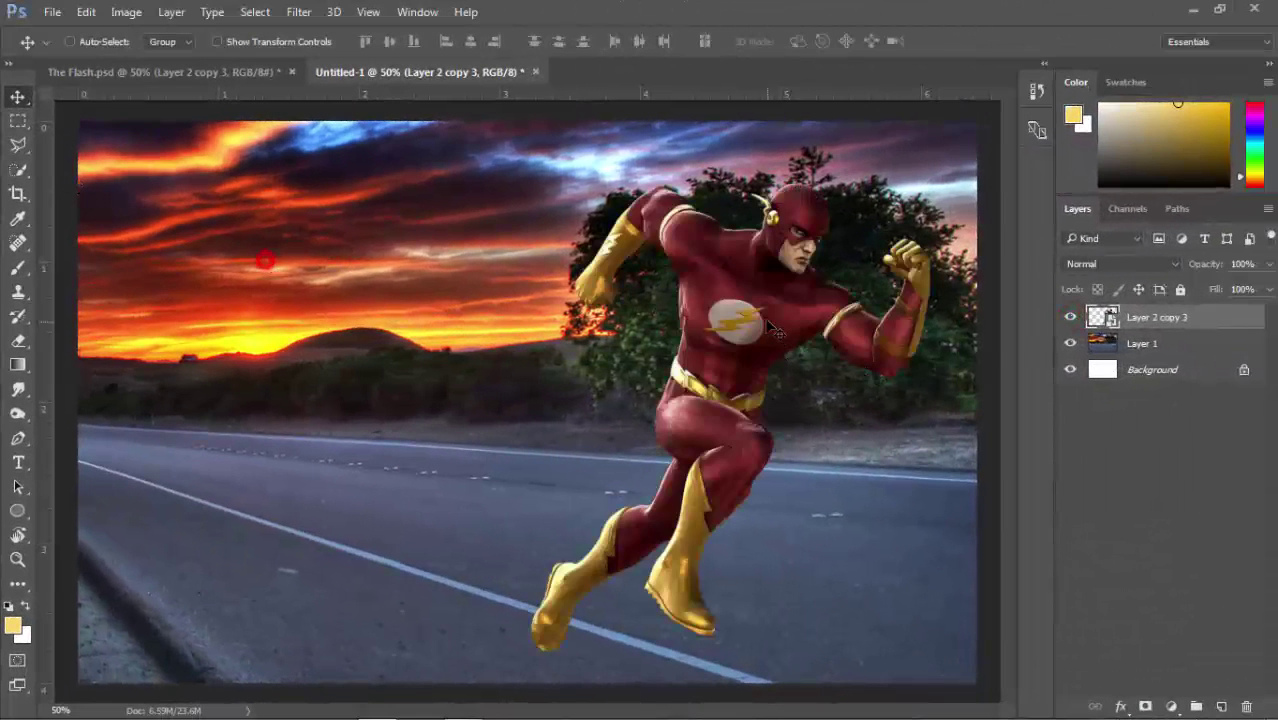
- Nudge the Flash layer (Layer 2 copy 3) slightly left and down on the road
left_click_drag(770, 327, 752, 335)
left_click_drag(726, 258, 750, 255)
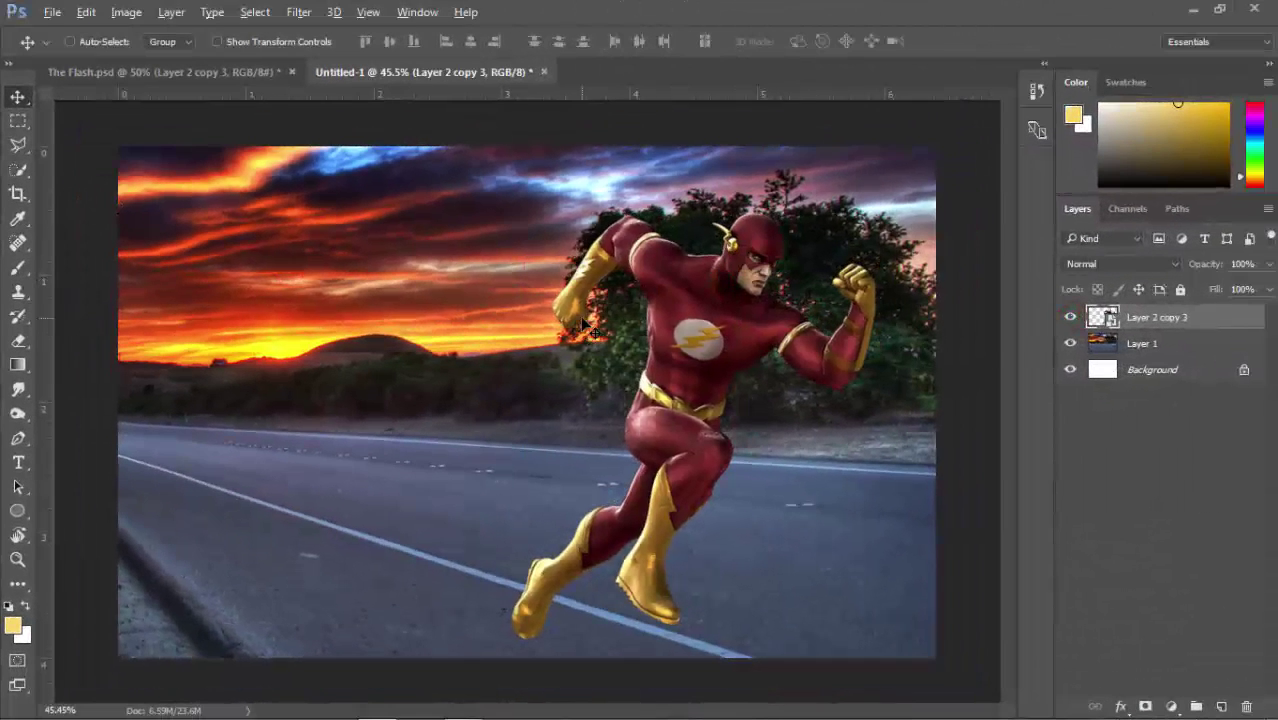
scroll(726, 300, "down", 1)
left_click_drag(720, 320, 733, 318)
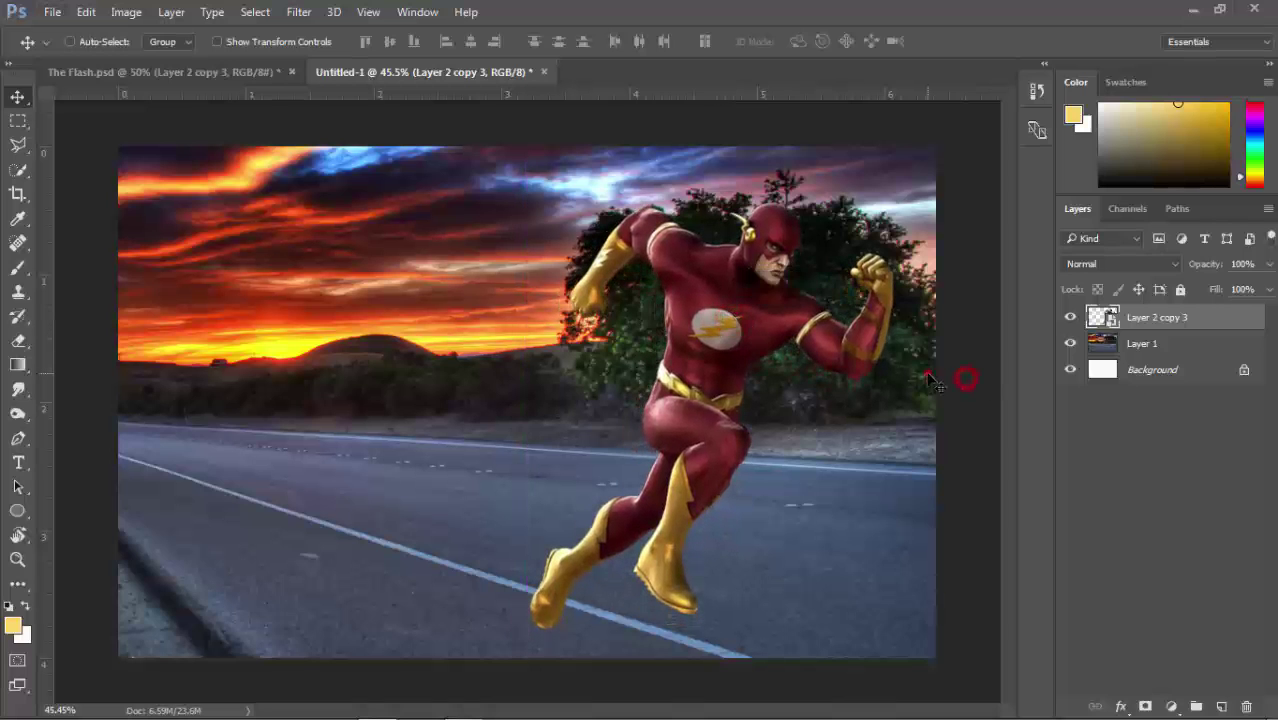
left_click(1172, 706)
- Add a Color Balance adjustment shifting the midtones toward red, and compare it on and off
left_click(1156, 496)
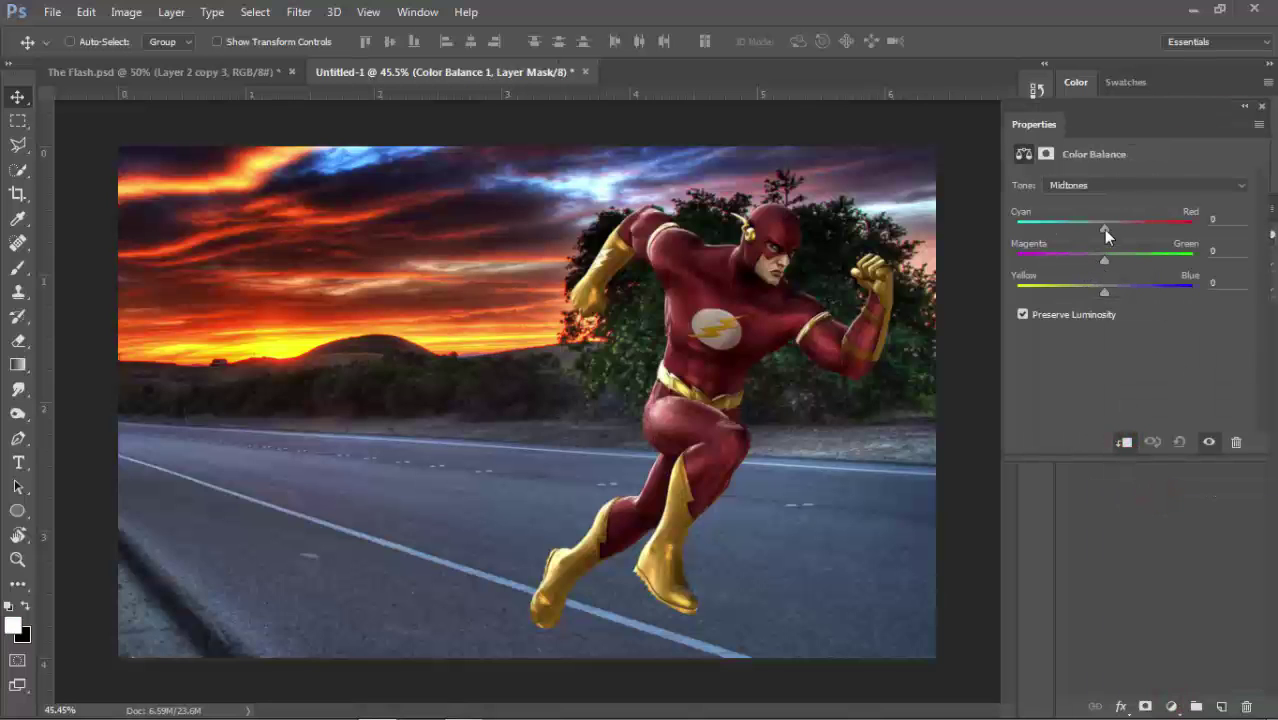
mouse_move(1104, 228)
left_mouse_down()
mouse_move(1121, 232)
mouse_move(1091, 261)
left_mouse_up()
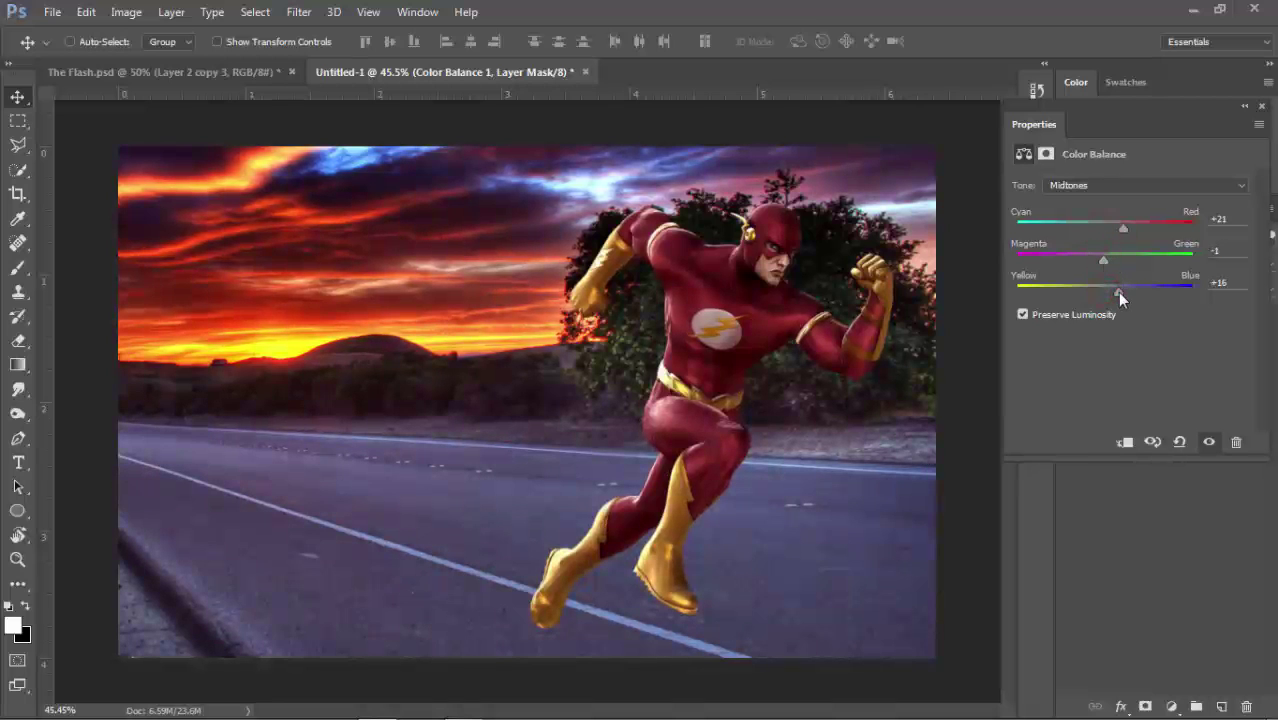
double_click(1224, 126)
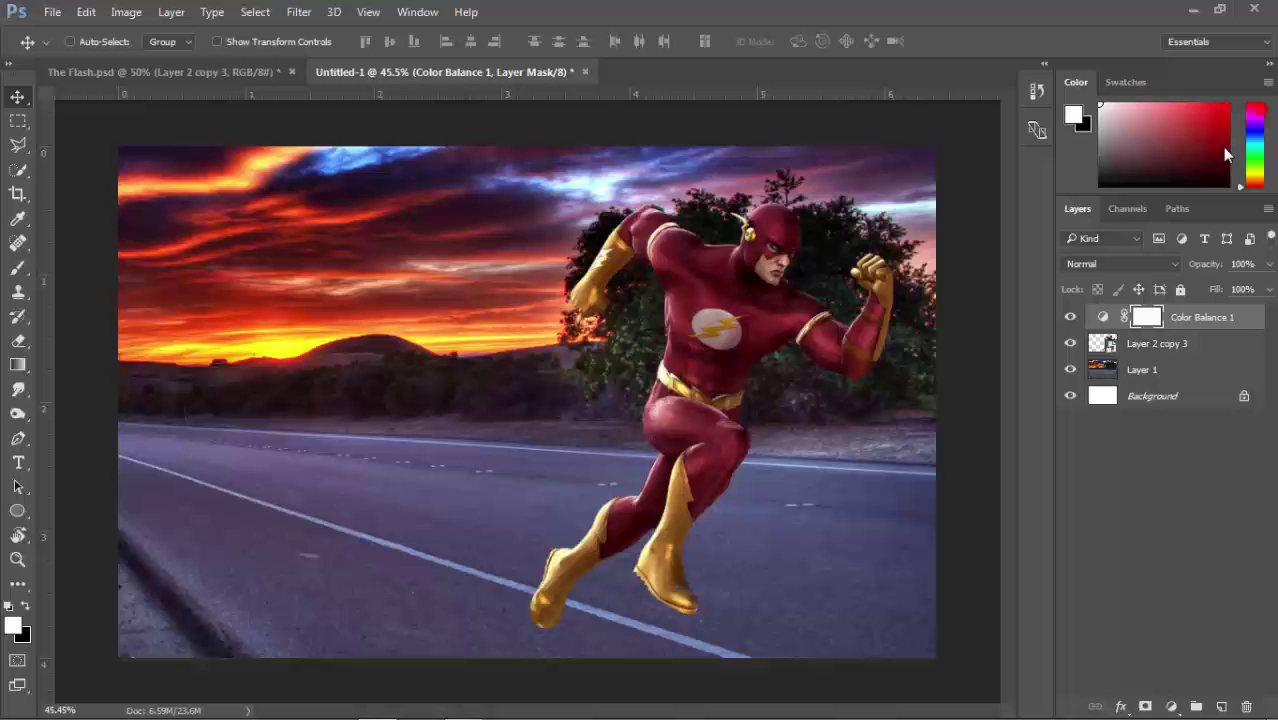
left_click(1071, 320)
- Add a Hue/Saturation adjustment below Color Balance 1 and compare it on and off
left_click(1171, 706)
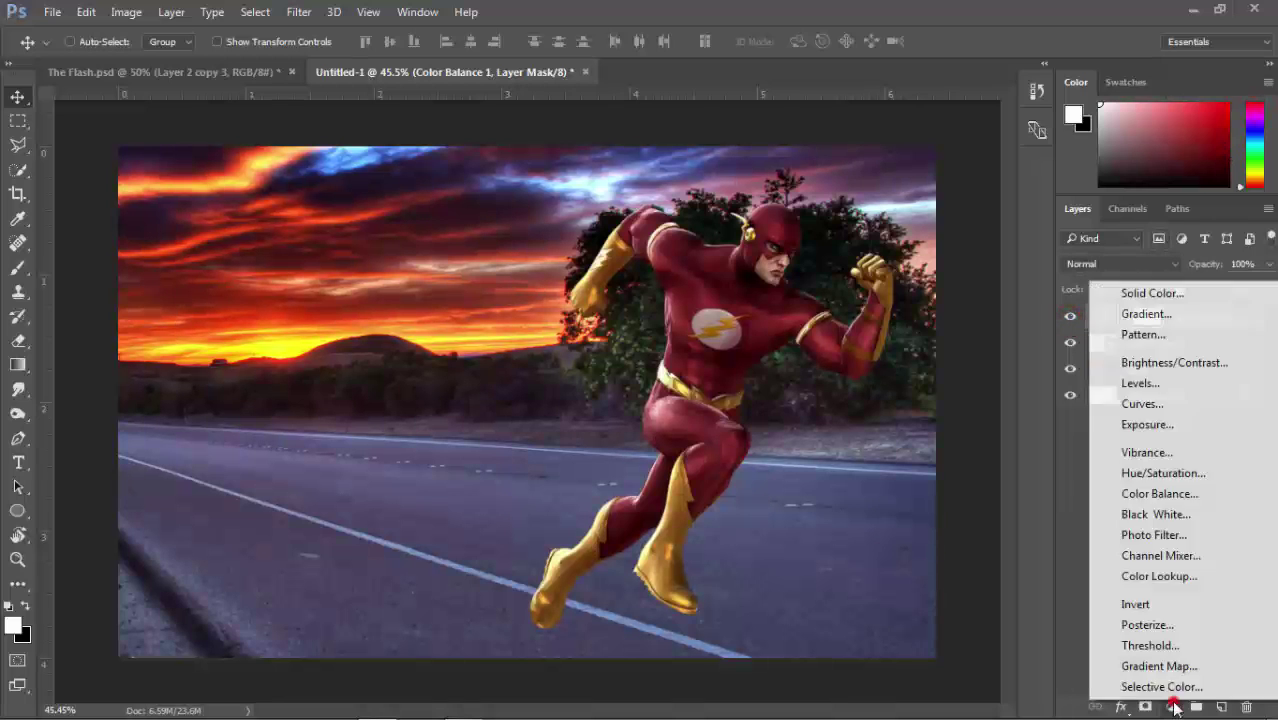
left_click(1141, 476)
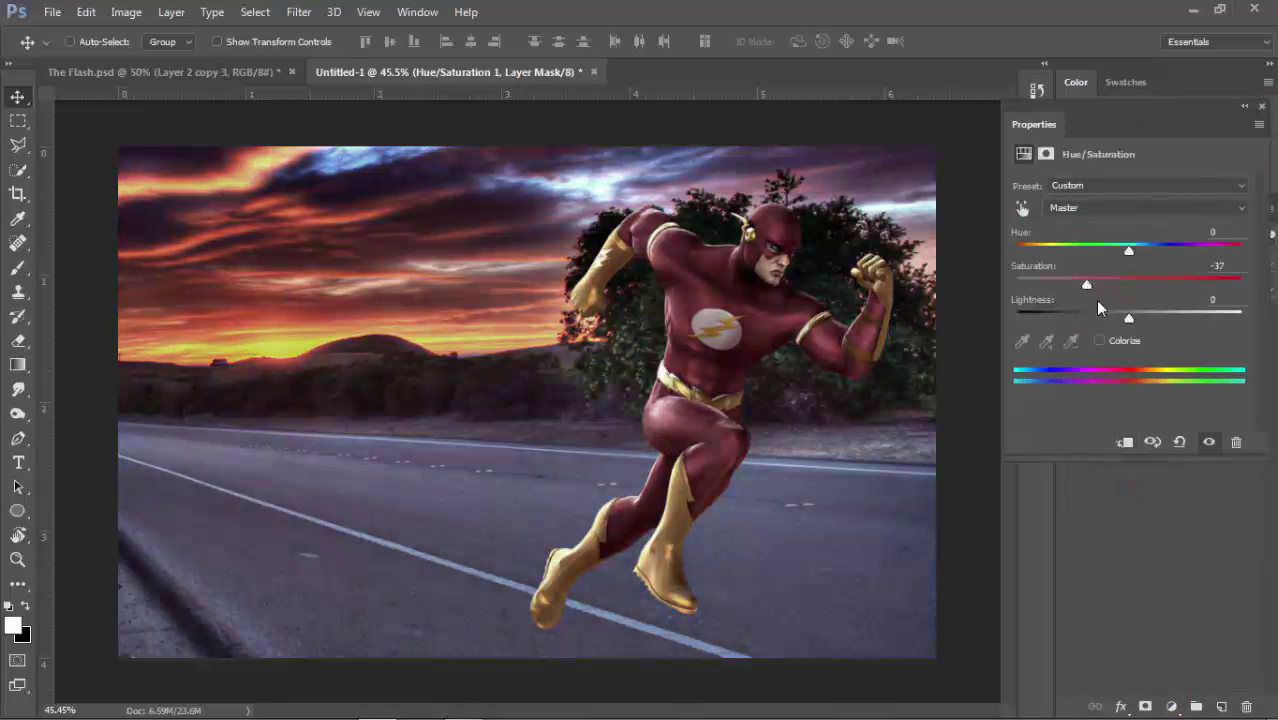
left_click(1245, 105)
left_click_drag(1181, 316, 1187, 344)
left_click(1070, 342)
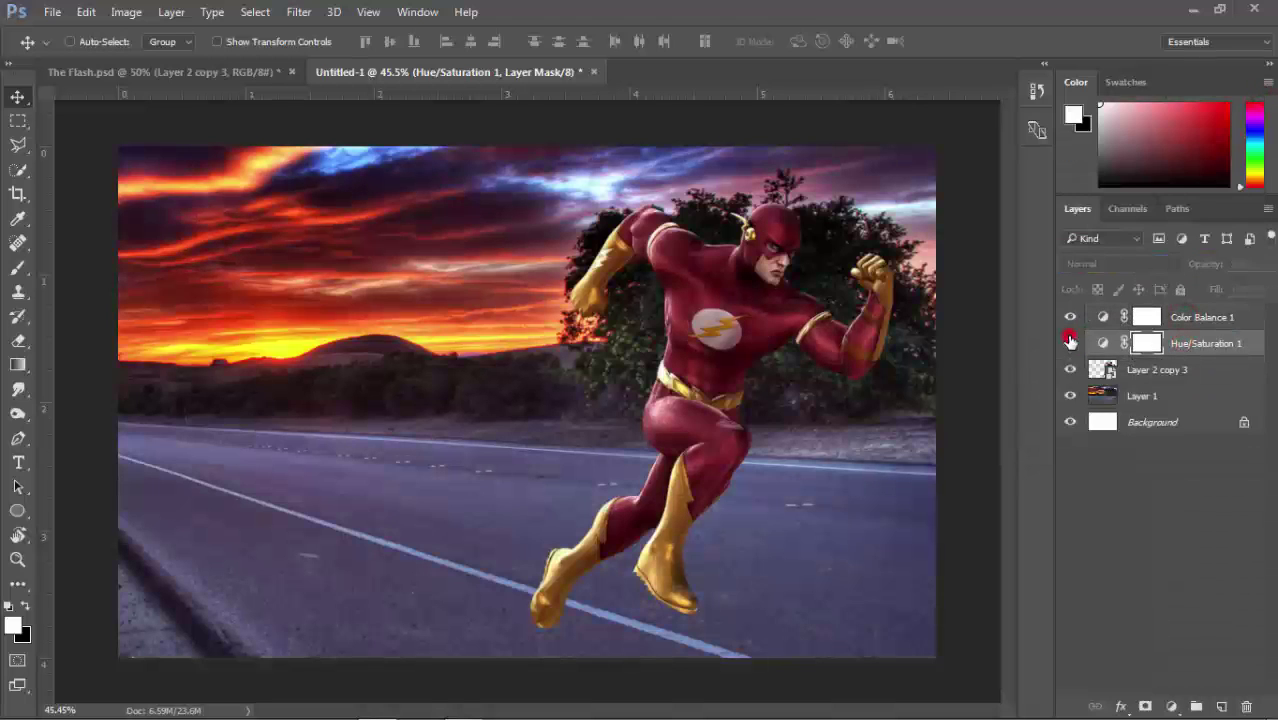
- Retune Color Balance 1 with midtones pushed toward blue and the blue cast reduced
double_click(1104, 317)
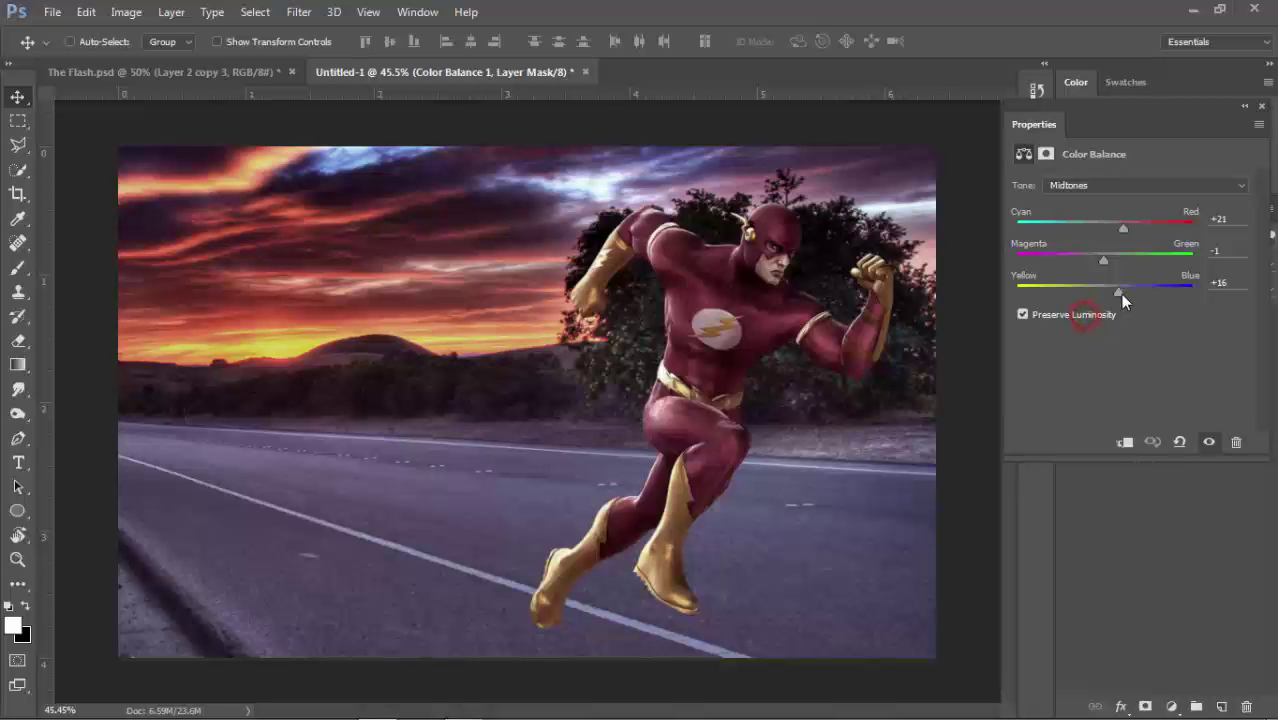
mouse_move(1119, 292)
left_mouse_down()
mouse_move(1120, 260)
mouse_move(1106, 290)
left_mouse_up()
mouse_move(1123, 228)
left_mouse_down()
mouse_move(1107, 230)
mouse_move(1124, 230)
left_mouse_up()
left_click(1261, 106)
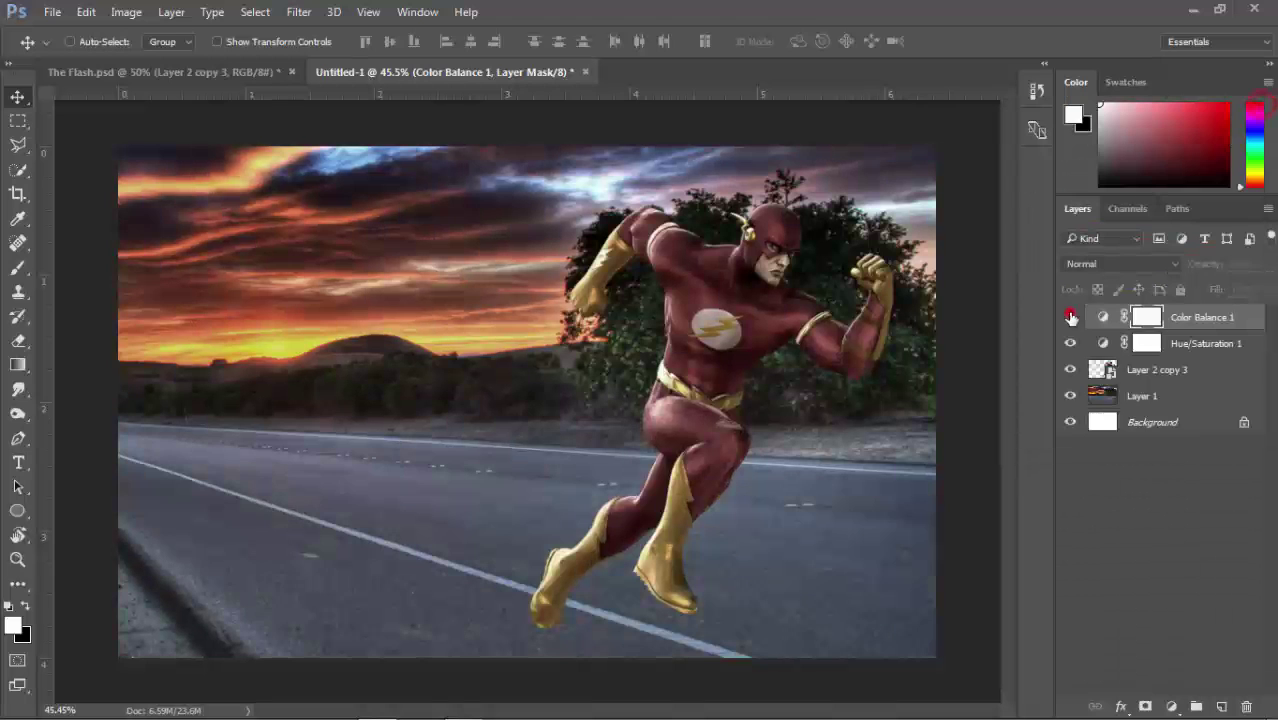
left_click(1072, 343)
left_click(1072, 343)
left_click(1077, 344)
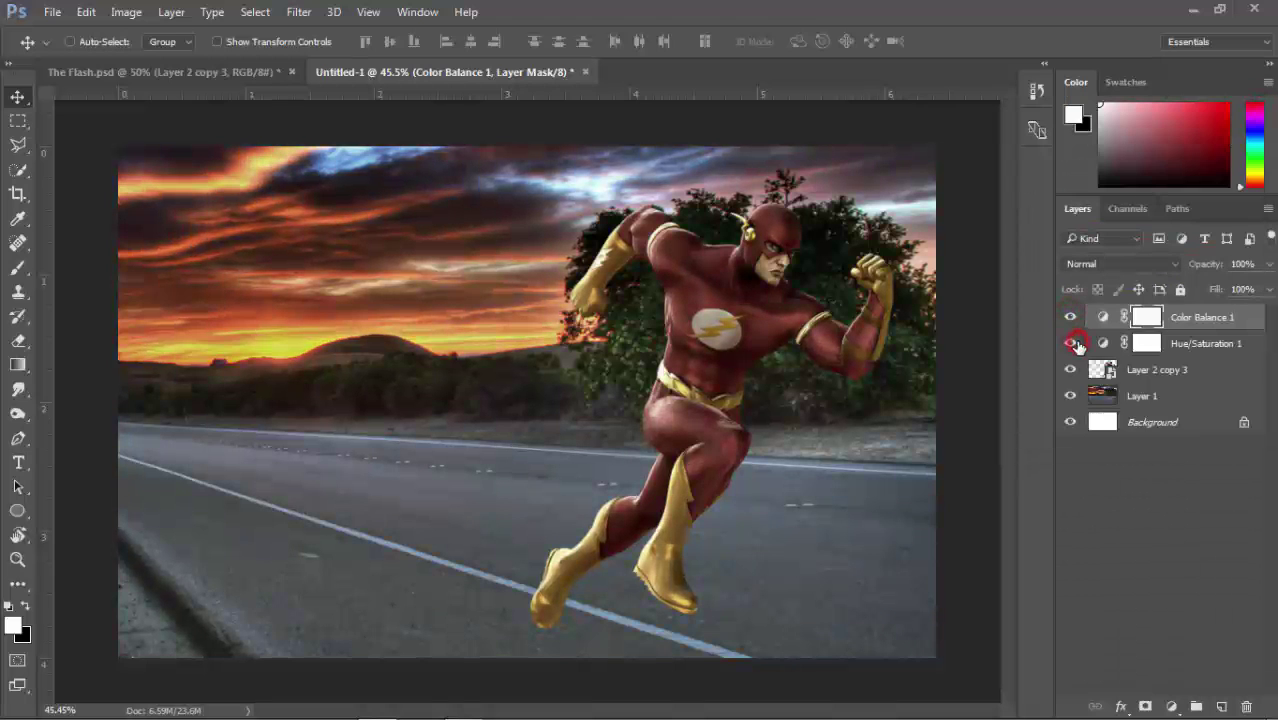
- Adjust the saturation amount in Hue/Saturation 1, then select Color Balance 1
double_click(1103, 343)
left_click(1092, 285)
left_click(1260, 107)
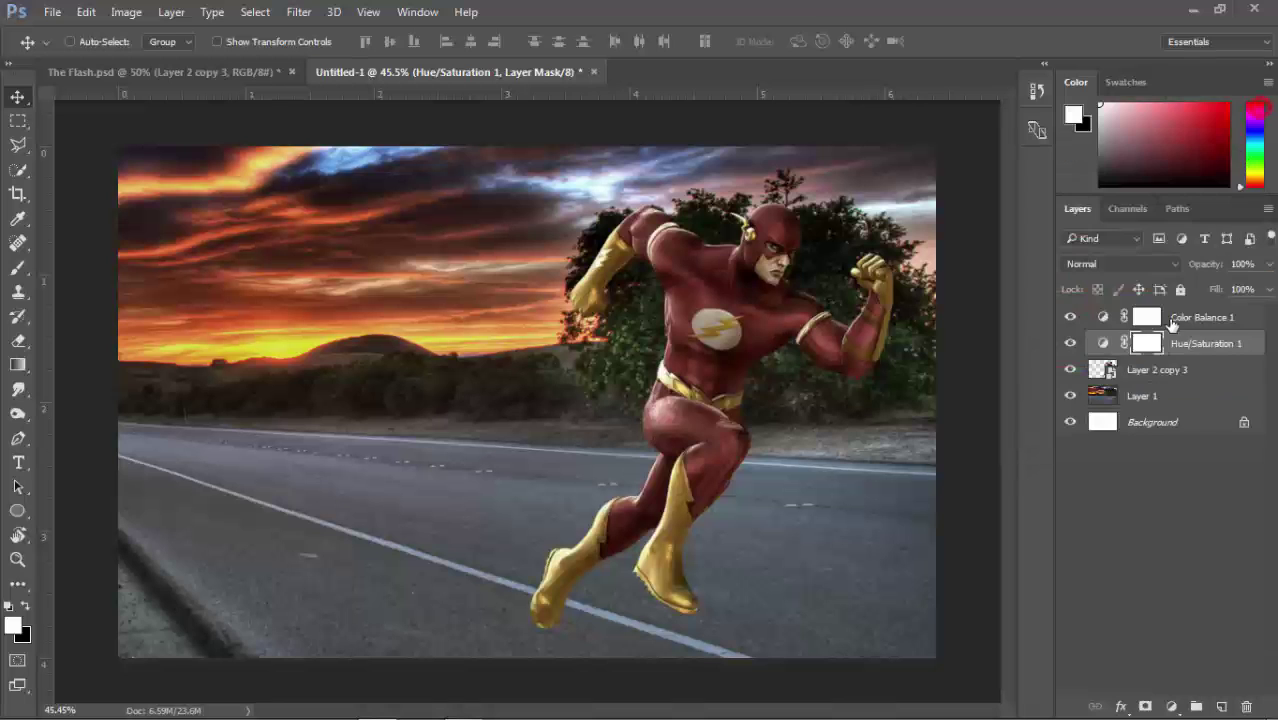
left_click(1176, 317)
- Add a darkening Curves adjustment and move Curves 1 beneath the Flash layer
left_click(1171, 706)
left_click(1141, 403)
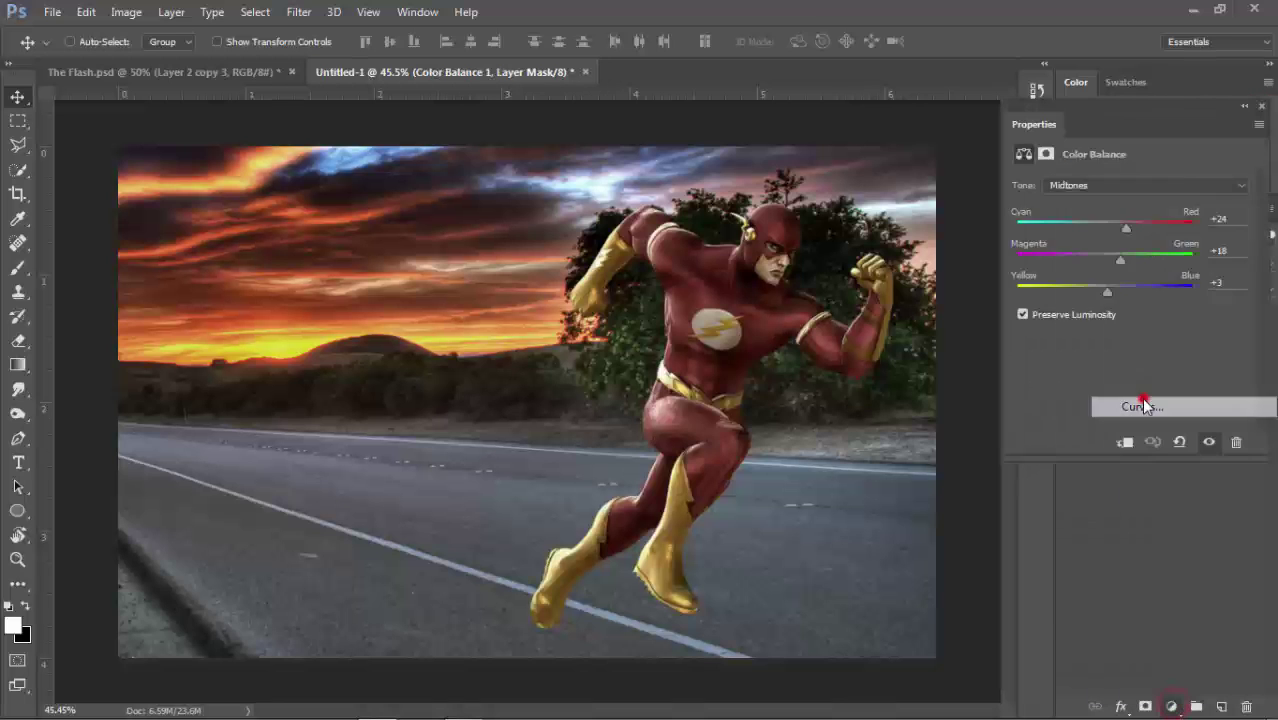
left_click_drag(1143, 323, 1127, 358)
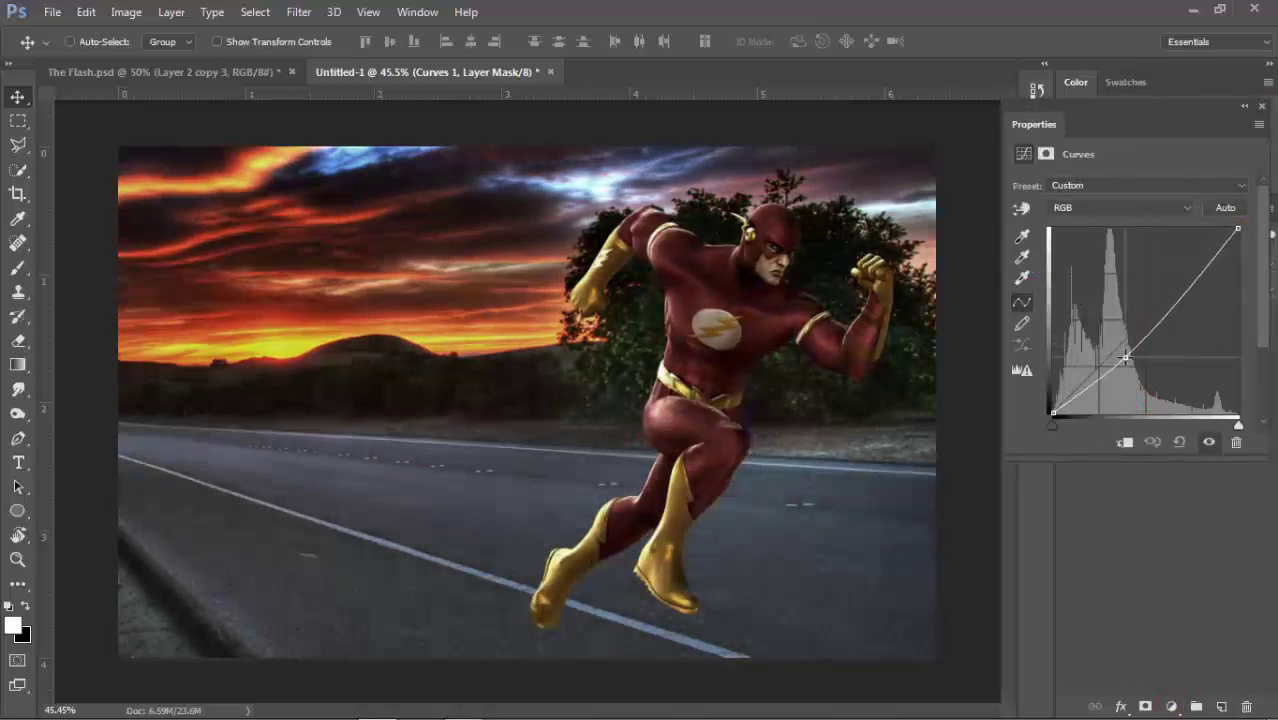
left_click(1260, 107)
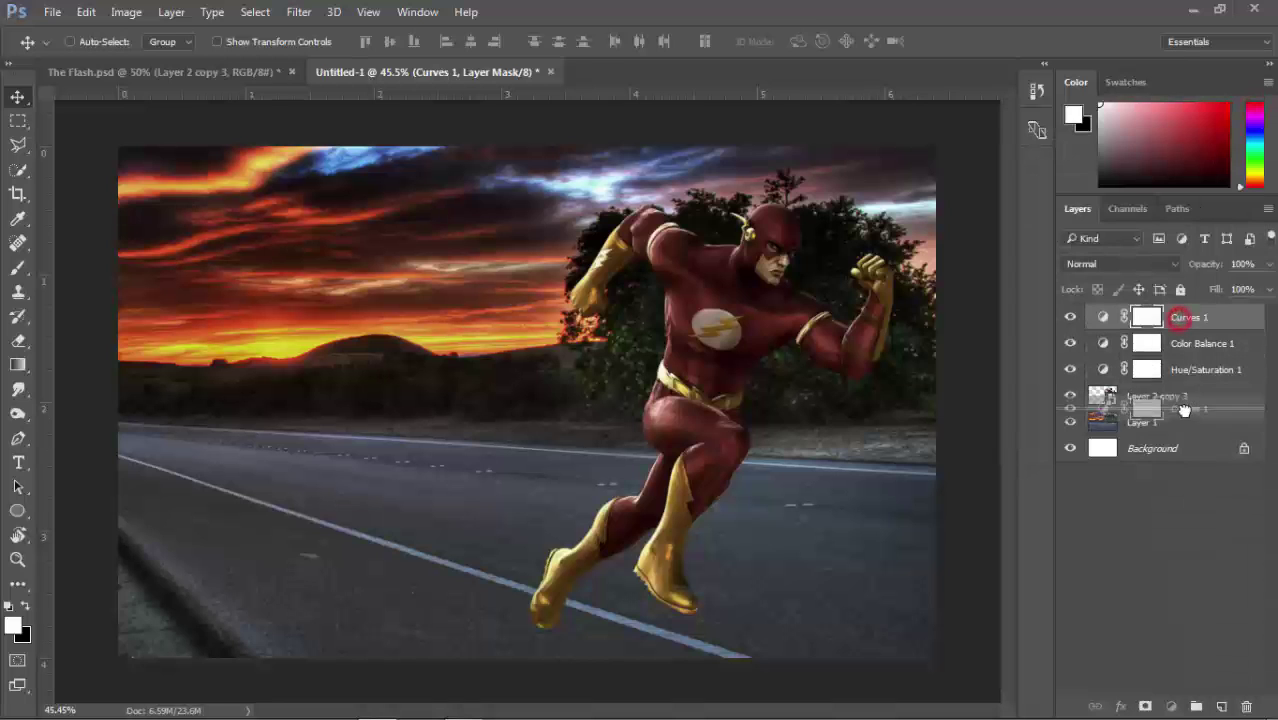
left_click_drag(1150, 214, 1150, 400)
- Pull Curves 1 further down to darken the road and background, and compare it
double_click(1108, 402)
left_click_drag(1129, 350, 1130, 365)
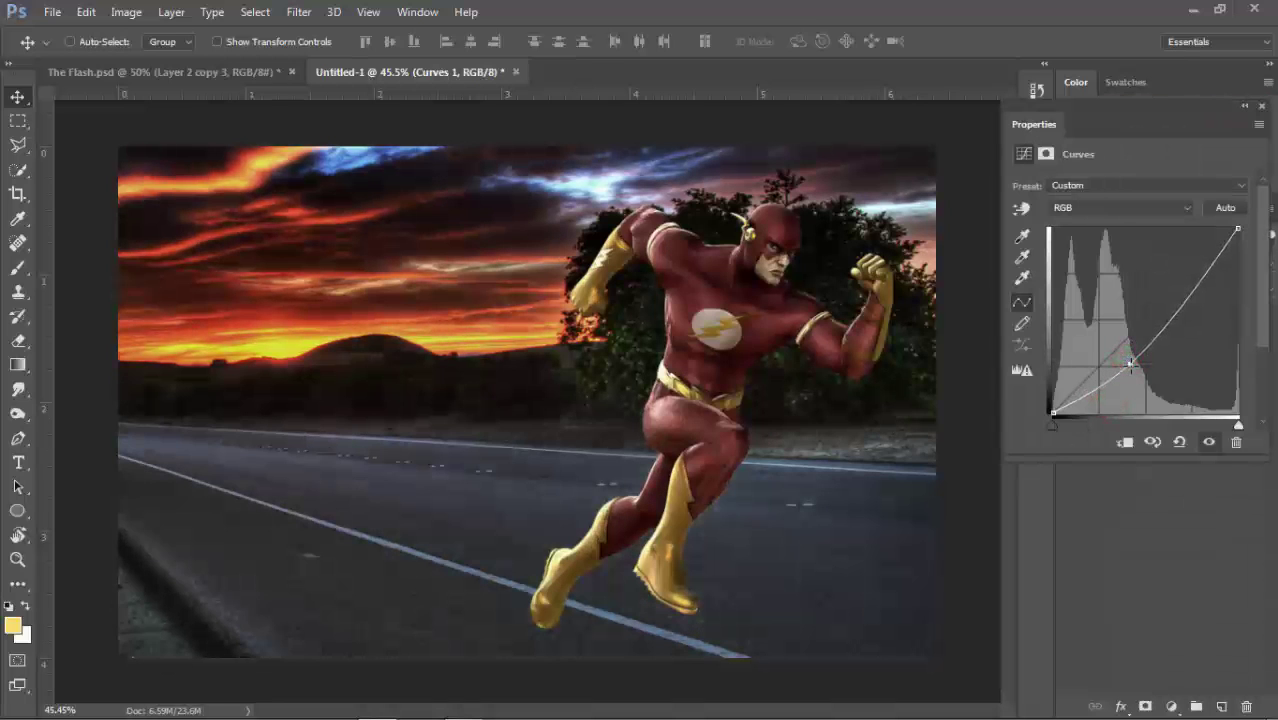
left_click(1261, 107)
left_click(1069, 399)
left_click(1069, 399)
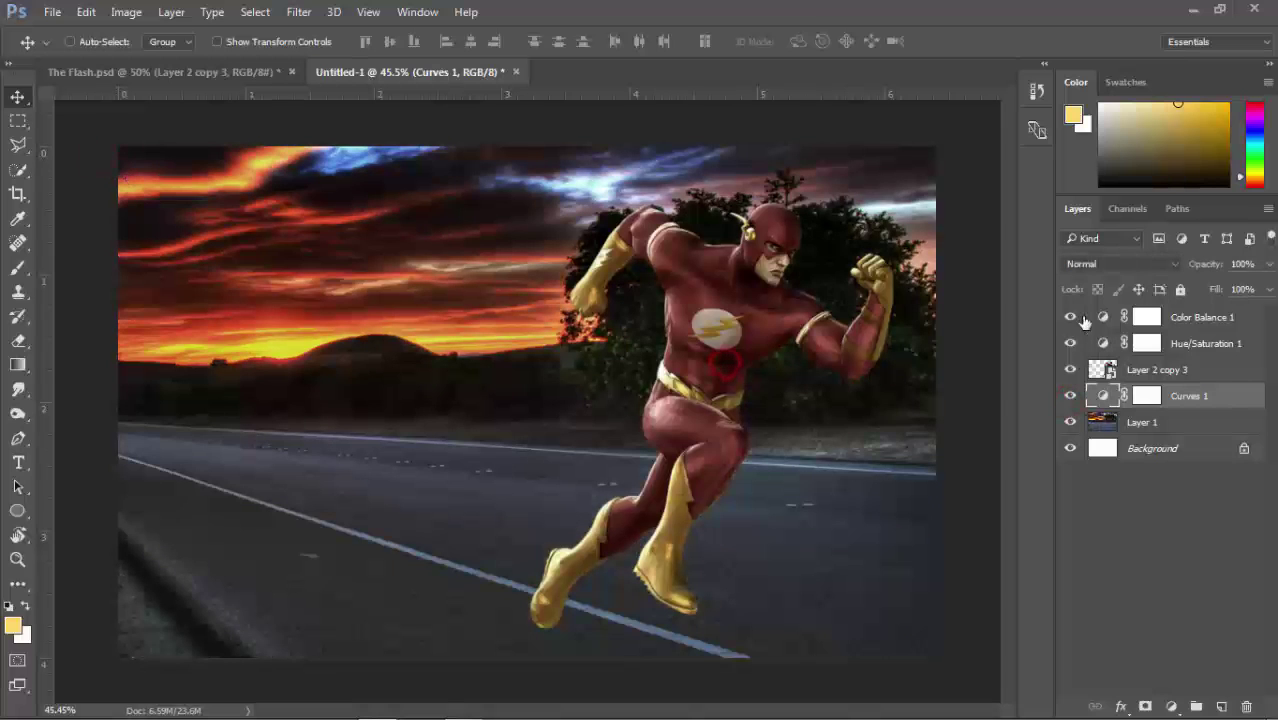
left_click(52, 11)
left_click(133, 355)
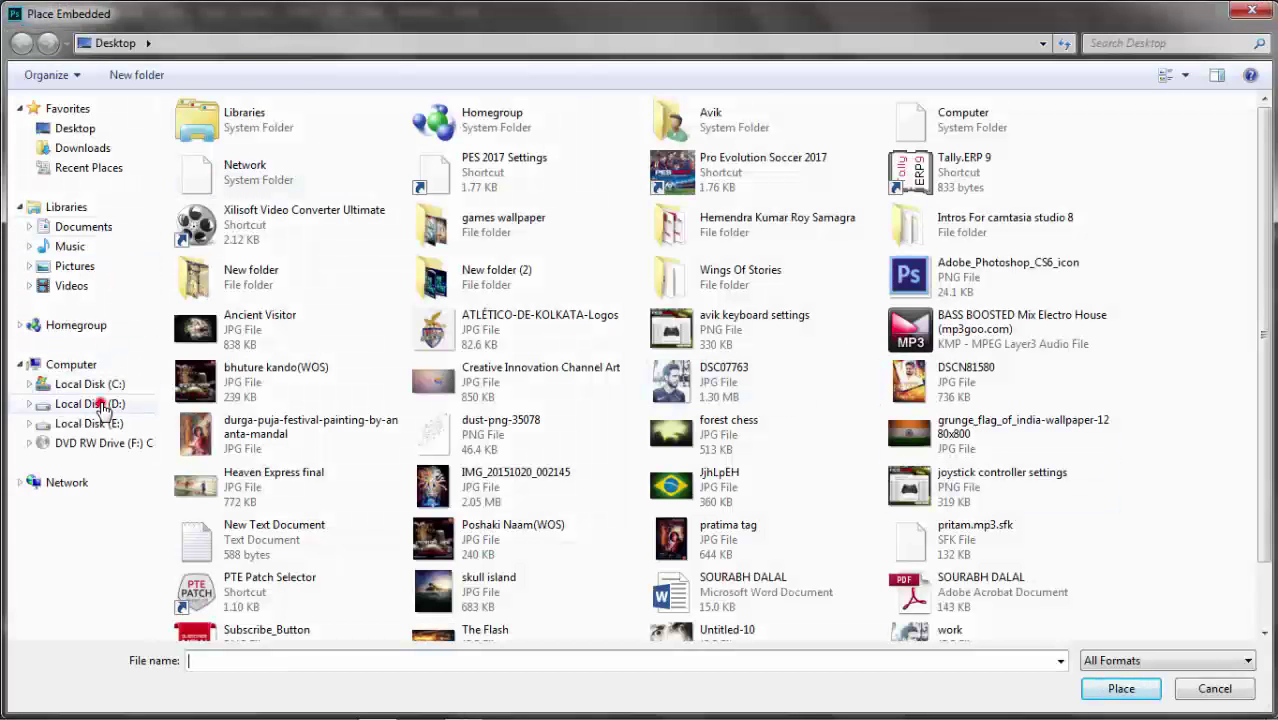
- Place the burning fire image from the D:\Creative Innovation folder as an embedded layer
left_click(88, 403)
double_click(265, 152)
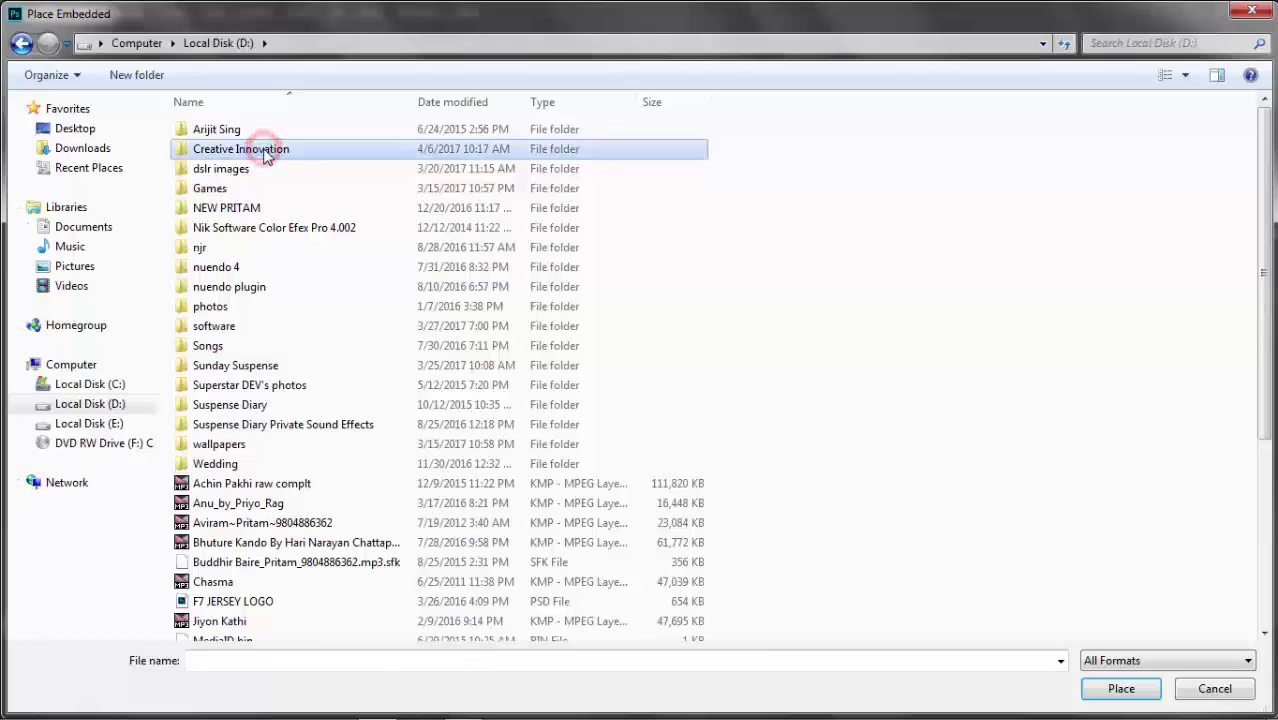
left_click_drag(1264, 128, 1268, 175)
scroll(1090, 140, "down", 2)
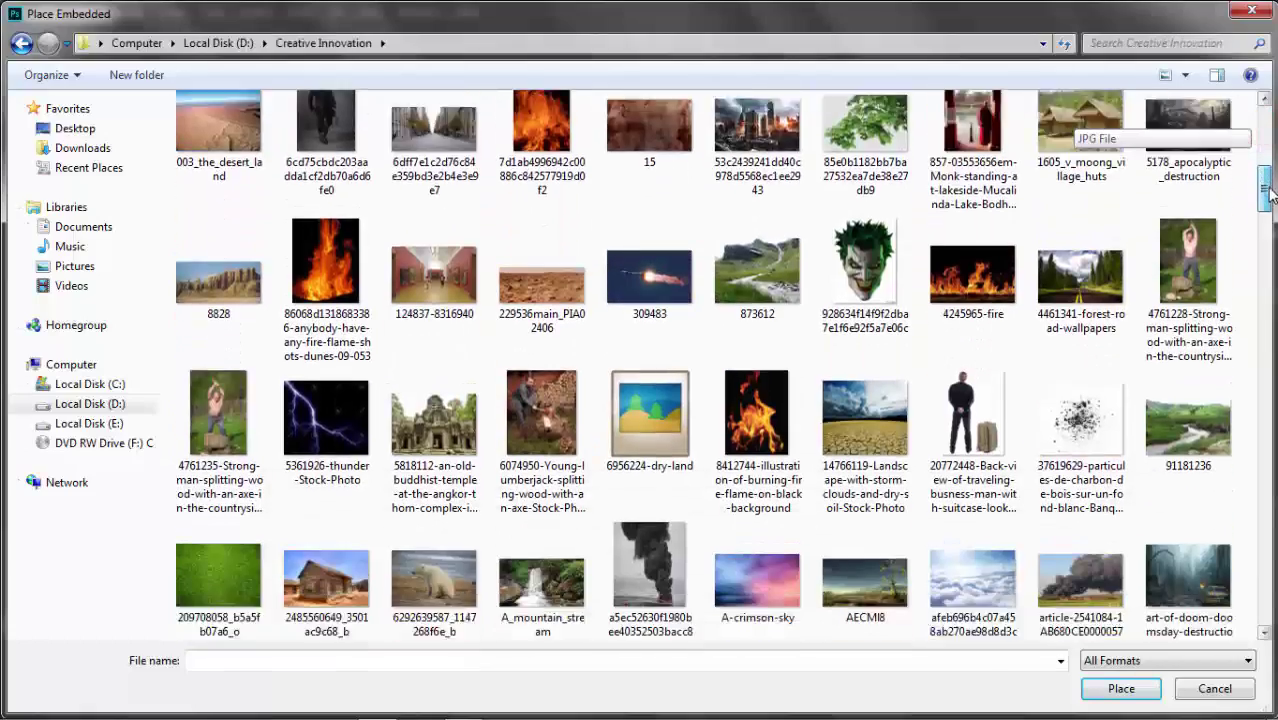
scroll(1000, 180, "down", 2)
scroll(900, 210, "down", 2)
double_click(760, 199)
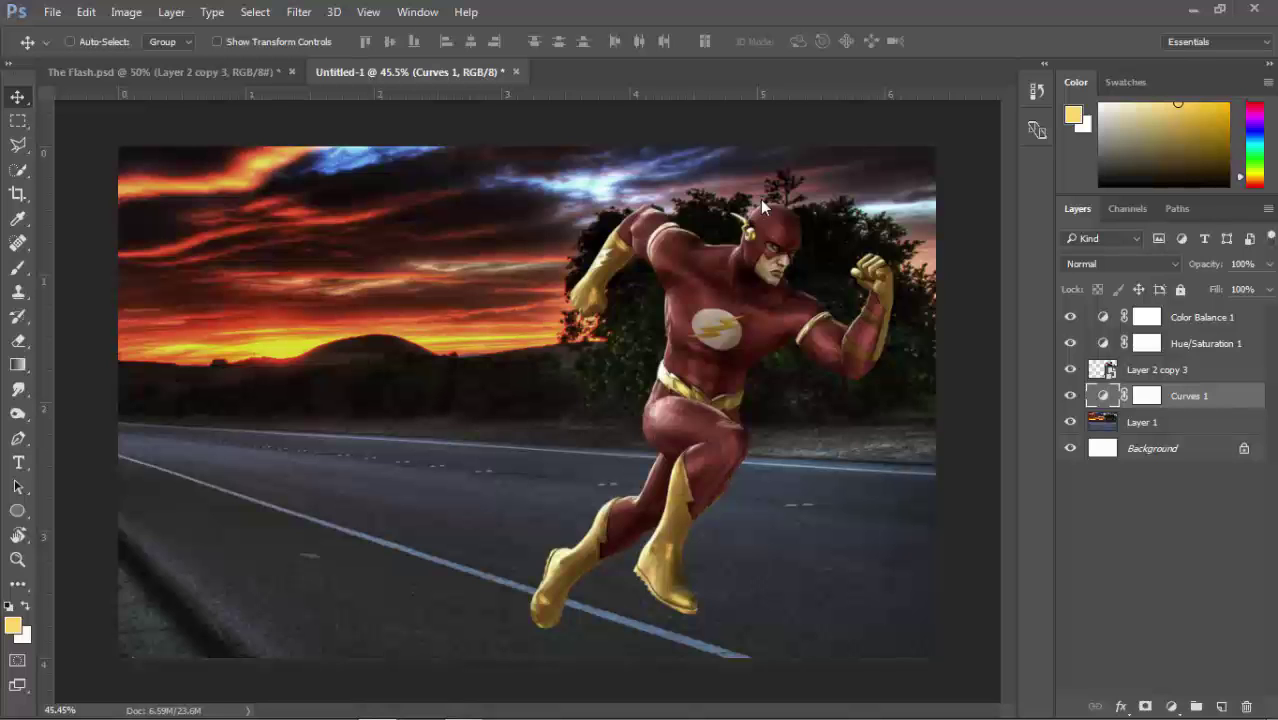
- Rotate the fire 90° clockwise and move it up behind the Flash's body
left_click(86, 12)
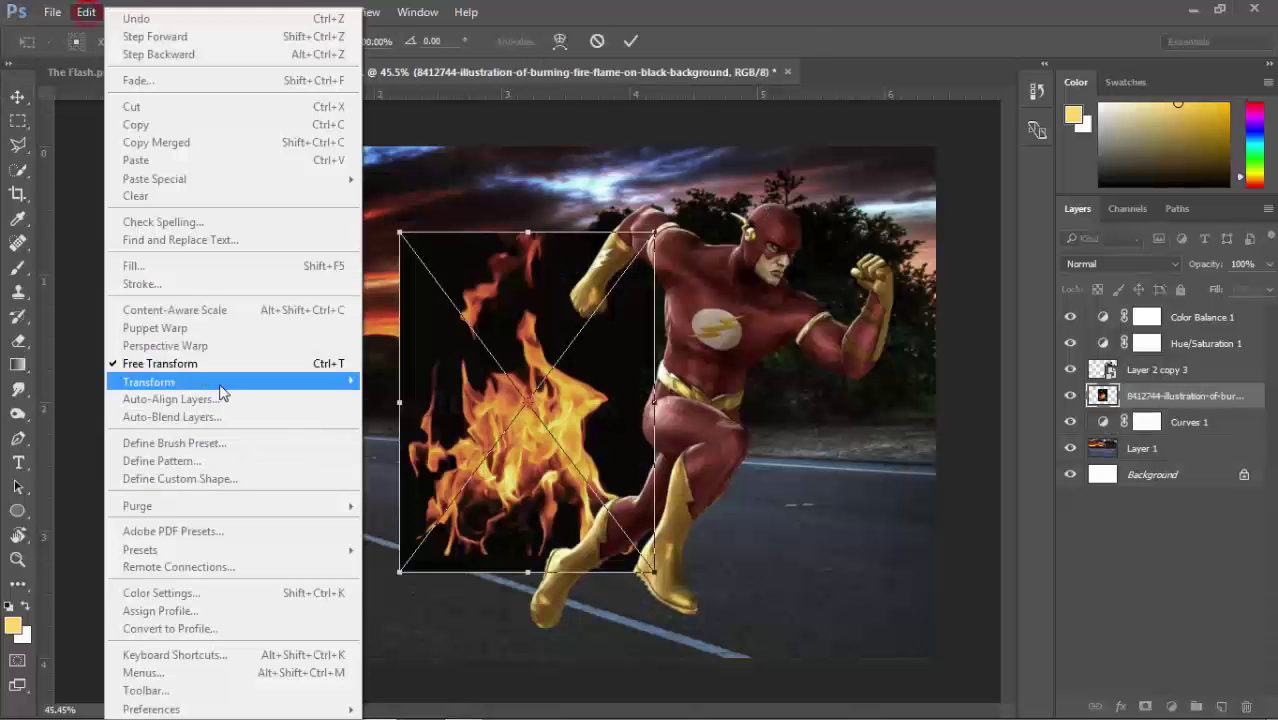
mouse_move(149, 382)
left_click(513, 536)
left_click_drag(545, 437, 545, 390)
key("Return")
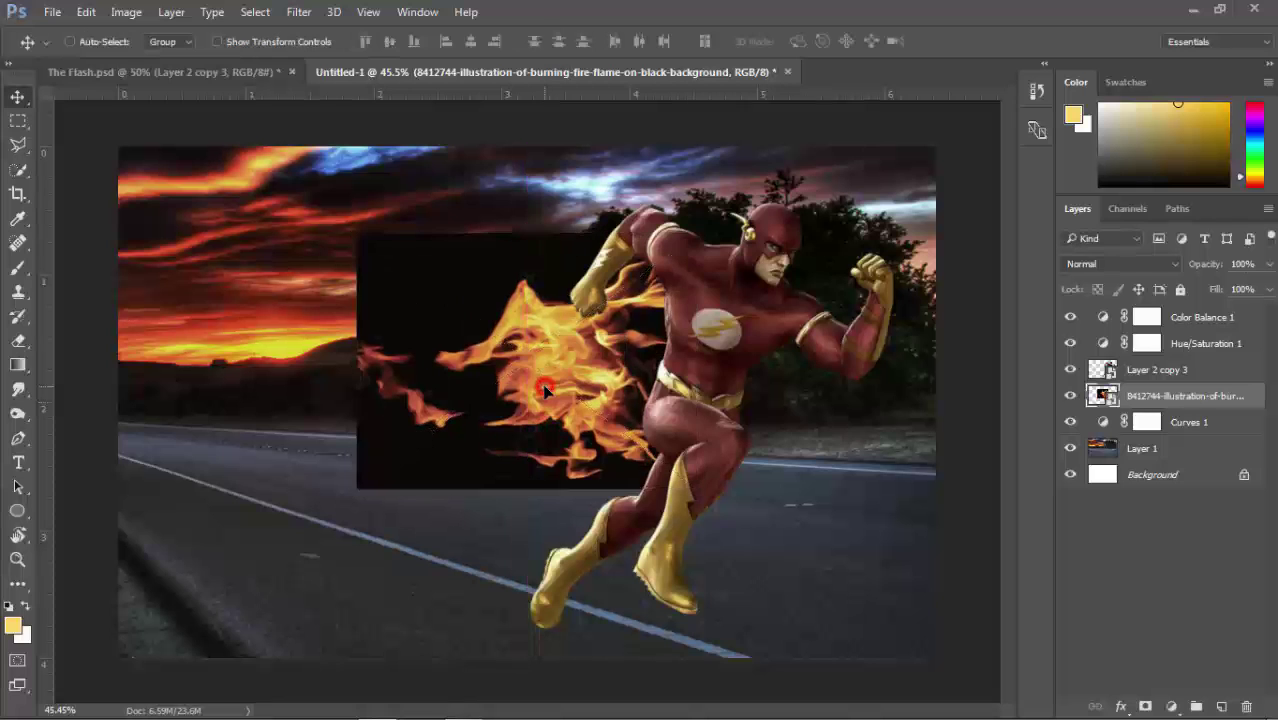
- Set the fire to Screen blending and apply Levels with black input 35
left_click(1122, 263)
left_click(1090, 392)
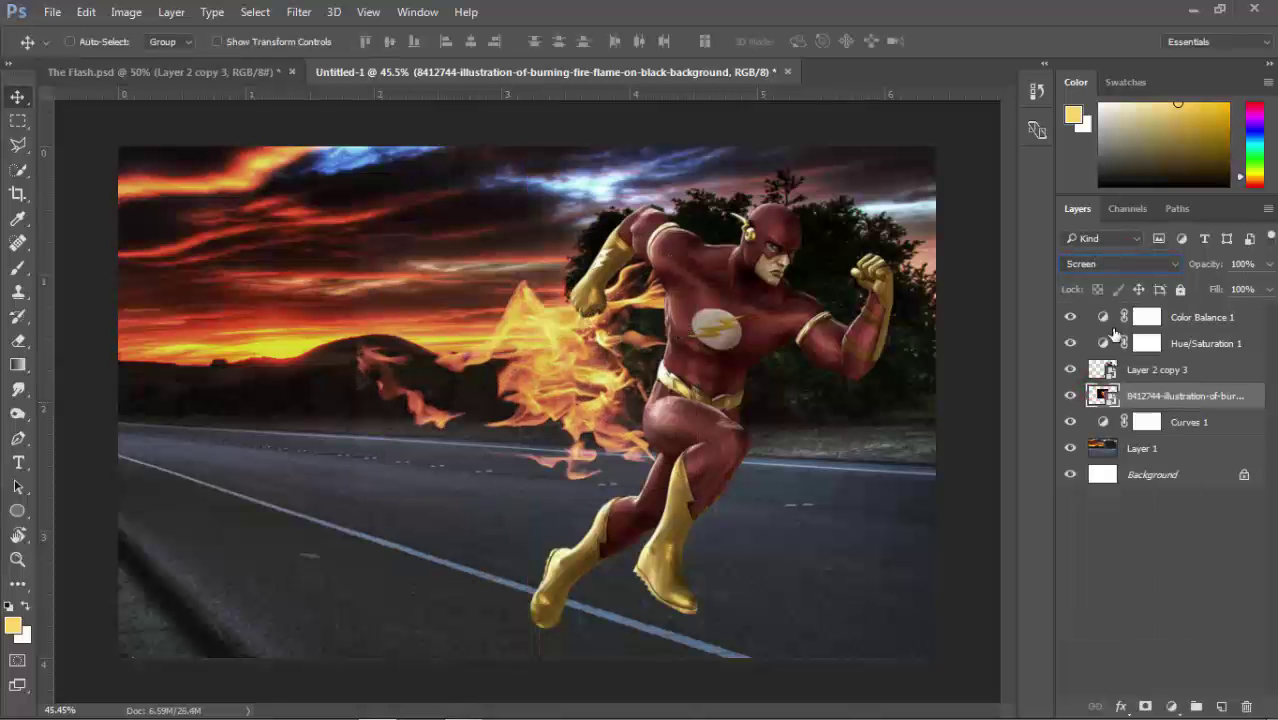
key("ctrl+l")
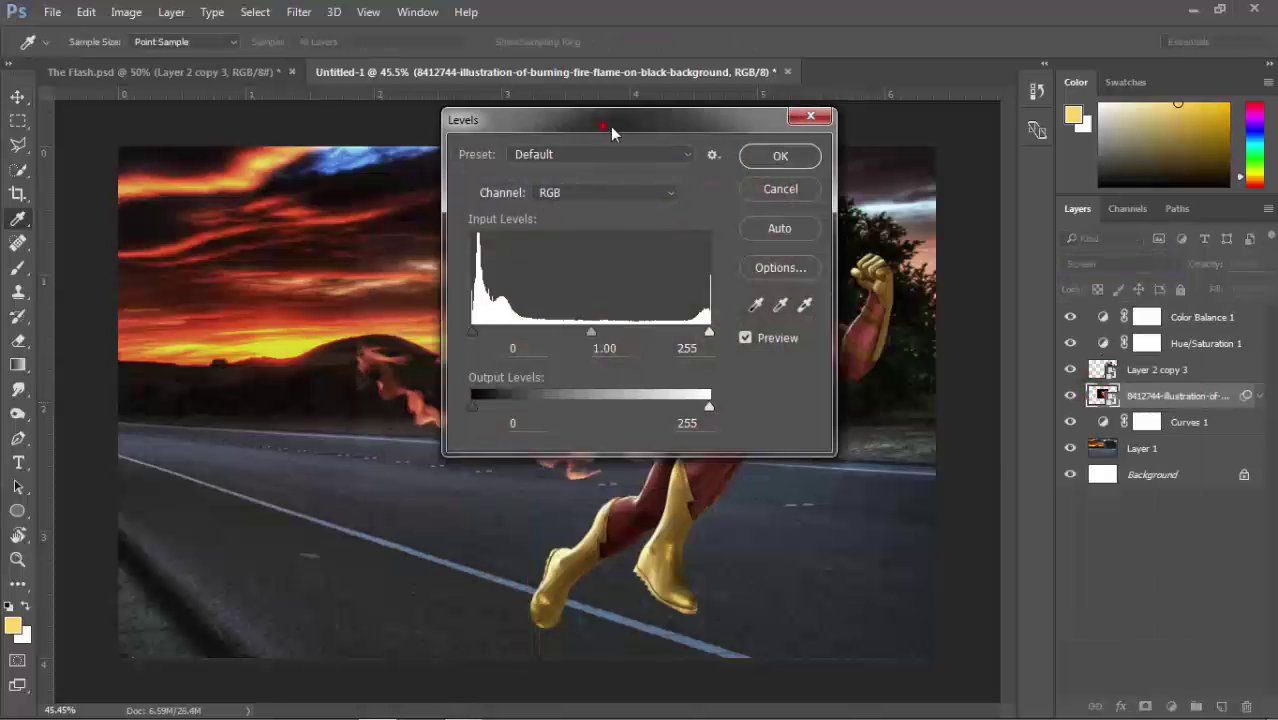
left_click_drag(602, 126, 1039, 126)
left_click_drag(906, 341, 930, 338)
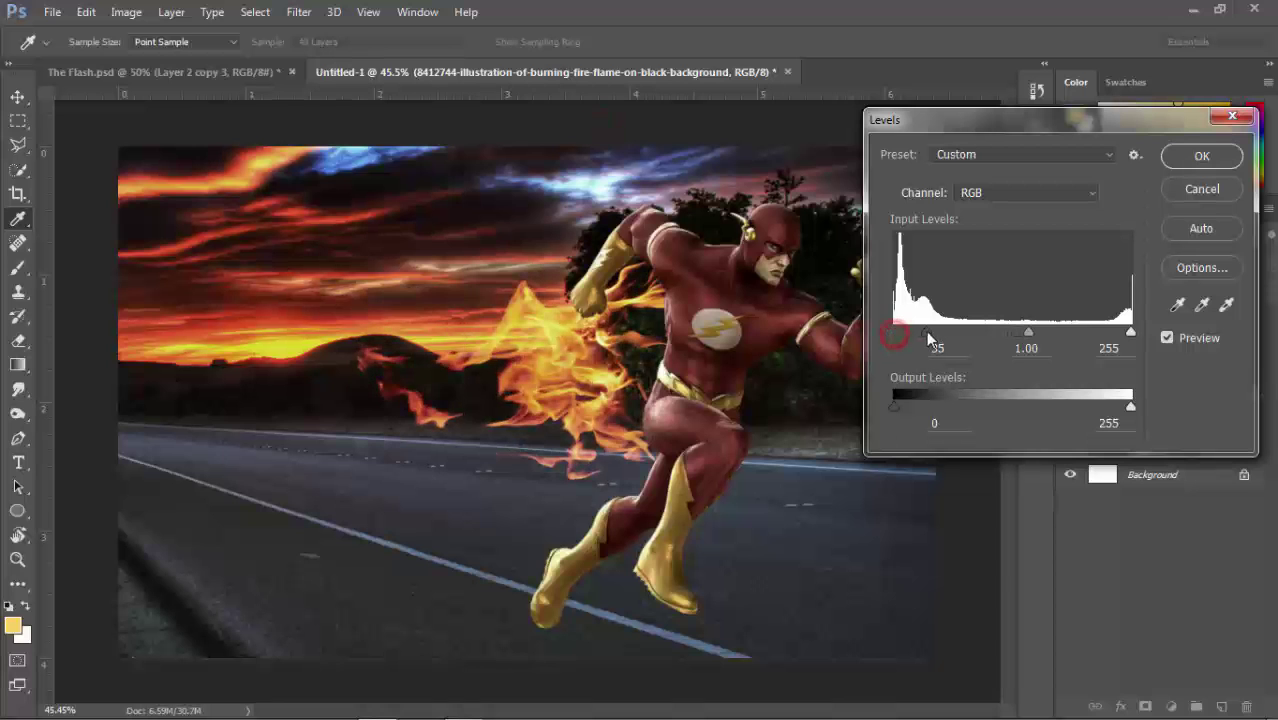
left_click(1201, 160)
left_click(299, 12)
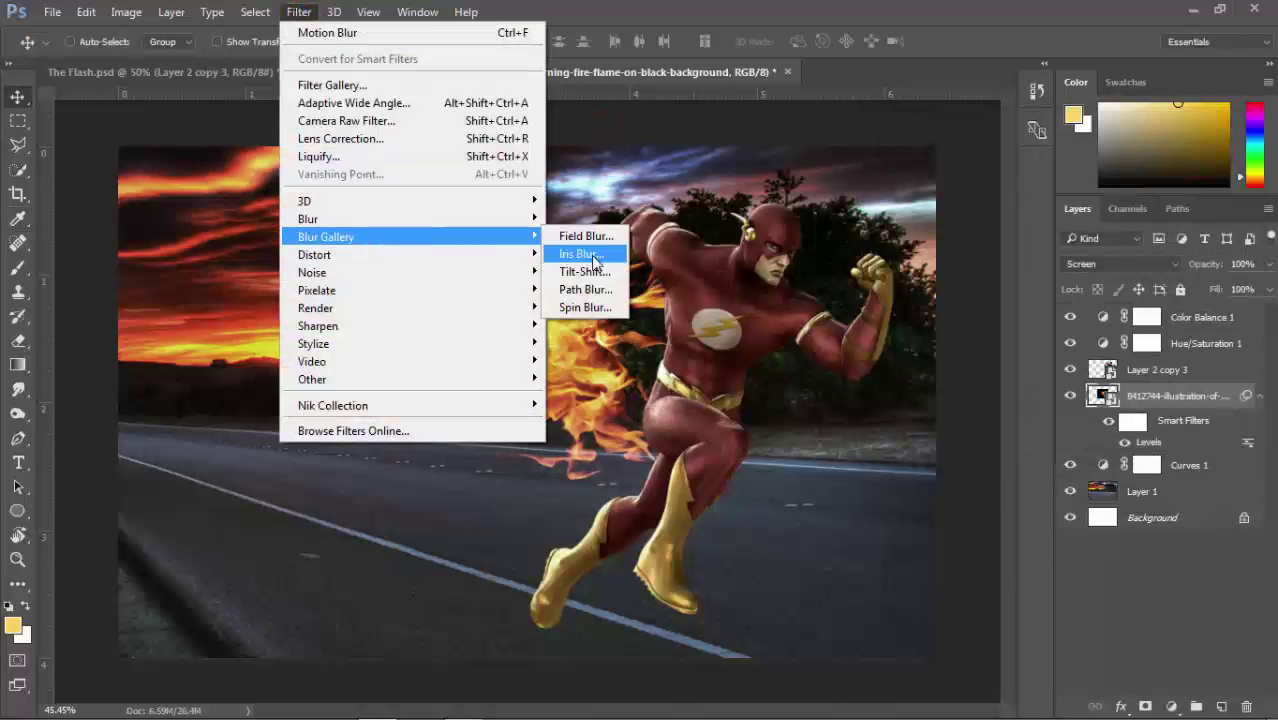
- Try a leftward Path Blur on the fire layer, then cancel it
left_click(586, 289)
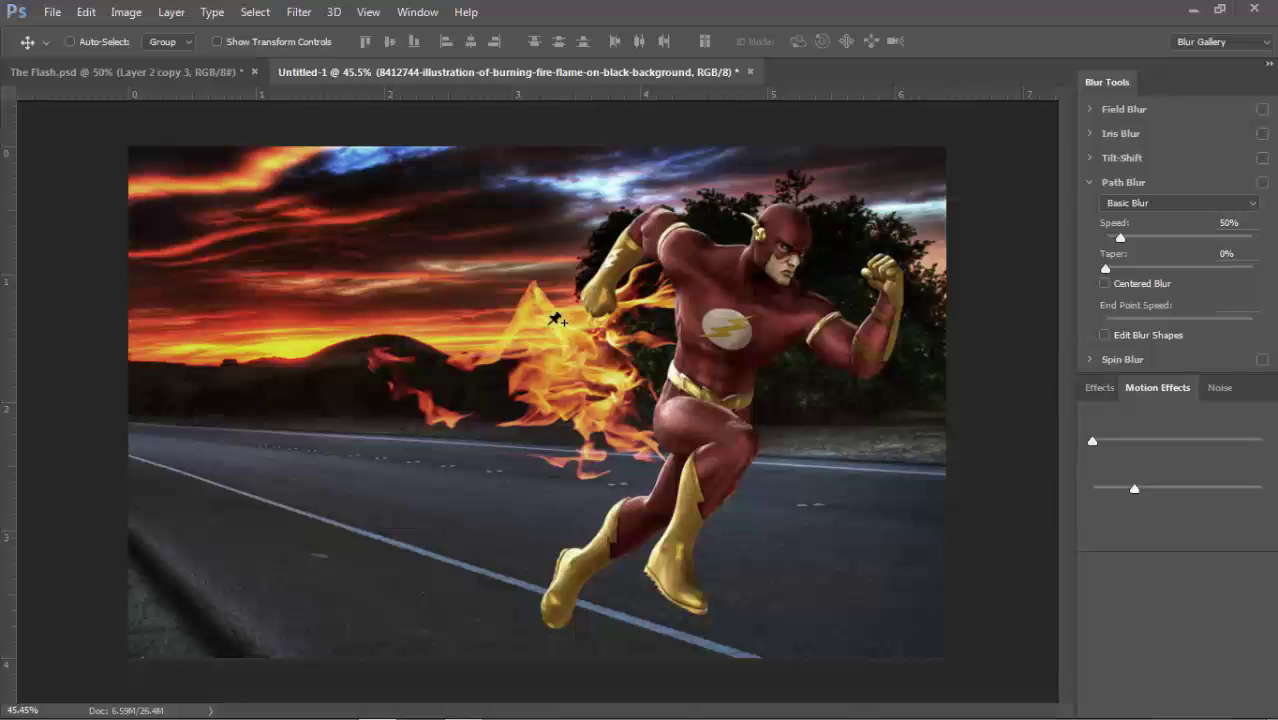
left_click_drag(536, 403, 181, 385)
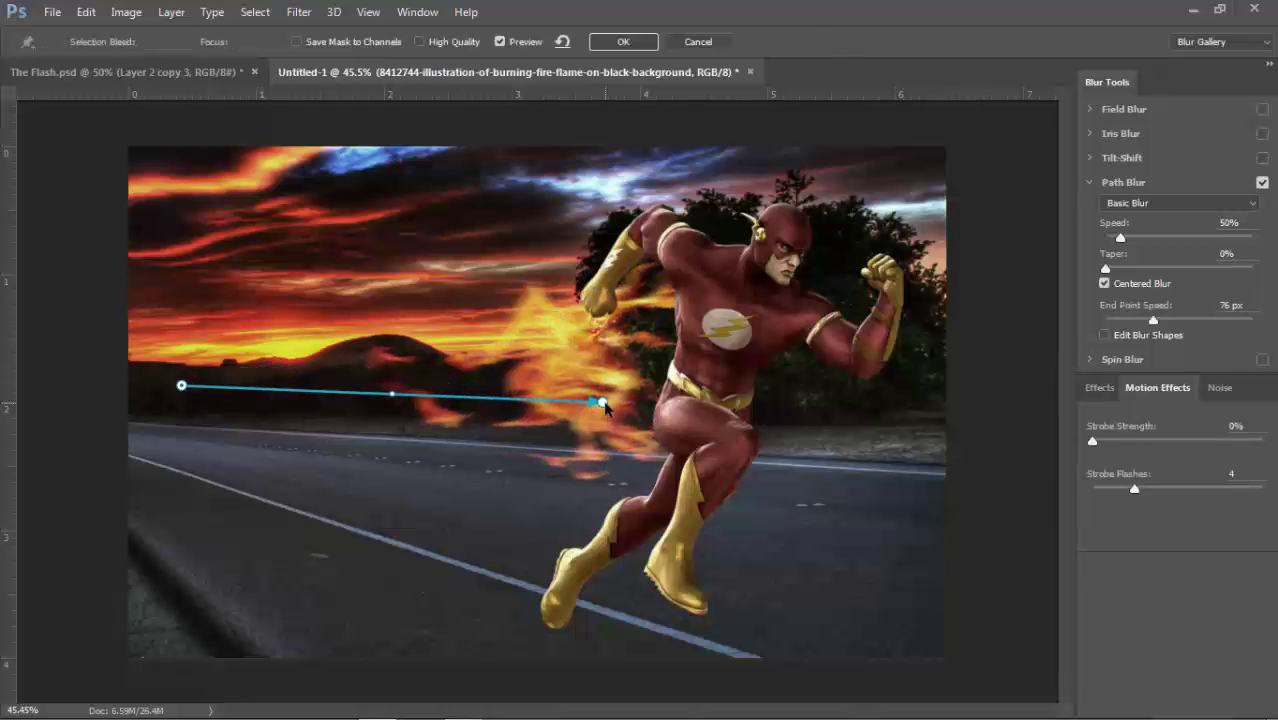
left_click_drag(604, 404, 649, 403)
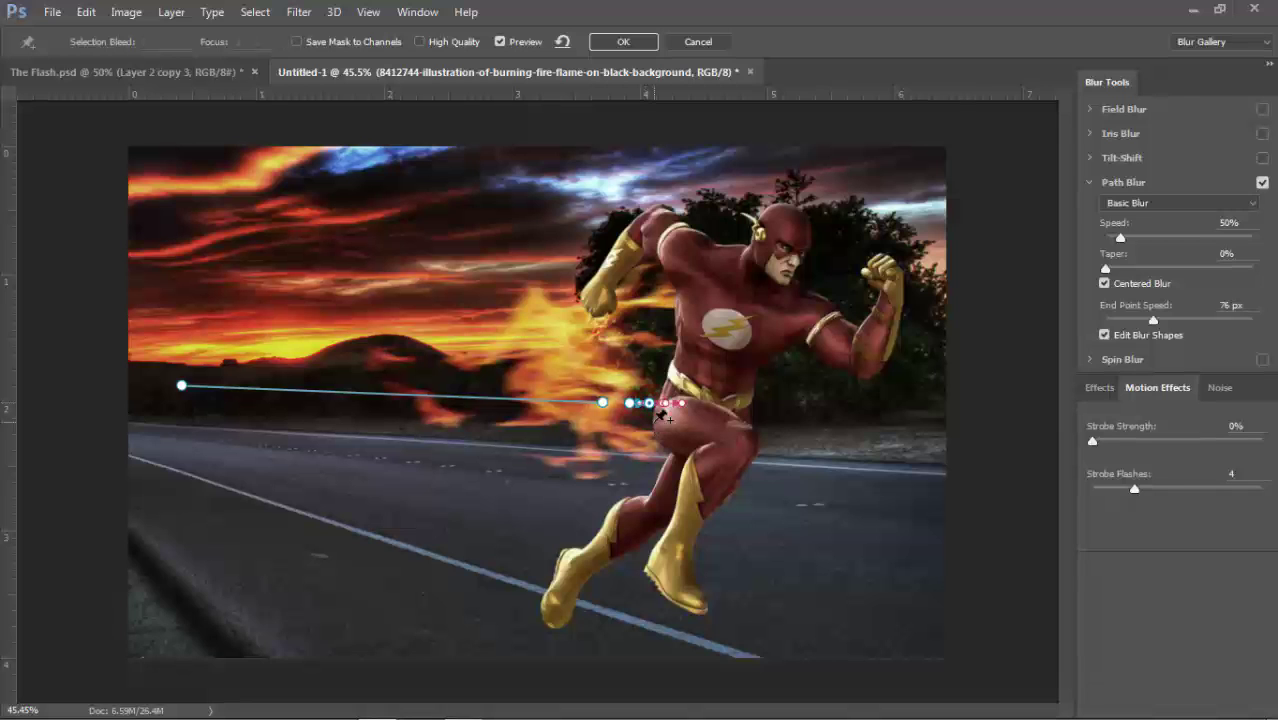
left_click(698, 40)
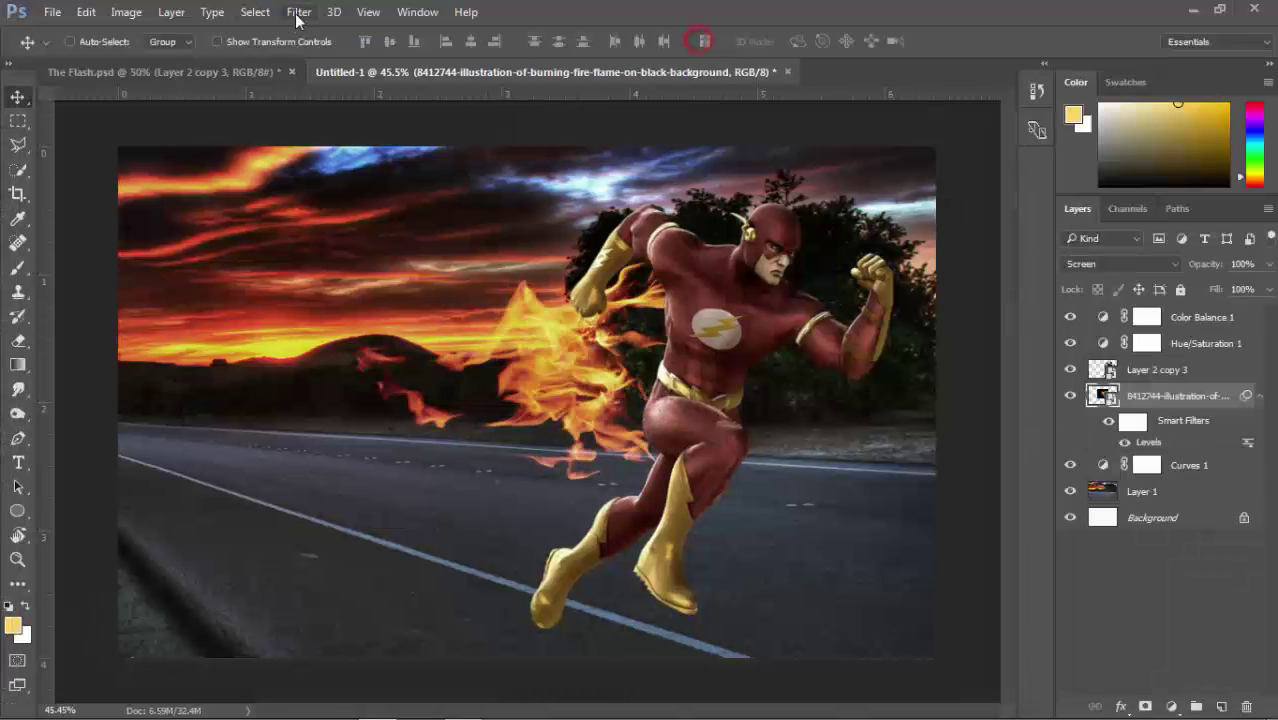
left_click(299, 12)
- Draw a new Path Blur path leftward across the road, with end speed 0 and speed about 159%
left_click(585, 290)
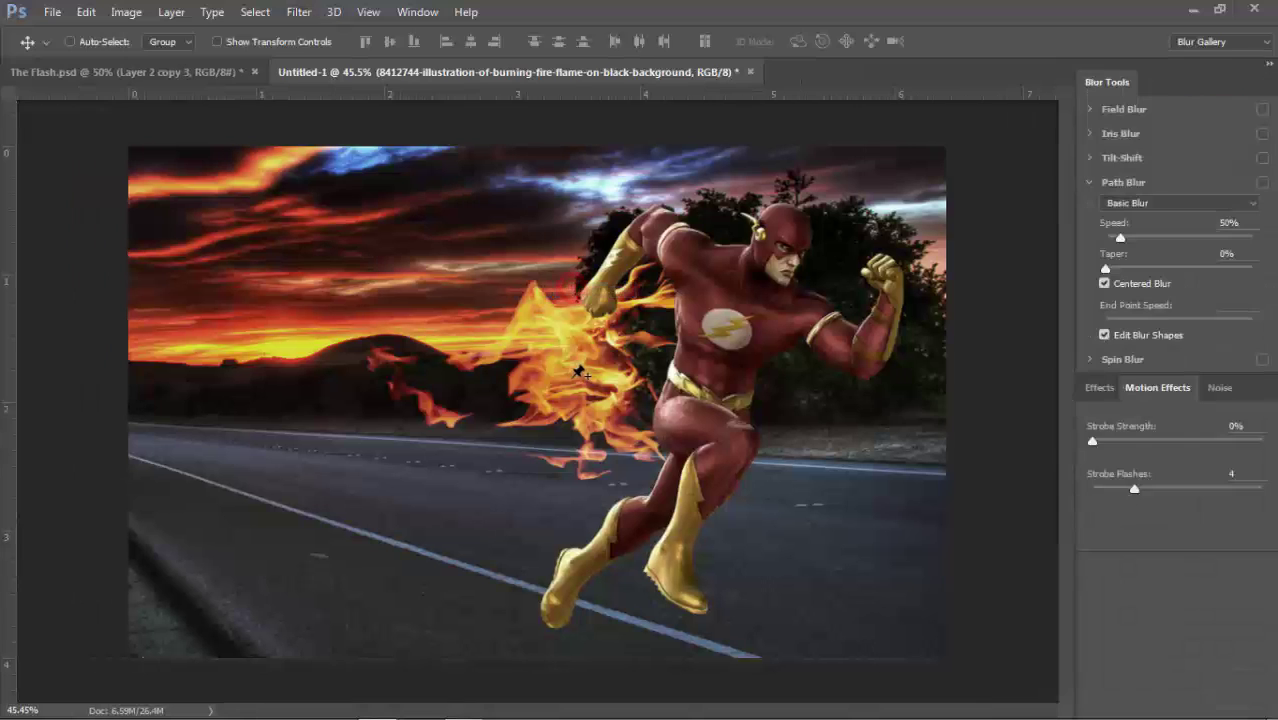
left_click_drag(536, 401, 264, 394)
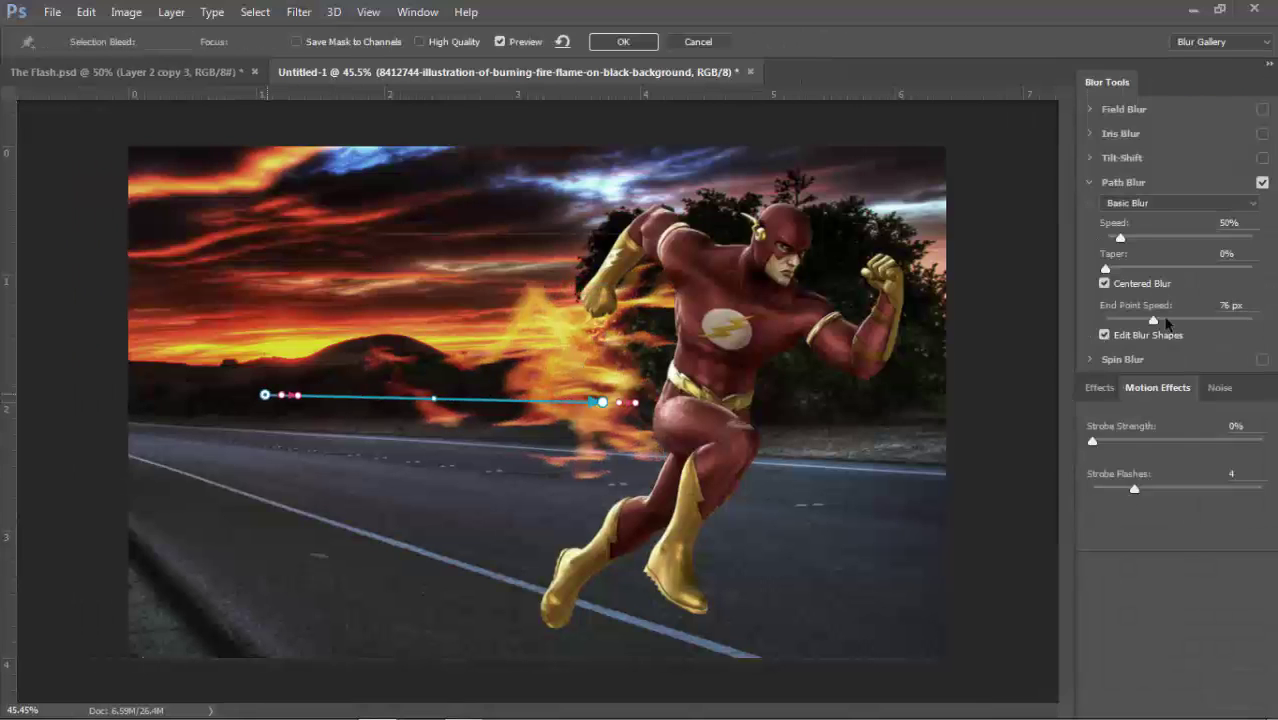
left_click_drag(1153, 320, 1105, 320)
left_click_drag(602, 401, 596, 404)
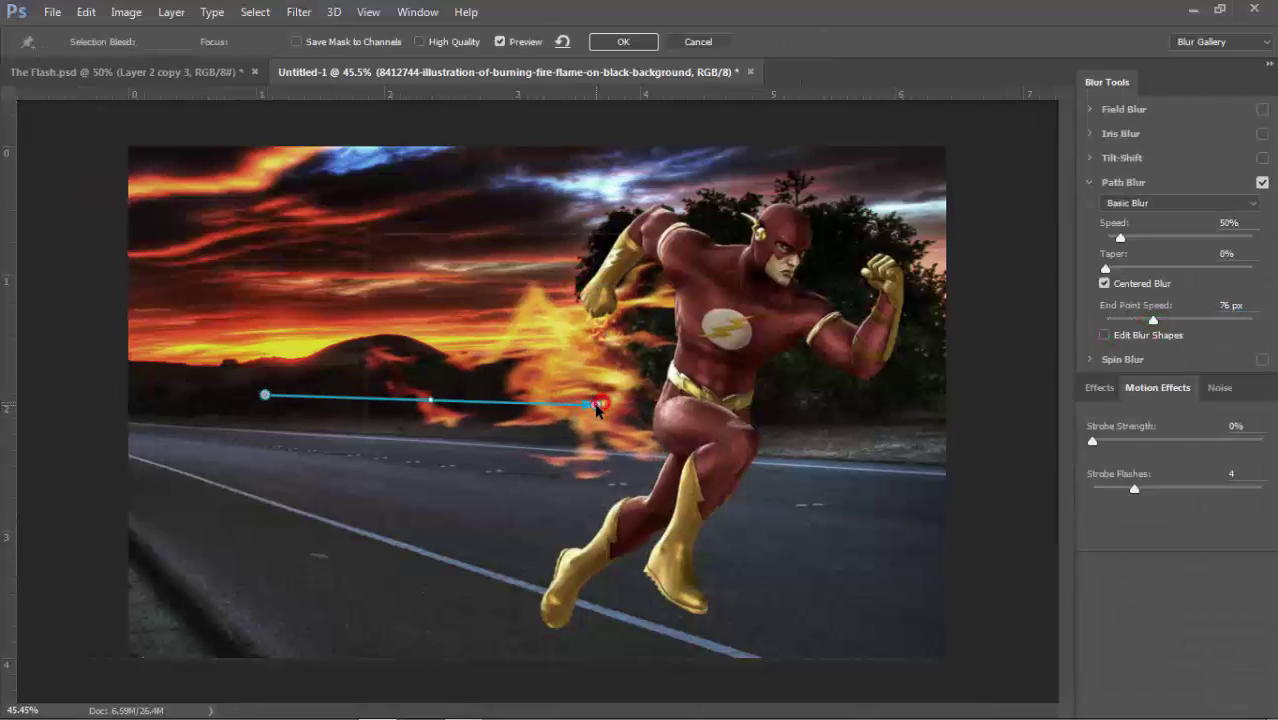
left_click_drag(264, 394, 162, 370)
left_click_drag(384, 389, 383, 385)
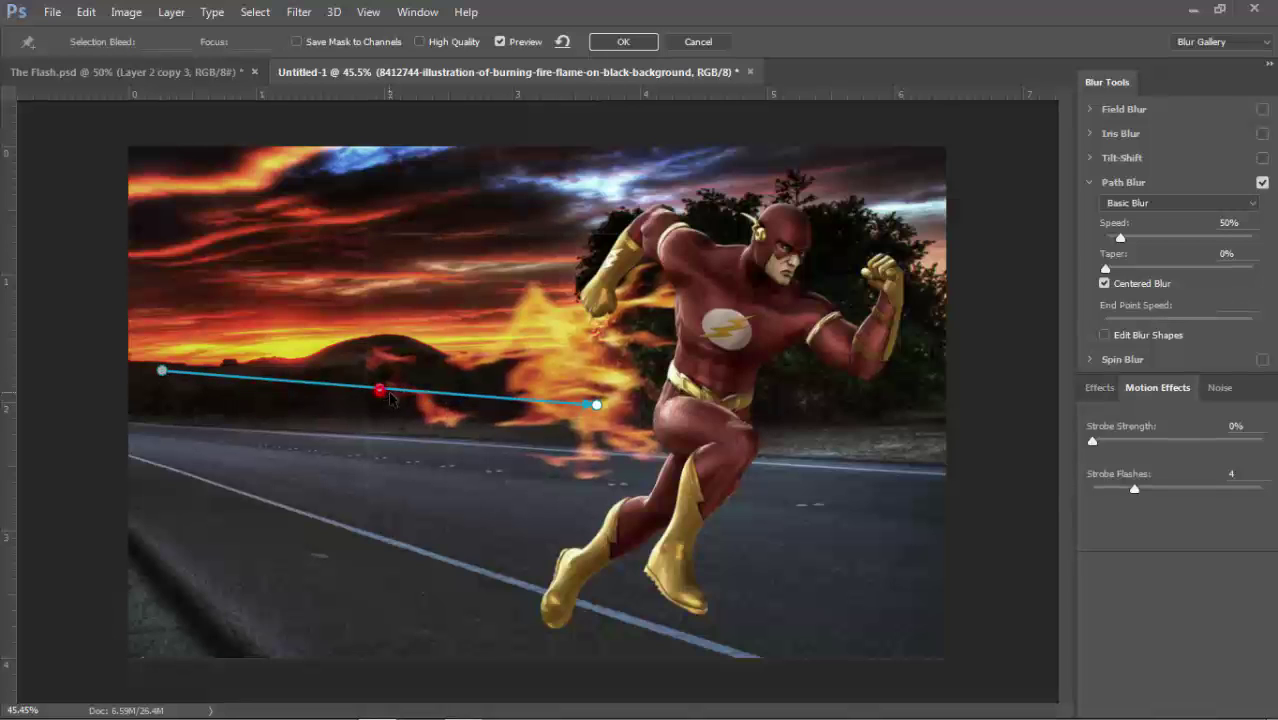
left_click_drag(1120, 237, 1155, 237)
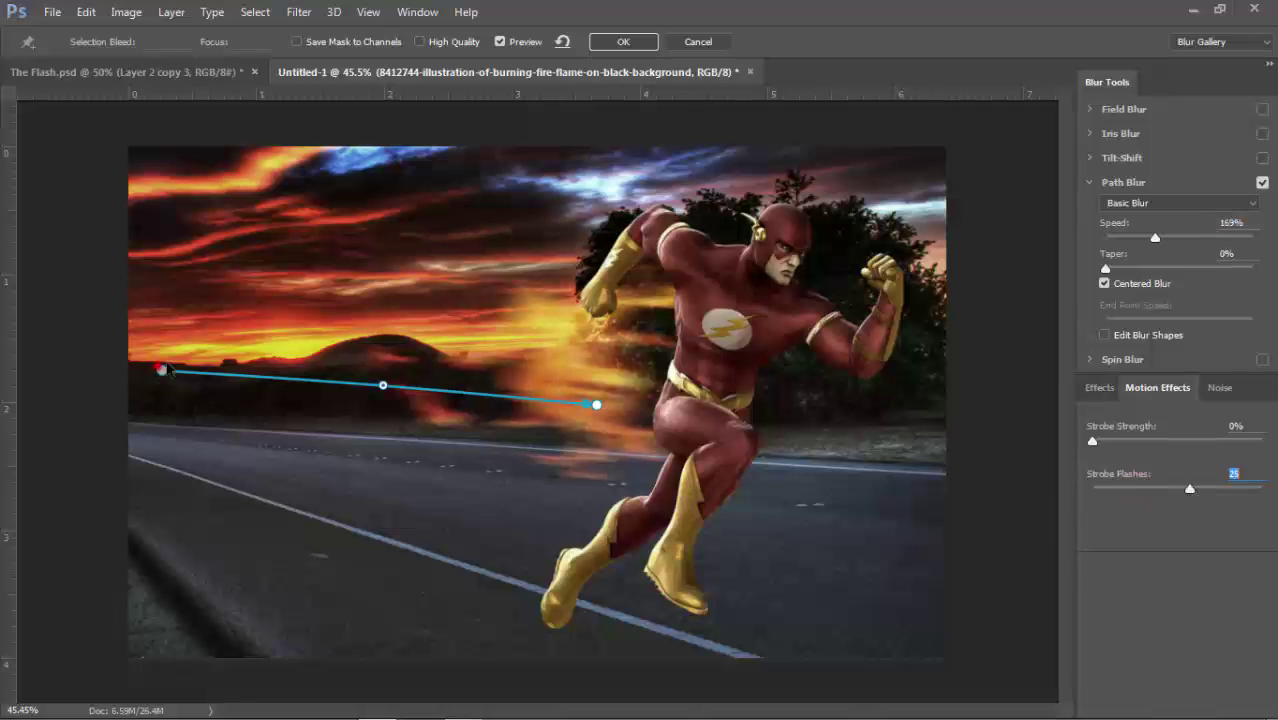
mouse_move(162, 370)
left_mouse_down()
mouse_move(362, 357)
mouse_move(582, 370)
mouse_move(515, 407)
mouse_move(166, 373)
left_mouse_up()
- Straighten the path, raise speed to about 417% and strobe strength to 41%, and apply
left_click(581, 370)
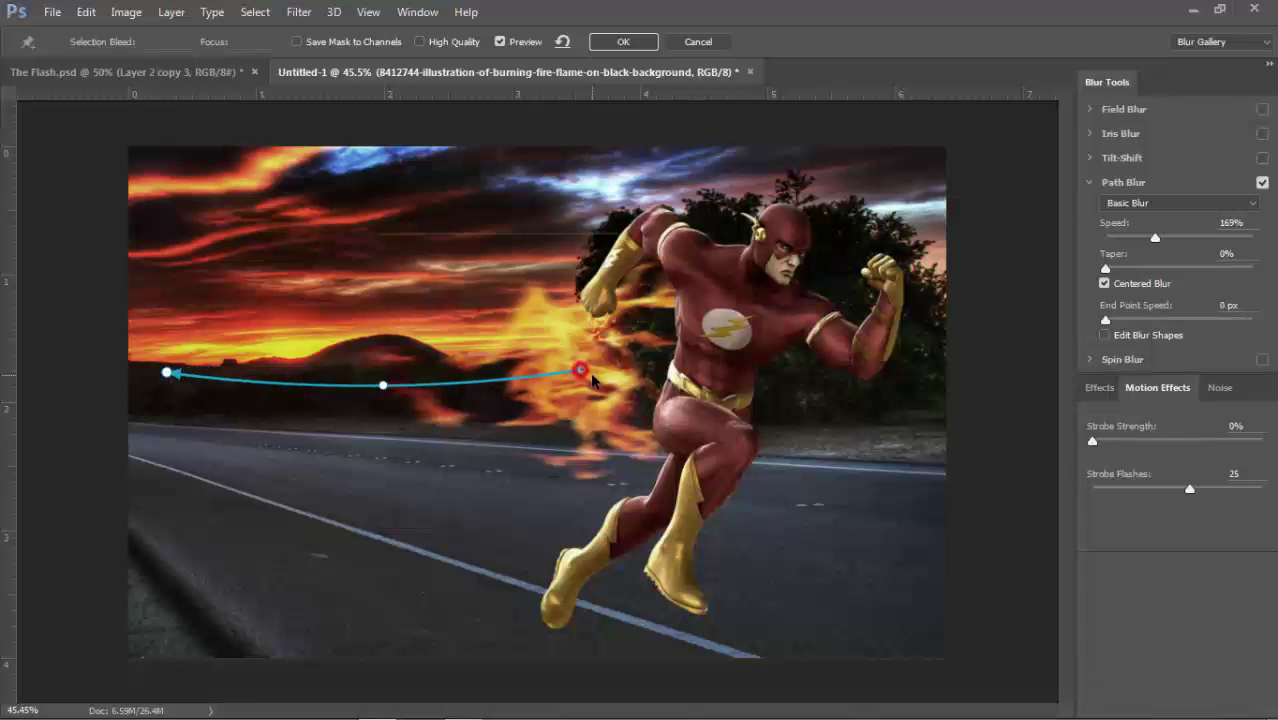
left_click_drag(581, 370, 594, 377)
left_click_drag(1155, 237, 1211, 238)
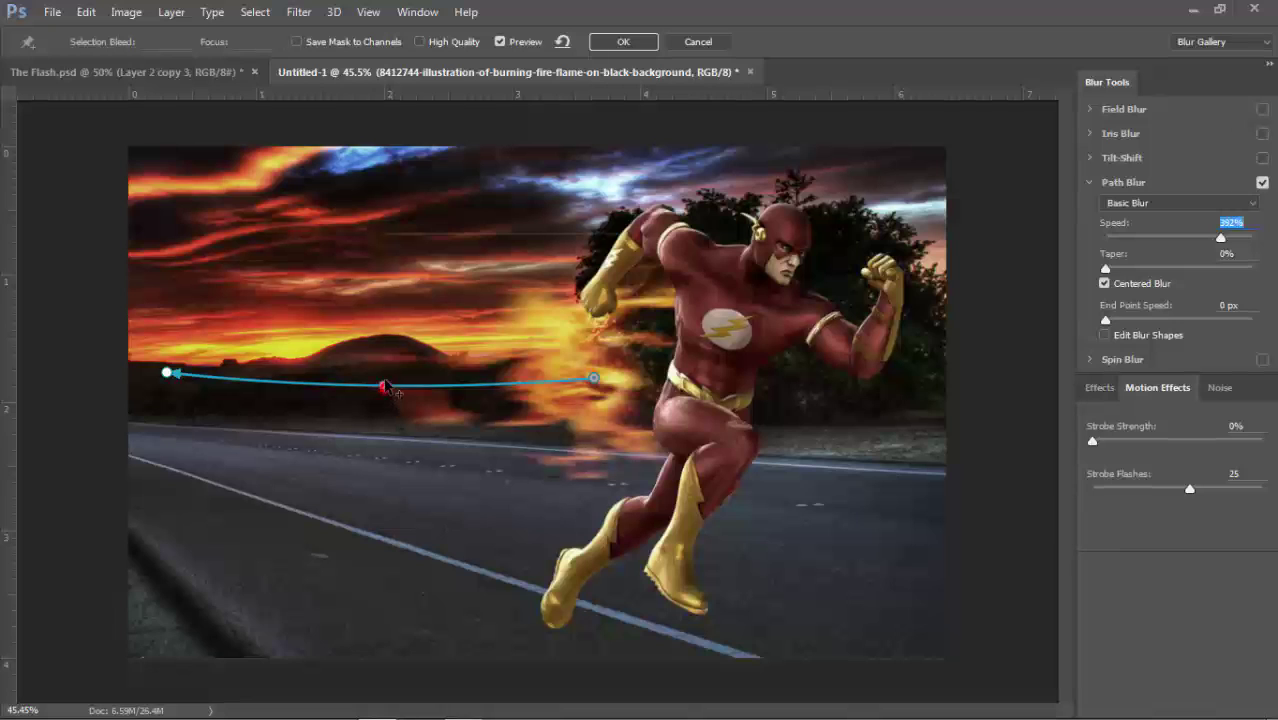
left_click_drag(388, 388, 386, 375)
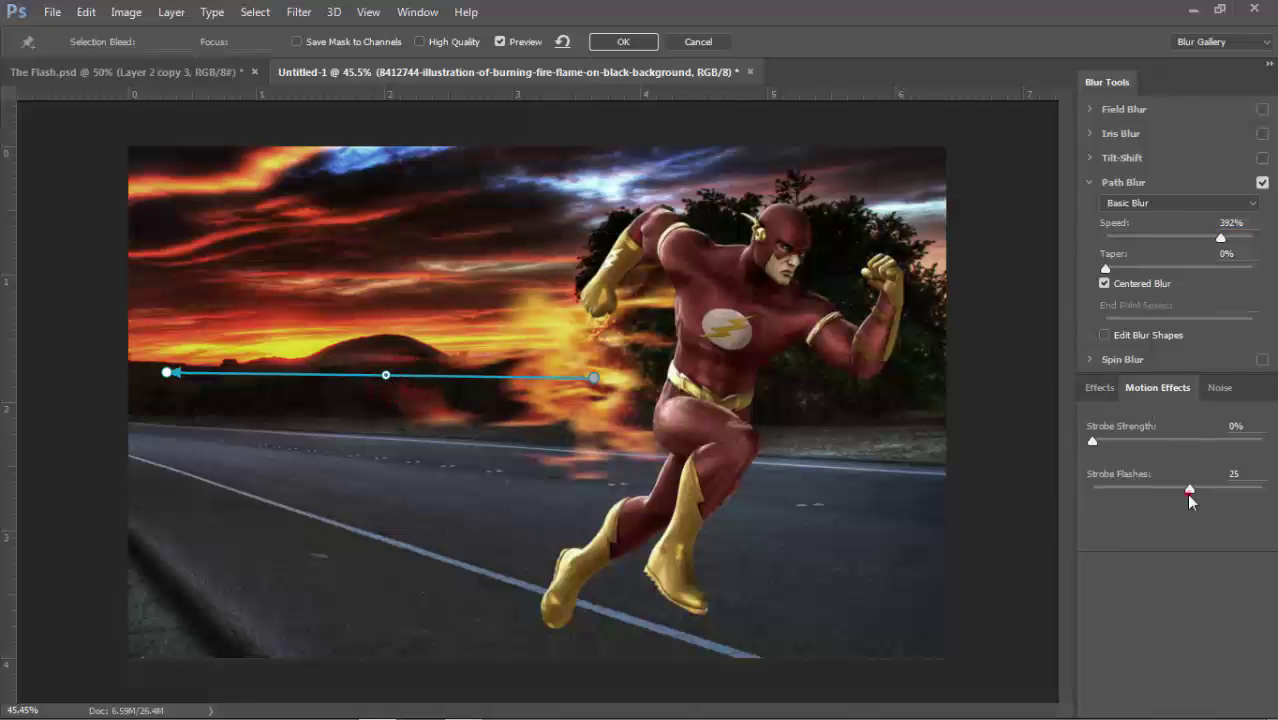
left_click_drag(1135, 450, 1162, 441)
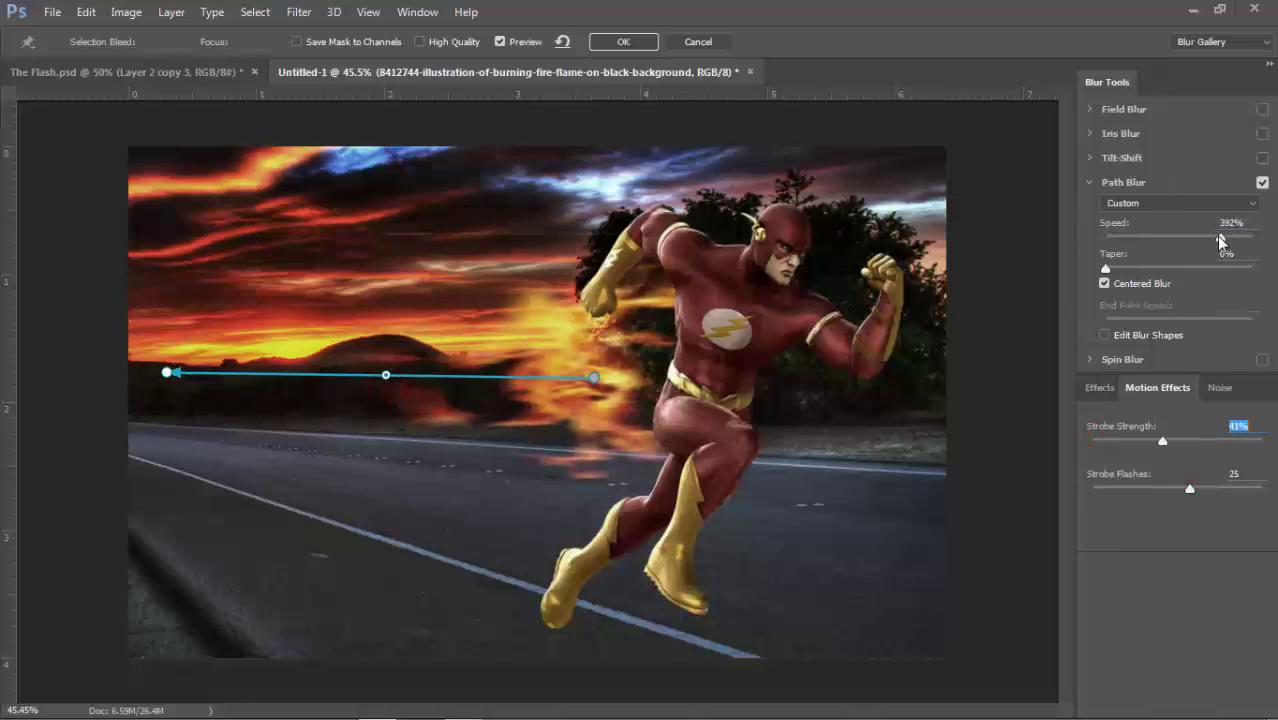
left_click_drag(1220, 240, 1233, 242)
left_click(643, 42)
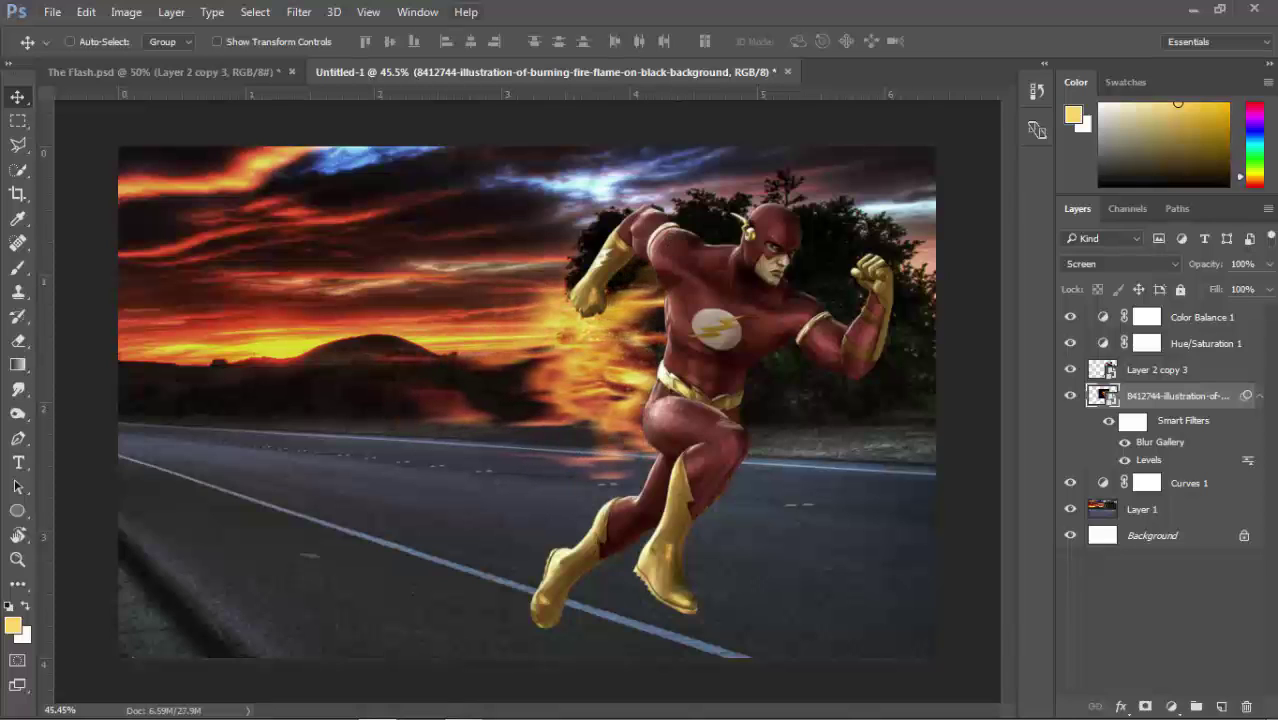
left_click(52, 12)
left_click(125, 298)
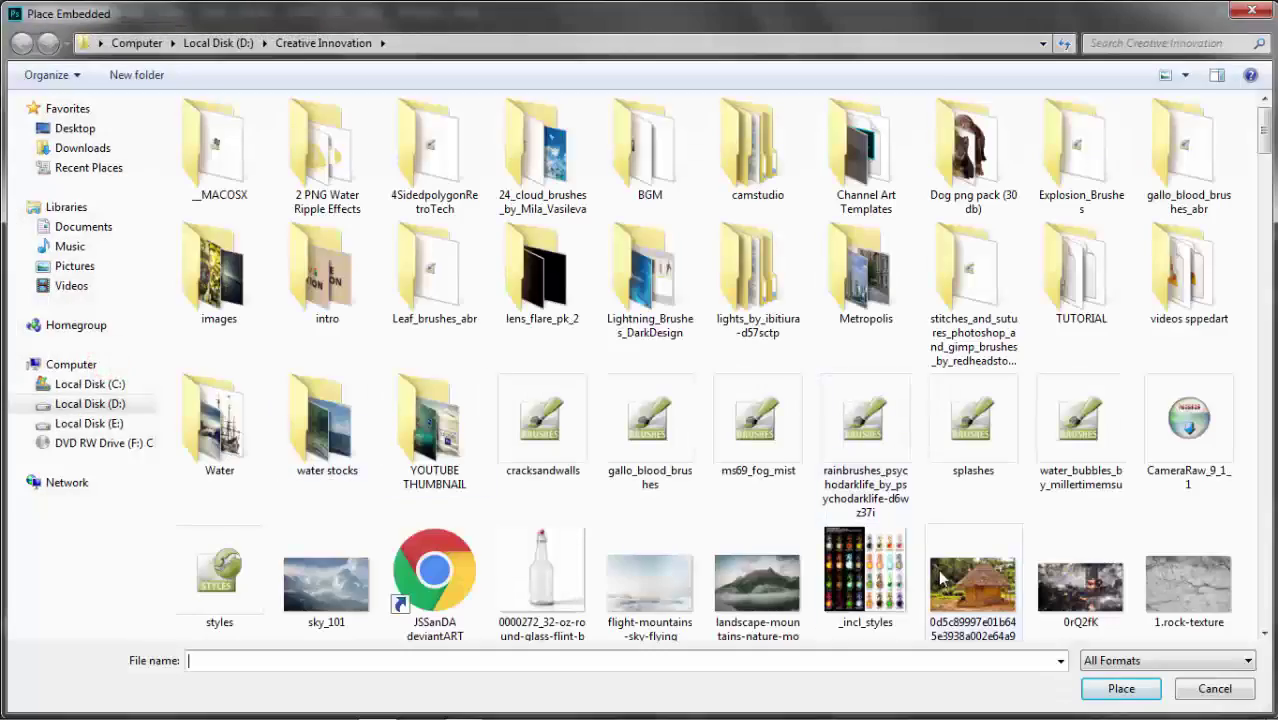
- Place fire_by_mihaell, rotate it 90° counter-clockwise, then enlarge and tilt it
left_click_drag(1268, 140, 1266, 285)
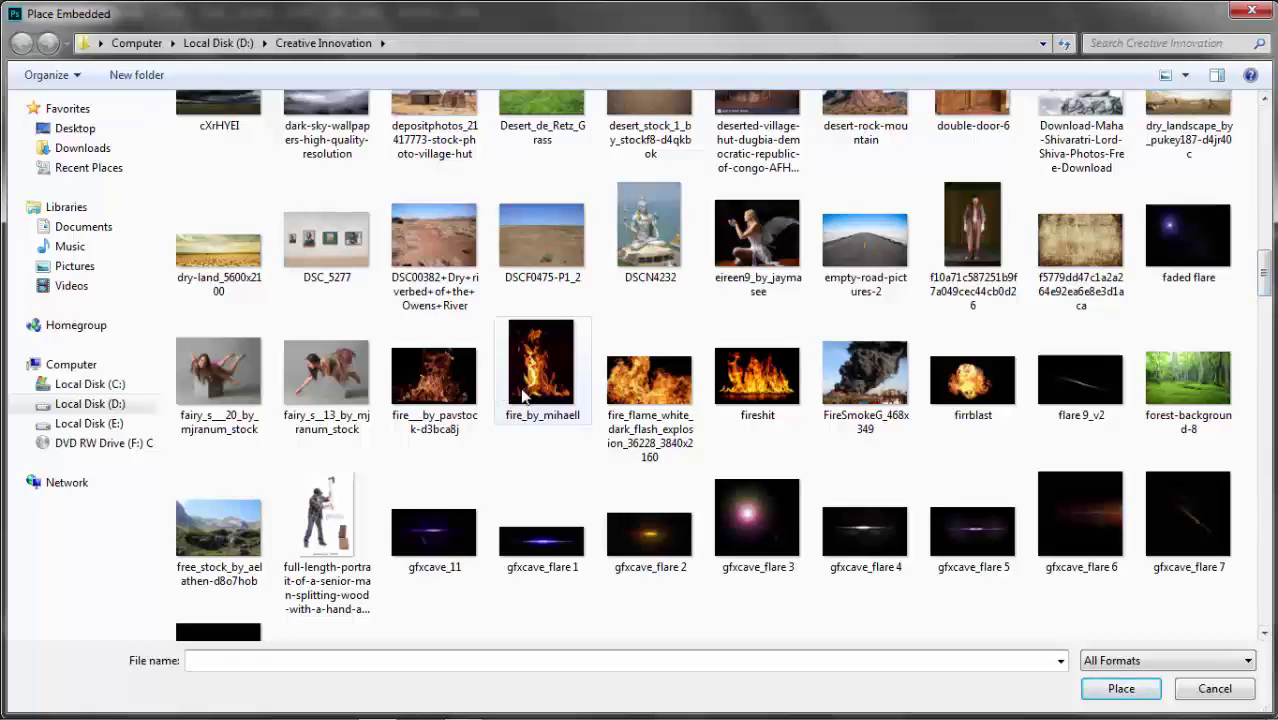
double_click(524, 398)
left_click(86, 12)
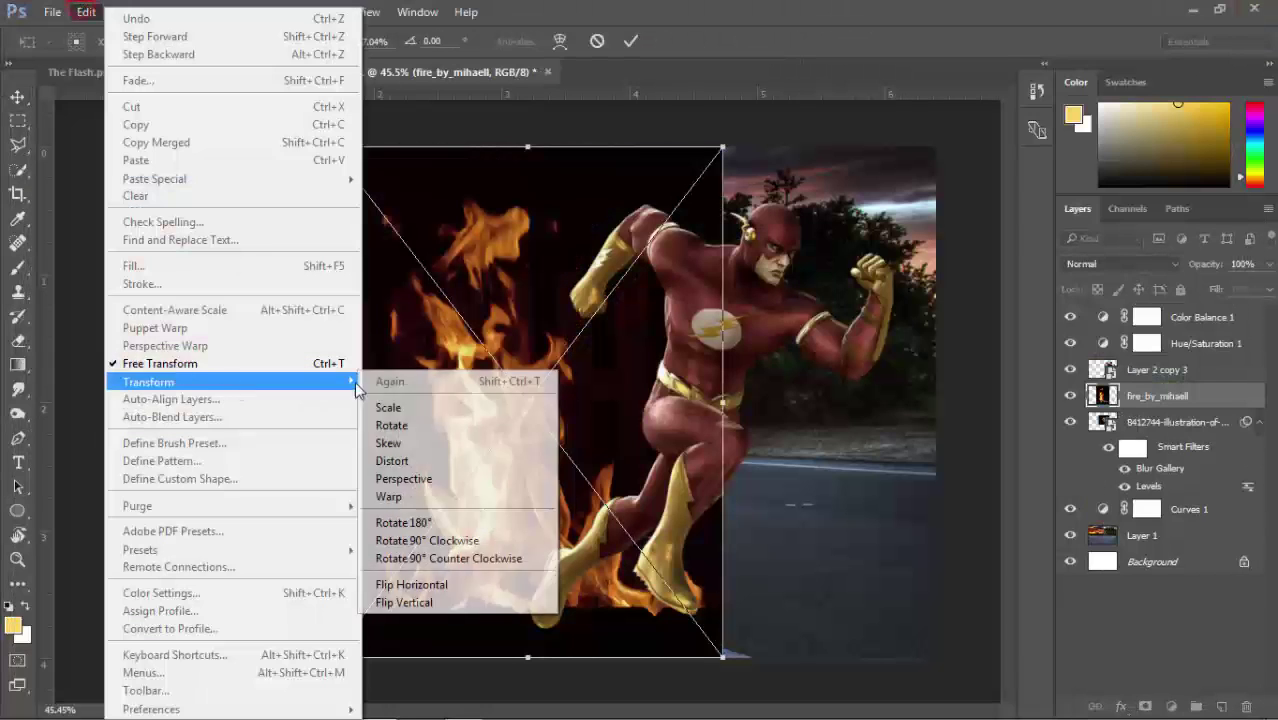
left_click(448, 558)
left_click_drag(271, 519, 100, 599)
mouse_move(613, 200)
left_mouse_down()
mouse_move(650, 205)
mouse_move(630, 170)
left_mouse_up()
key("Return")
- Rotate the fire_by_mihaell layer level with the road
left_click(288, 41)
left_click(628, 168)
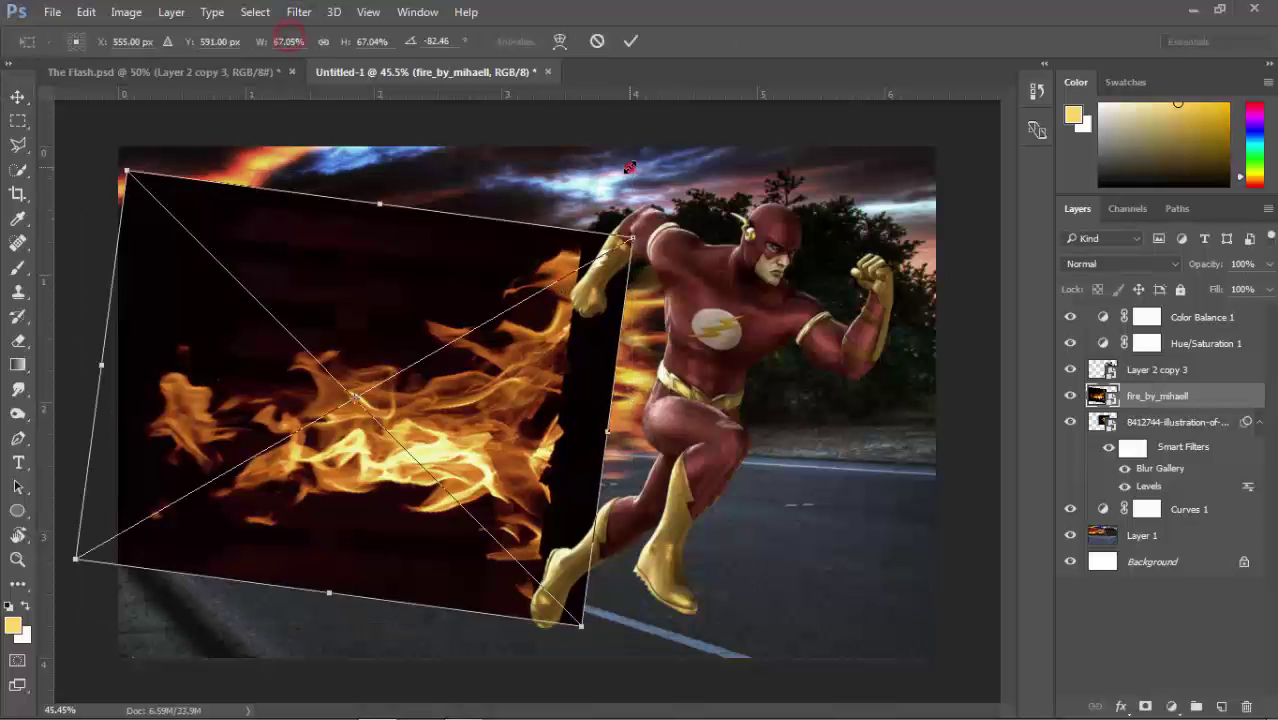
left_click_drag(630, 236, 610, 190)
- Set fire_by_mihaell to Screen blending and deepen its blacks with Levels
key("Return")
left_click(1120, 264)
left_click(1088, 390)
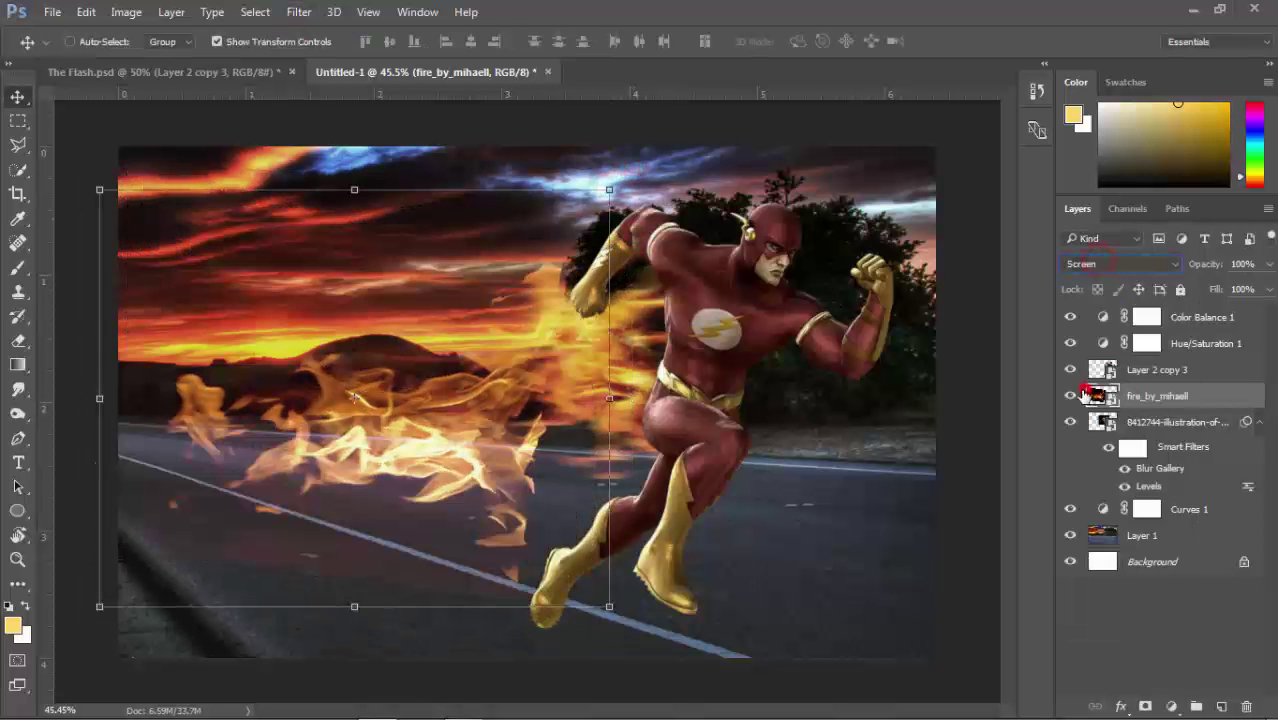
key("ctrl")
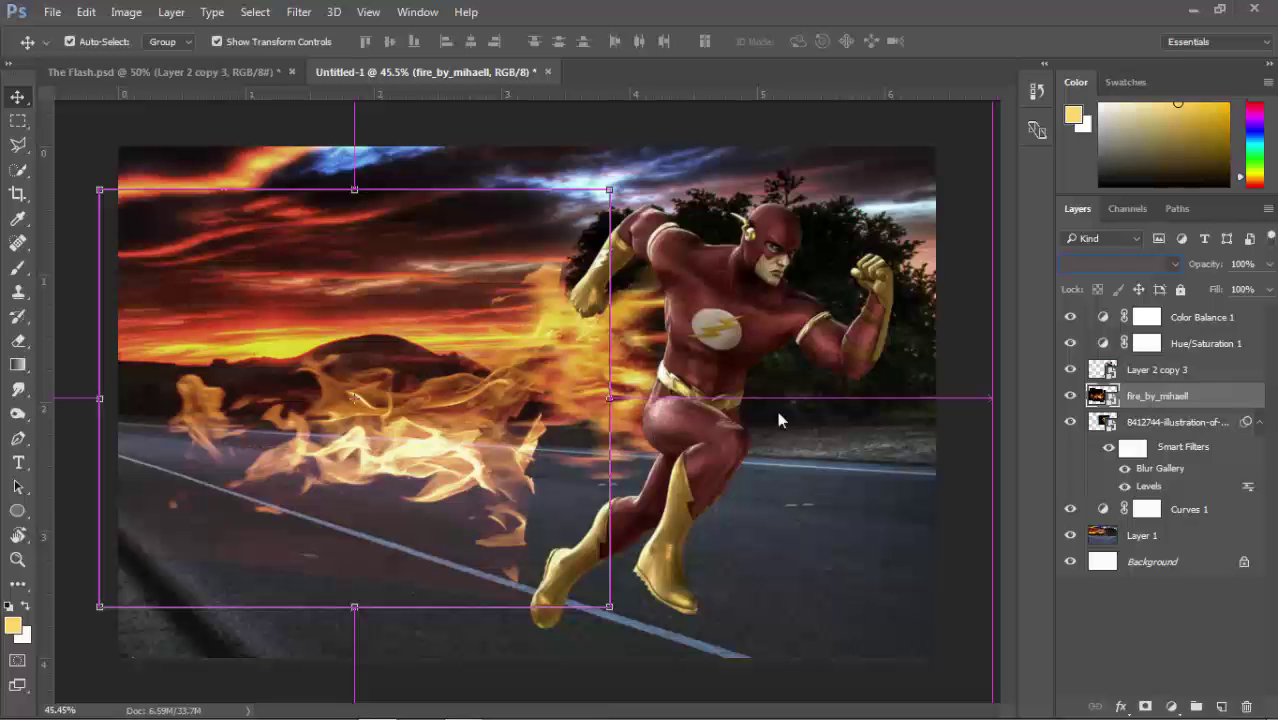
key("ctrl+l")
left_click_drag(894, 333, 931, 333)
left_click(1187, 165)
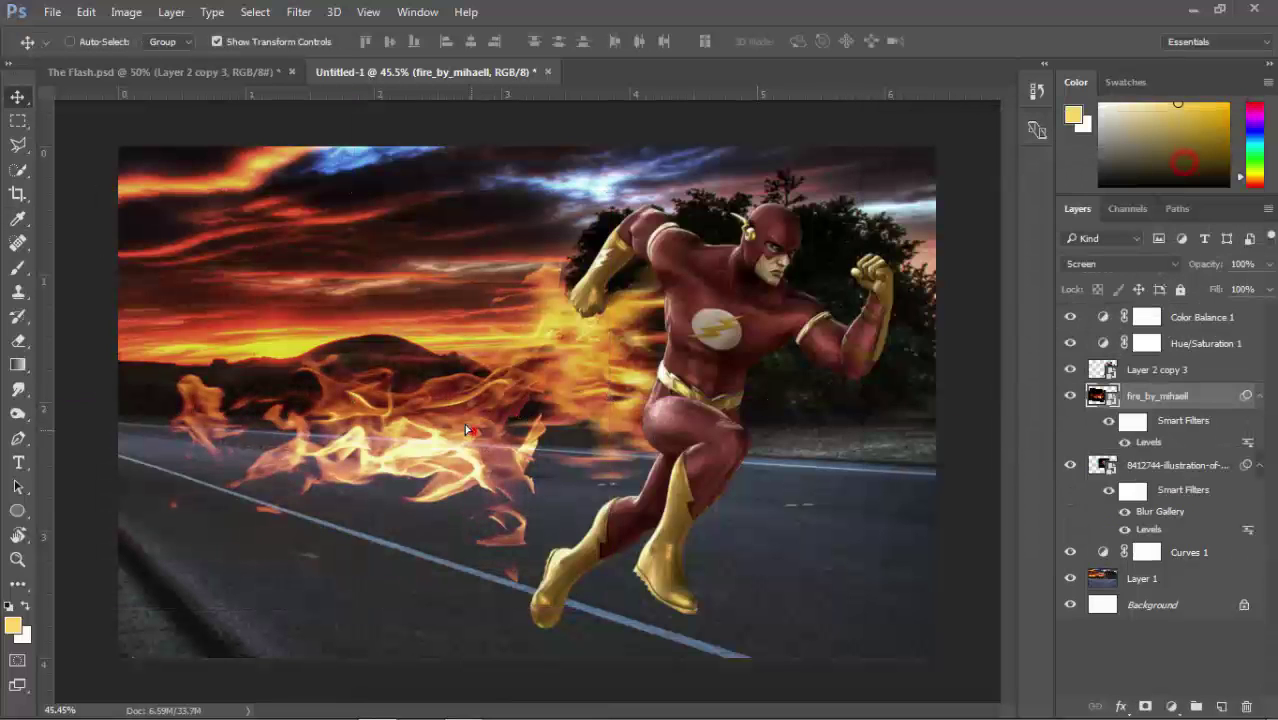
- Move the fire behind the Flash's leg, shifting it slightly right and up
left_click_drag(505, 390, 515, 375)
left_click(650, 163)
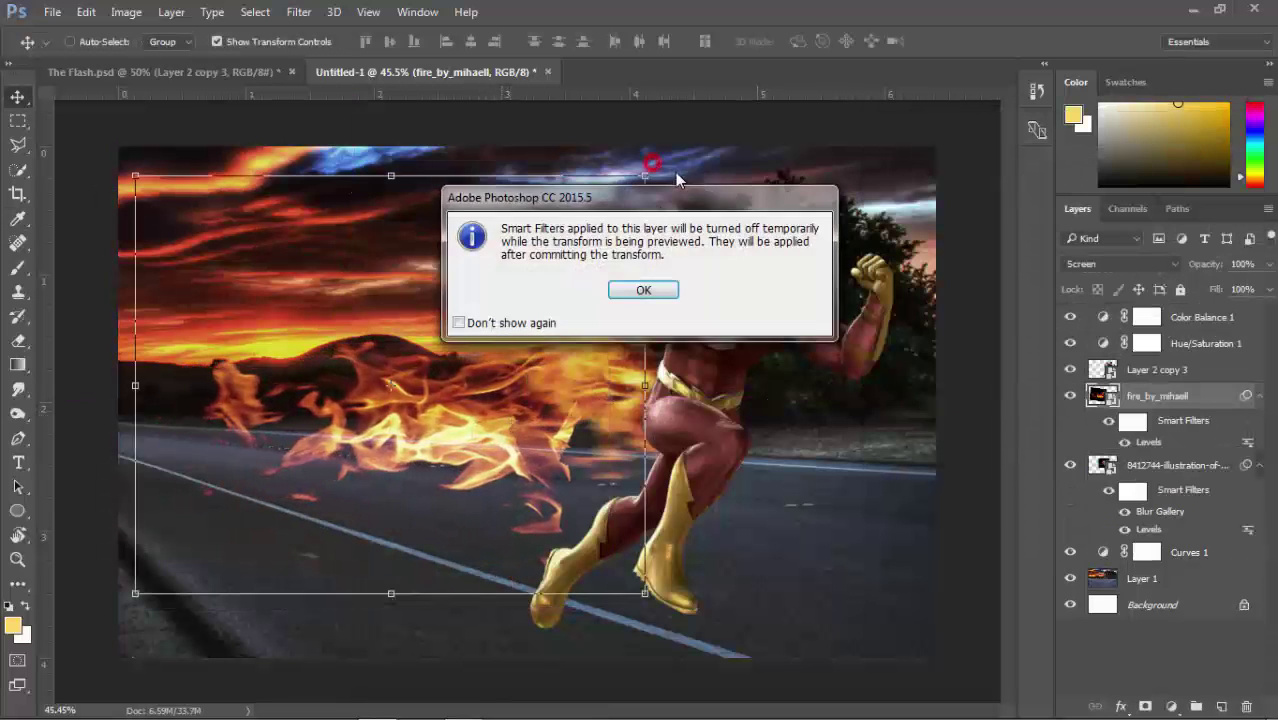
left_click(641, 292)
key("Return")
left_click_drag(540, 440, 560, 435)
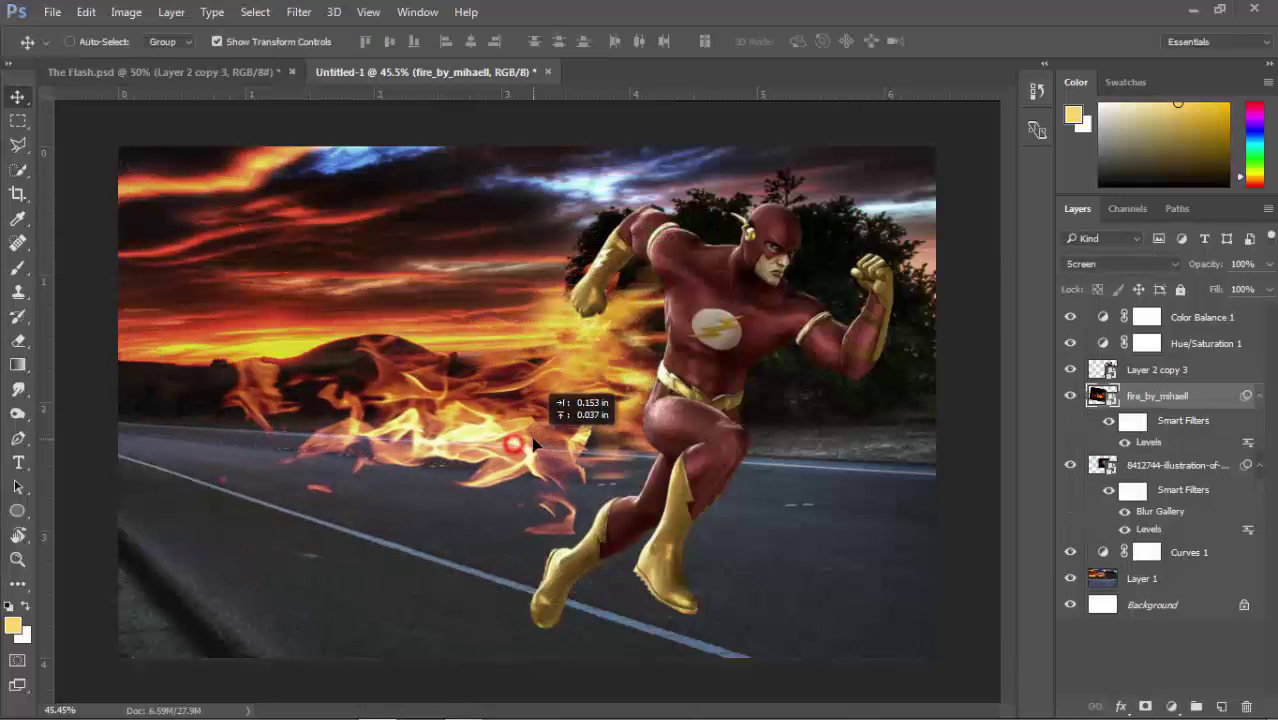
- Rotate and scale the fire to angle it along the road behind the Flash
left_click(148, 163)
left_click(643, 290)
left_click_drag(160, 175, 258, 245)
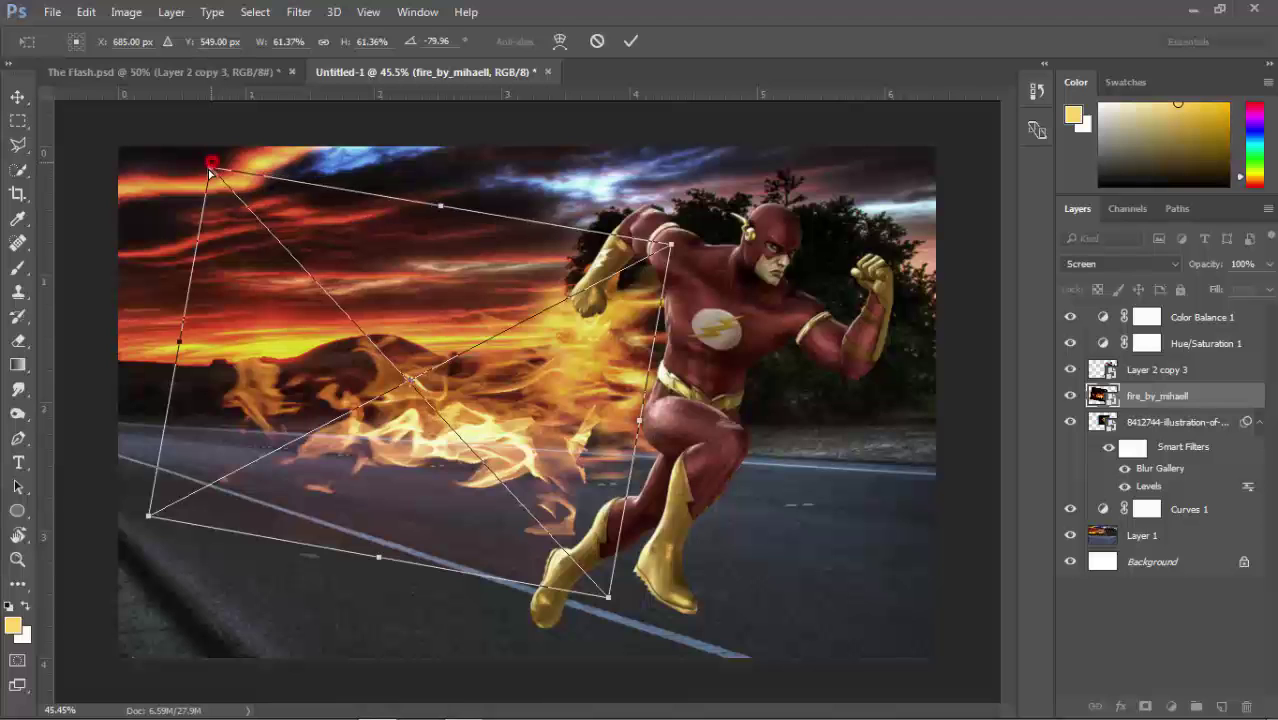
left_click_drag(216, 166, 194, 262)
left_click_drag(155, 510, 145, 540)
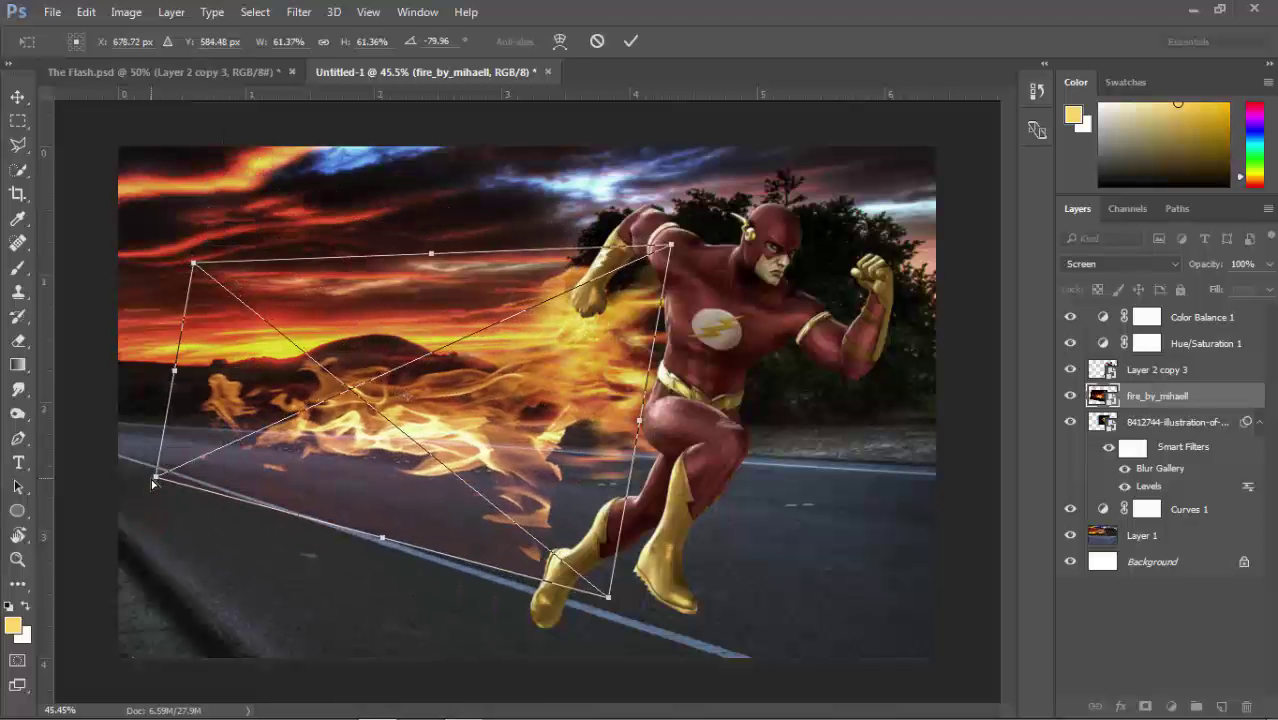
key("Return")
mouse_move(411, 436)
left_mouse_down()
mouse_move(449, 445)
mouse_move(440, 455)
left_mouse_up()
- Discard an extra rotation and fine-tune the fire's position slightly higher
key("ctrl+t")
left_click_drag(670, 660, 708, 278)
key("Escape")
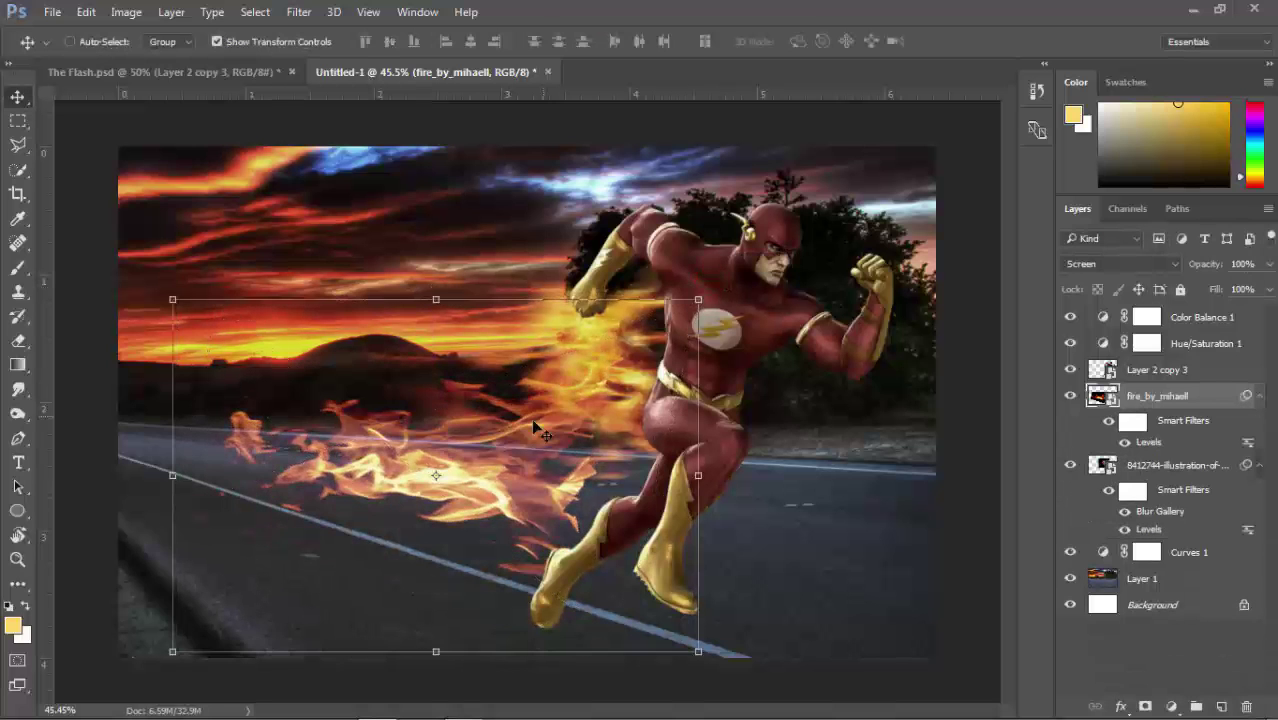
mouse_move(413, 442)
left_mouse_down()
mouse_move(485, 452)
mouse_move(369, 436)
left_mouse_up()
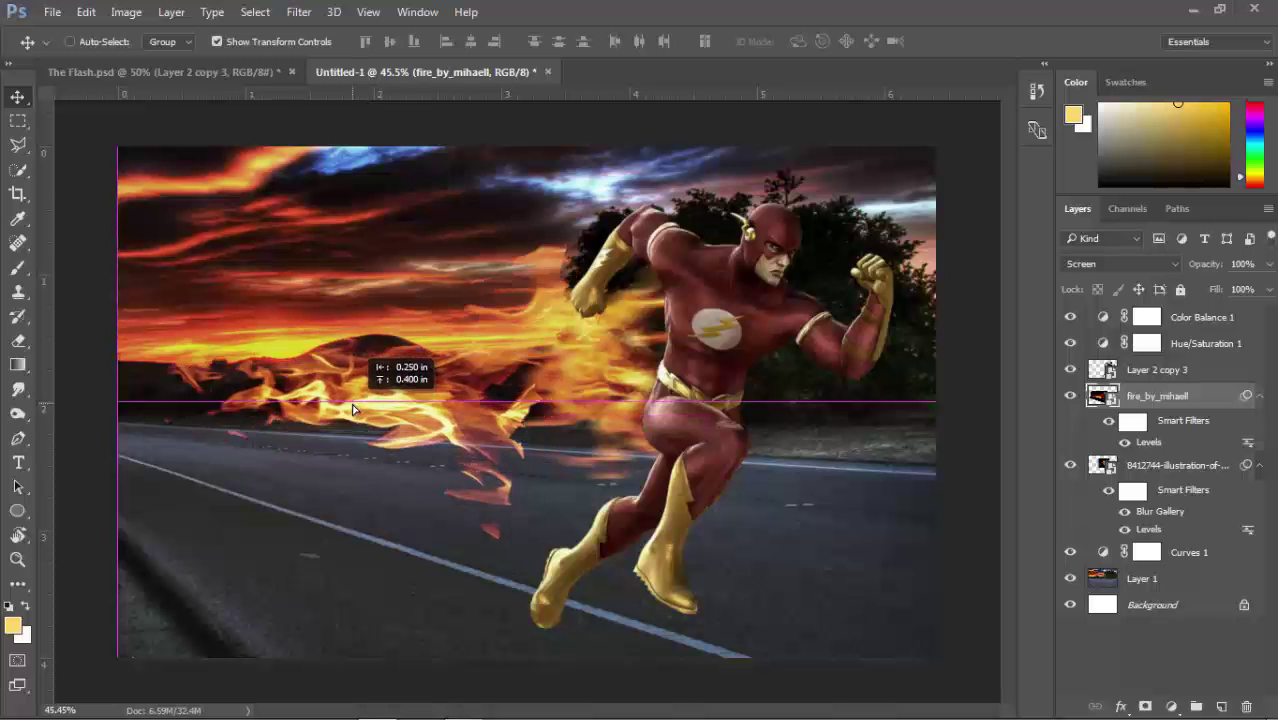
left_click_drag(369, 436, 367, 400)
left_click(299, 12)
mouse_move(308, 219)
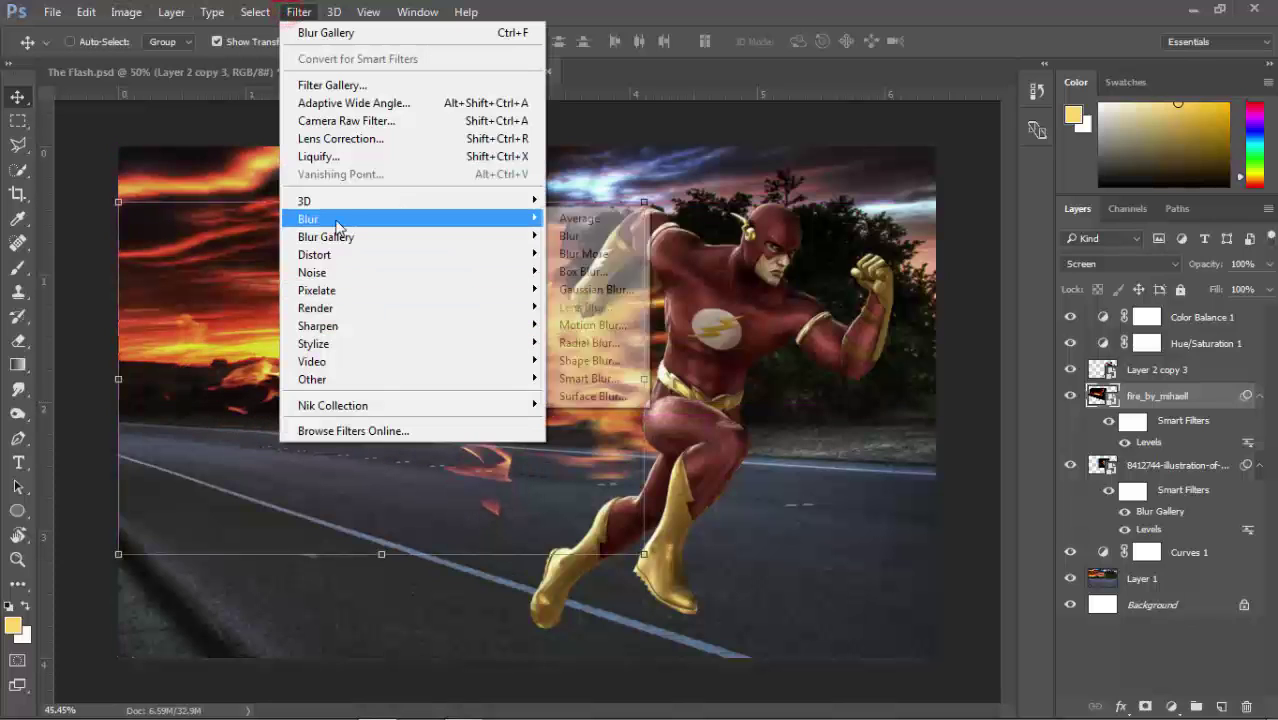
- Apply a Path Blur on fire_by_mihaell, path running far left, speed about 111%
left_click(581, 291)
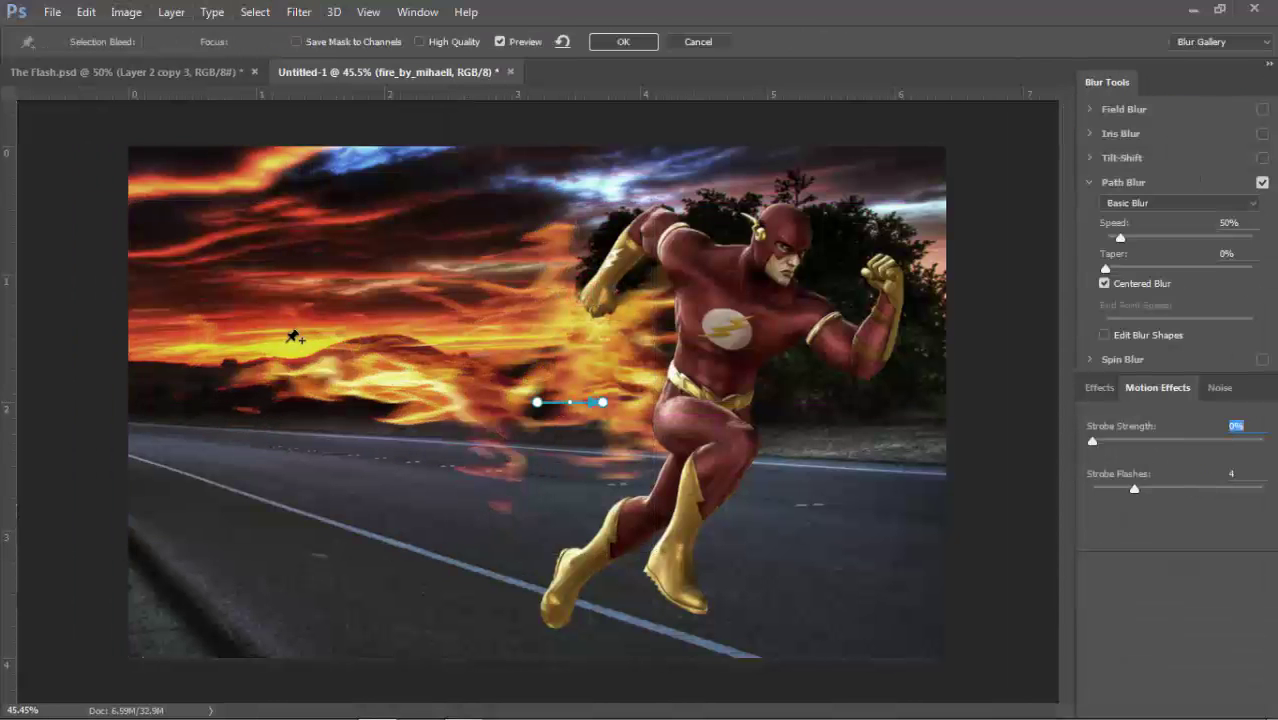
left_click_drag(537, 404, 103, 391)
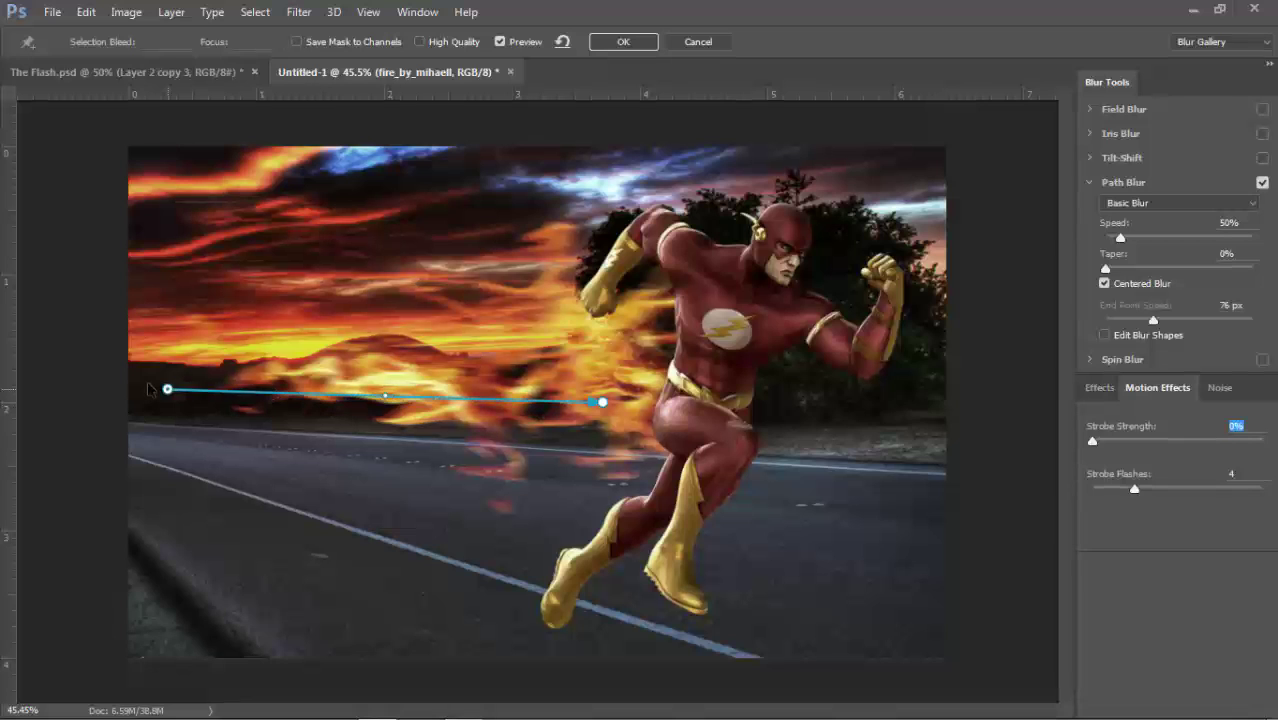
left_click_drag(599, 404, 527, 402)
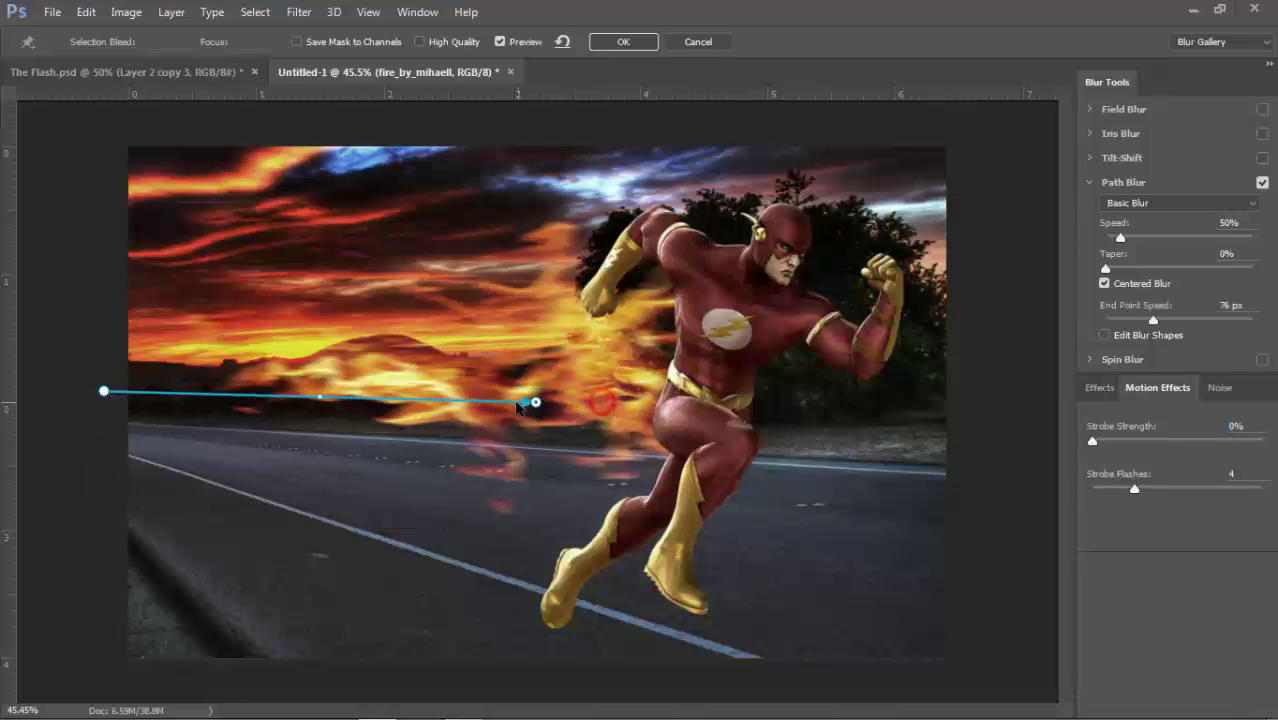
left_click_drag(1120, 238, 1143, 239)
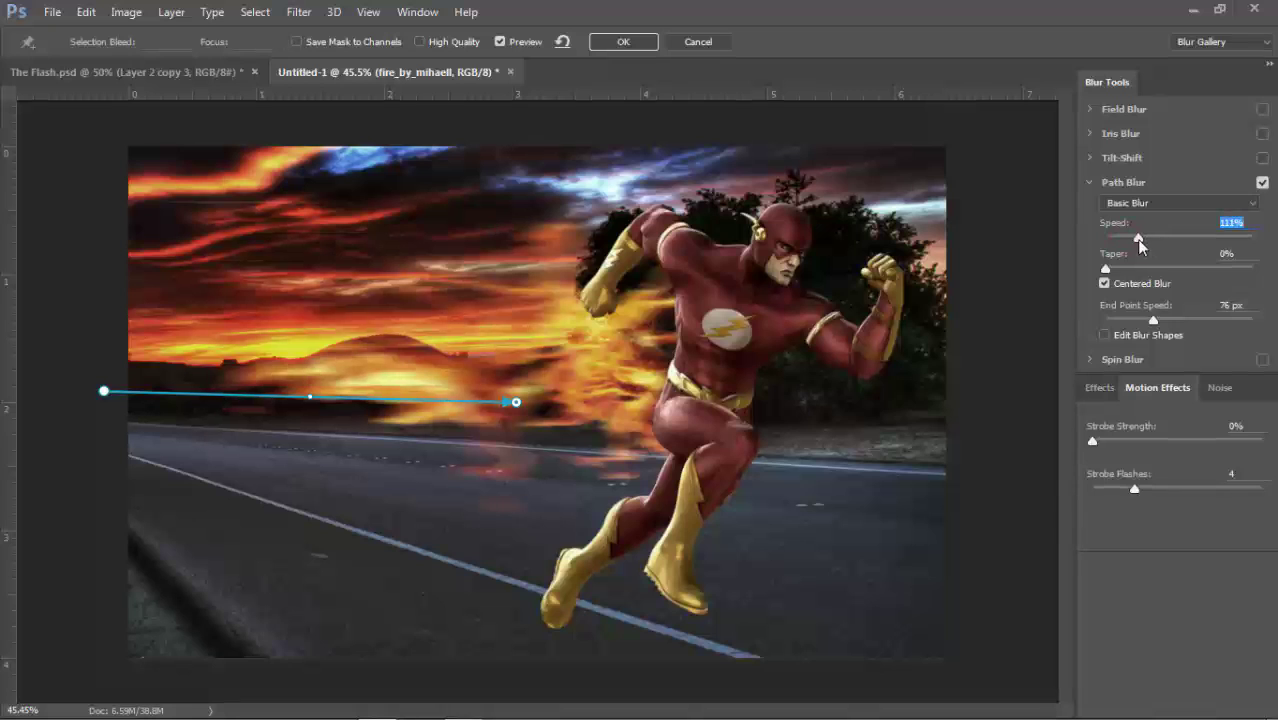
left_click(622, 41)
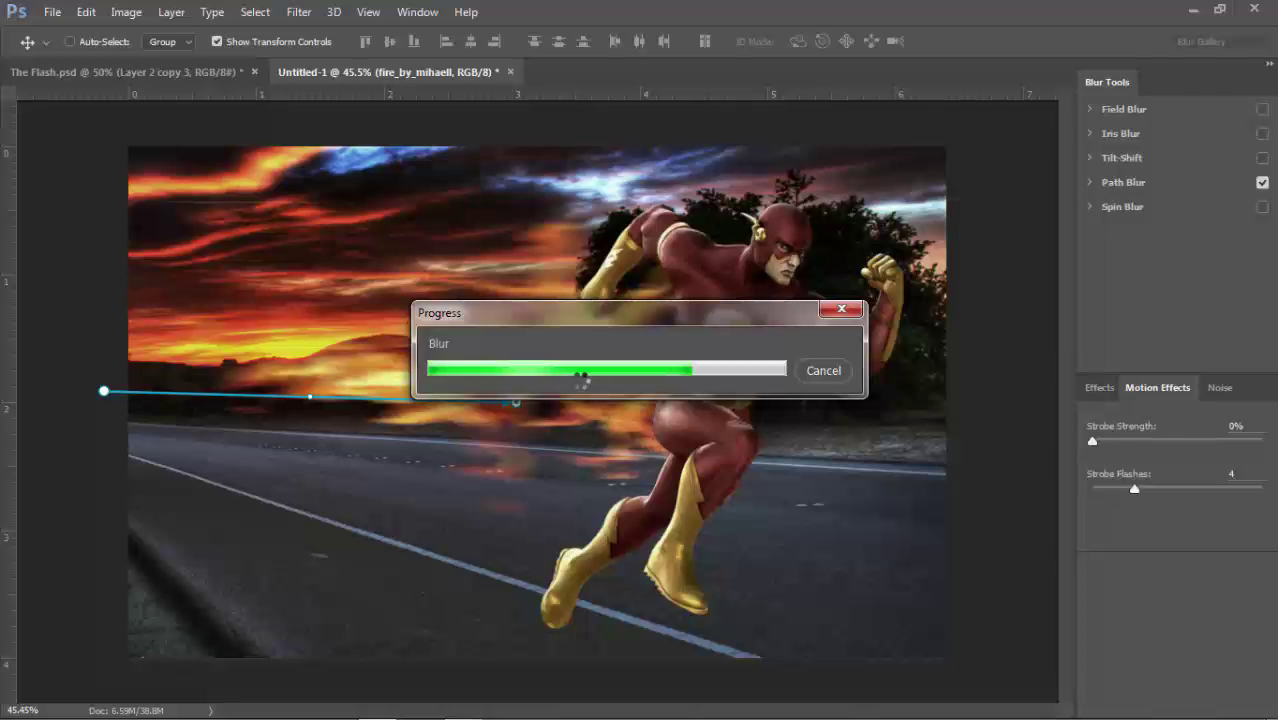
- Attempt a warp on fire_by_mihaell, cancel it, and open the smart filter options
left_click(86, 12)
mouse_move(148, 382)
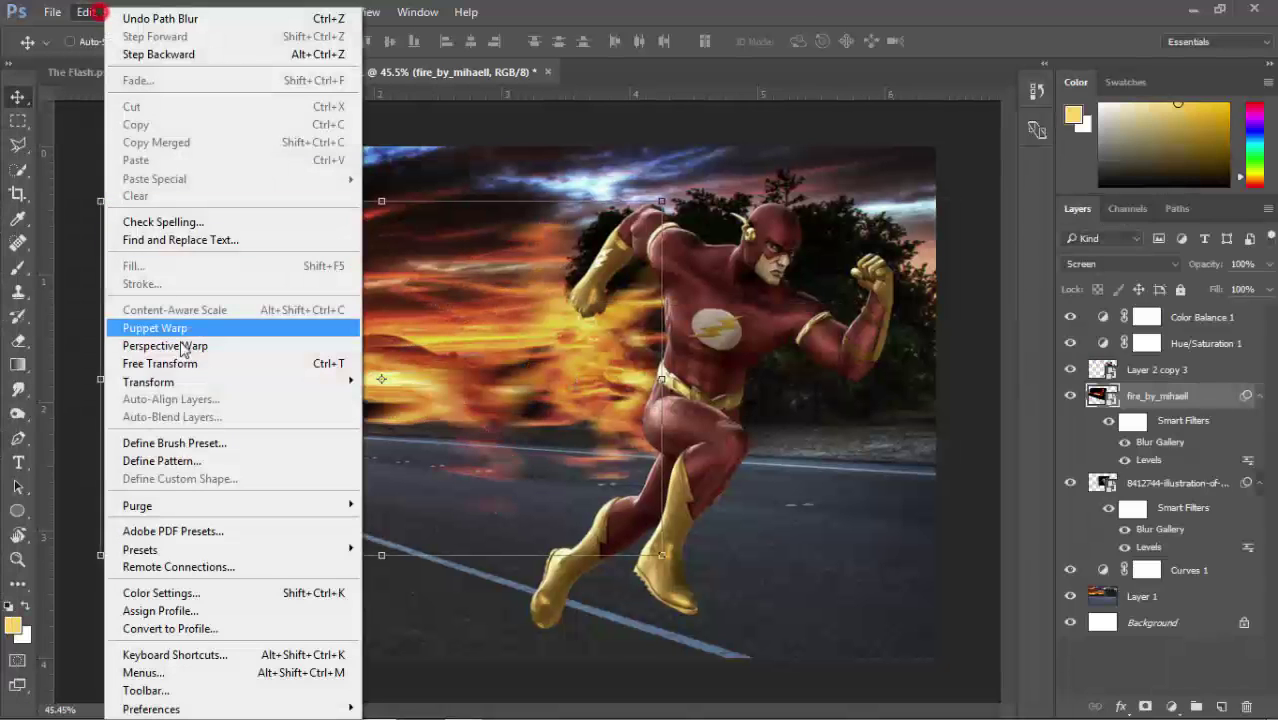
left_click(388, 496)
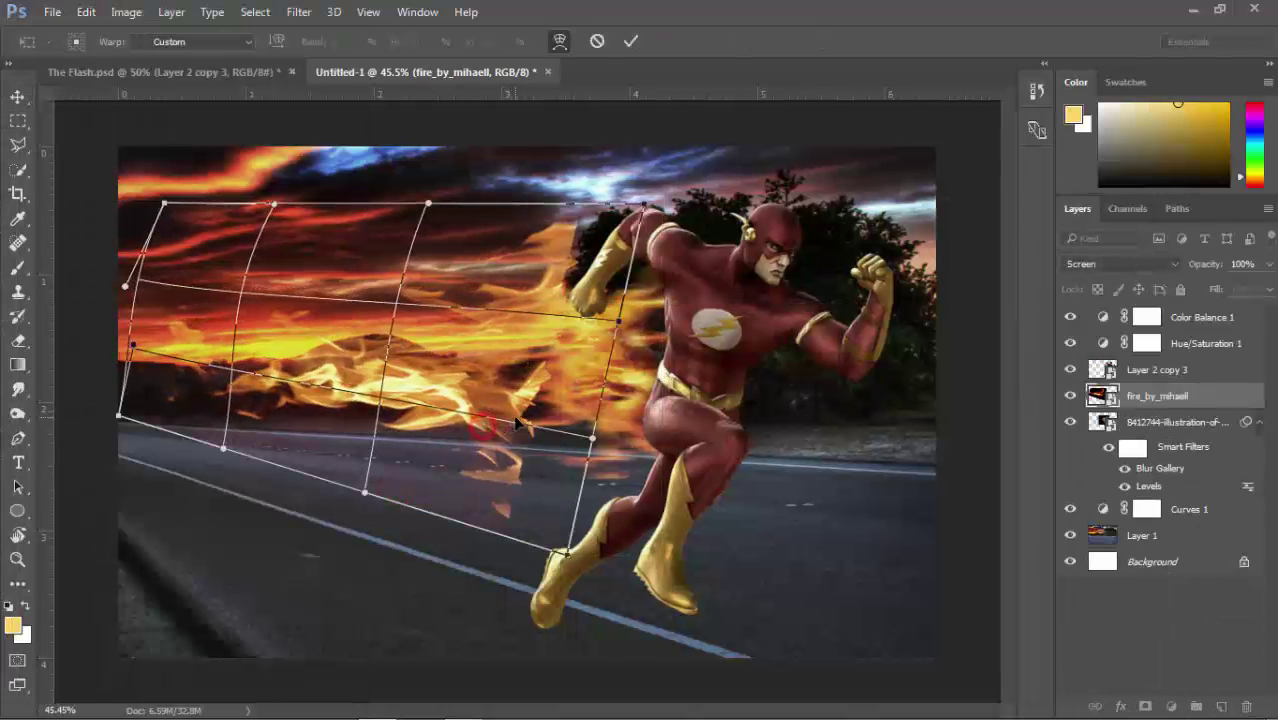
left_click_drag(485, 420, 483, 368)
left_click(18, 97)
left_click(748, 274)
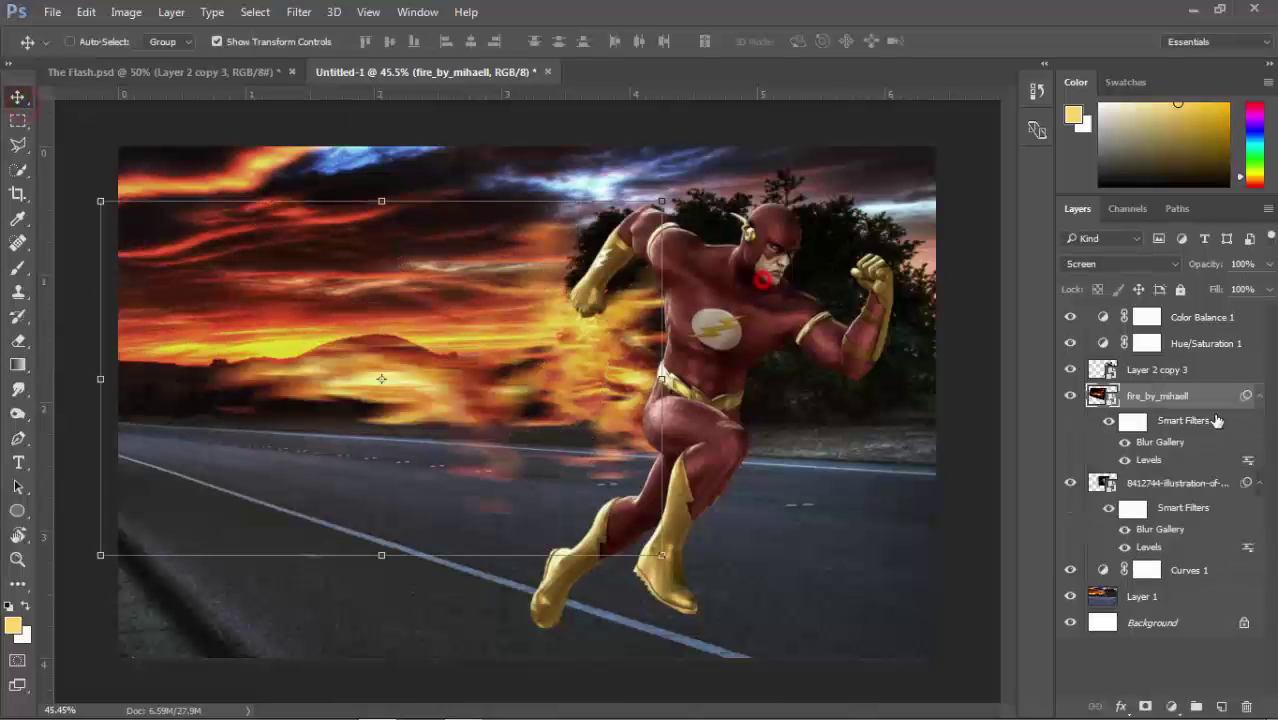
right_click(1215, 420)
left_click(866, 451)
- Warp the flames to bend around the runner's leg and push the tail further left
left_click(86, 12)
left_click(398, 495)
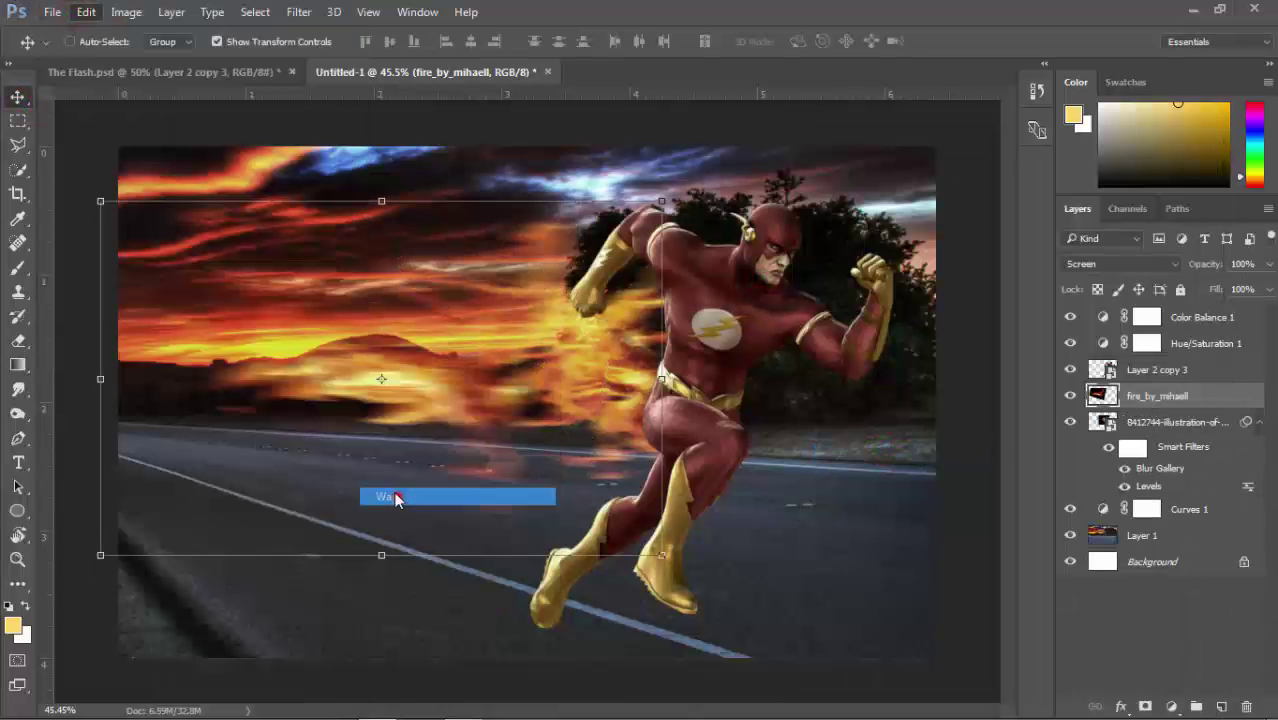
mouse_move(565, 395)
left_mouse_down()
mouse_move(523, 500)
mouse_move(572, 510)
mouse_move(226, 356)
mouse_move(570, 340)
left_mouse_up()
left_click_drag(566, 465, 560, 470)
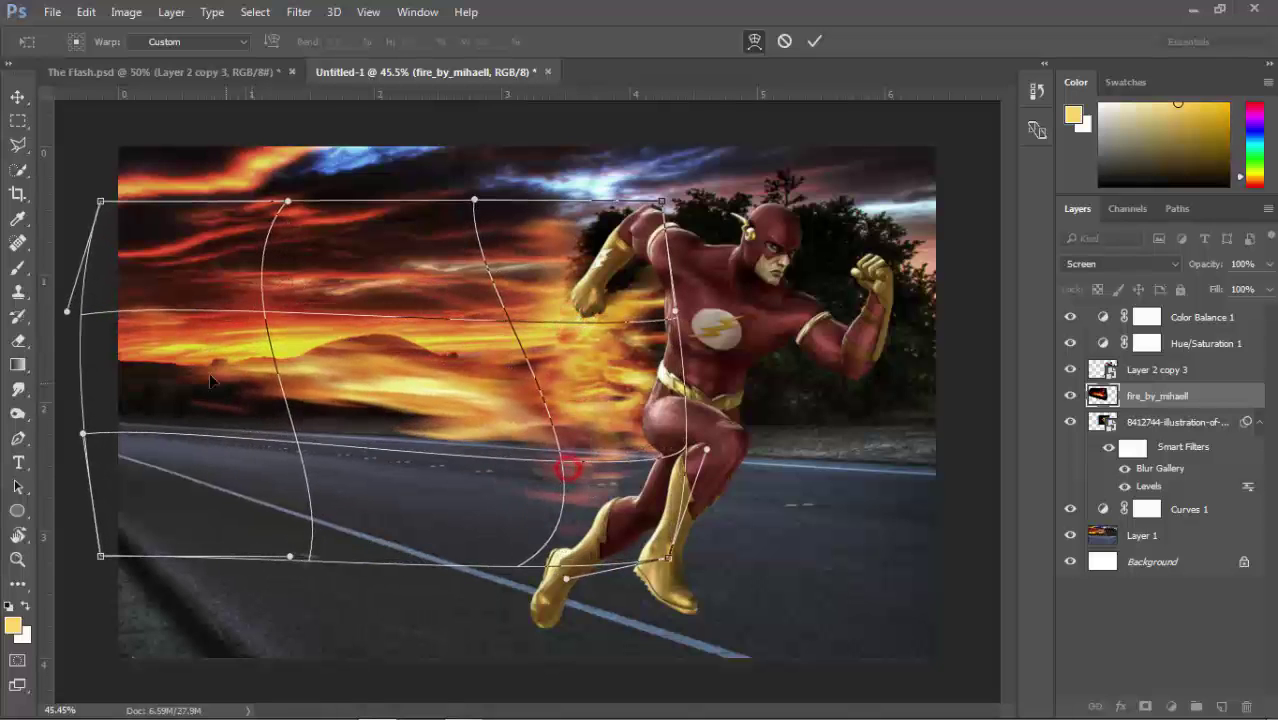
left_click_drag(177, 343, 163, 375)
- Pull the left corners and top edge of the warp mesh, commit, and deselect
left_click_drag(100, 555, 93, 450)
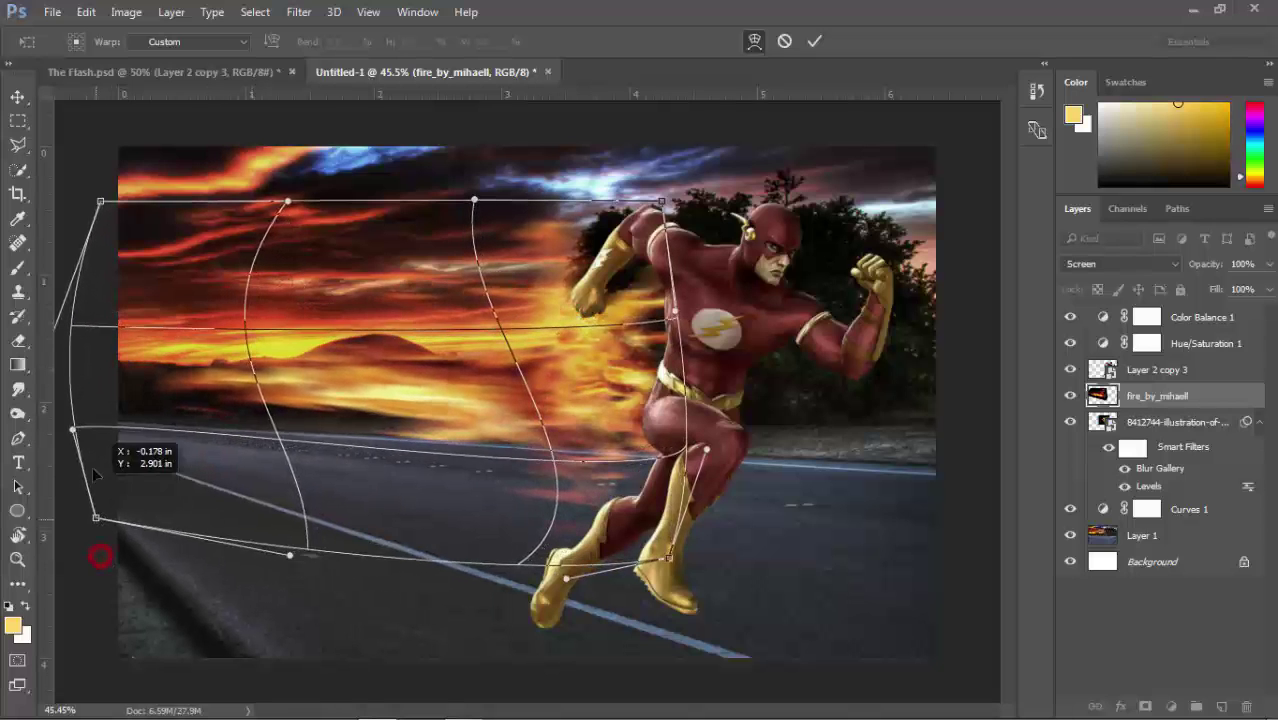
left_click_drag(100, 201, 76, 281)
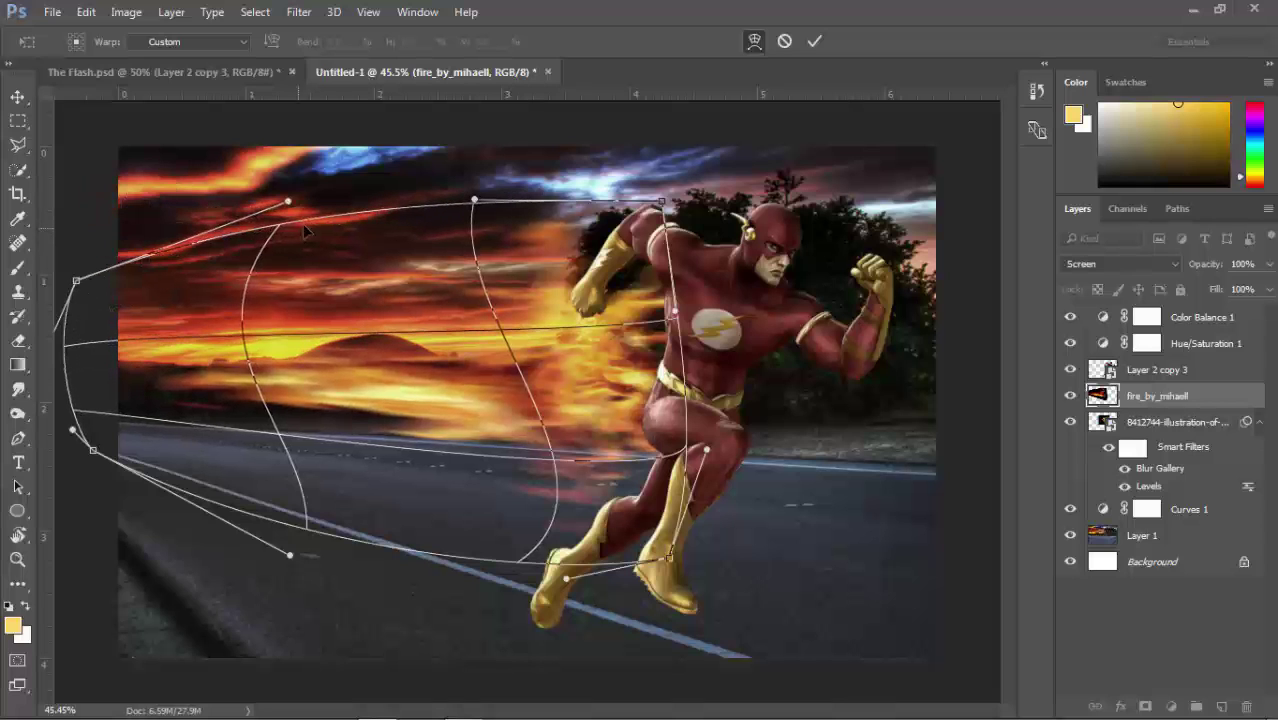
mouse_move(312, 220)
left_mouse_down()
mouse_move(310, 253)
mouse_move(262, 205)
left_mouse_up()
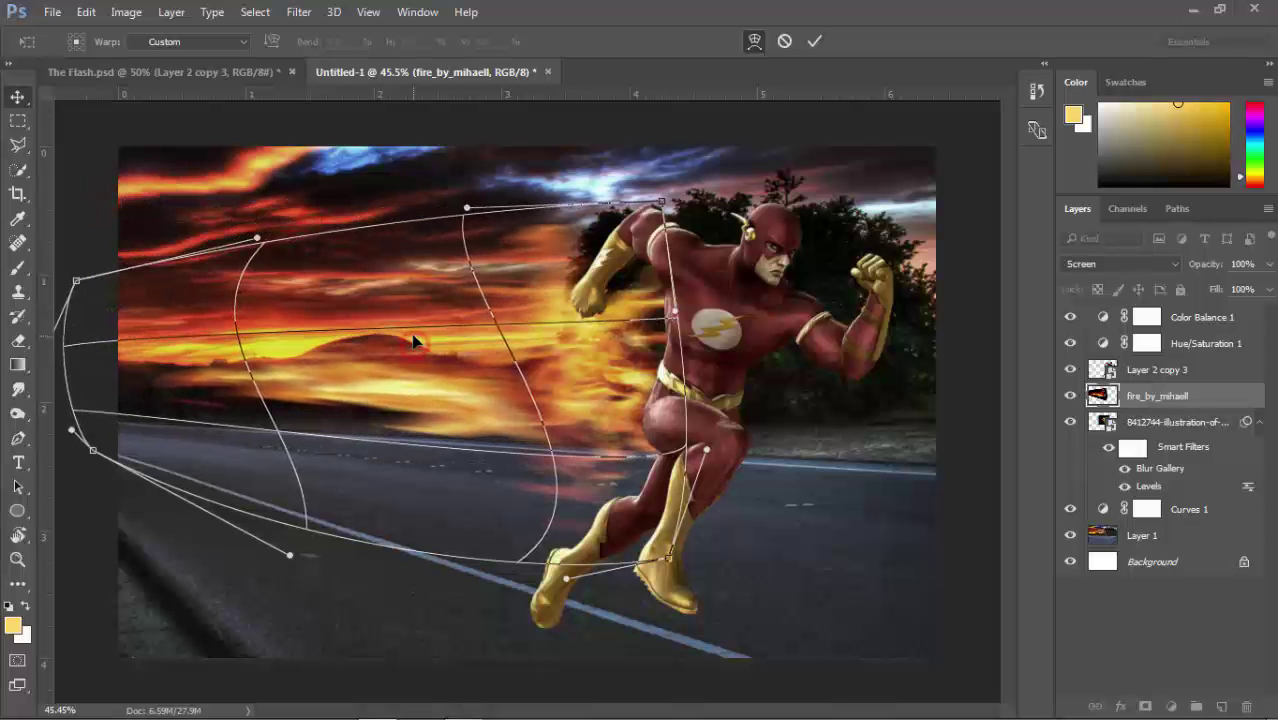
key("Return")
left_click(869, 137)
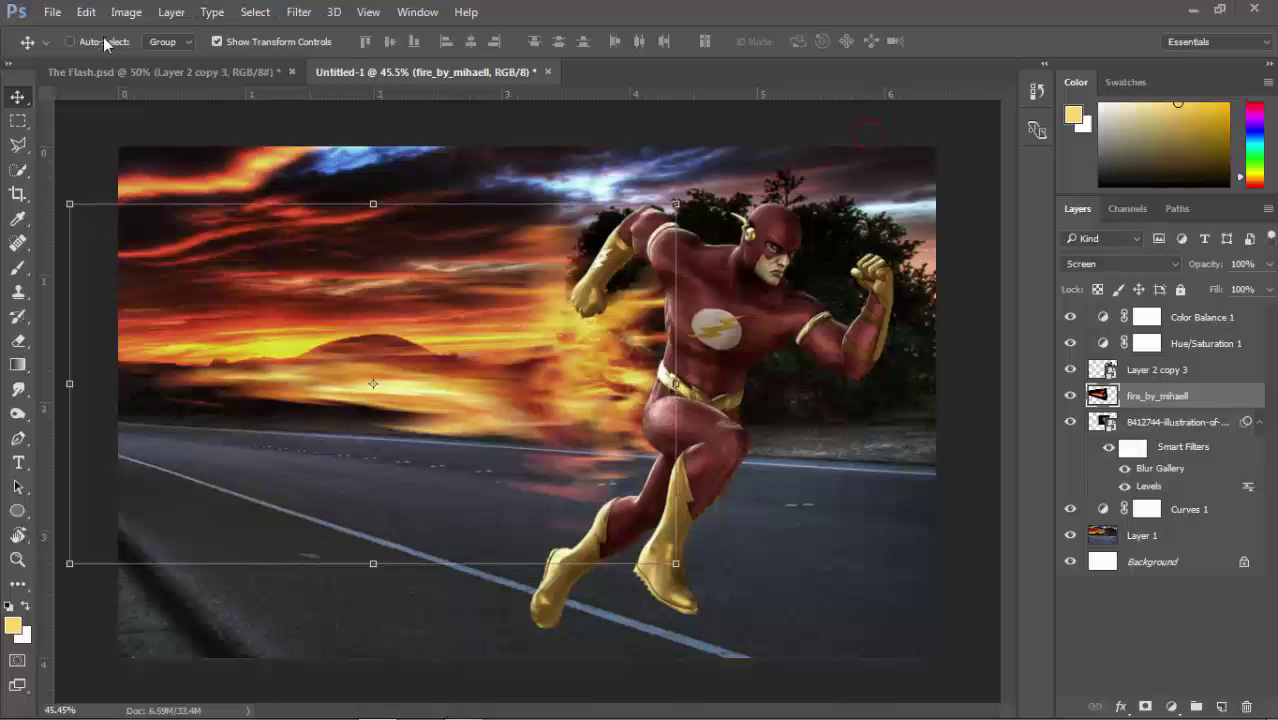
left_click(315, 128)
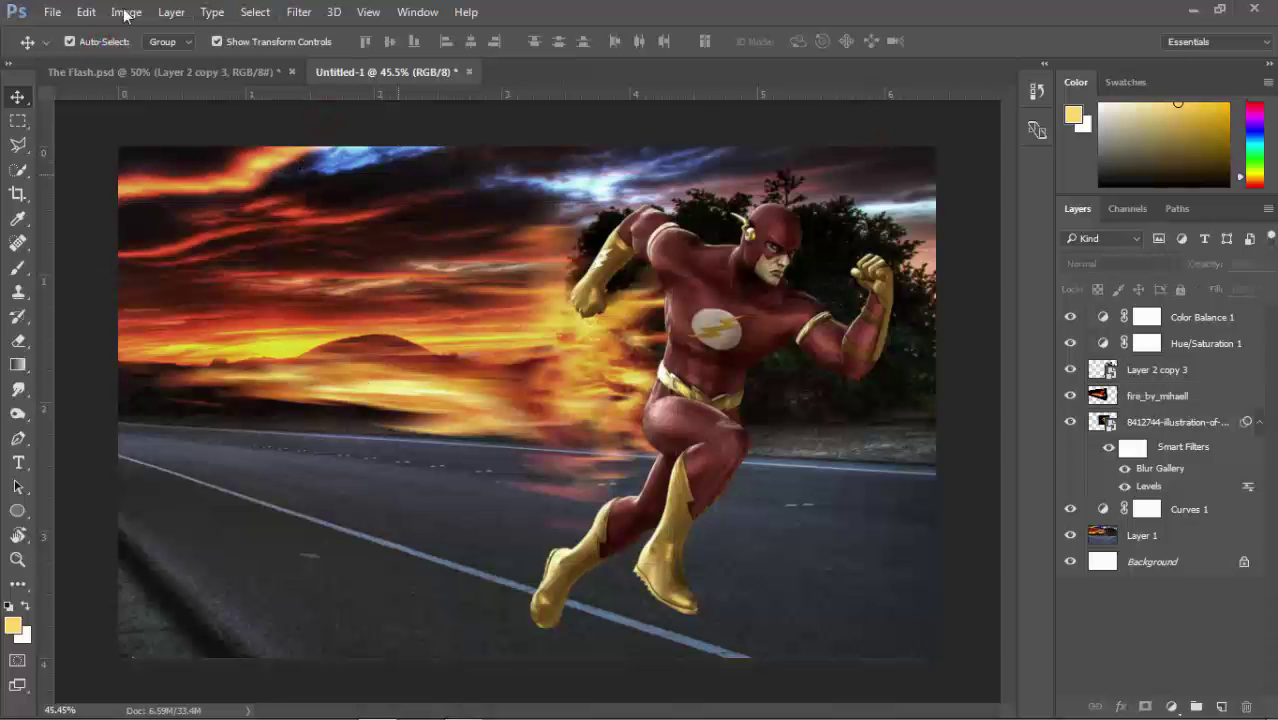
- Place the burning-fire flame image as an embedded layer
left_click(52, 12)
left_click(168, 370)
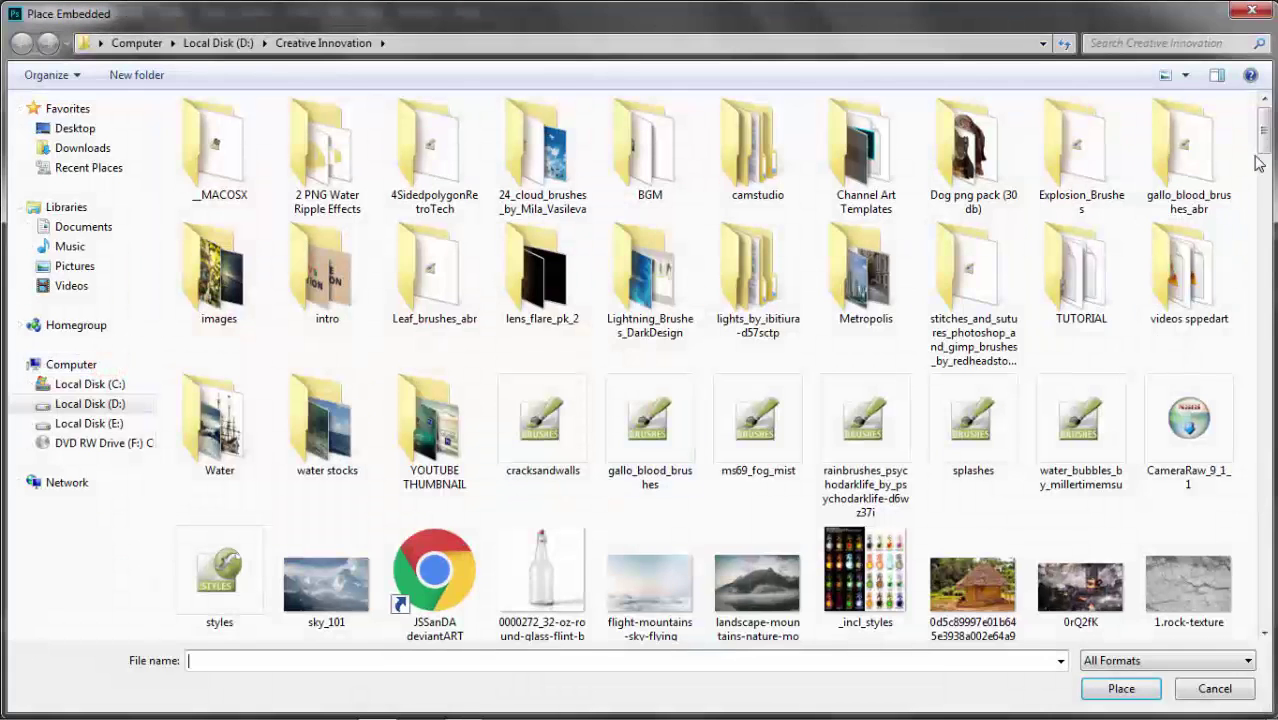
left_click_drag(1263, 160, 1268, 283)
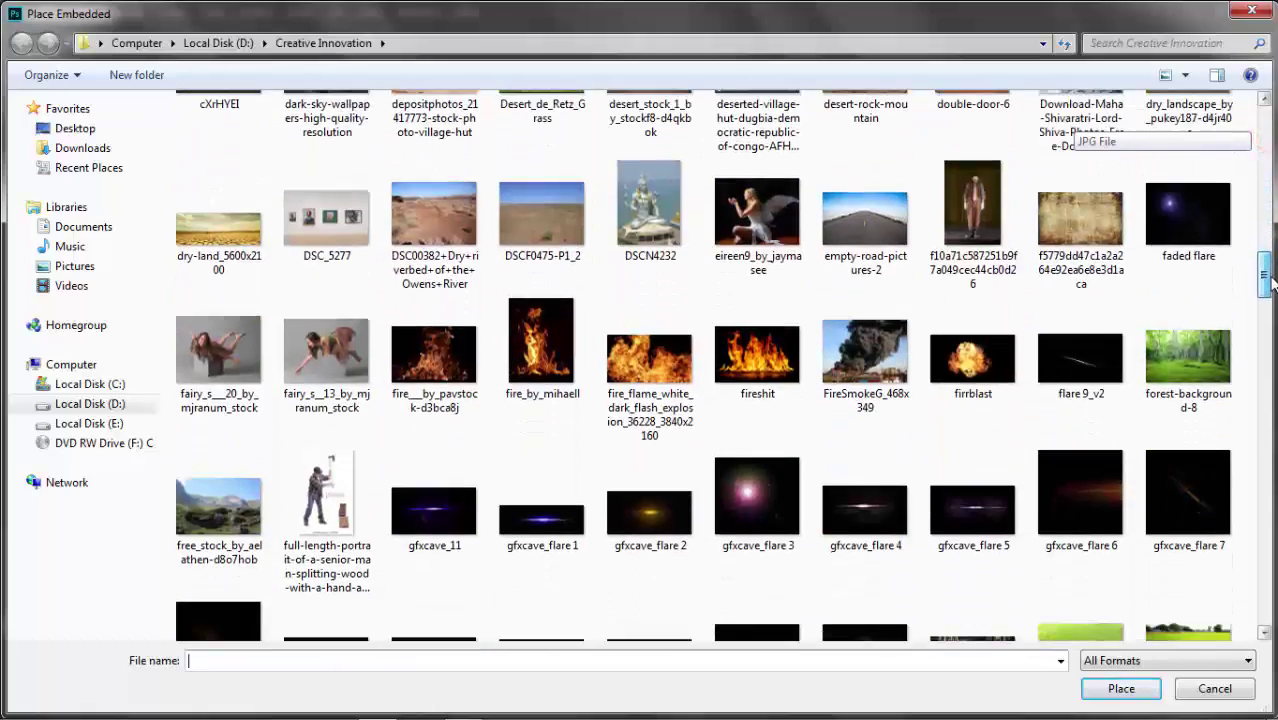
left_click_drag(1268, 283, 1266, 215)
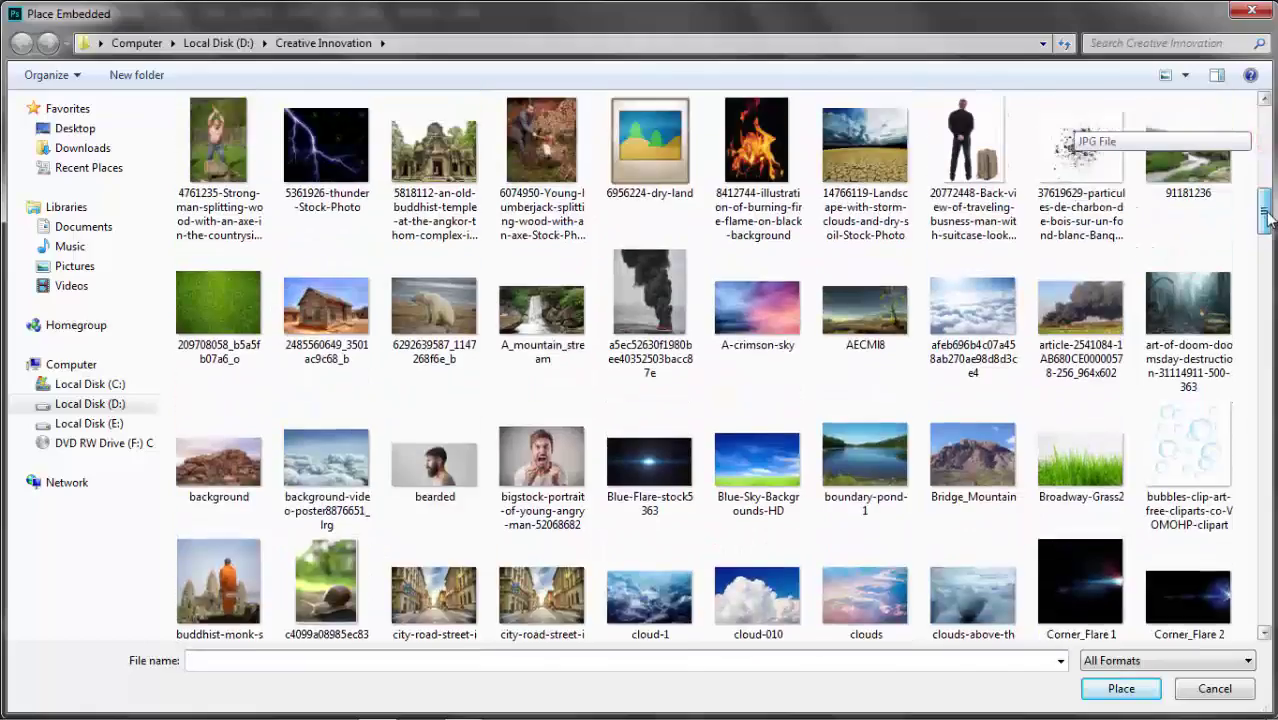
left_click(750, 205)
double_click(750, 205)
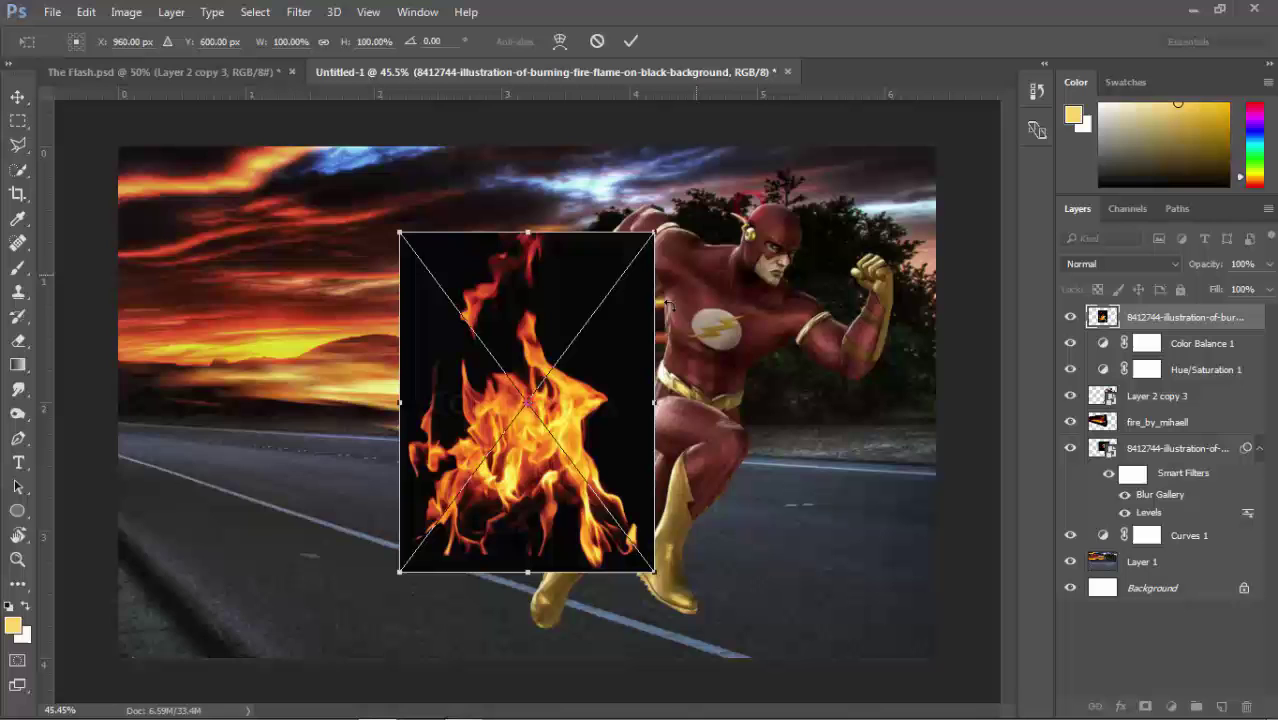
- Rotate the fire 90° counter-clockwise, blend it in Screen mode, and set Levels black input to 22
left_click(87, 12)
left_click(430, 560)
left_click(1083, 264)
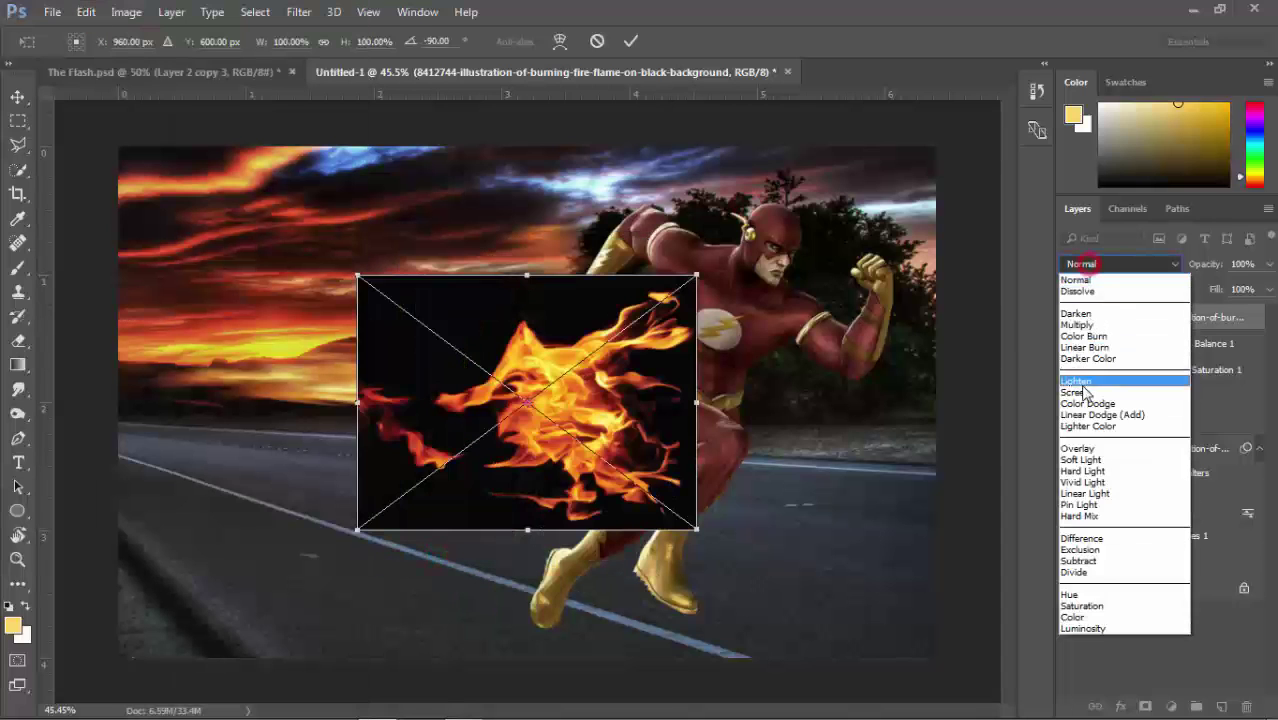
left_click(1078, 392)
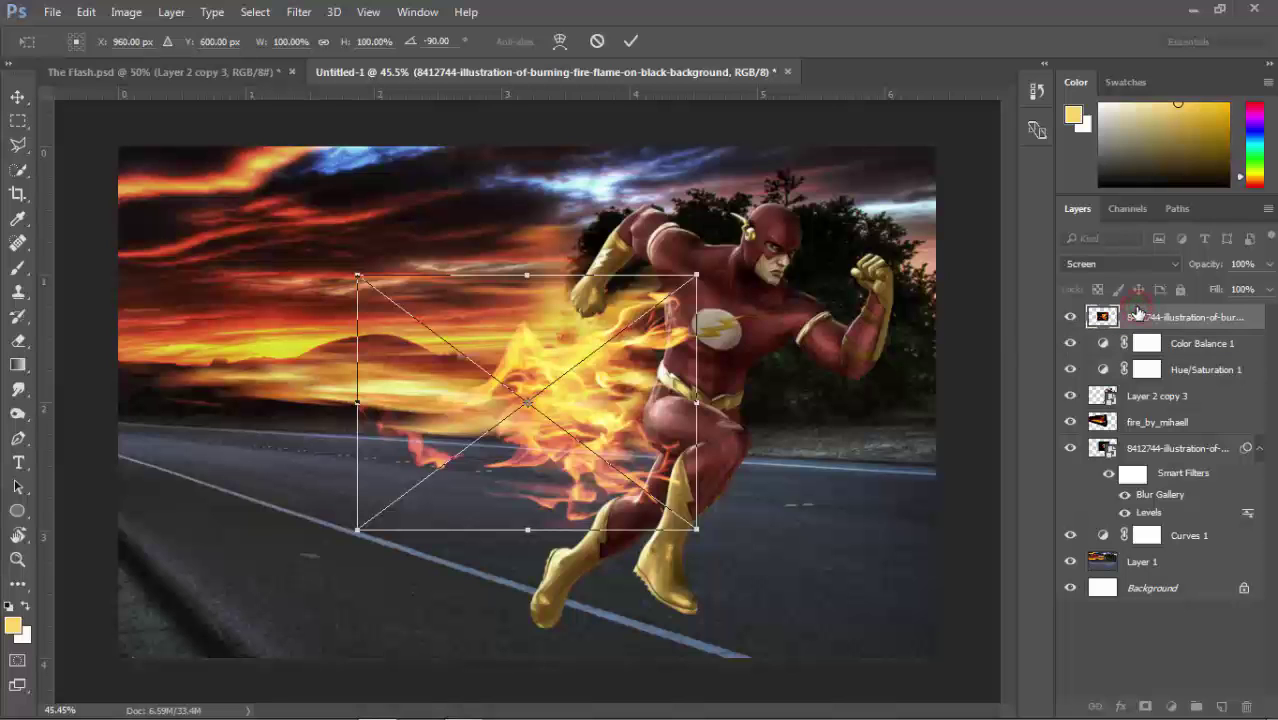
key("Return")
key("ctrl+l")
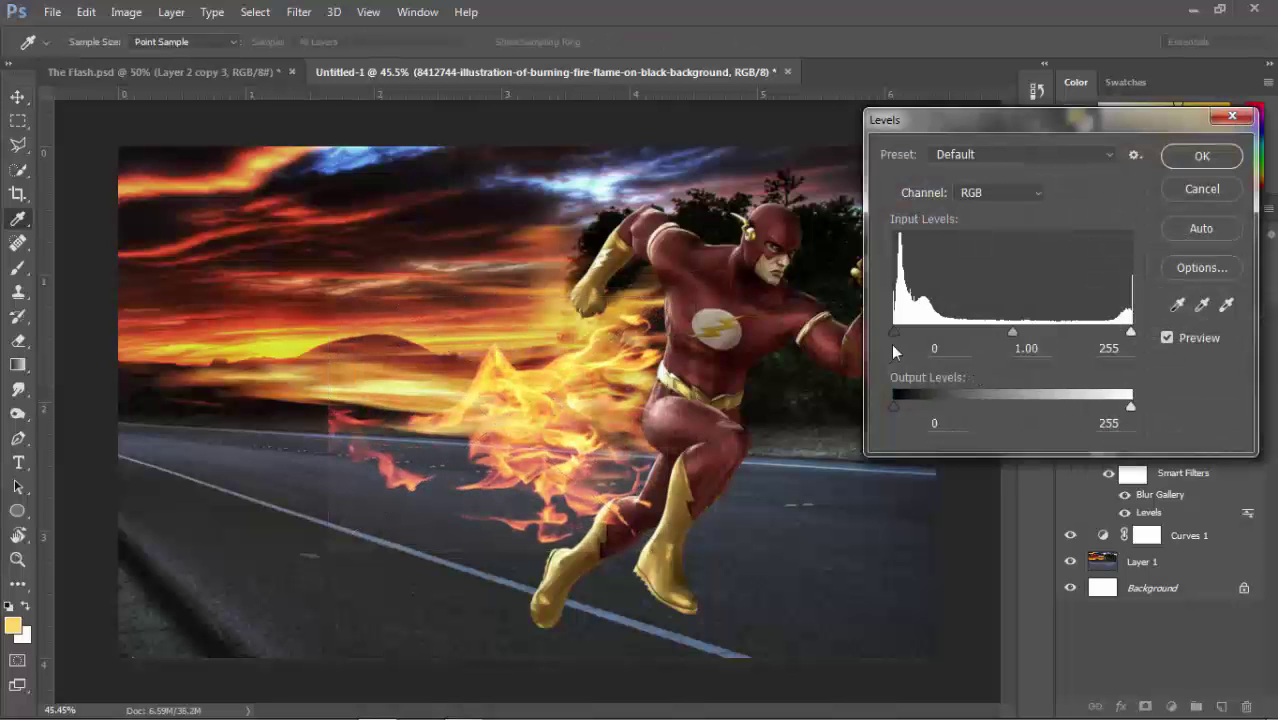
left_click_drag(894, 332, 915, 332)
key("v")
- Shrink the flames, rotate them to about -71°, and position them on the Flash's back foot
key("Return")
left_click_drag(542, 429, 472, 504)
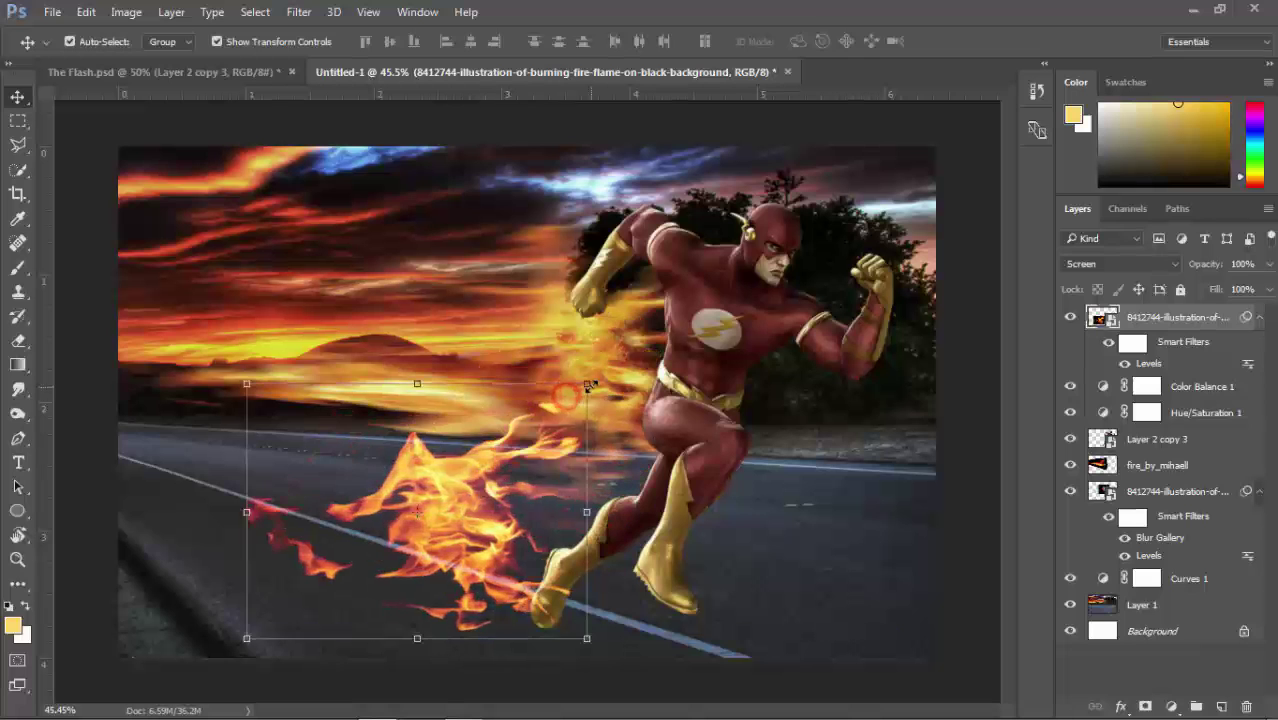
key("ctrl+t")
mouse_move(590, 383)
left_mouse_down()
mouse_move(520, 388)
mouse_move(308, 456)
left_mouse_up()
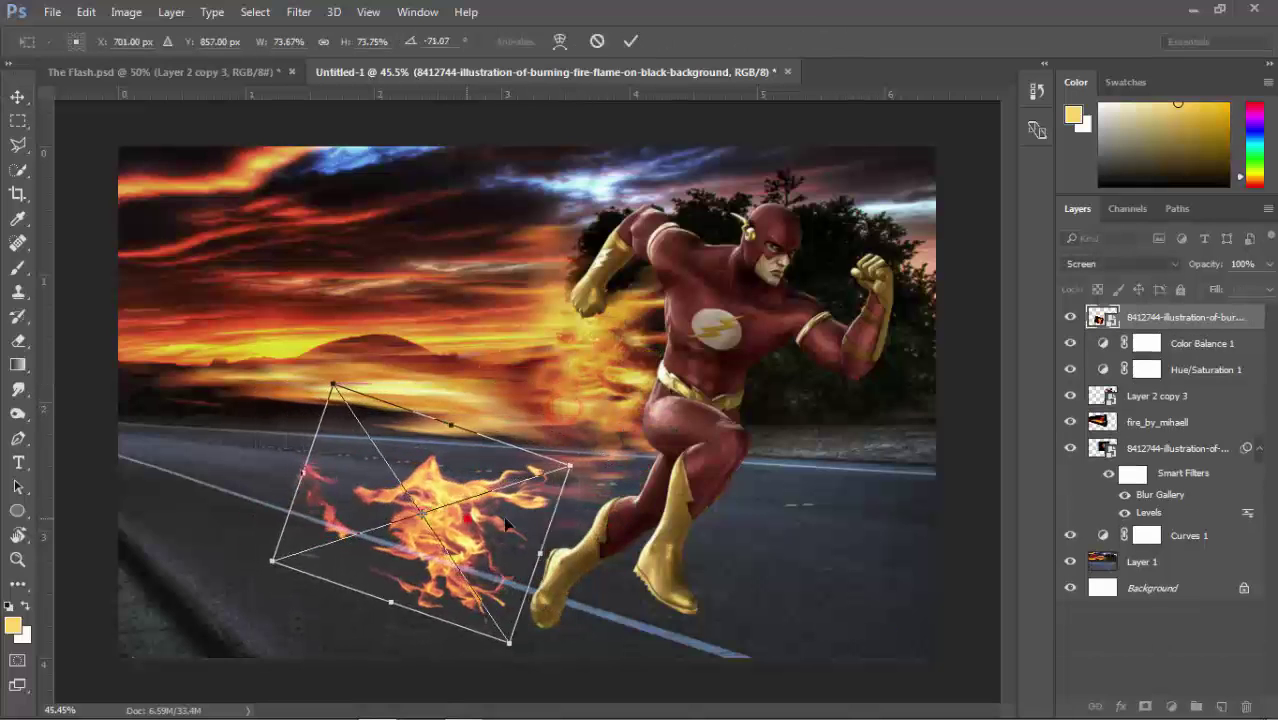
scroll(561, 524, "up", 2)
mouse_move(493, 527)
left_mouse_down()
mouse_move(525, 475)
mouse_move(572, 481)
left_mouse_up()
key("Return")
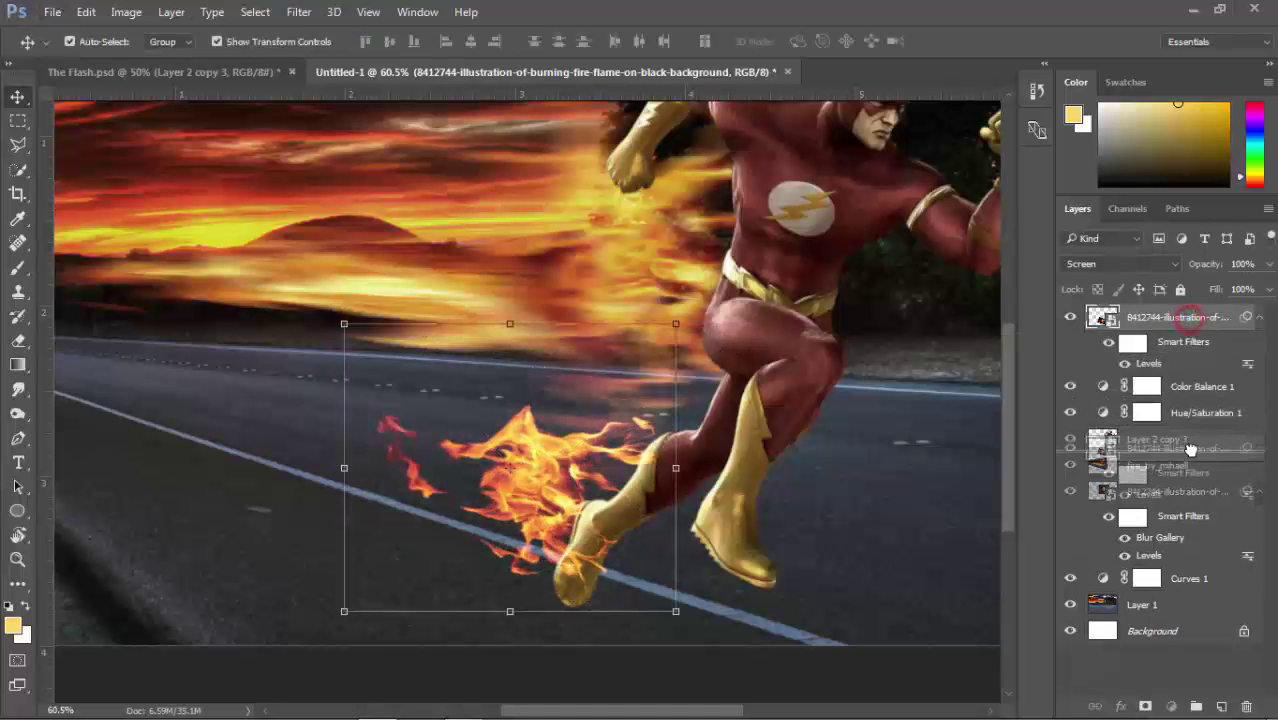
- Move the foot flames below Layer 2 copy 3 and warp them to hug the foot
left_click_drag(1190, 318, 1190, 452)
left_click(1258, 396)
left_click(86, 12)
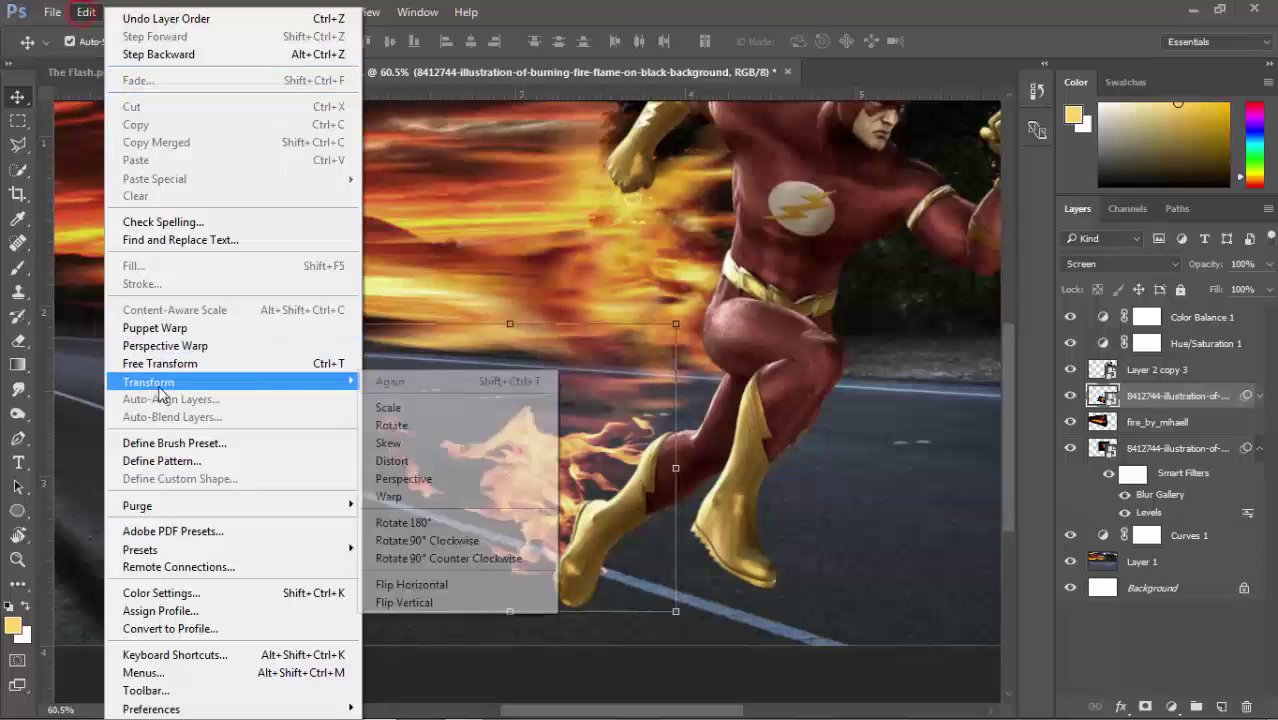
left_click(420, 491)
left_click_drag(570, 477, 602, 455)
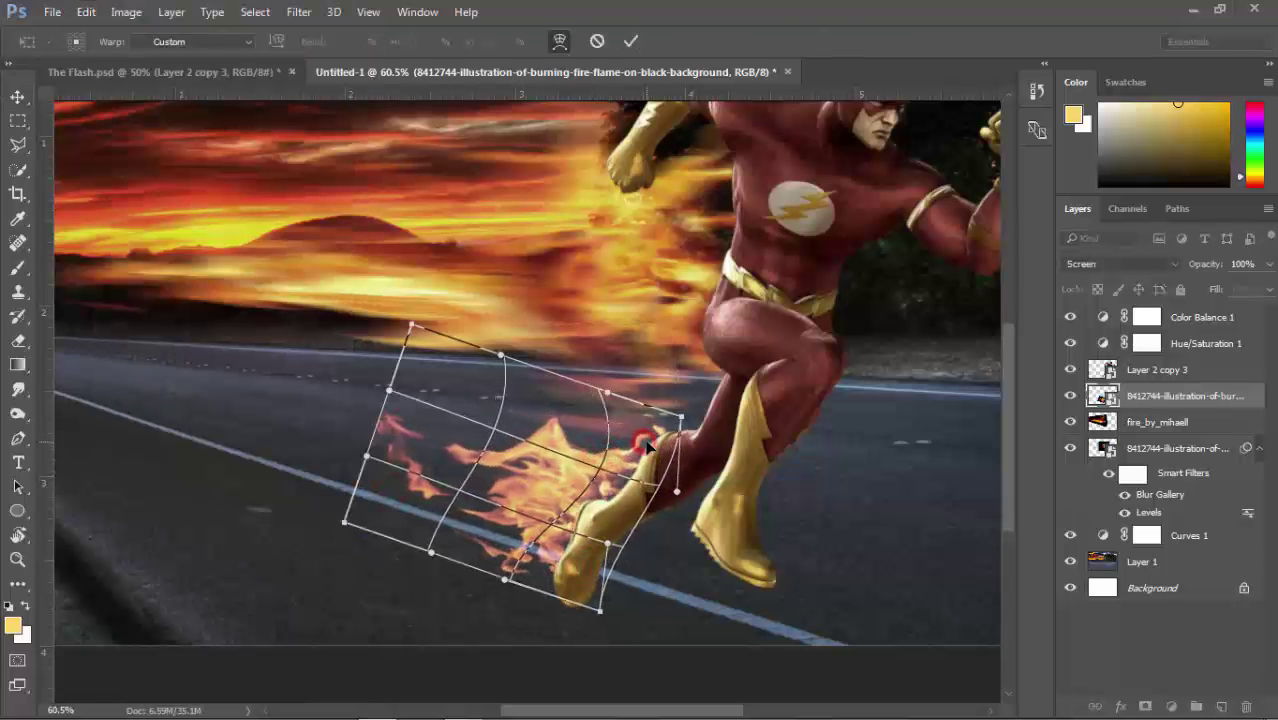
key("Return")
- Apply a curved Path Blur from the foot to the left edge at 92% speed
left_click(299, 12)
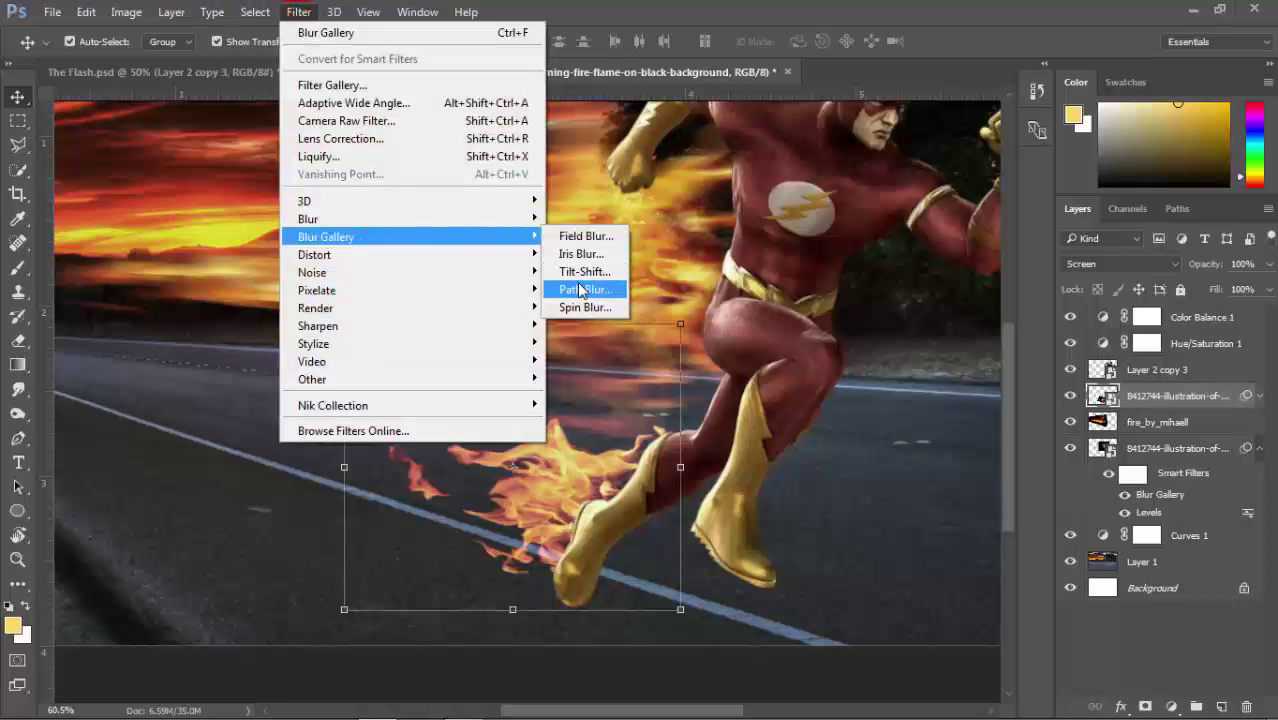
left_click(580, 287)
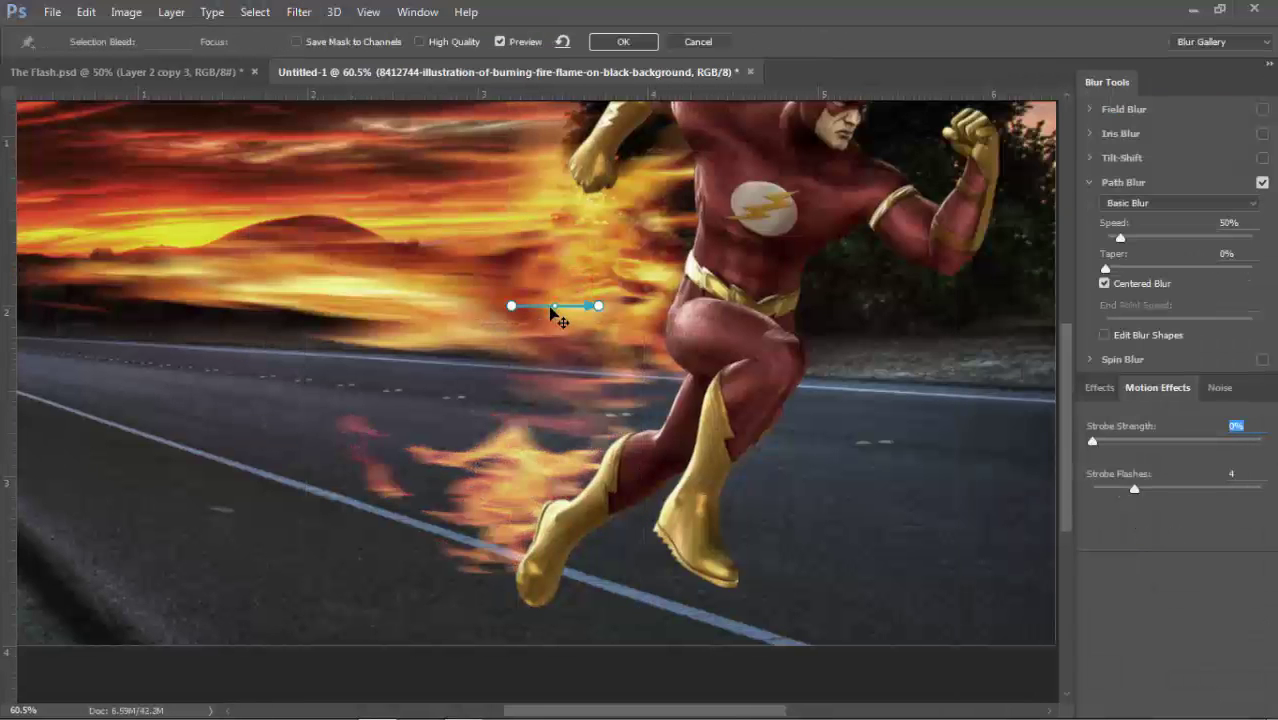
mouse_move(551, 313)
left_mouse_down()
mouse_move(512, 499)
mouse_move(262, 419)
mouse_move(59, 382)
left_mouse_up()
mouse_move(311, 440)
left_mouse_down()
mouse_move(343, 438)
mouse_move(340, 428)
left_mouse_up()
left_click_drag(565, 493, 565, 515)
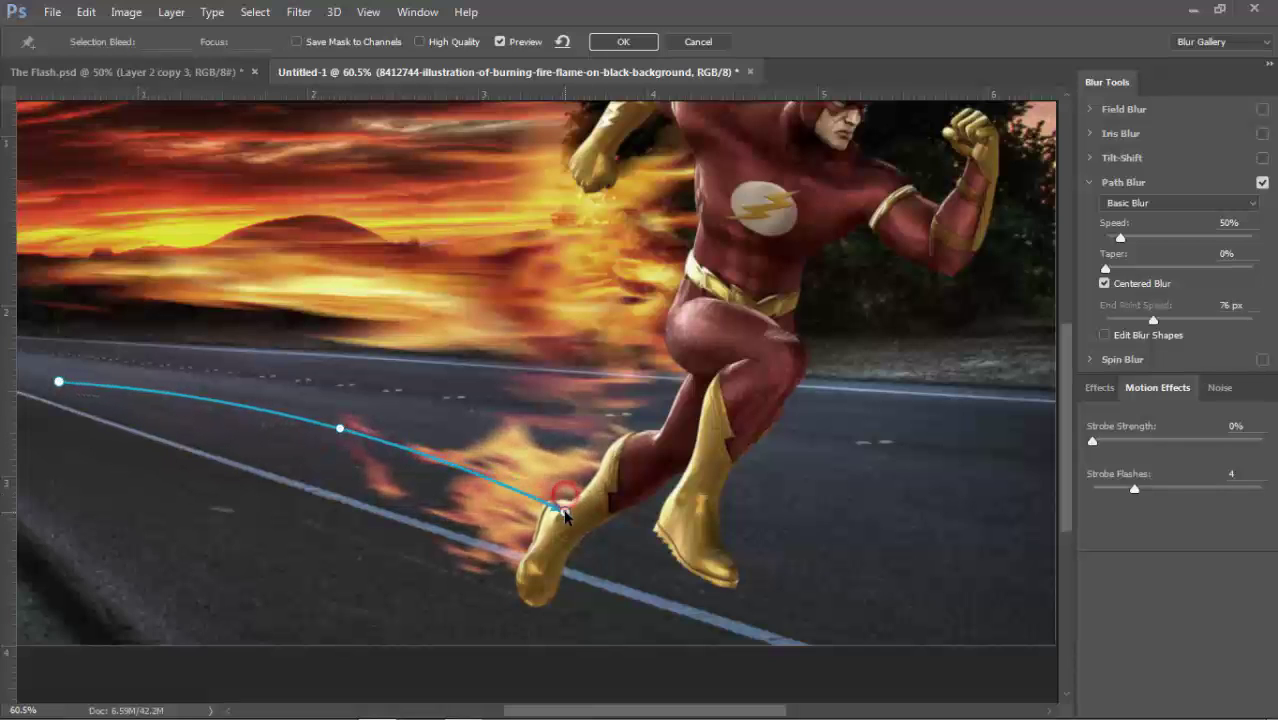
left_click_drag(341, 431, 345, 423)
left_click_drag(59, 382, 29, 390)
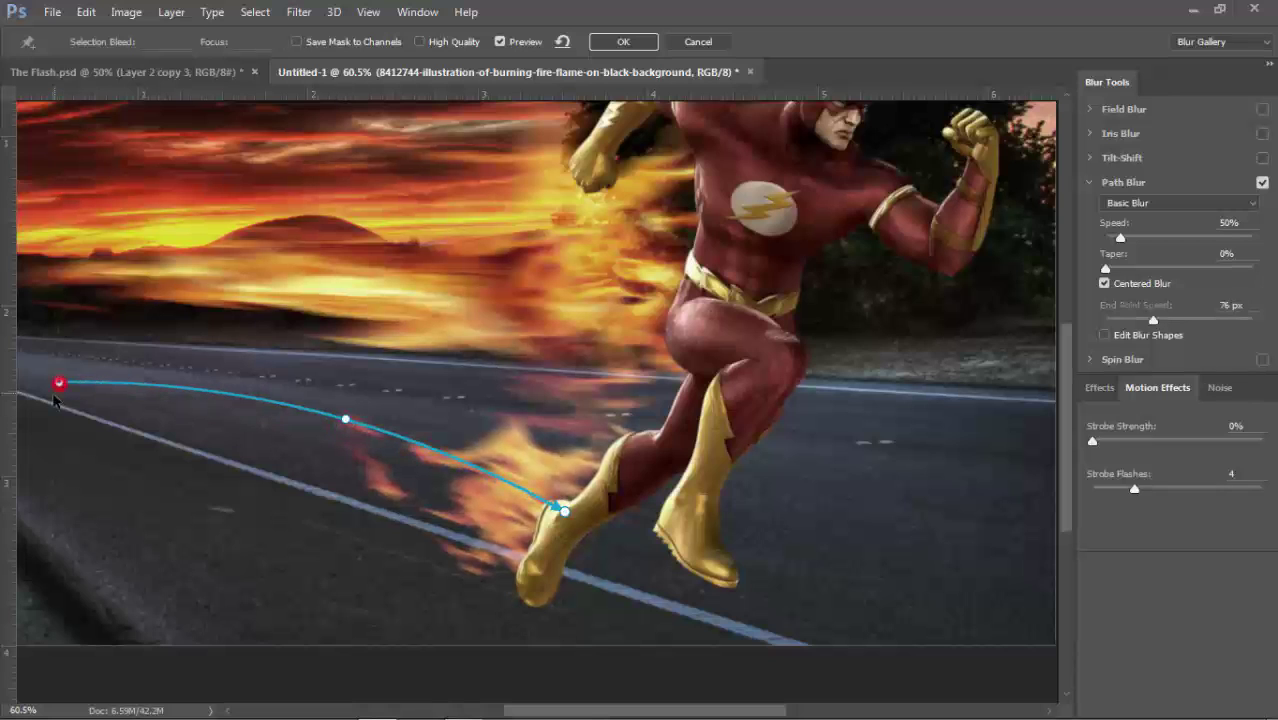
left_click_drag(1121, 238, 1137, 247)
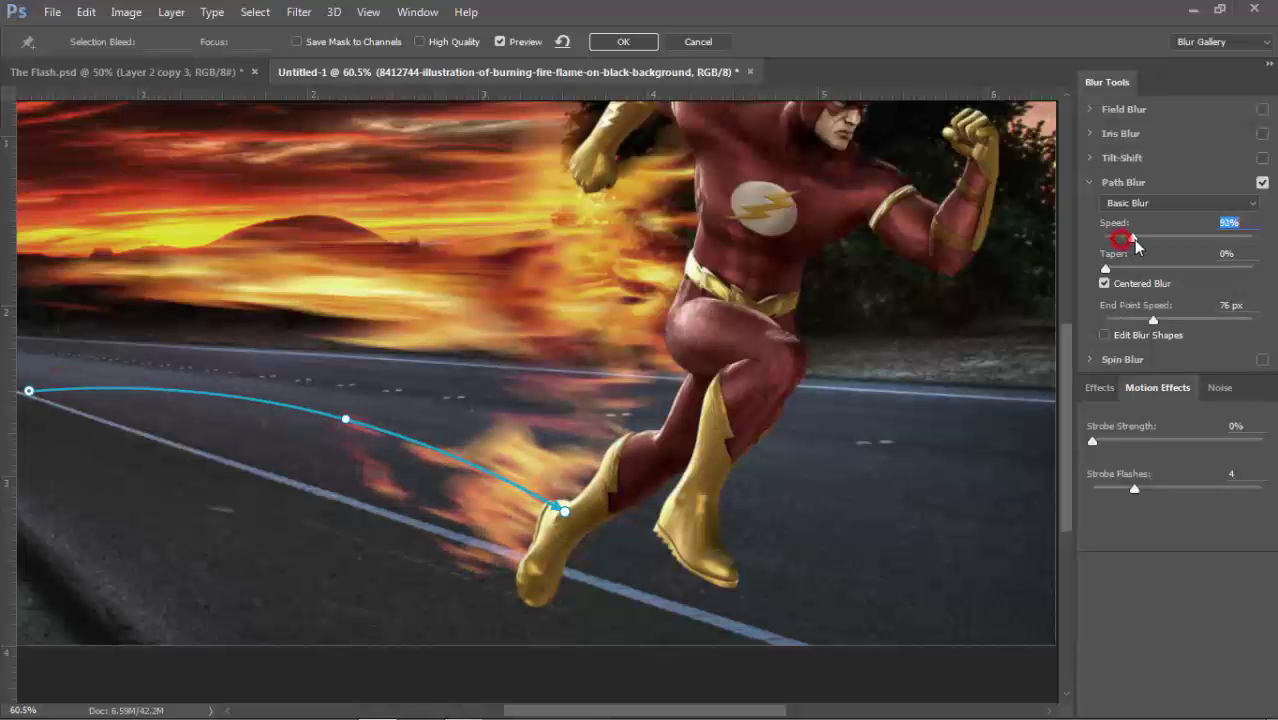
left_click(610, 40)
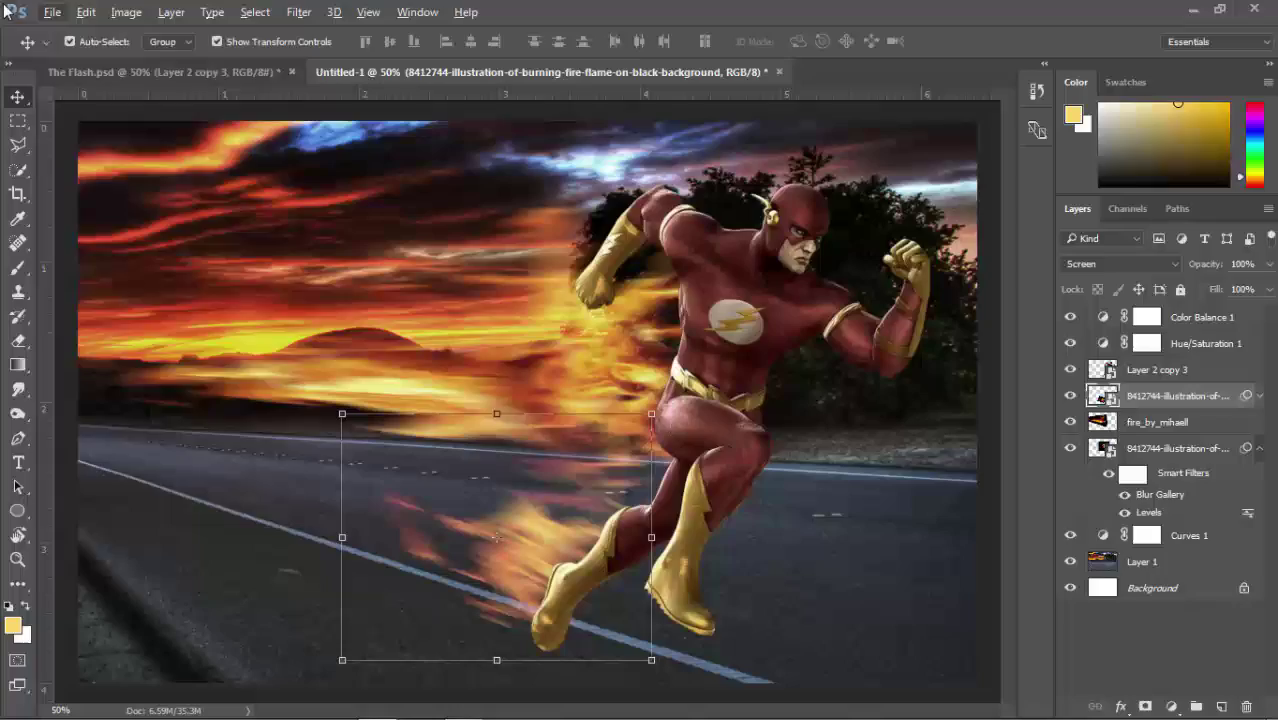
- Place the fireshit flame image as an embedded layer
left_click(52, 12)
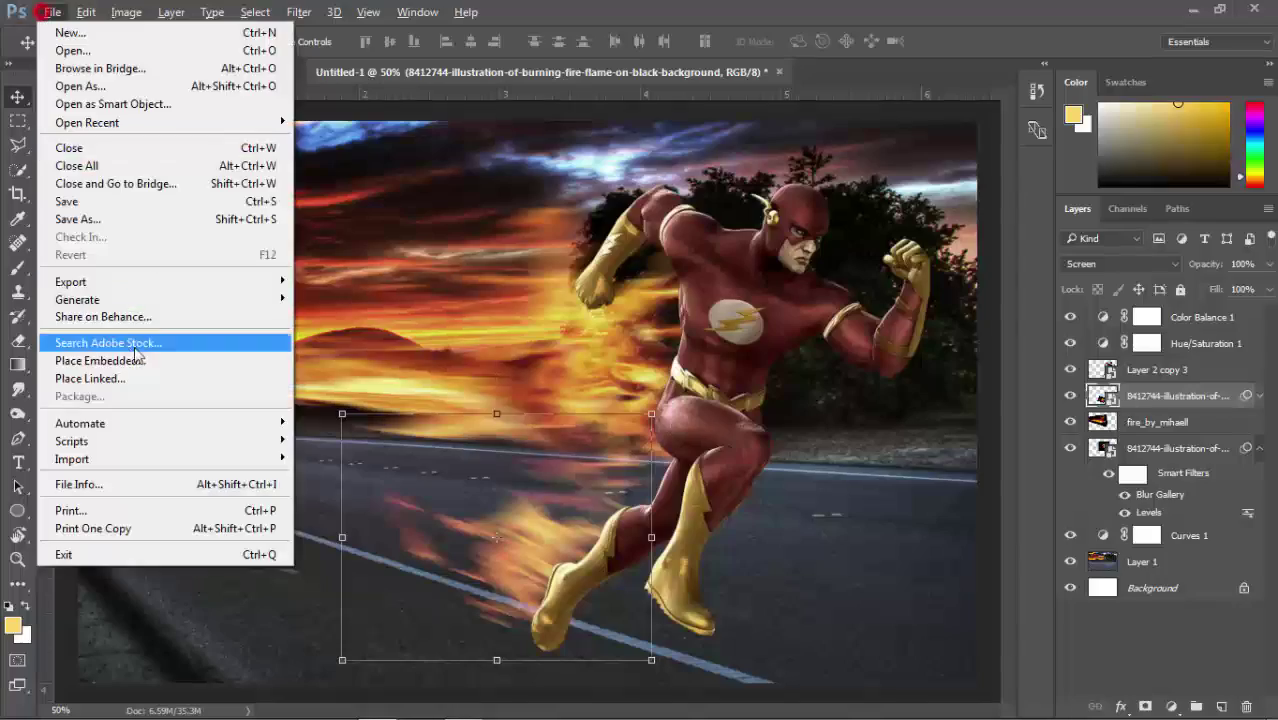
left_click(130, 362)
scroll(1193, 298, "down", 3)
scroll(1193, 298, "down", 10)
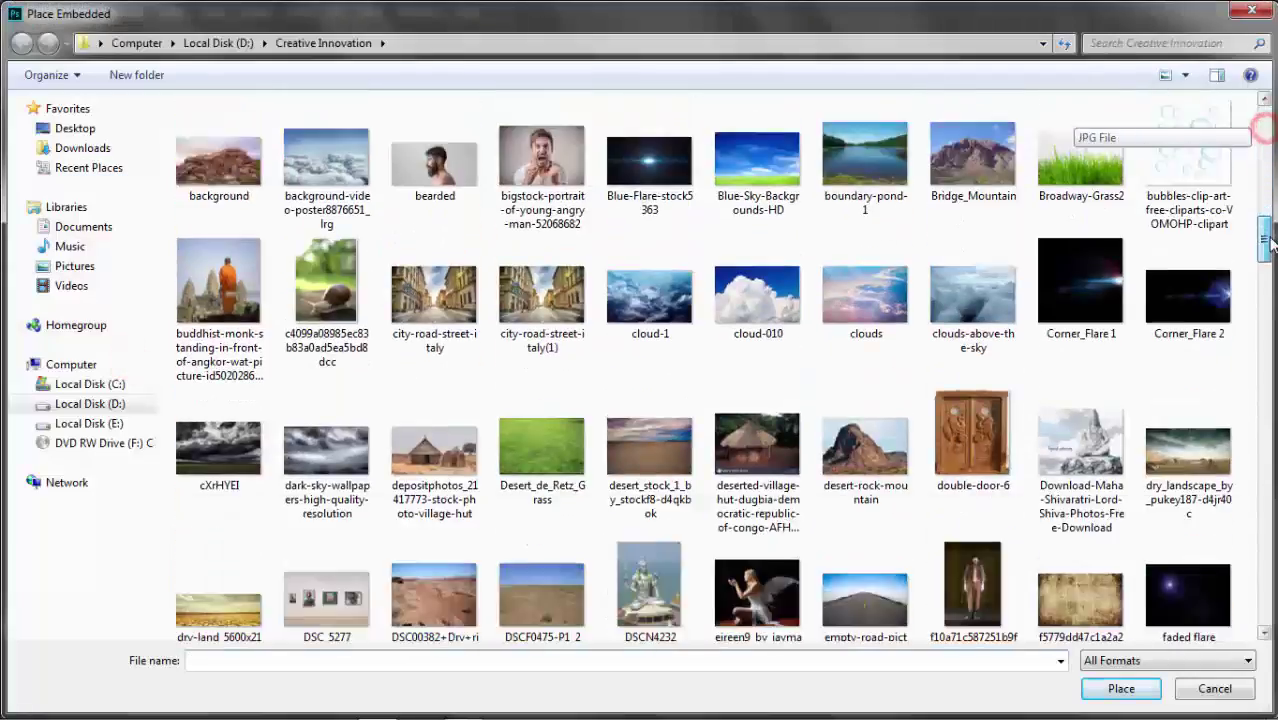
scroll(1193, 298, "down", 5)
left_click(736, 338)
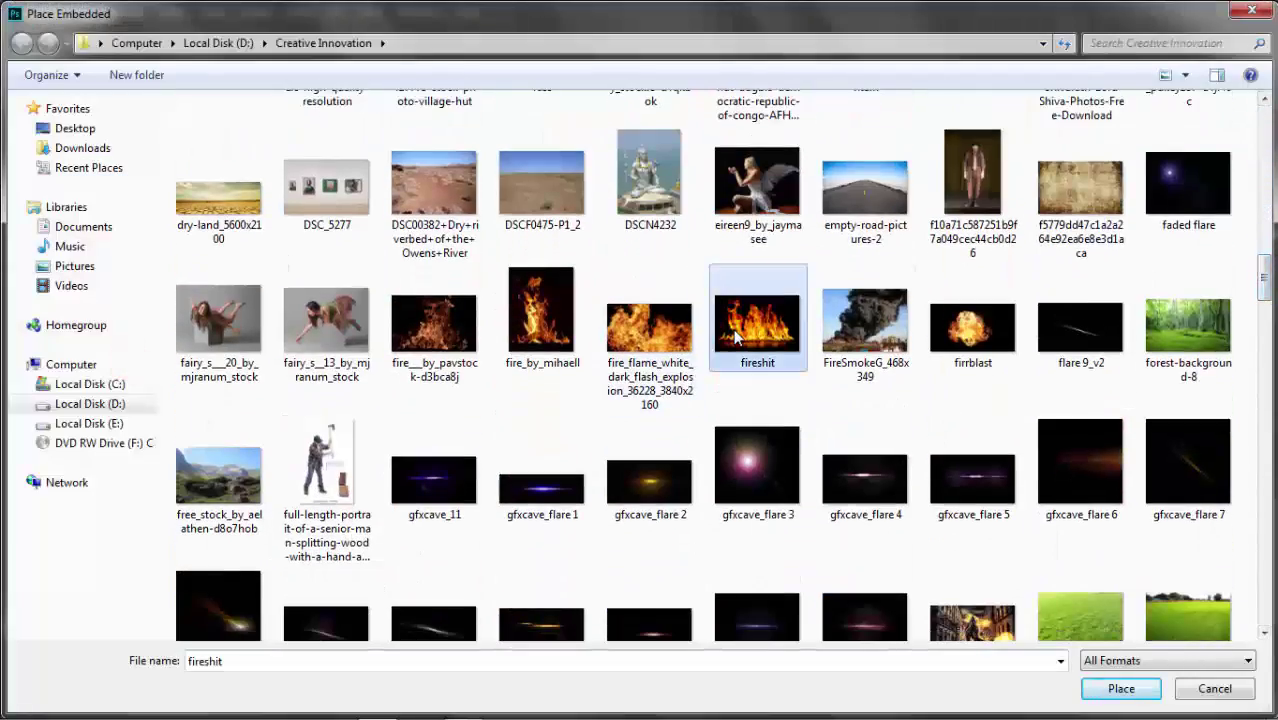
double_click(736, 338)
key("Return")
- Rotate fireshit 90°, blend it in Screen, scale it to 45%, and move it left of the runner
left_click(85, 12)
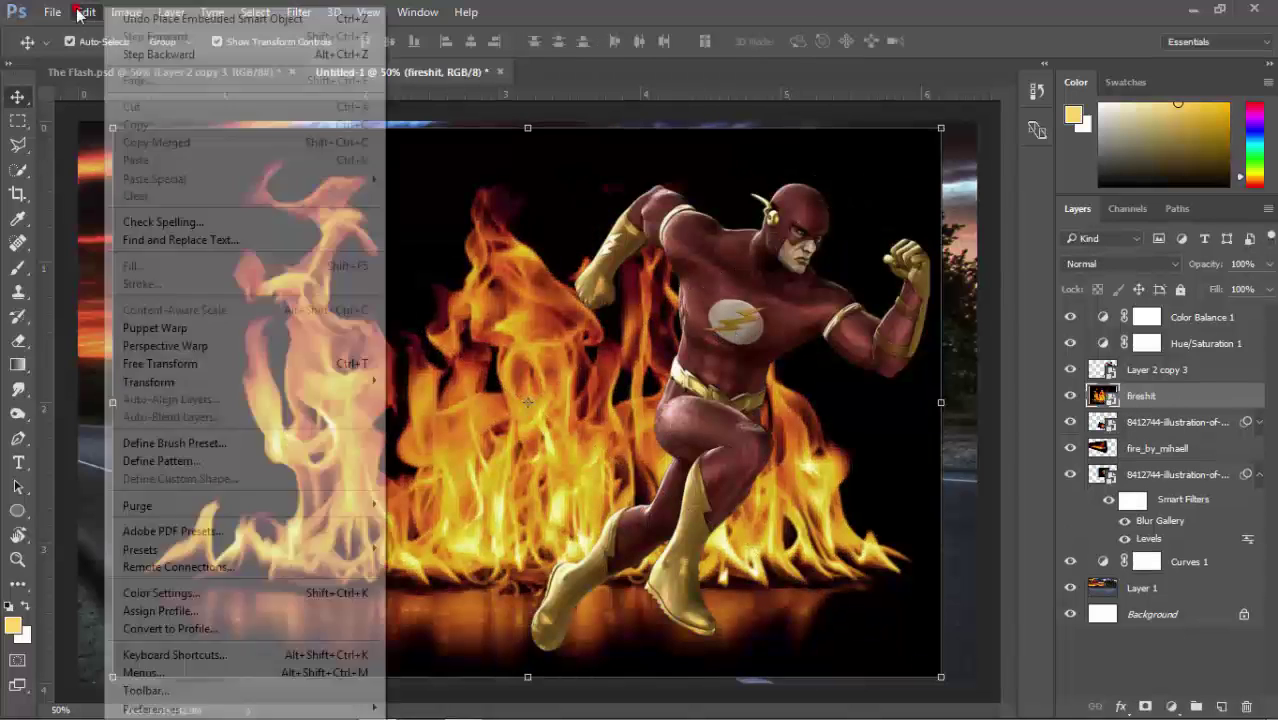
mouse_move(148, 382)
left_click(542, 527)
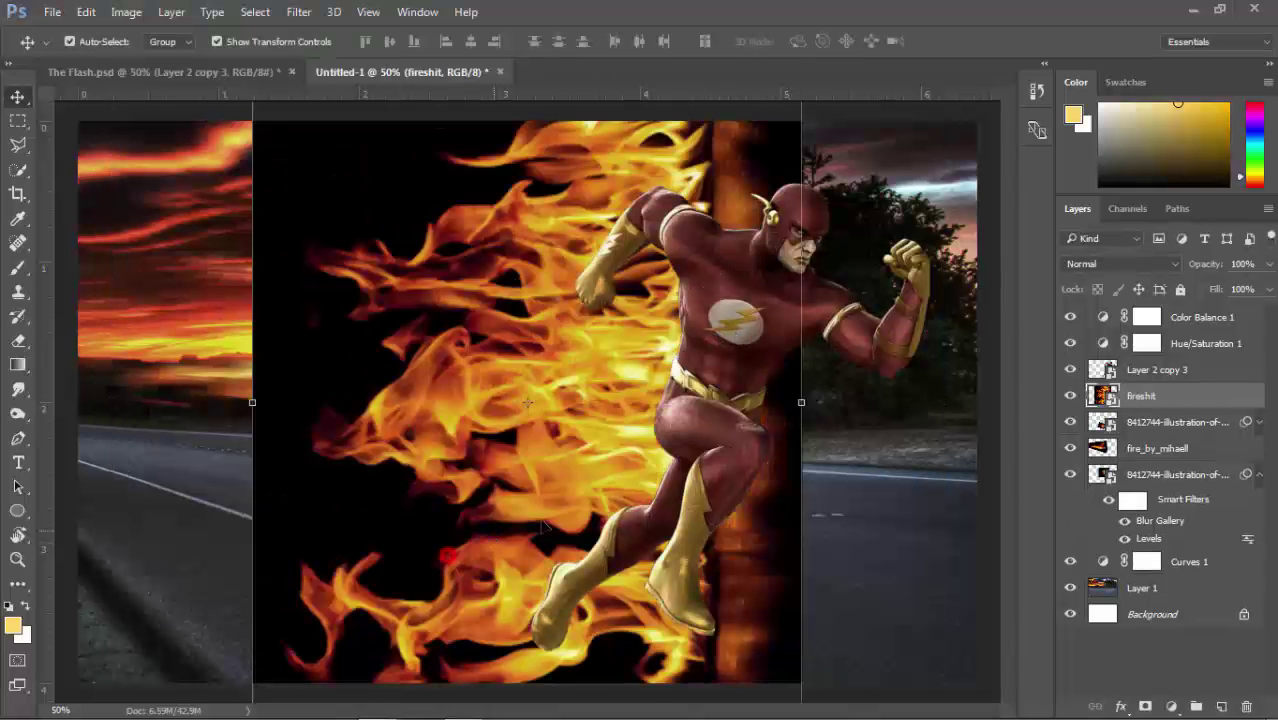
left_click(1090, 265)
left_click(1085, 394)
key("ctrl+t")
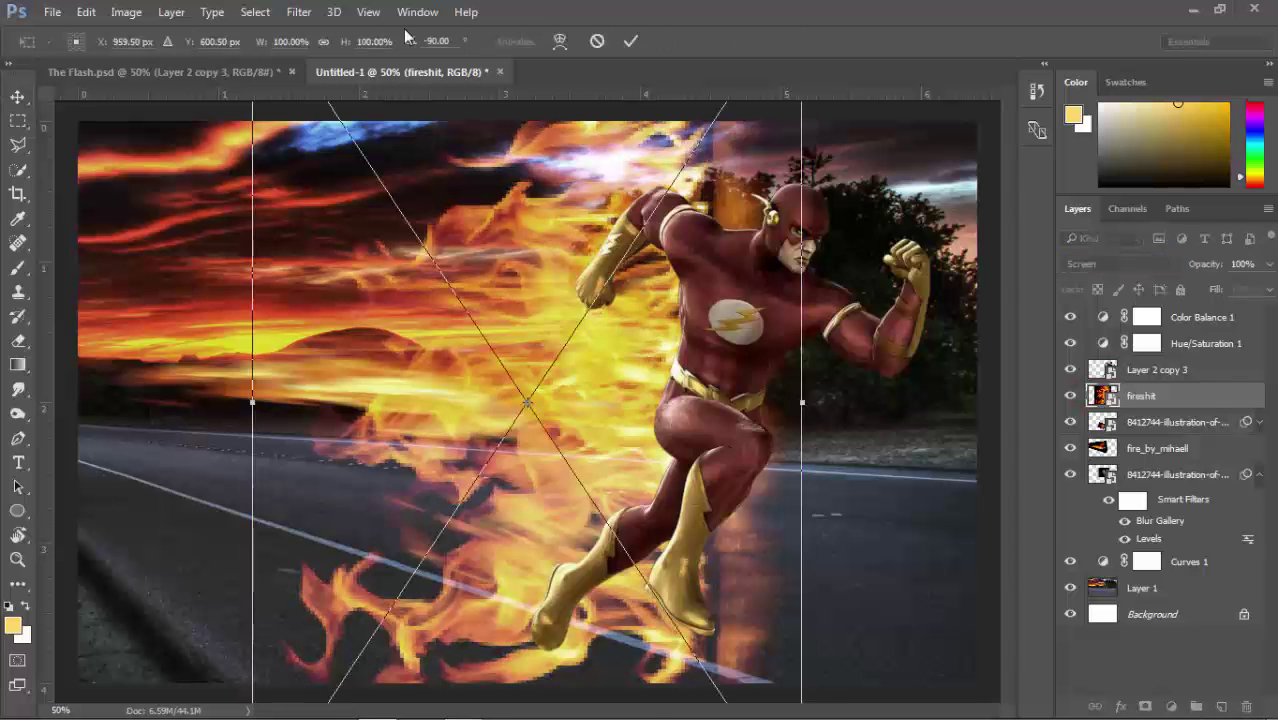
left_click_drag(340, 45, 290, 45)
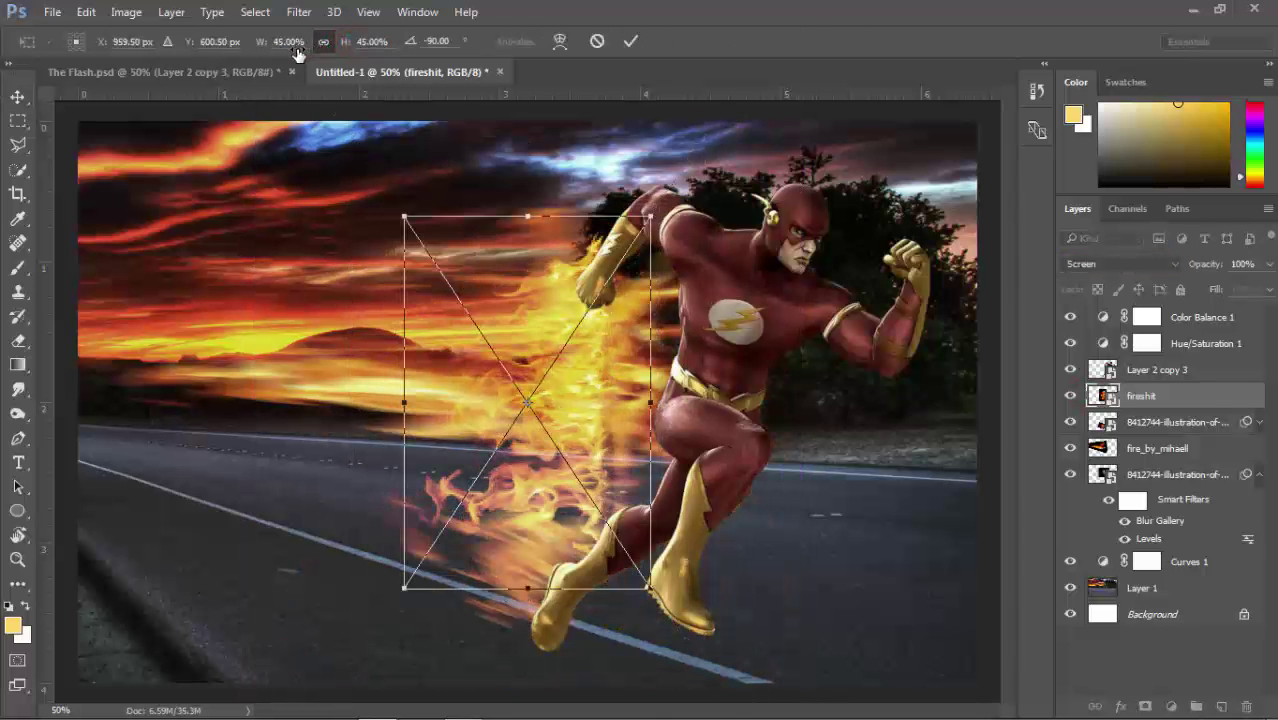
key("Return")
mouse_move(470, 392)
left_mouse_down()
mouse_move(488, 392)
mouse_move(307, 350)
mouse_move(458, 372)
mouse_move(235, 370)
mouse_move(257, 370)
left_mouse_up()
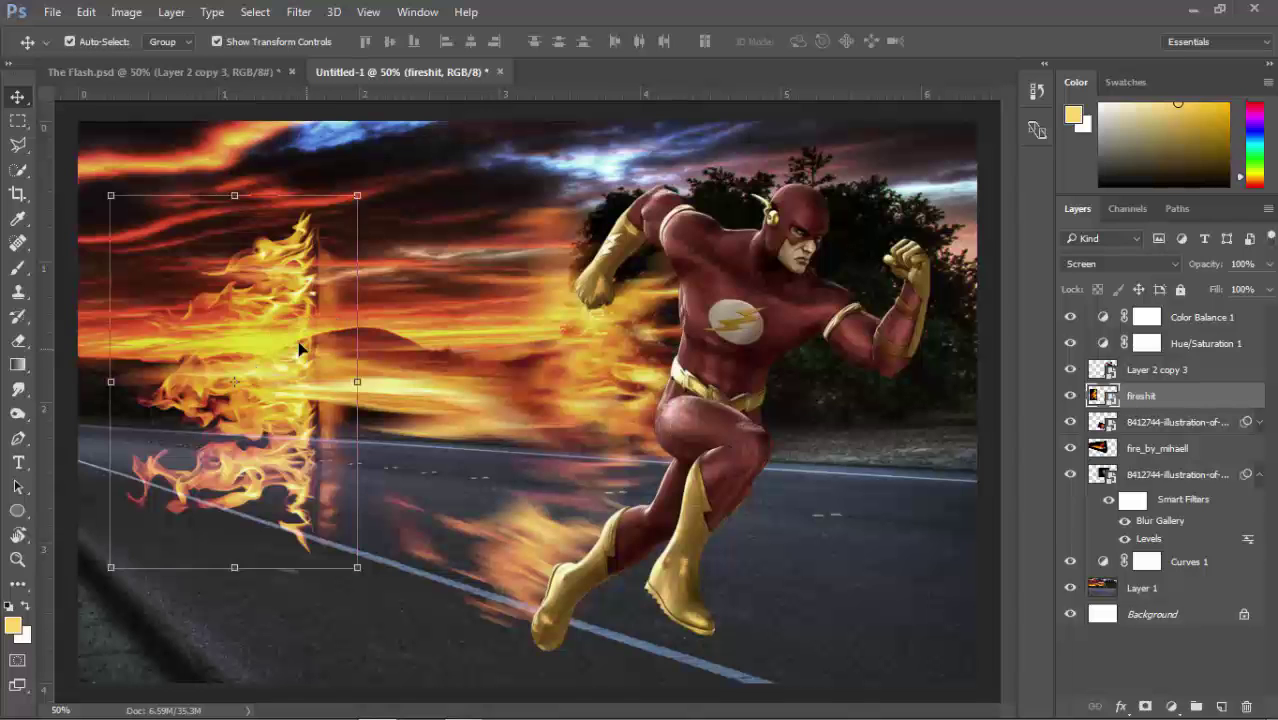
- Enlarge the fireshit flames and begin warping them to stretch rightward
left_click(85, 14)
left_click(256, 374)
mouse_move(356, 565)
left_mouse_down()
mouse_move(366, 579)
mouse_move(388, 567)
left_mouse_up()
left_click(85, 14)
left_click(407, 499)
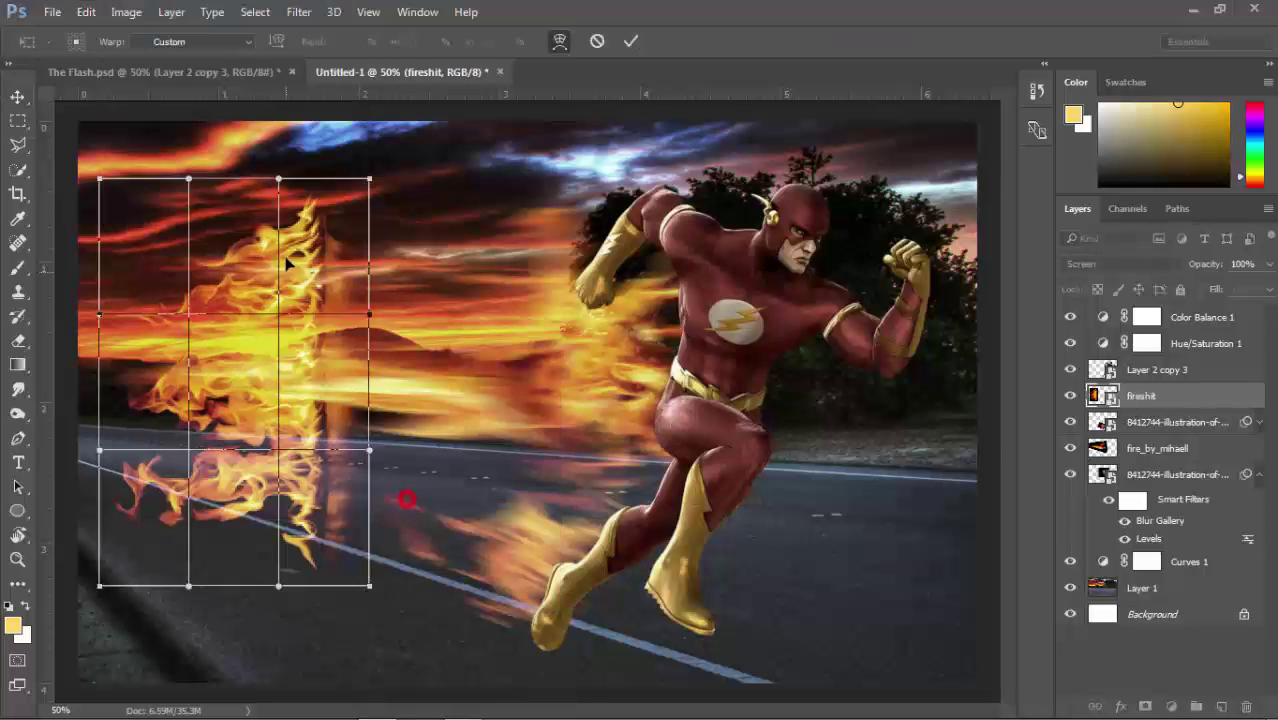
left_click_drag(287, 262, 330, 300)
mouse_move(130, 480)
left_mouse_down()
mouse_move(86, 508)
mouse_move(70, 545)
left_mouse_up()
left_click_drag(374, 587, 408, 563)
left_click_drag(374, 185, 365, 277)
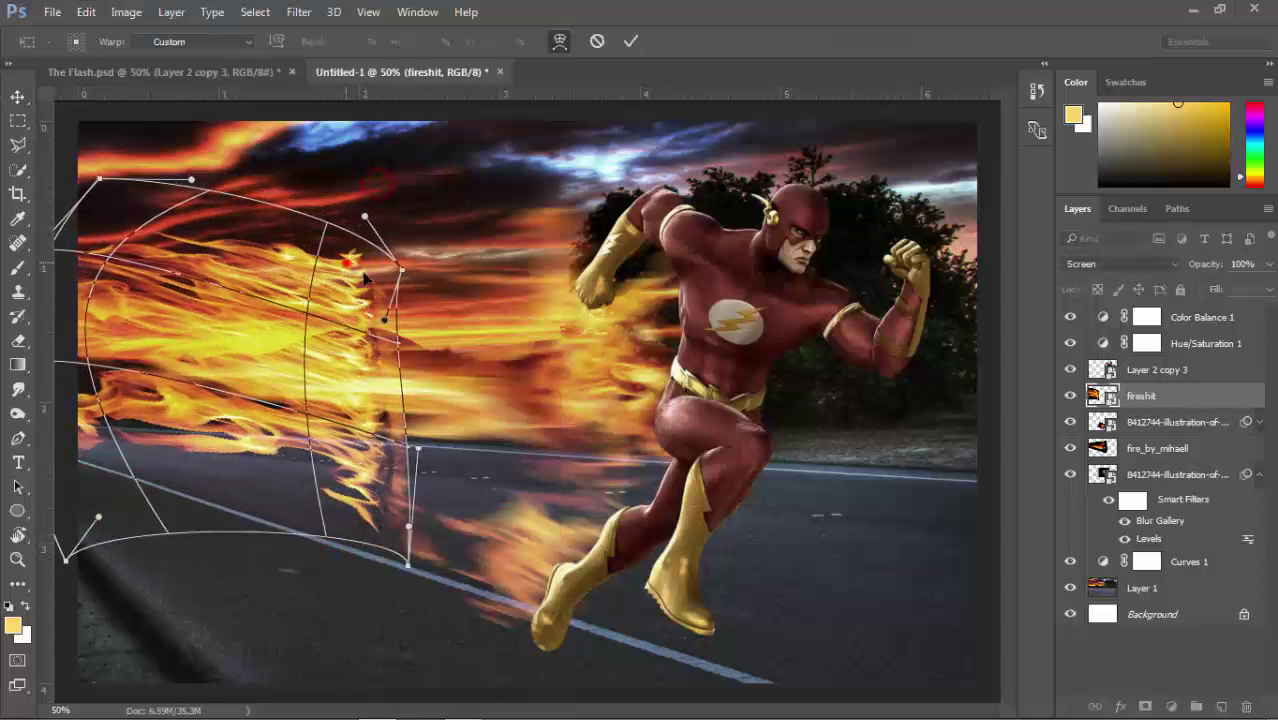
- Finish warping the fireshit flames into a long sweep reaching down toward the road
left_click_drag(386, 551, 435, 512)
left_click_drag(368, 475, 422, 487)
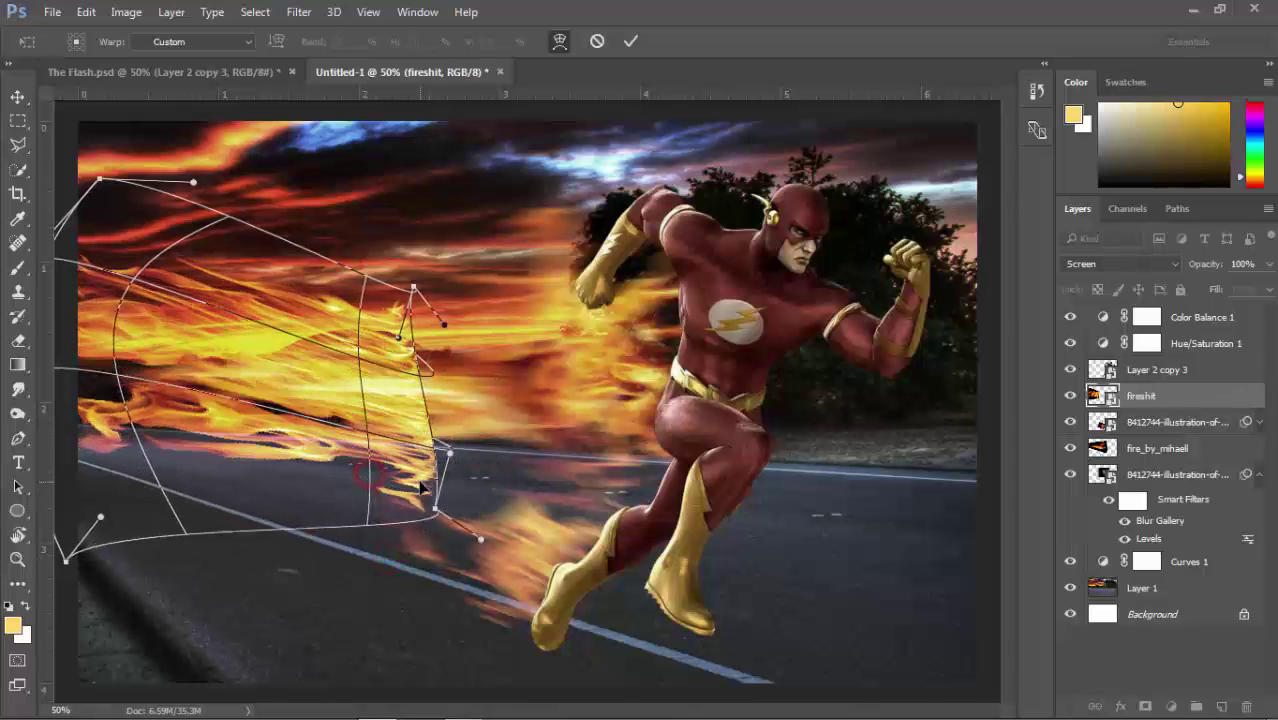
left_click_drag(399, 337, 392, 340)
left_click_drag(408, 456, 408, 414)
left_click_drag(118, 410, 100, 380)
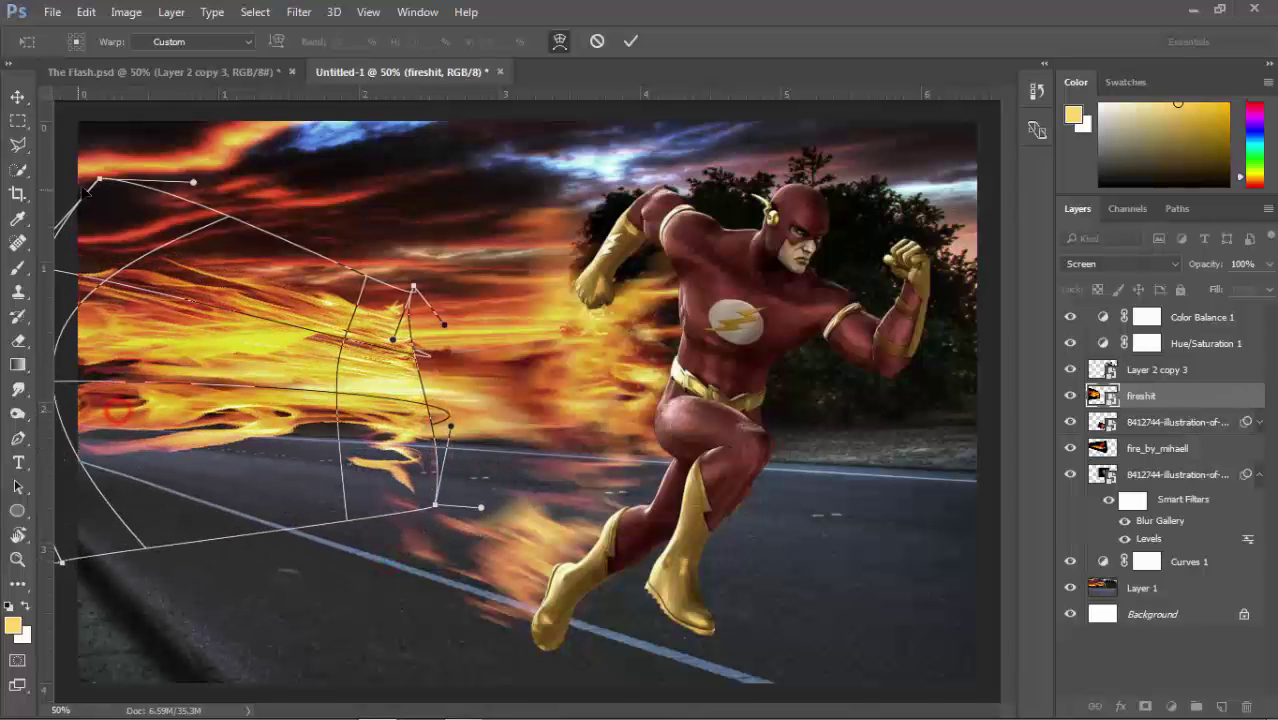
left_click_drag(87, 193, 77, 279)
left_click_drag(100, 462, 68, 427)
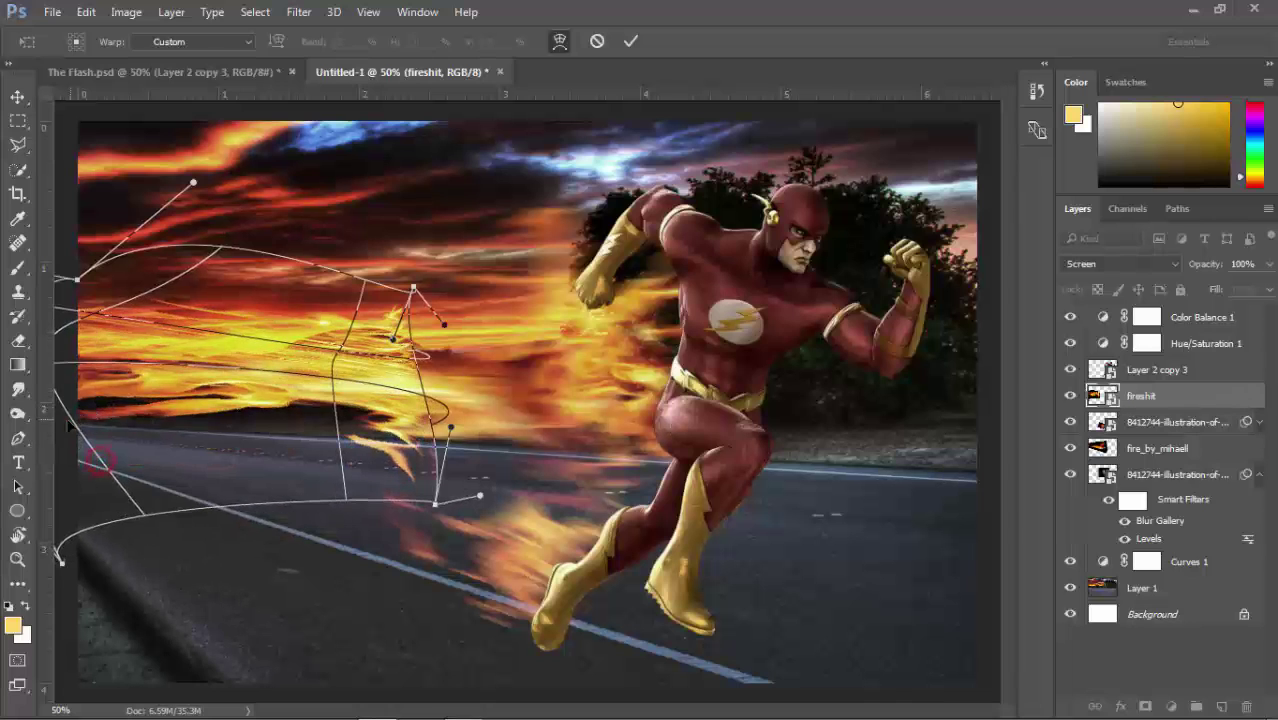
left_click_drag(435, 503, 447, 540)
left_click_drag(413, 288, 437, 175)
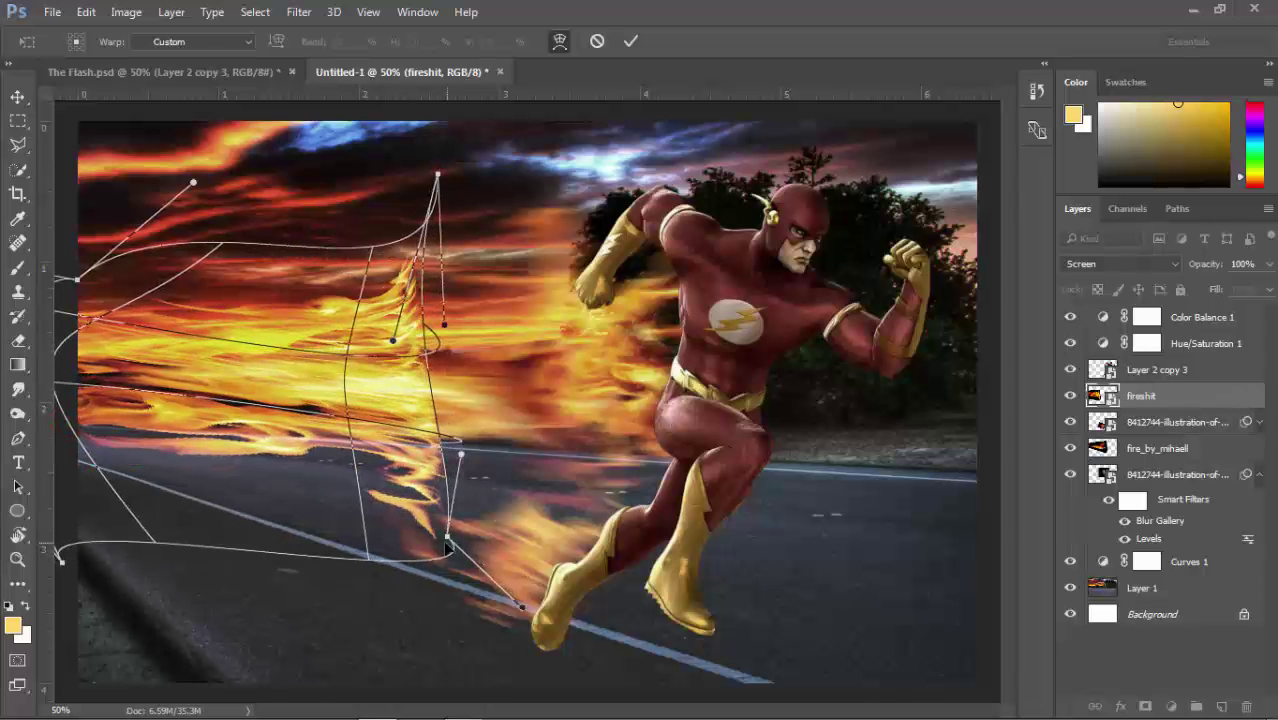
left_click_drag(447, 543, 489, 630)
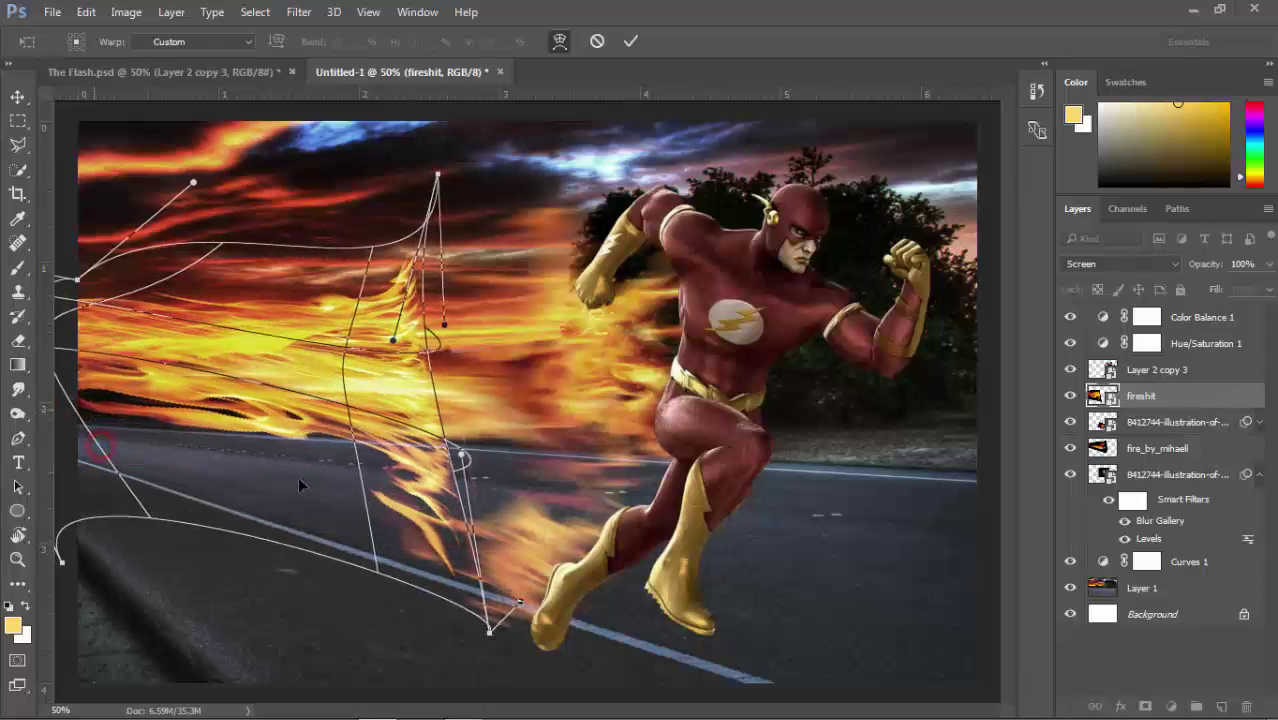
key("Return")
- Path-blur the fireshit flames along a curved leftward path with increased speed
left_click(306, 12)
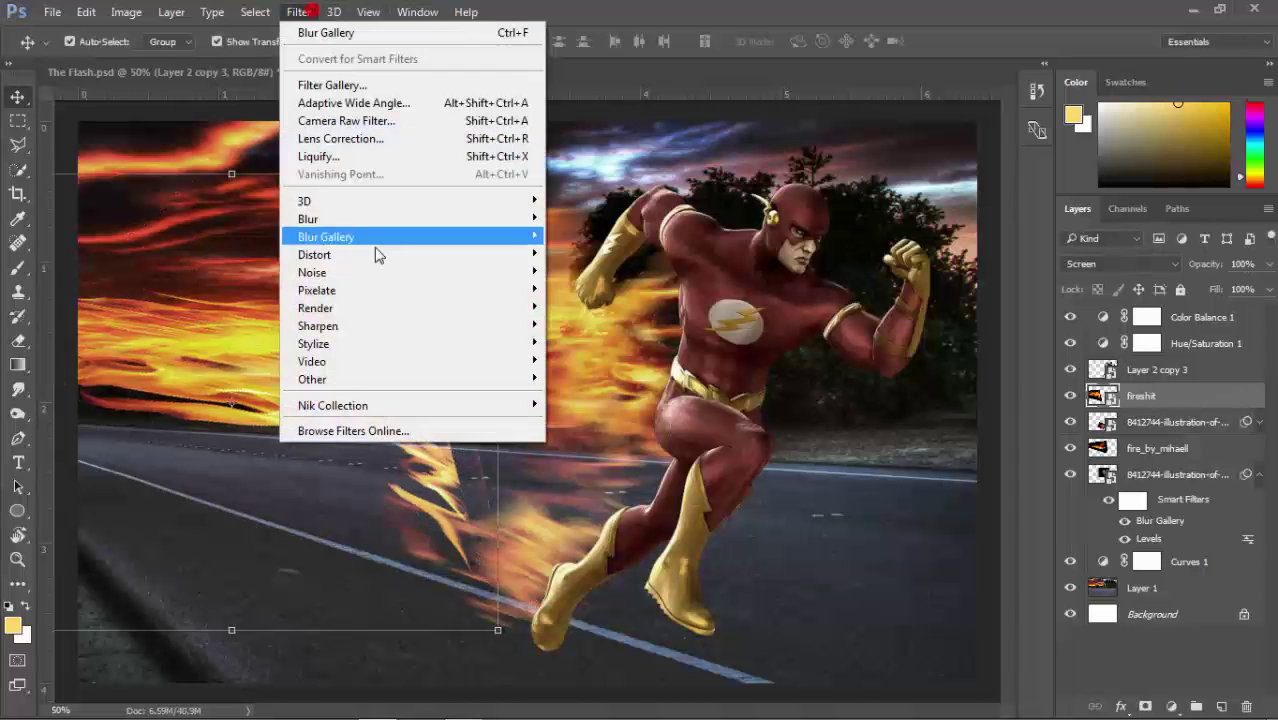
mouse_move(326, 237)
left_click(600, 291)
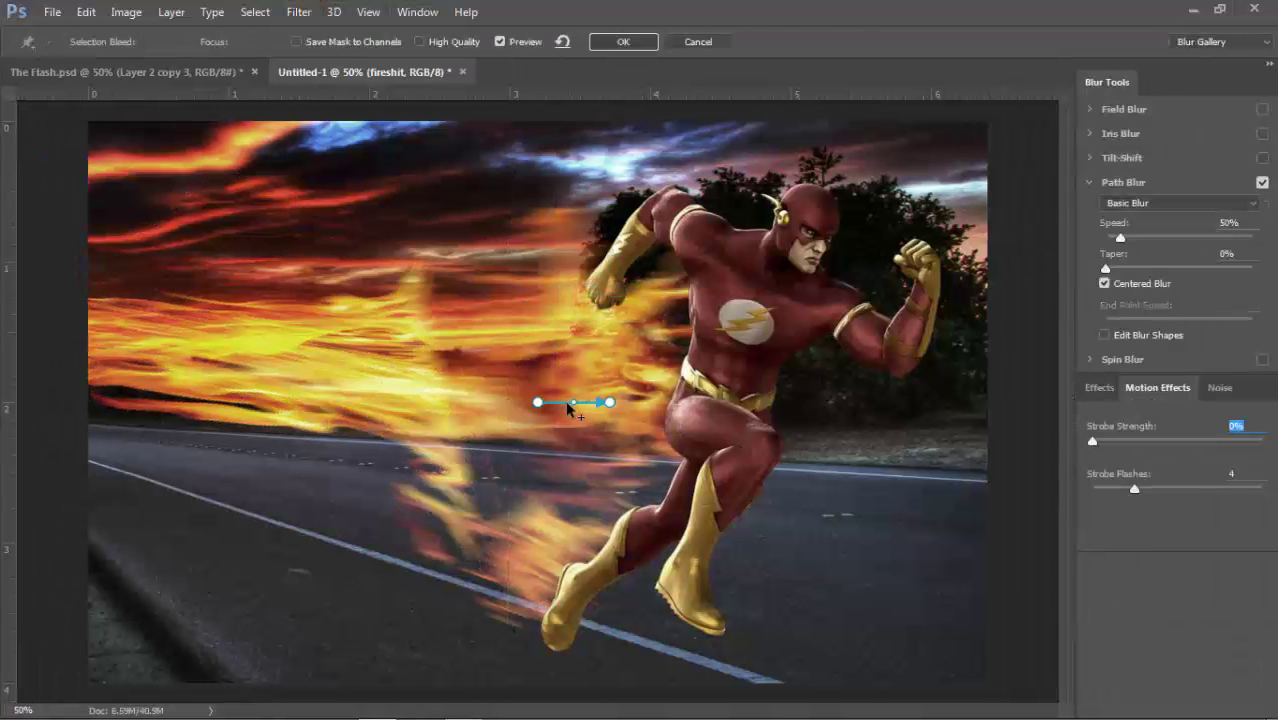
left_click_drag(568, 408, 41, 360)
left_click_drag(410, 388, 450, 406)
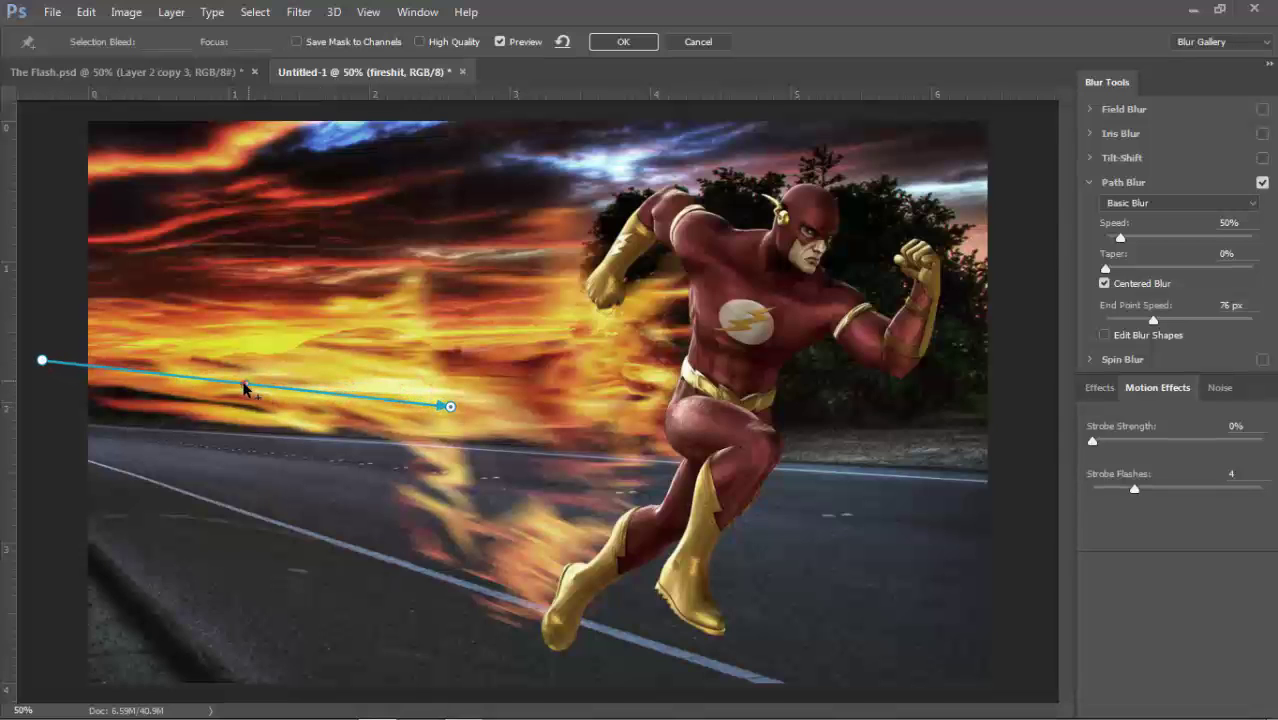
left_click_drag(245, 388, 239, 373)
left_click_drag(1122, 240, 1160, 240)
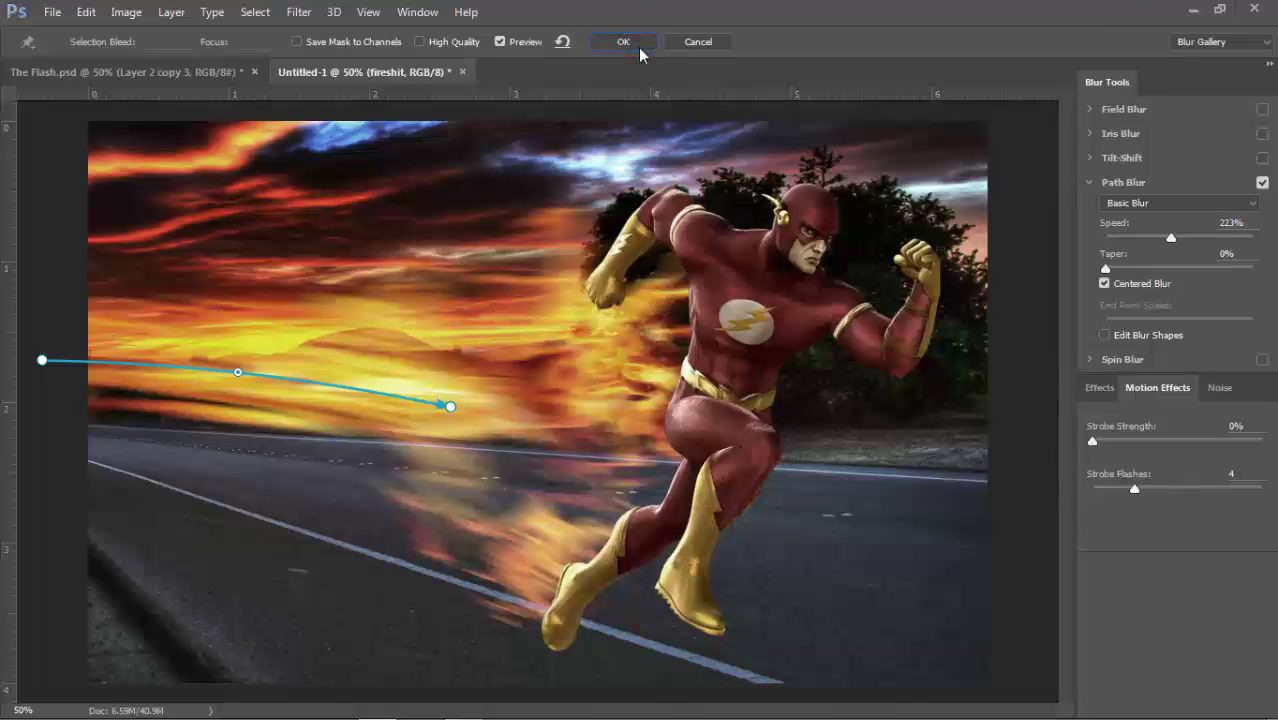
key("Return")
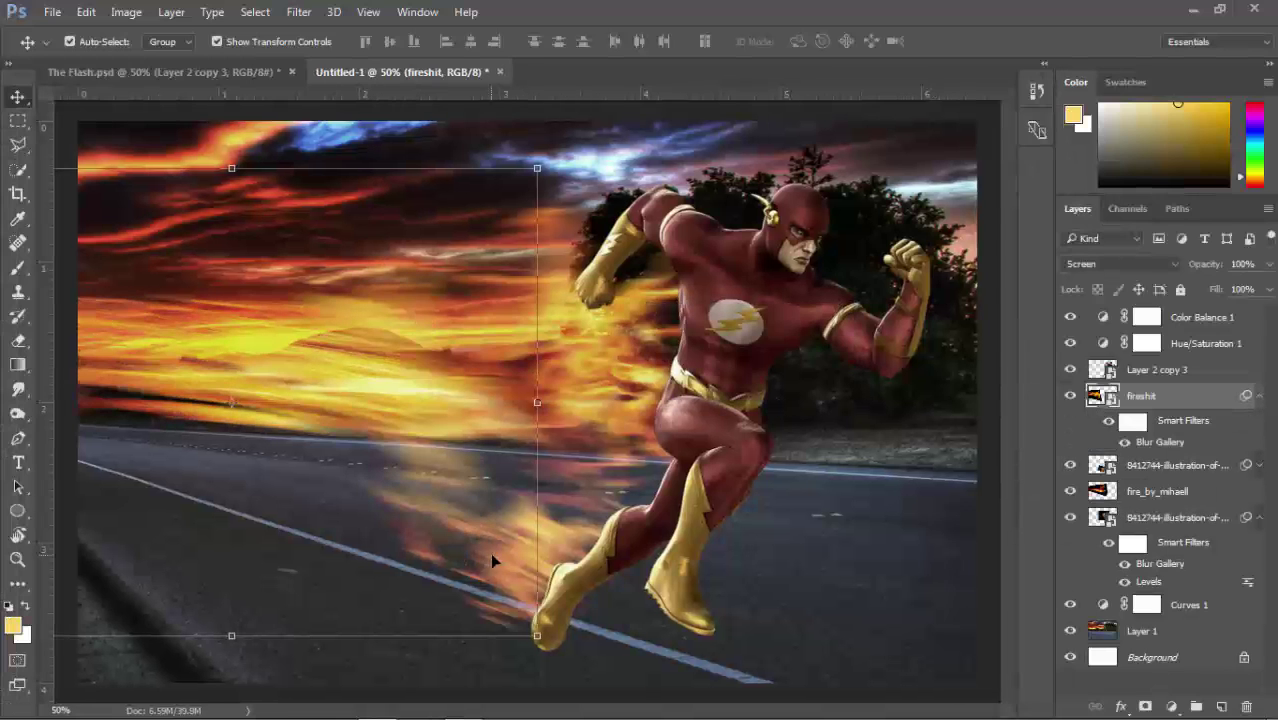
- Alt-drag a copy of the 8412744 flame layer and warp it along the road
left_click(1192, 467)
mouse_move(500, 540)
left_mouse_down()
mouse_move(538, 547)
mouse_move(466, 499)
left_mouse_up()
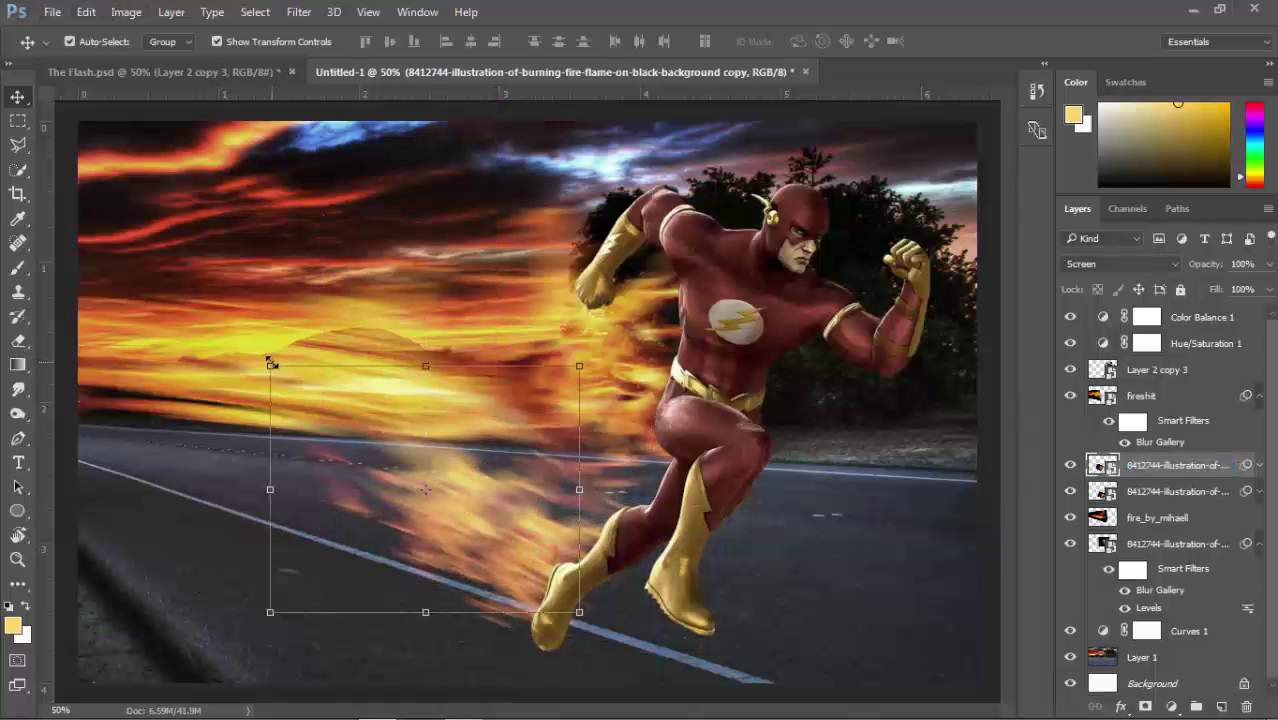
left_click(86, 12)
left_click(428, 491)
mouse_move(400, 493)
left_mouse_down()
mouse_move(358, 473)
mouse_move(366, 486)
mouse_move(502, 494)
mouse_move(391, 491)
mouse_move(232, 440)
left_mouse_up()
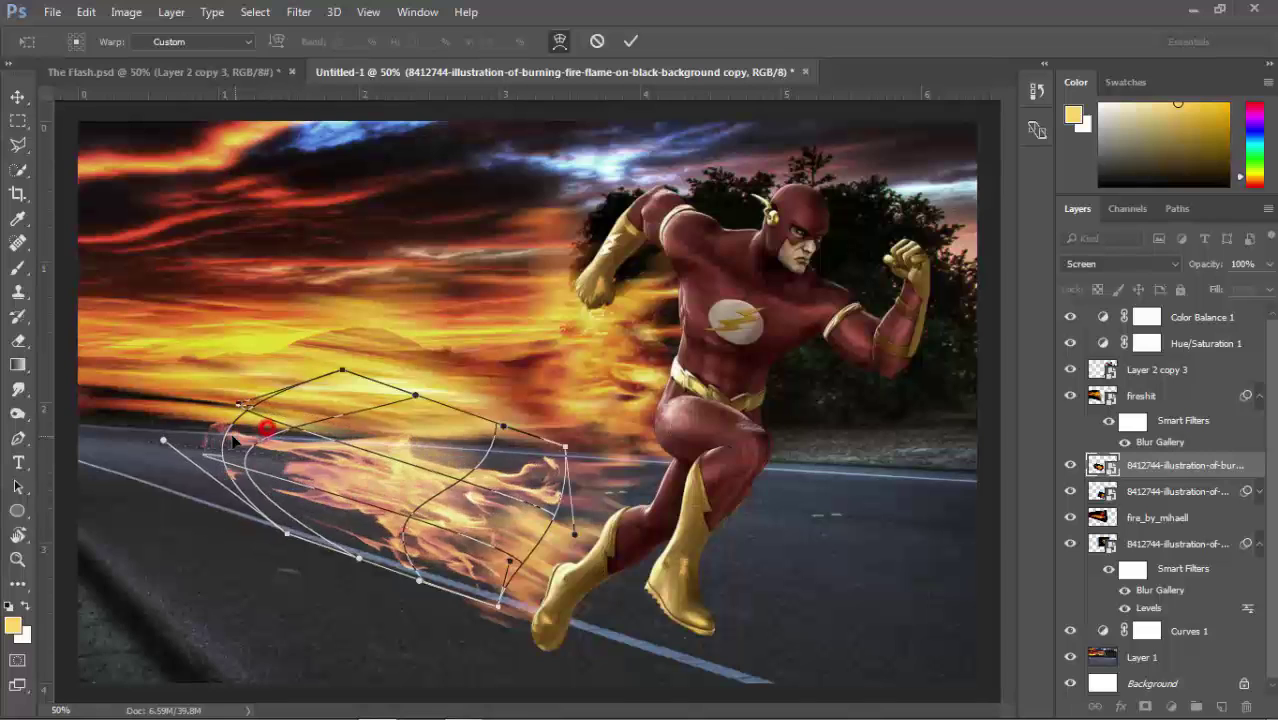
key("ctrl+z")
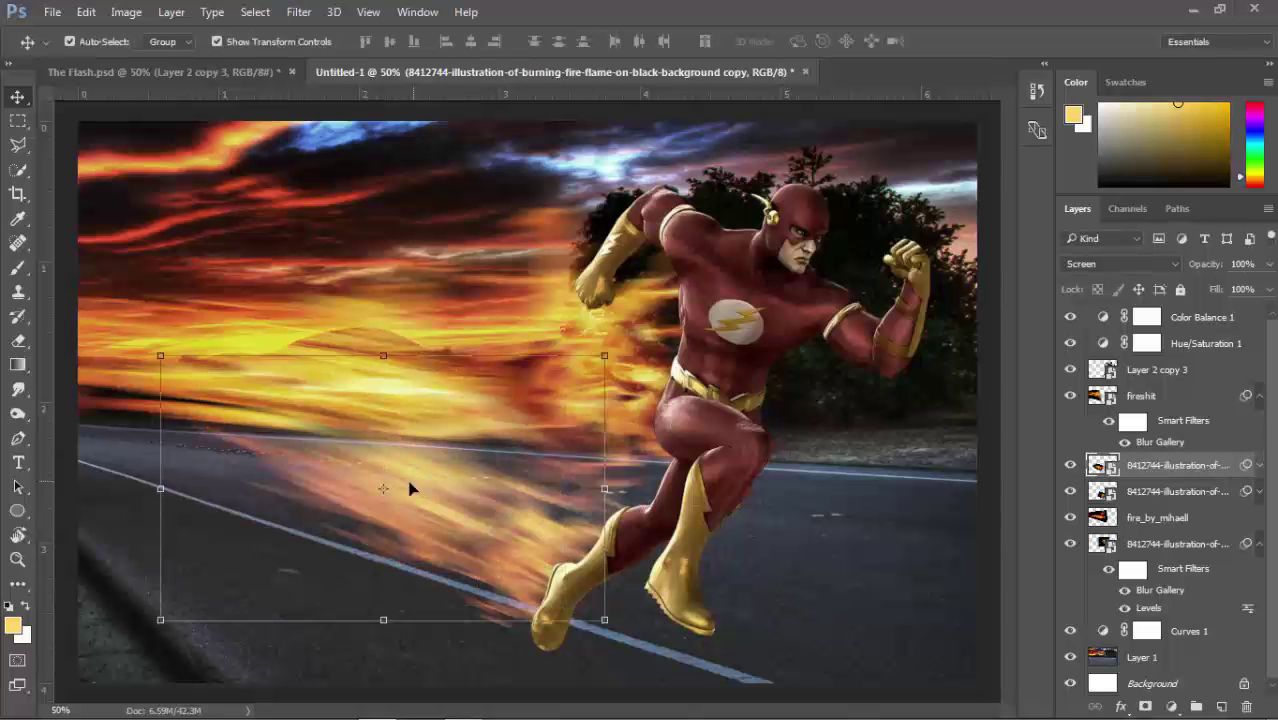
- Turn off Auto-Select and move the burning-flame layer onto the Flash's legs
left_click_drag(470, 510, 565, 511)
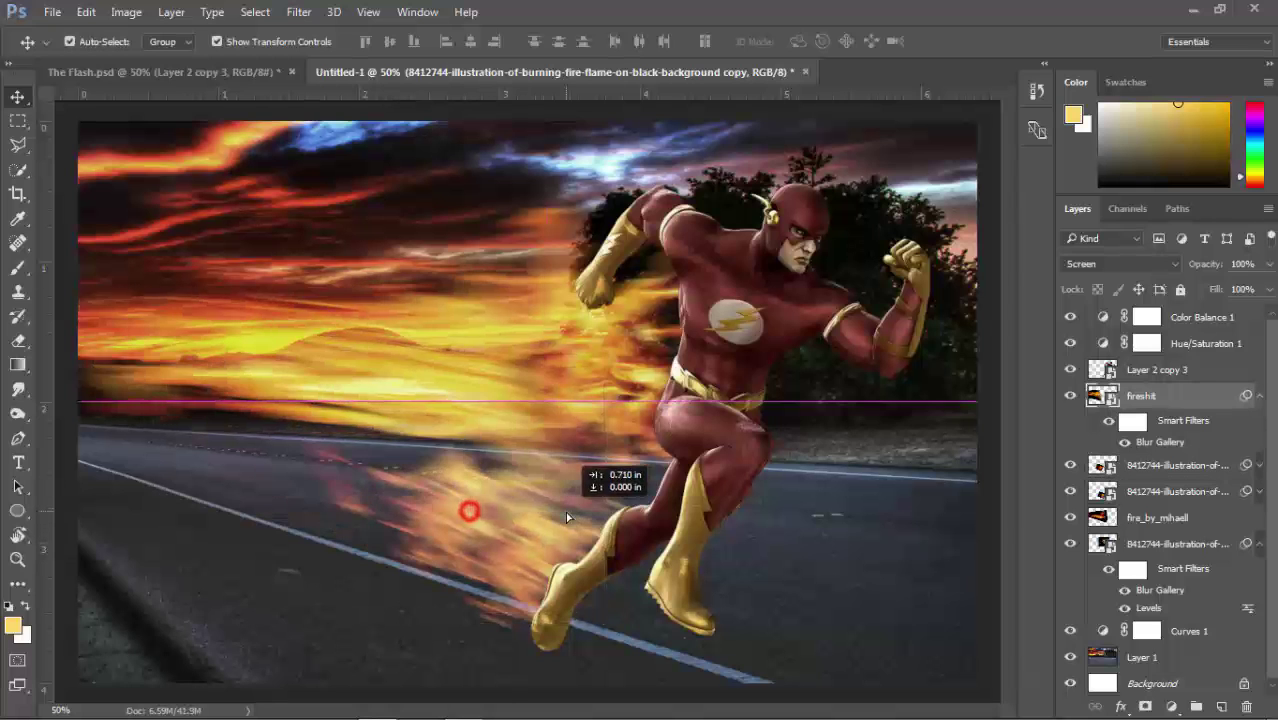
left_click(1148, 470)
left_click_drag(458, 504, 563, 503)
key("ctrl+z")
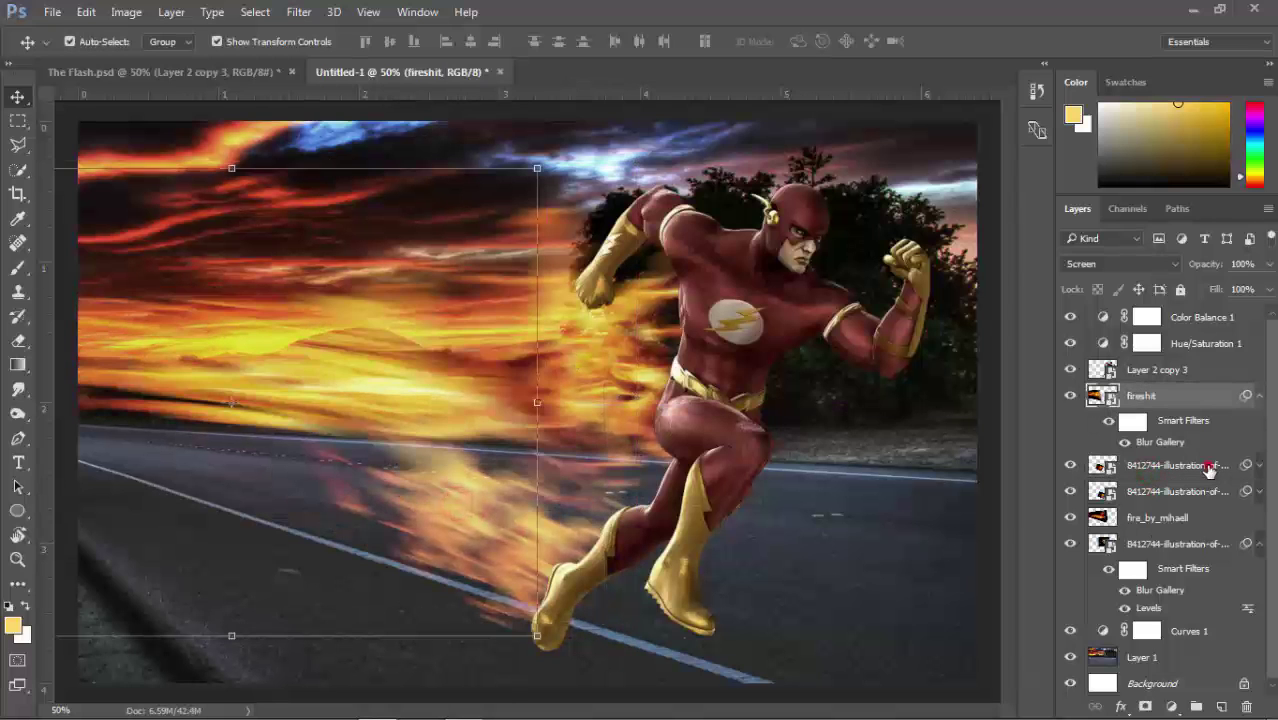
left_click(1200, 465)
left_click(69, 41)
mouse_move(461, 503)
left_mouse_down()
mouse_move(632, 532)
mouse_move(538, 553)
mouse_move(697, 540)
left_mouse_up()
- Bring the flame layer above Layer 2 copy 3 and fit it around the boots
key("ctrl+bracketright")
key("ctrl+bracketright")
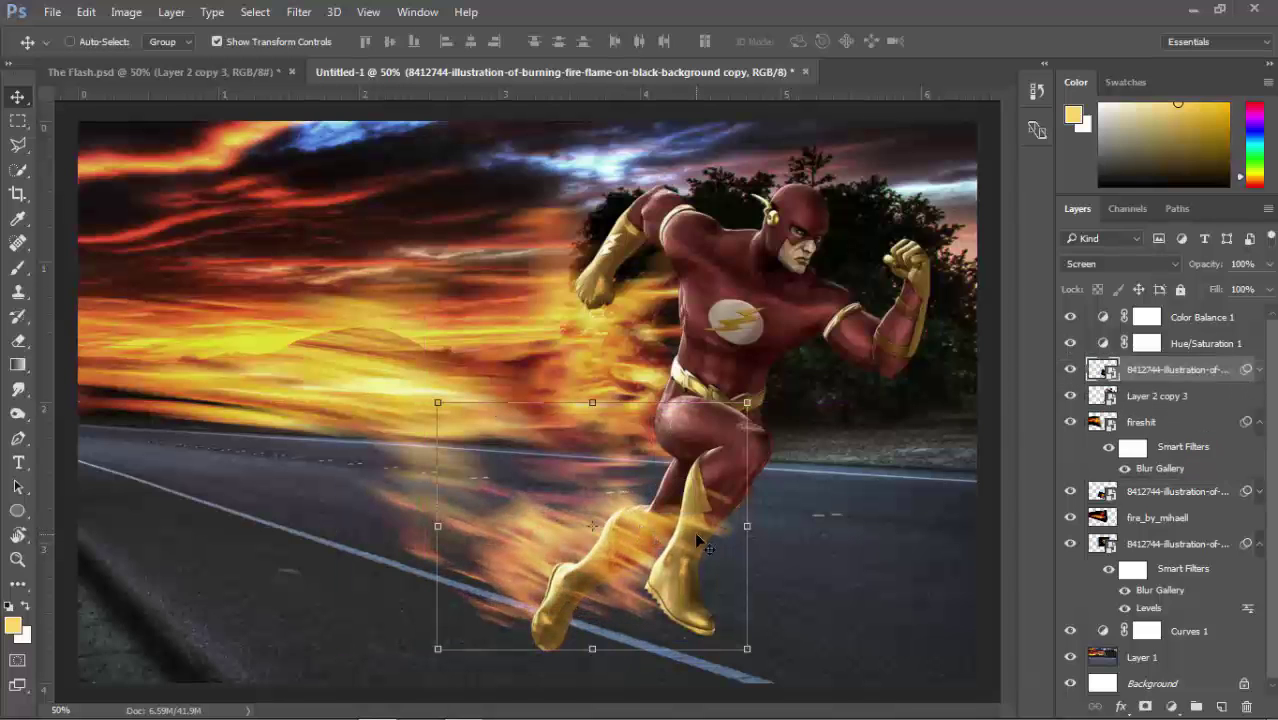
scroll(724, 580, "up", 1)
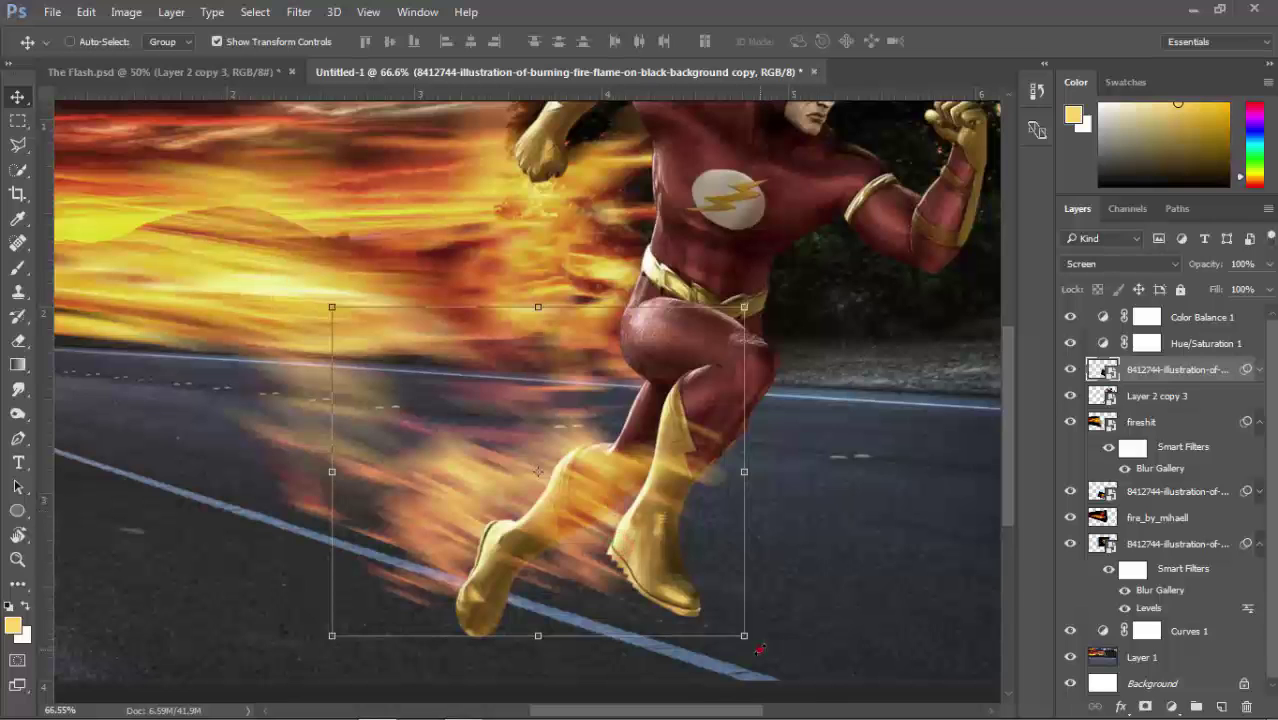
left_click_drag(744, 635, 775, 621)
key("ctrl+z")
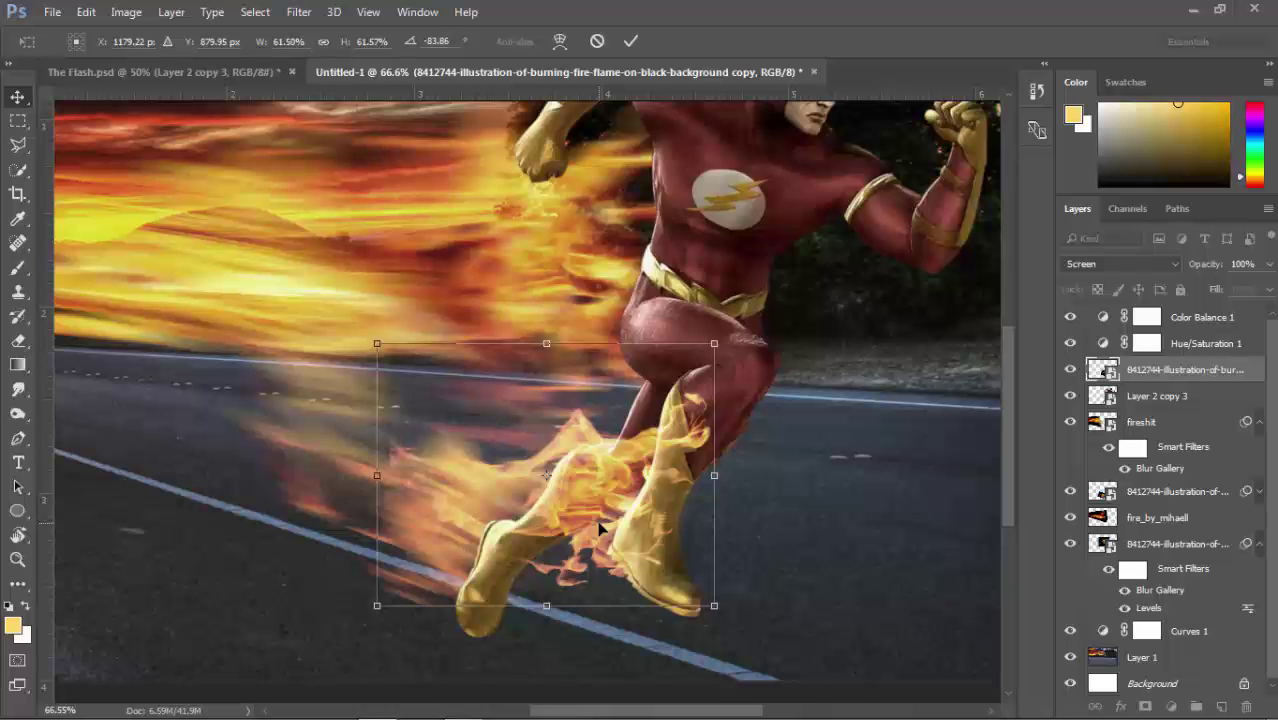
key("Return")
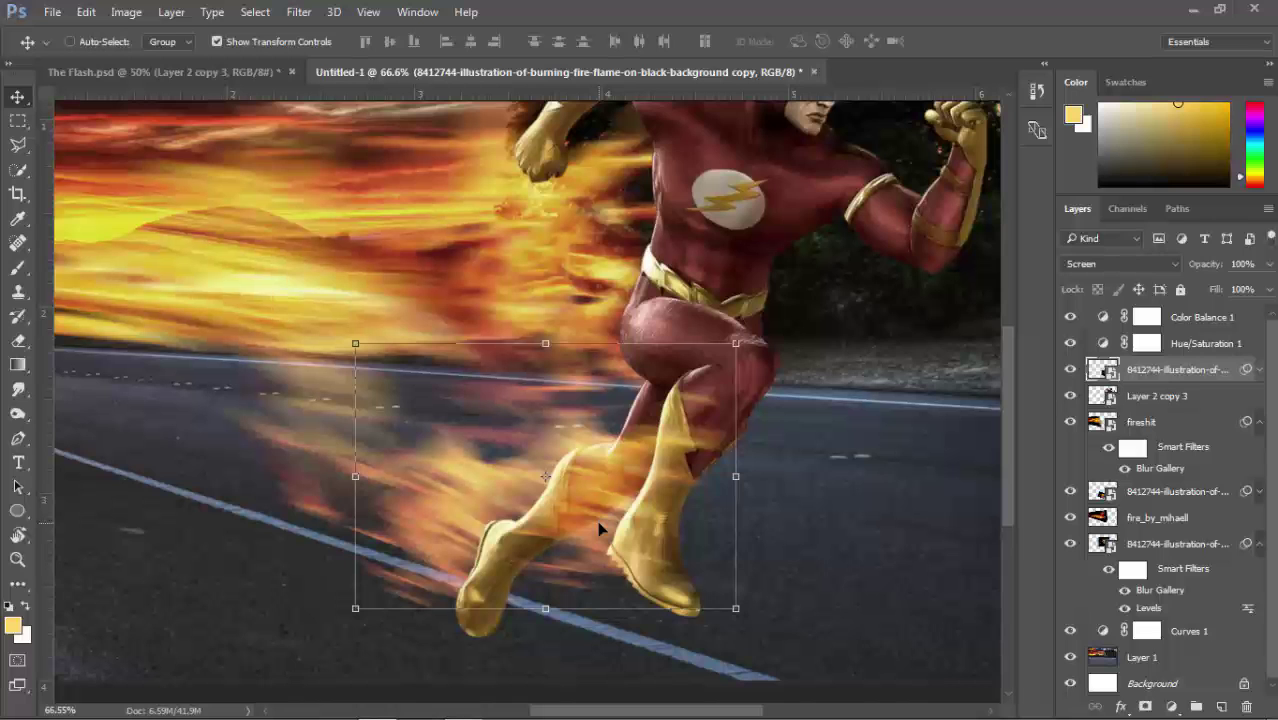
- Duplicate the flames up onto the chest and place the copy below the fireshit layer
key("ctrl+minus")
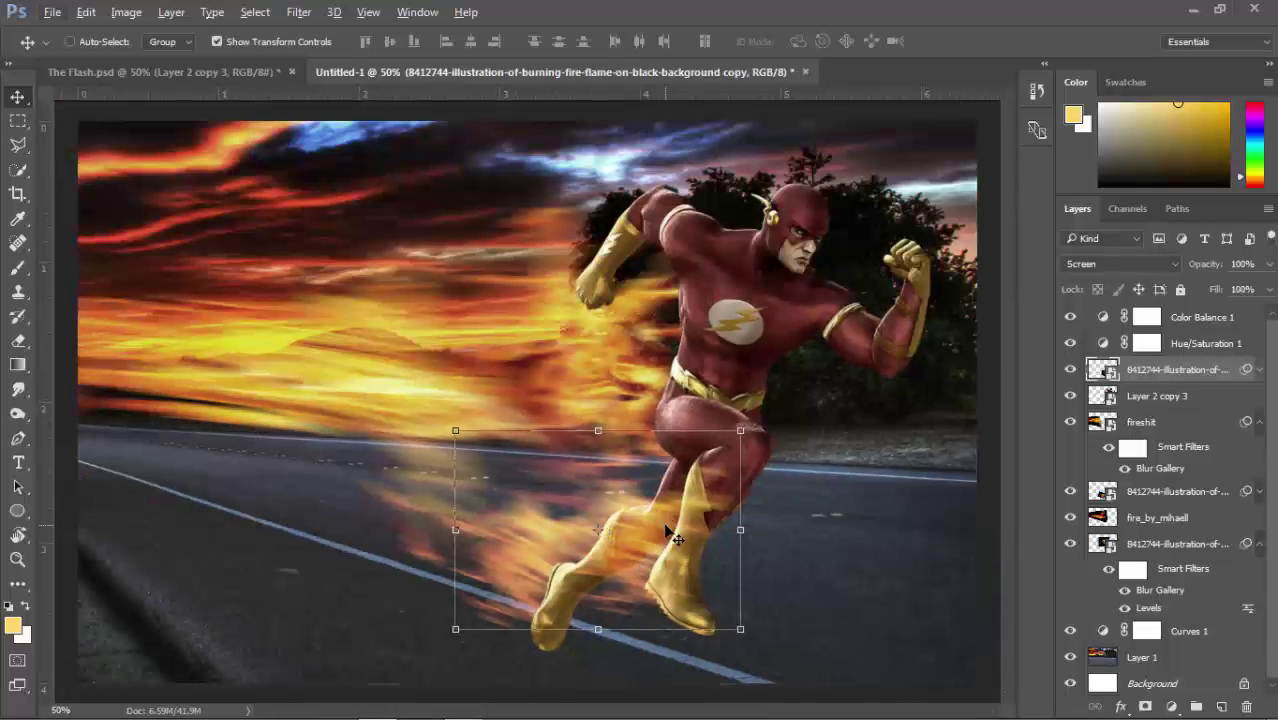
left_click_drag(668, 533, 738, 212)
left_click_drag(1195, 369, 1187, 491)
left_click_drag(723, 203, 733, 194)
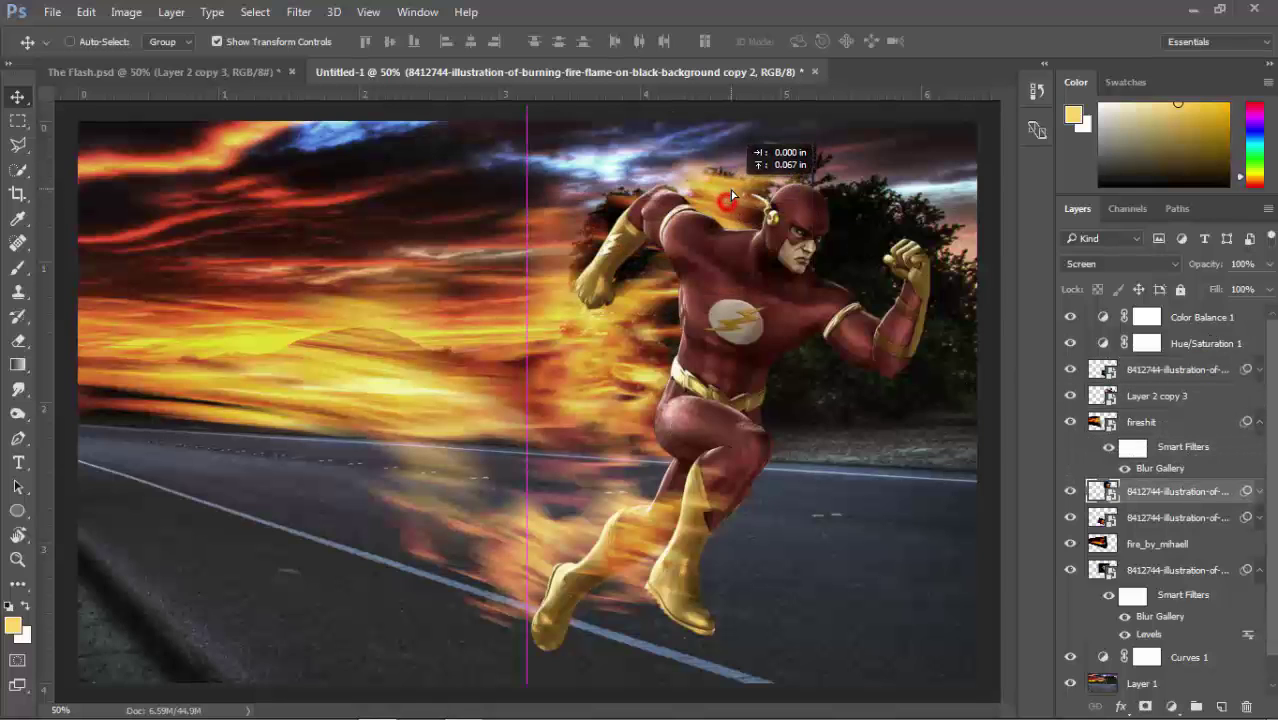
- Delete the extra flame copy and place the burning fire image embedded
key("Delete")
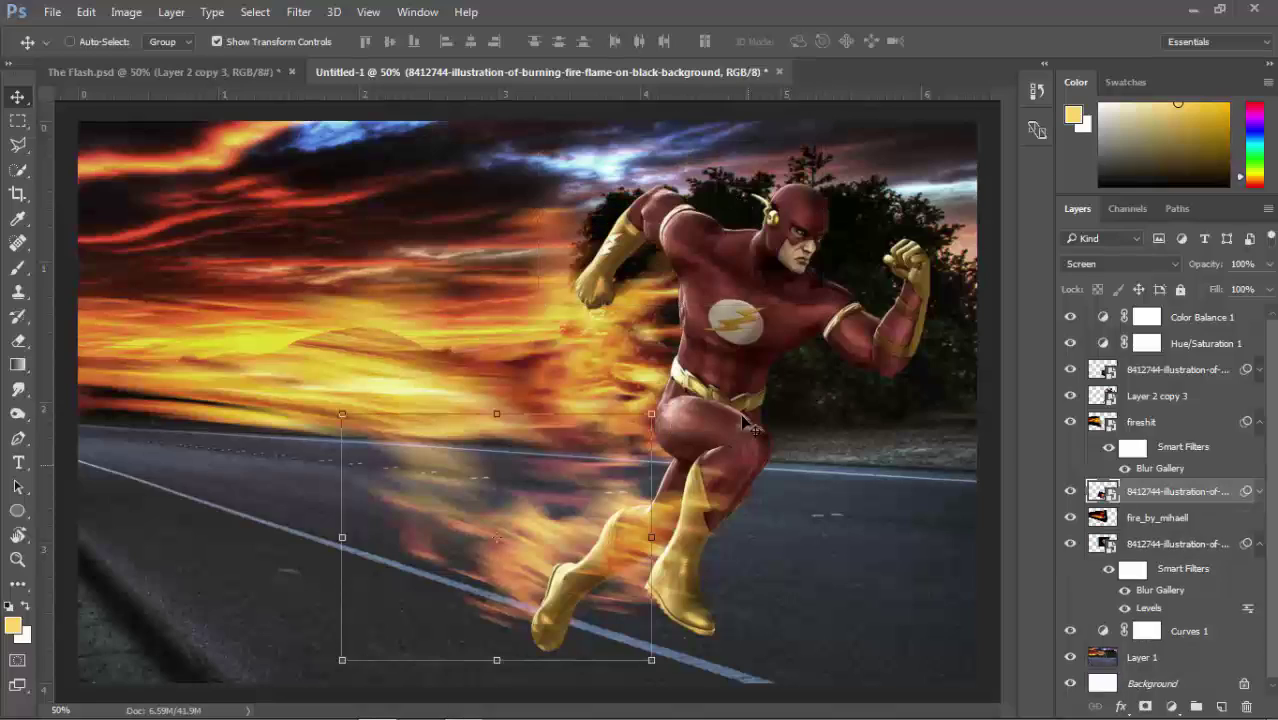
left_click(52, 12)
left_click(143, 366)
scroll(760, 540, "down", 10)
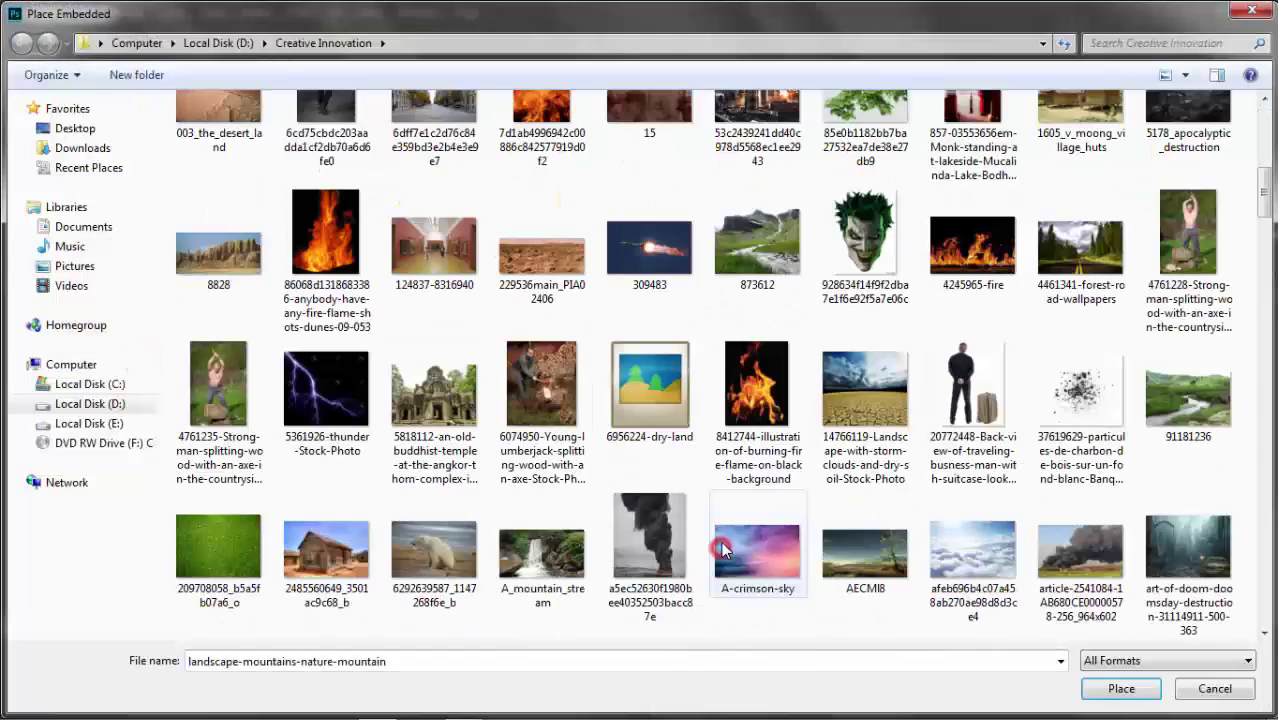
left_click(850, 528)
key("Return")
- Rotate the flame 90° counter-clockwise, shrink and tilt it over the Flash's shoulder
left_click(86, 12)
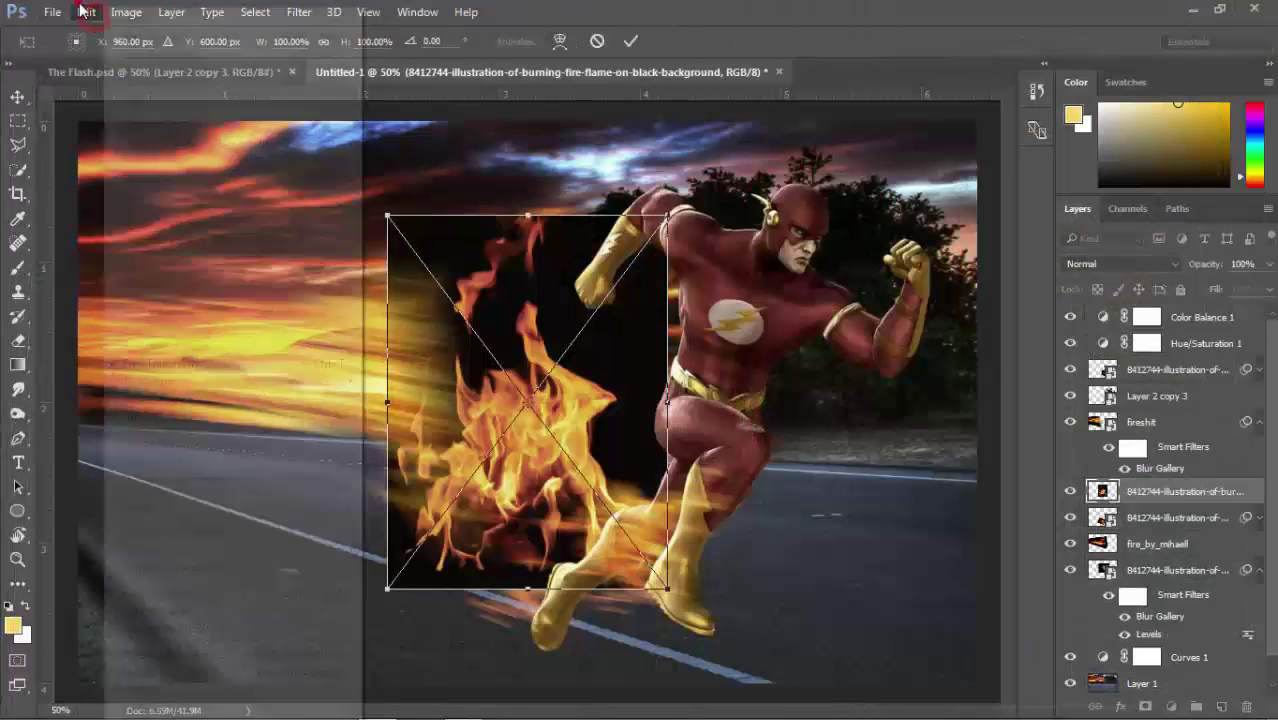
left_click(424, 558)
left_click_drag(480, 450, 551, 291)
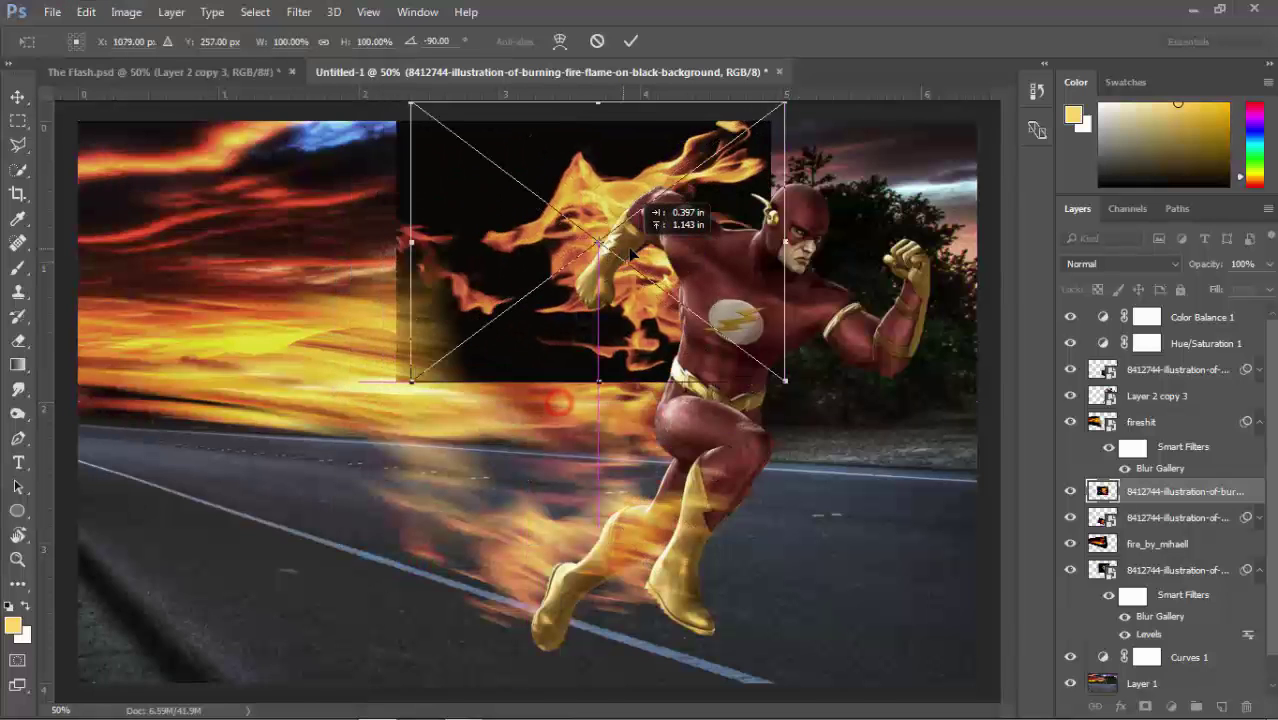
mouse_move(783, 103)
left_mouse_down()
mouse_move(728, 143)
mouse_move(778, 147)
mouse_move(737, 180)
left_mouse_up()
key("Return")
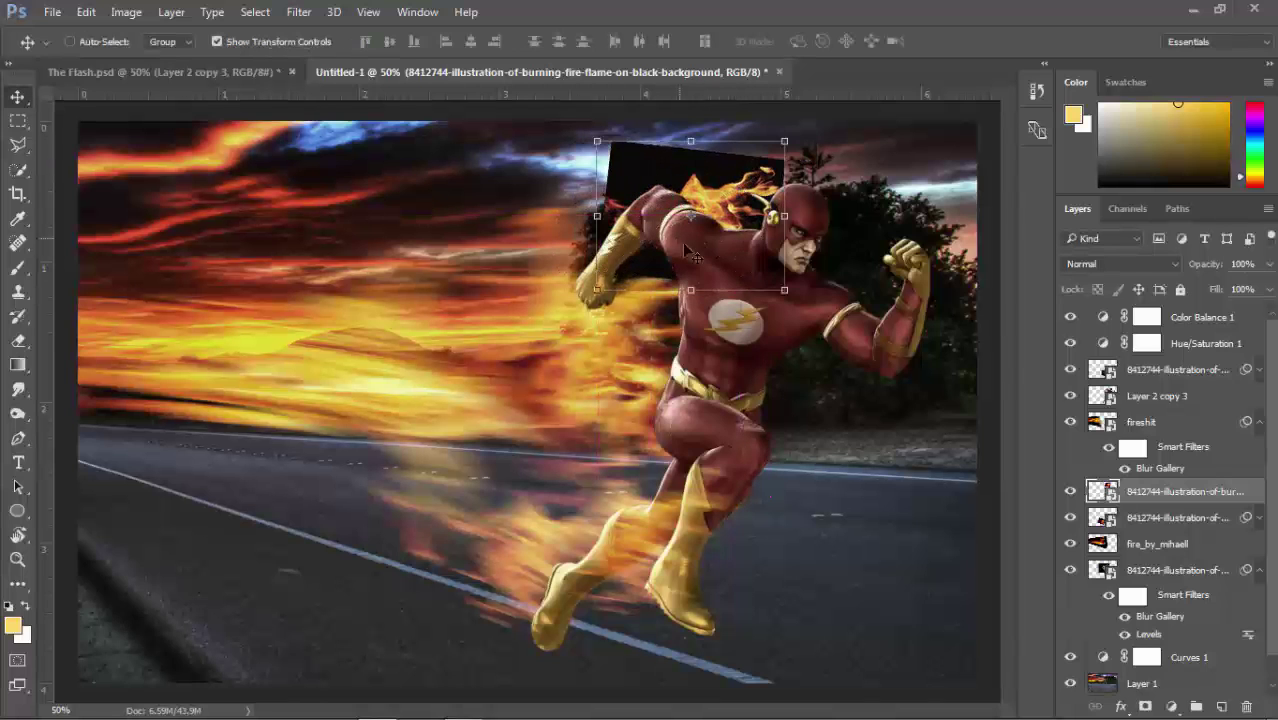
- Blend the shoulder flame in Screen mode and raise the Levels black input to 41
left_click(1120, 264)
left_click(1100, 388)
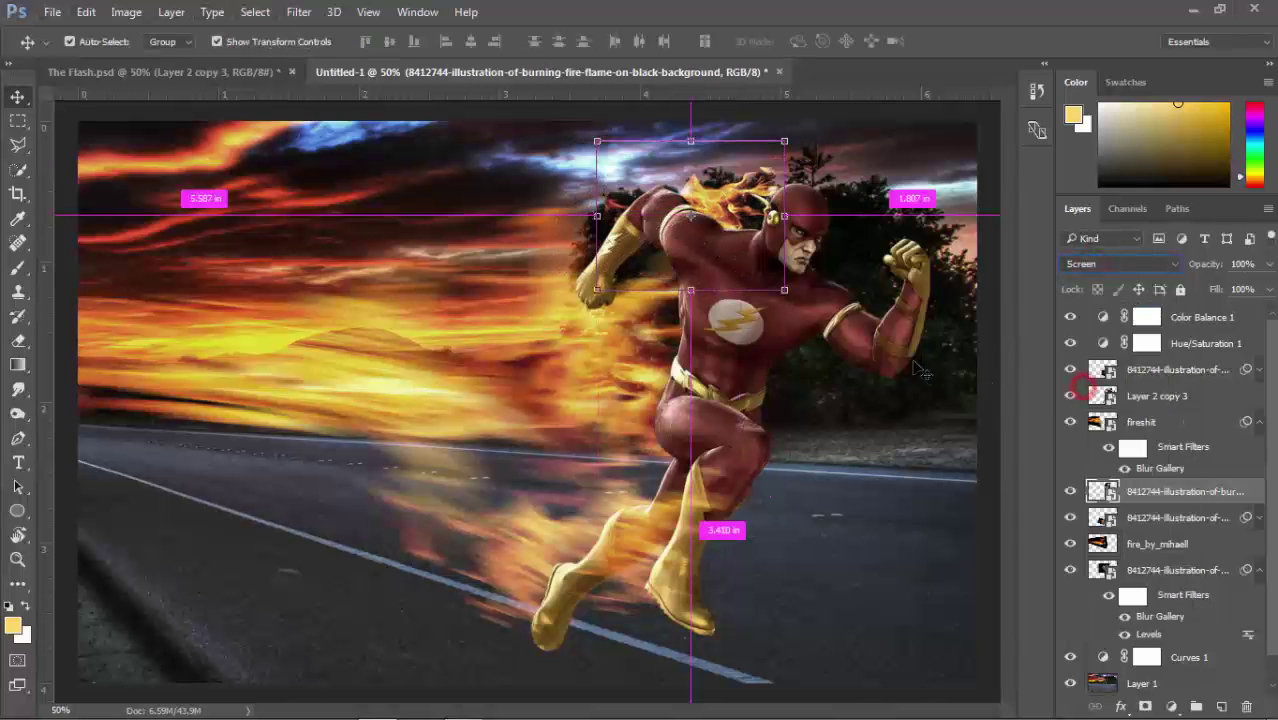
key("ctrl+l")
left_click_drag(900, 330, 924, 329)
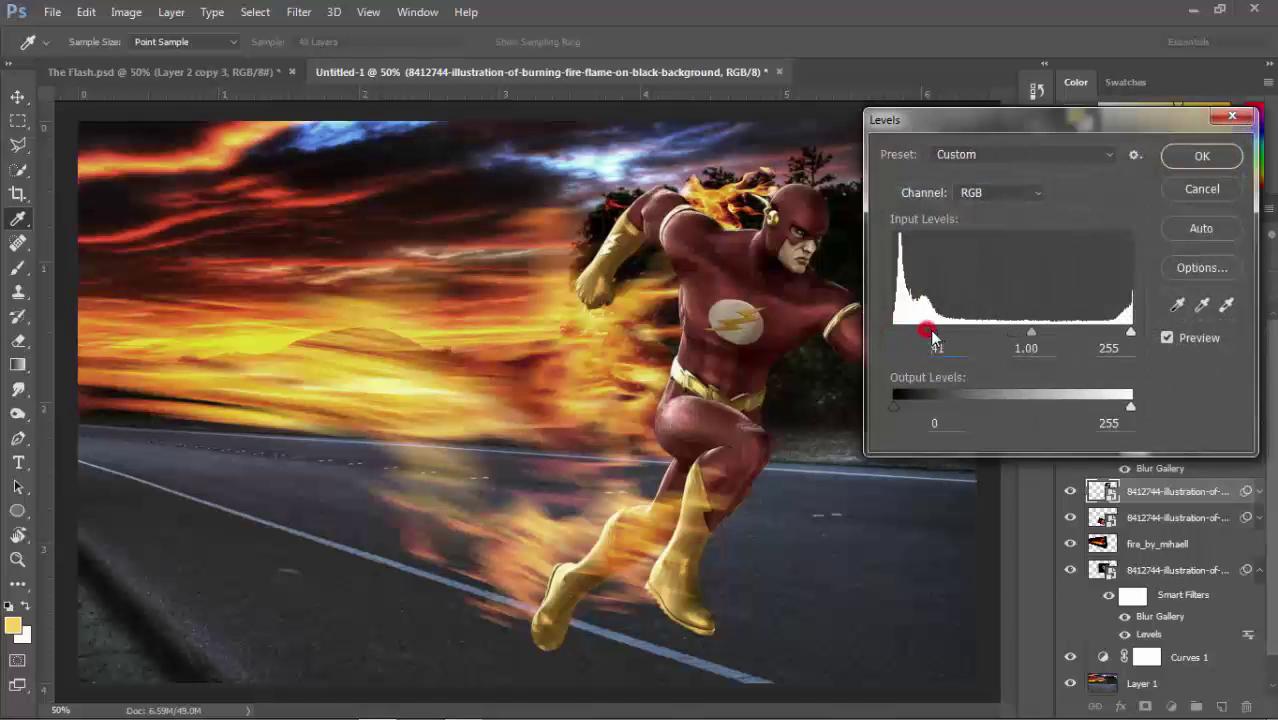
- Confirm Levels, path-blur the flames in an arc back from the shoulder, then nudge them right
key("Return")
left_click(298, 12)
mouse_move(326, 237)
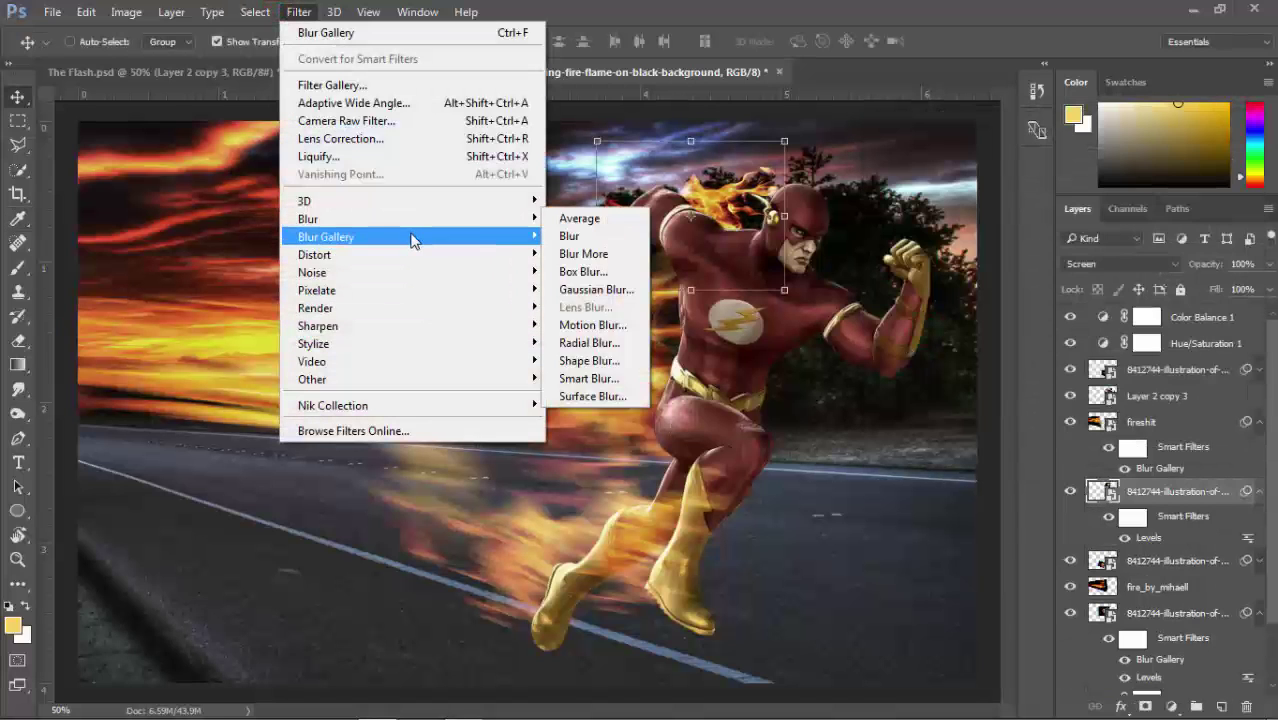
left_click(576, 290)
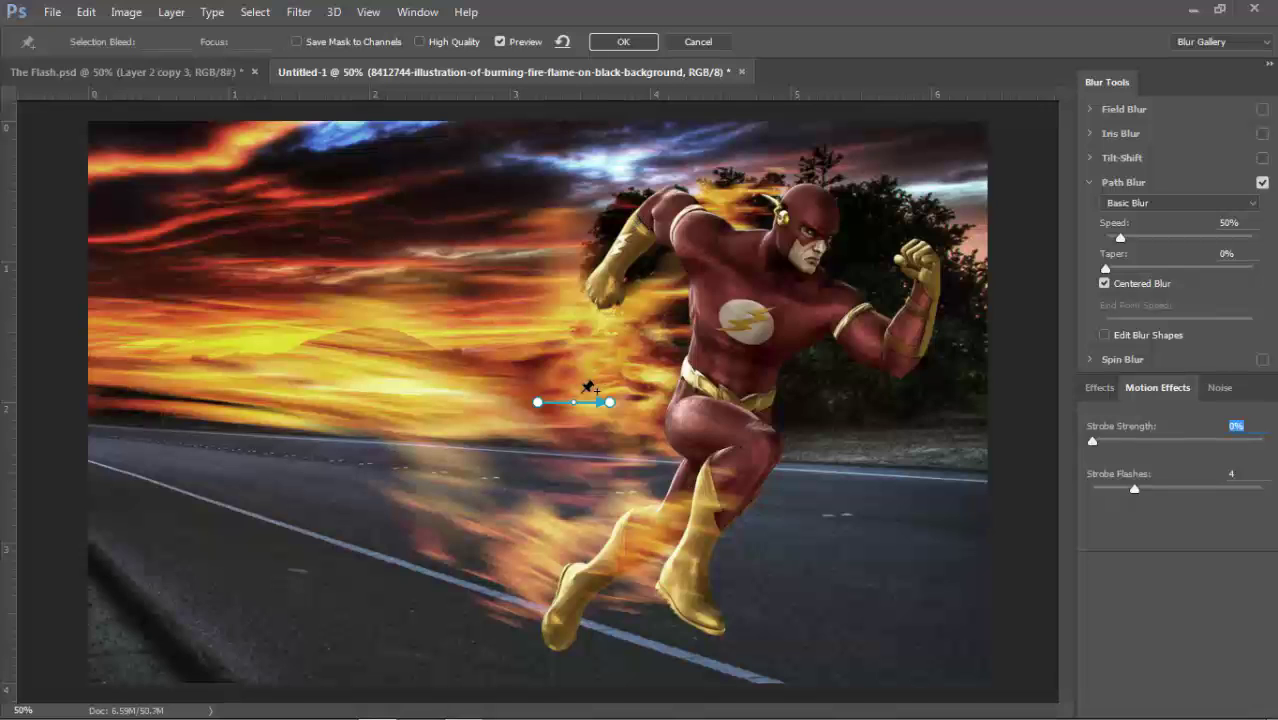
mouse_move(586, 395)
left_mouse_down()
mouse_move(717, 212)
mouse_move(419, 218)
left_mouse_up()
mouse_move(655, 219)
left_mouse_down()
mouse_move(655, 236)
mouse_move(642, 191)
left_mouse_up()
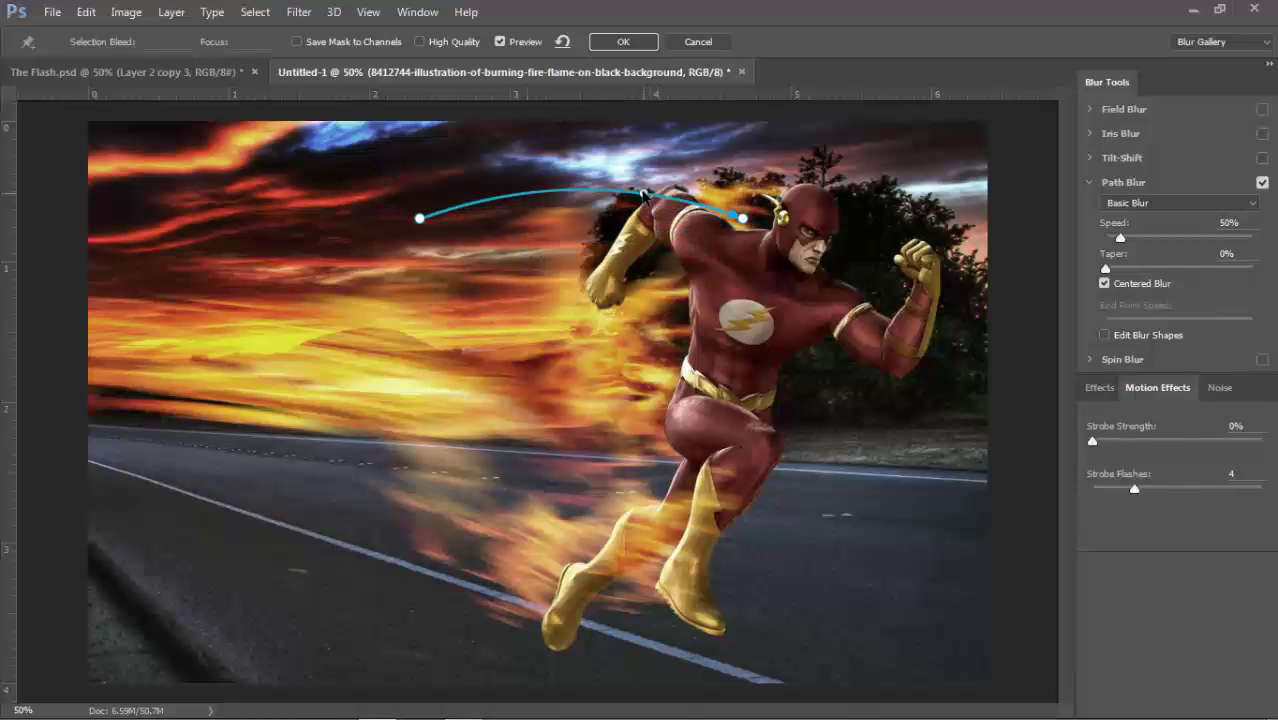
left_click_drag(497, 217, 500, 236)
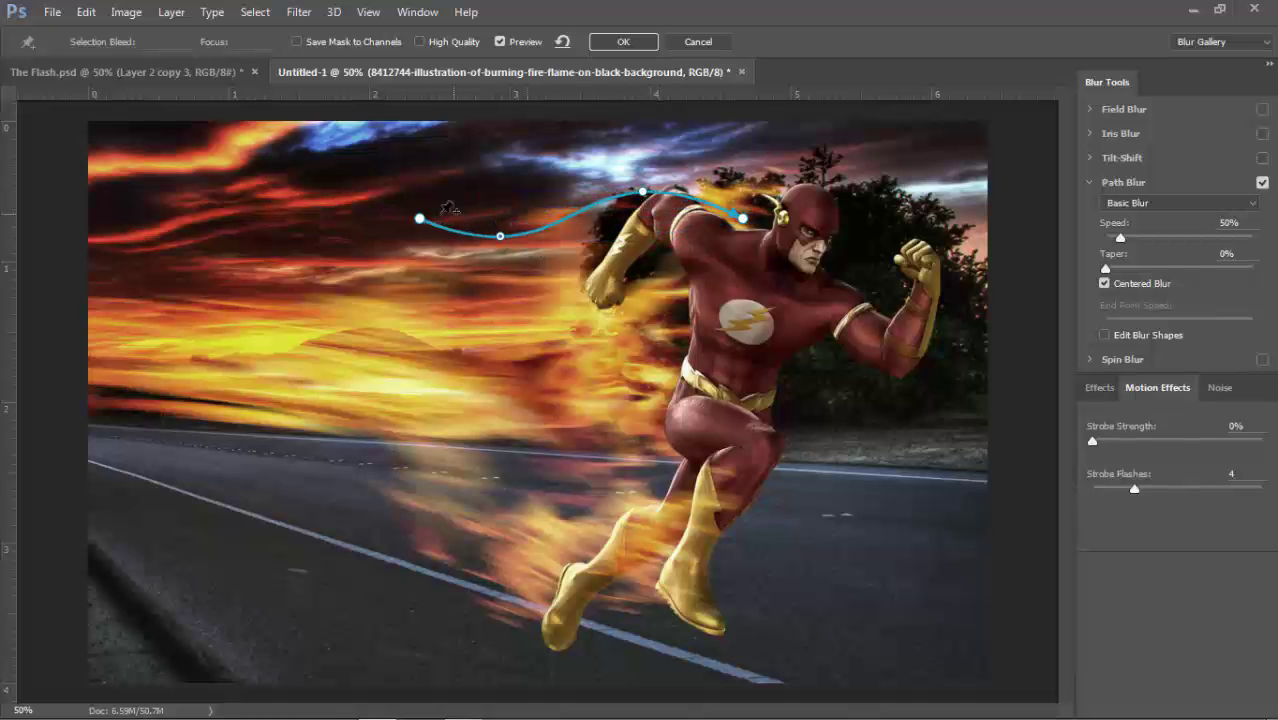
left_click_drag(420, 219, 381, 215)
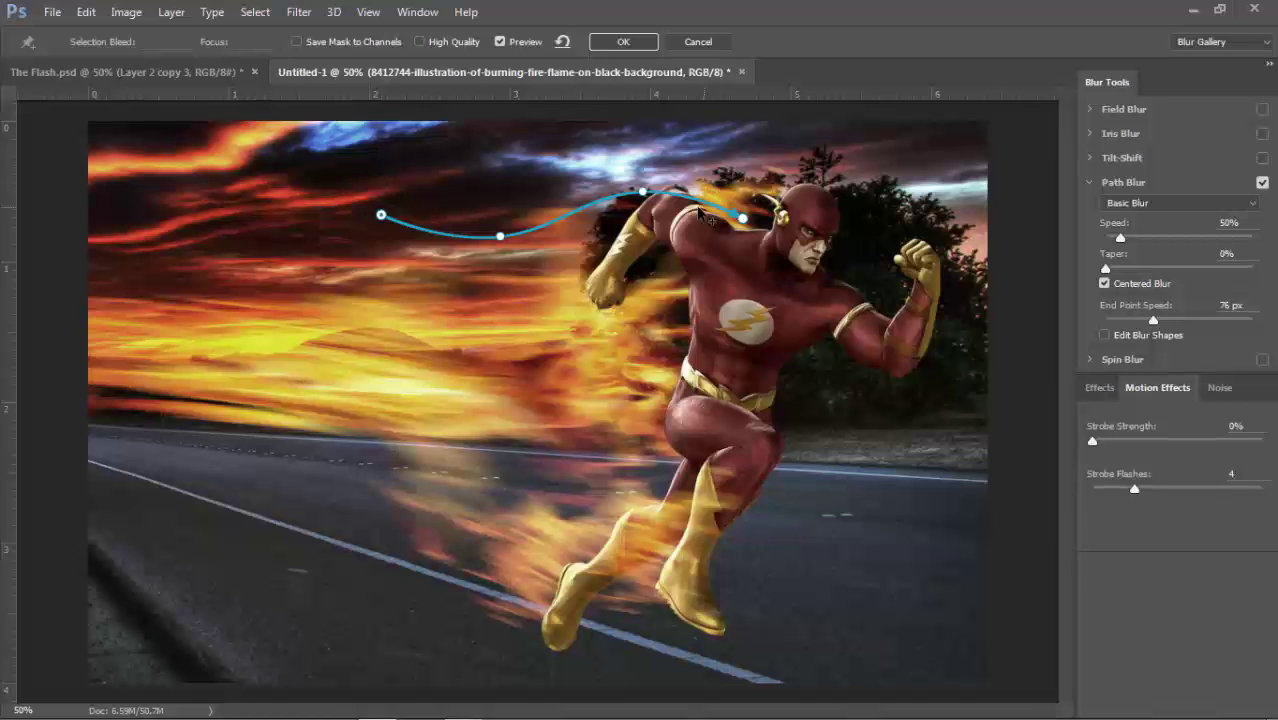
left_click(633, 42)
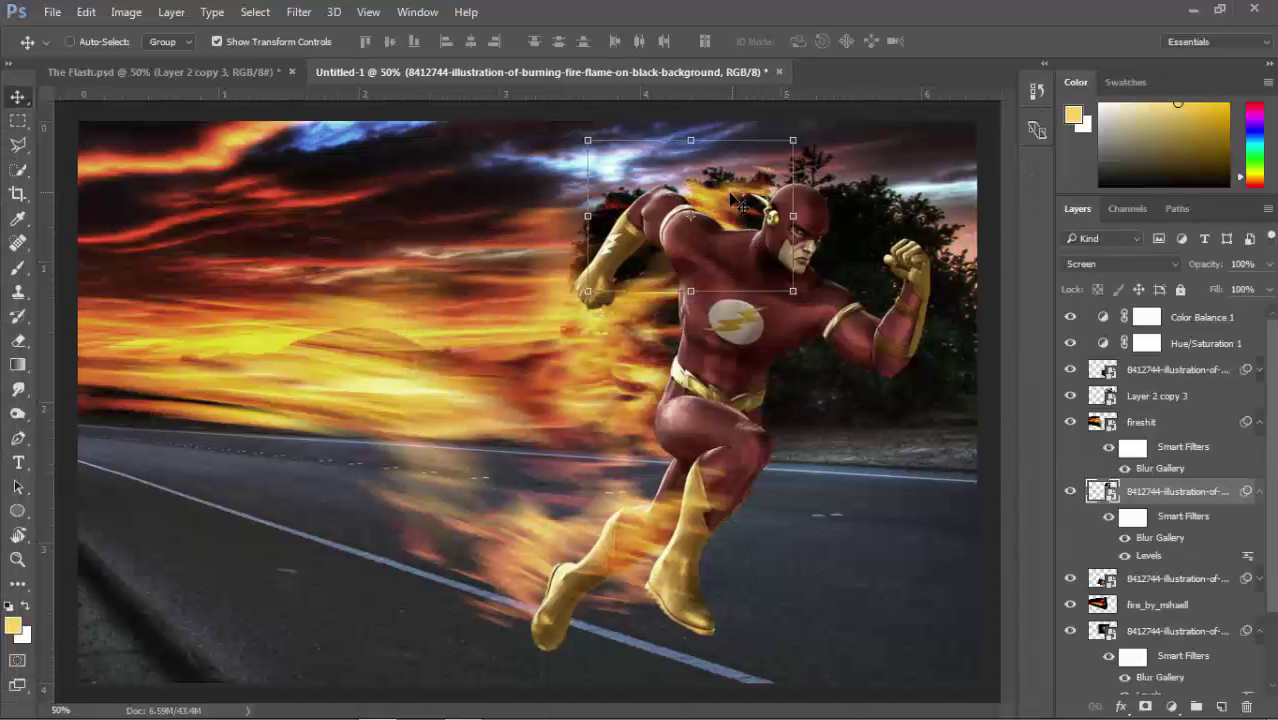
mouse_move(737, 200)
left_mouse_down()
mouse_move(757, 202)
mouse_move(670, 206)
left_mouse_up()
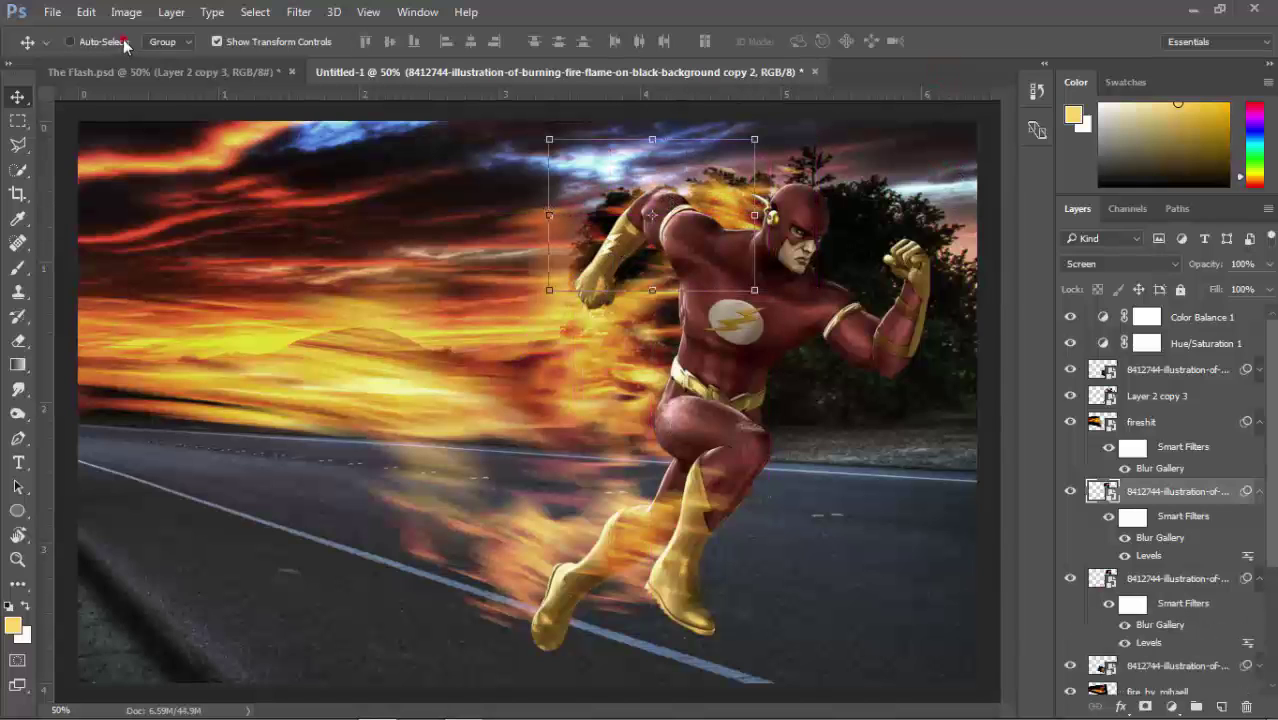
- Place the fire_by_mihaell image into the document as an embedded layer
left_click(960, 105)
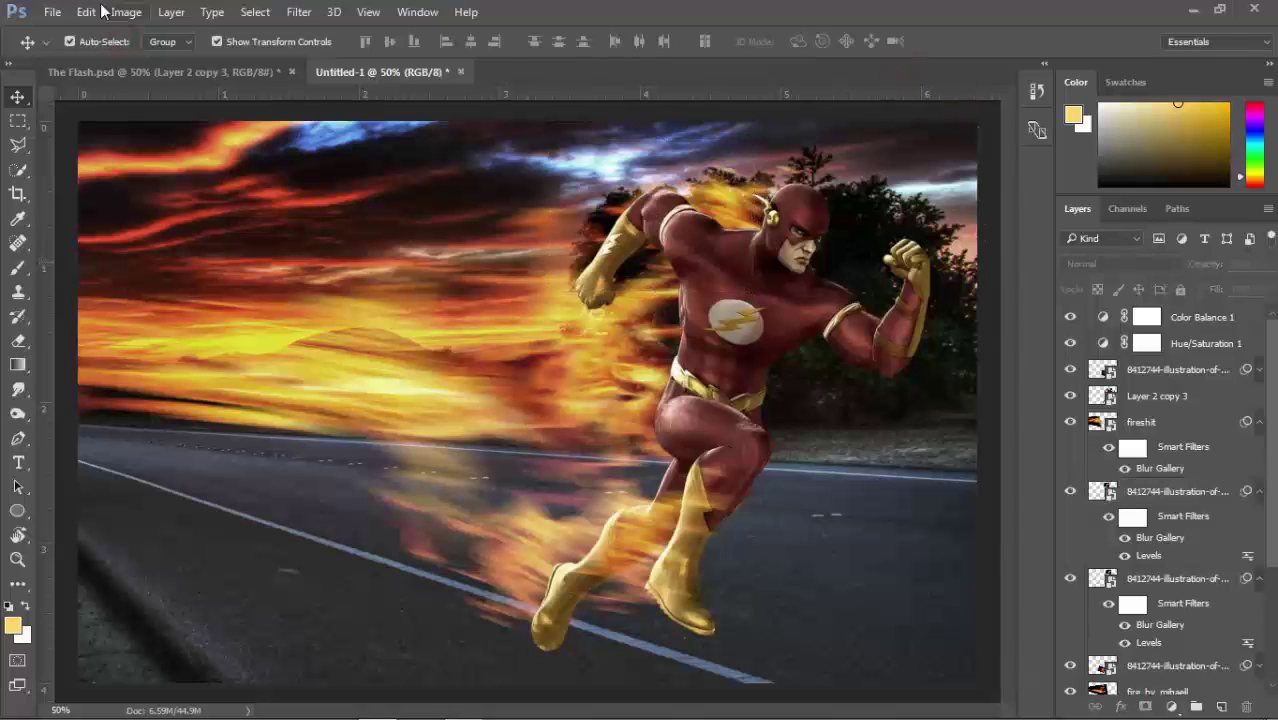
left_click(52, 12)
left_click(137, 371)
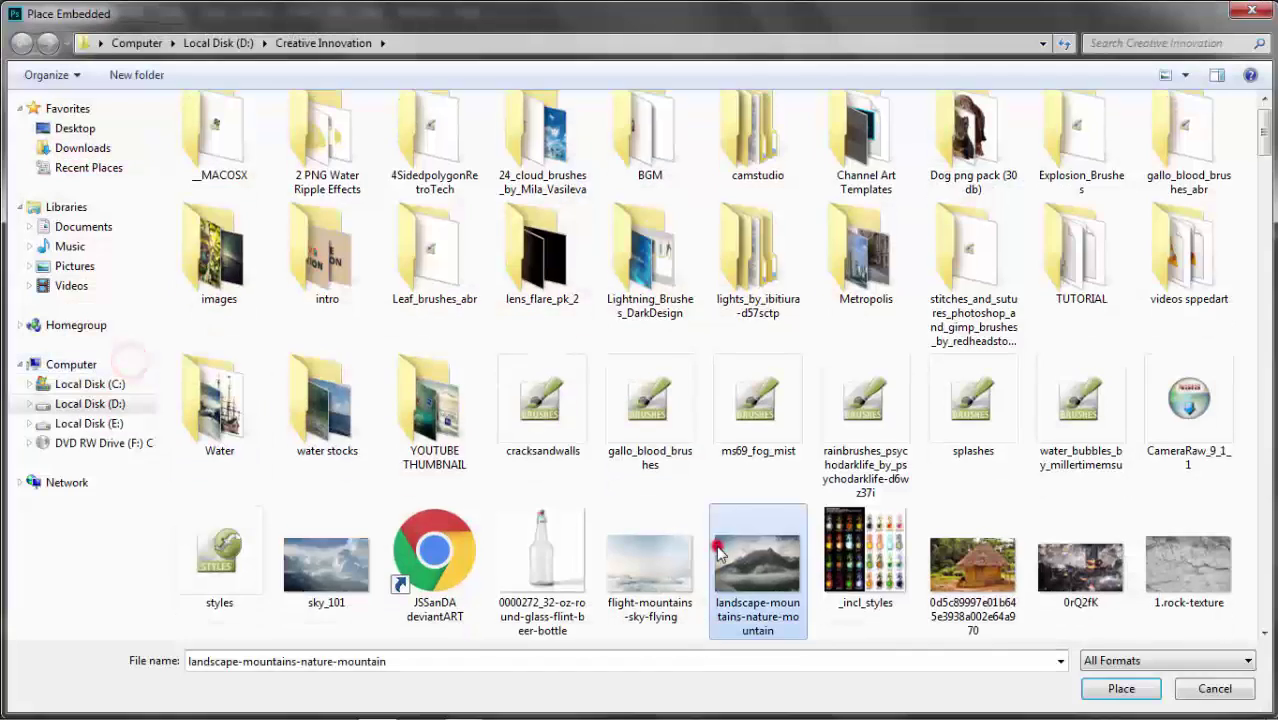
scroll(718, 550, "down", 5)
scroll(718, 550, "down", 5)
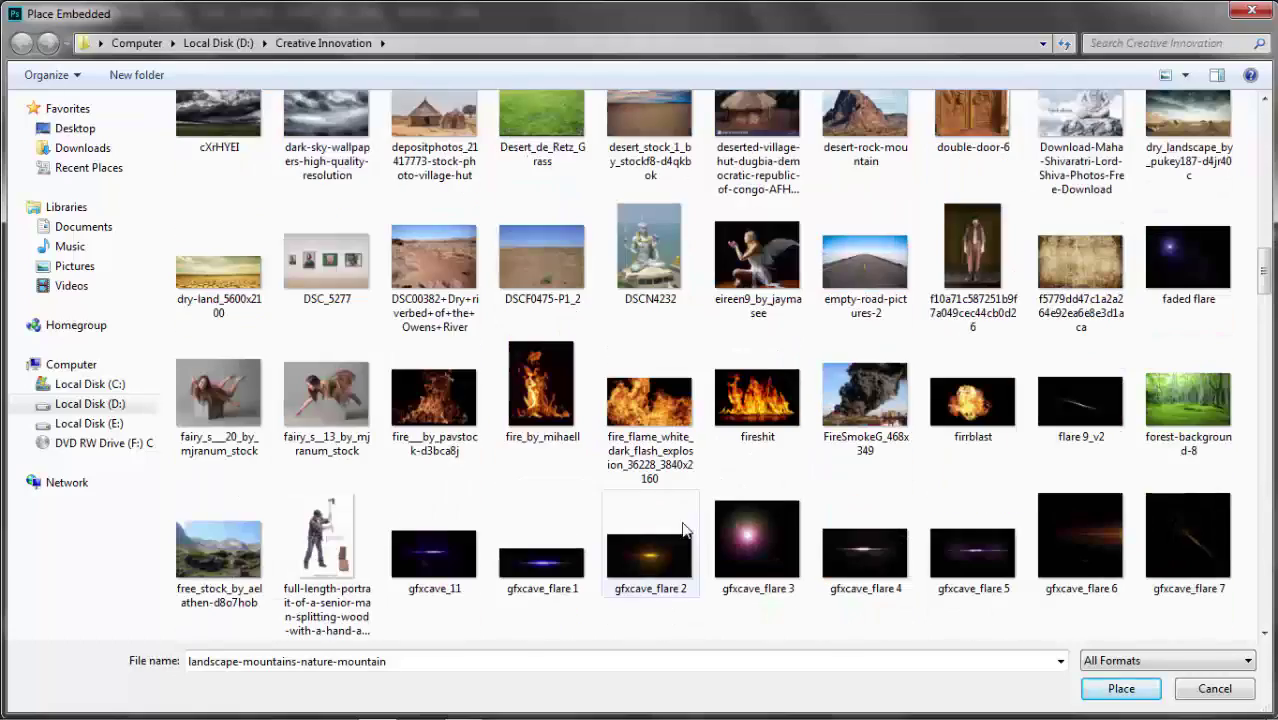
double_click(533, 428)
- Rotate the fire 90° counter-clockwise, set it to Screen blend mode, and apply Levels
left_click(86, 12)
mouse_move(148, 382)
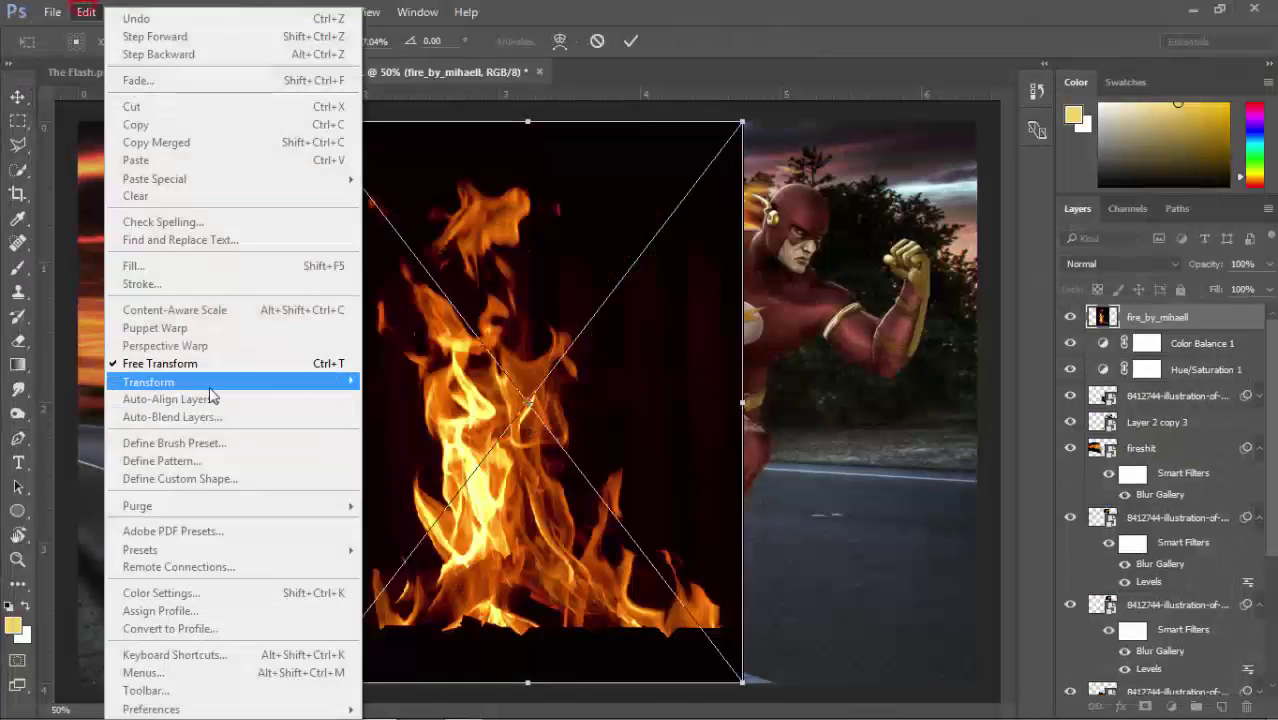
left_click(425, 558)
left_click(1120, 264)
left_click(1090, 390)
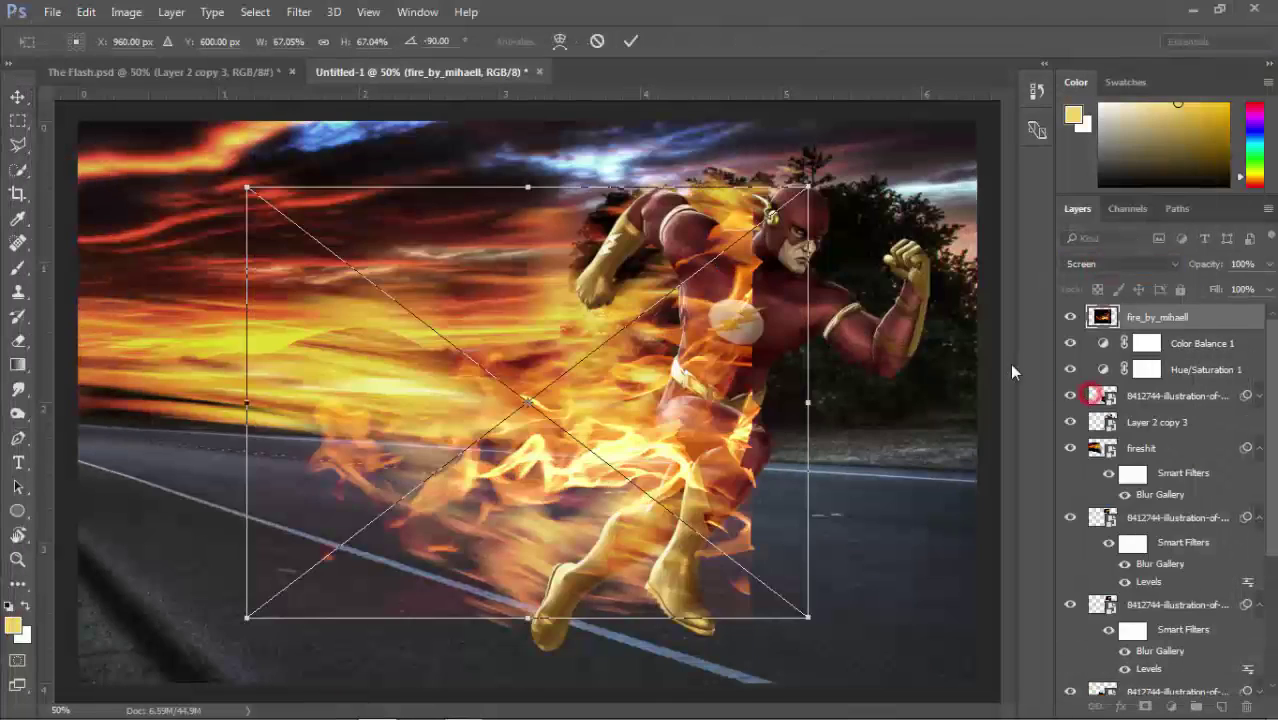
key("Return")
key("ctrl+l")
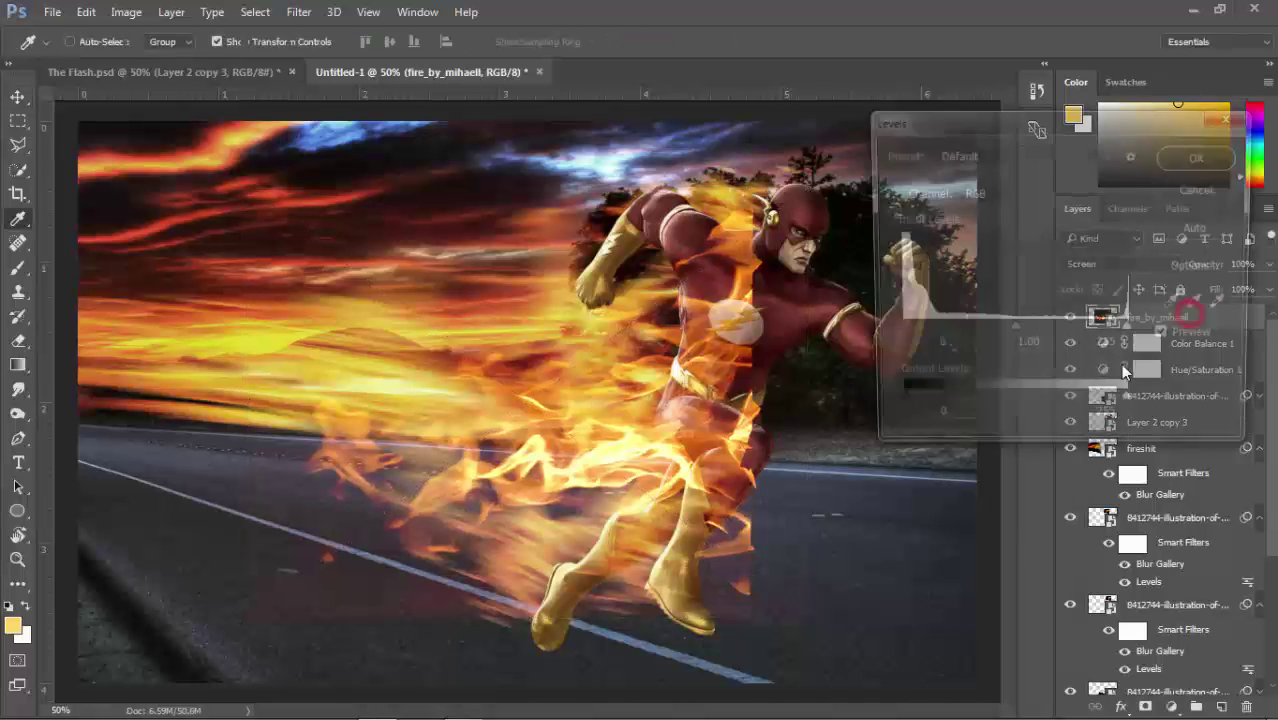
key("Return")
- Move the fire left behind the Flash and scale it down
key("v")
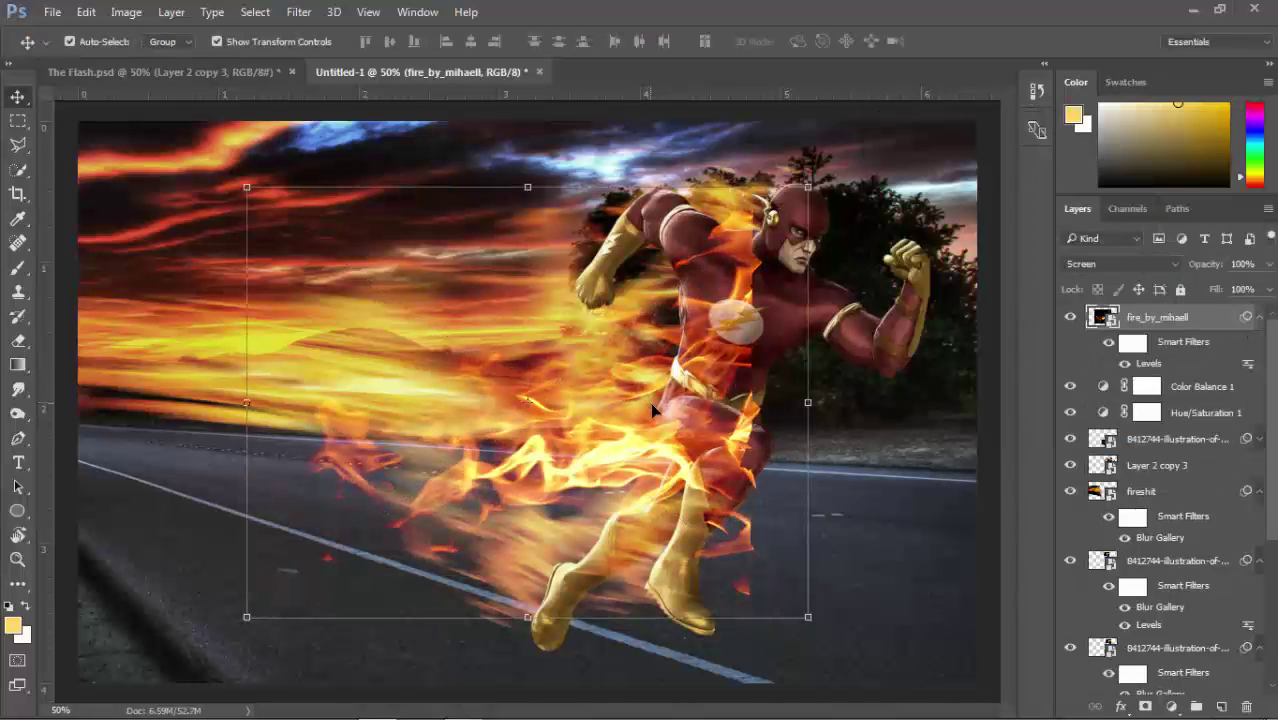
mouse_move(592, 430)
left_mouse_down()
mouse_move(294, 448)
mouse_move(314, 420)
left_mouse_up()
key("ctrl+t")
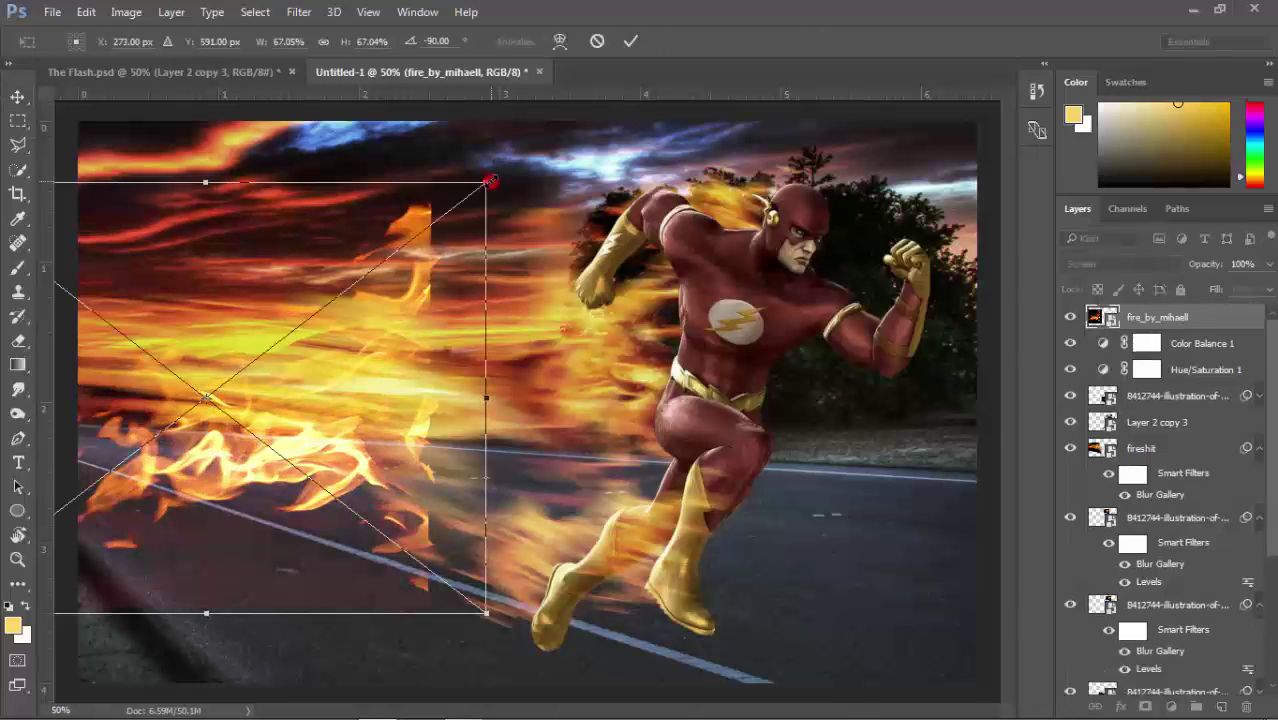
left_click_drag(486, 183, 413, 238)
key("Return")
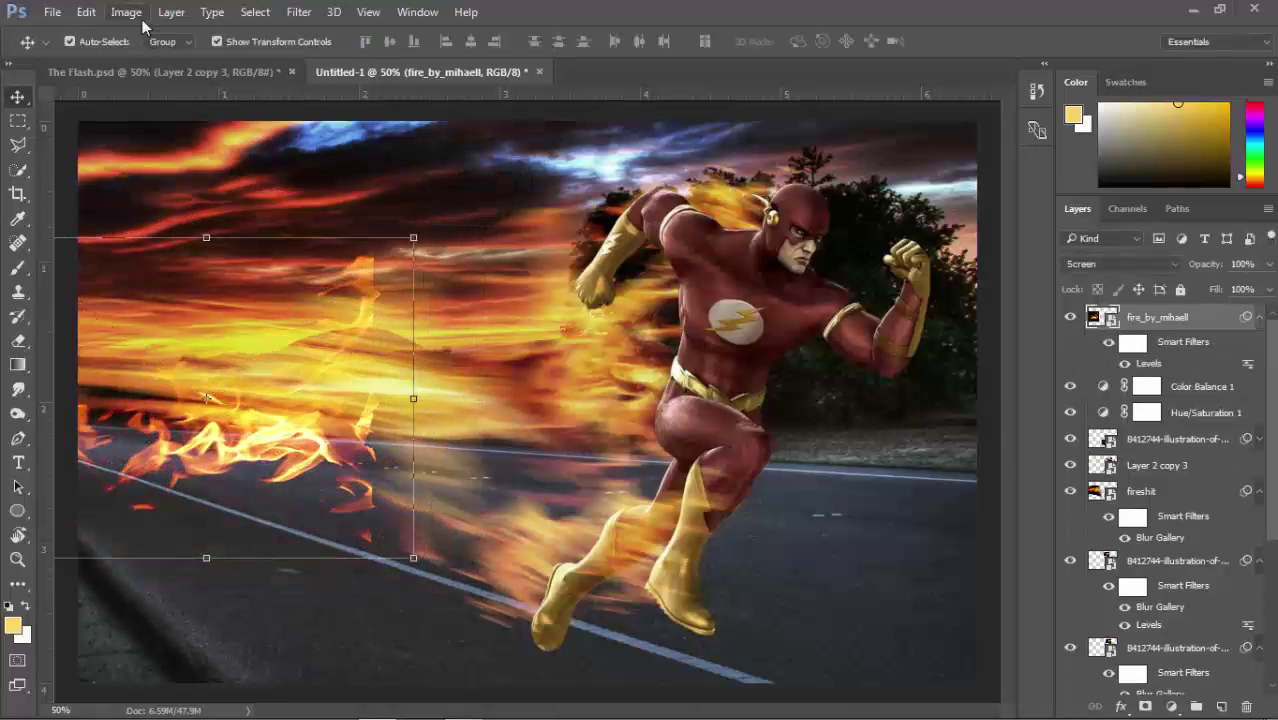
- Perspective-distort the fire into a streak tapering leftward behind the Flash
left_click(86, 12)
left_click(430, 541)
key("ctrl+minus")
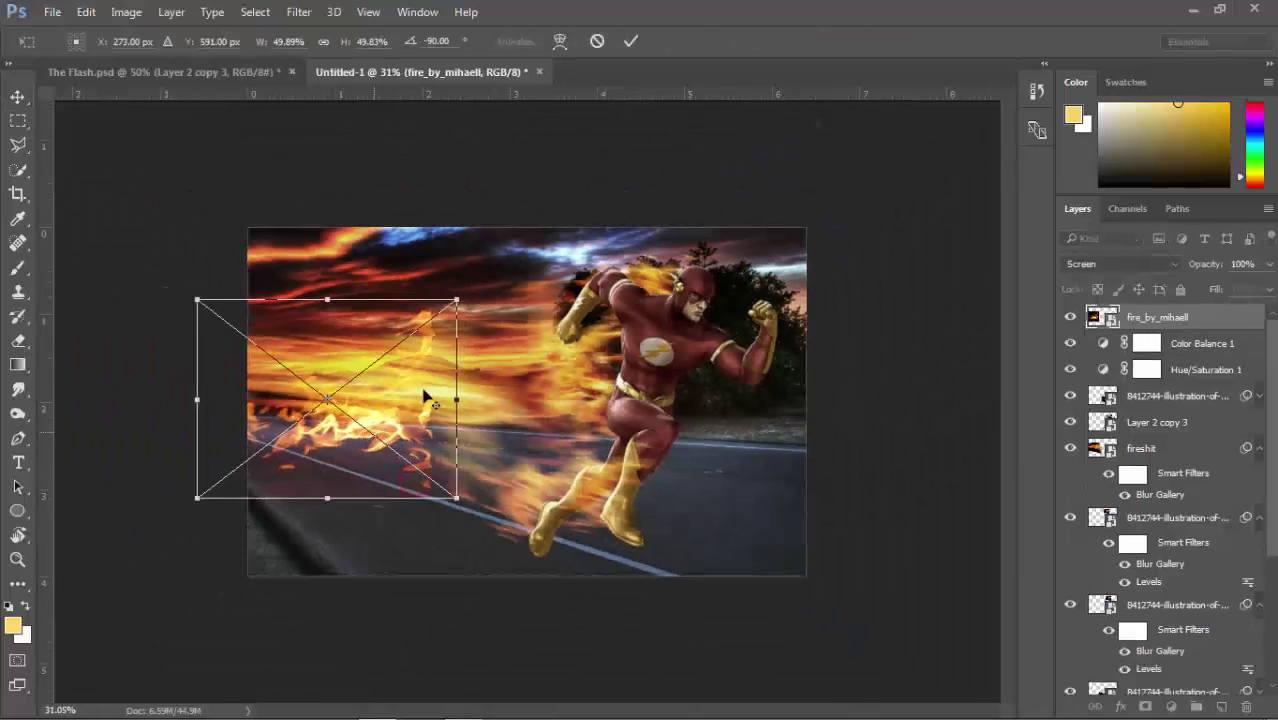
left_click_drag(456, 299, 456, 243)
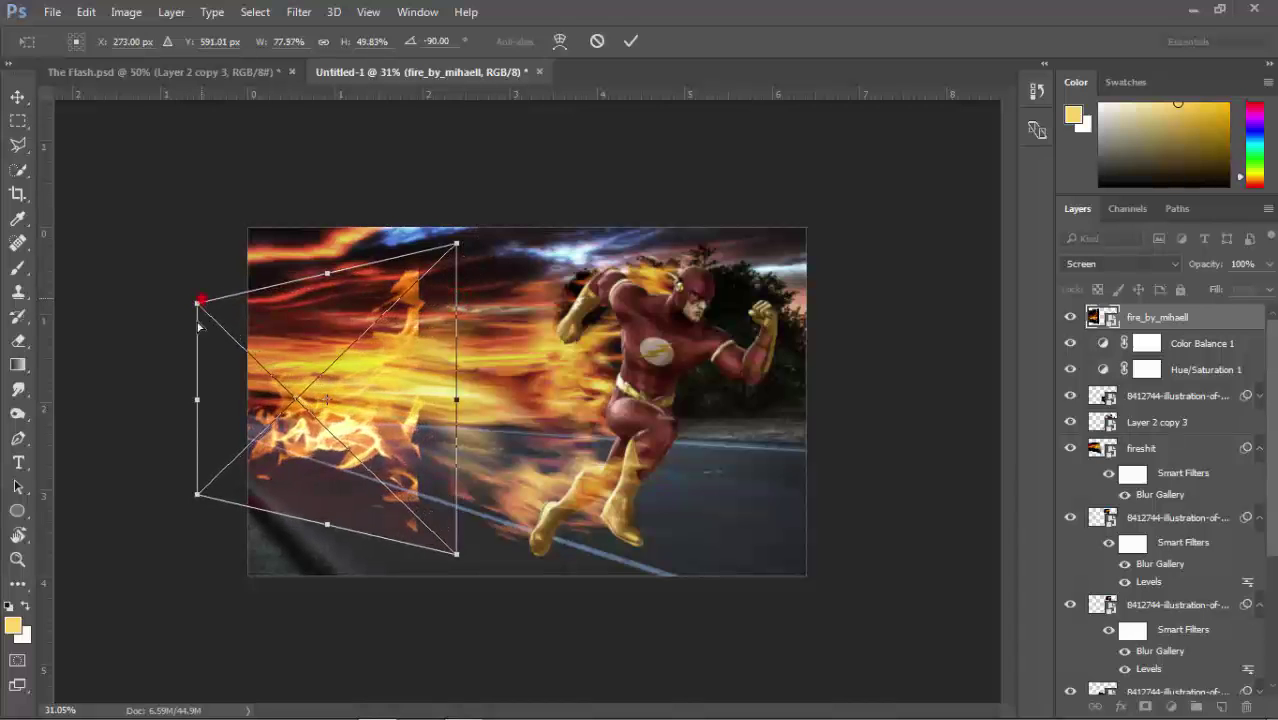
left_click_drag(197, 299, 197, 352)
left_click_drag(355, 394, 400, 358)
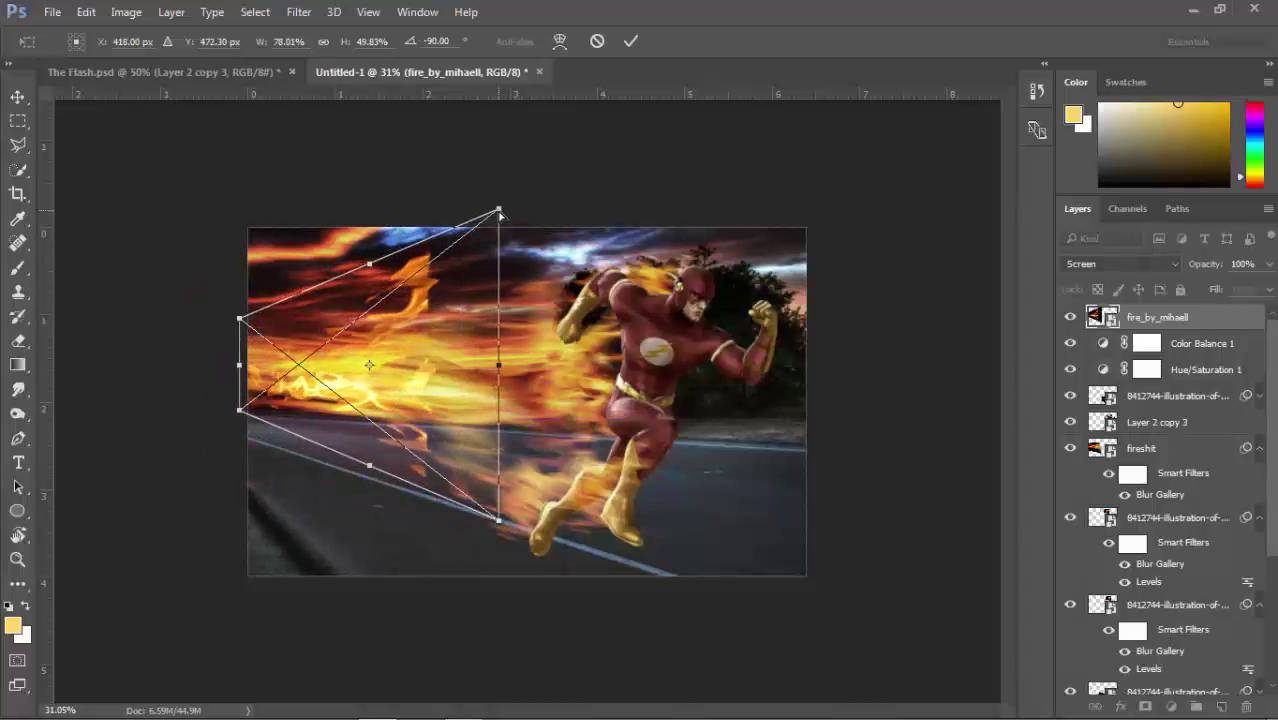
left_click_drag(505, 213, 505, 276)
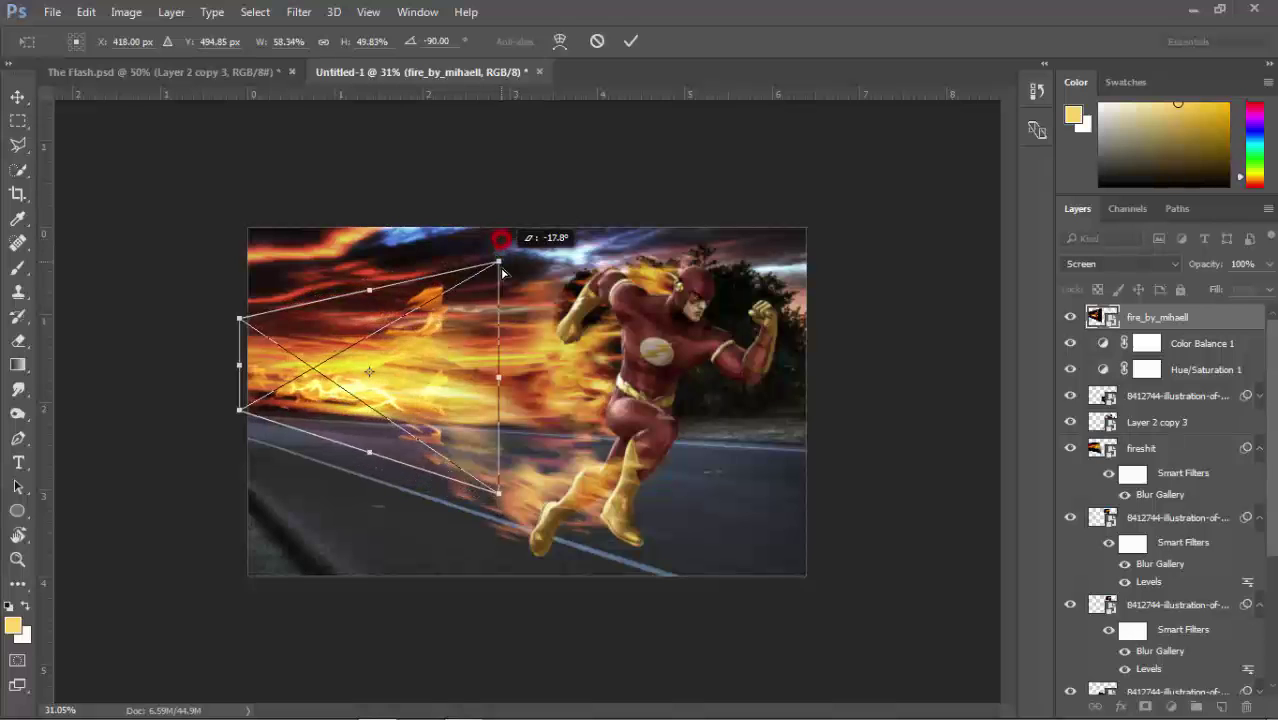
left_click_drag(244, 326, 242, 320)
key("Return")
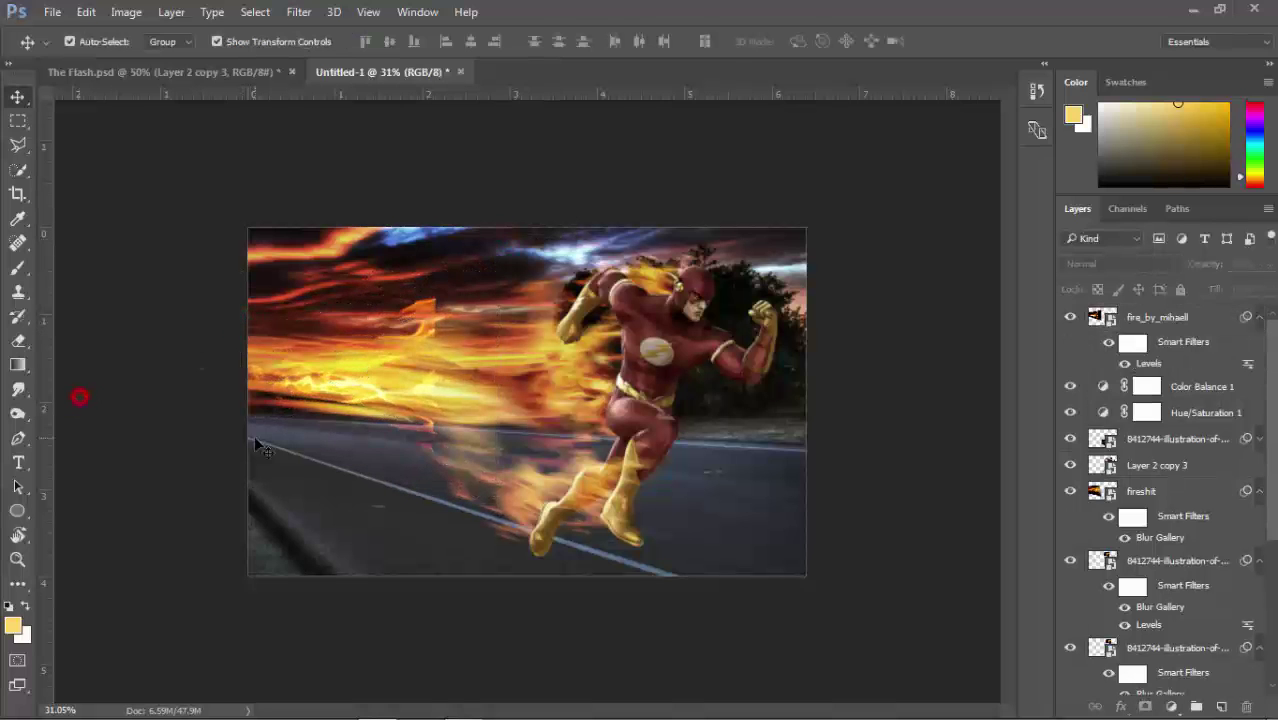
scroll(340, 372, "up", 1)
left_click_drag(340, 372, 301, 396)
- Apply a Path Blur to the flames with the path stretched far left and Speed 111%
left_click(299, 11)
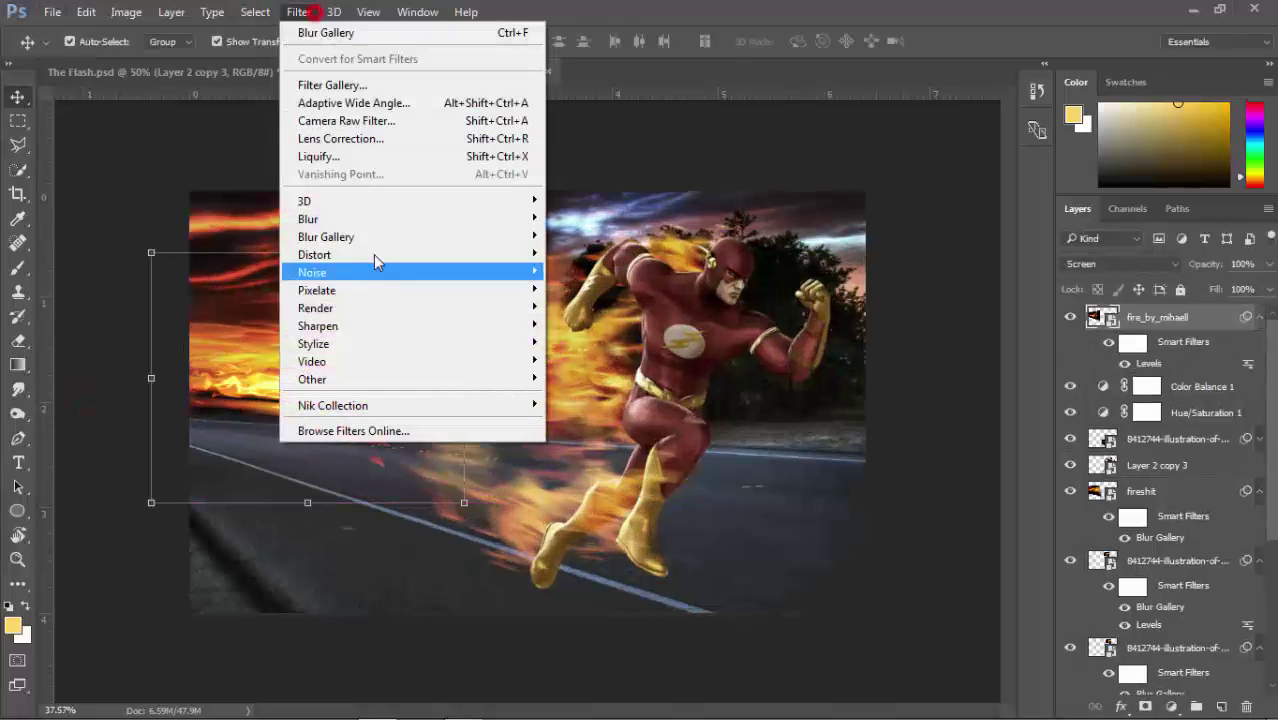
mouse_move(326, 237)
left_click(585, 290)
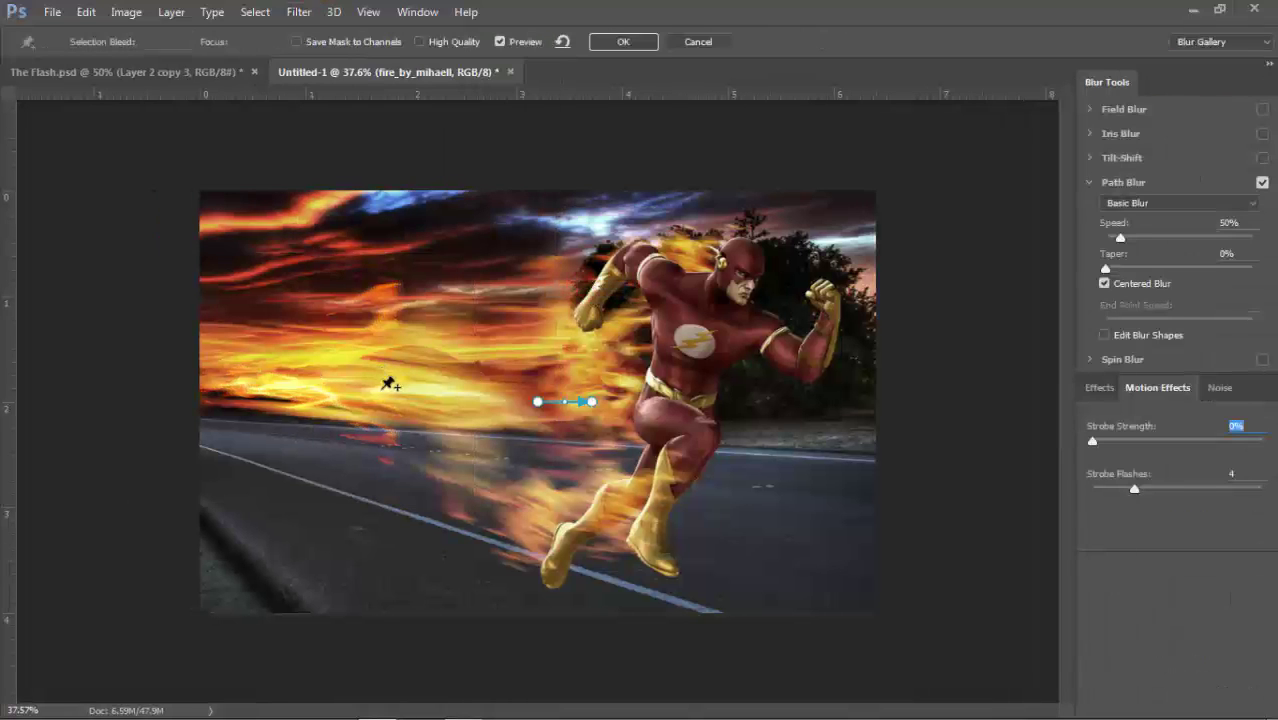
left_click_drag(538, 401, 174, 381)
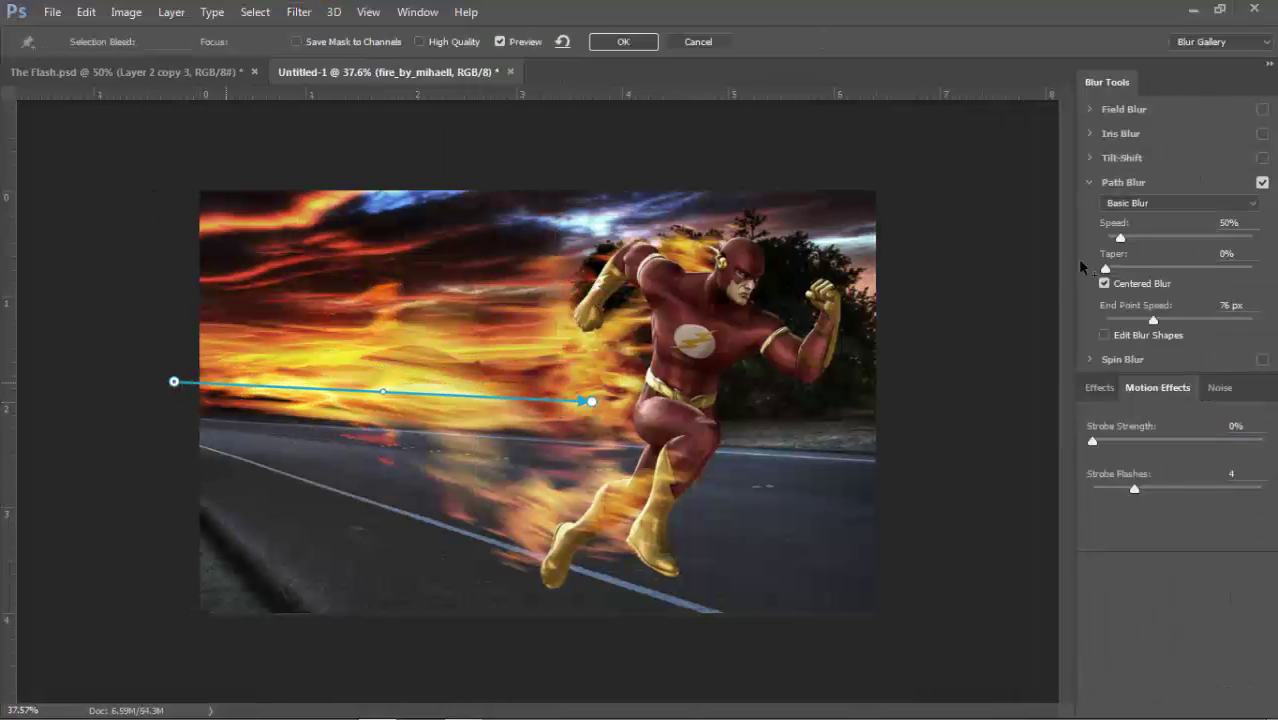
left_click_drag(1135, 240, 1139, 238)
left_click(617, 42)
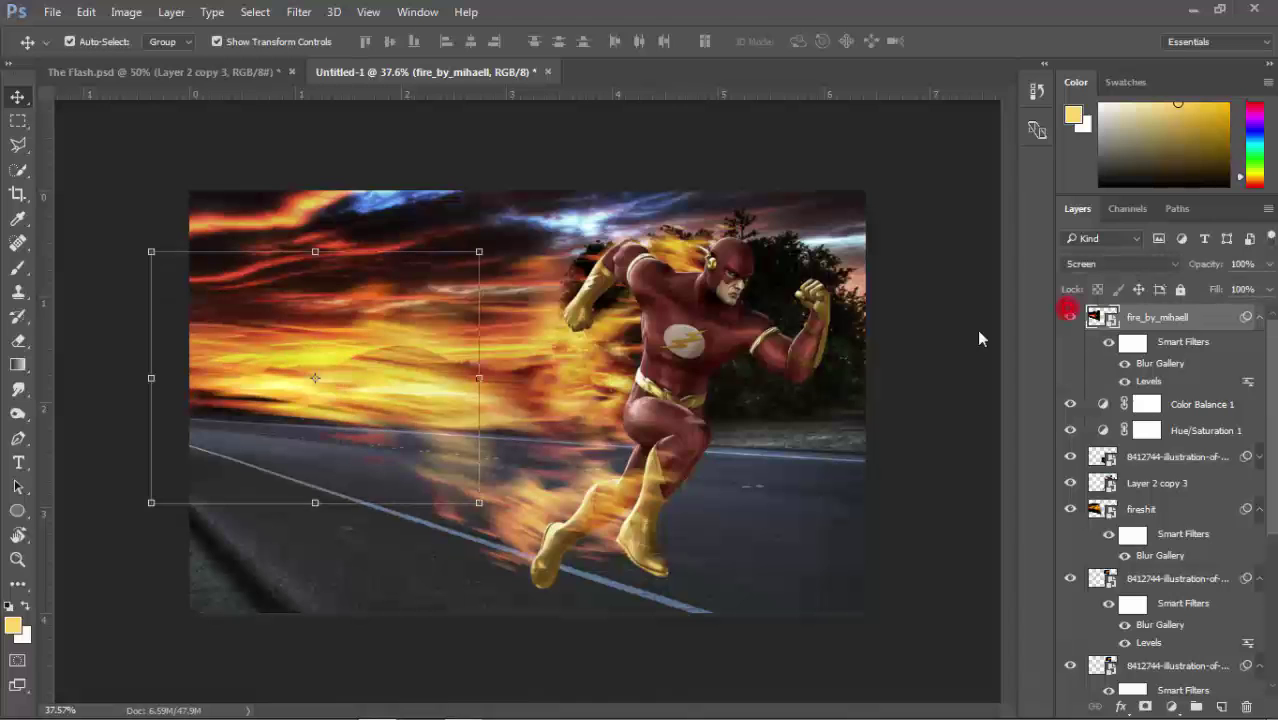
- Duplicate the fire trail and squeeze the copy into a low streak on the road
left_click_drag(360, 335, 462, 444)
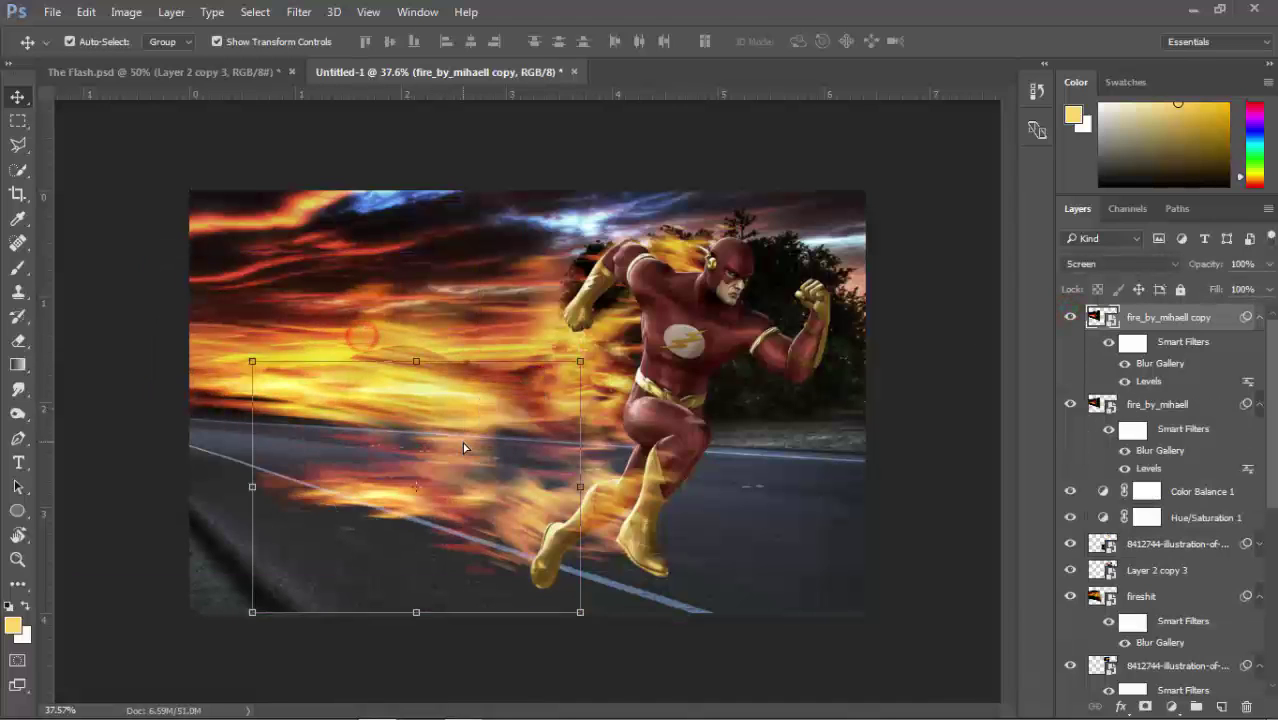
key("ctrl+t")
left_click_drag(419, 361, 471, 506)
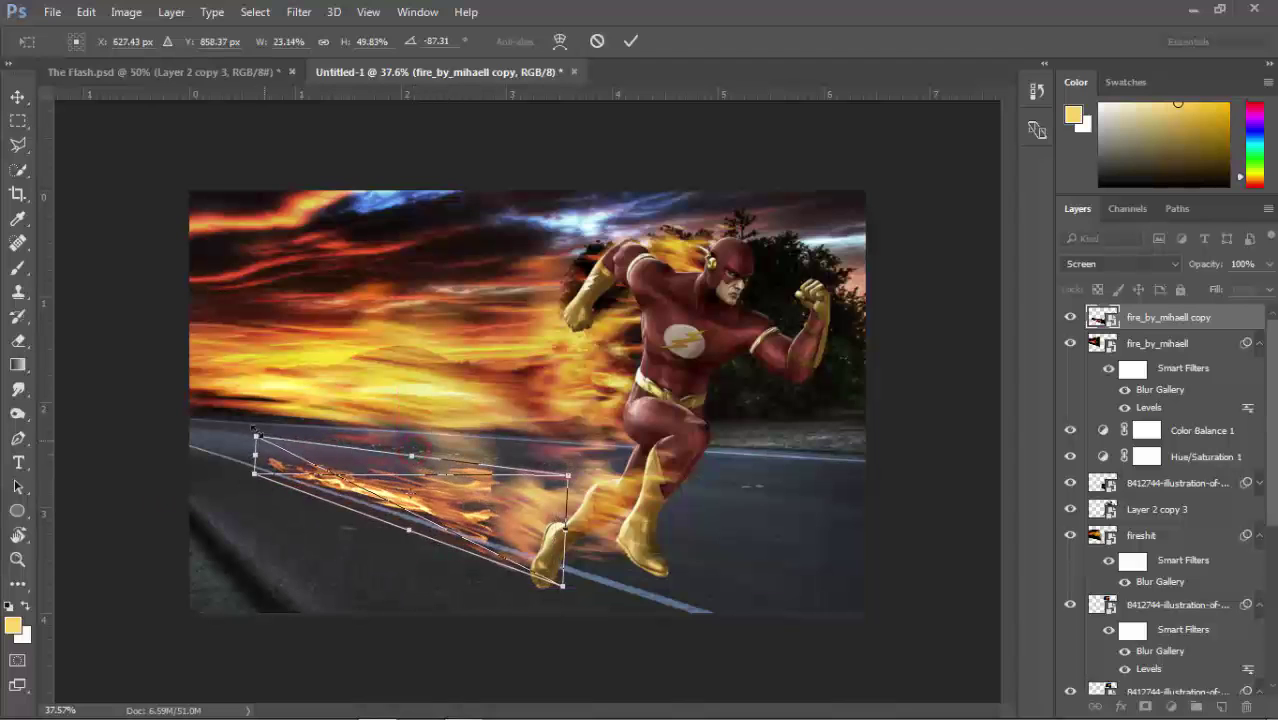
left_click_drag(413, 451, 257, 420)
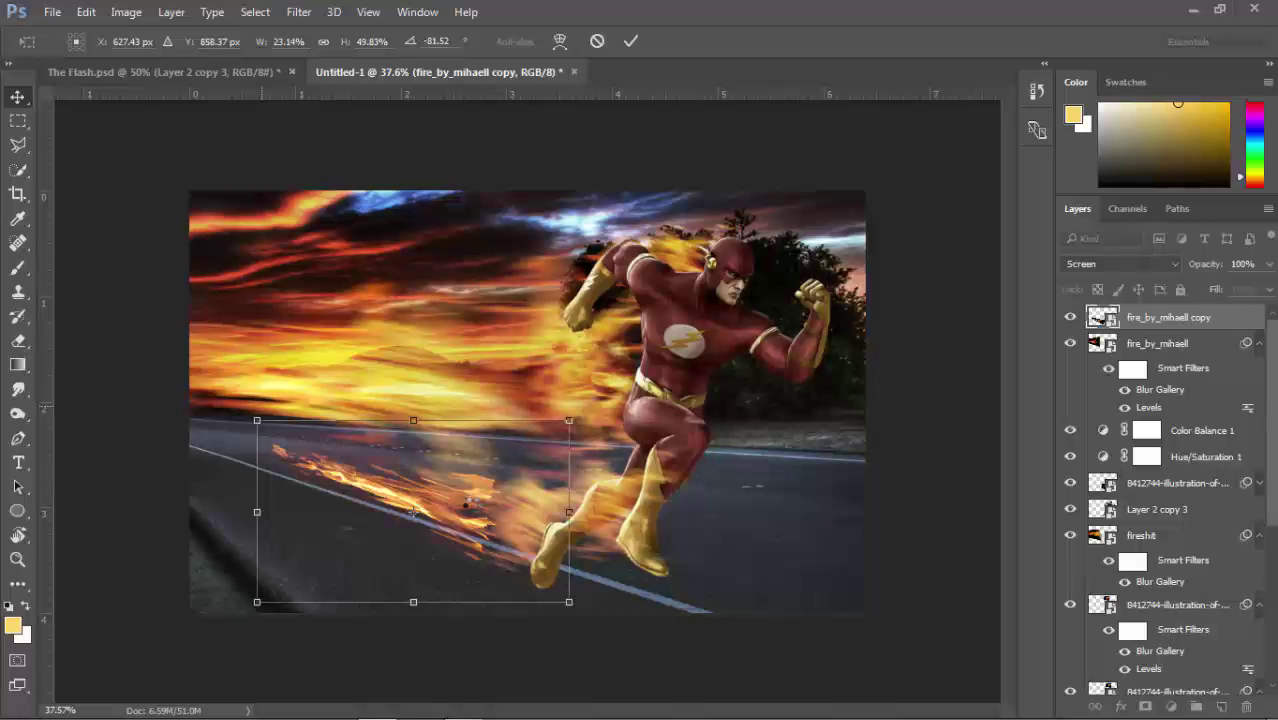
key("Return")
left_click_drag(470, 525, 476, 515)
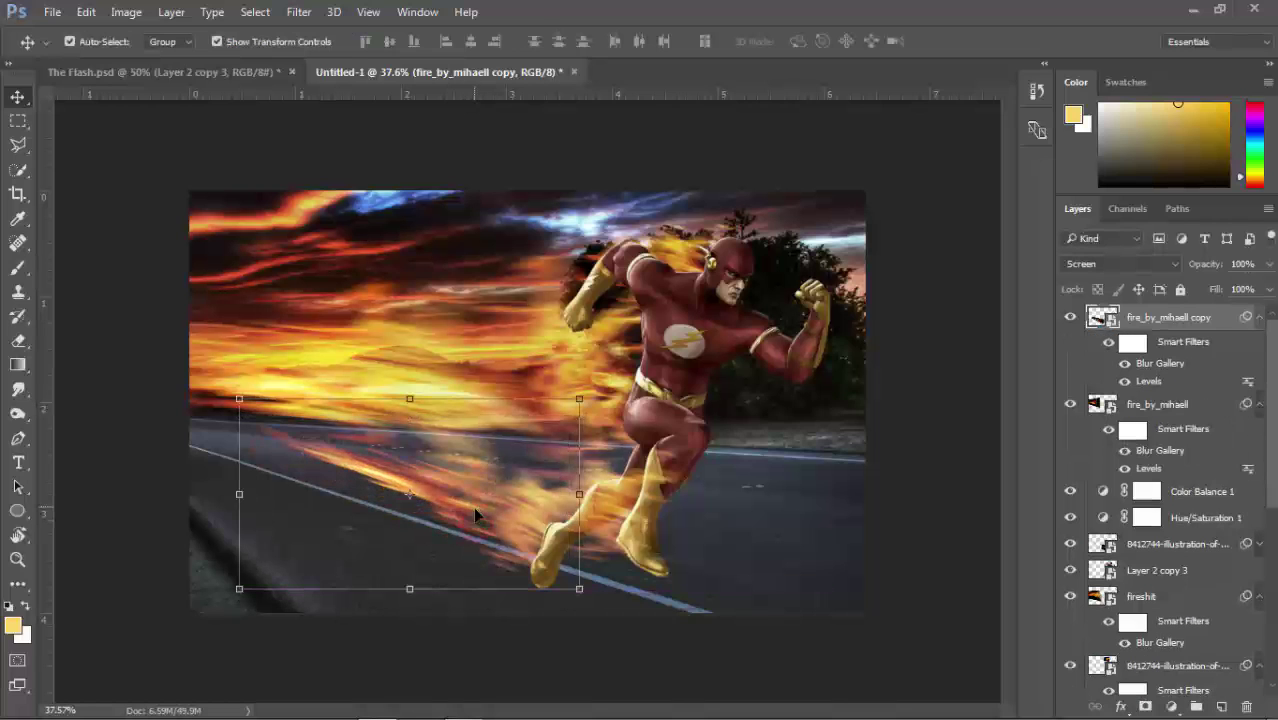
- Warp the fire copy so it bends along the road
left_click(86, 12)
left_click(390, 497)
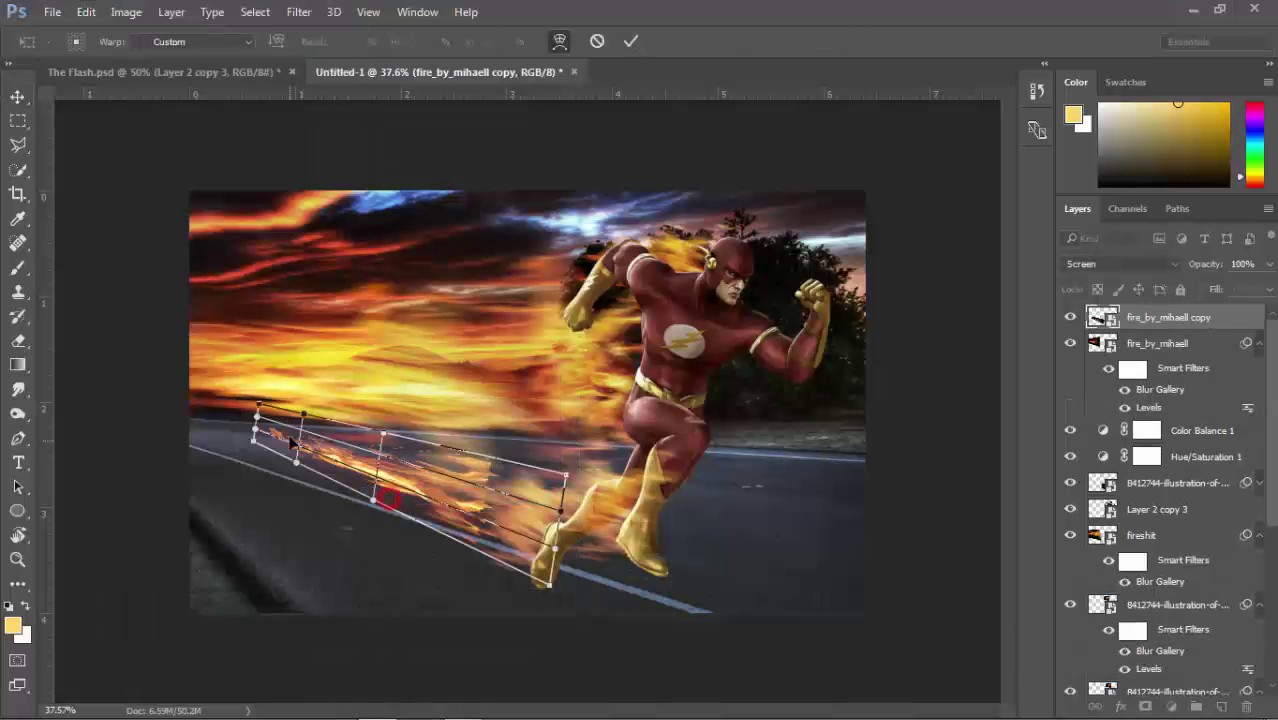
left_click_drag(288, 436, 281, 442)
left_click(18, 97)
key("Return")
- Rasterize the fire copy, warp its grid further outward, and commit
right_click(1114, 320)
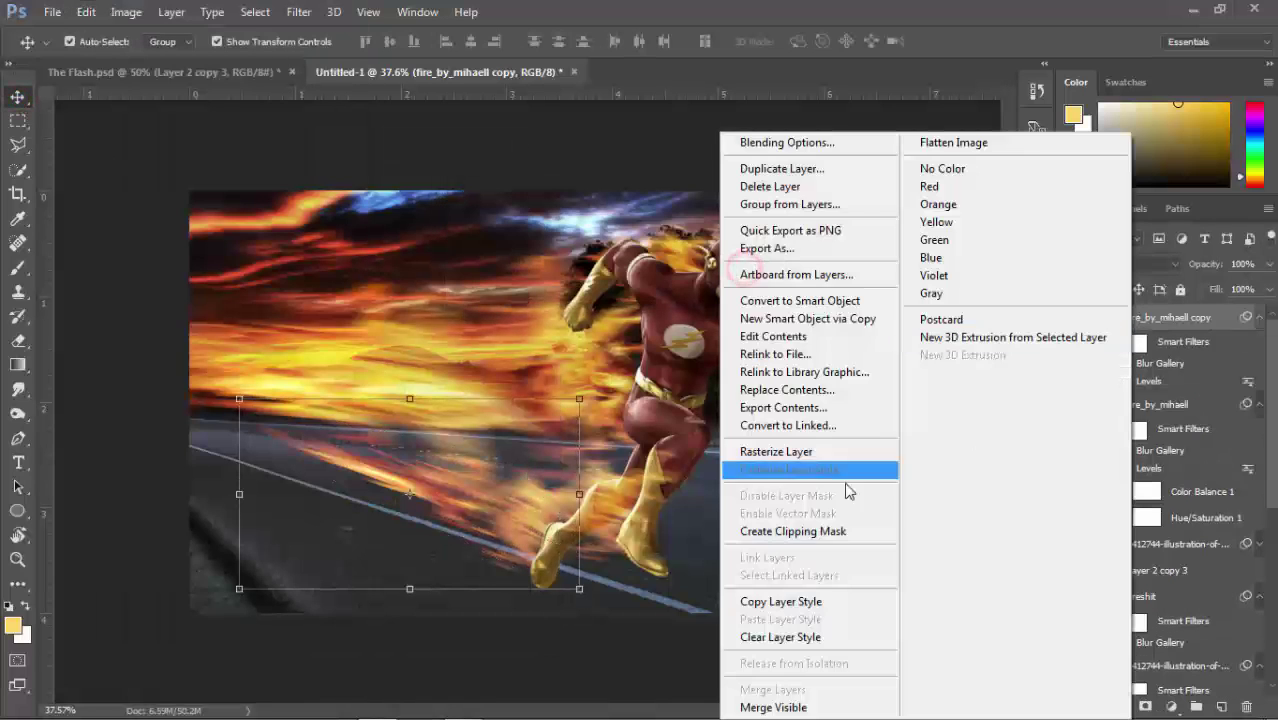
left_click(803, 462)
left_click(86, 12)
left_click(390, 490)
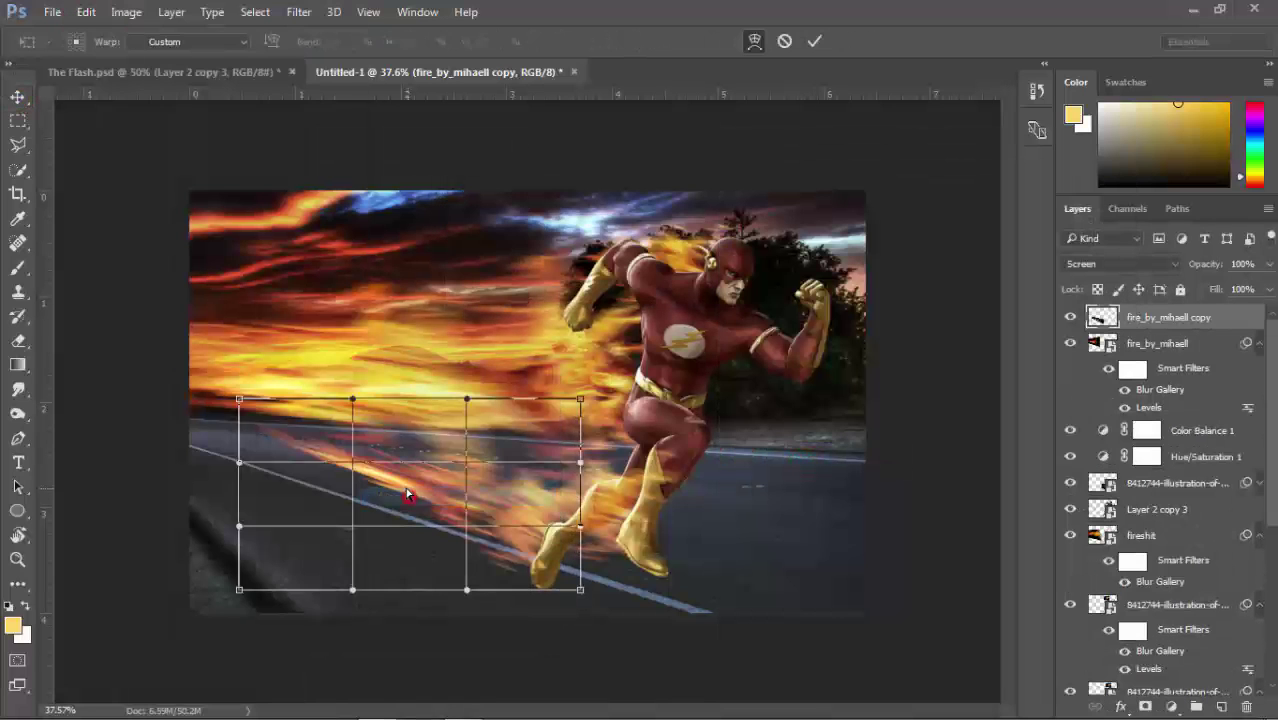
mouse_move(308, 448)
left_mouse_down()
mouse_move(235, 433)
mouse_move(158, 387)
left_mouse_up()
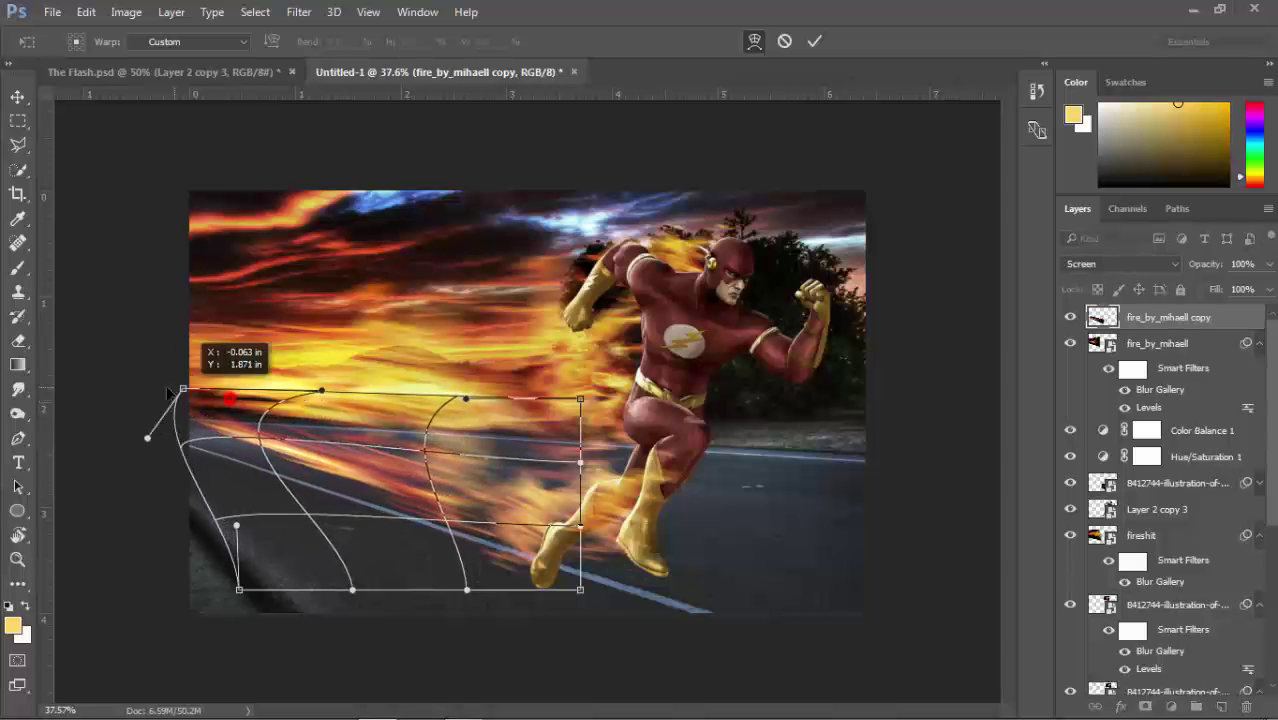
mouse_move(385, 477)
left_mouse_down()
mouse_move(499, 508)
mouse_move(188, 410)
mouse_move(169, 431)
left_mouse_up()
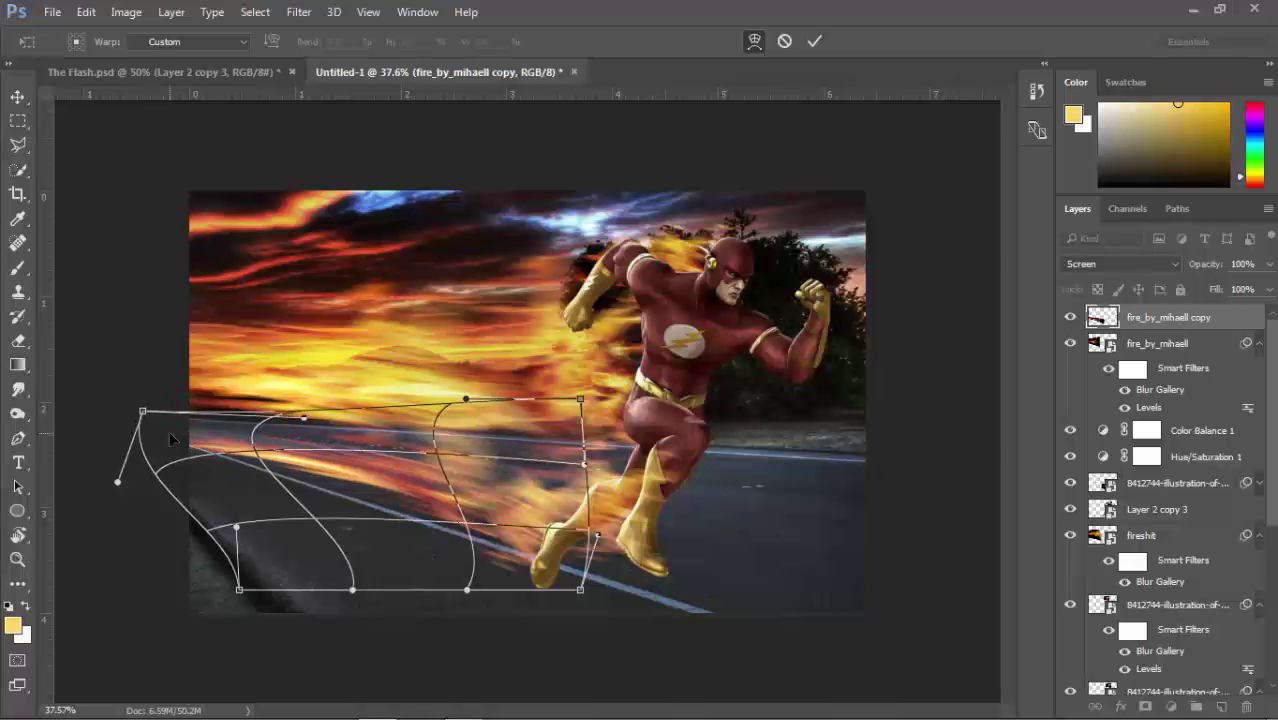
key("Return")
left_click(146, 319)
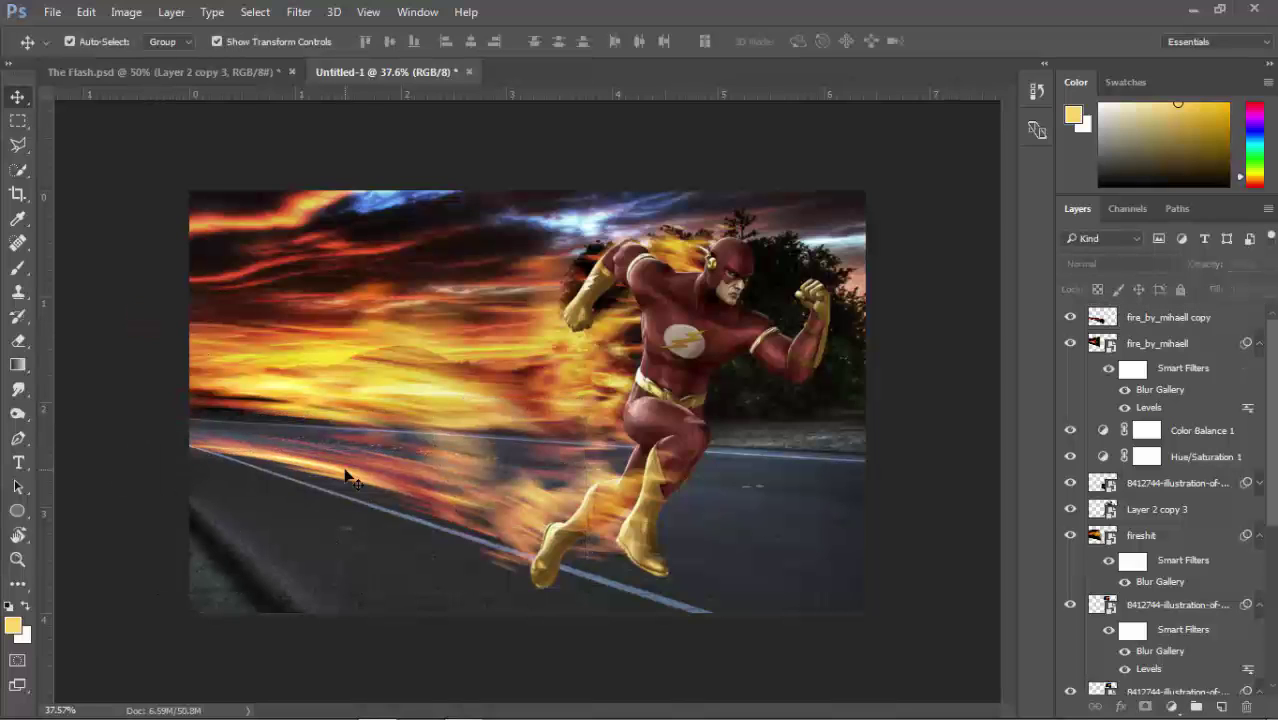
- Rename the Layer 2 copy 3 layer to 'flash'
left_click(1180, 512)
left_click(1070, 509)
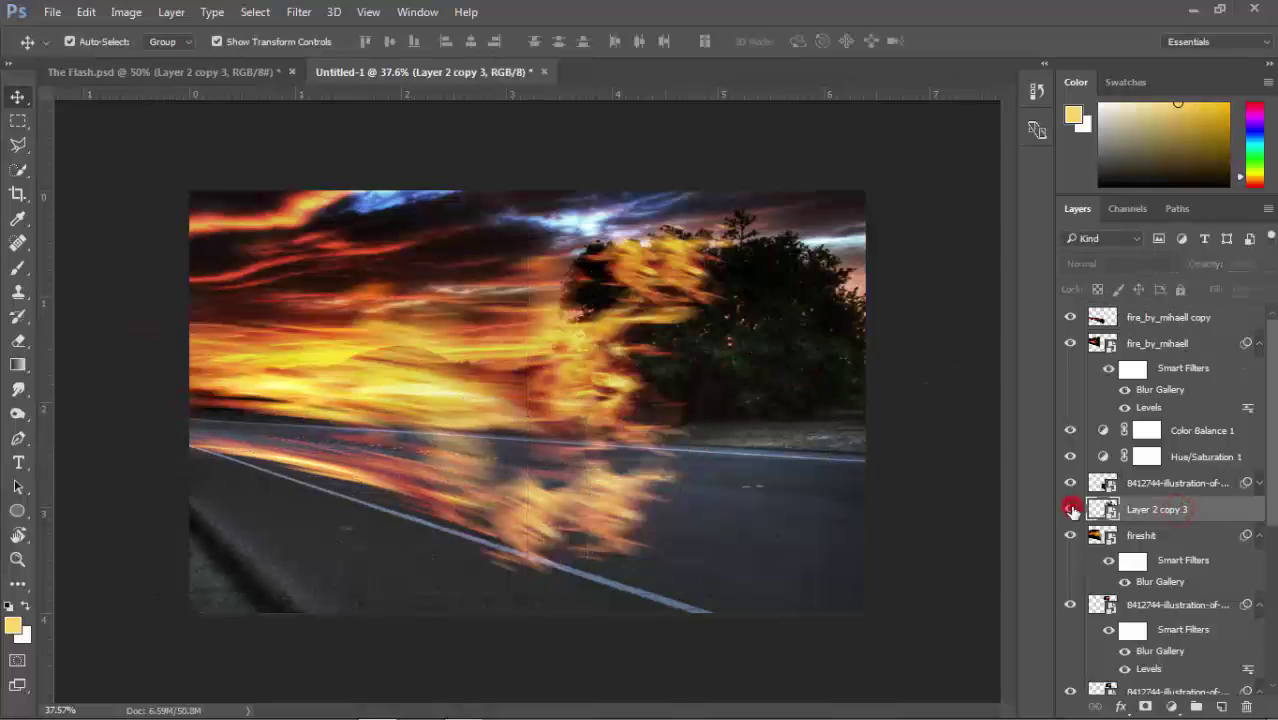
double_click(1158, 509)
type("flash")
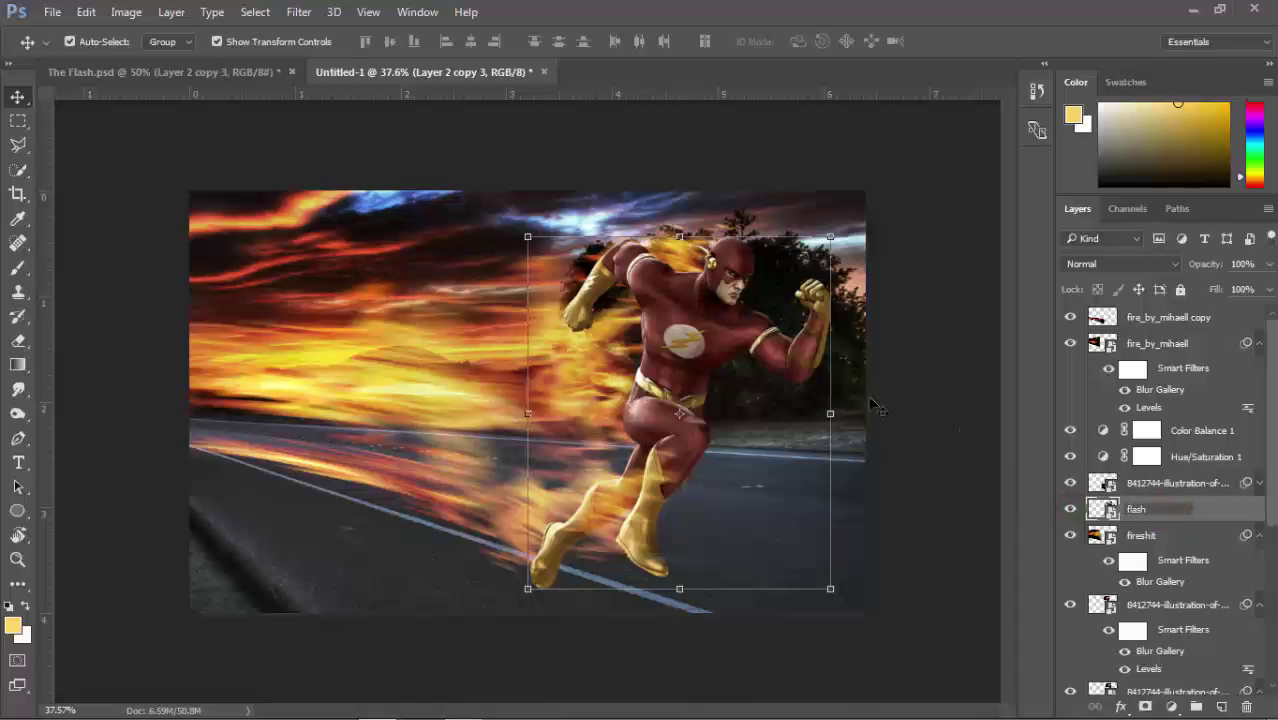
key("Return")
left_click(1070, 483)
- Move the 8412744 flame layer around the Flash's legs, then duplicate the flash layer
key("ctrl+plus")
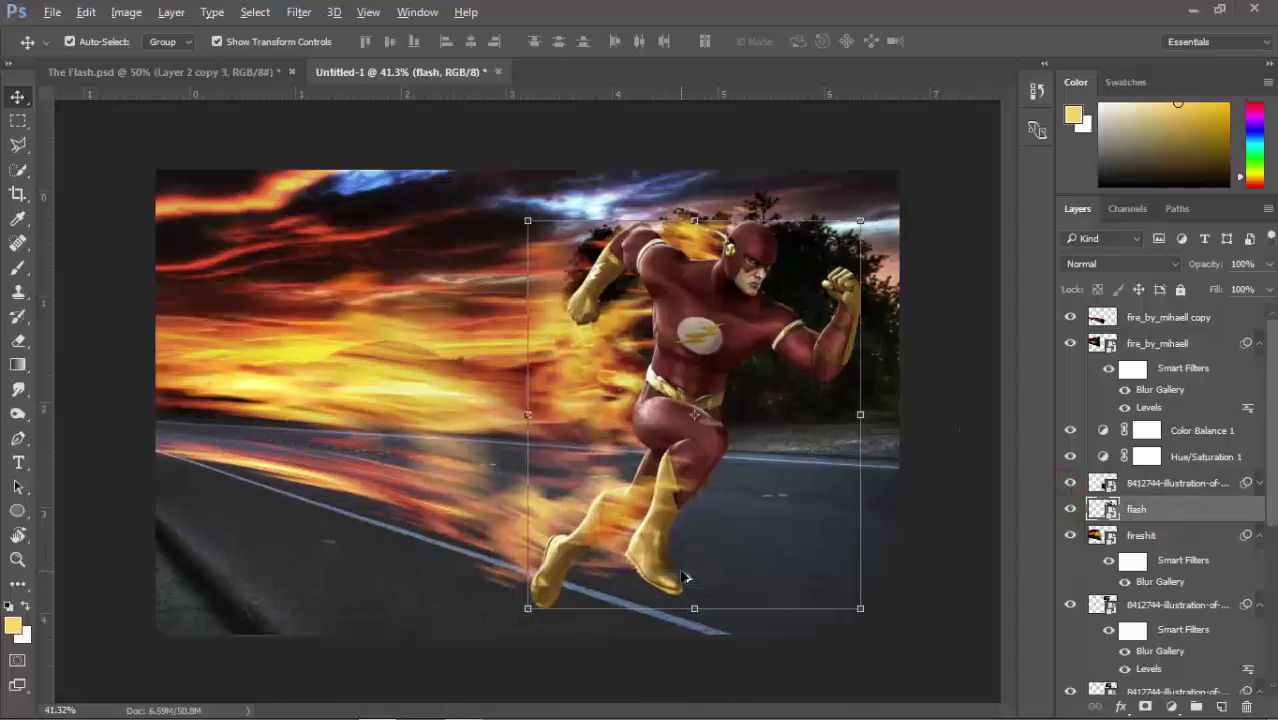
scroll(684, 577, "up", 3)
left_click(1172, 483)
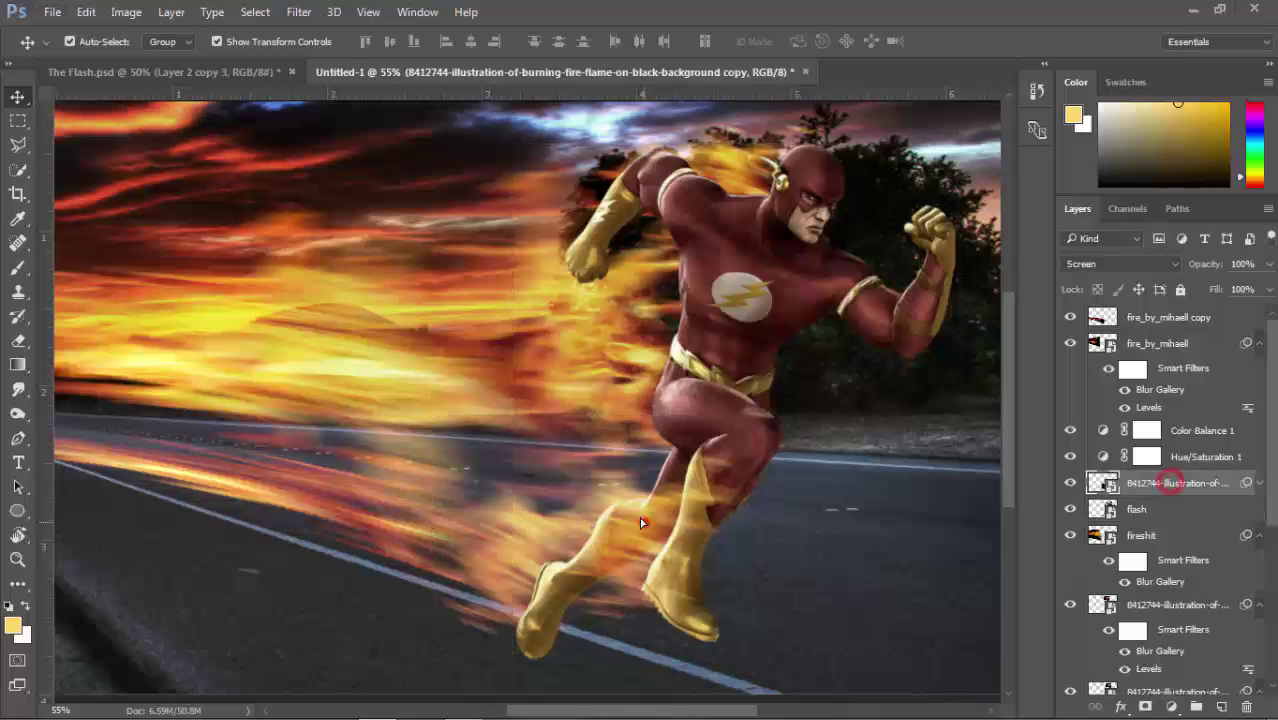
left_click_drag(700, 470, 645, 515)
key("ctrl+minus")
scroll(787, 520, "down", 2)
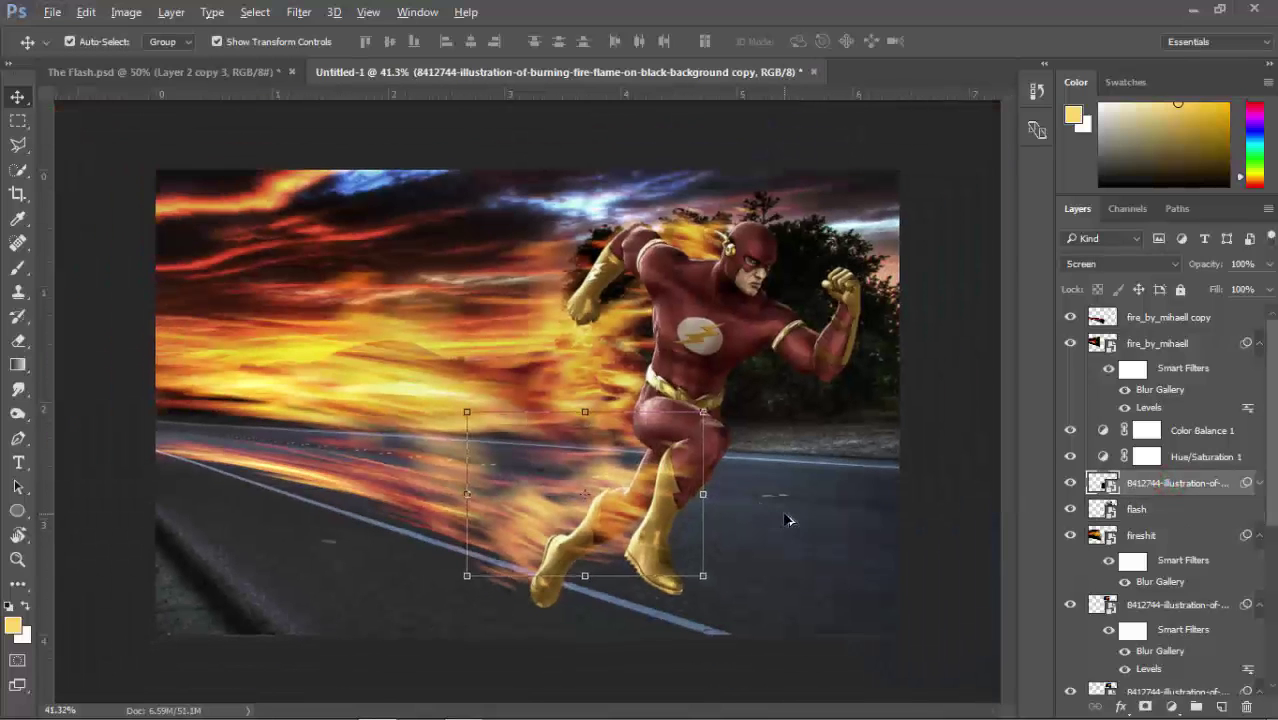
left_click(929, 501)
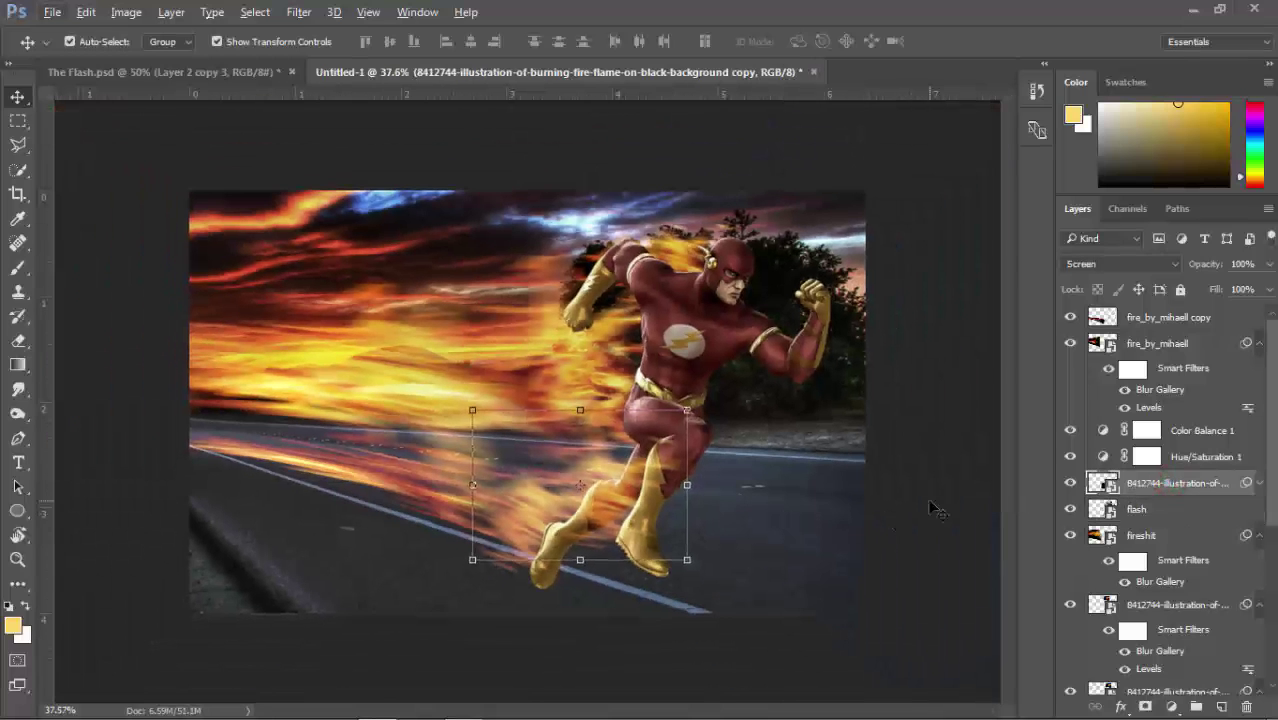
left_click(668, 365)
key("ctrl+j")
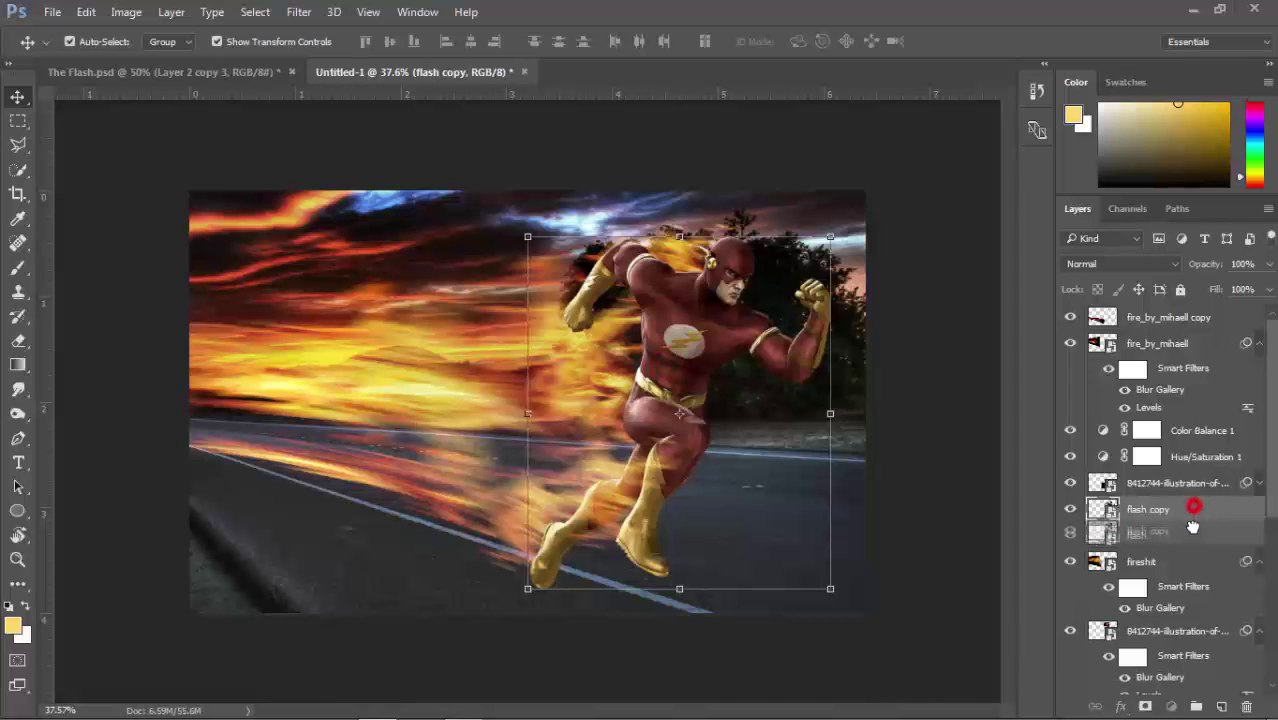
- Path-blur the flash copy at 57% speed, path running from the torso toward the fire trail
left_click(295, 11)
left_click(585, 288)
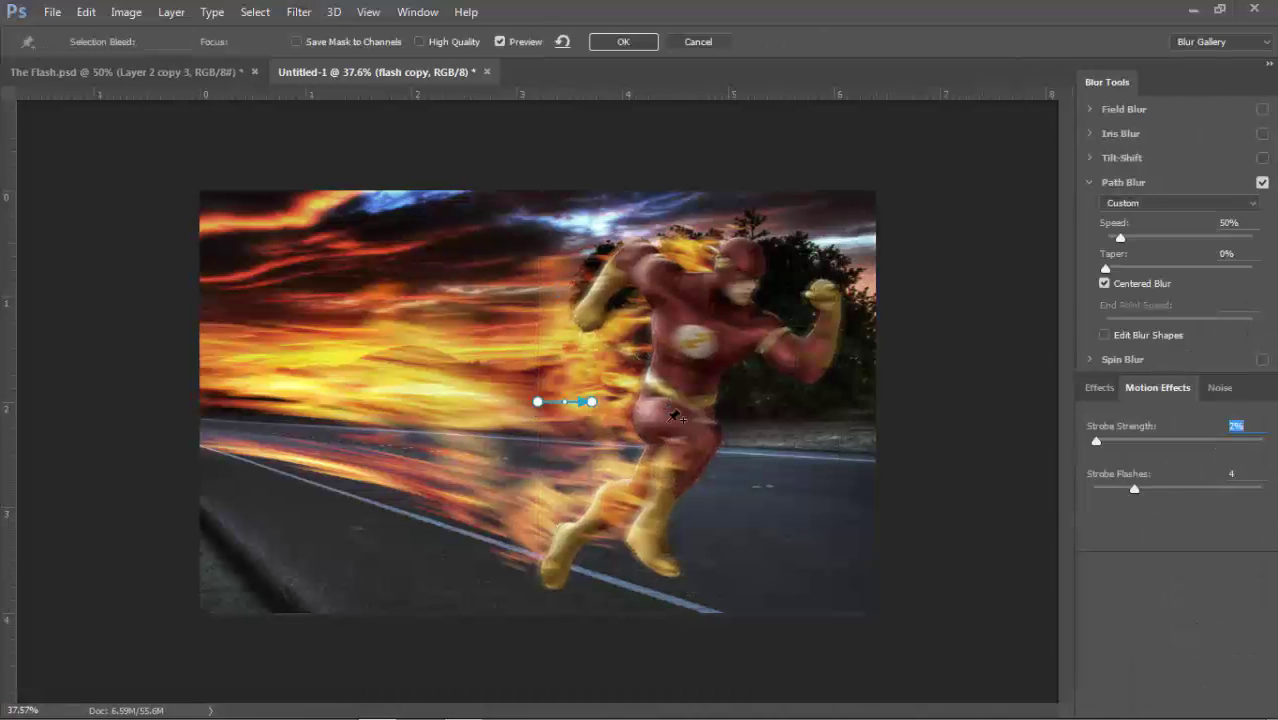
left_click_drag(592, 402, 678, 392)
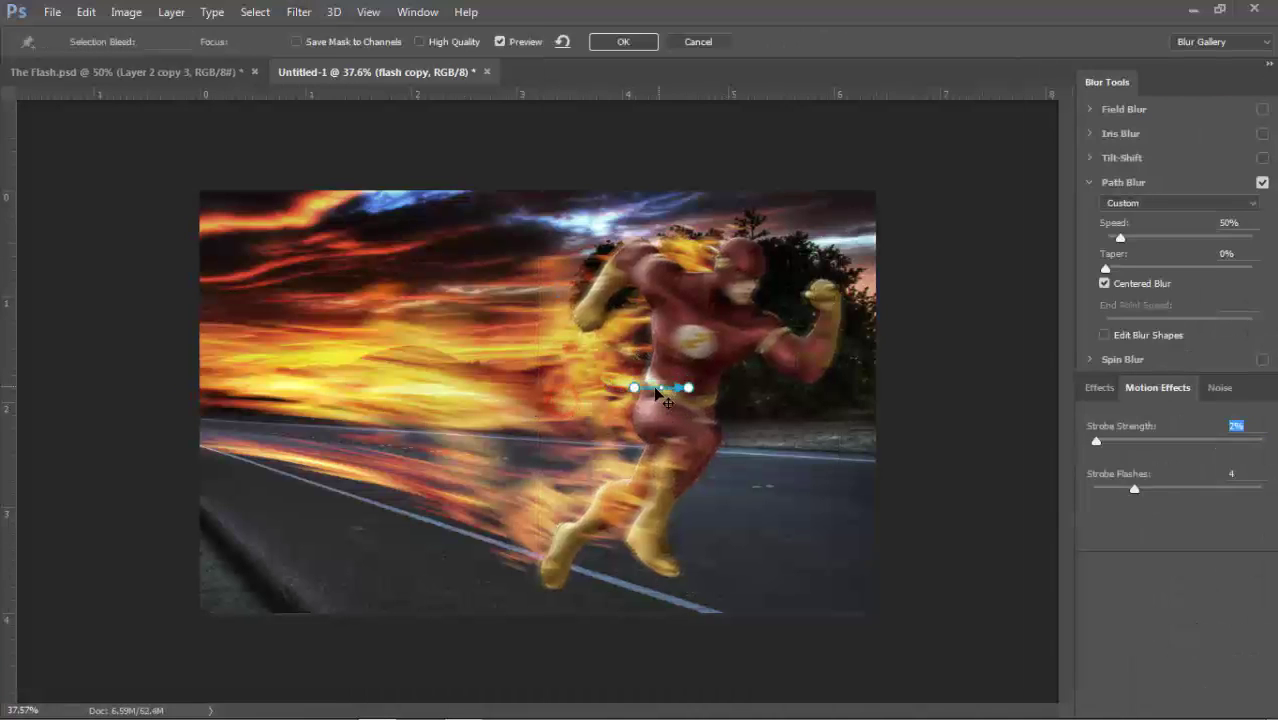
mouse_move(538, 402)
left_mouse_down()
mouse_move(620, 392)
mouse_move(586, 381)
left_mouse_up()
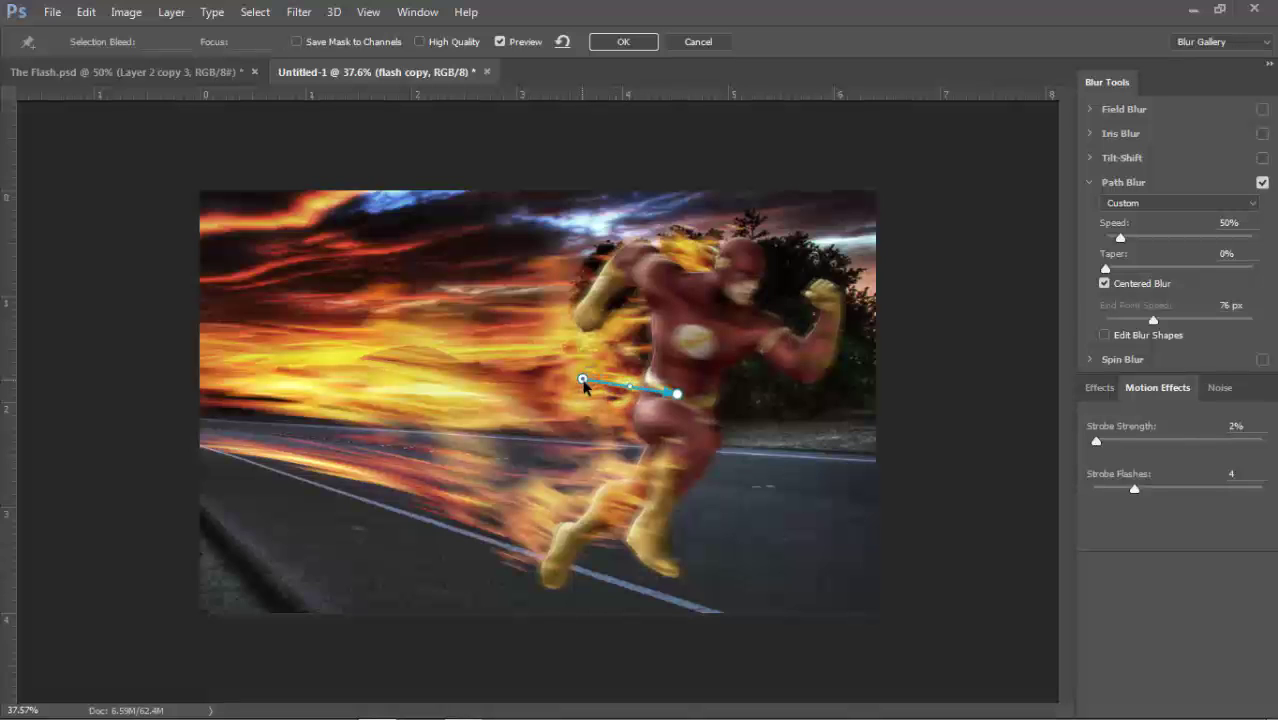
left_click_drag(1122, 240, 1131, 239)
left_click(642, 43)
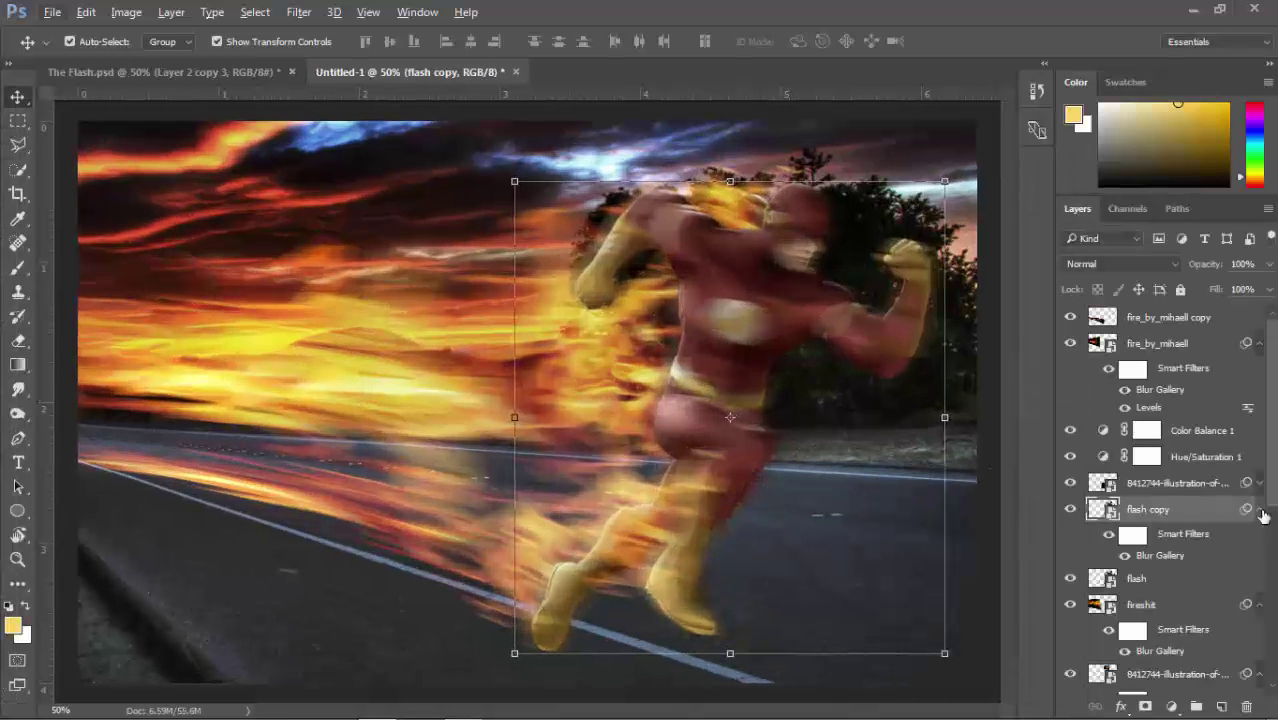
- Try the blurred flash copy beneath the sharp flash layer, then return it above
left_click(1261, 509)
left_click_drag(1184, 507, 1199, 537)
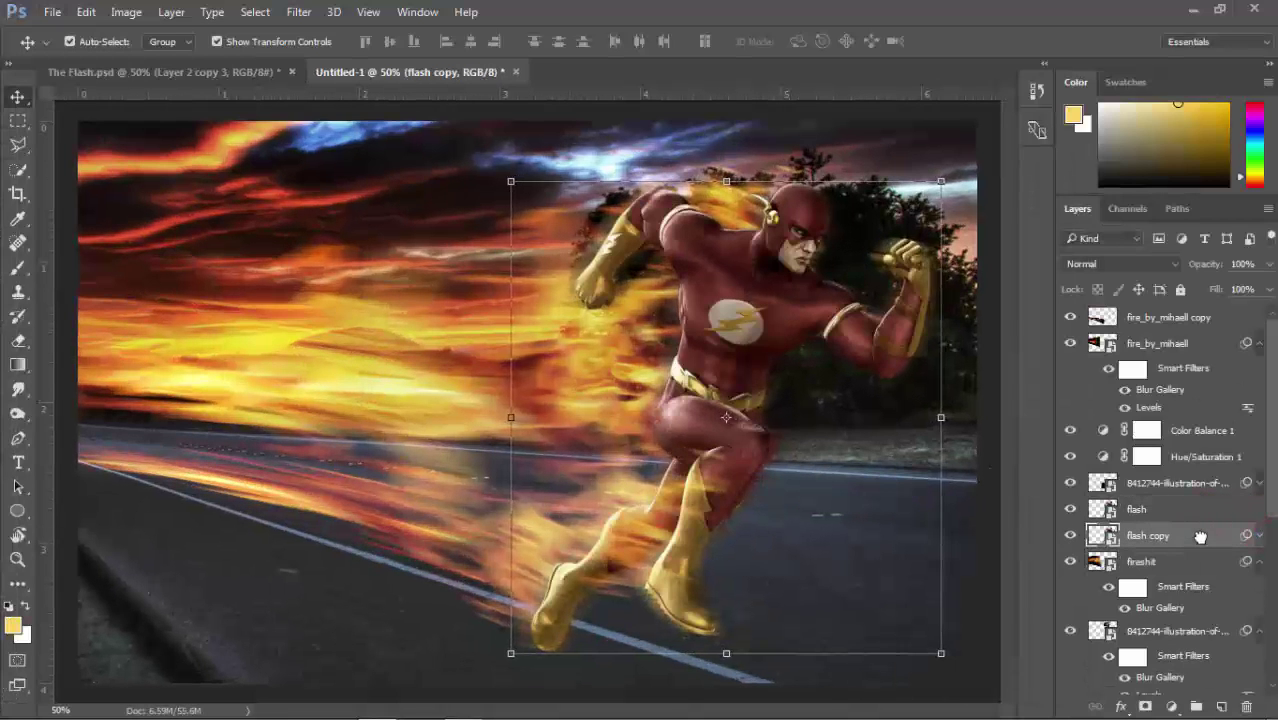
key("Left")
key("Left")
key("Left")
key("Left")
key("Left")
key("Left")
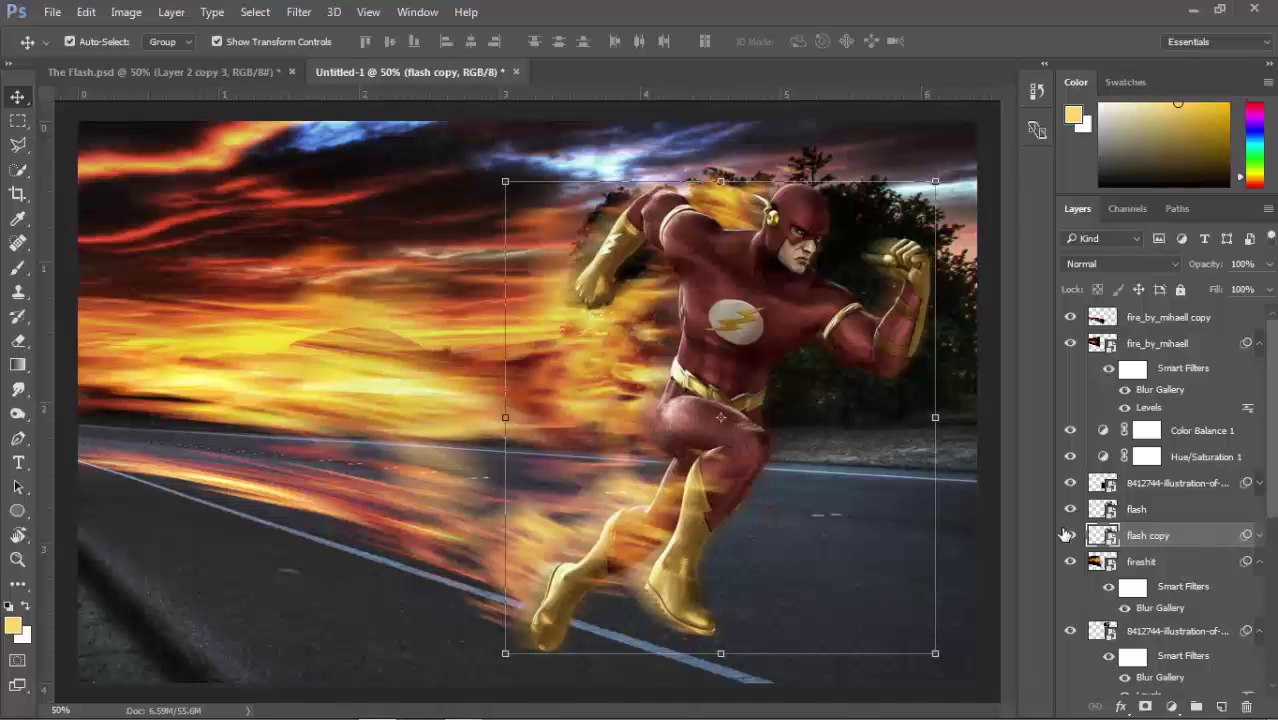
key("Right")
key("Right")
key("Right")
key("Right")
key("Right")
key("Right")
key("Right")
key("Right")
key("Right")
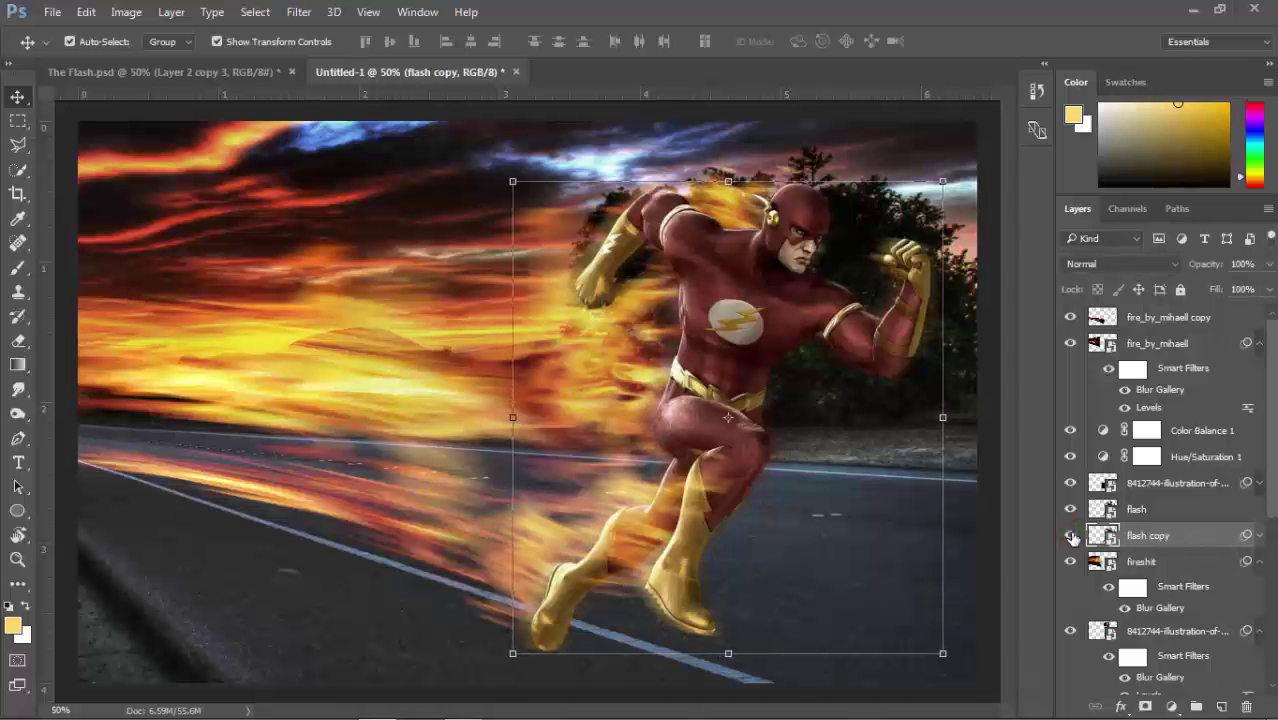
left_click_drag(1150, 537, 1150, 505)
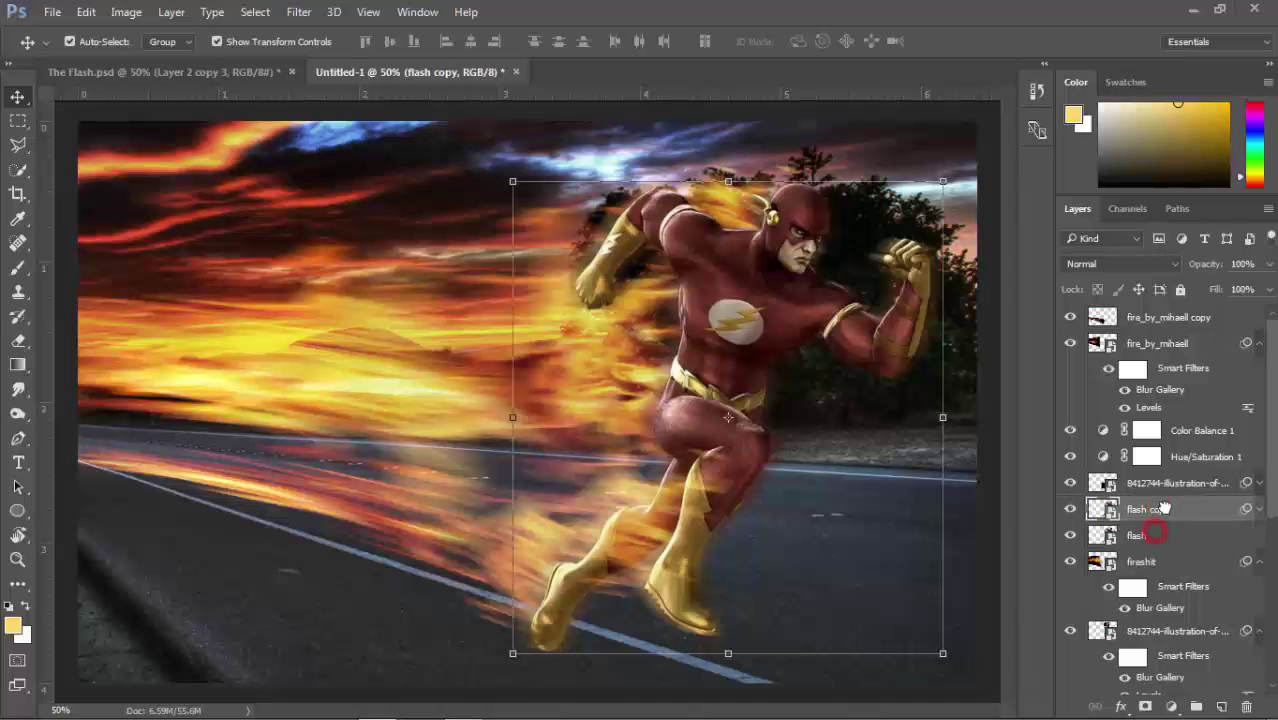
- Paint black at full opacity and 100% flow on the blur mask over the face, chest and arm
left_click(1257, 510)
left_click(1133, 534)
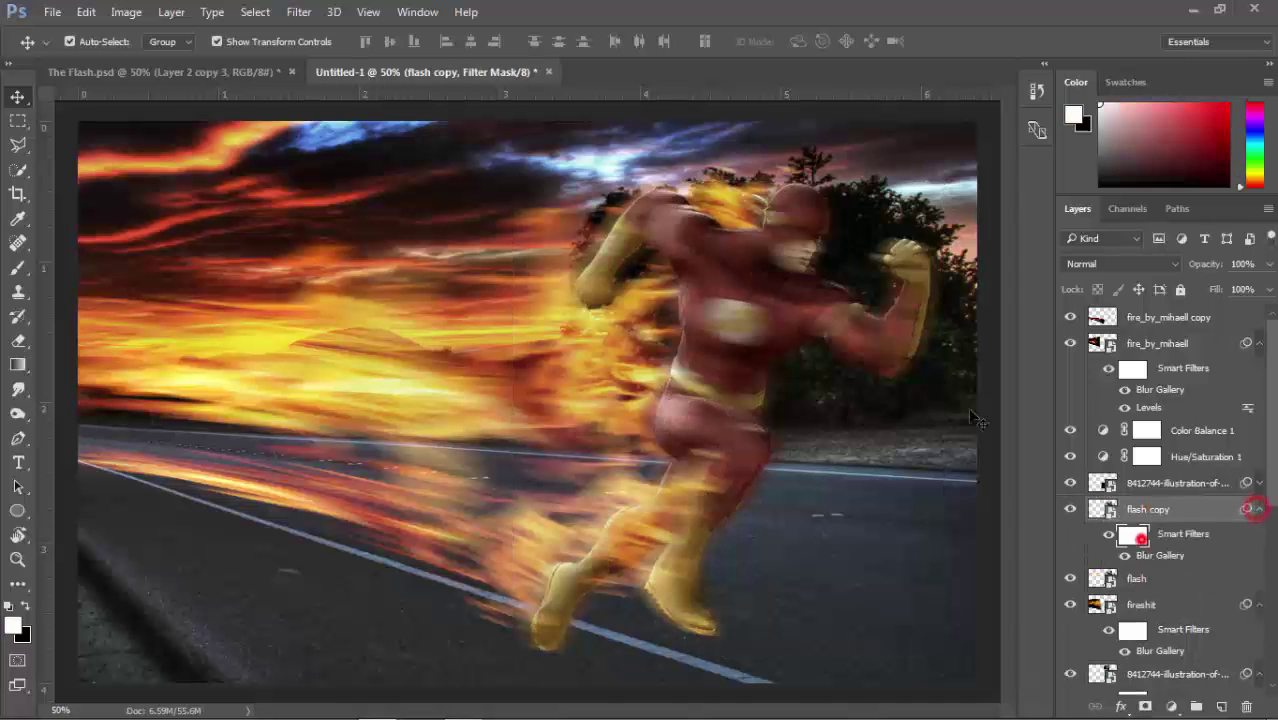
key("b")
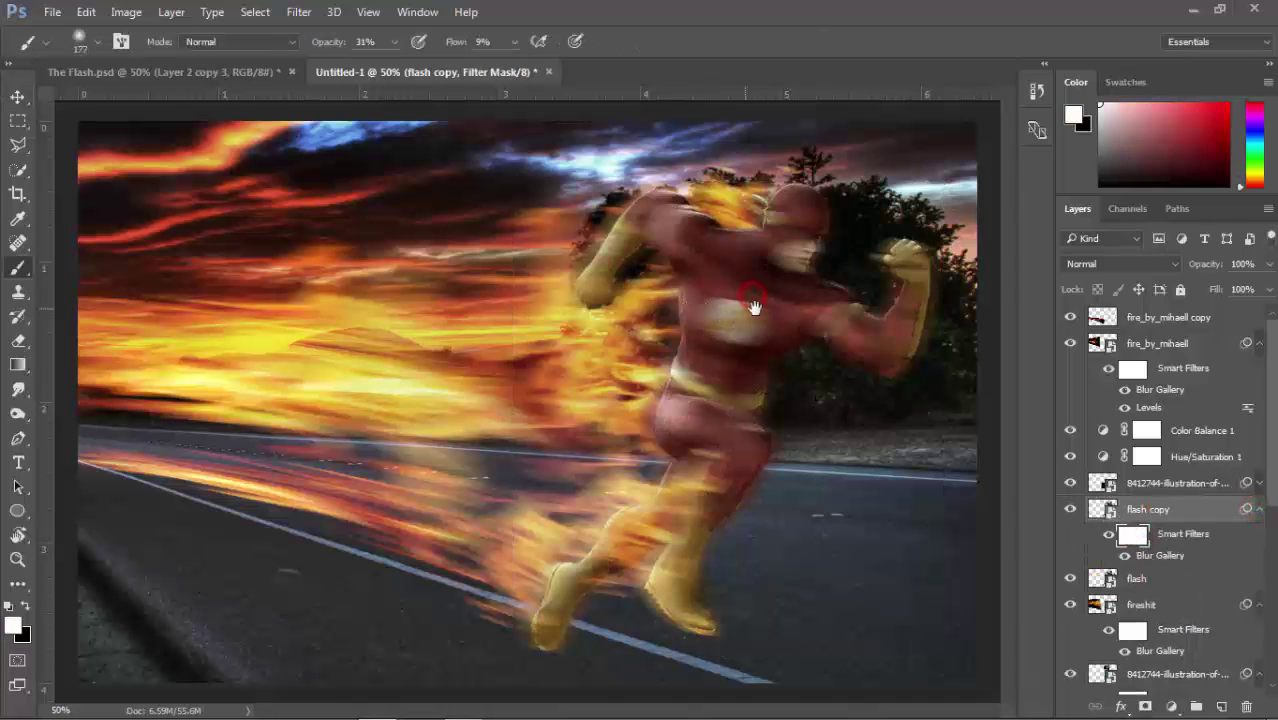
scroll(754, 307, "up", 1)
scroll(754, 307, "up", 1)
left_click_drag(705, 212, 702, 234)
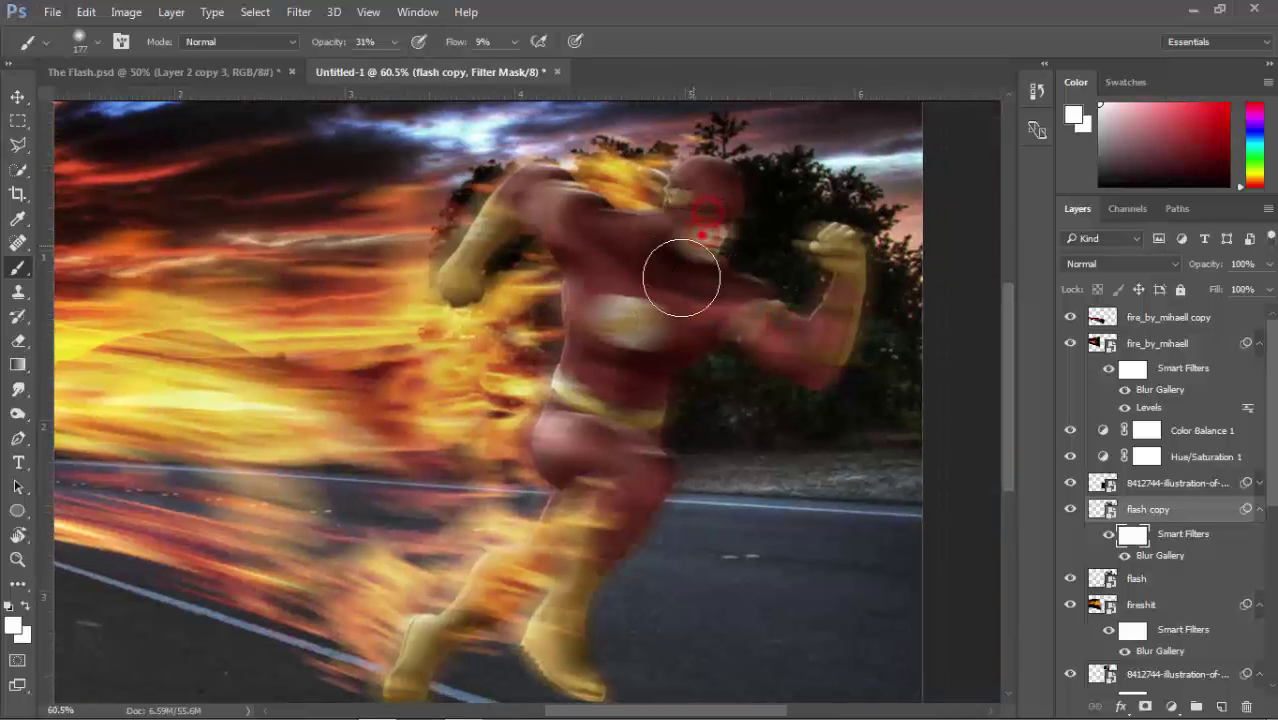
key("x")
left_click_drag(681, 276, 685, 251)
left_click_drag(328, 41, 536, 41)
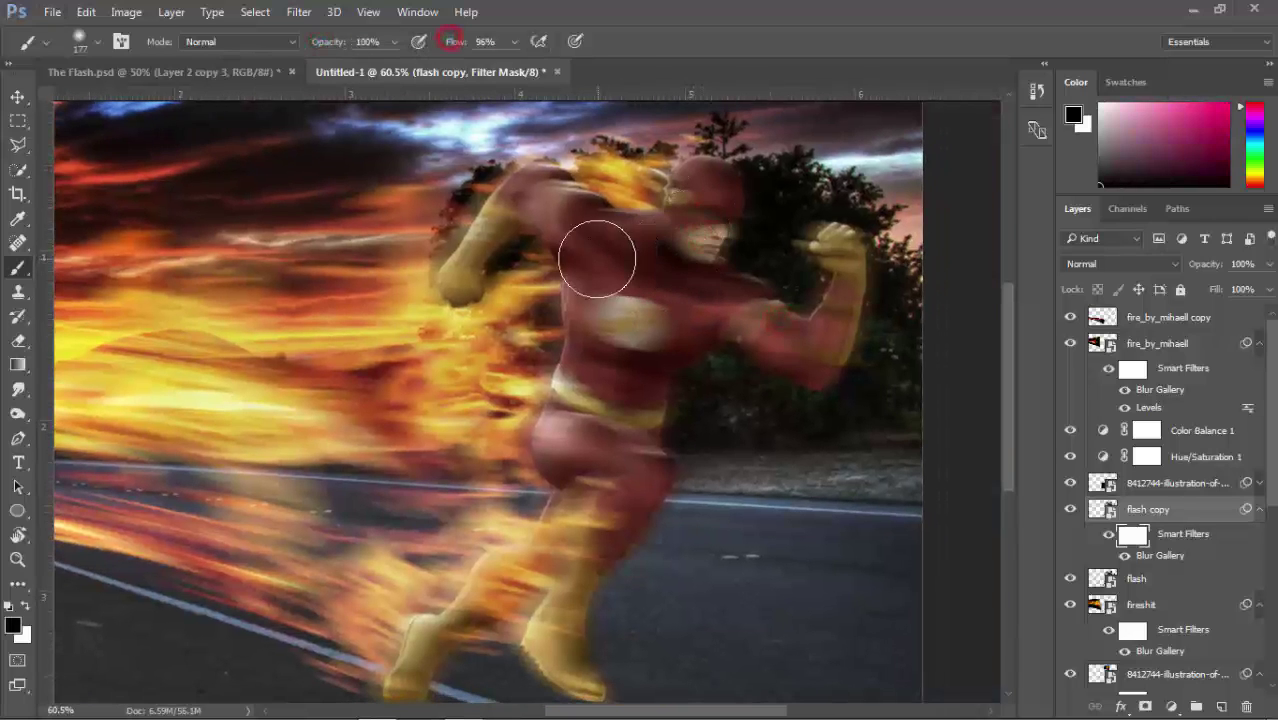
left_click_drag(449, 41, 470, 41)
left_click_drag(733, 202, 673, 270)
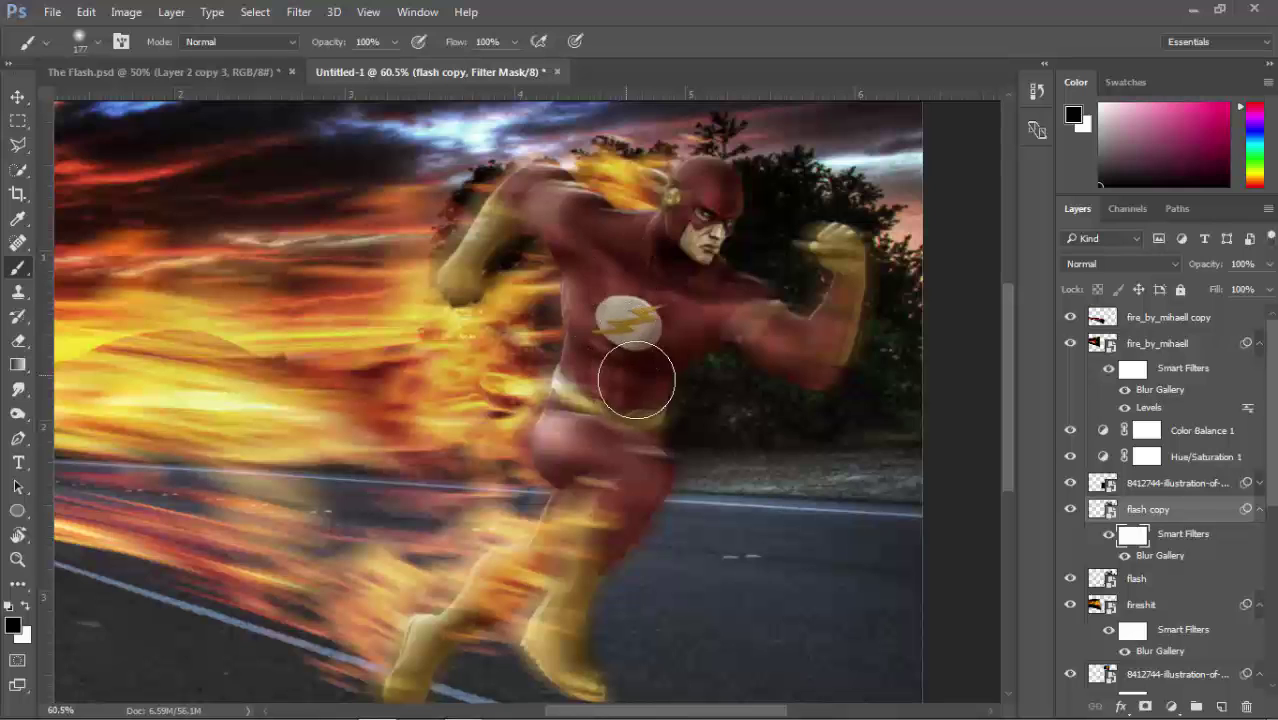
mouse_move(685, 342)
left_mouse_down()
mouse_move(878, 368)
mouse_move(856, 380)
left_mouse_up()
- Paint the shoulder and leg sharp on the mask with 71% opacity and 63% flow
scroll(577, 215, "up", 1)
scroll(577, 215, "up", 1)
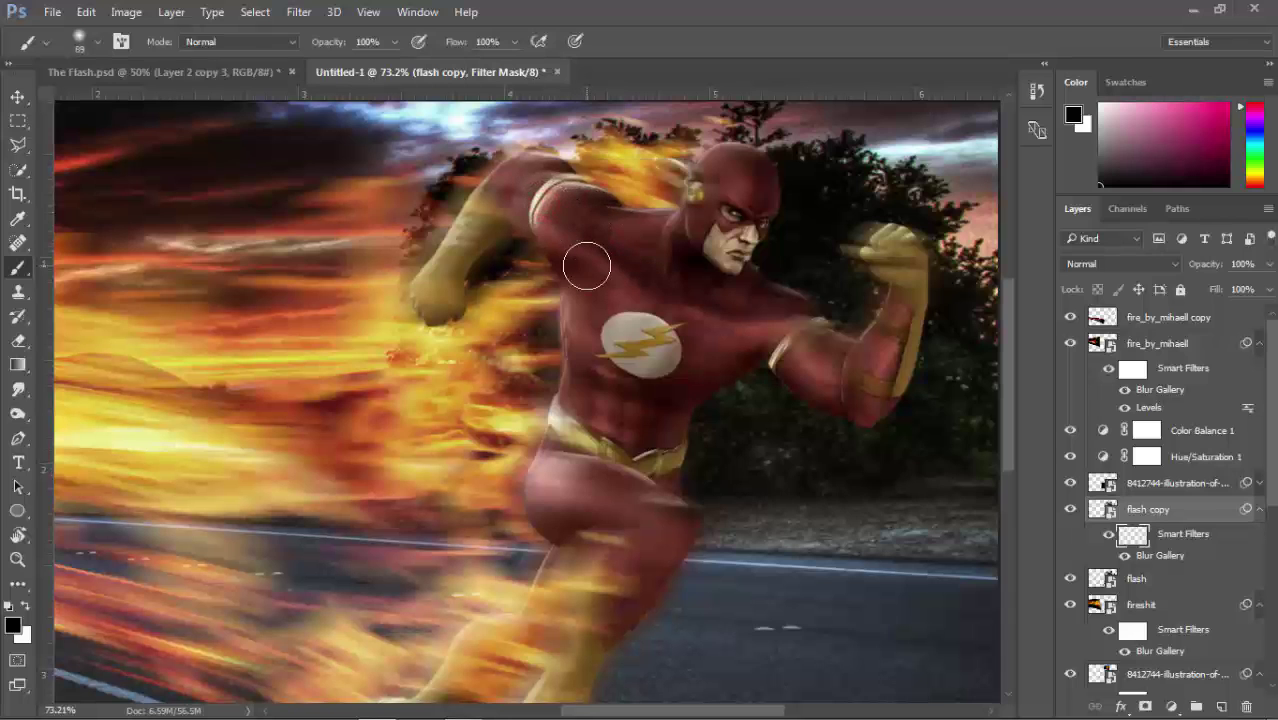
left_click_drag(585, 266, 559, 211)
mouse_move(330, 44)
left_mouse_down()
mouse_move(318, 50)
mouse_move(342, 46)
left_mouse_up()
left_click_drag(442, 44, 428, 46)
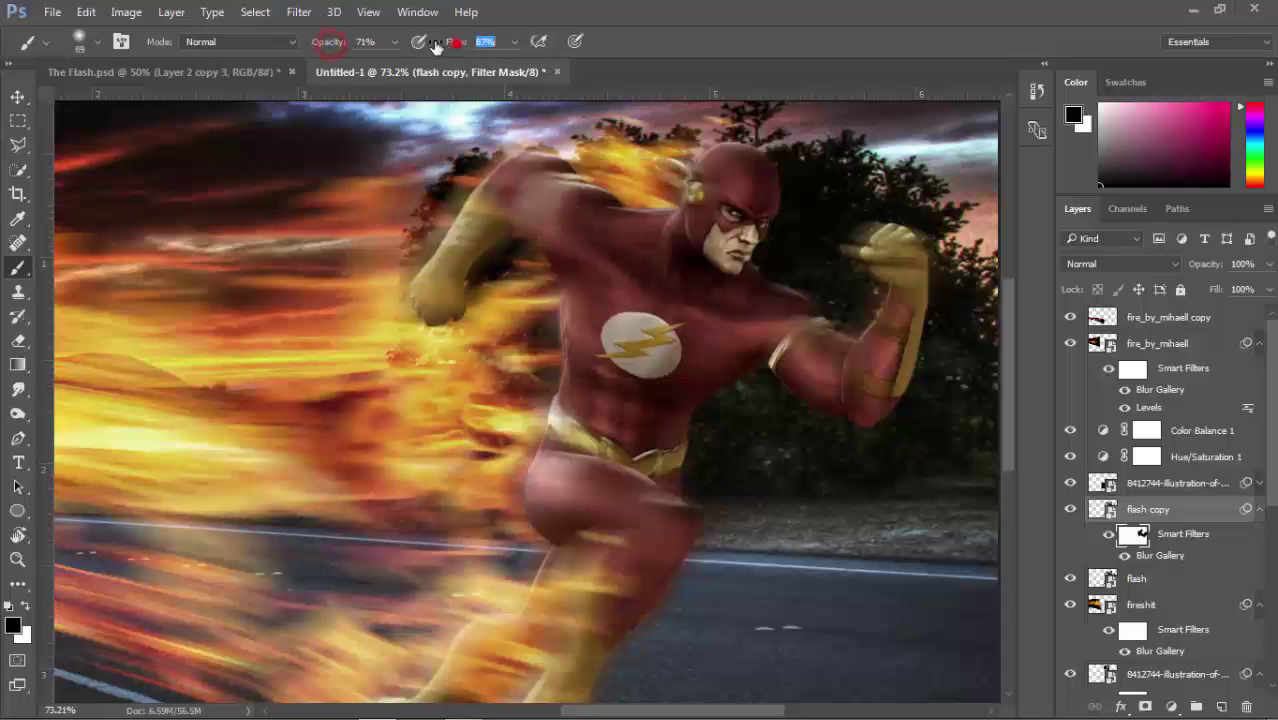
left_click_drag(578, 165, 520, 234)
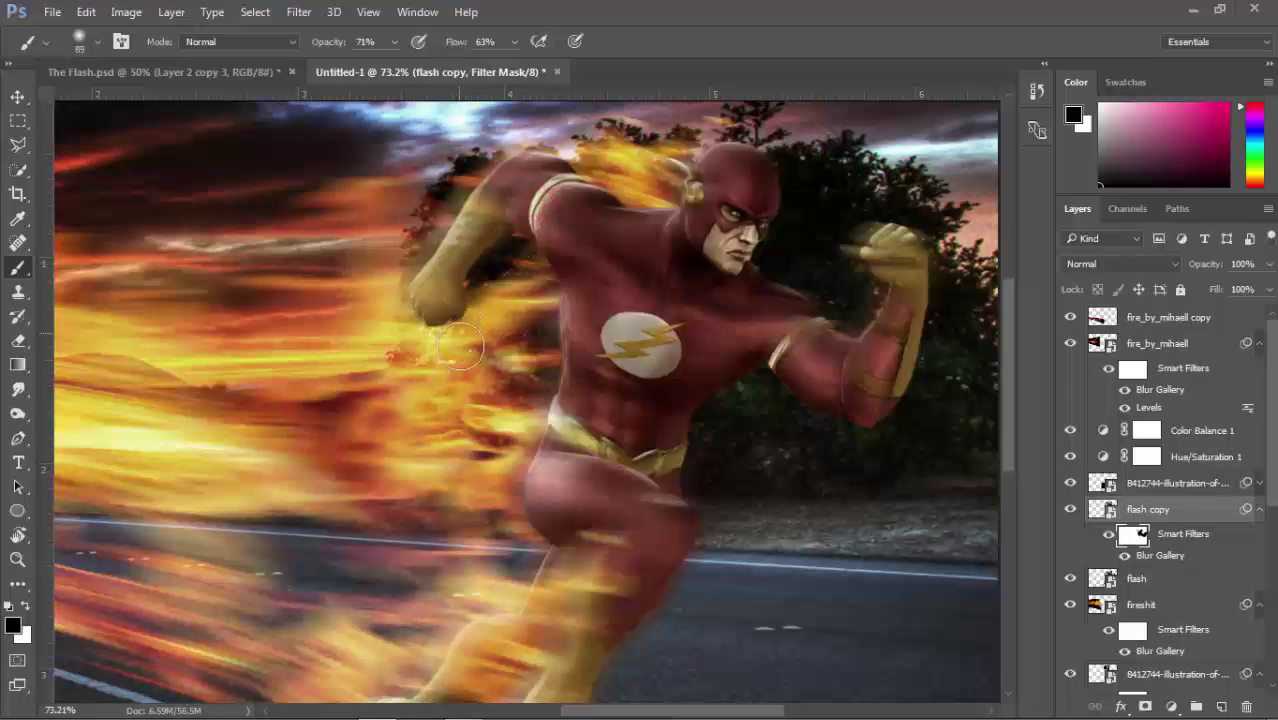
scroll(613, 280, "down", 1)
scroll(614, 260, "down", 3)
key("bracketright")
key("bracketright")
key("bracketright")
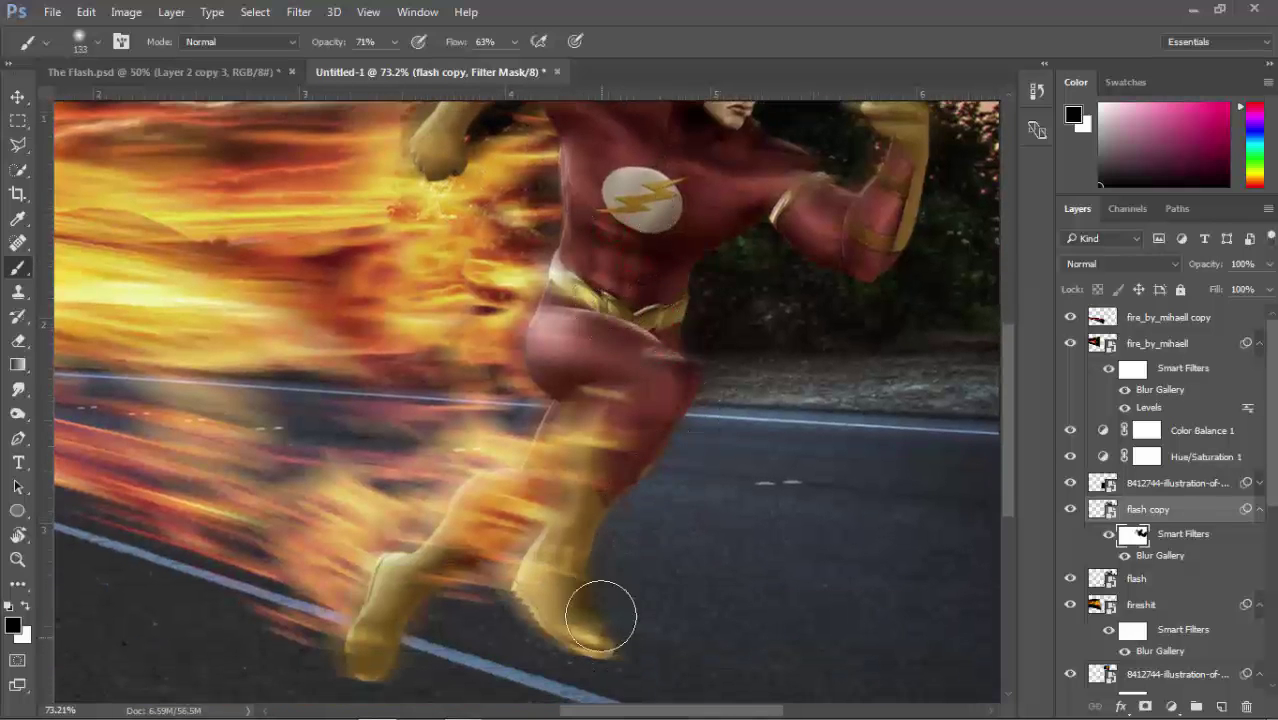
right_click(428, 570, "alt")
mouse_move(480, 556)
left_mouse_down()
mouse_move(615, 391)
mouse_move(584, 436)
left_mouse_up()
- Reset the paint colour to white and duplicate the blurred copy as flash copy 2
key("x")
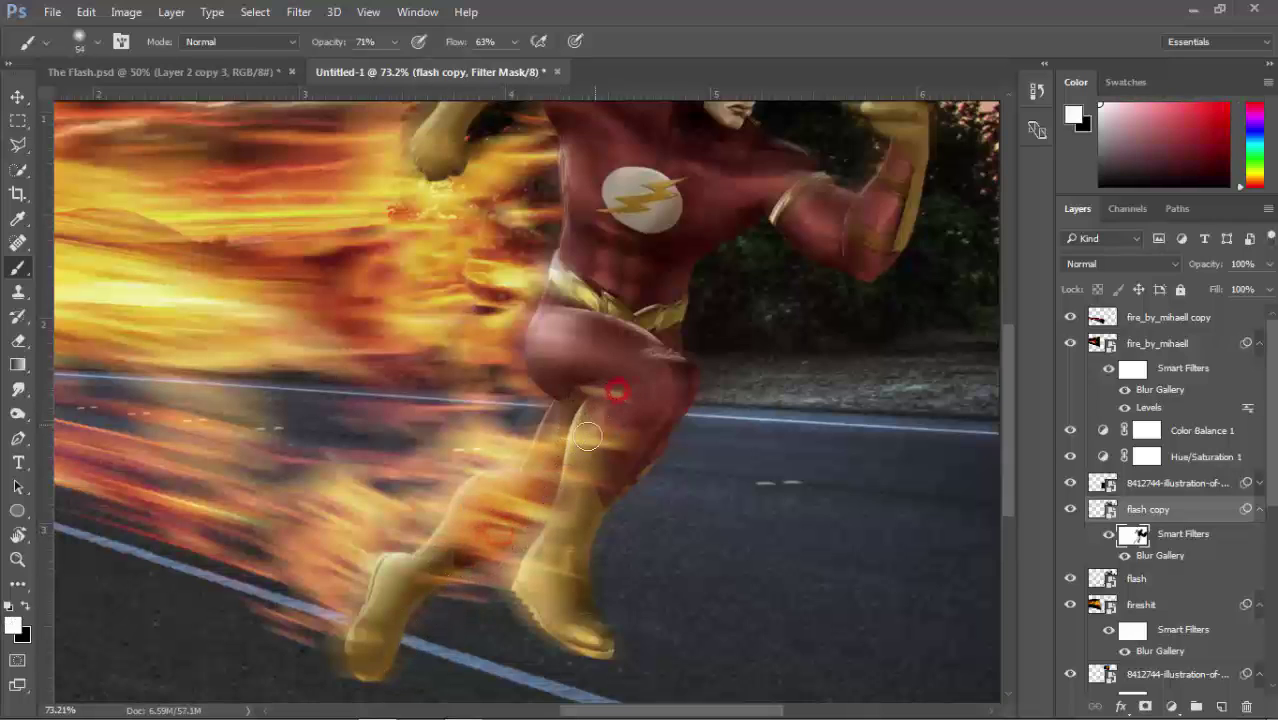
scroll(556, 348, "down", 2)
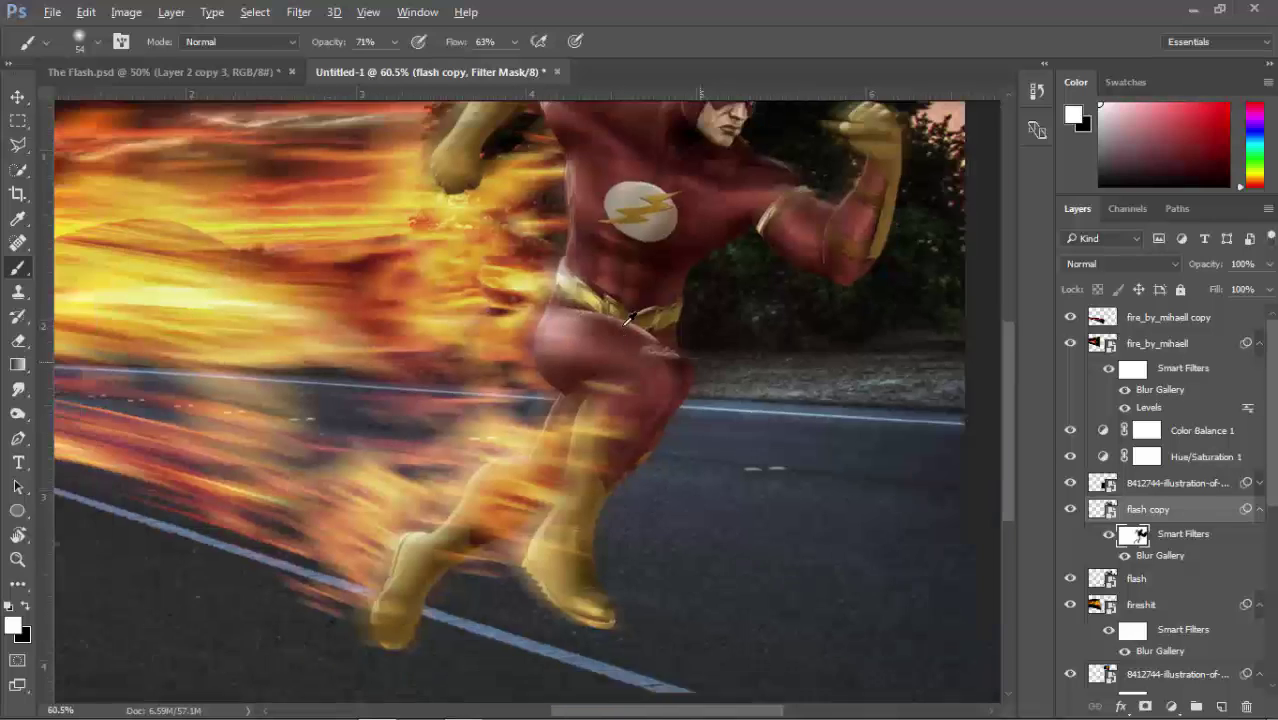
scroll(628, 320, "down", 1)
left_click(1070, 510)
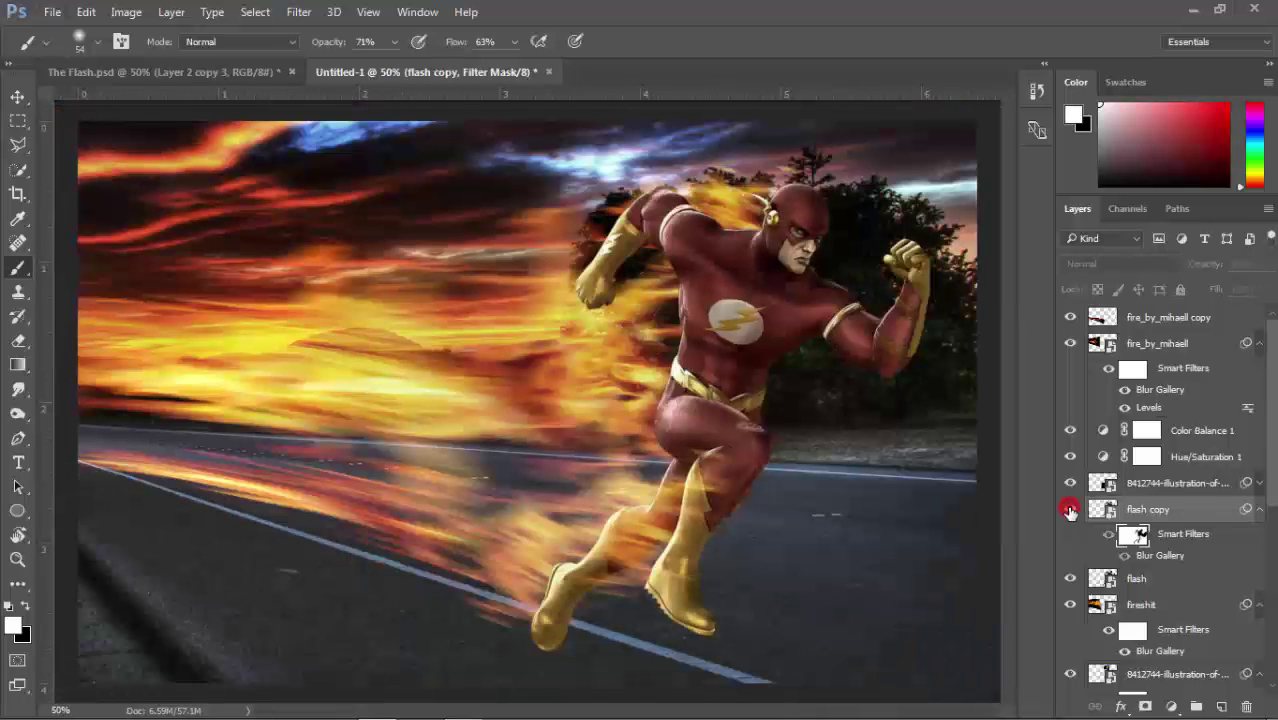
key("v")
mouse_move(1184, 514)
left_mouse_down()
mouse_move(1186, 578)
mouse_move(1208, 512)
left_mouse_up()
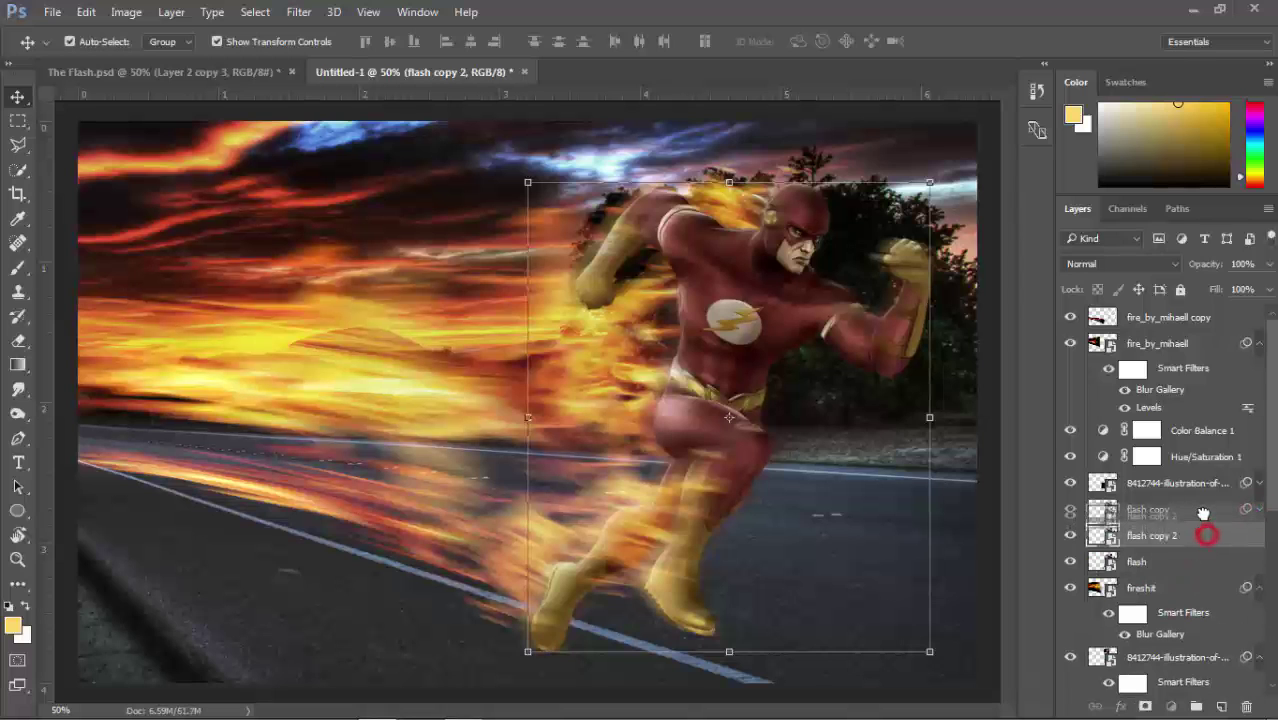
- Path-blur flash copy 2 at about 312% speed with 5 px end point speed, path lengthened toward the fire
left_click(299, 12)
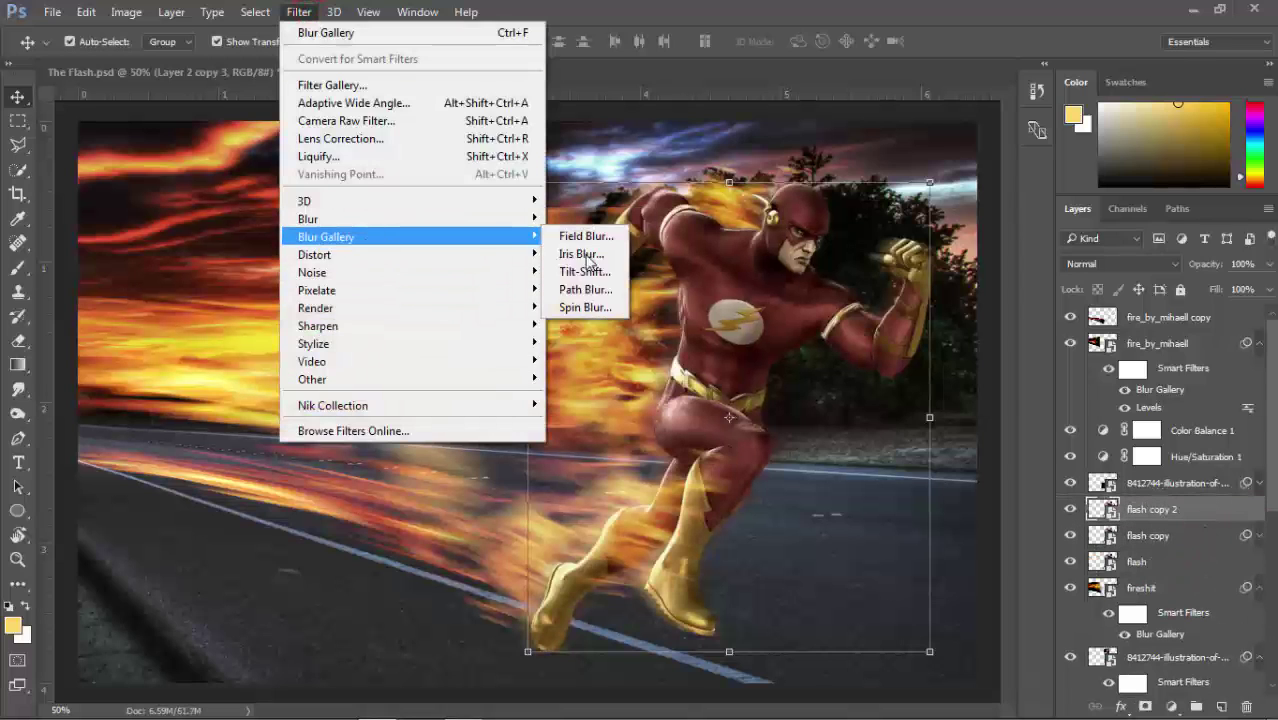
left_click(590, 291)
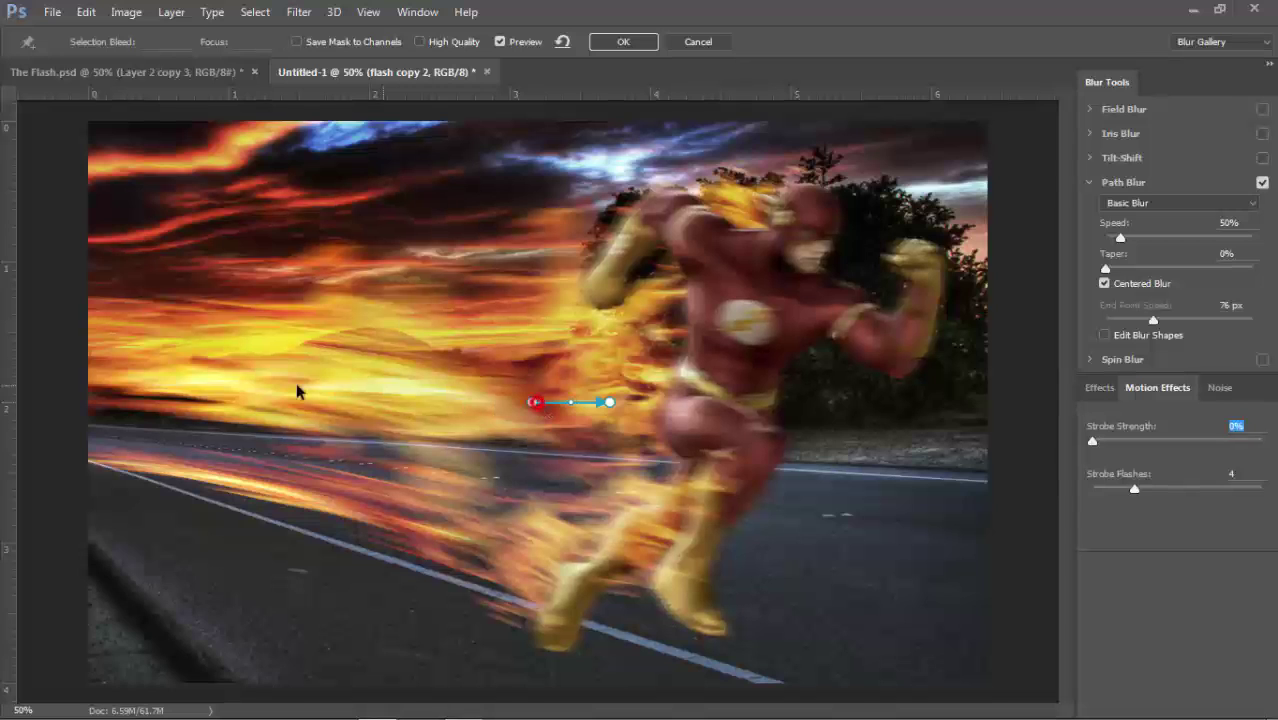
left_click_drag(536, 400, 115, 377)
left_click_drag(416, 397, 371, 381)
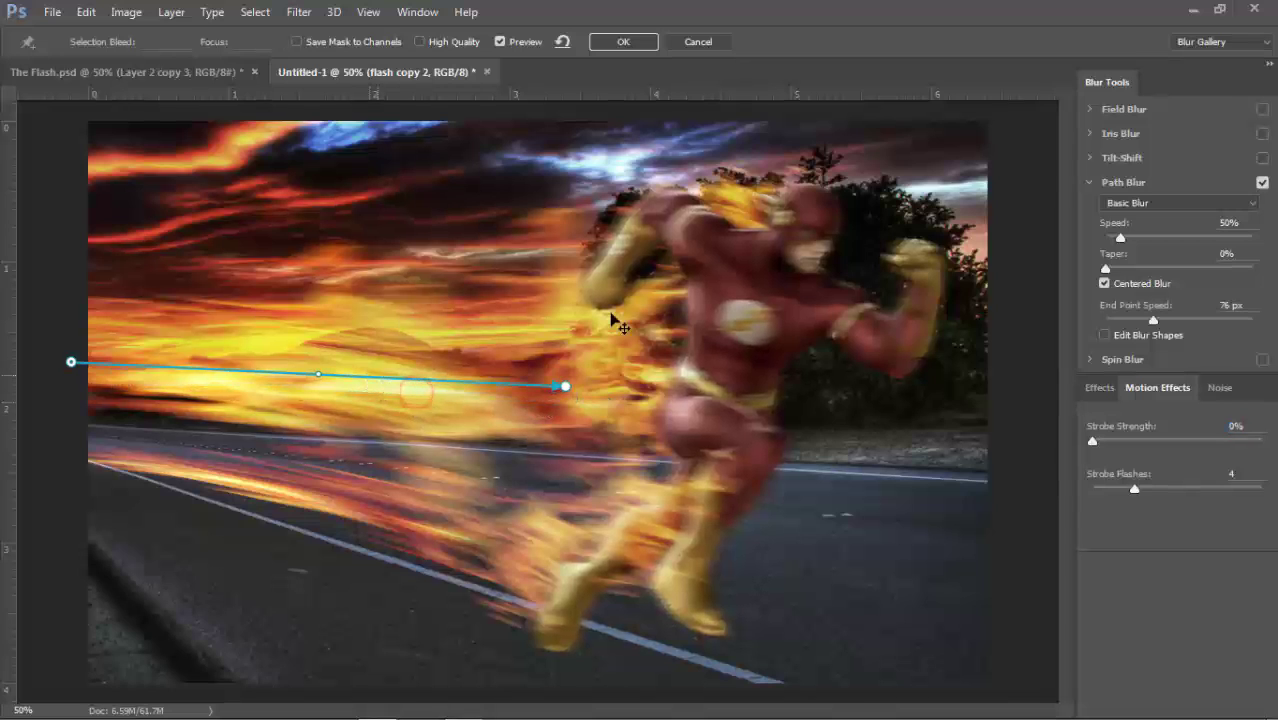
left_click_drag(1120, 238, 1180, 240)
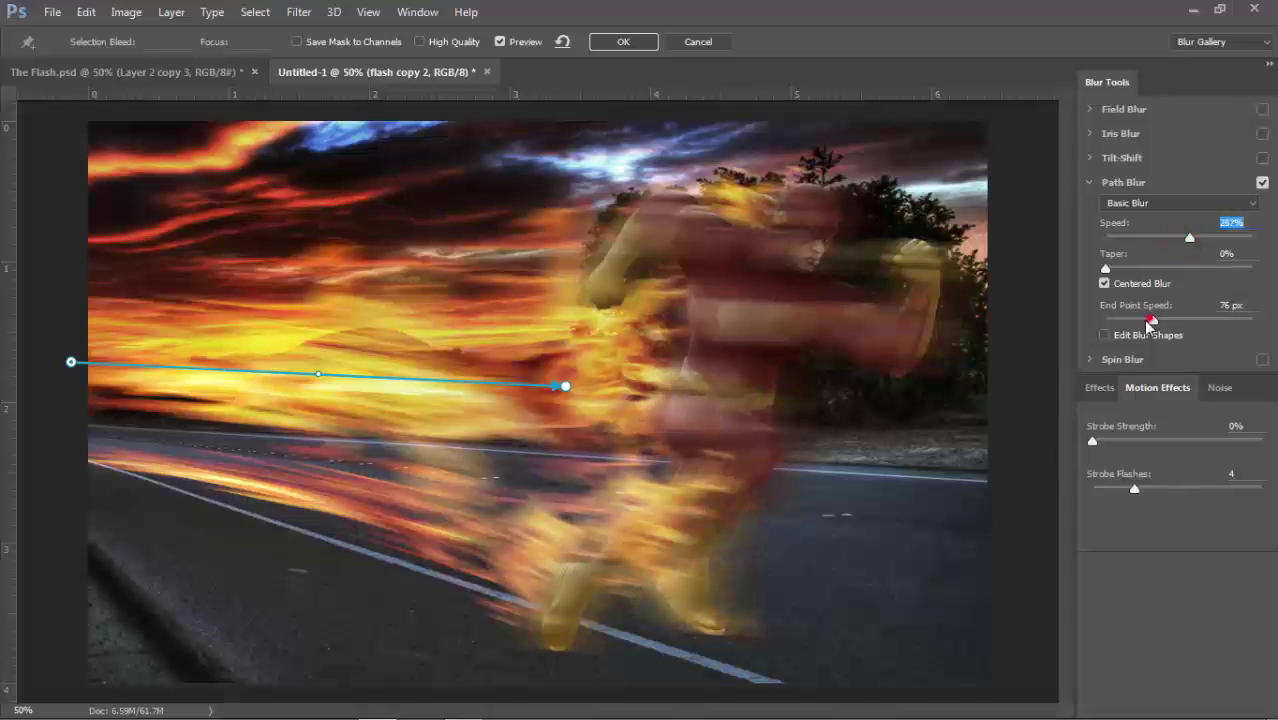
left_click_drag(1153, 320, 1115, 320)
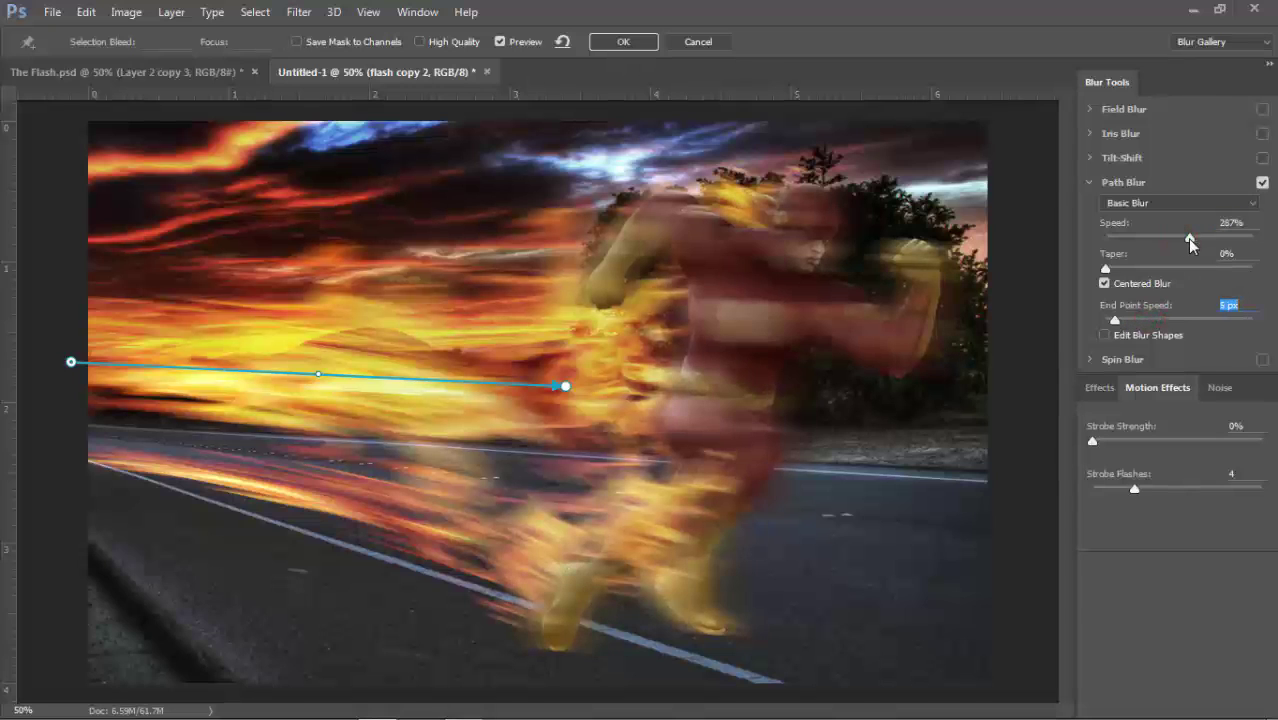
left_click_drag(1190, 240, 1197, 240)
left_click(619, 42)
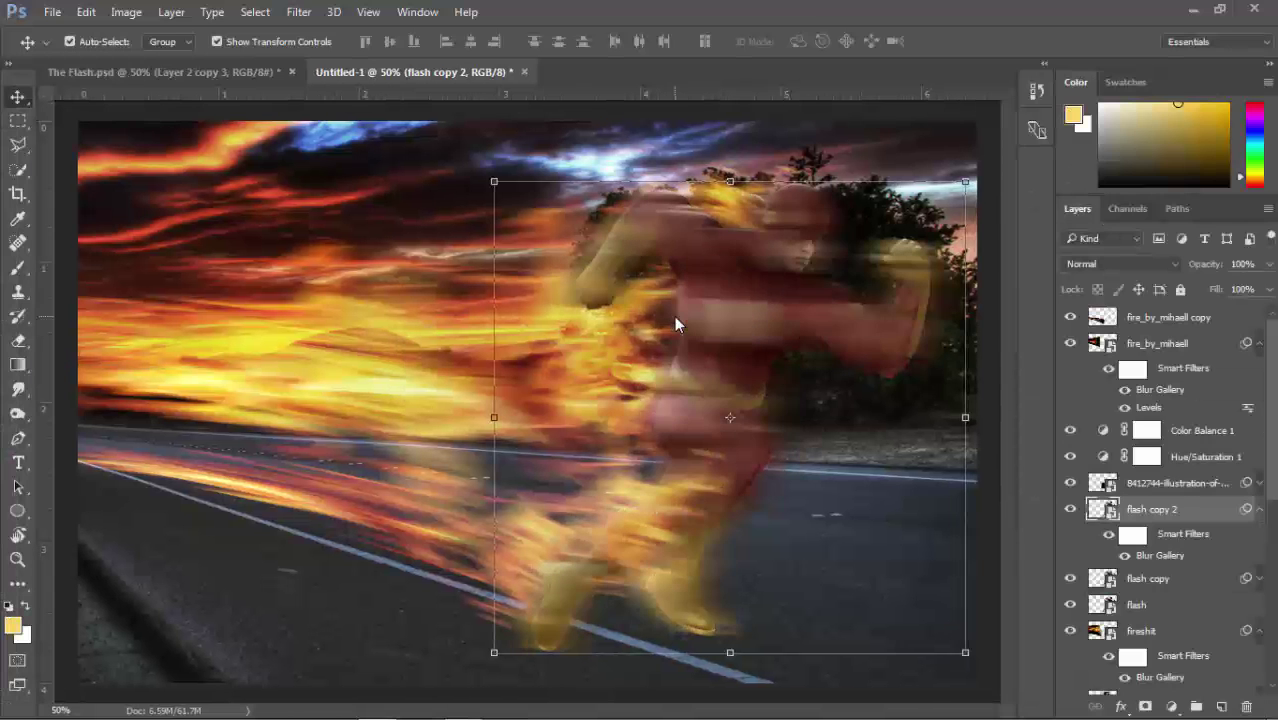
left_click_drag(674, 316, 568, 319)
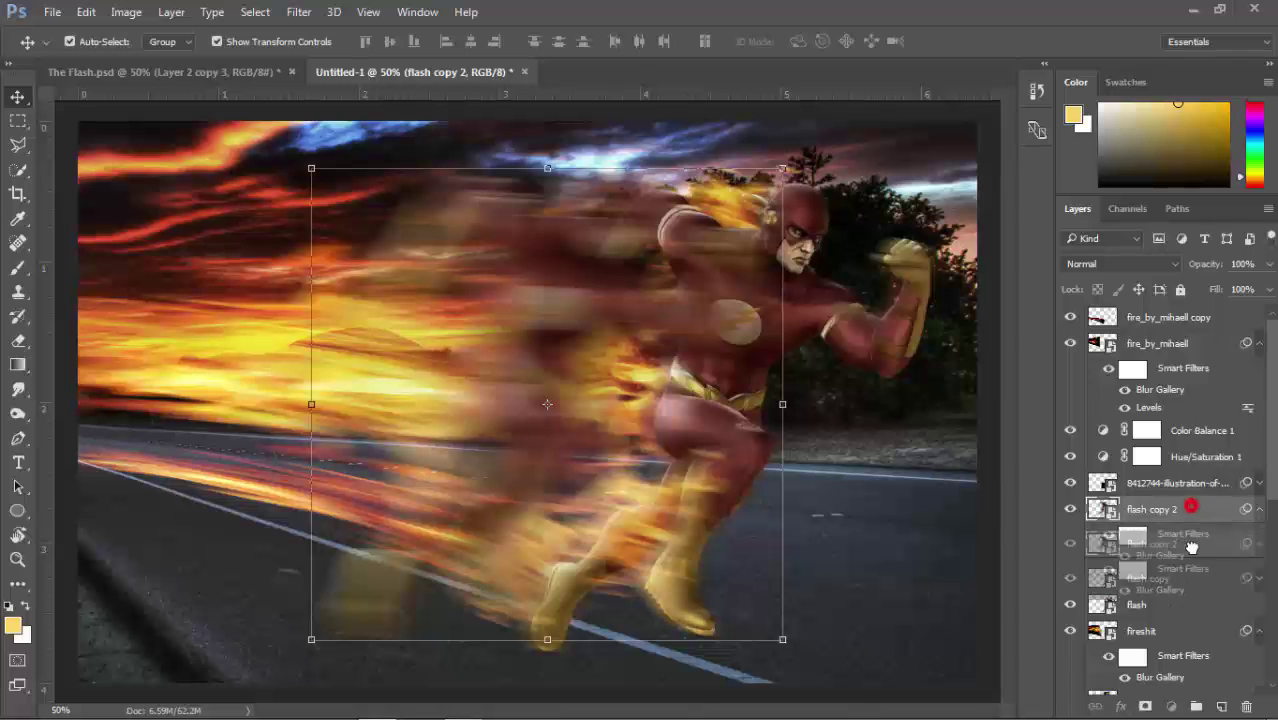
- Move flash copy 2 below the flash layer in the Layers panel
left_click(1259, 509)
left_click_drag(1218, 508, 1213, 570)
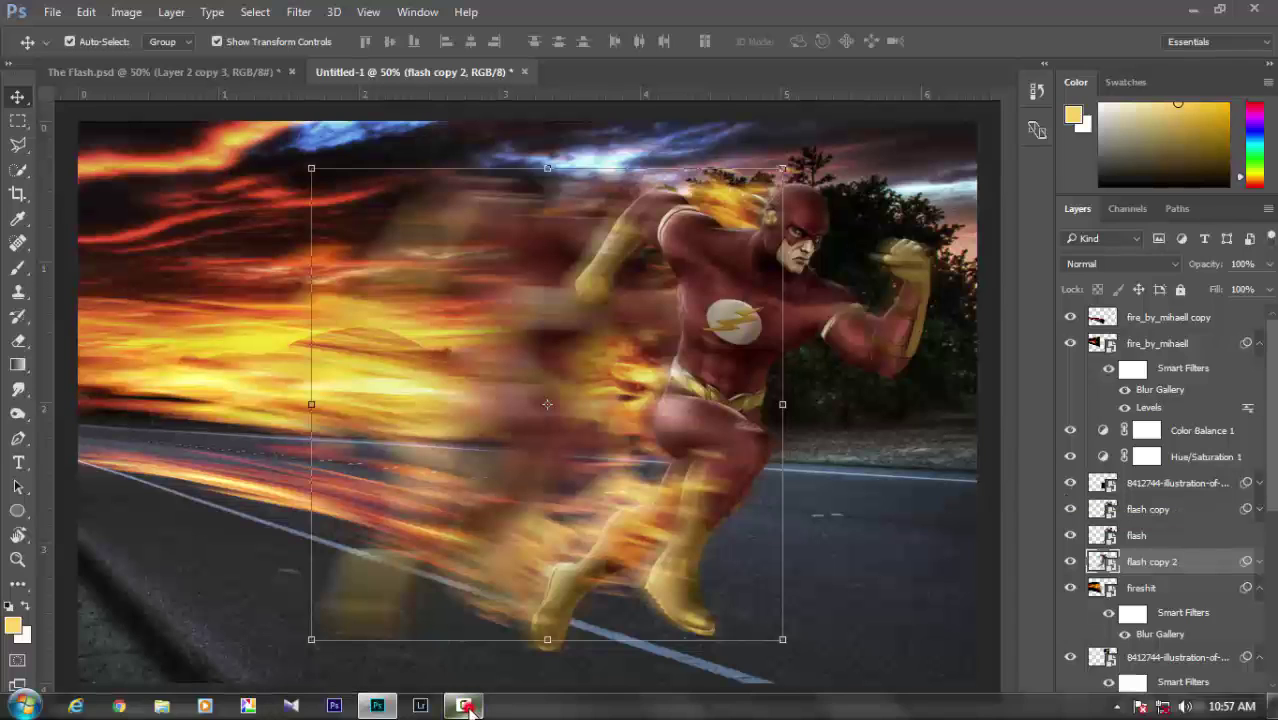
left_click(468, 708)
left_click(1186, 650)
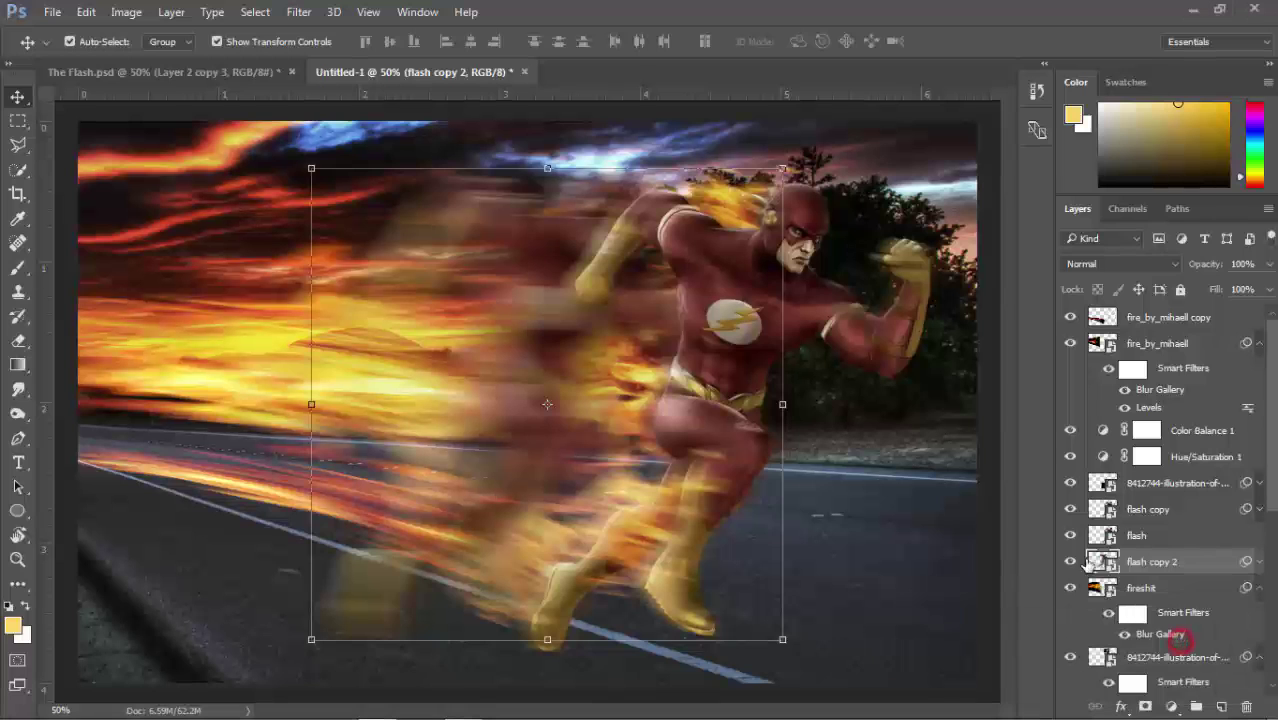
left_click(1075, 562)
- Apply a Motion Blur of 278 pixels at -9° to flash copy 2
left_click(299, 12)
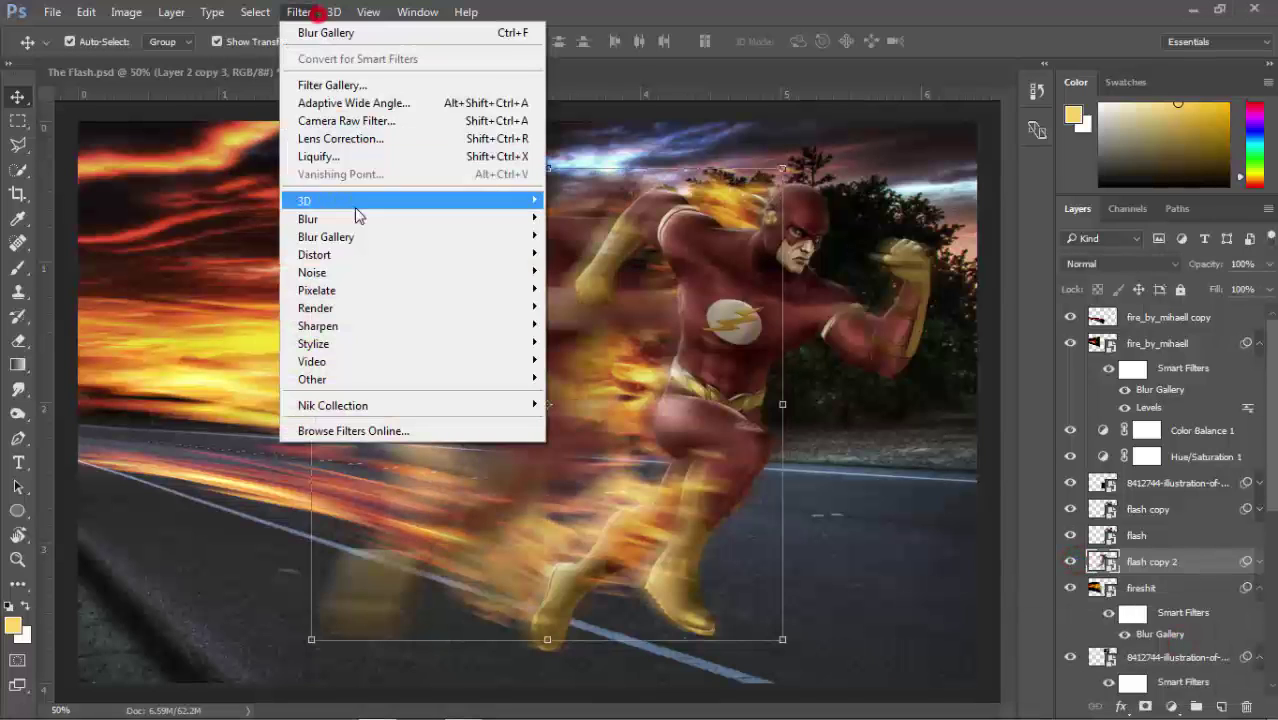
left_click(587, 325)
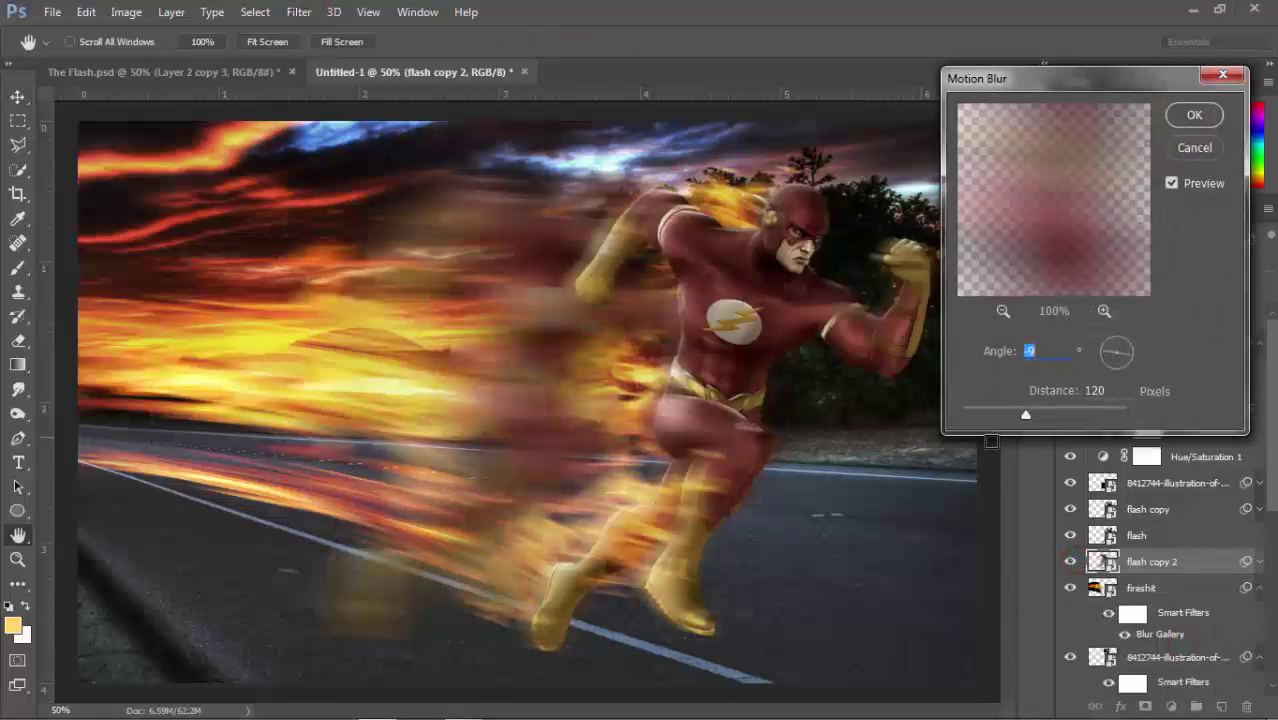
left_click_drag(1026, 414, 1077, 412)
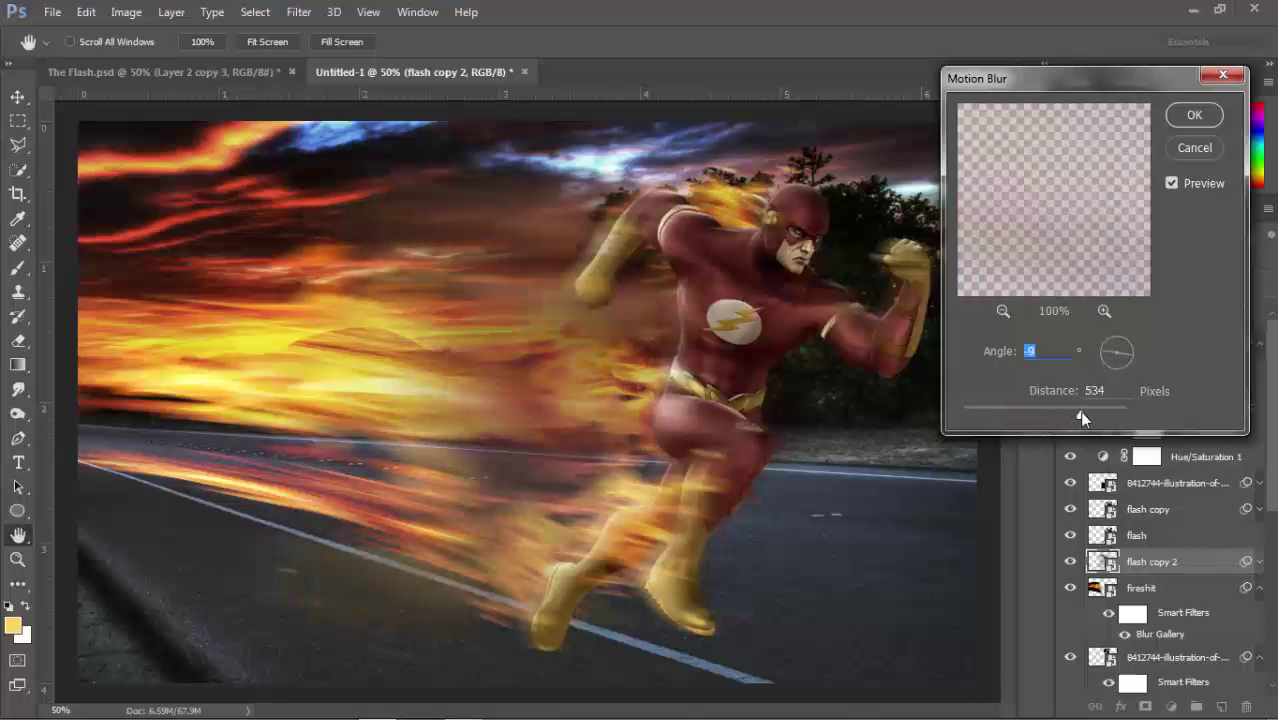
left_click_drag(1080, 414, 1068, 414)
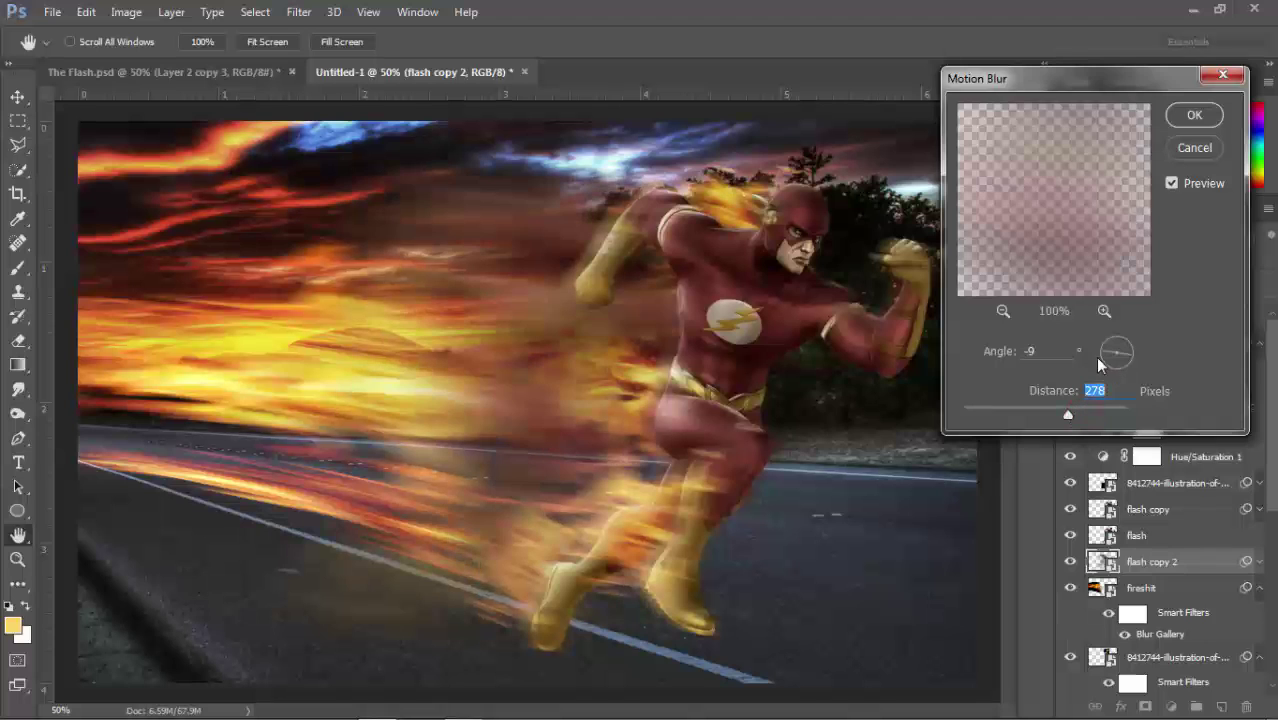
key("Return")
key("ctrl+0")
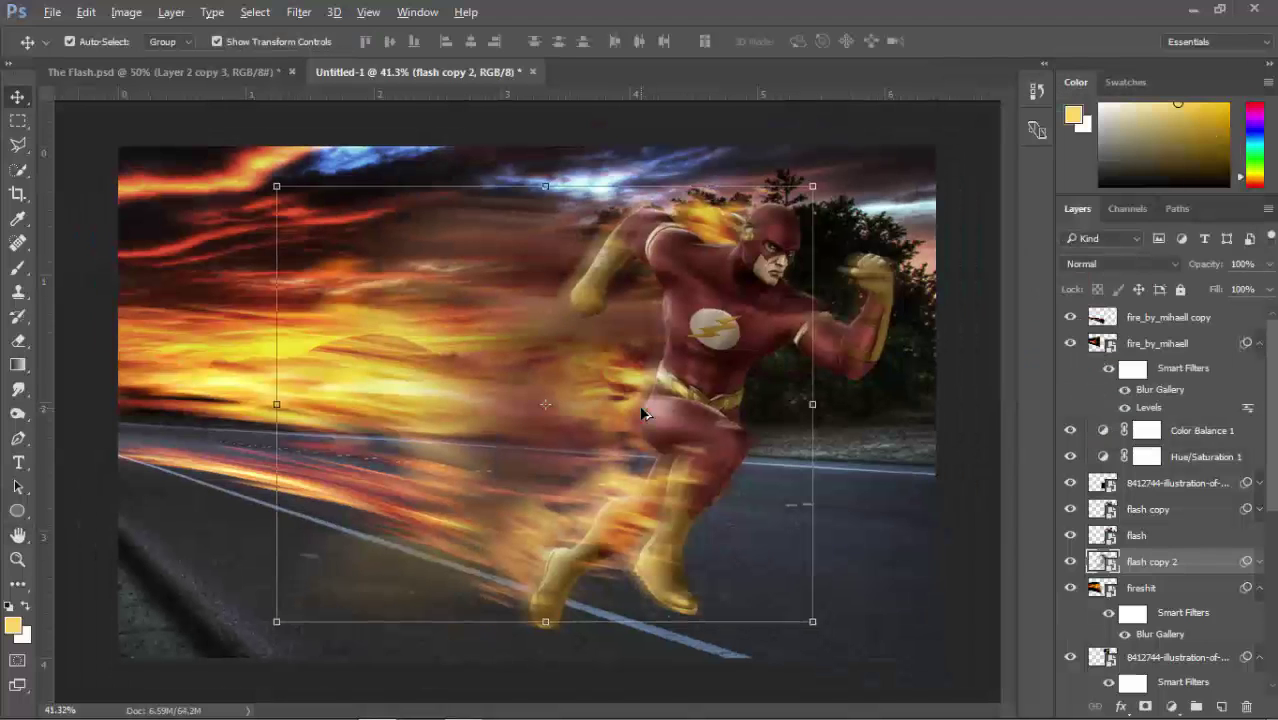
left_click(1070, 561)
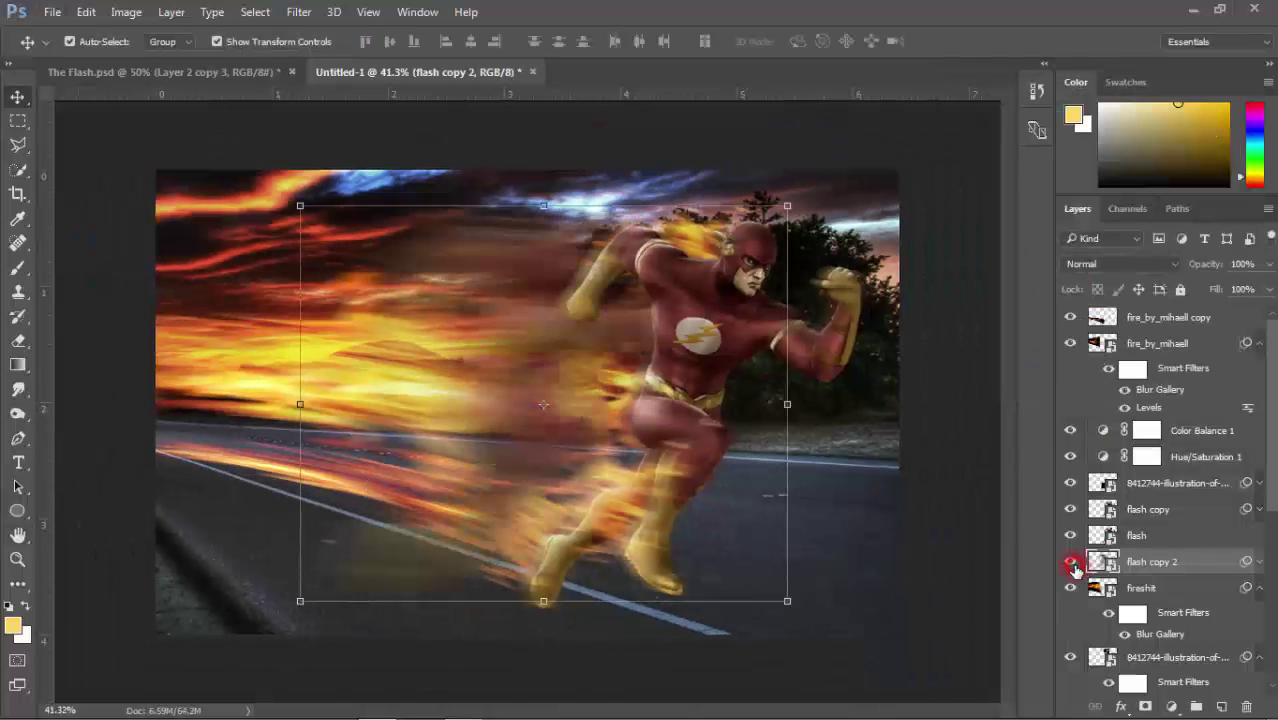
left_click(1259, 561)
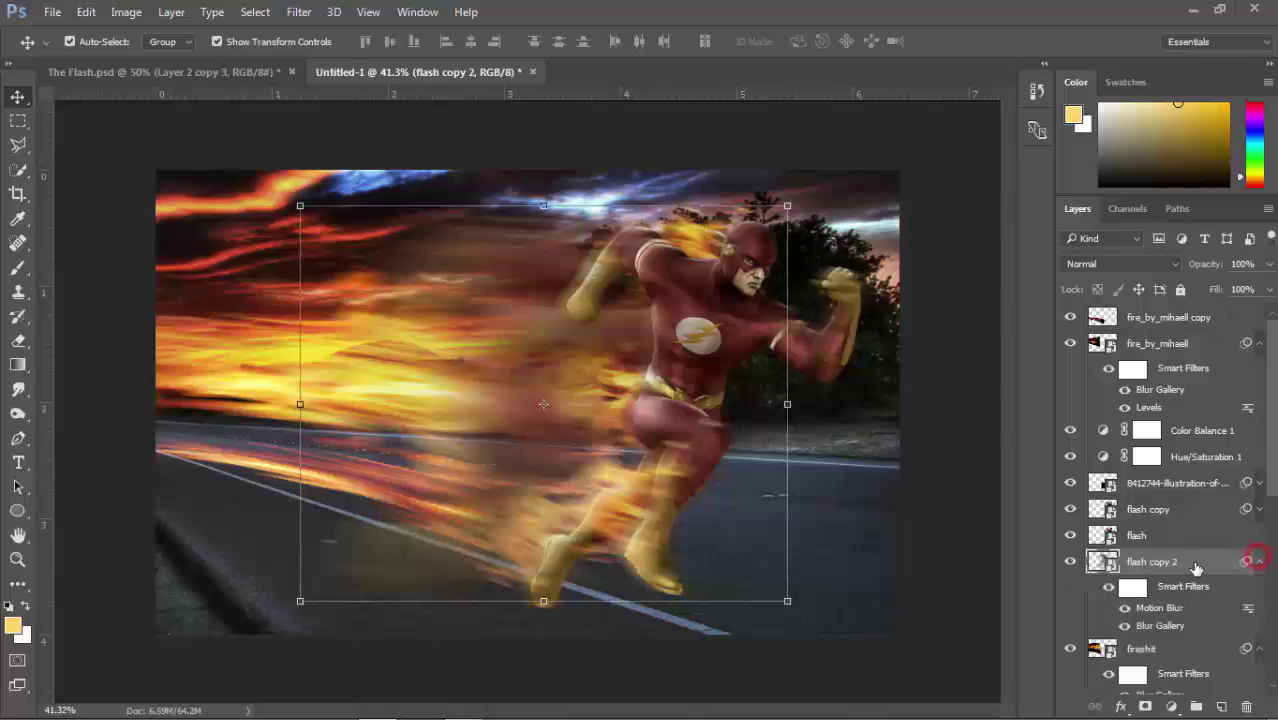
left_click(1259, 562)
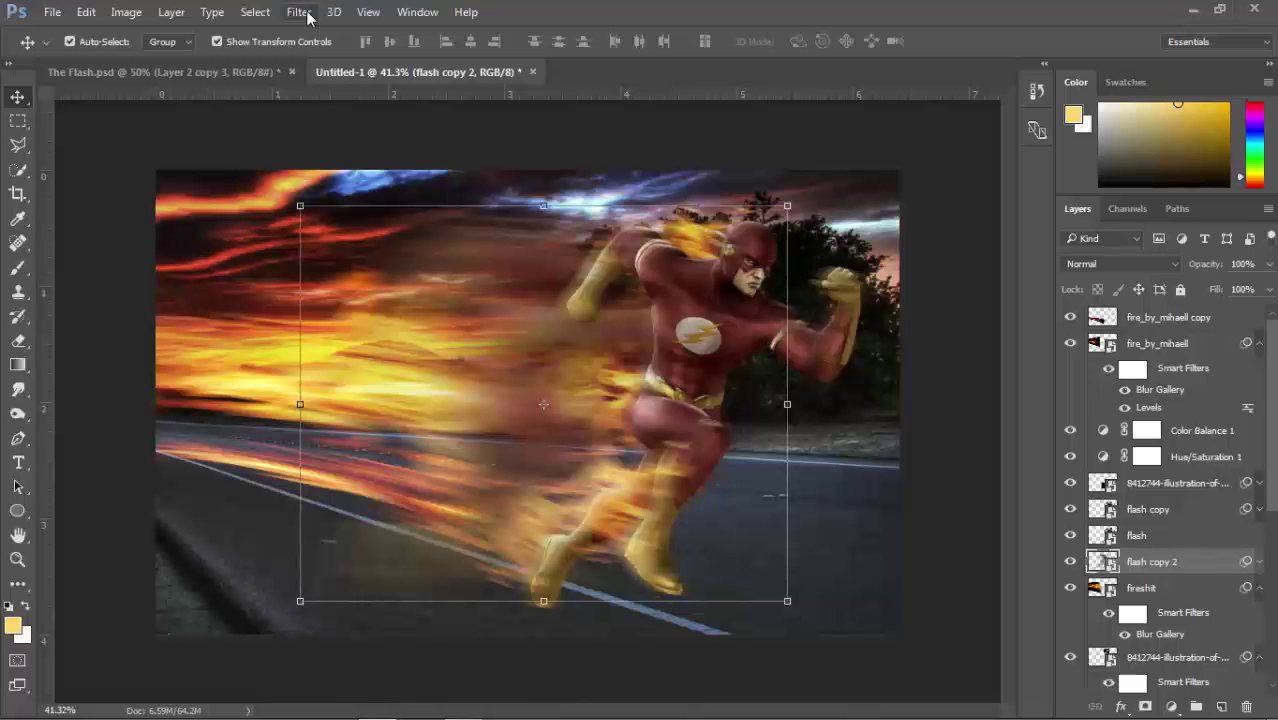
- Warp flash copy 2 by dragging its lower-left grid, undo the bend, and commit
left_click(86, 12)
left_click(430, 491)
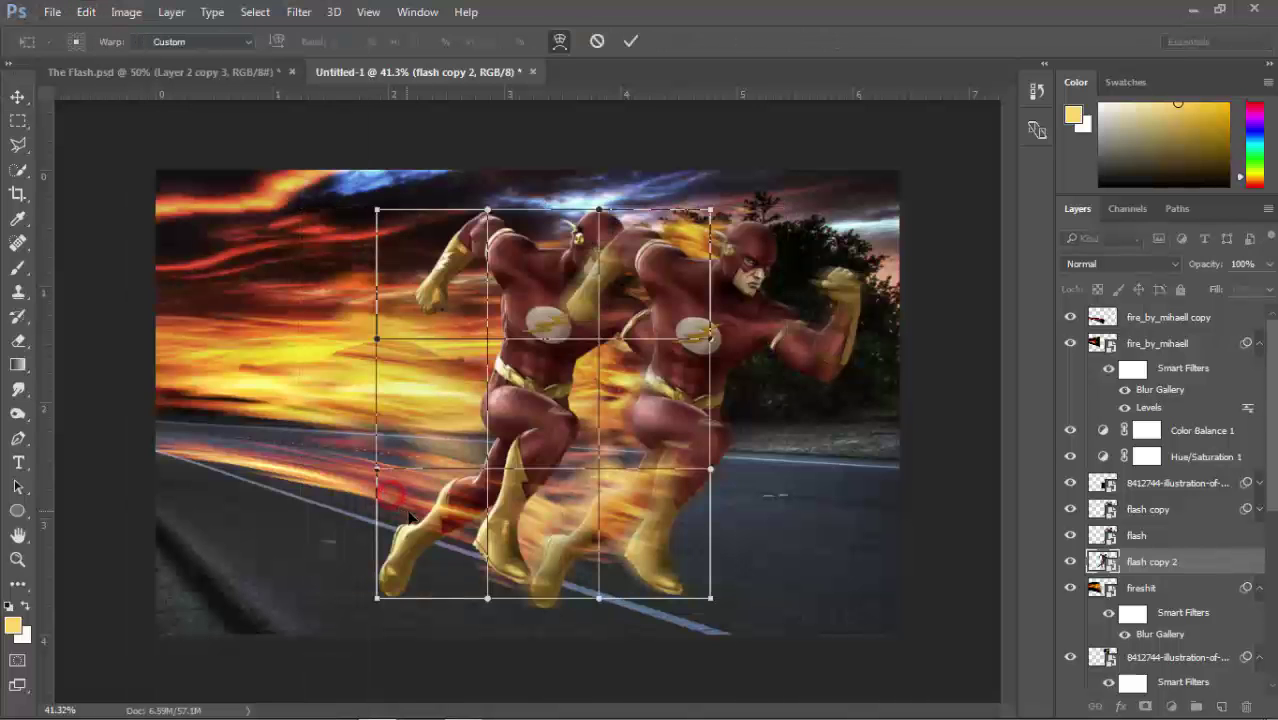
left_click_drag(408, 515, 525, 548)
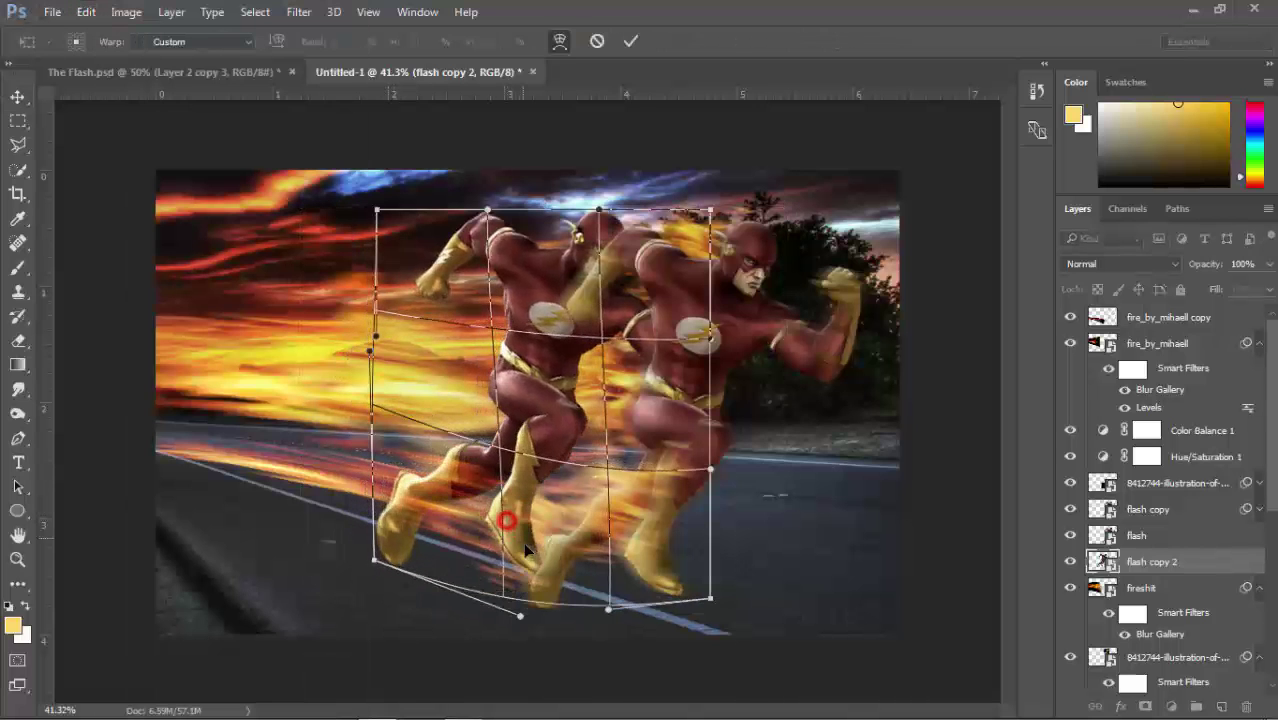
key("ctrl+z")
key("ctrl+z")
key("ctrl+z")
key("ctrl+z")
key("ctrl+z")
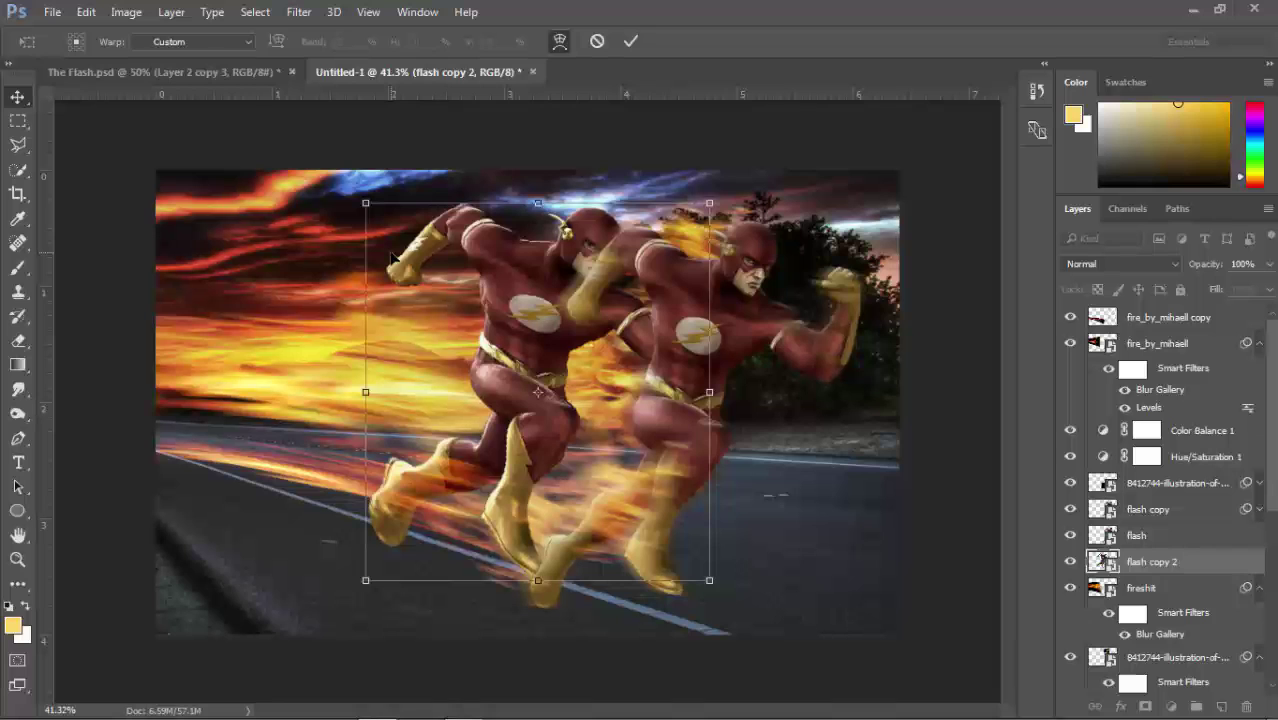
key("Return")
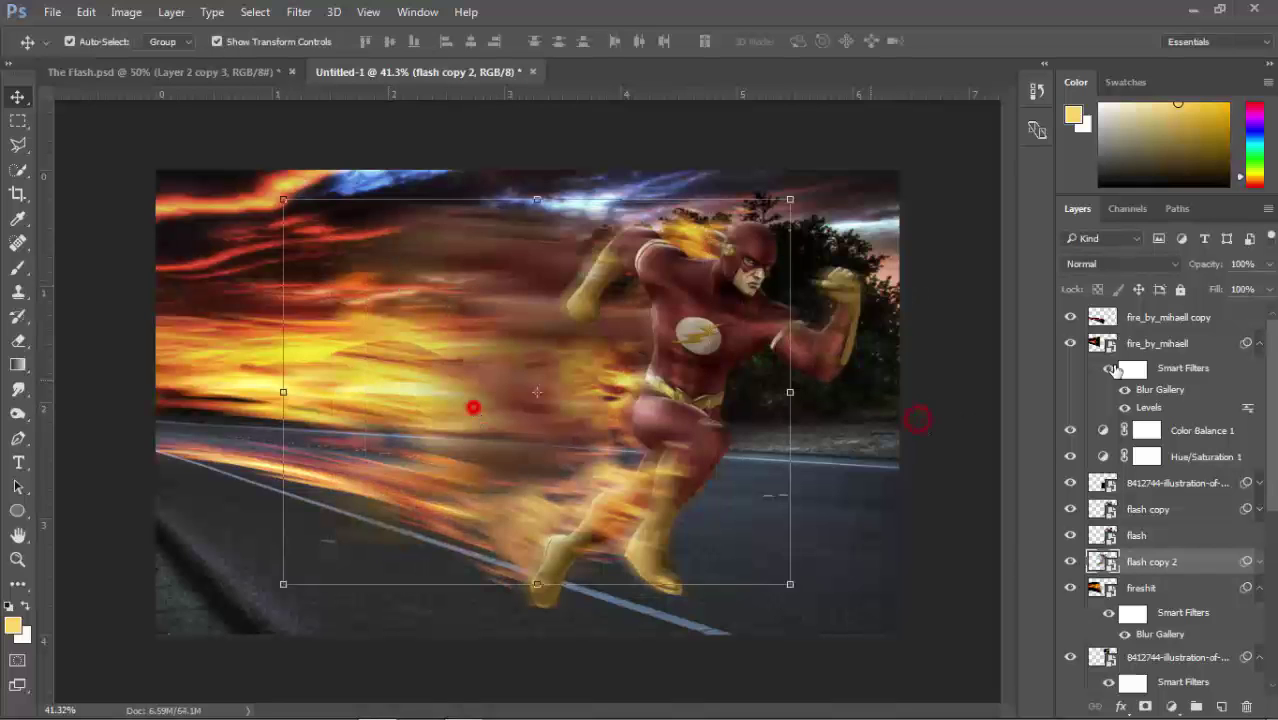
- Lower flash copy 2 to 62% opacity and toggle its visibility to compare
left_click_drag(1269, 264, 1234, 289)
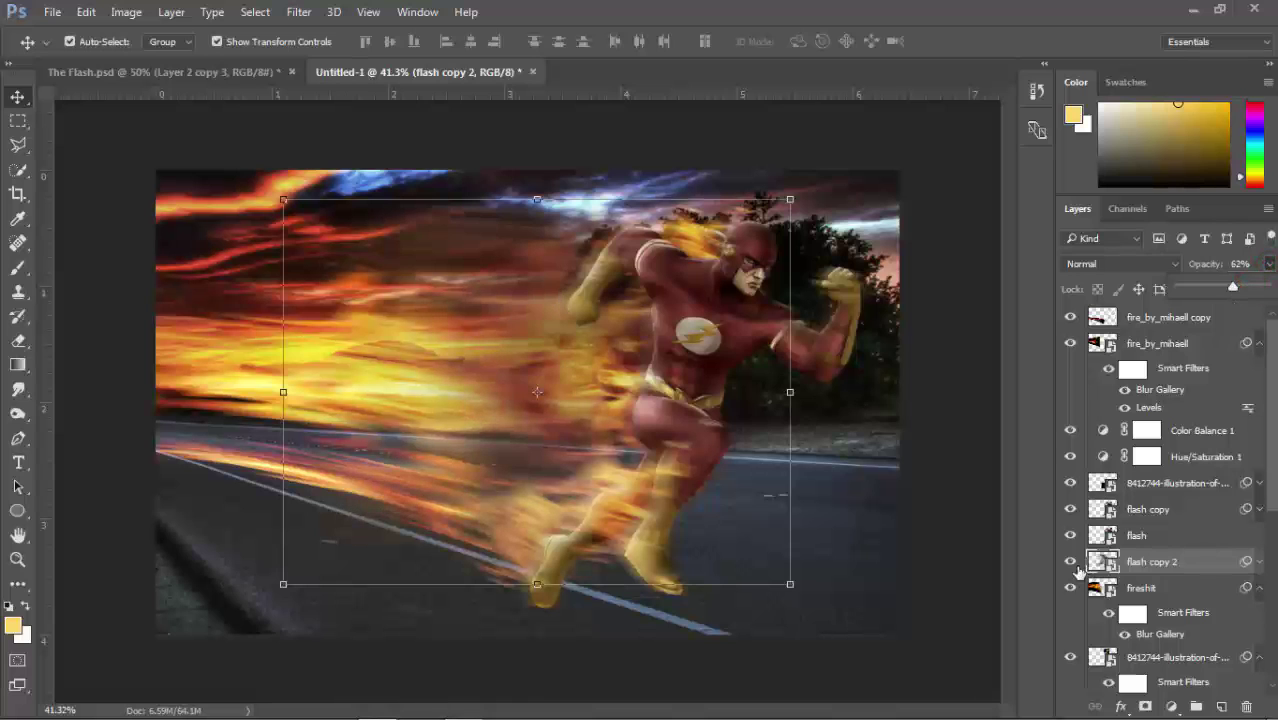
left_click(962, 408)
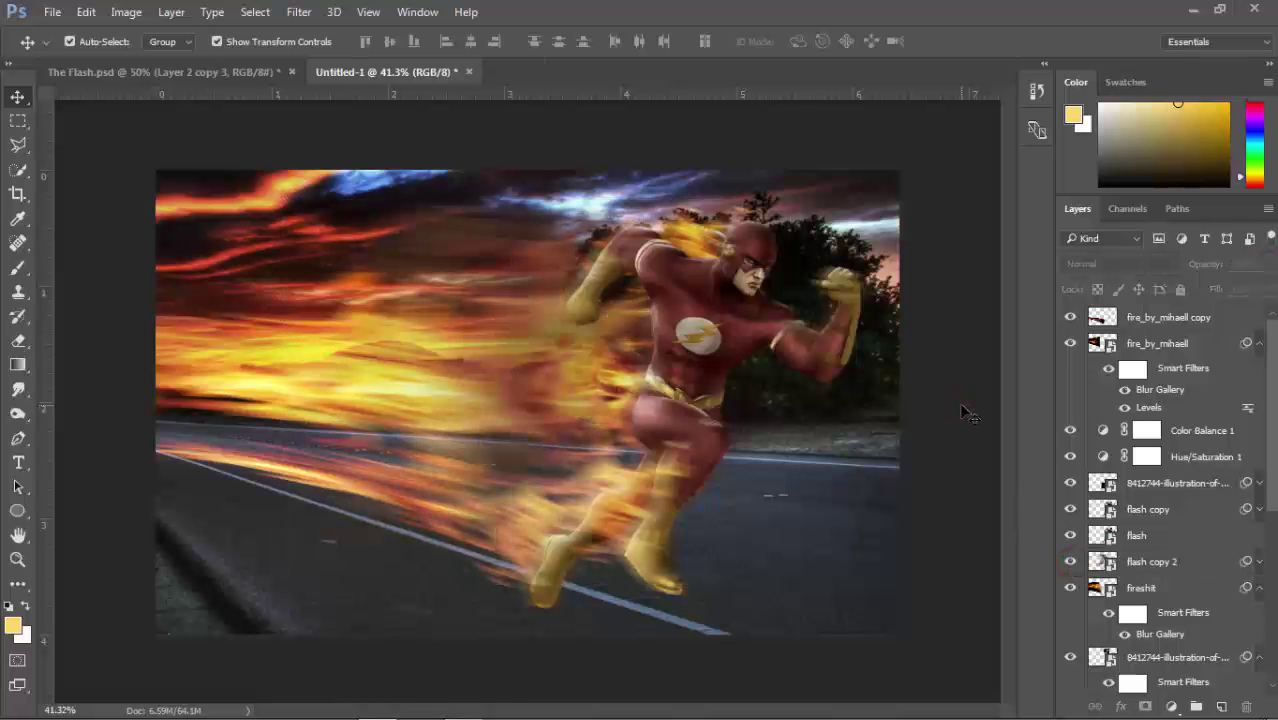
left_click(1181, 564)
left_click(1070, 561)
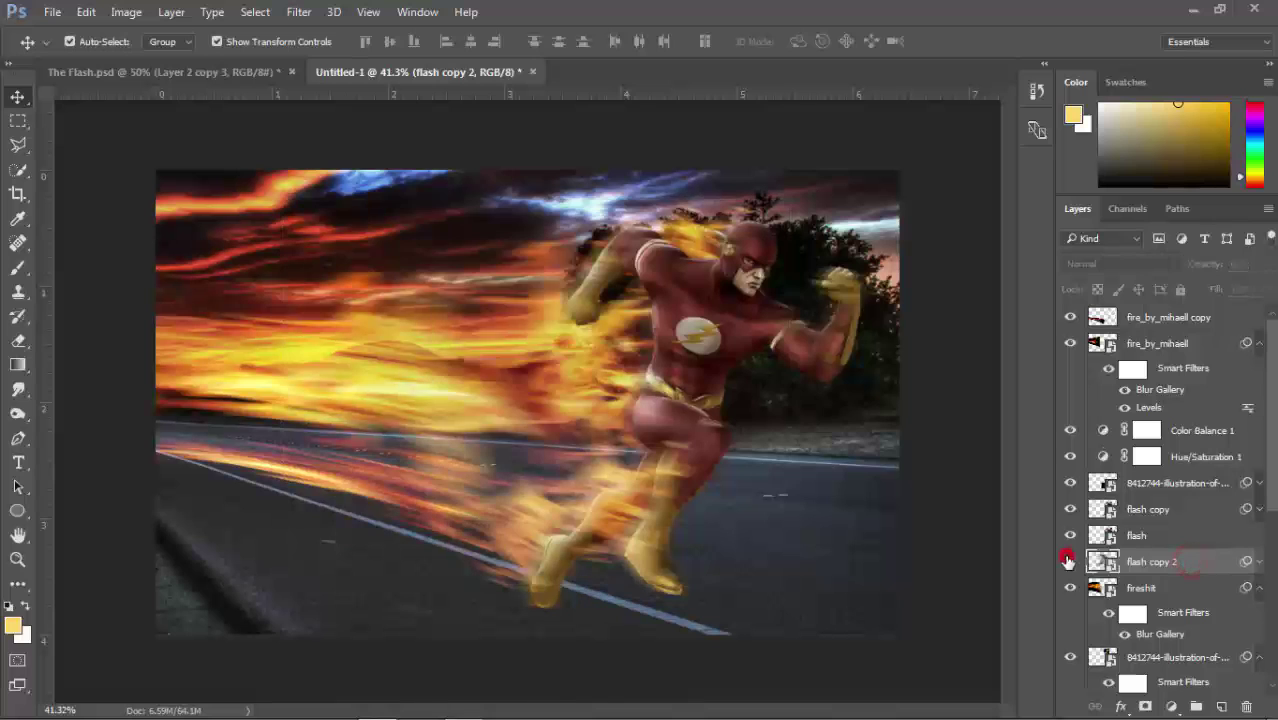
left_click(1069, 536)
- Compare the sharp flash layers by toggling visibility, then select fire_by_mihaell copy
left_click(1072, 510)
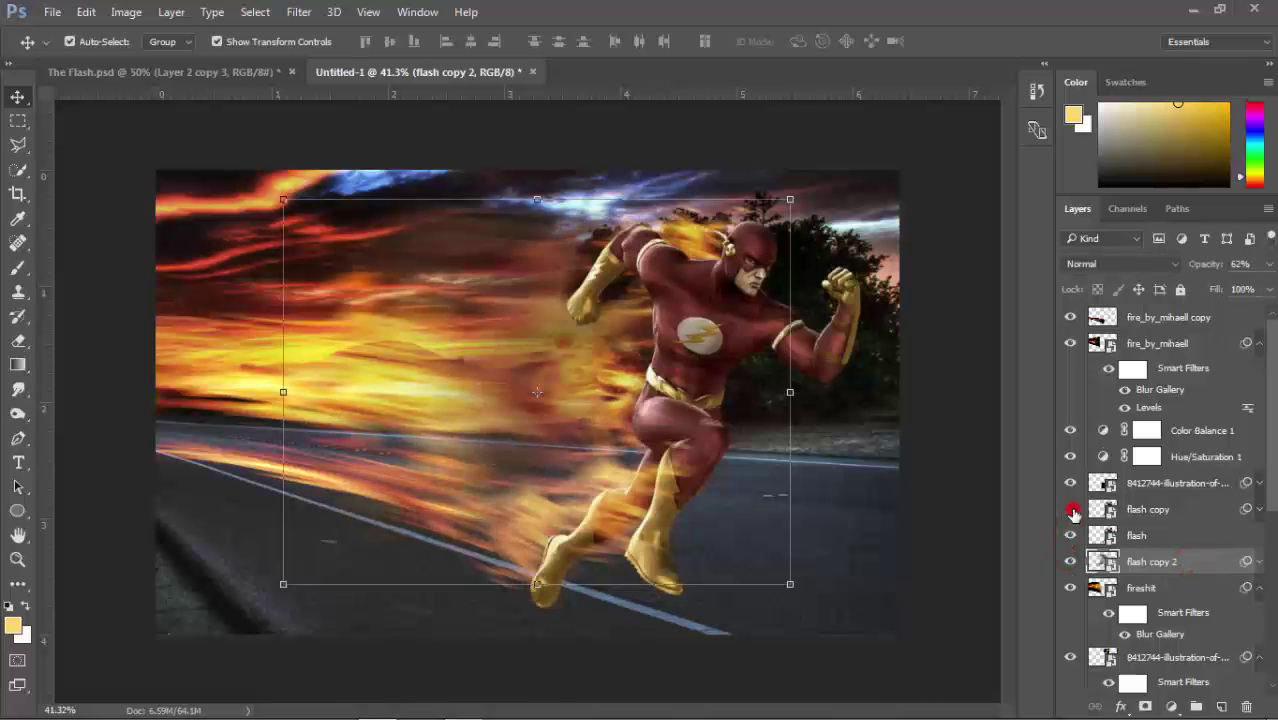
left_click(1070, 536)
left_click(1071, 509)
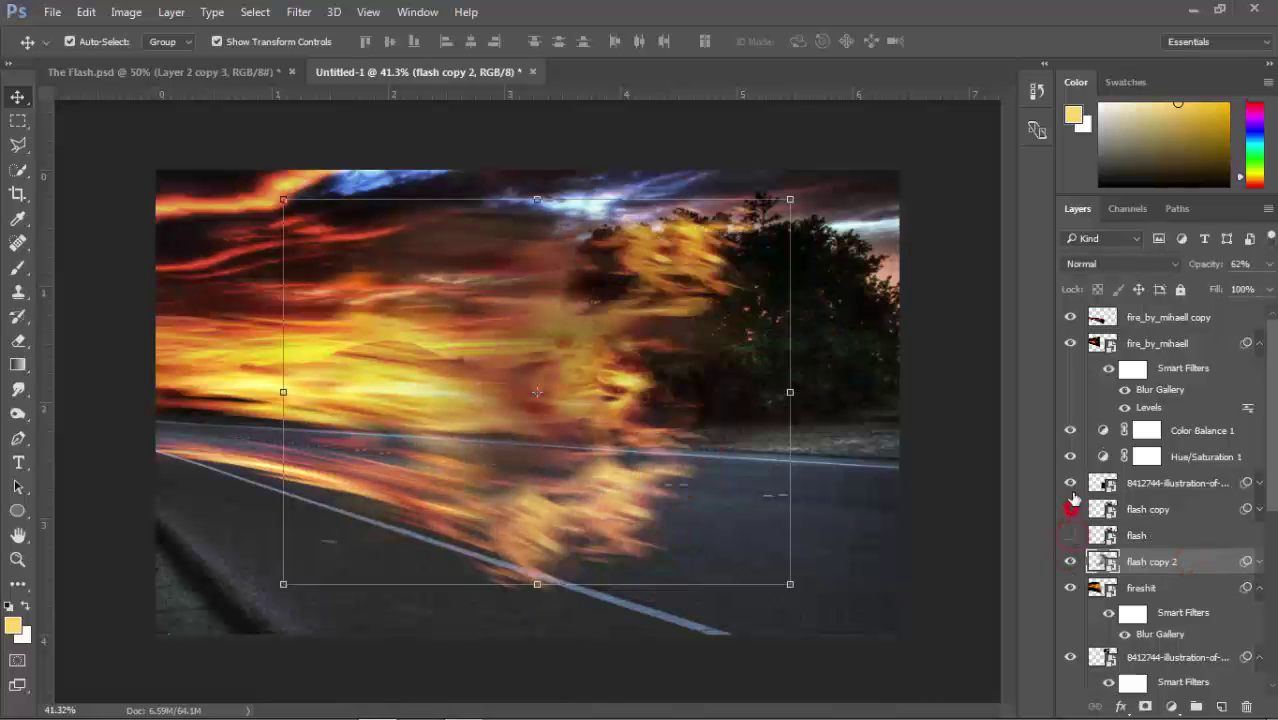
left_click(1072, 507)
left_click(1072, 507)
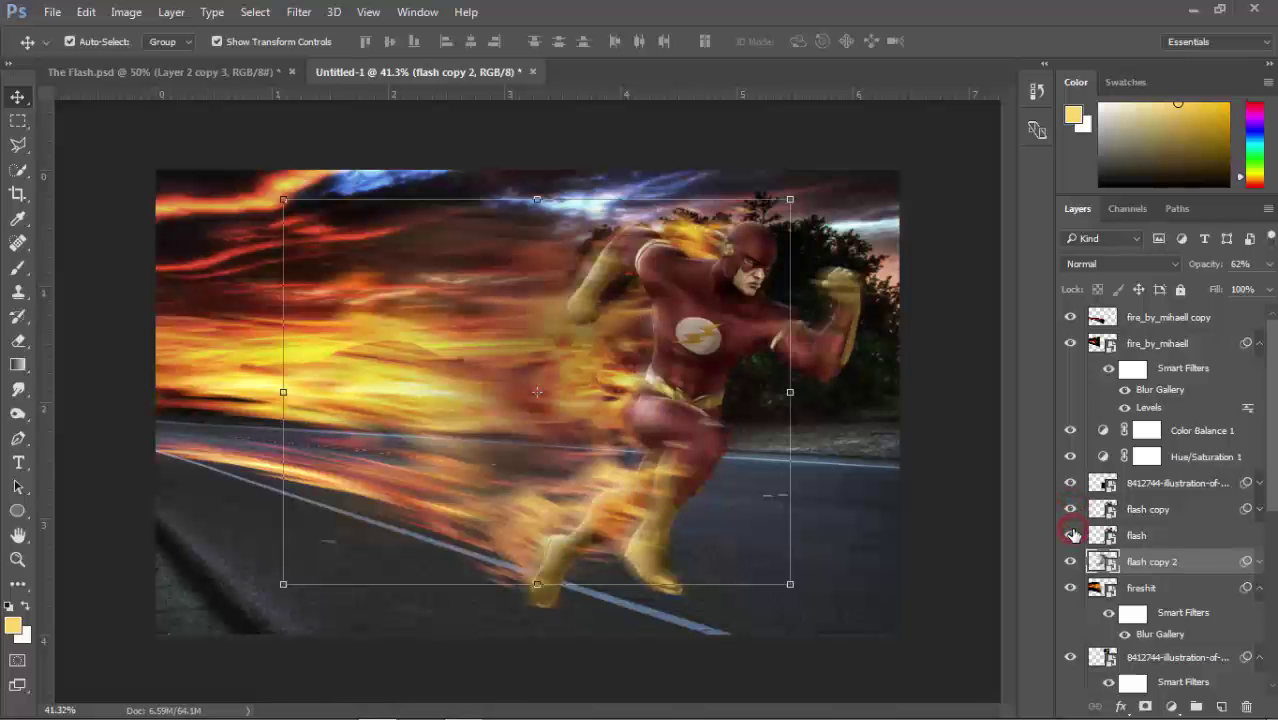
left_click(1176, 508)
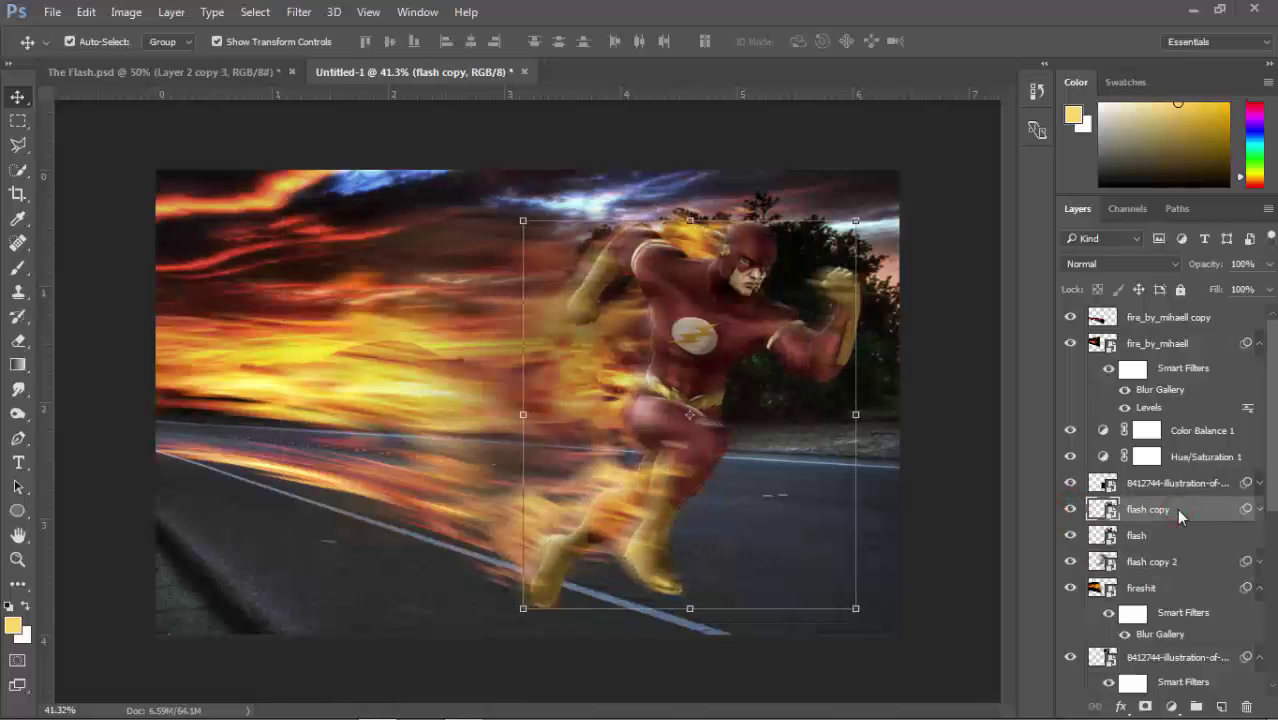
left_click(955, 440)
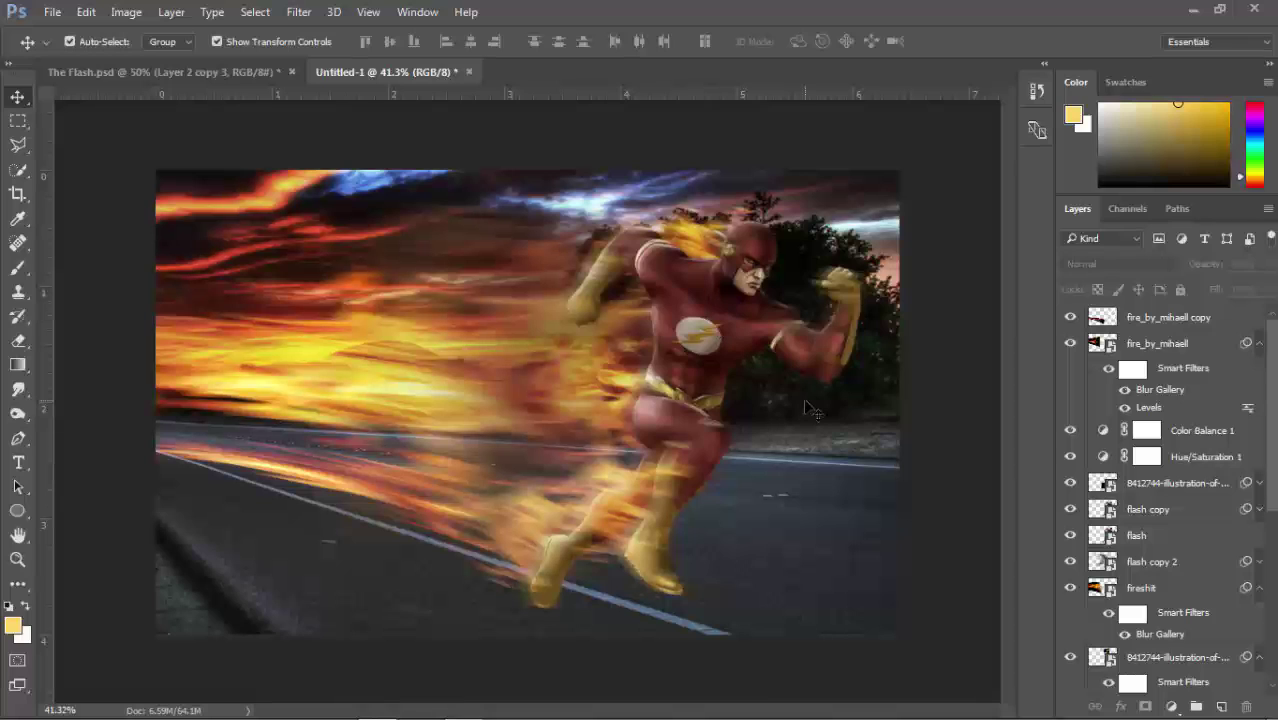
left_click(1221, 319)
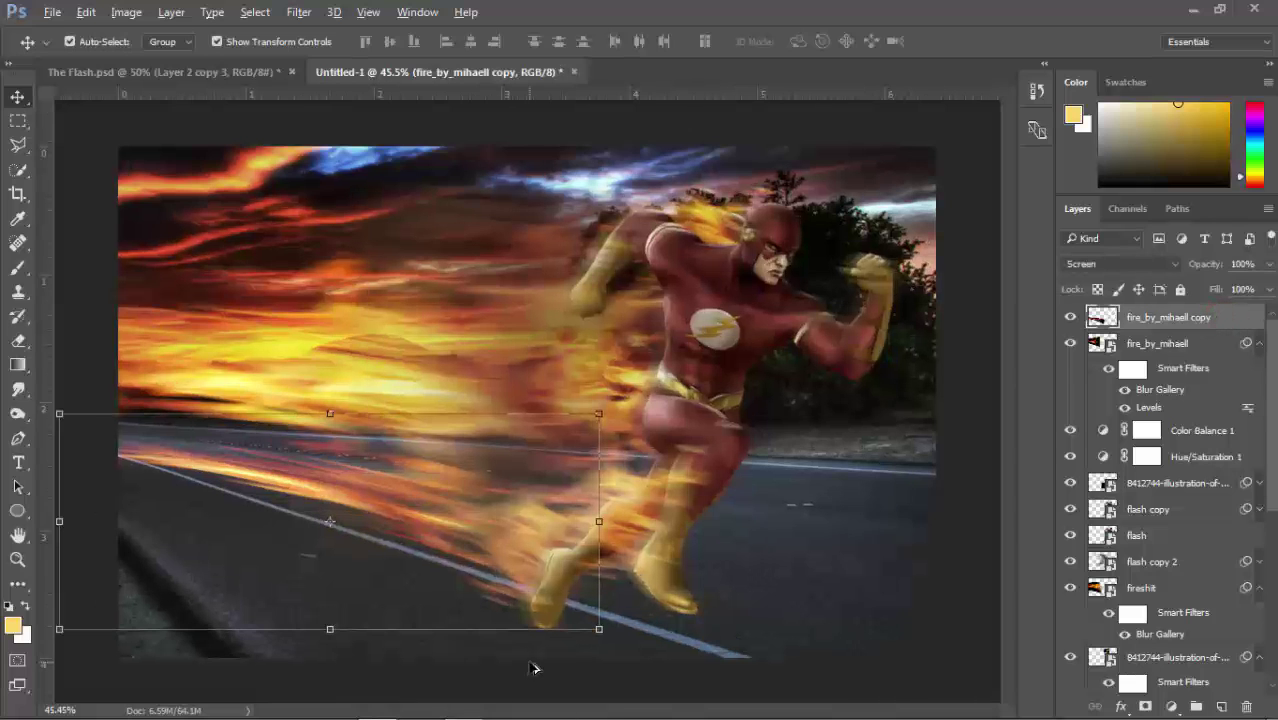
- Add a new empty Layer 2 and place it just above Curves 1
scroll(1180, 450, "down", 5)
scroll(1180, 560, "down", 5)
scroll(1200, 610, "down", 2)
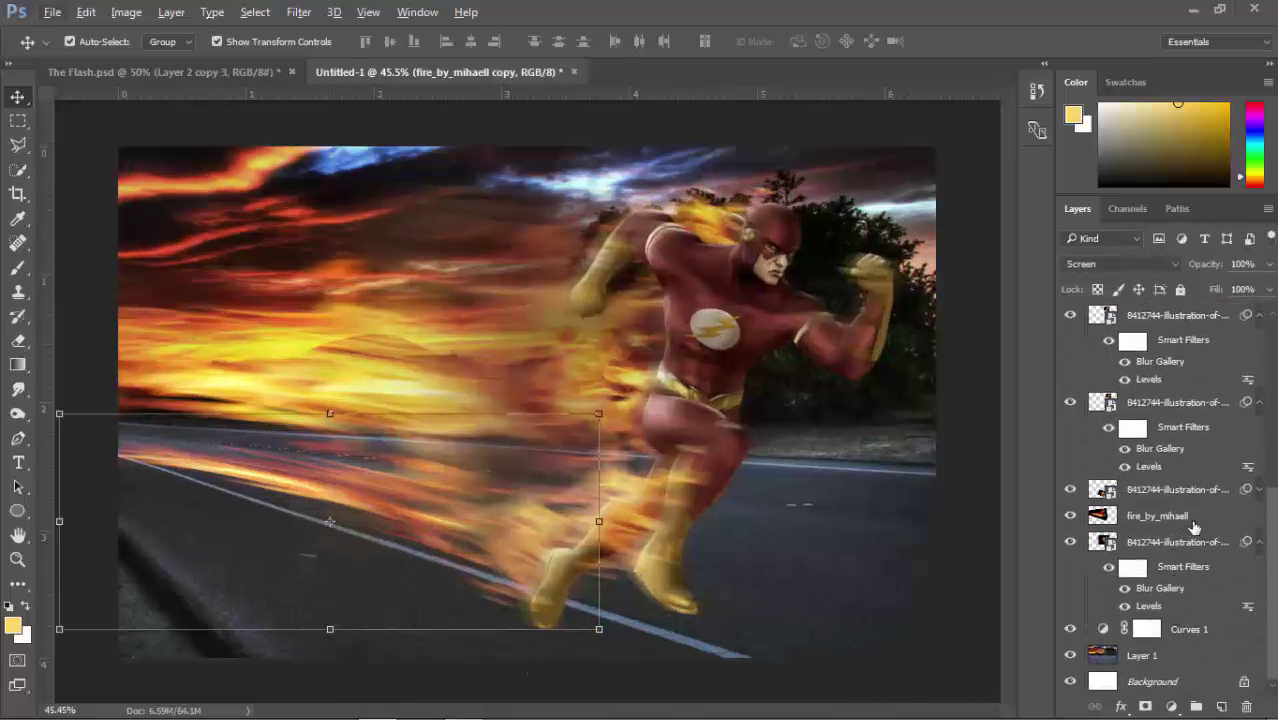
left_click(1200, 655)
left_click(1221, 706)
left_click_drag(1198, 650, 1205, 630)
scroll(534, 628, "up", 4)
scroll(530, 635, "up", 4)
left_click_drag(610, 613, 600, 457)
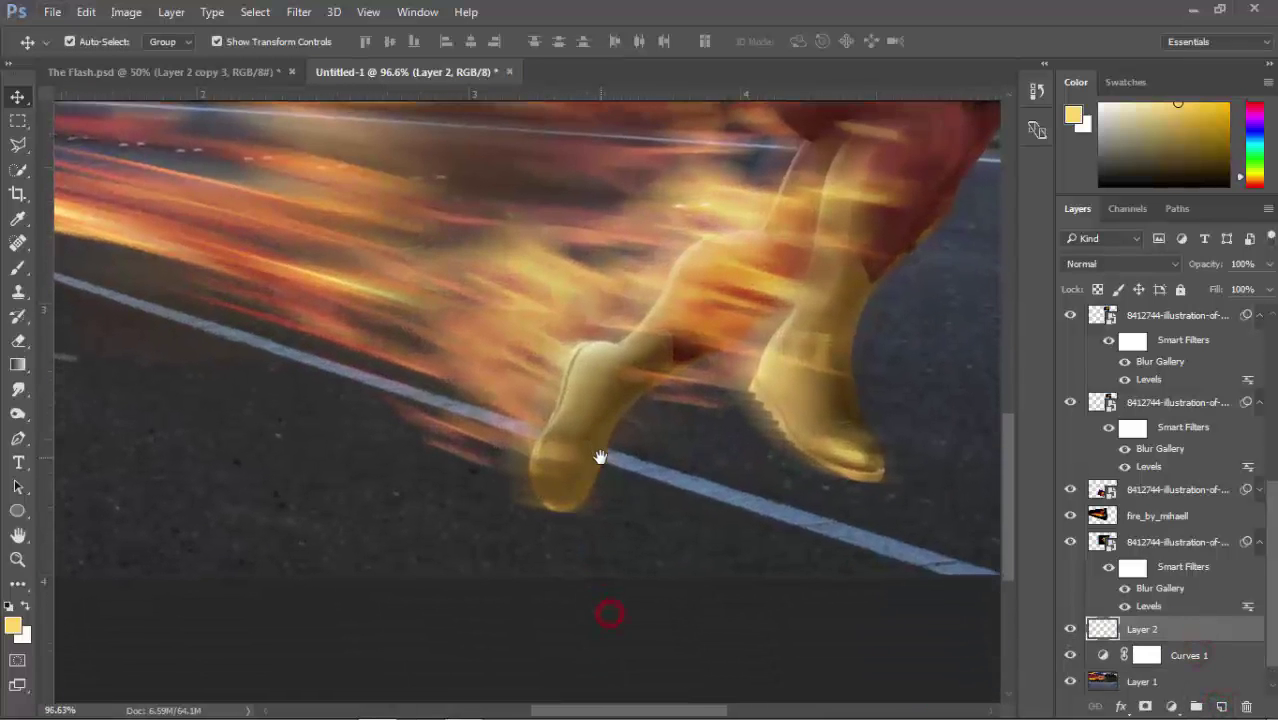
- Paint a soft brush glow at 100% flow beneath the Flash's foot
key("b")
left_click(329, 41)
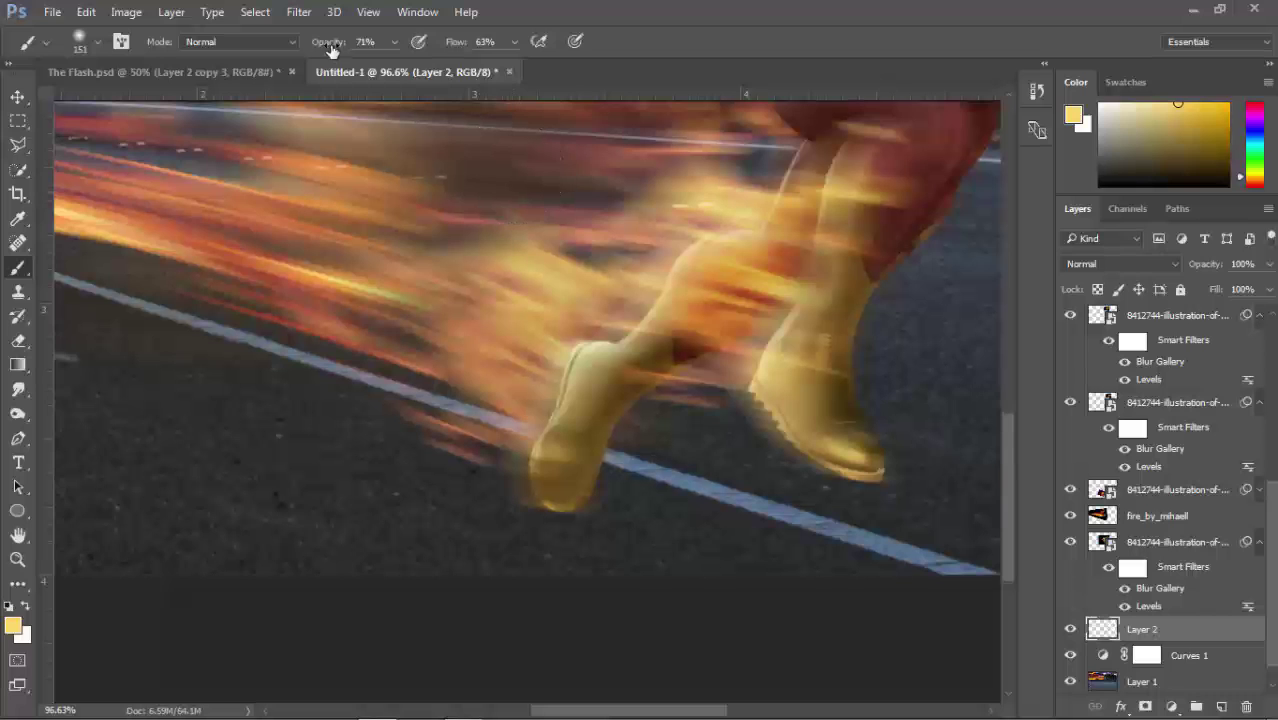
left_click(456, 41)
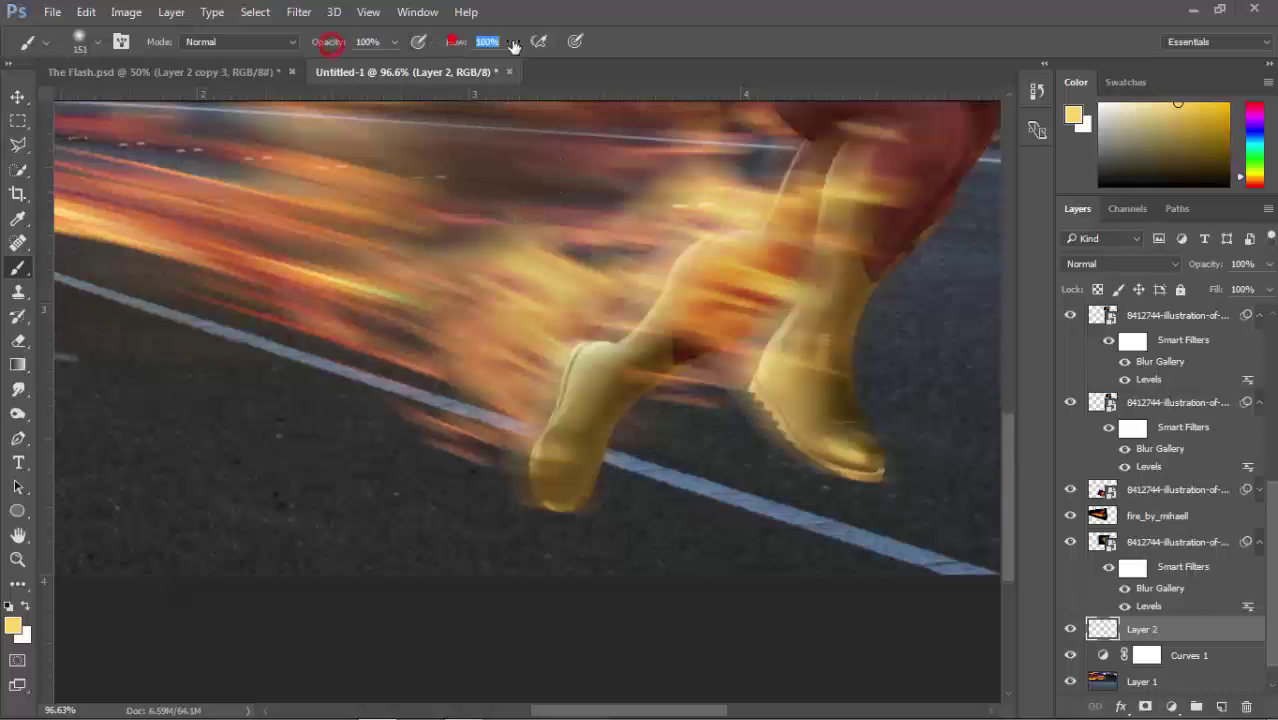
left_click(548, 327)
- Switch to the Move tool with Layer 2 as the active layer
key("v")
left_click(523, 312)
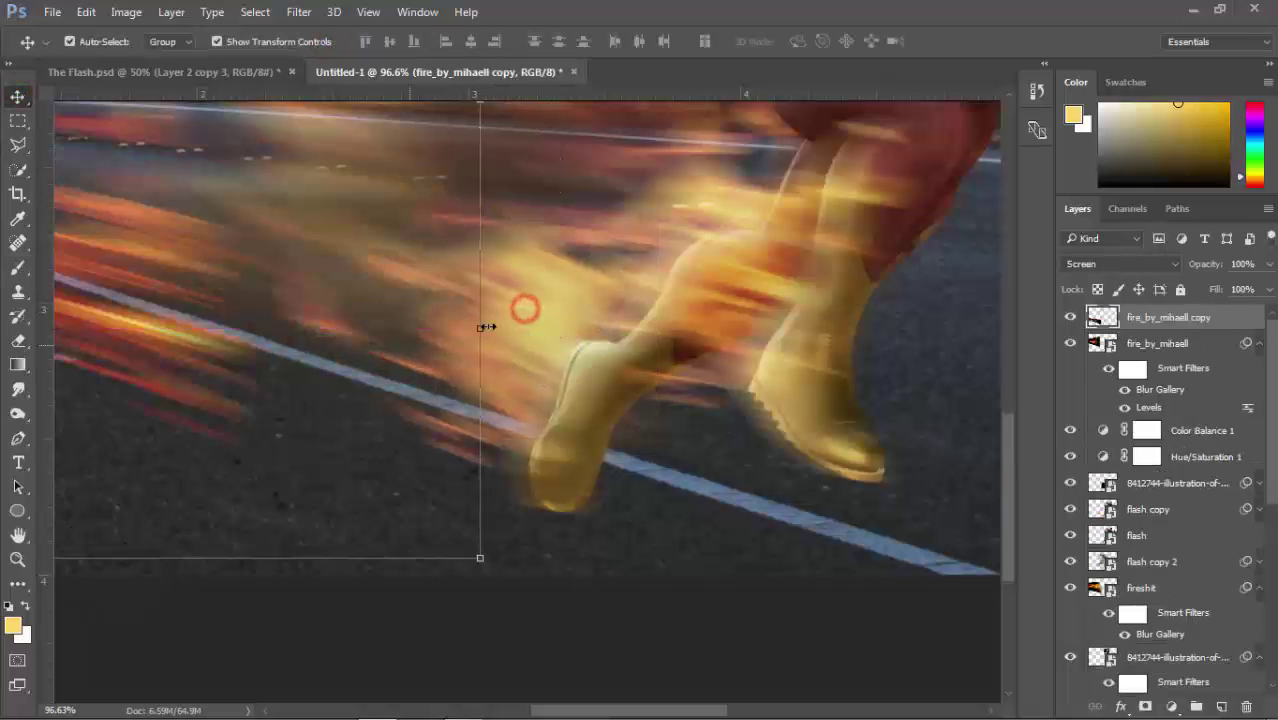
scroll(1165, 500, "down", 3)
scroll(1165, 500, "down", 3)
left_click(1183, 605)
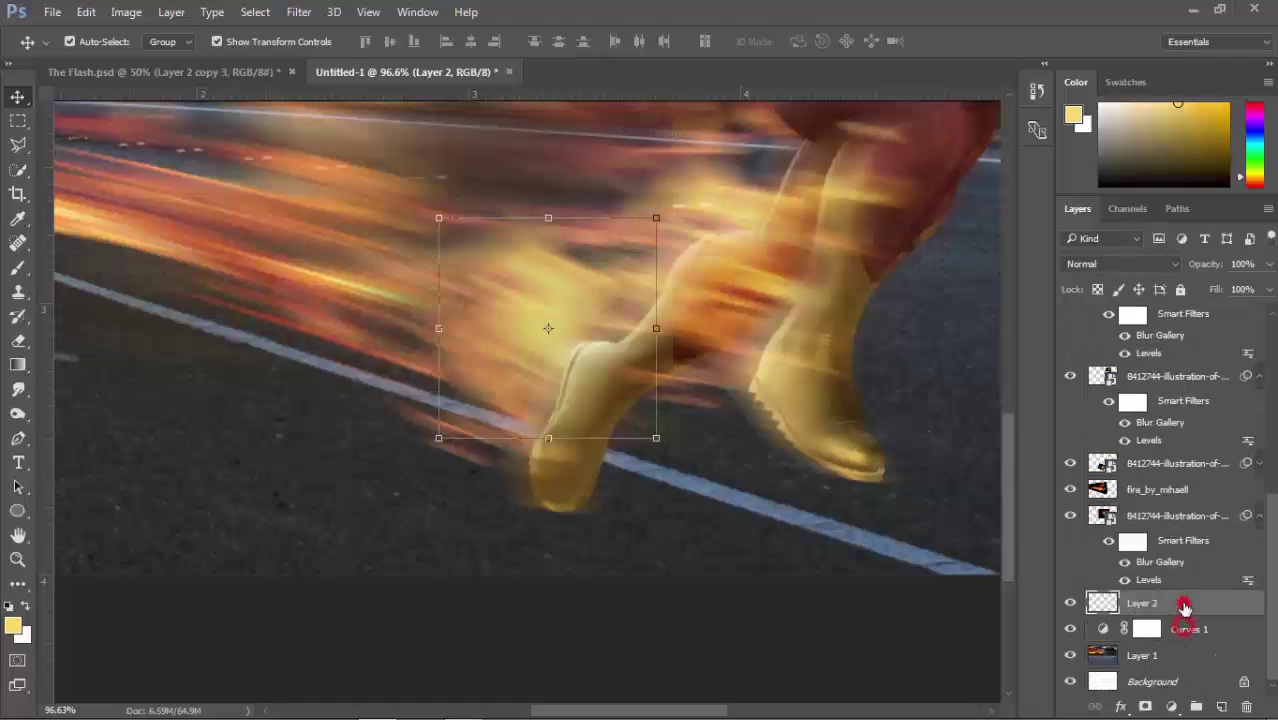
- Shift the glow toward orange with Hue -15 and Saturation -19
left_click_drag(545, 300, 253, 370)
key("ctrl+u")
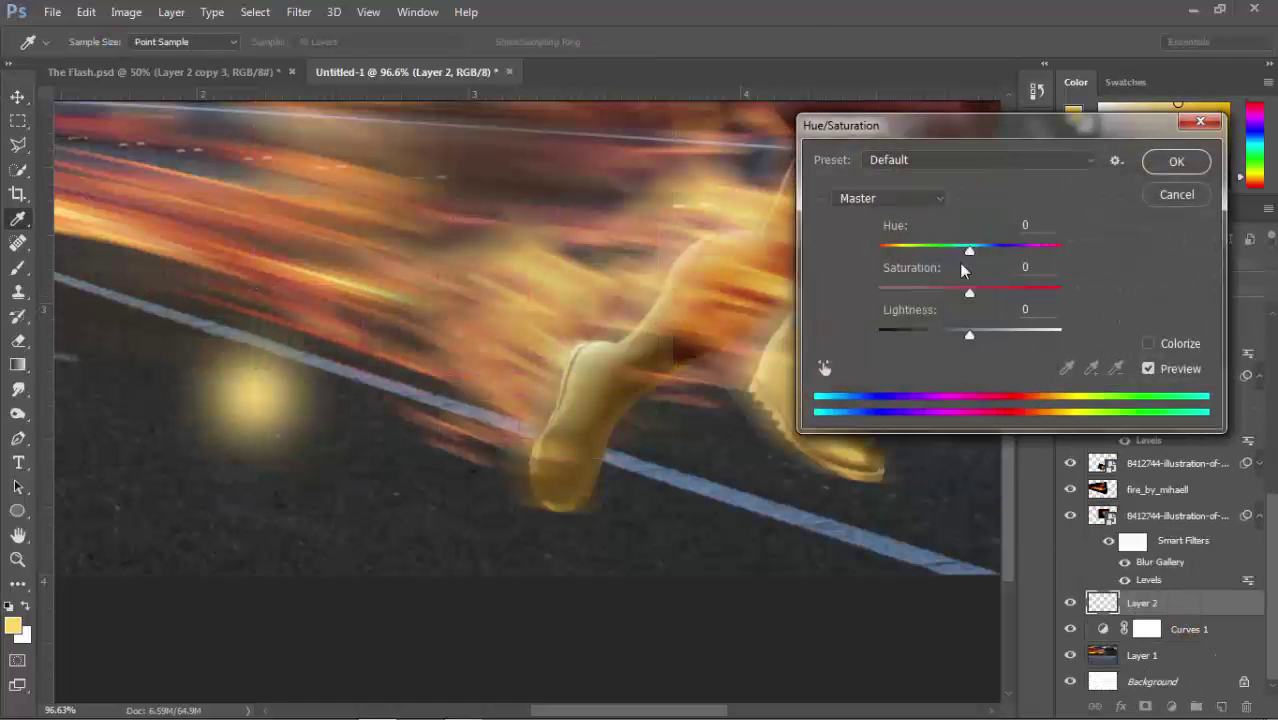
mouse_move(969, 248)
left_mouse_down()
mouse_move(920, 251)
mouse_move(994, 249)
left_mouse_up()
left_click_drag(969, 292, 941, 294)
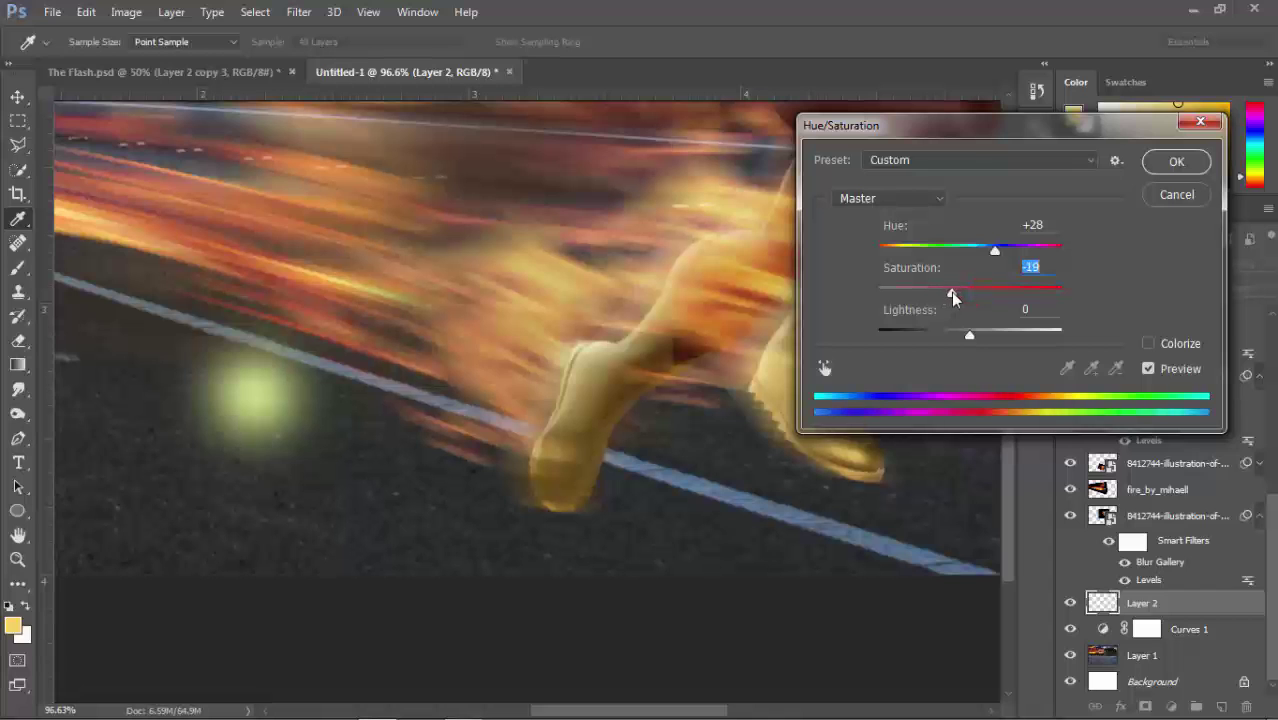
left_click_drag(994, 249, 958, 250)
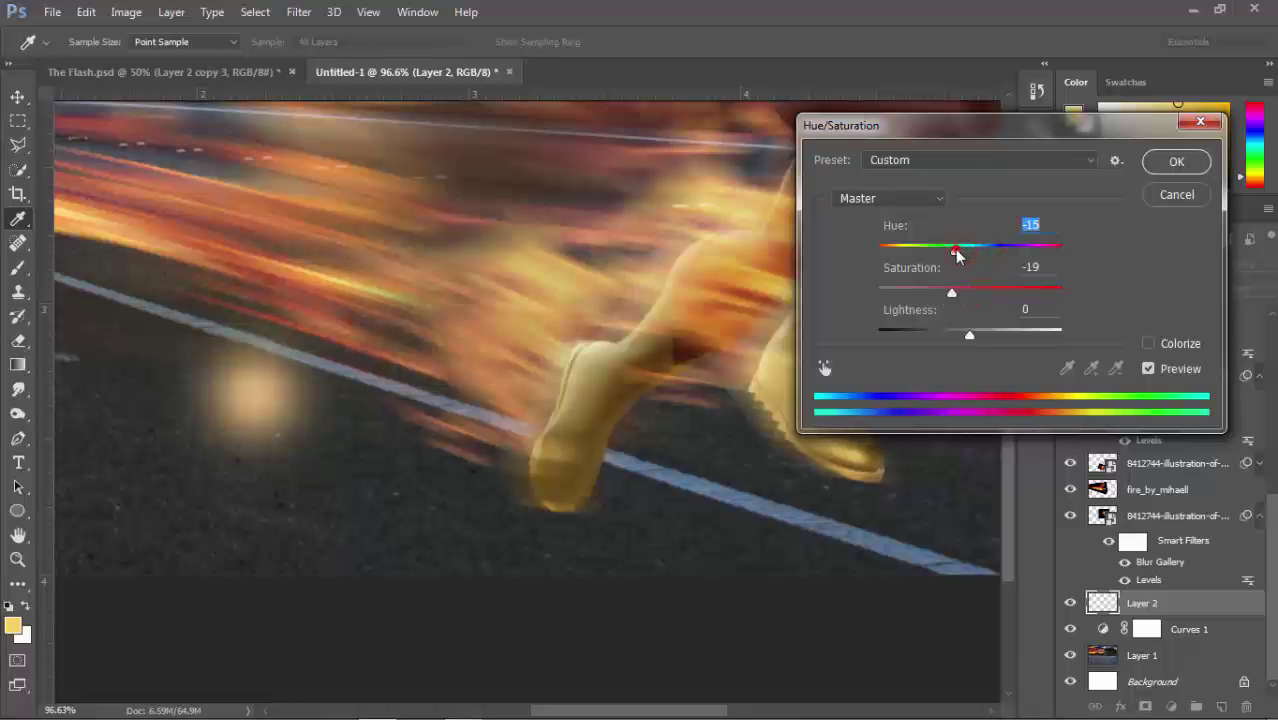
key("Return")
- Move the glow under the front foot, squash it and enlarge it about 165%
key("v")
left_click_drag(272, 400, 573, 470)
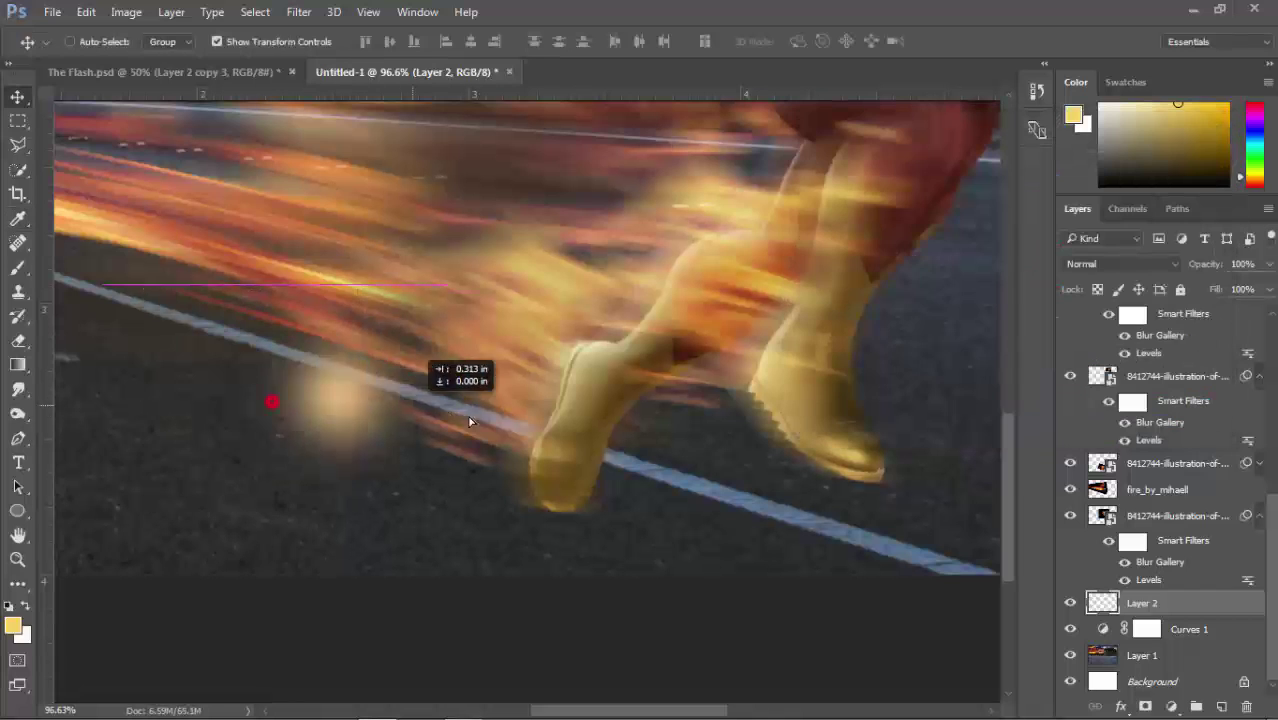
key("ctrl+t")
left_click_drag(549, 357, 551, 442)
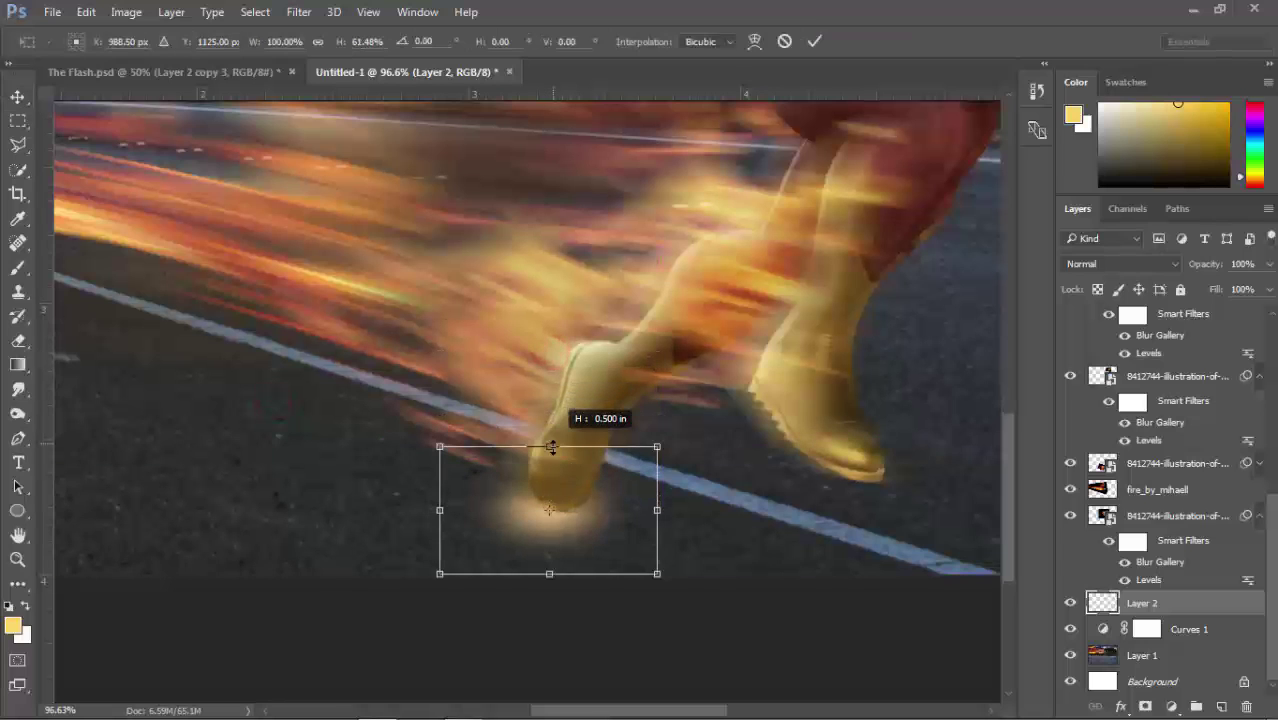
key("Return")
left_click_drag(657, 574, 727, 614)
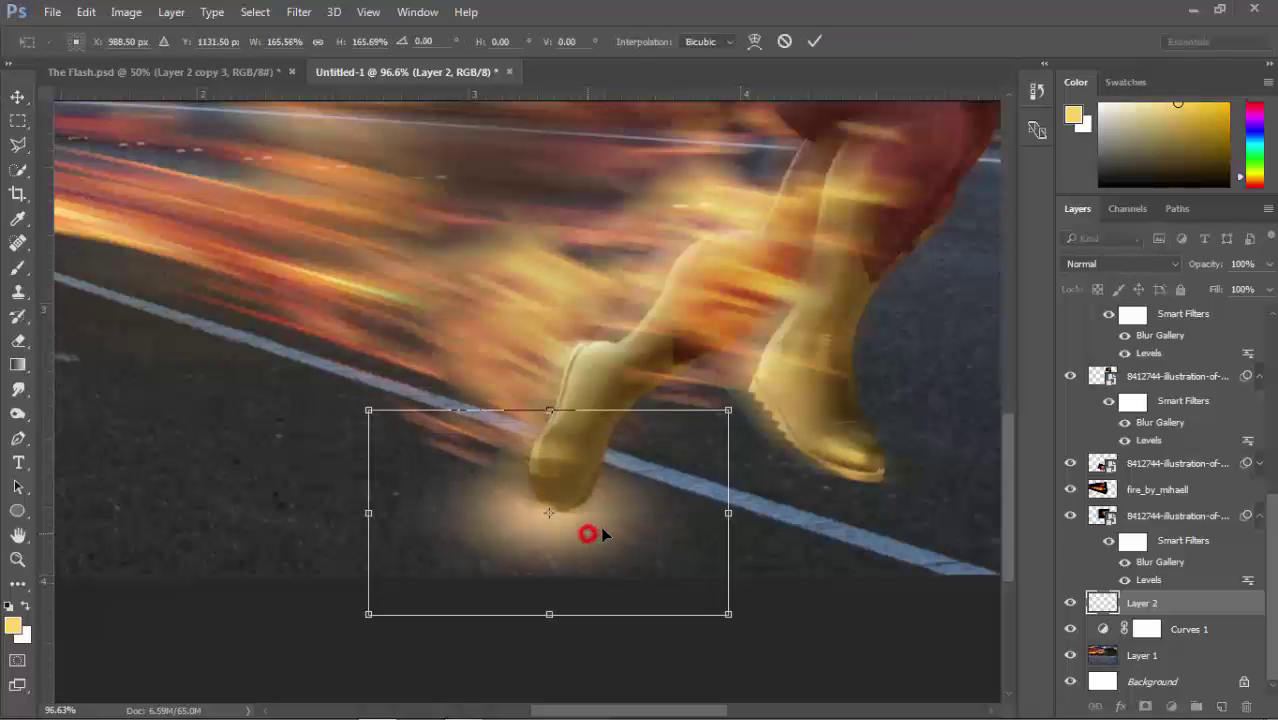
key("Return")
mouse_move(585, 528)
left_mouse_down()
mouse_move(602, 523)
mouse_move(620, 550)
left_mouse_up()
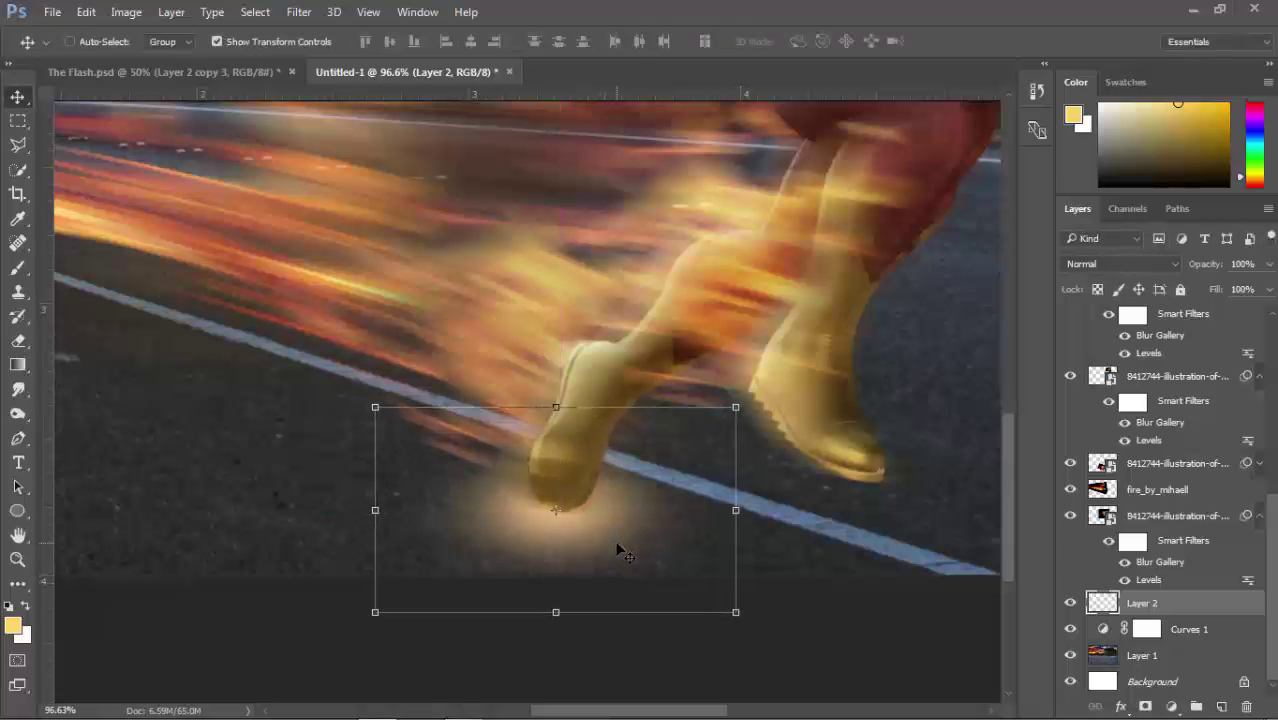
- Adjust the glow's Levels, lowering output whites and darkening shadows slightly
key("ctrl+l")
mouse_move(946, 420)
left_mouse_down()
mouse_move(926, 422)
mouse_move(970, 420)
left_mouse_up()
left_click_drag(709, 347, 763, 357)
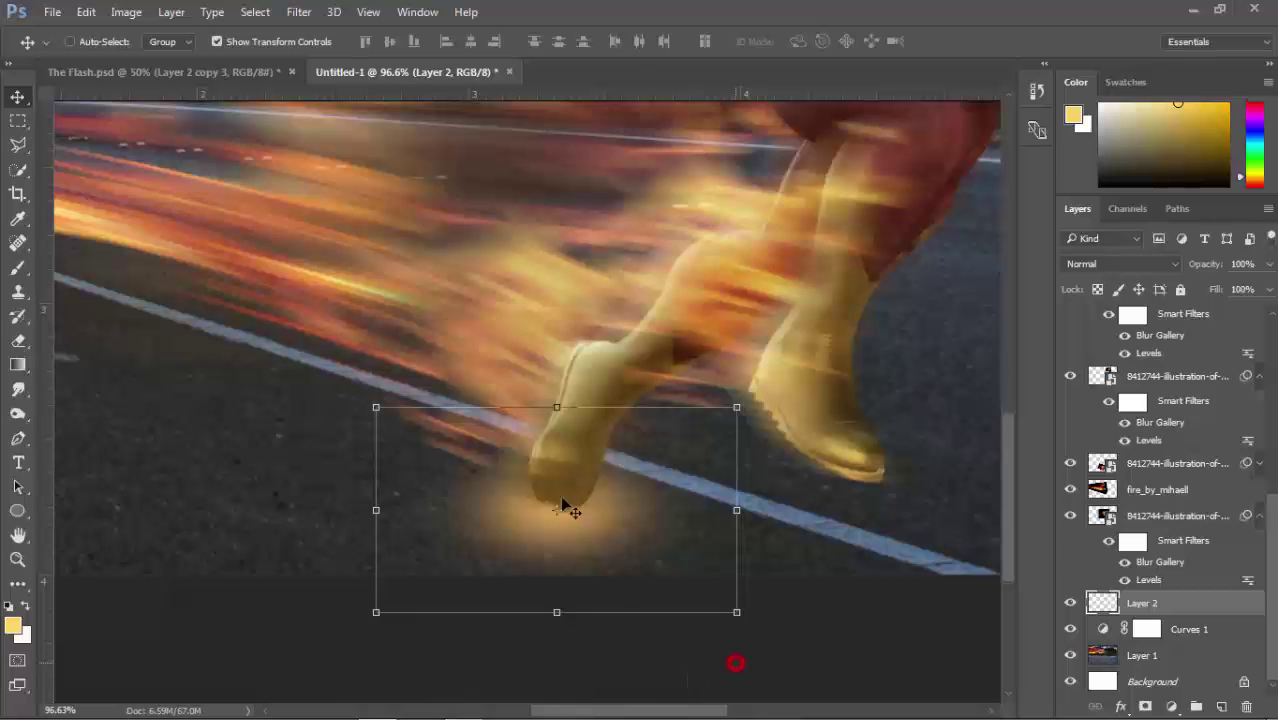
- Place a black shadow under the front heel and flatten it wider
key("b")
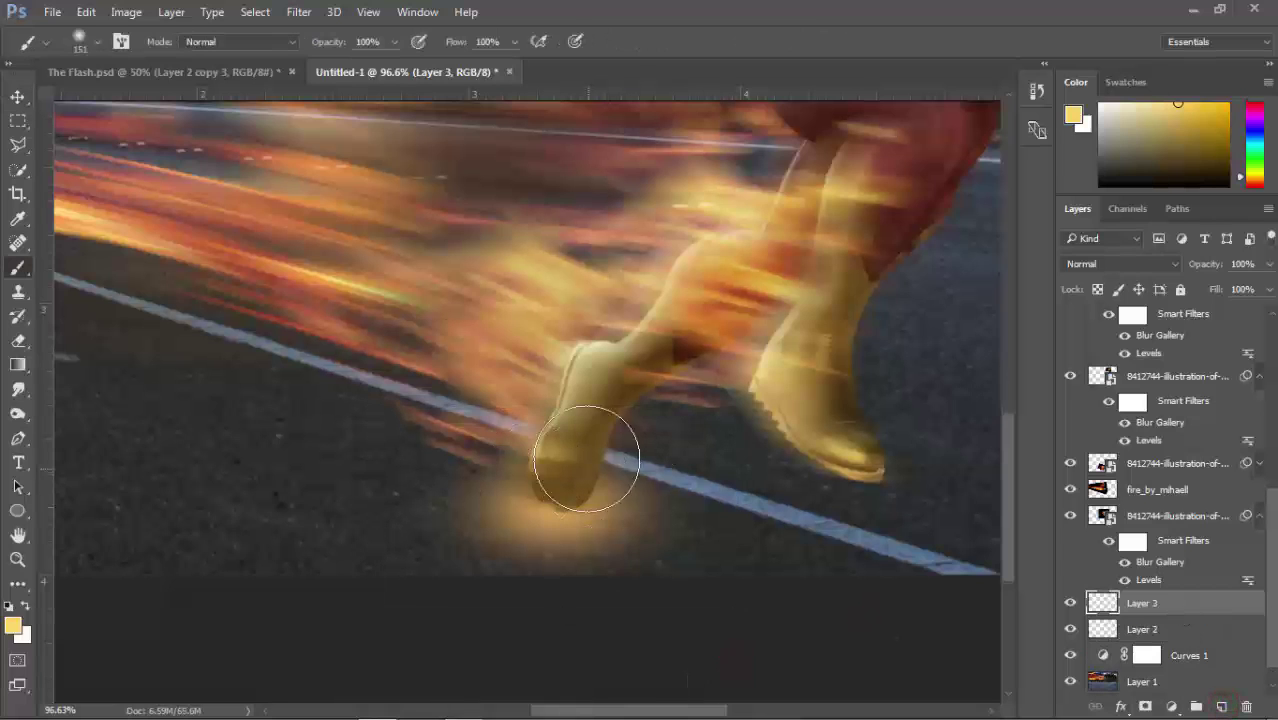
left_click(9, 605)
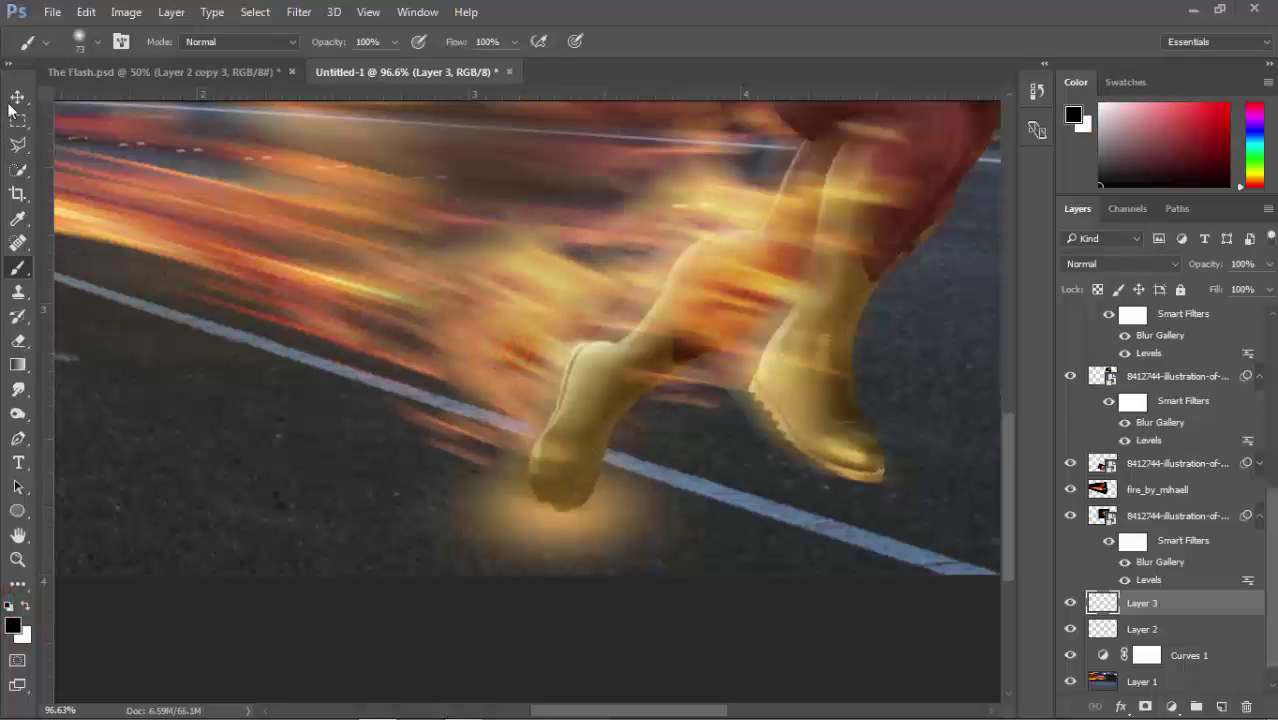
key("v")
mouse_move(532, 356)
left_mouse_down()
mouse_move(565, 505)
mouse_move(643, 500)
left_mouse_up()
scroll(570, 511, "up", 2)
left_click_drag(553, 563, 555, 562)
key("Return")
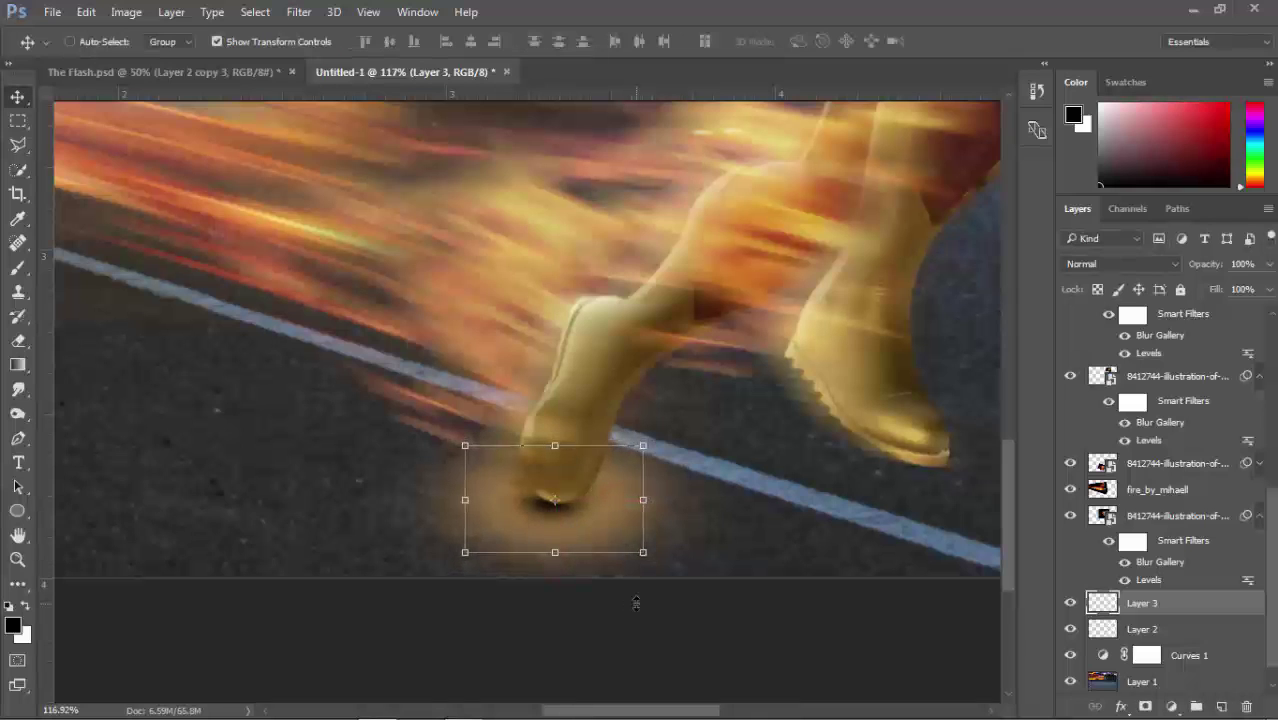
key("Right")
key("Right")
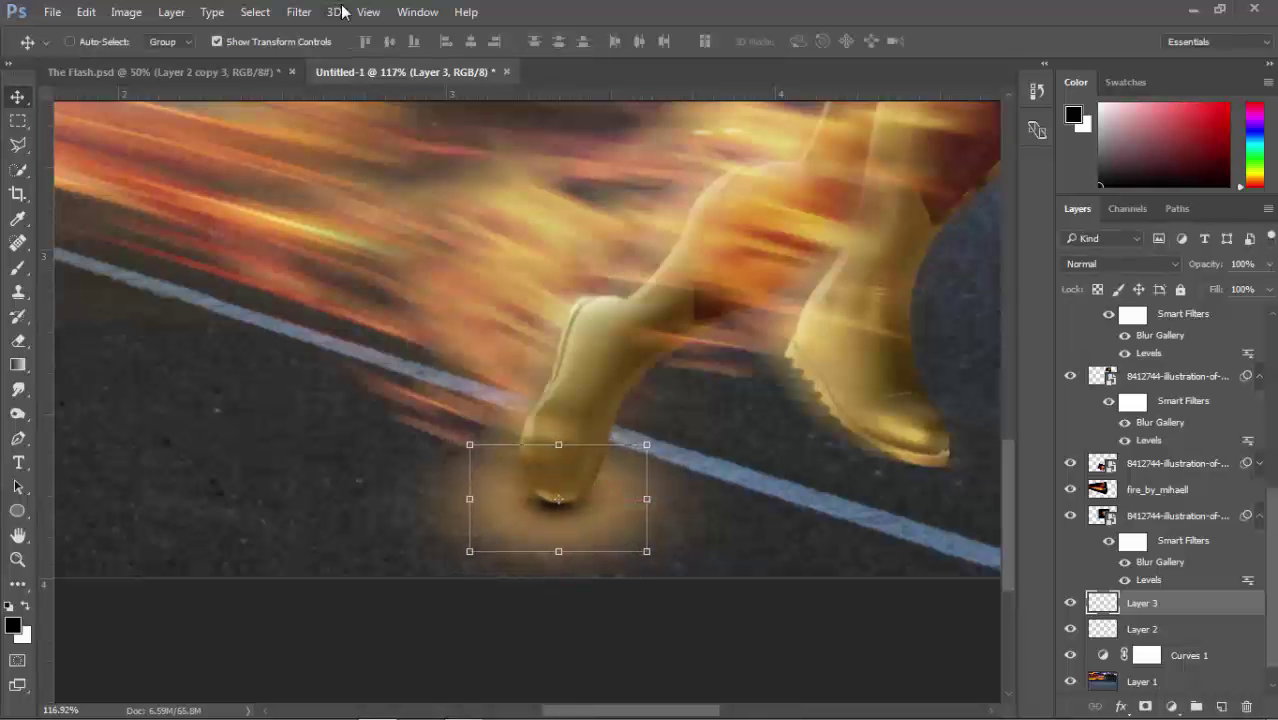
- Soften the heel shadow with a 2.6 px Gaussian Blur and adjust its opacity
left_click(299, 11)
left_click(582, 285)
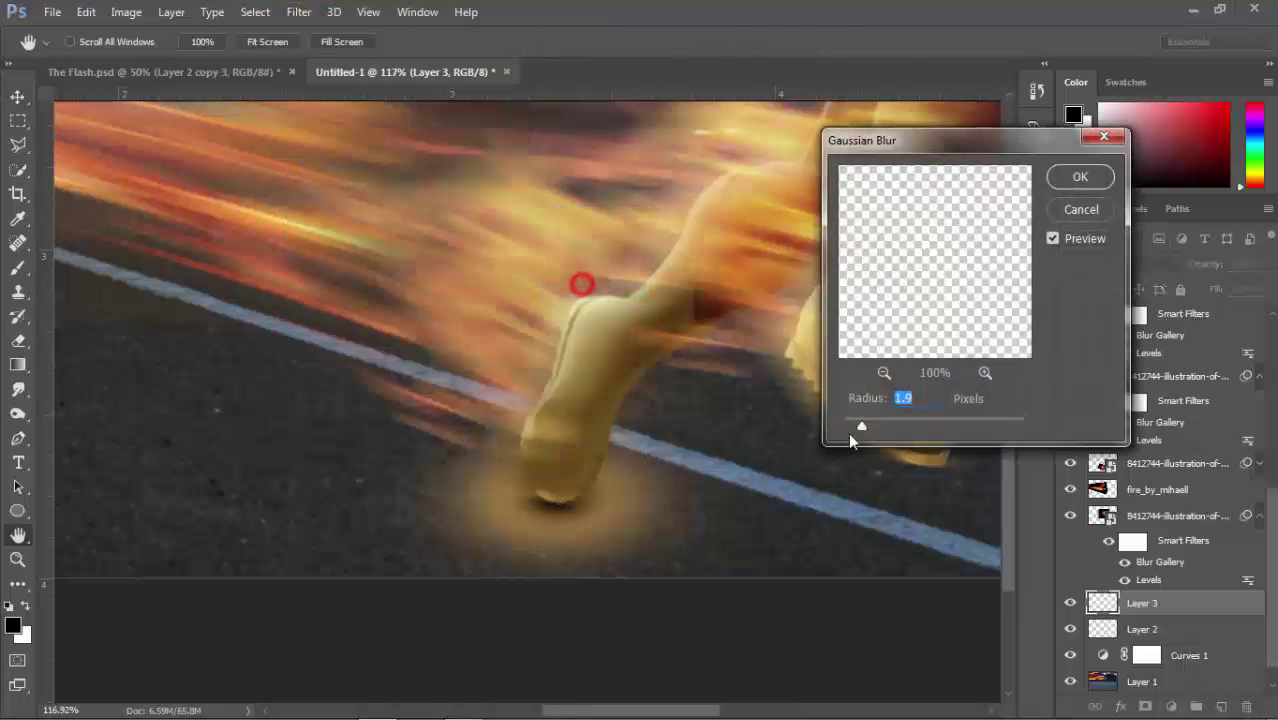
left_click_drag(862, 426, 870, 428)
key("Return")
left_click(1269, 264)
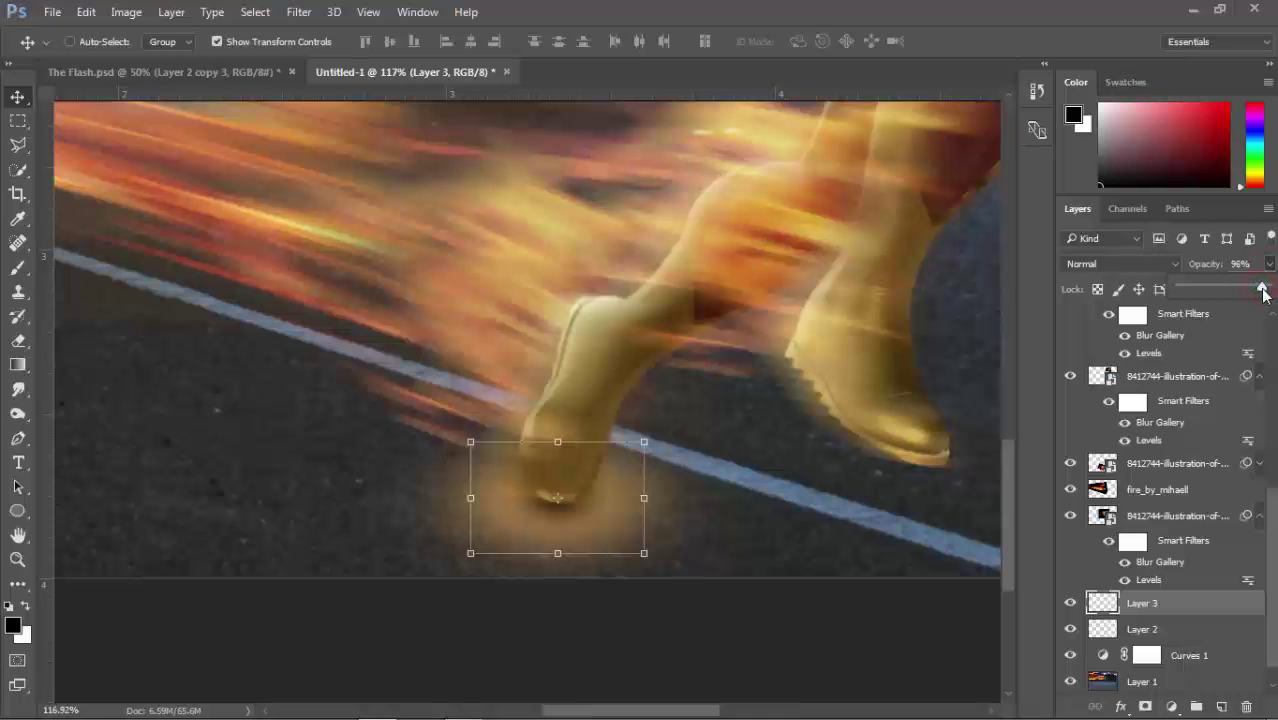
scroll(805, 628, "down", 3)
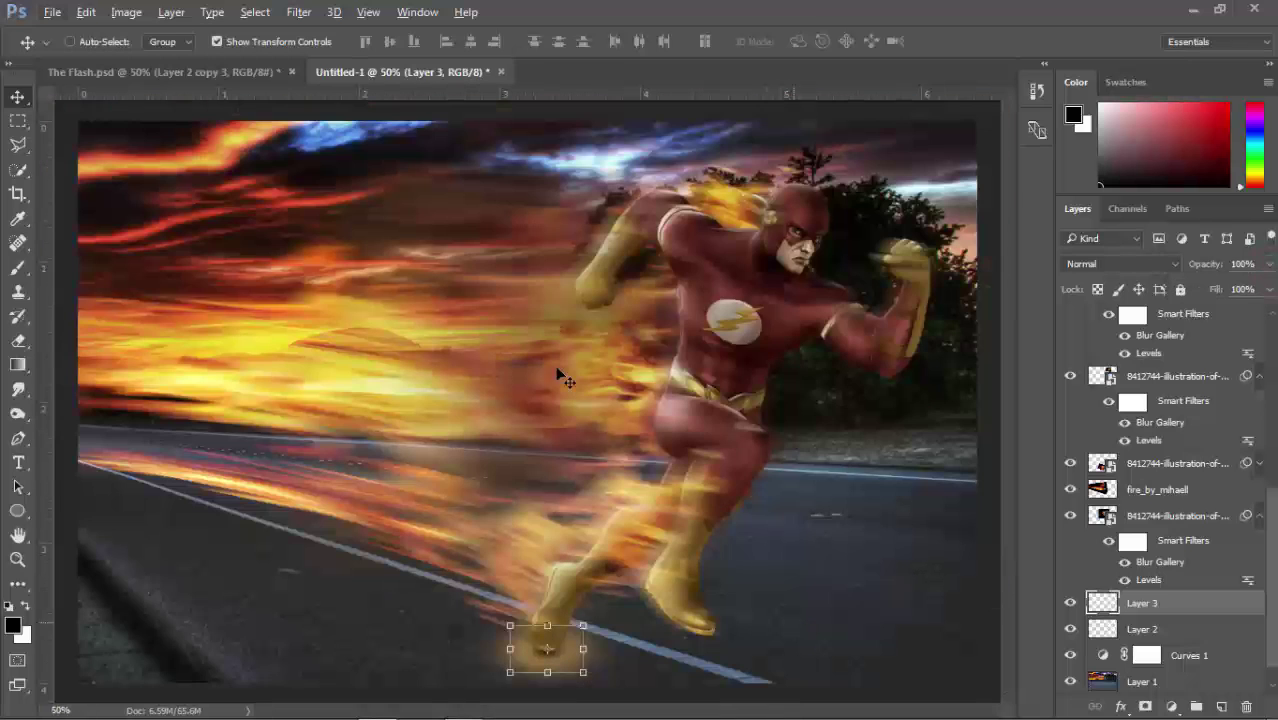
- Select the Layer 2 glow and enlarge it to about 122% around its centre
left_click(86, 44)
left_click(697, 145)
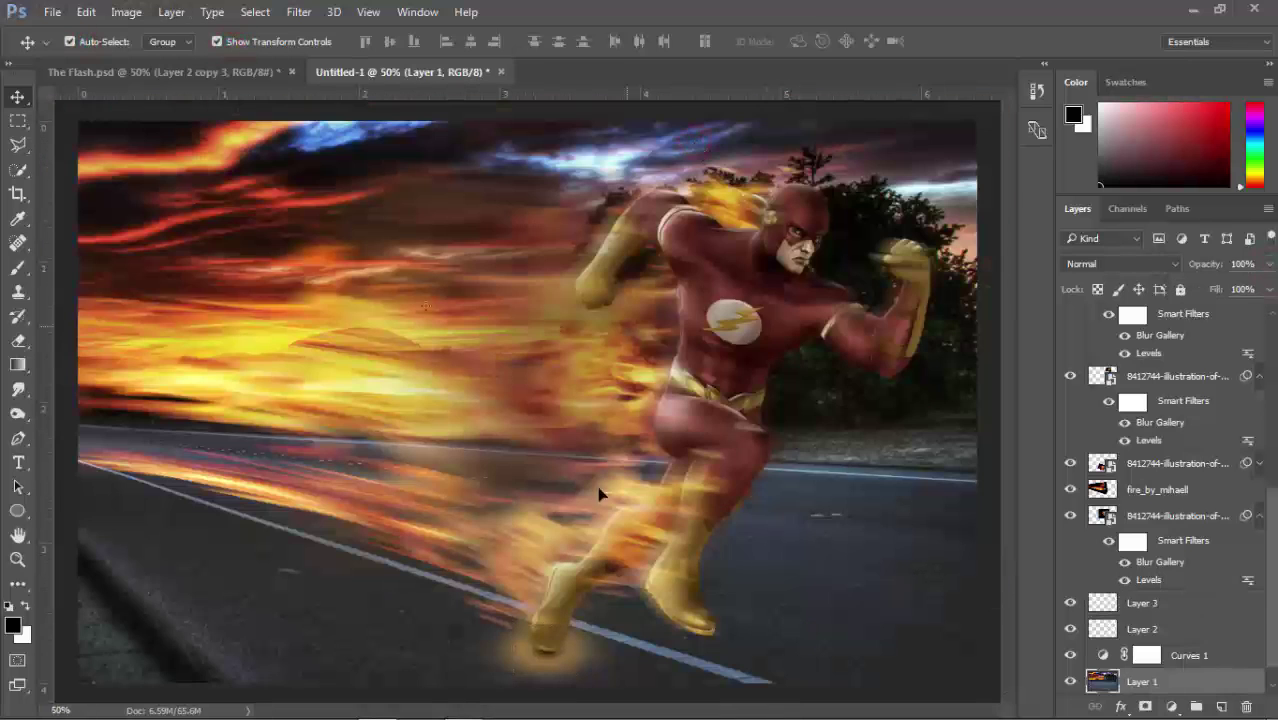
scroll(528, 633, "up", 2)
scroll(555, 657, "up", 2)
scroll(558, 650, "down", 2)
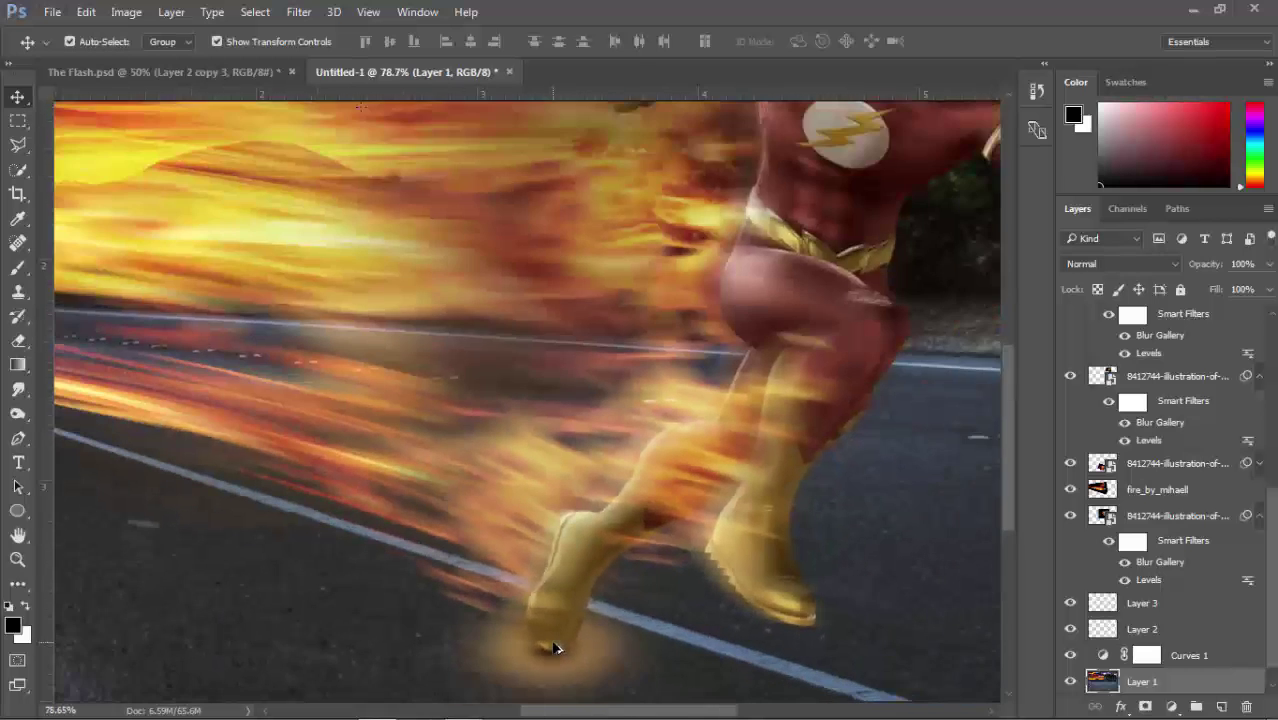
left_click(614, 584)
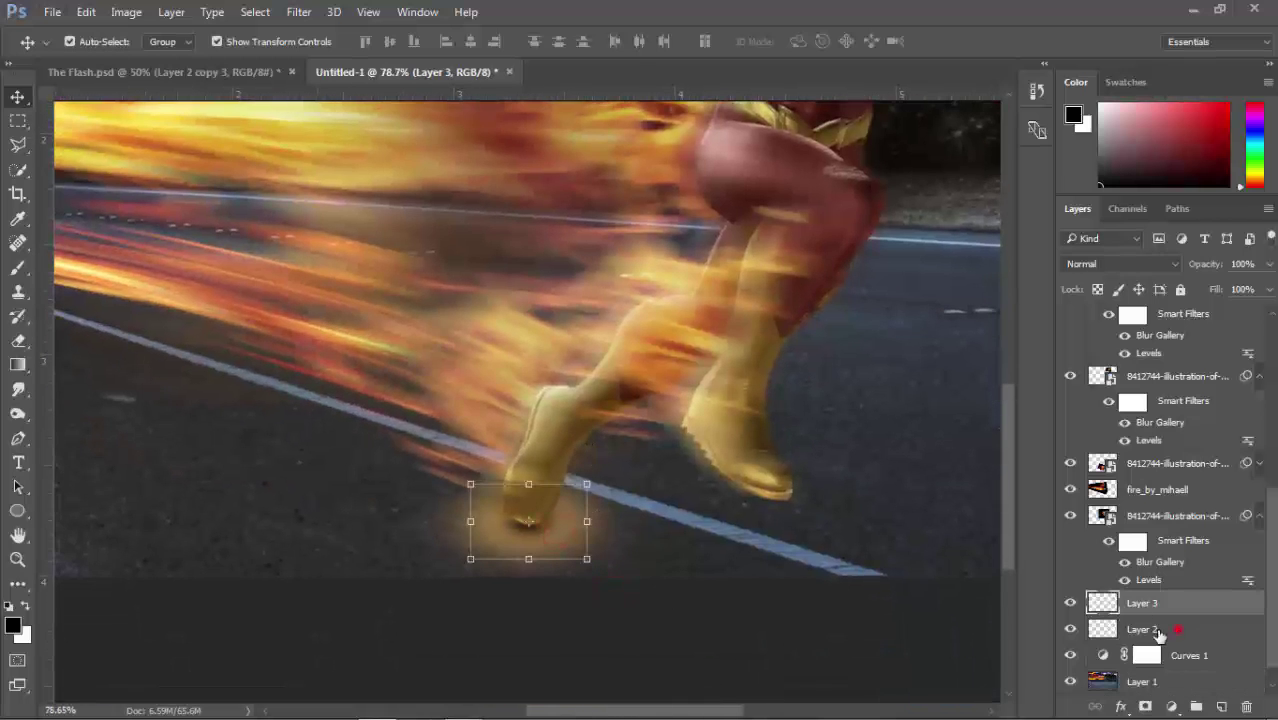
left_click(1160, 630)
left_click_drag(674, 437, 719, 411)
key("Return")
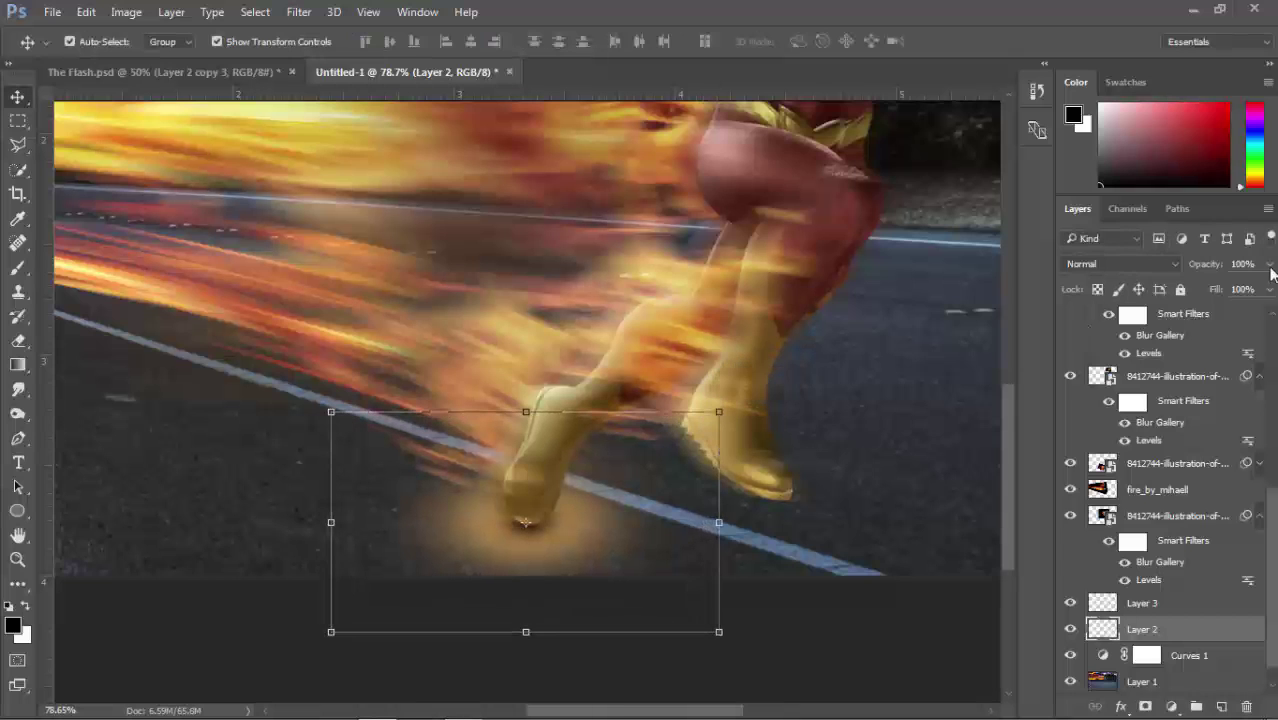
- Fade the glow to 63% opacity and nudge the heel shadow up and right
left_click_drag(1265, 290, 1254, 290)
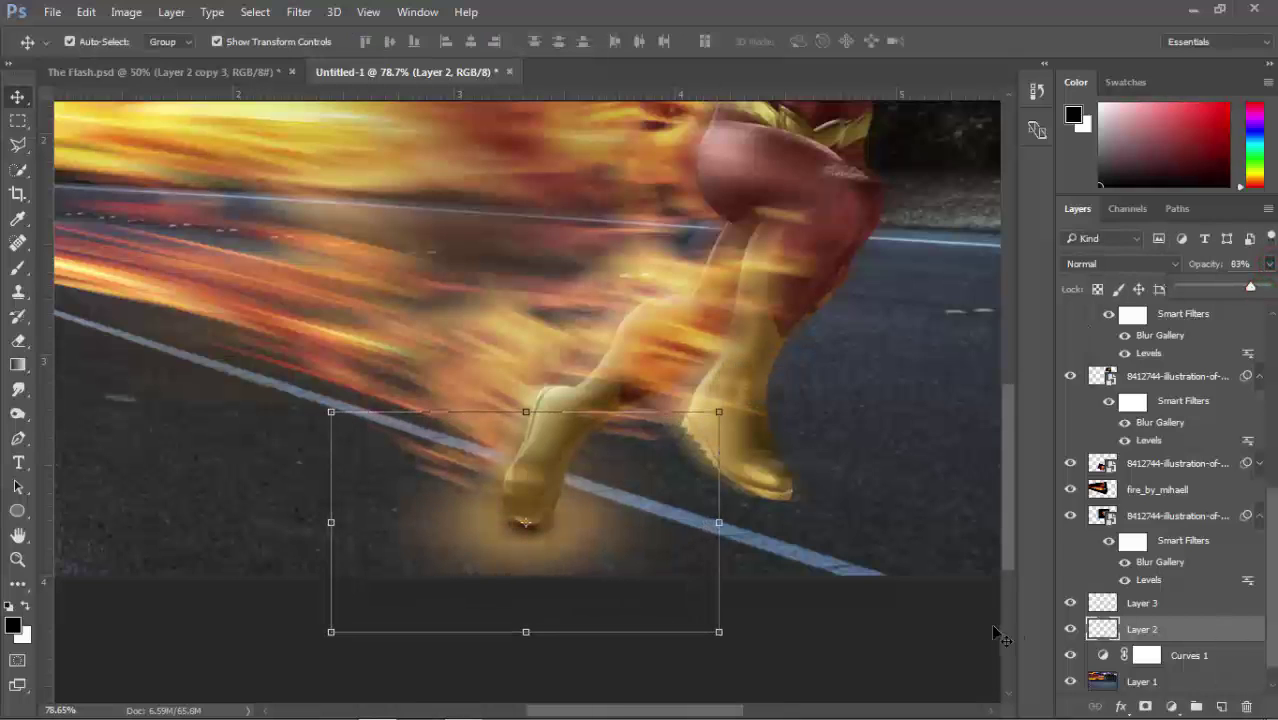
left_click(922, 620)
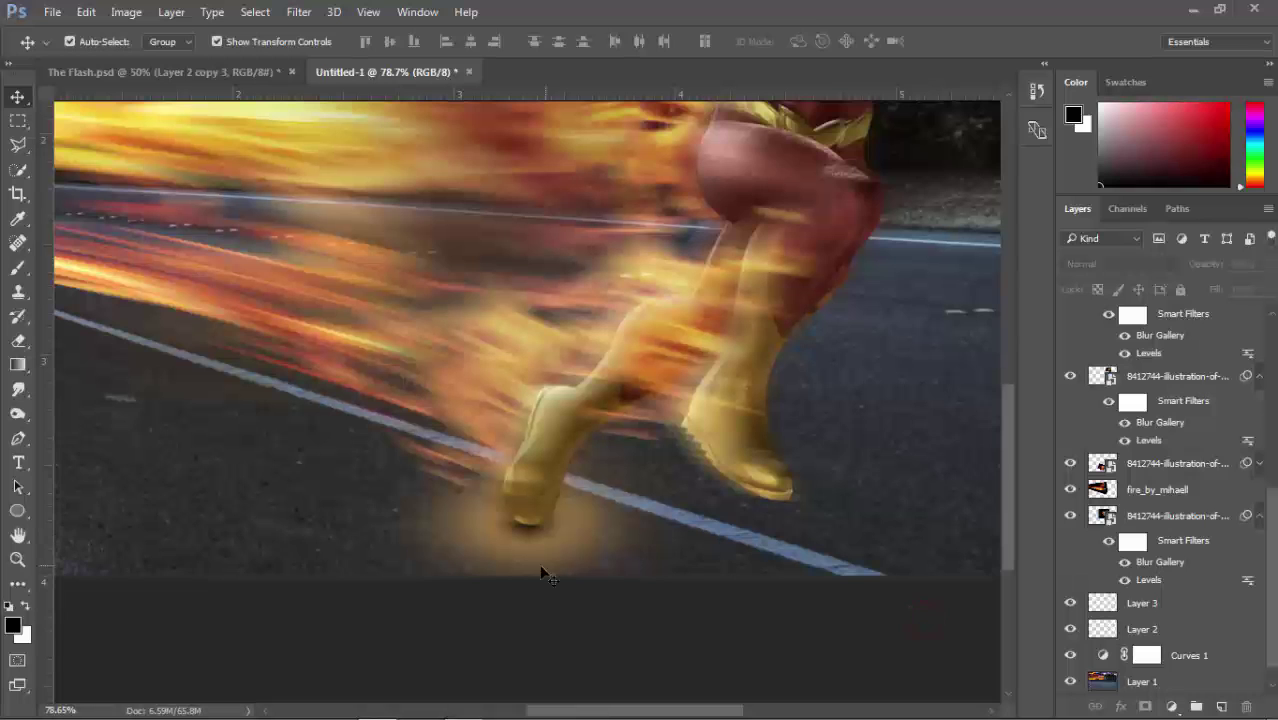
scroll(525, 555, "up", 1)
scroll(520, 550, "up", 1)
left_click(536, 520)
key("Right")
key("Right")
key("Up")
key("Up")
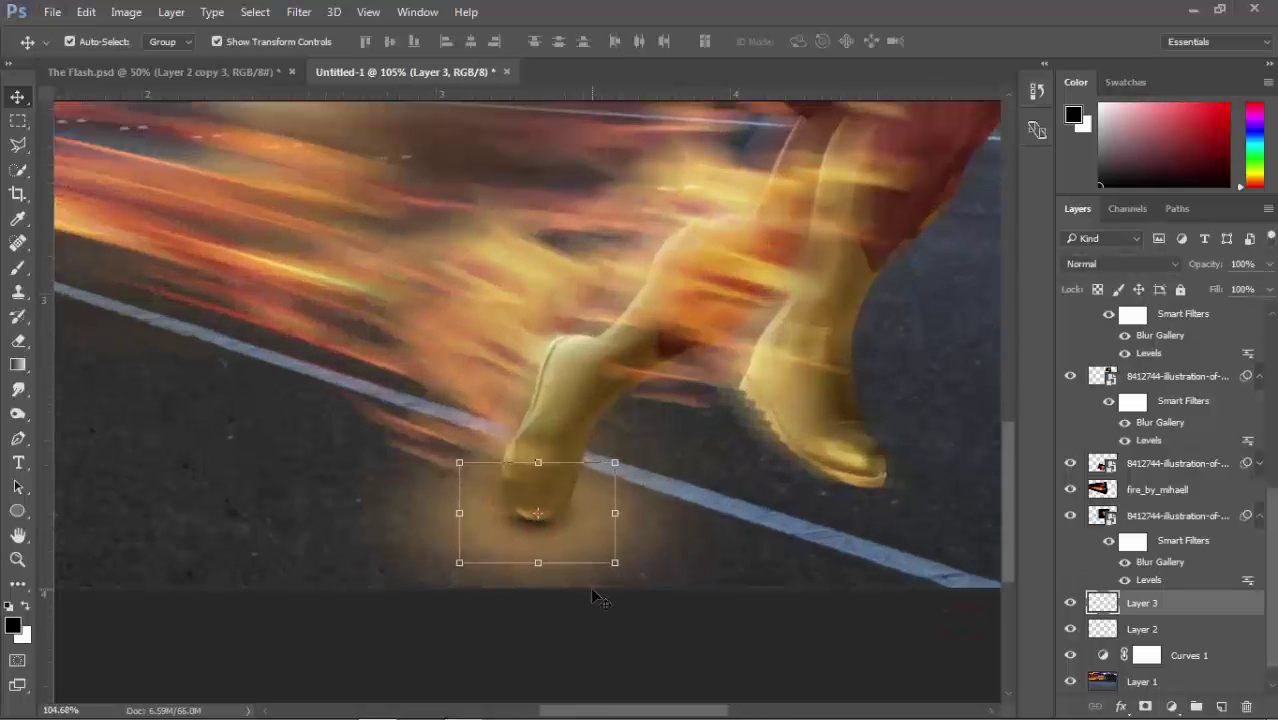
- Compare the heel shadow on and off, then fit the whole image in the window
left_click(1268, 289)
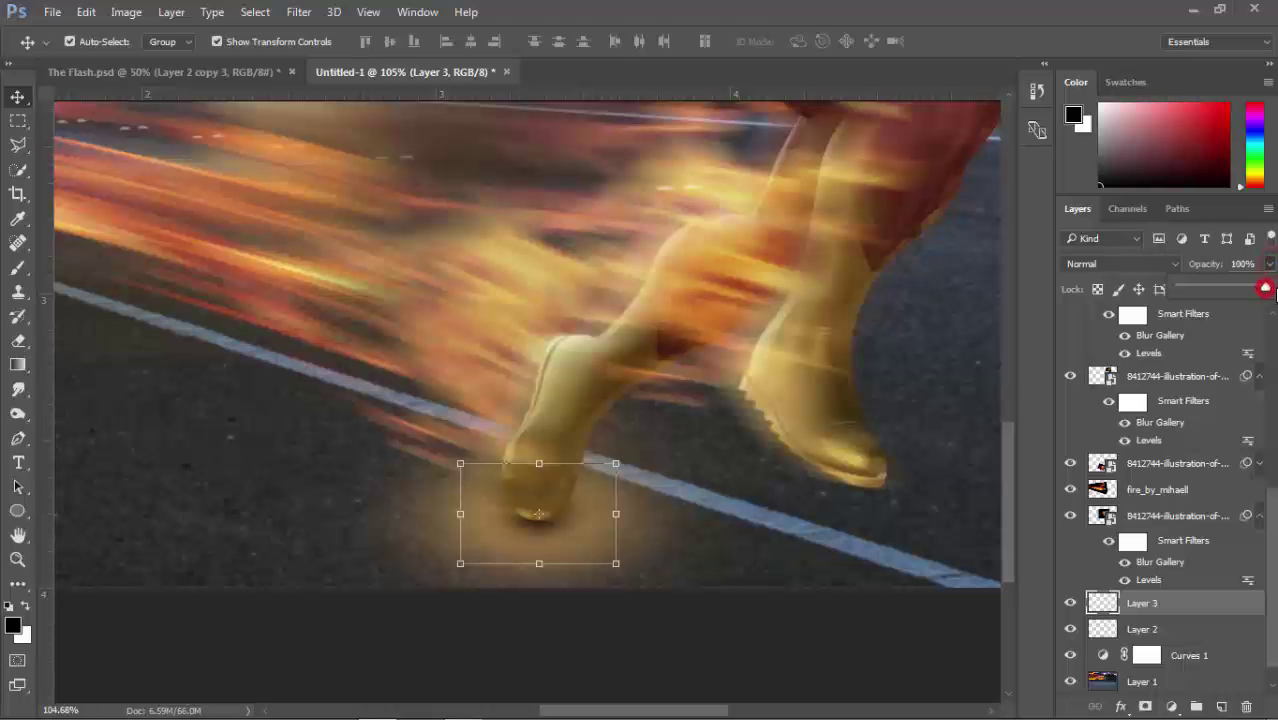
left_click(1071, 604)
left_click(1071, 604)
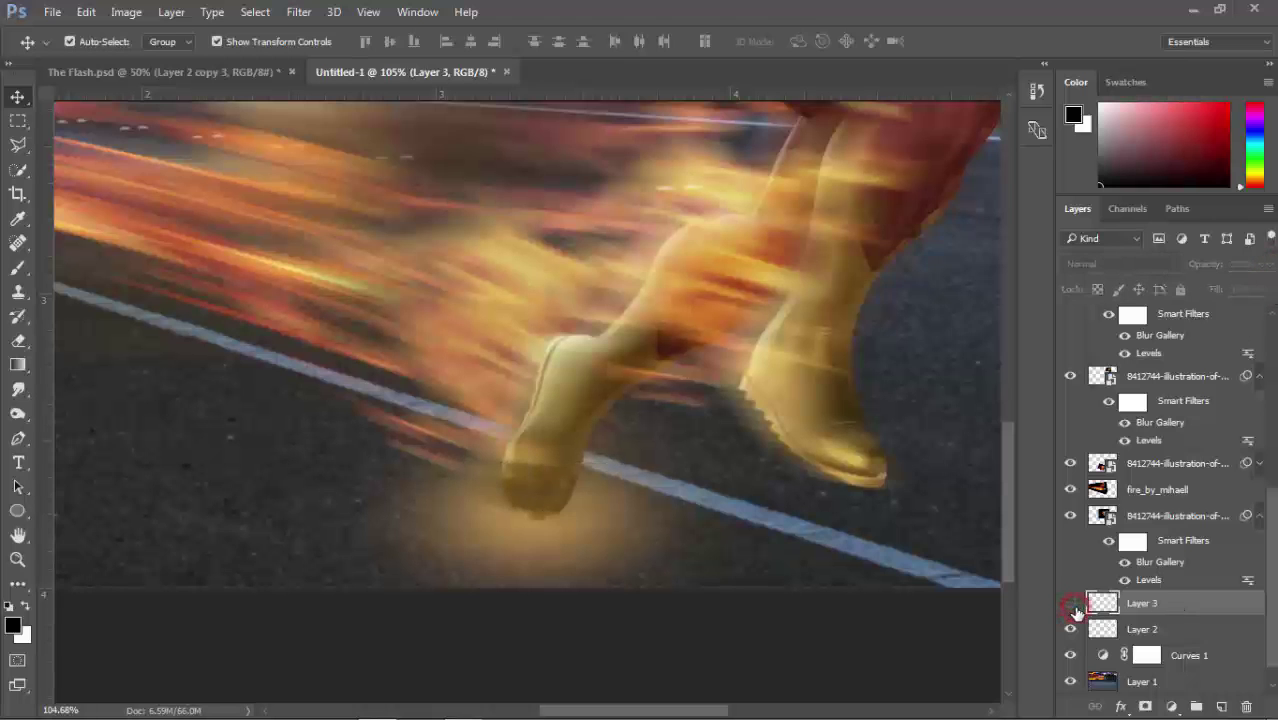
left_click(877, 636)
key("ctrl+0")
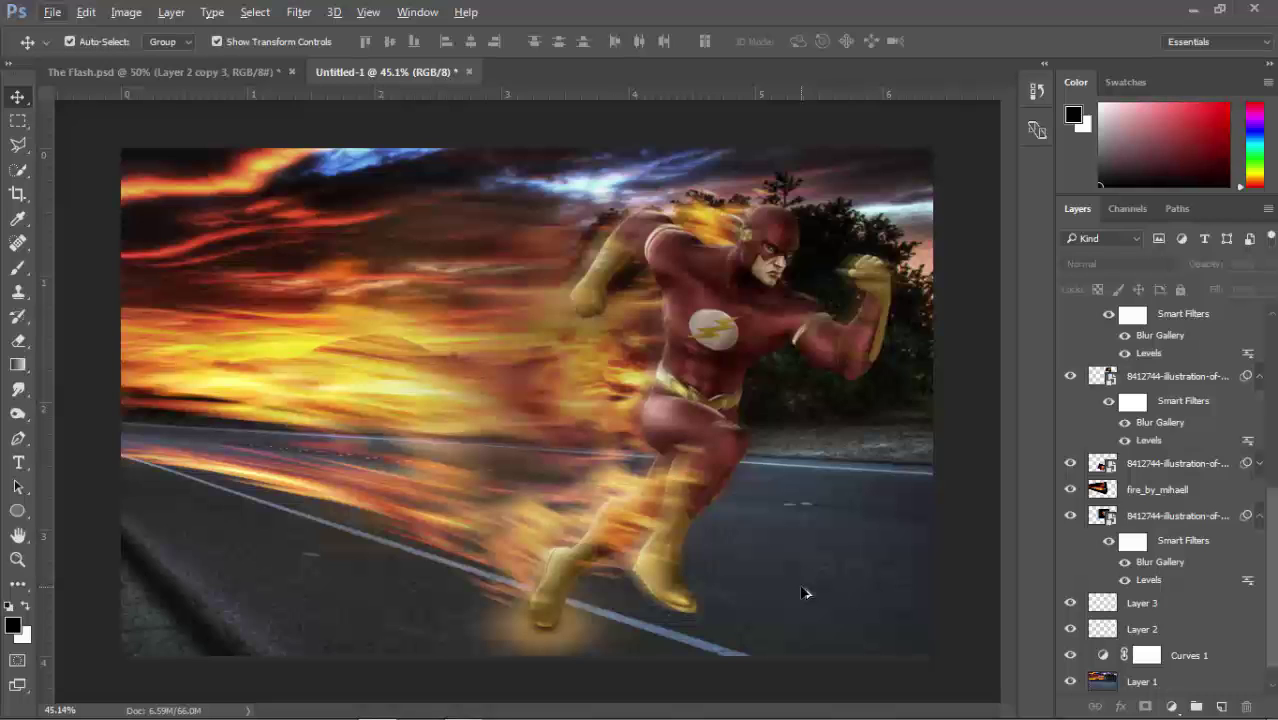
- With Layer 3 active and the Brush tool chosen, add an empty Layer 4 above it
left_click(961, 480)
scroll(548, 638, "up", 5)
scroll(560, 600, "down", 2)
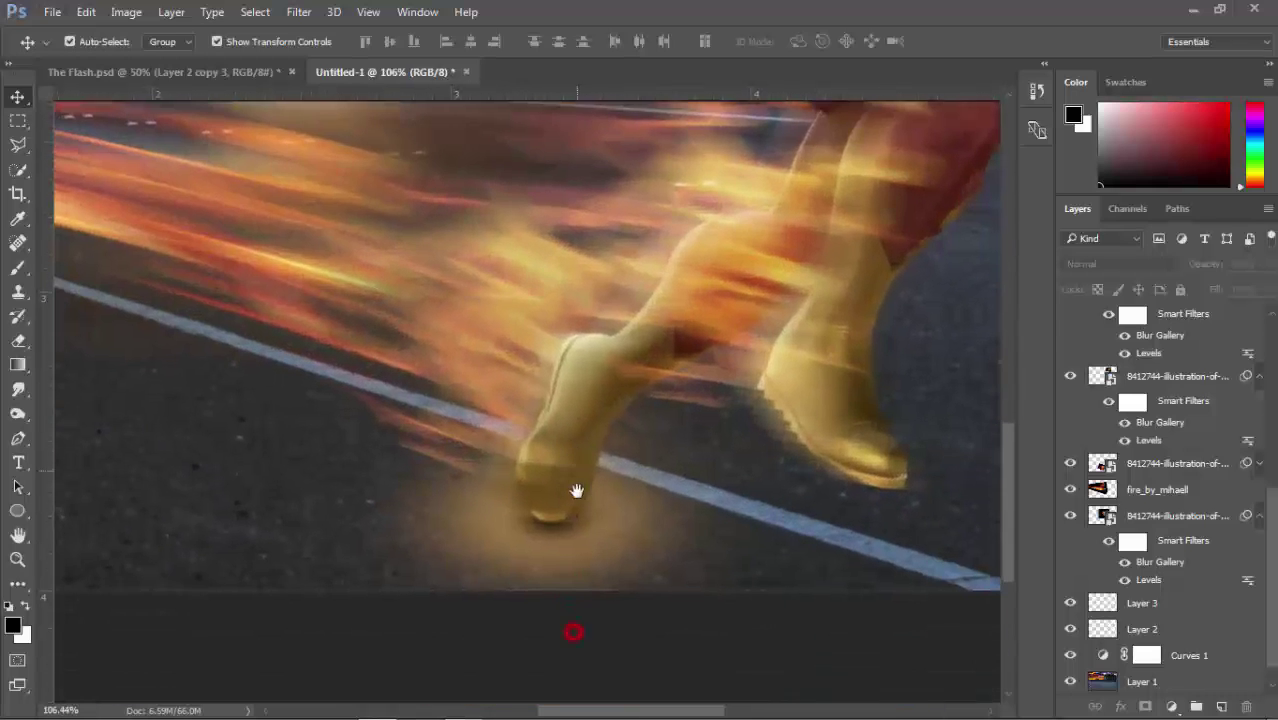
key("b")
left_click(1201, 603)
left_click(1221, 706)
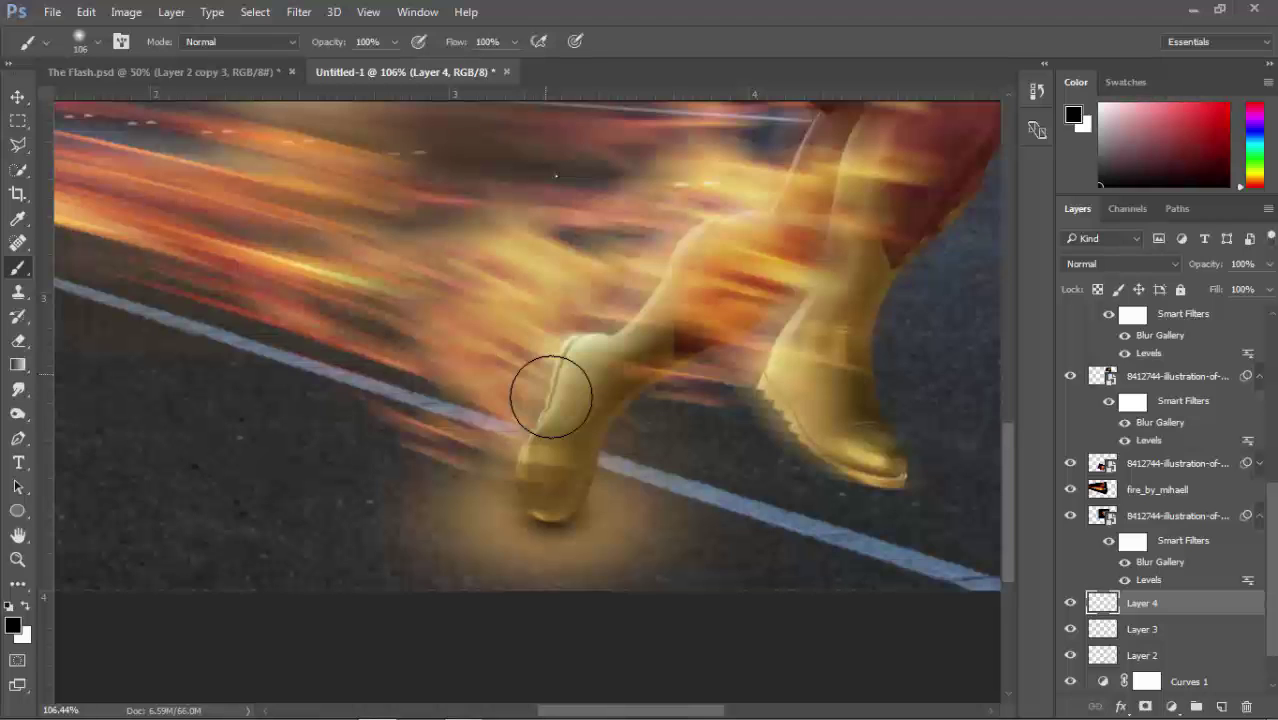
- Choose a 300 px scattered texture brush from the brush presets
right_click(550, 396)
scroll(955, 655, "down", 1)
scroll(851, 497, "down", 2)
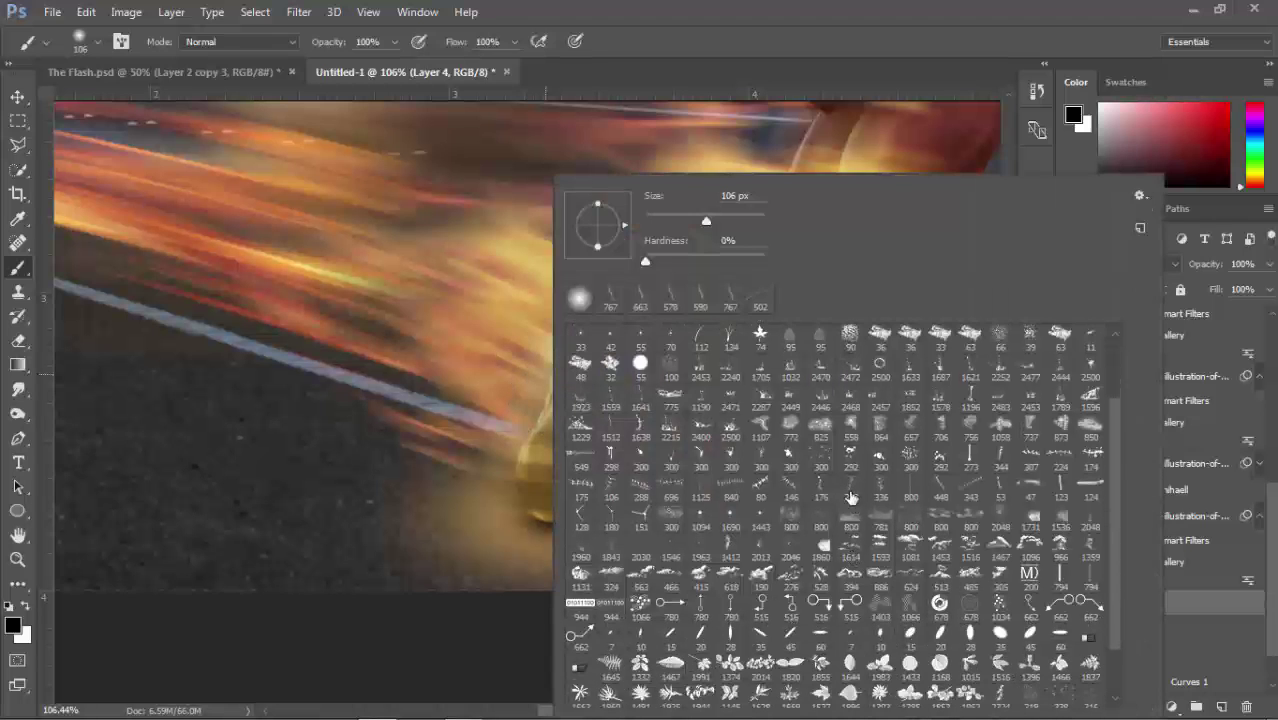
left_click(829, 459)
key("Return")
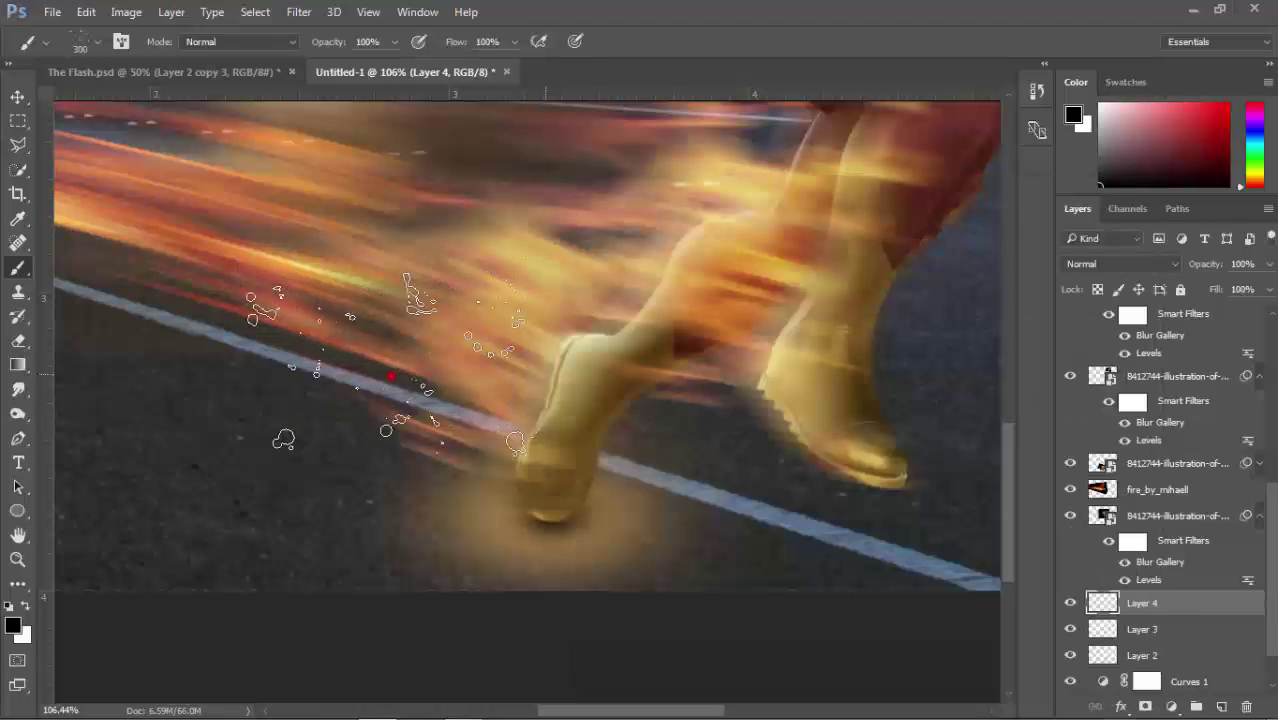
right_click(893, 568)
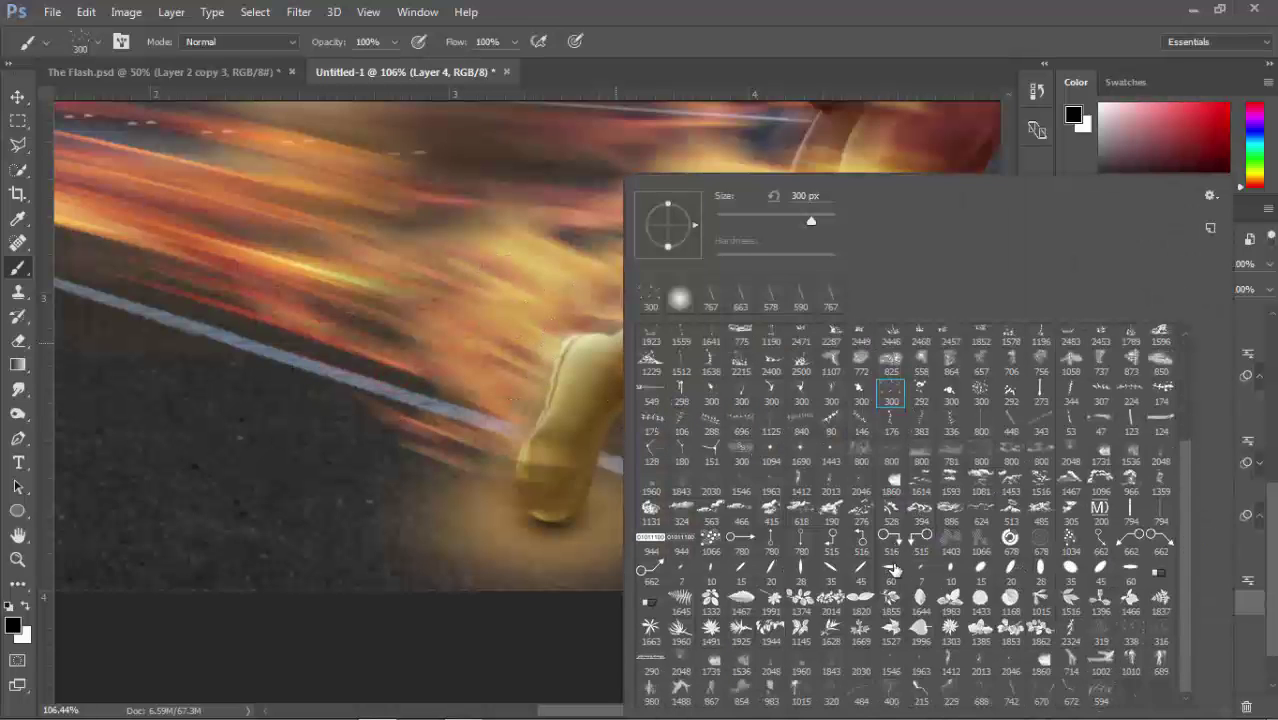
scroll(893, 568, "up", 1)
scroll(891, 550, "up", 1)
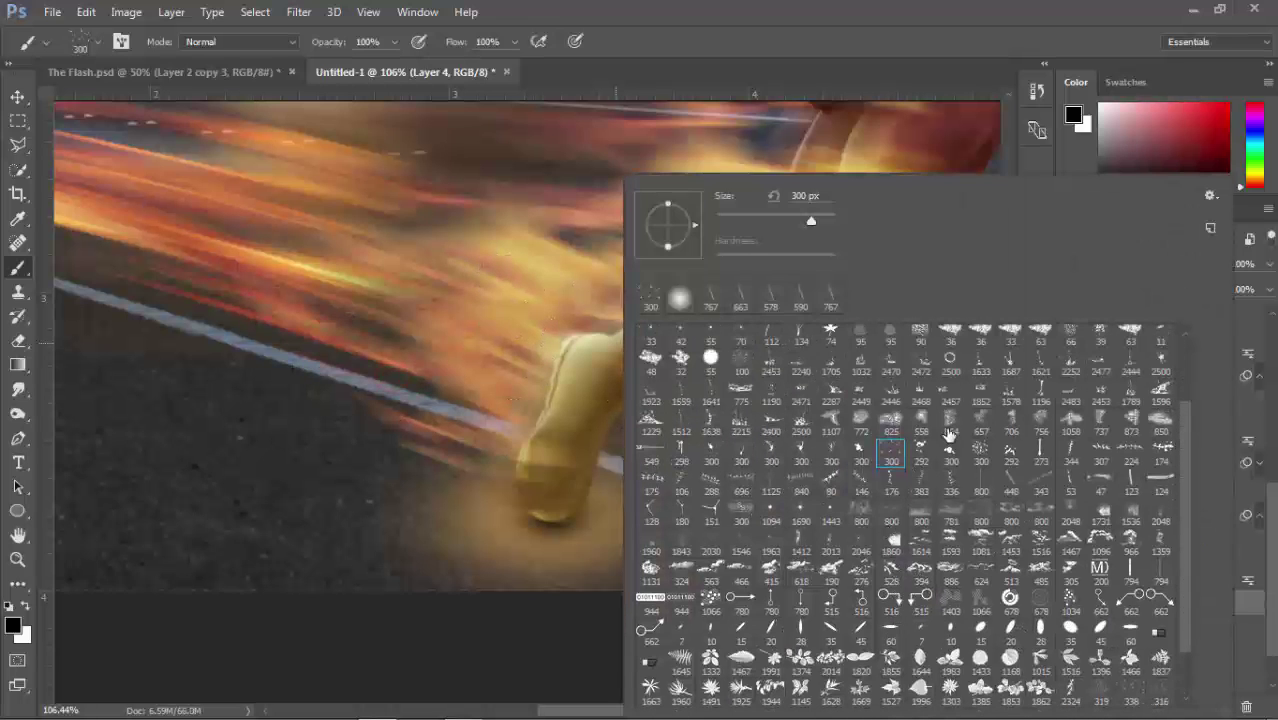
key("Return")
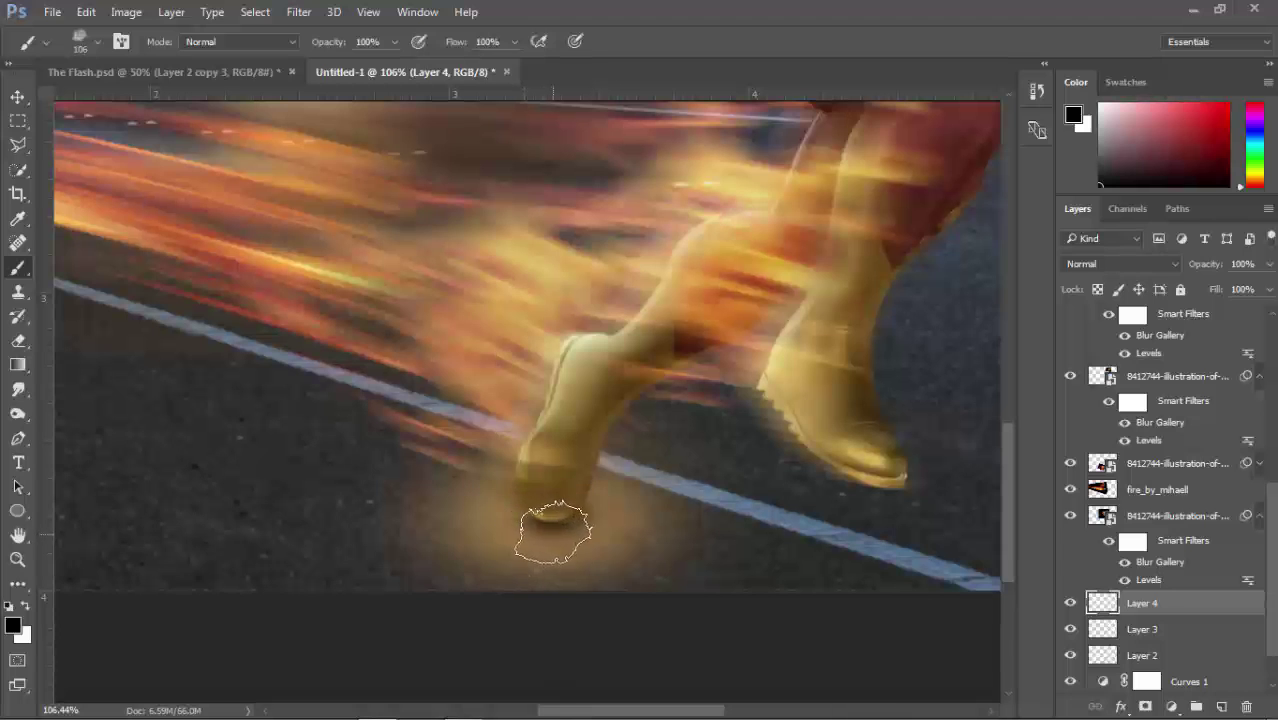
- Stamp several dark cracked-texture dabs under Flash's front foot on Layer 4
left_click(542, 529)
scroll(559, 569, "up", 2)
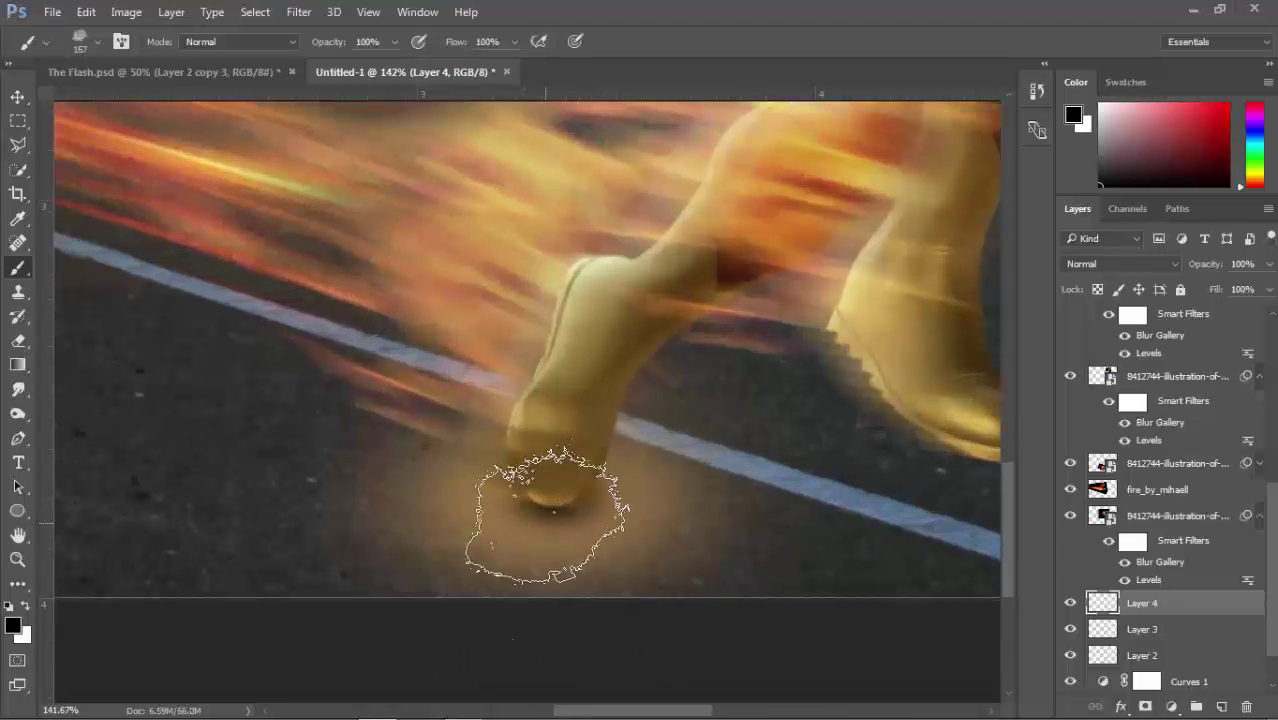
left_click(535, 518)
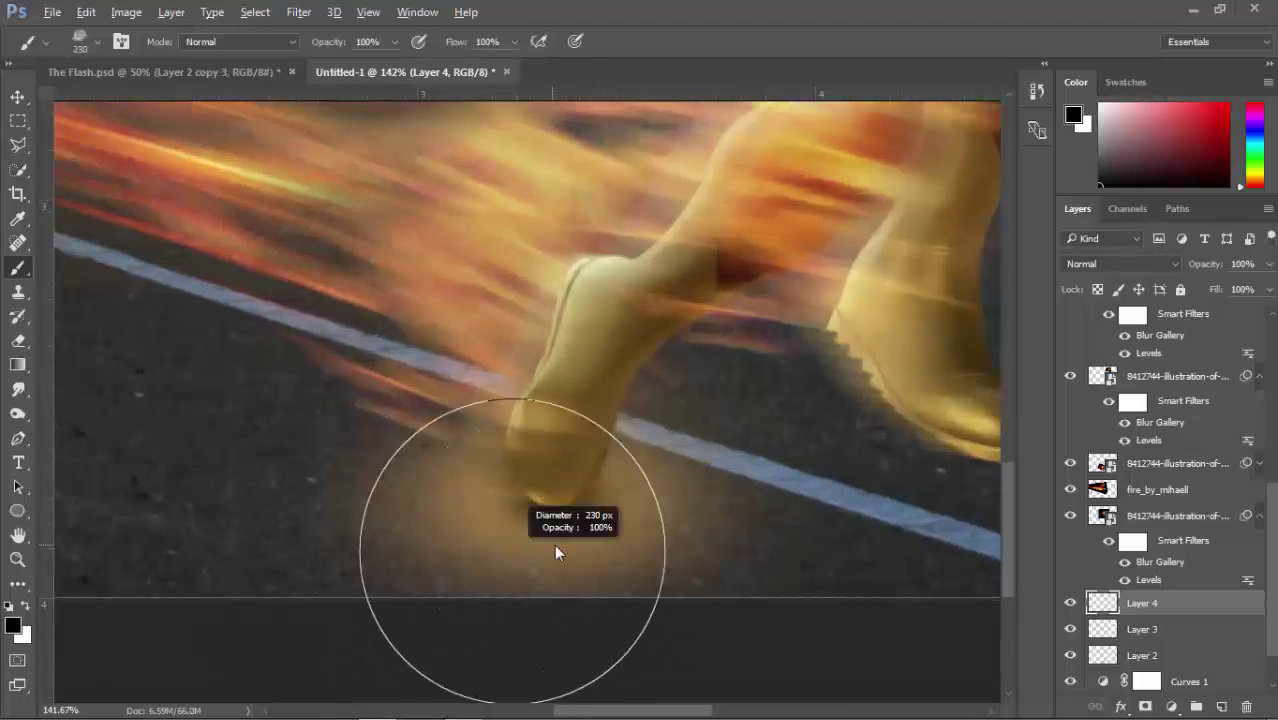
left_click(549, 530)
left_click(533, 519)
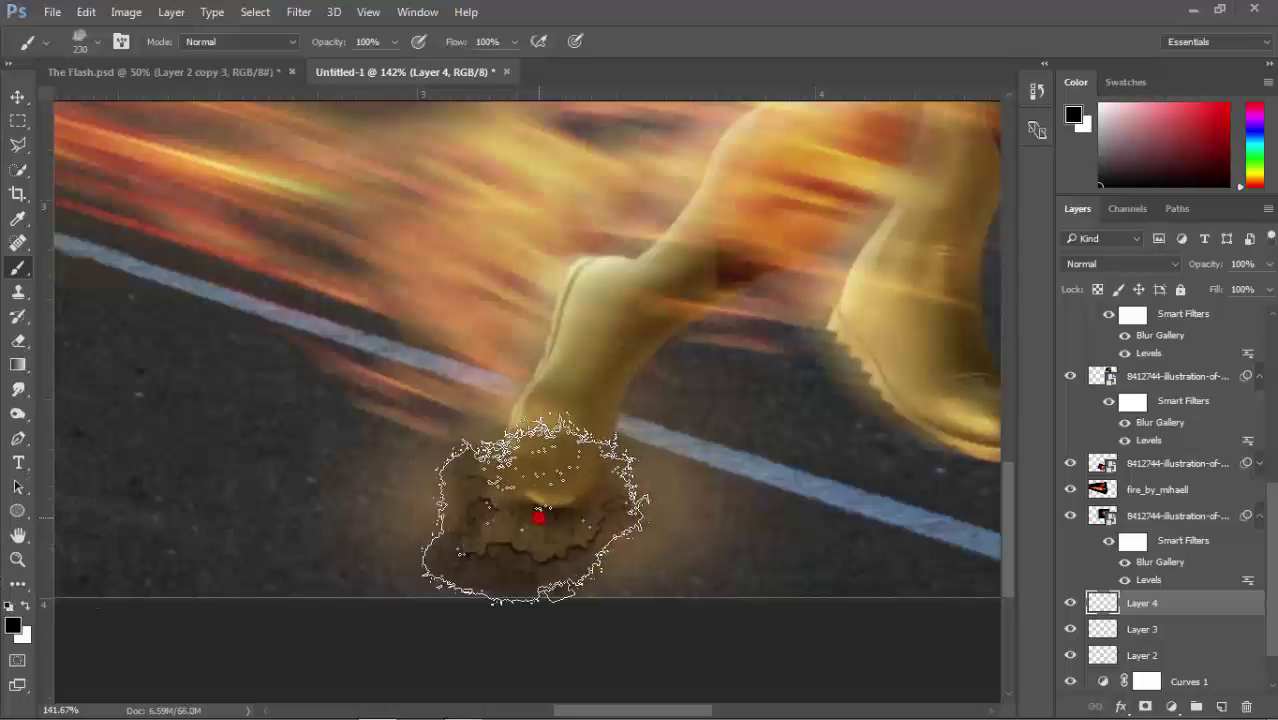
scroll(330, 576, "down", 2)
scroll(240, 590, "up", 2)
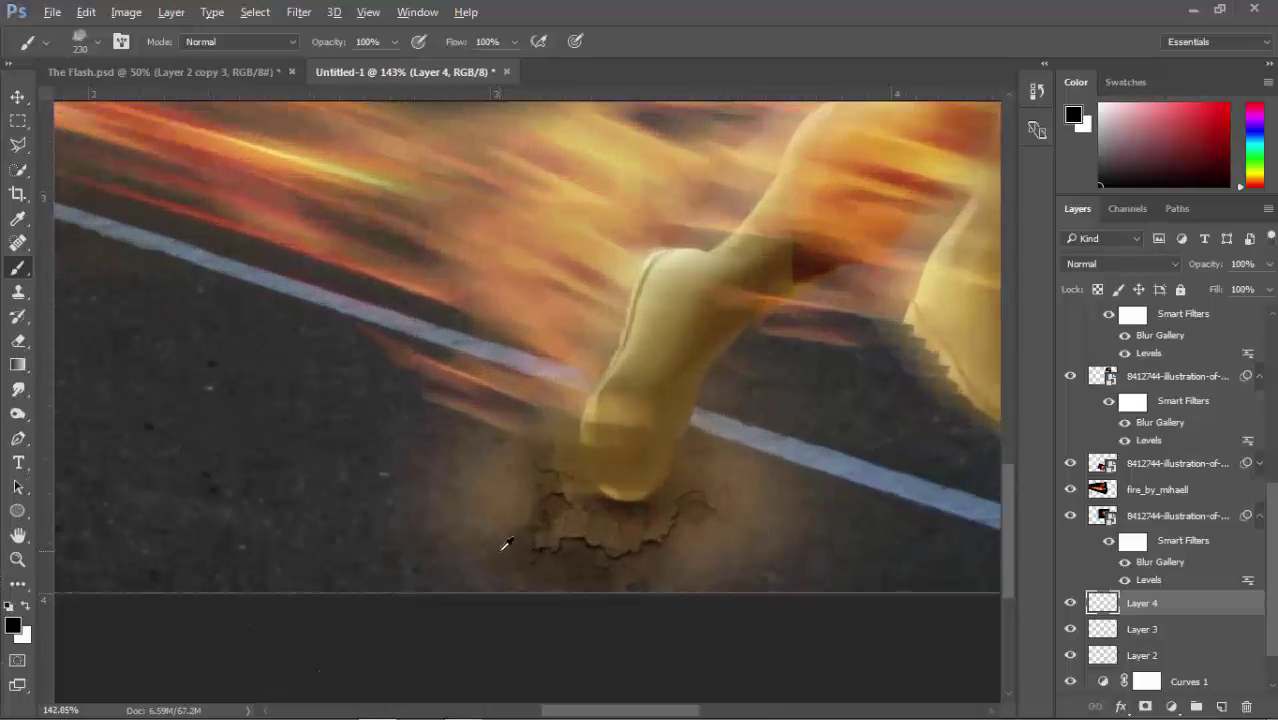
- Scale up the cracked dab, add a layer mask, and set black for masking
key("v")
left_click_drag(766, 391, 778, 382)
key("Return")
left_click(1145, 706)
key("b")
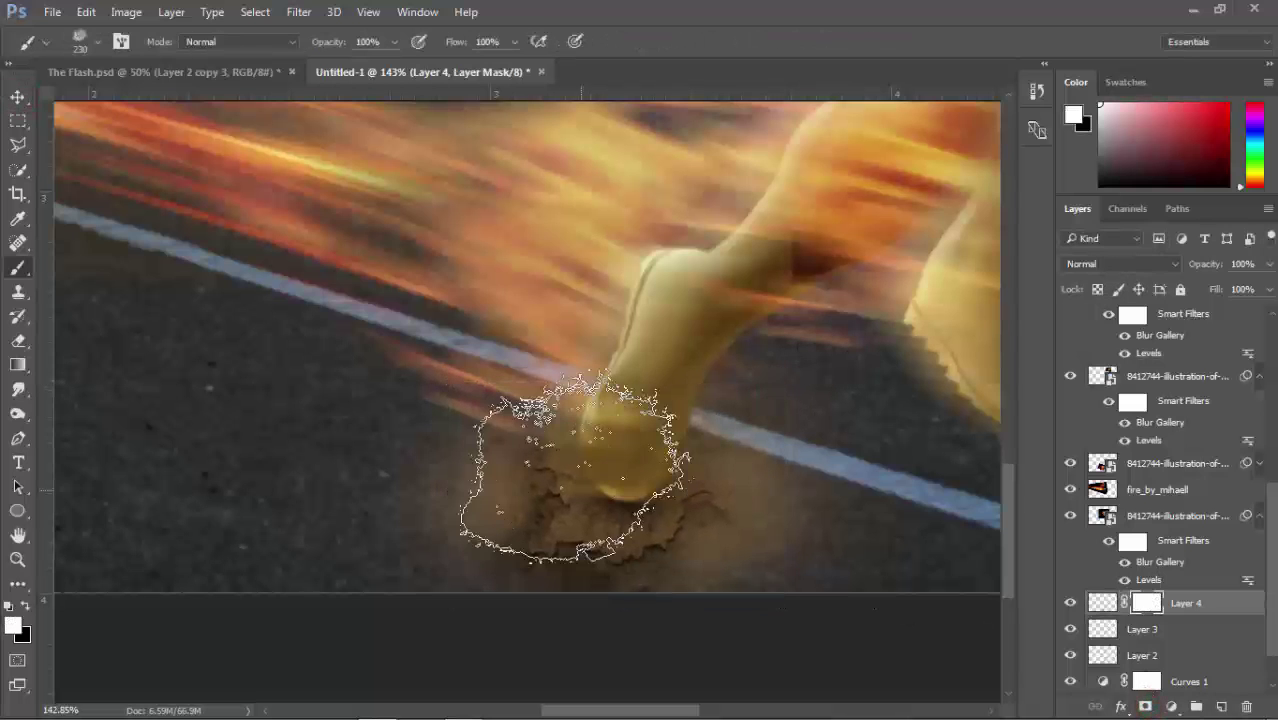
right_click(516, 413)
key("Escape")
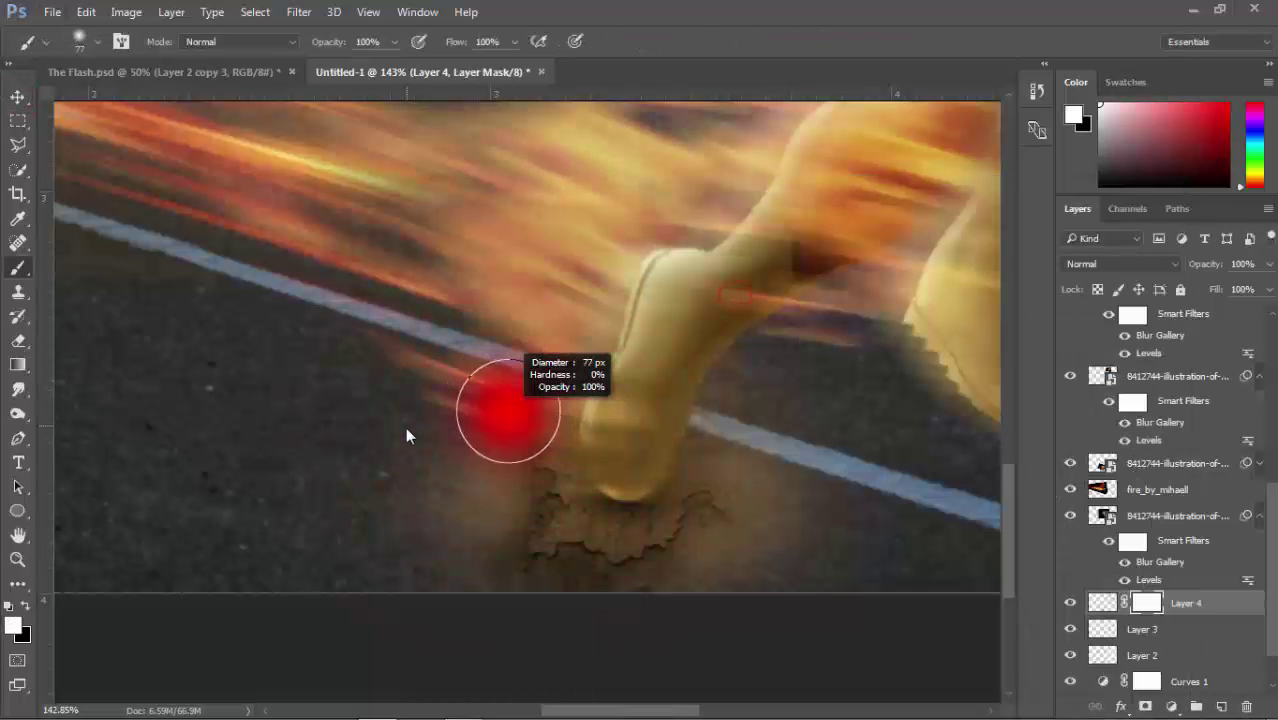
key("x")
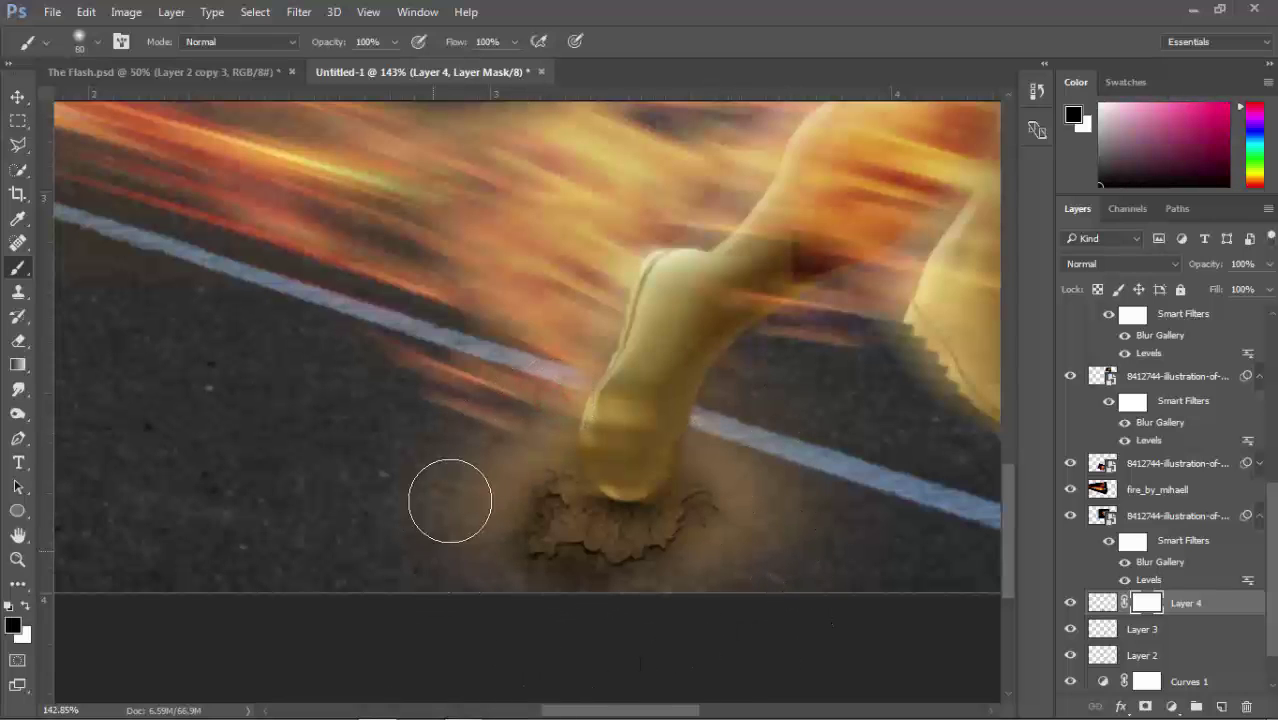
left_click(20, 97)
left_click(1171, 706)
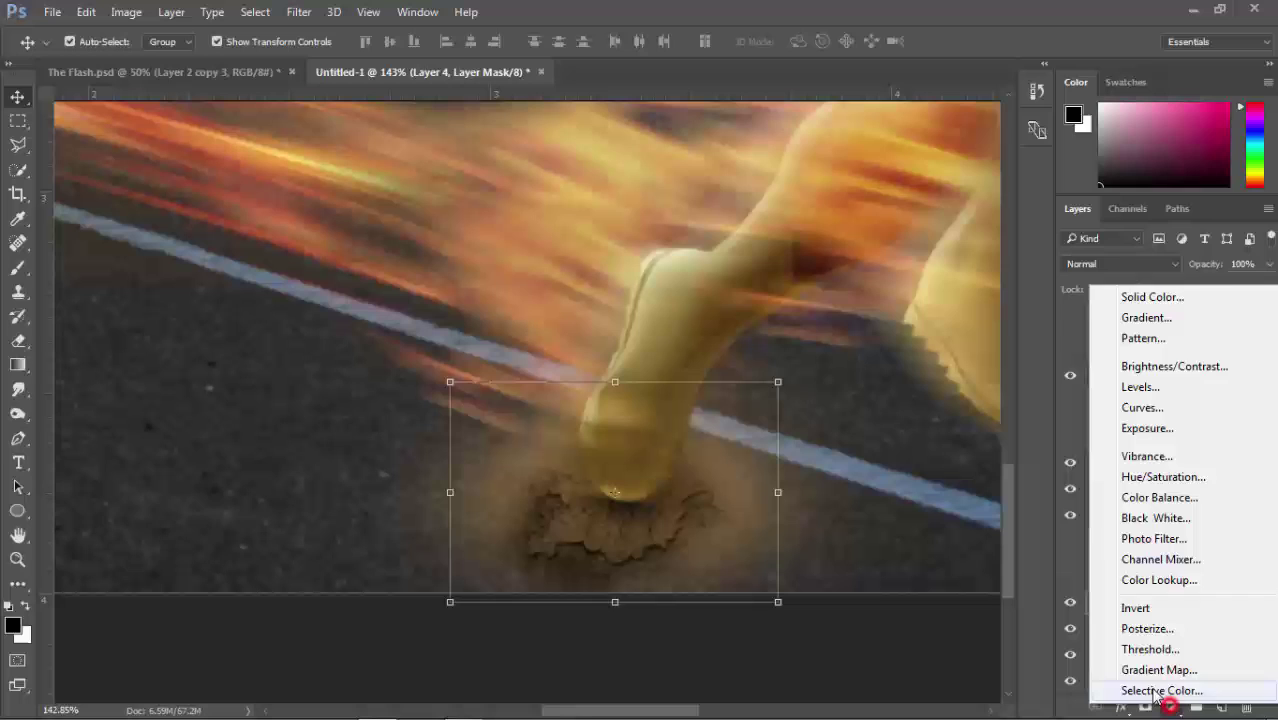
left_click(1148, 498)
left_click(1126, 443)
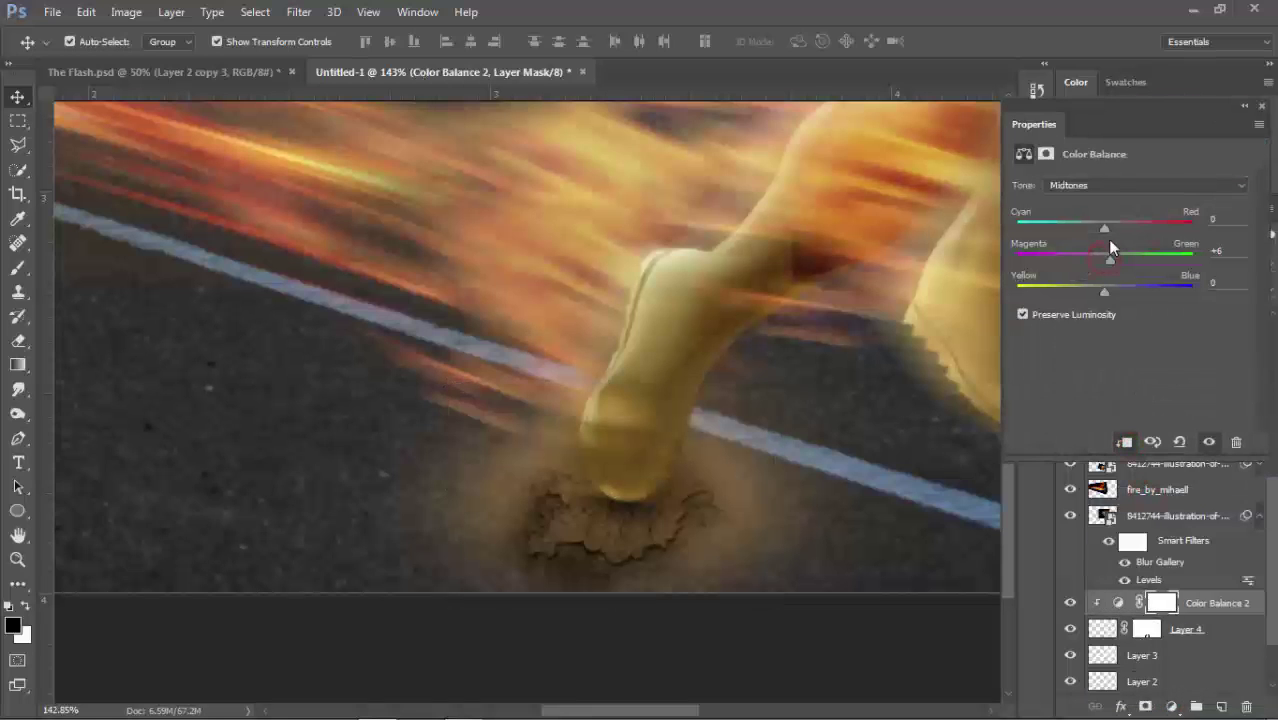
left_click(1245, 106)
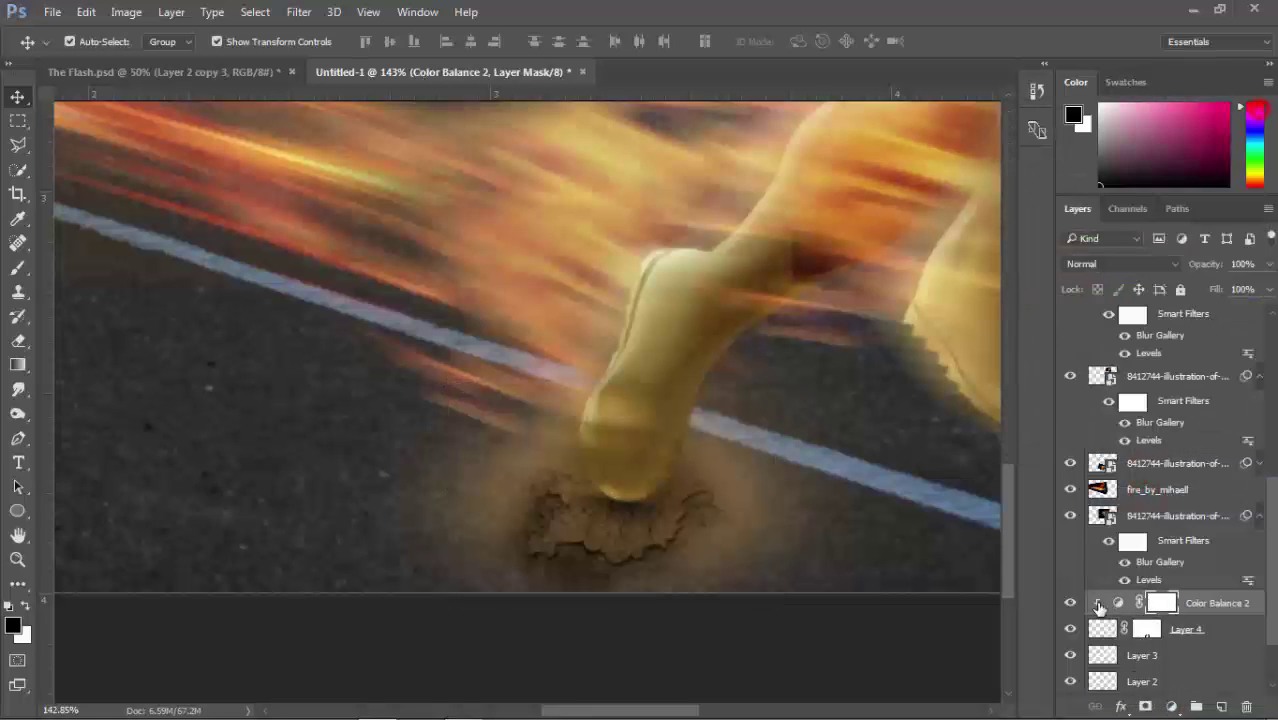
left_click(1071, 603)
left_click(1071, 625)
key("Delete")
left_click(1172, 706)
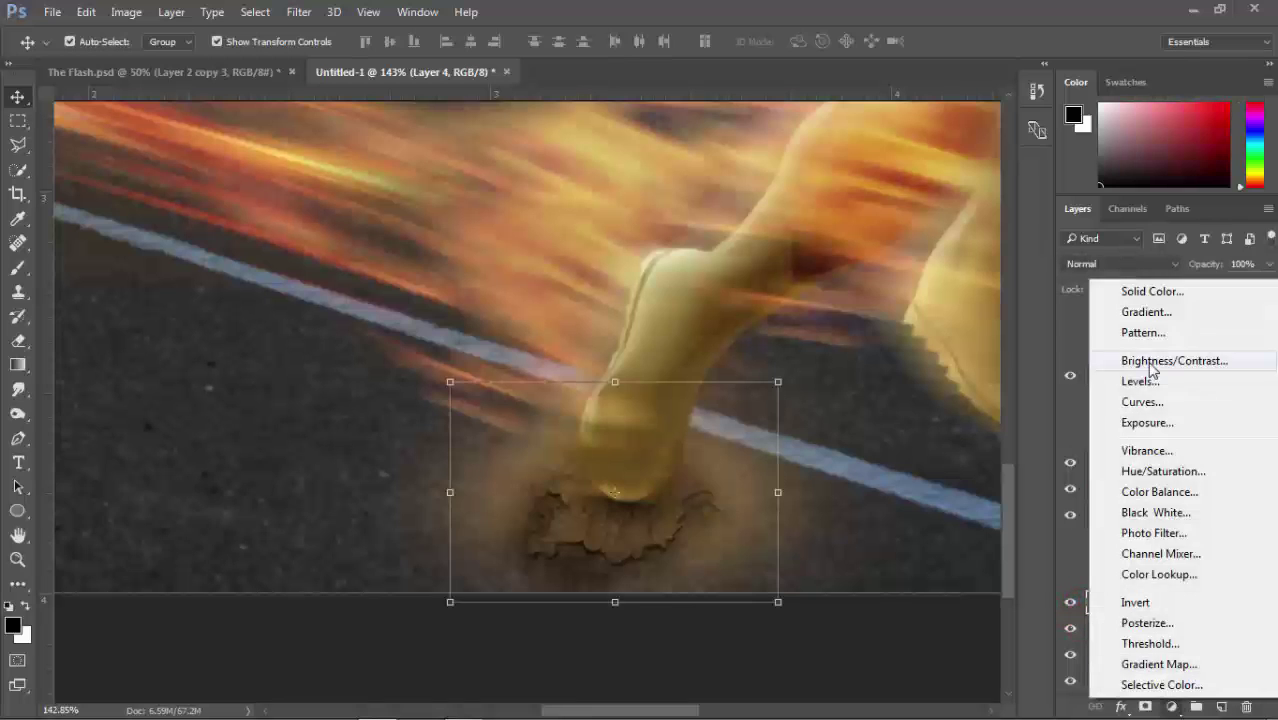
left_click(1151, 364)
left_click(1124, 438)
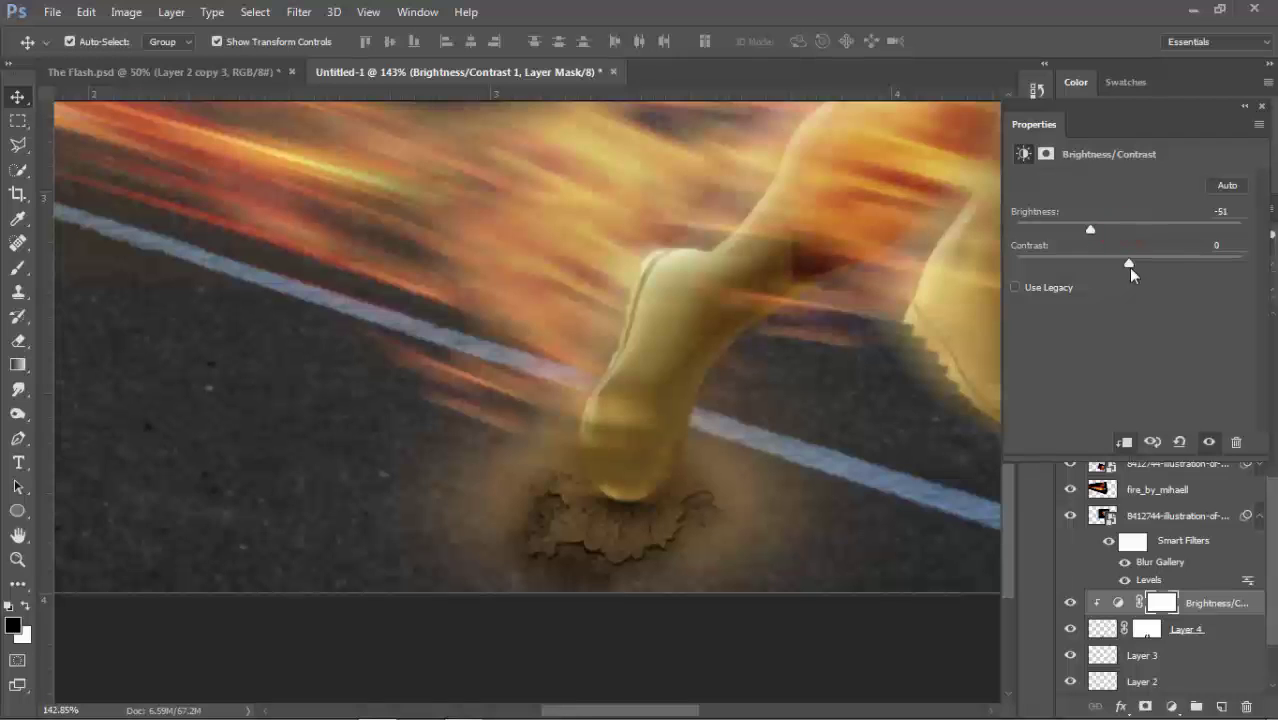
left_click(1262, 107)
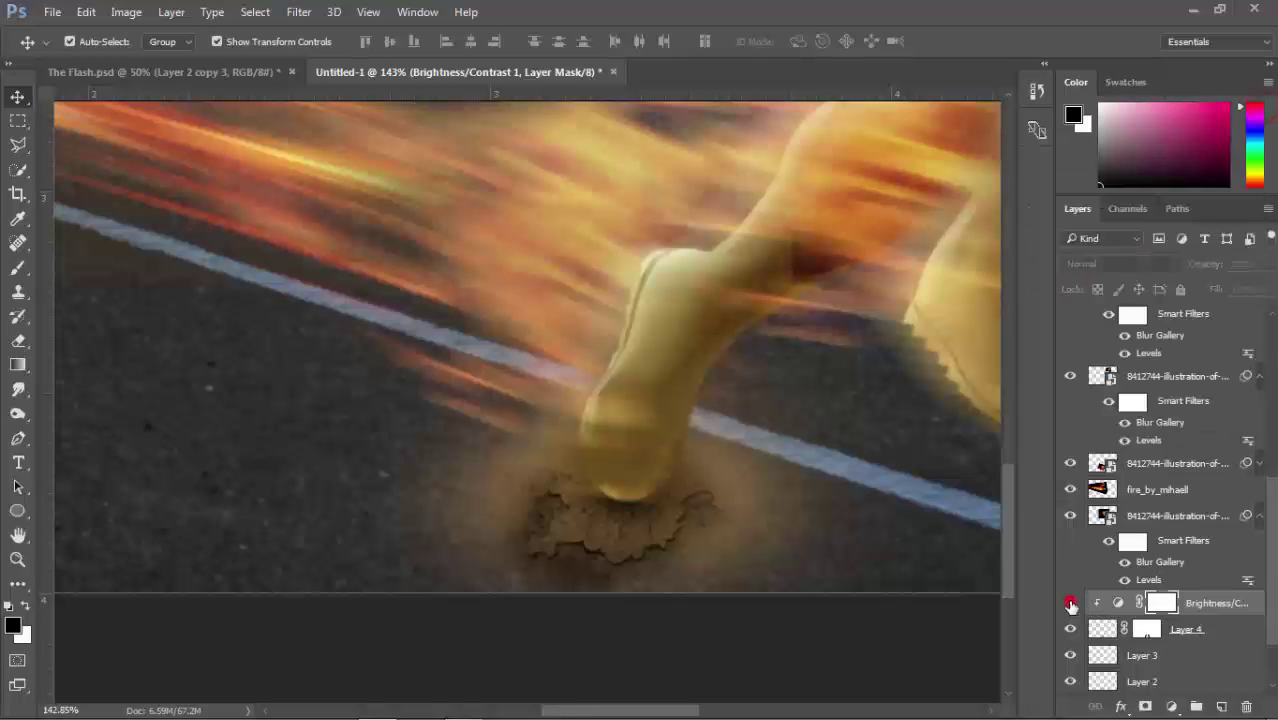
key("Delete")
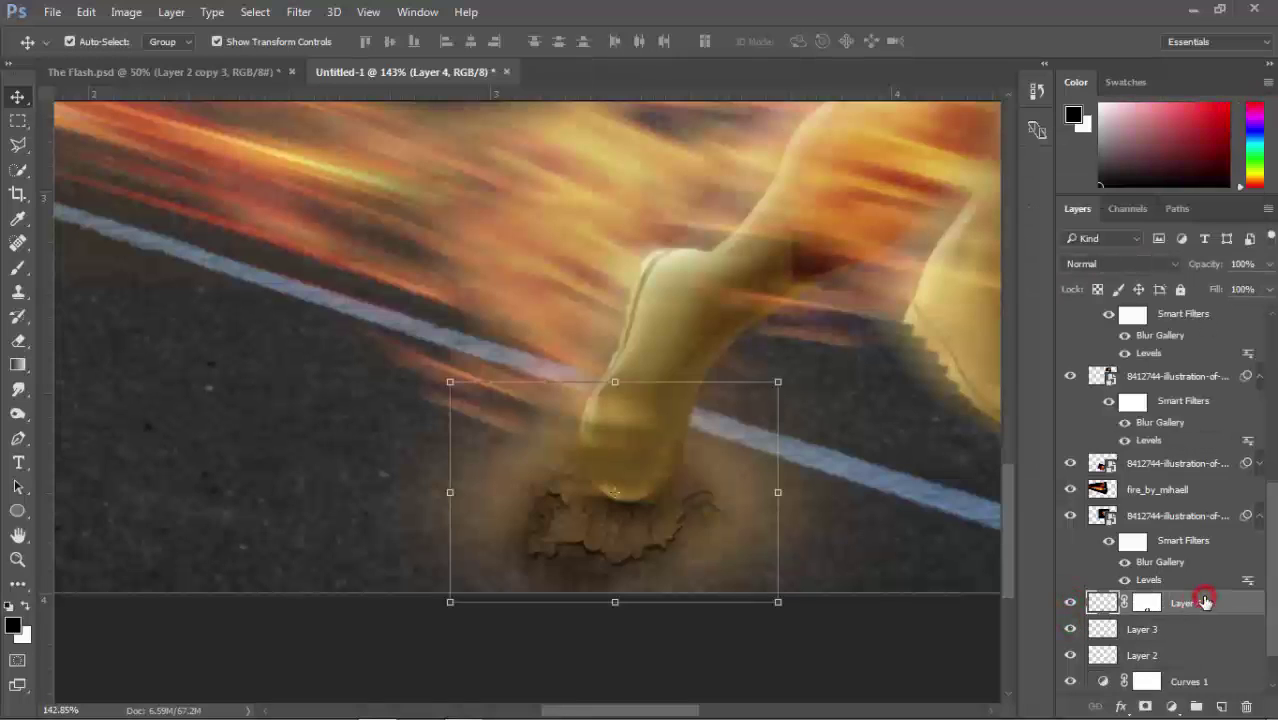
left_click(858, 643)
scroll(858, 643, "down", 2)
scroll(858, 643, "down", 1)
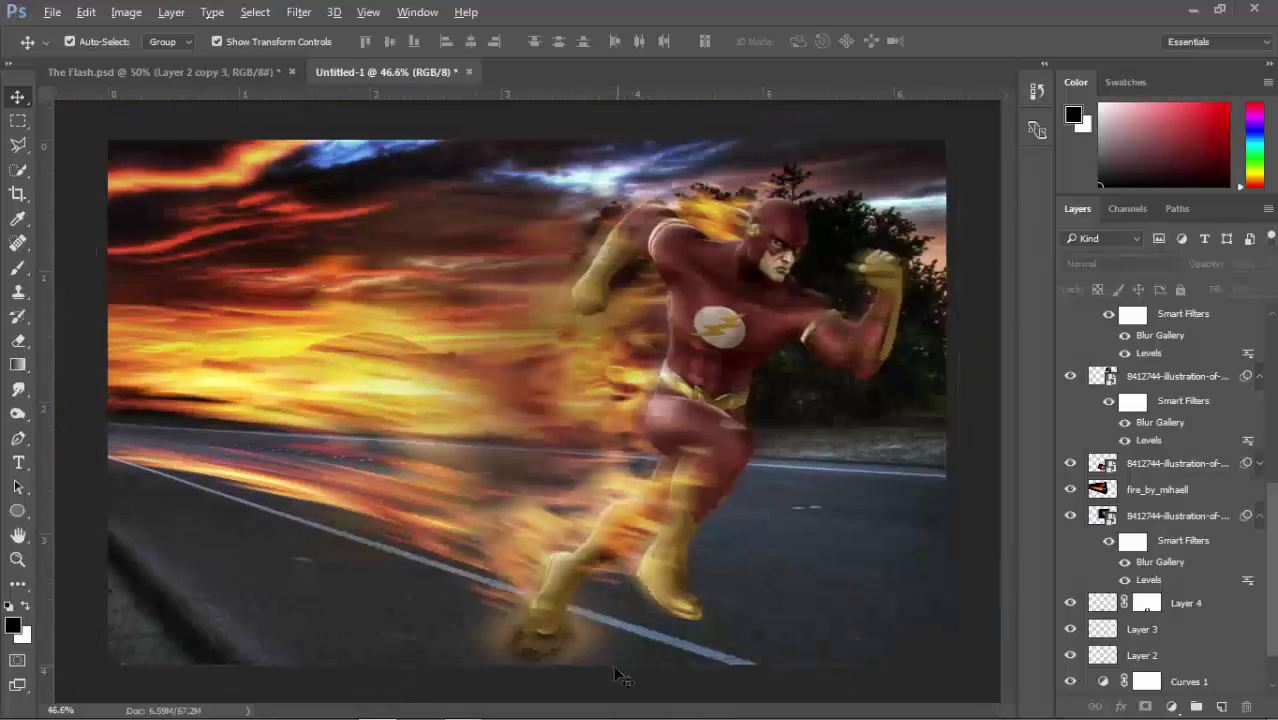
scroll(545, 680, "up", 3)
scroll(545, 680, "up", 1)
scroll(570, 613, "up", 1)
- Give Layer 4 a drop shadow and a dark road-coloured Color Overlay in Color mode
double_click(1225, 602)
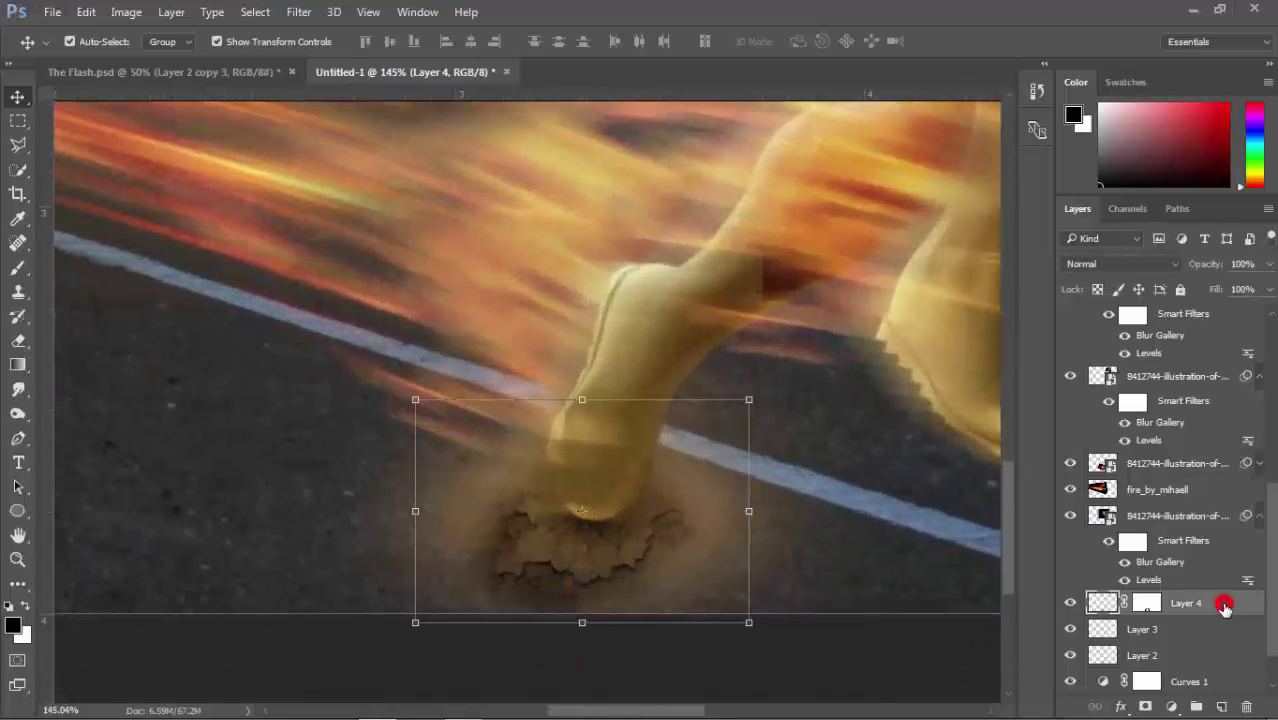
left_click_drag(922, 53, 1019, 40)
left_click(724, 394)
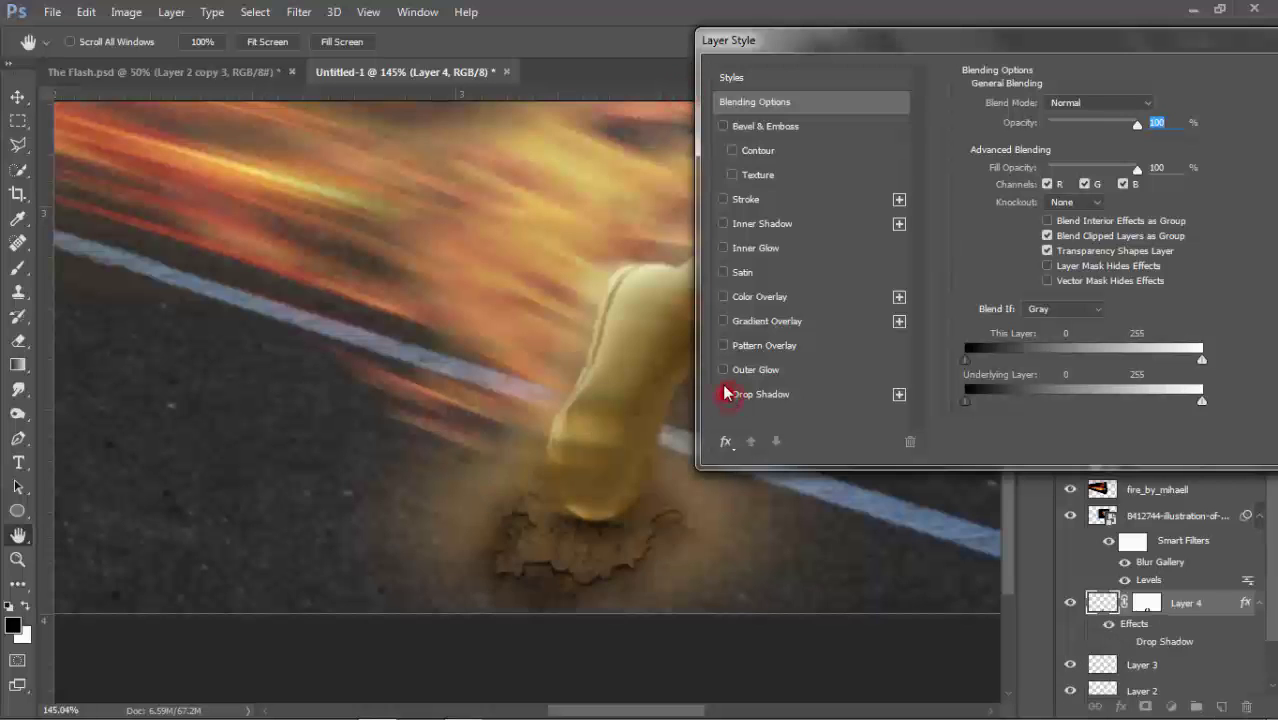
left_click(742, 296)
left_click(1157, 106)
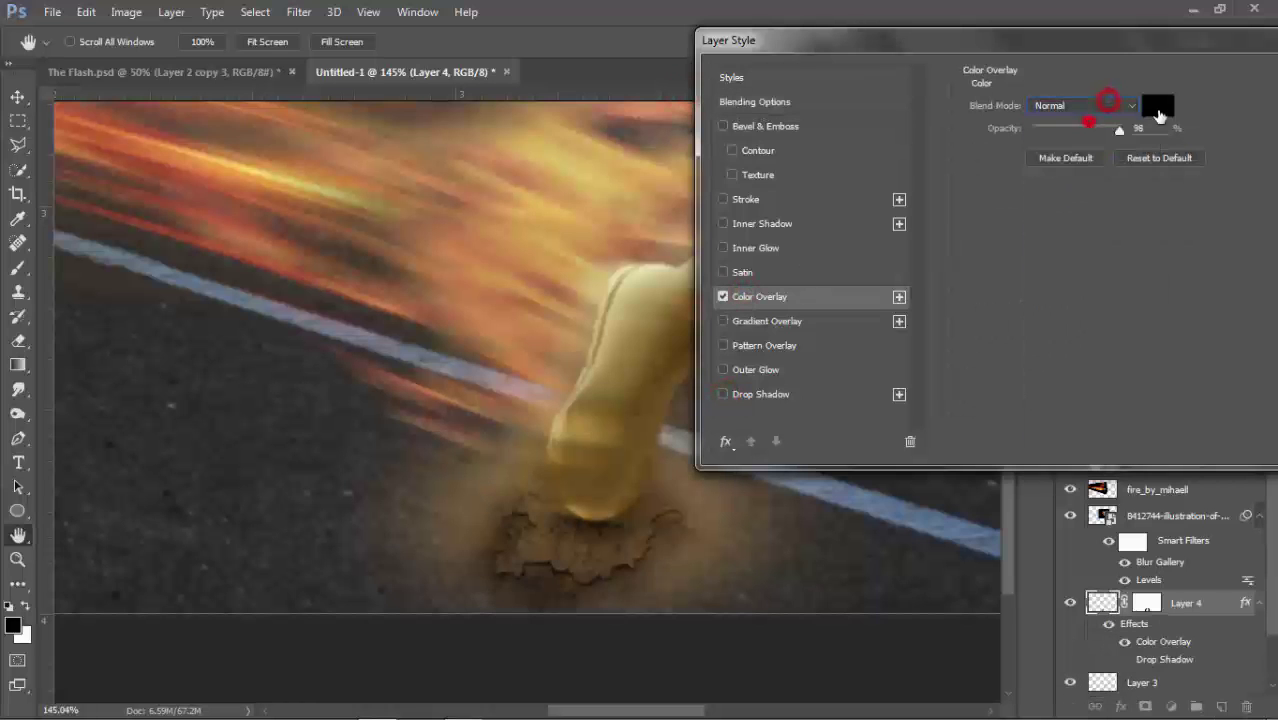
left_click_drag(387, 128, 666, 116)
left_click_drag(445, 443, 280, 517)
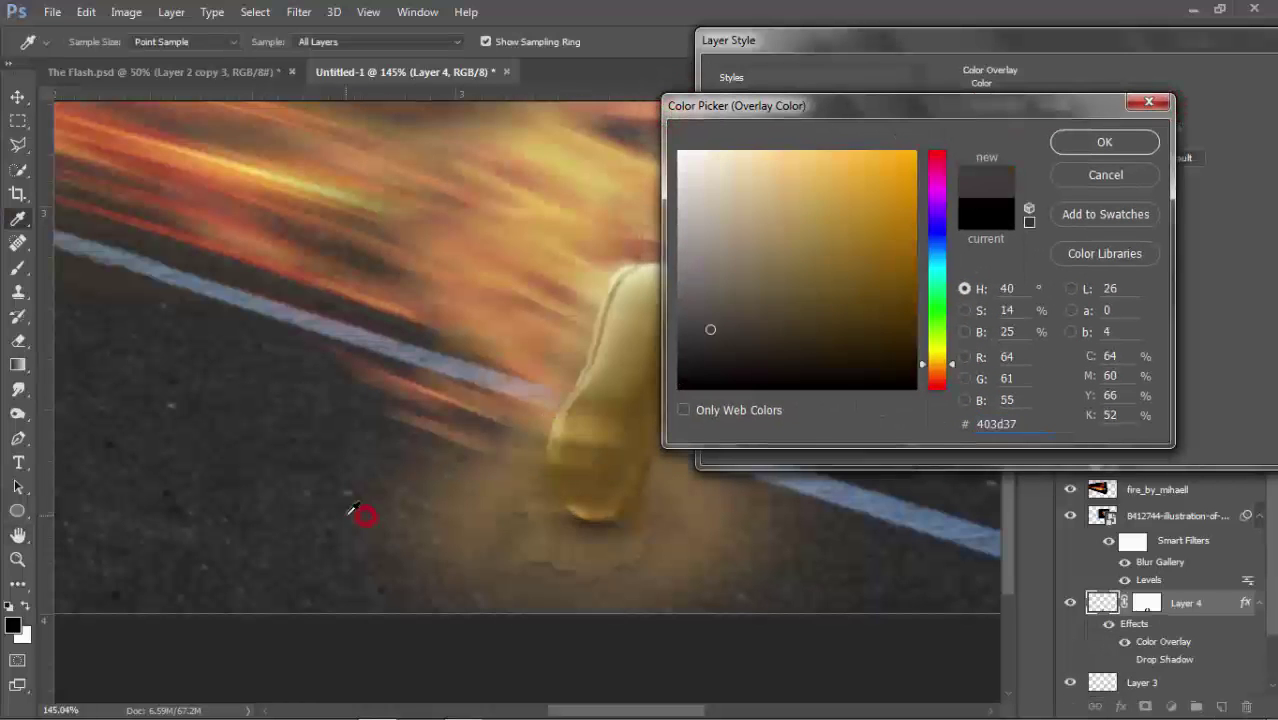
left_click(1104, 142)
left_click(1077, 107)
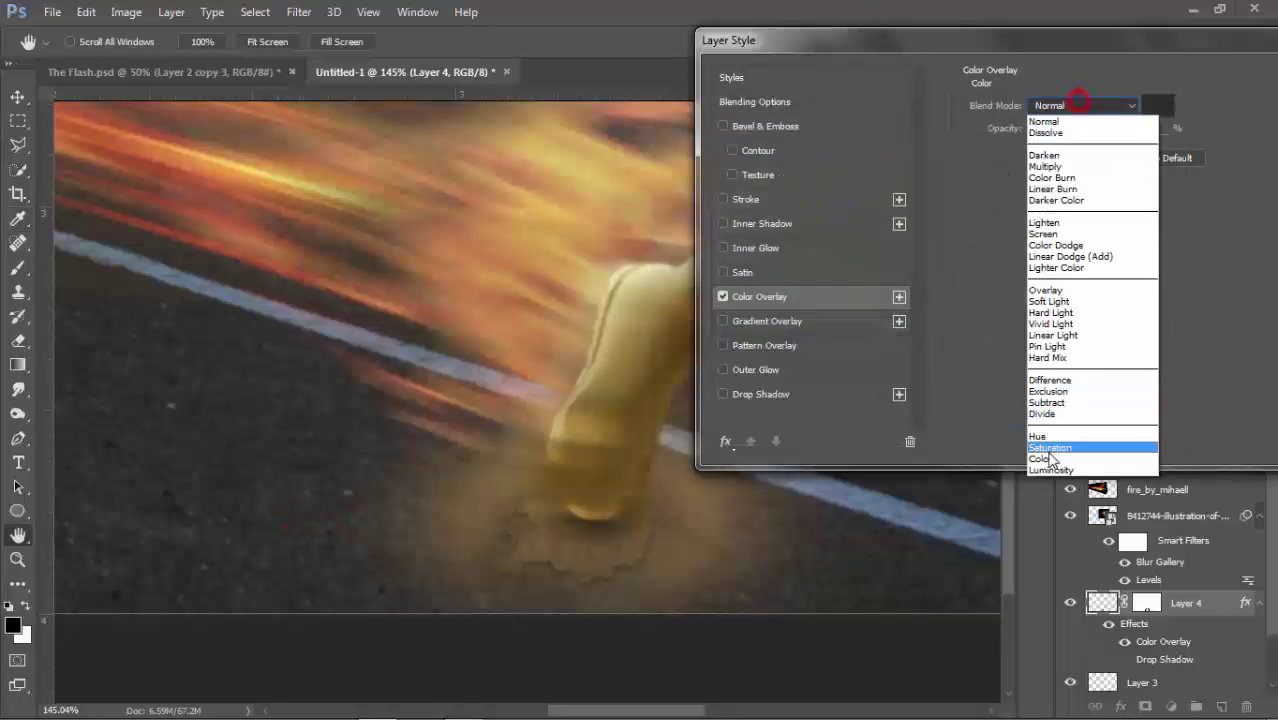
left_click(1045, 455)
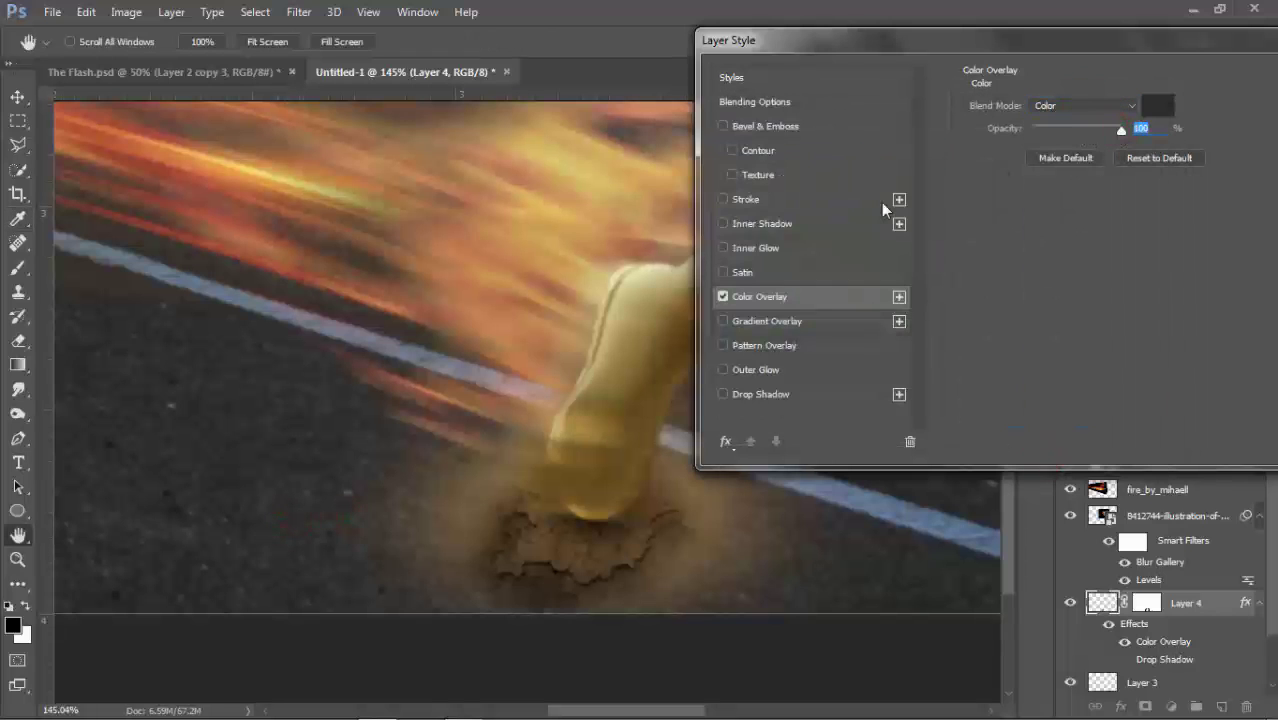
left_click_drag(810, 50, 653, 50)
left_click(1224, 80)
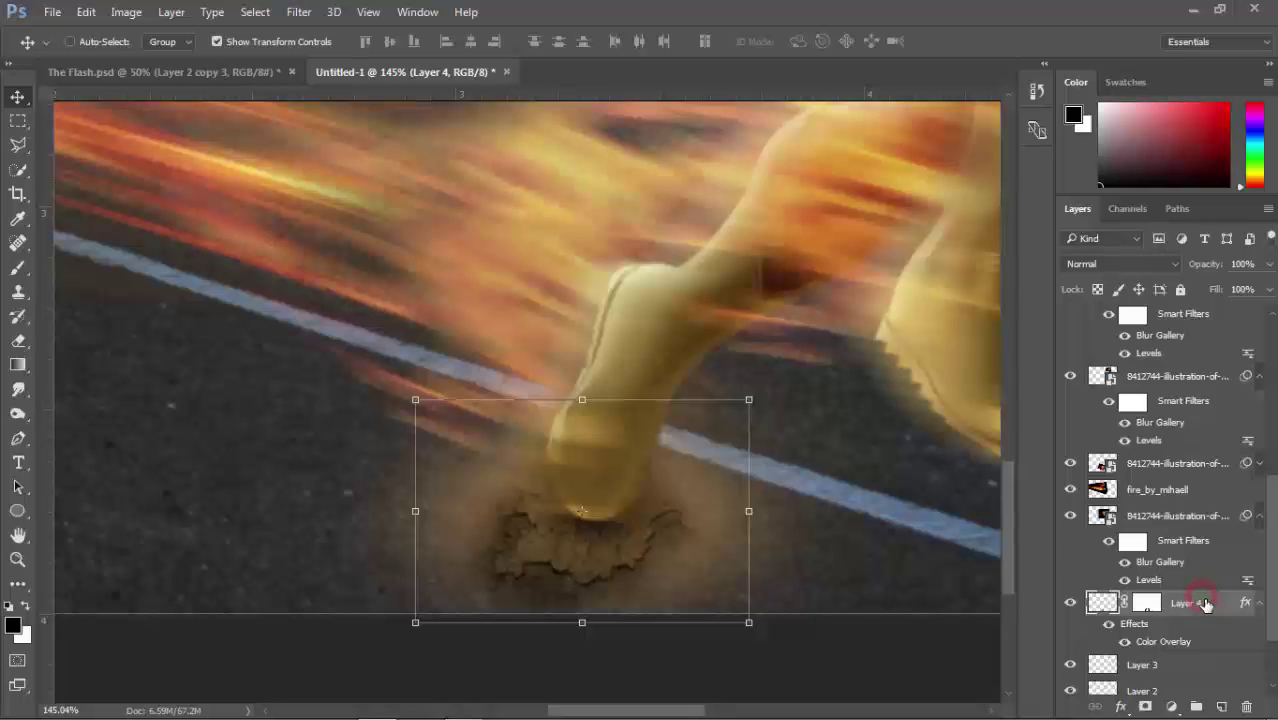
- Undo the Color Overlay, turn off Auto-Select, and reselect Layer 4
key("ctrl+z")
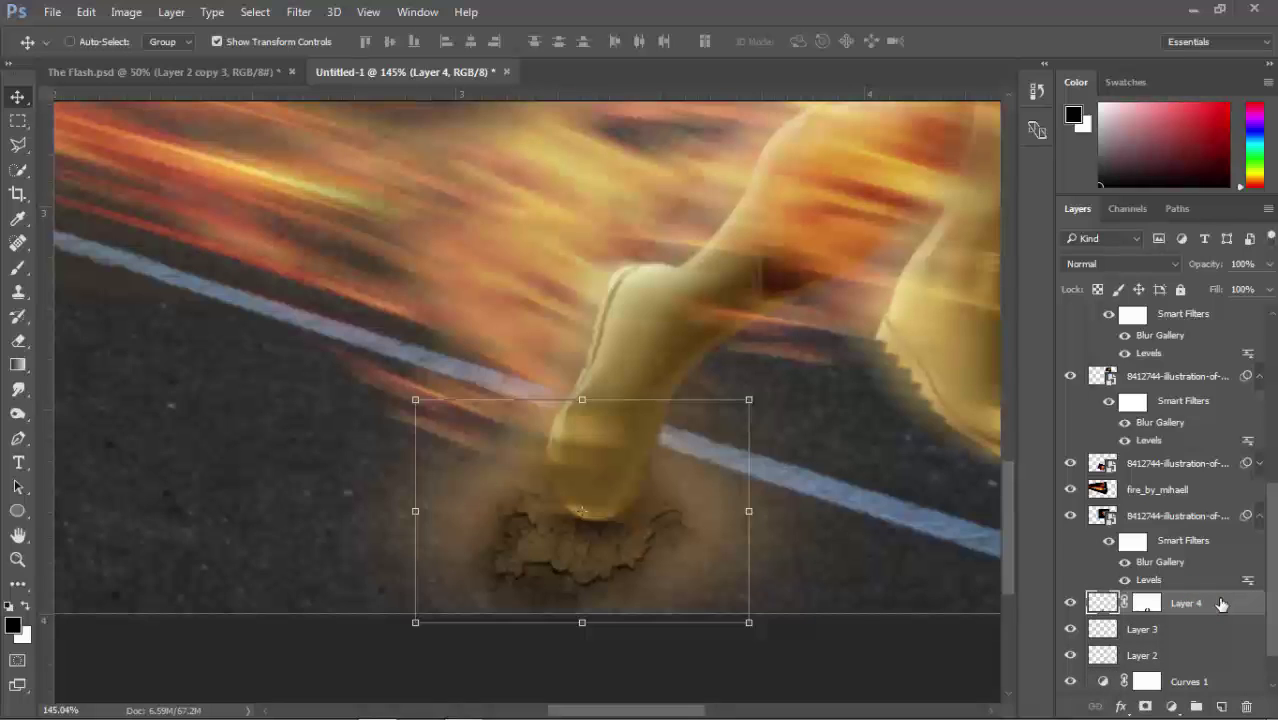
left_click(100, 45)
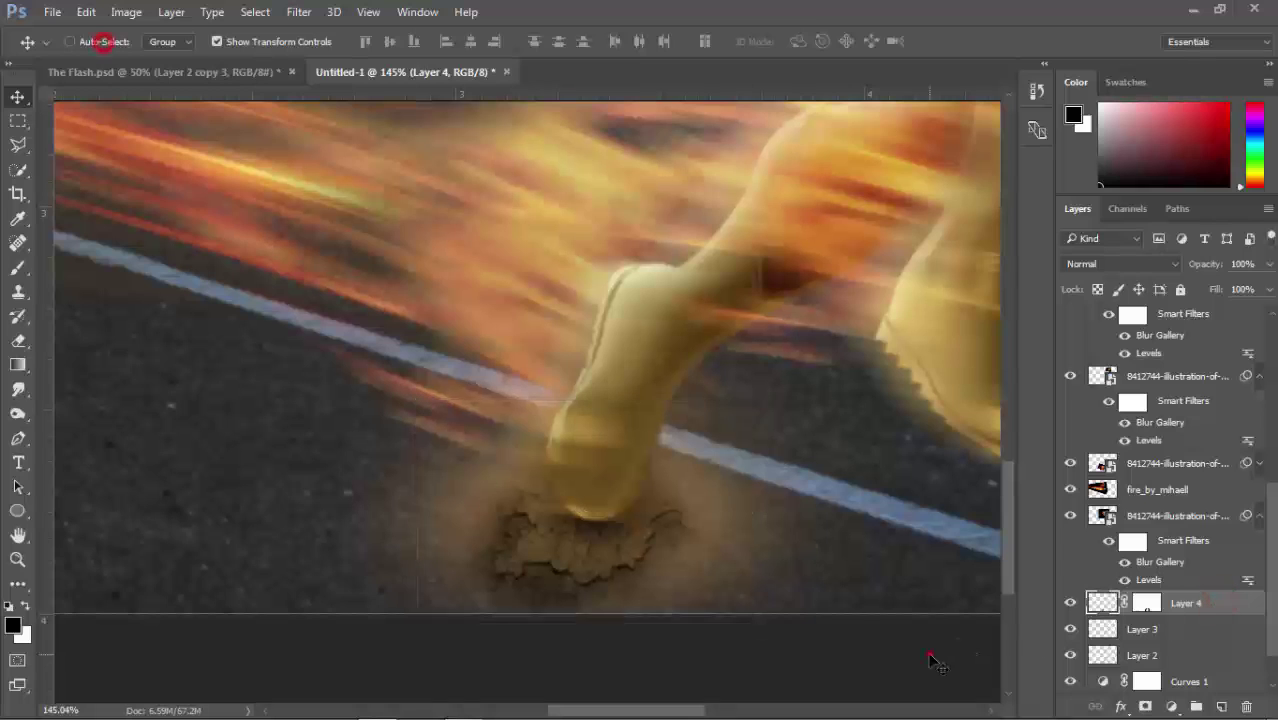
left_click(826, 691)
left_click(1193, 606)
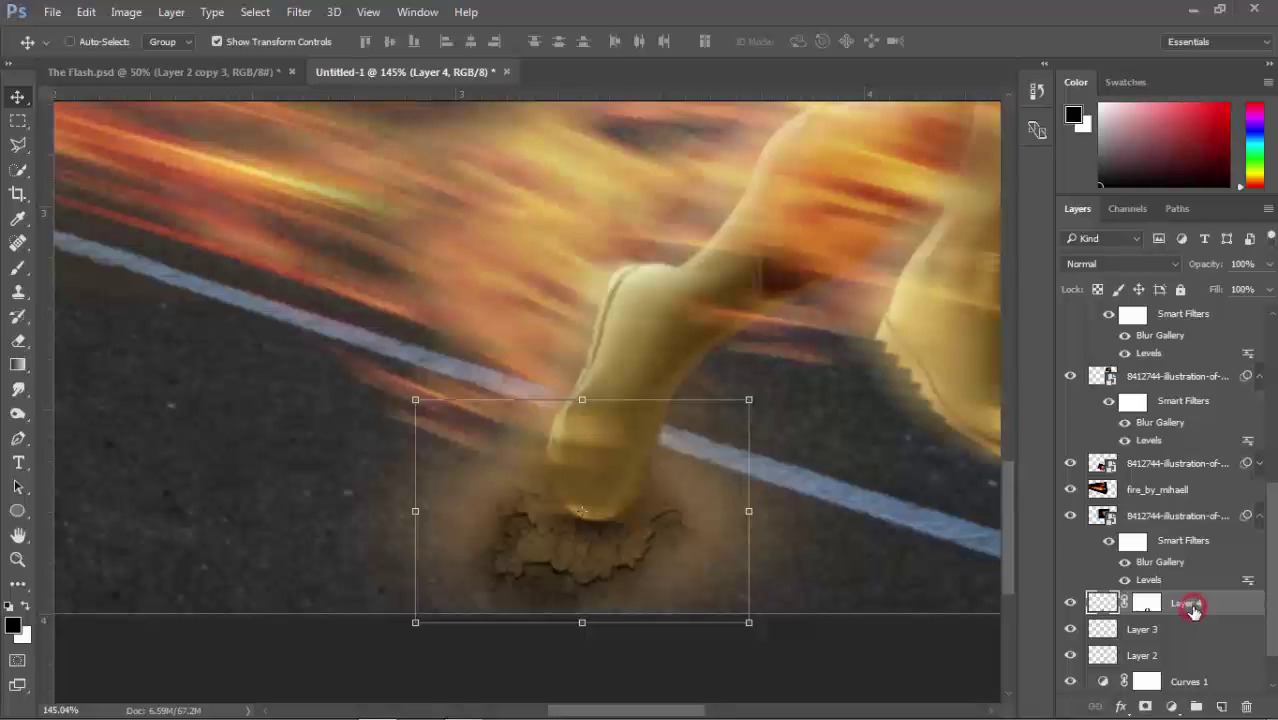
- Try a Curves adjustment clipped to Layer 4 darkening its midtones, then delete it
left_click(1172, 706)
left_click(1090, 408)
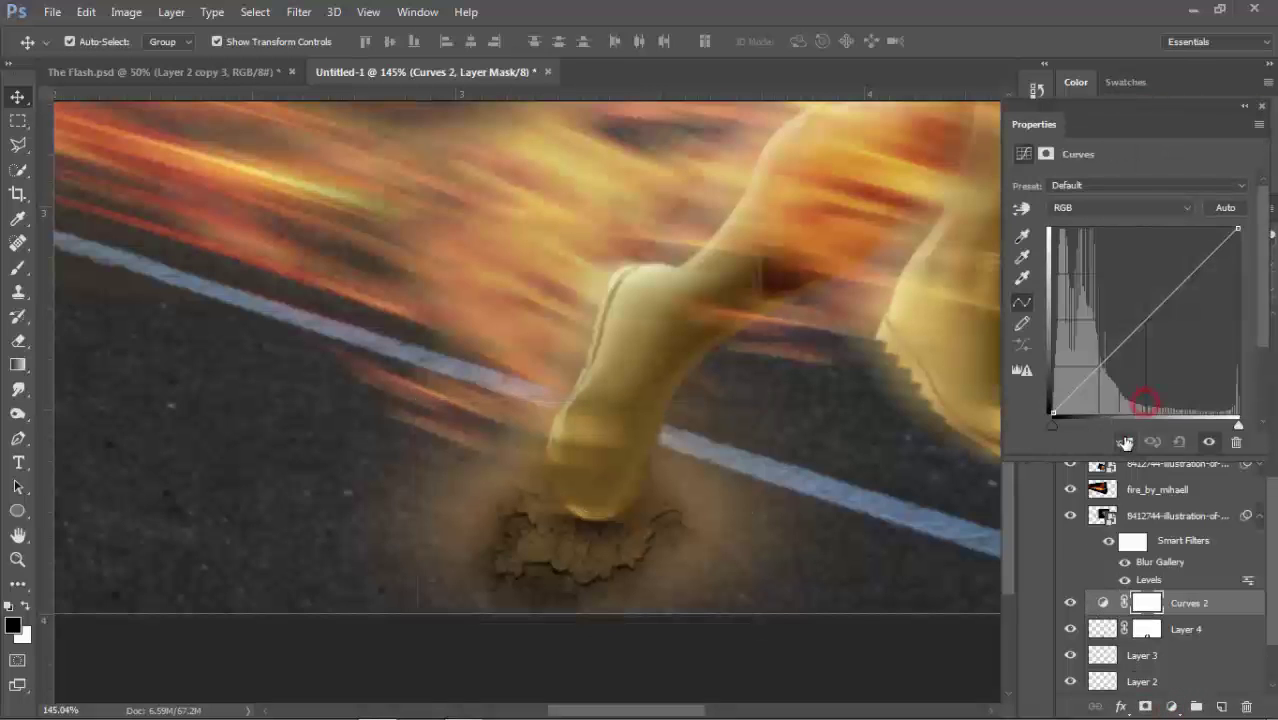
left_click(1124, 441)
left_click_drag(1142, 323, 1145, 368)
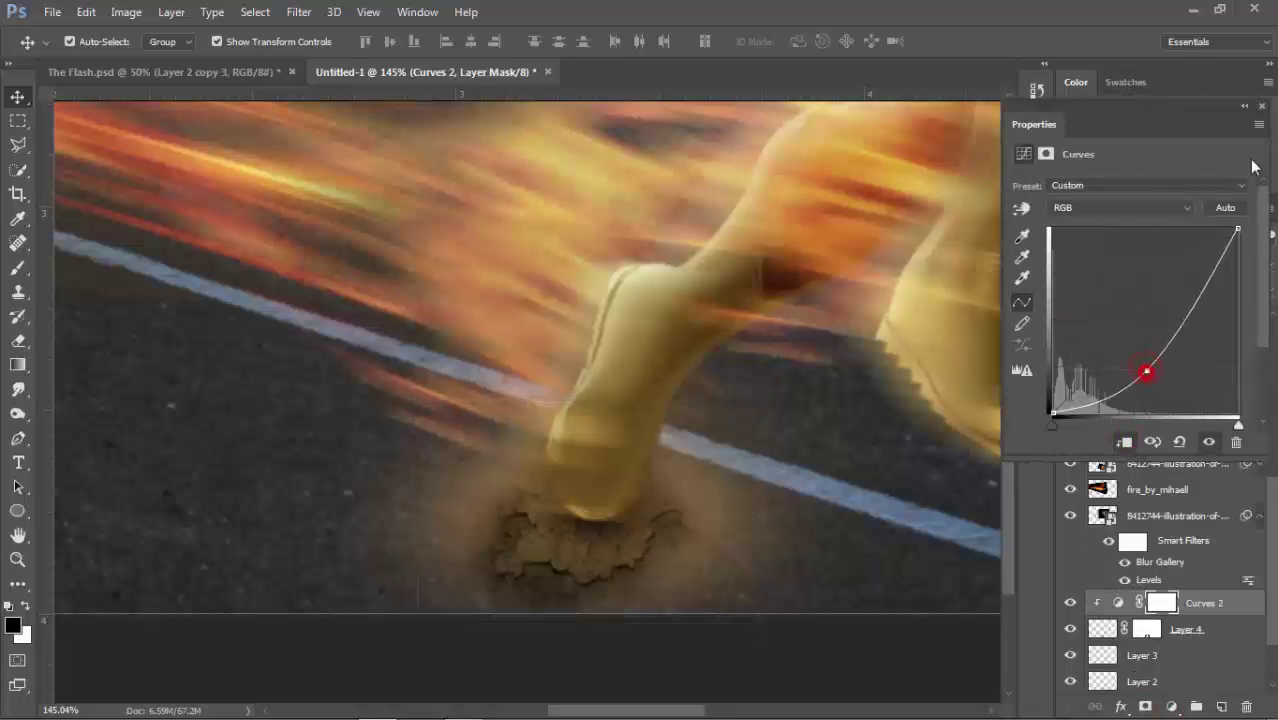
left_click(1257, 106)
key("Delete")
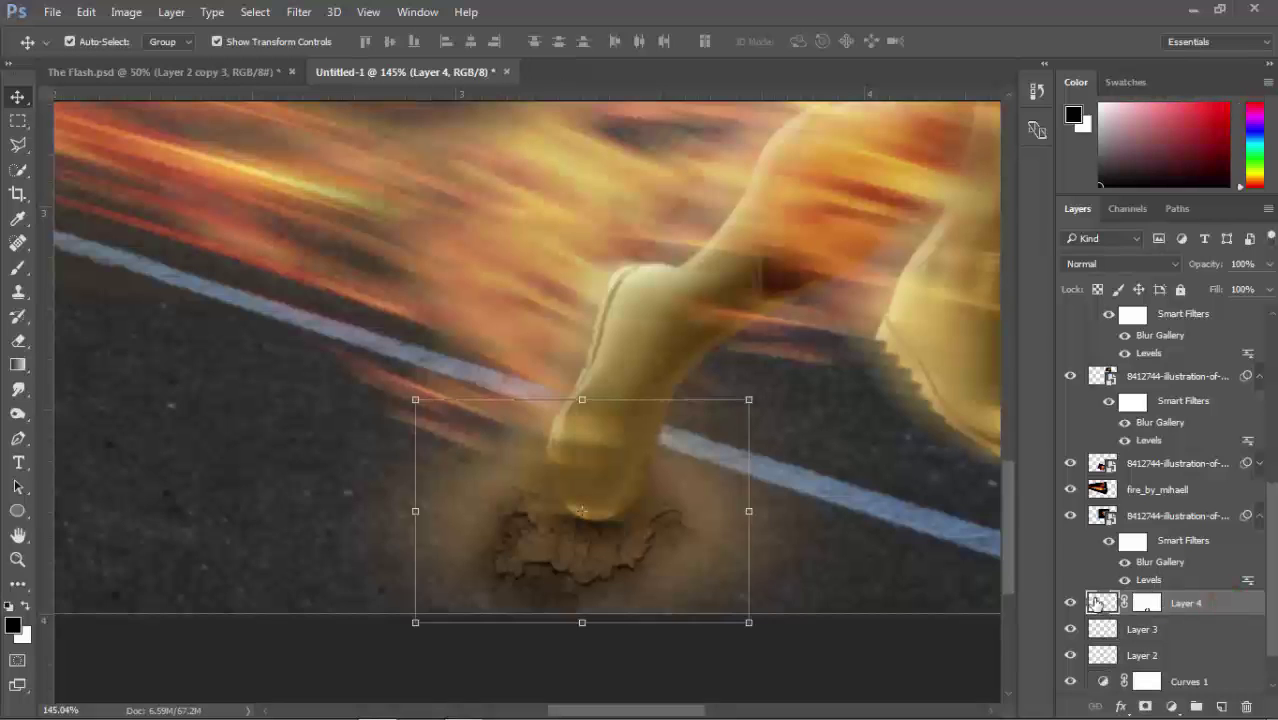
- Stretch the crack patch wider and toggle Layers 3 and 2 to compare
left_click(1070, 603)
left_click_drag(749, 511, 767, 511)
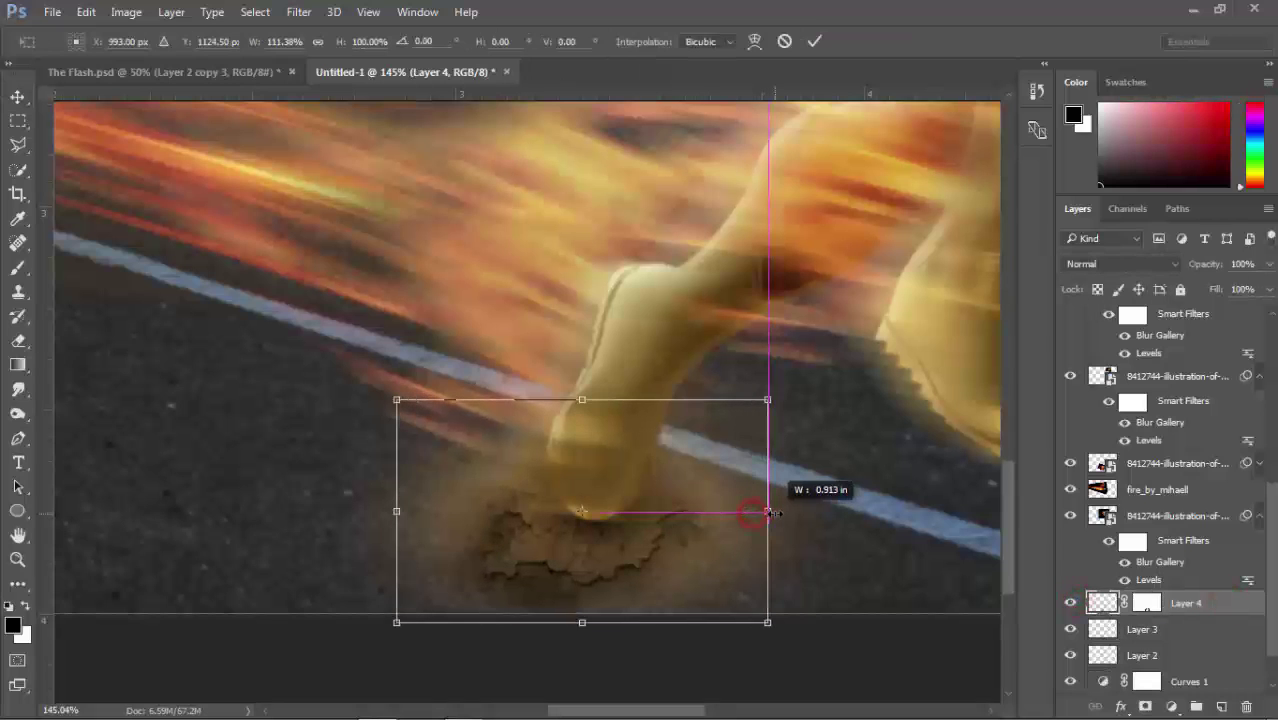
left_click(1068, 630)
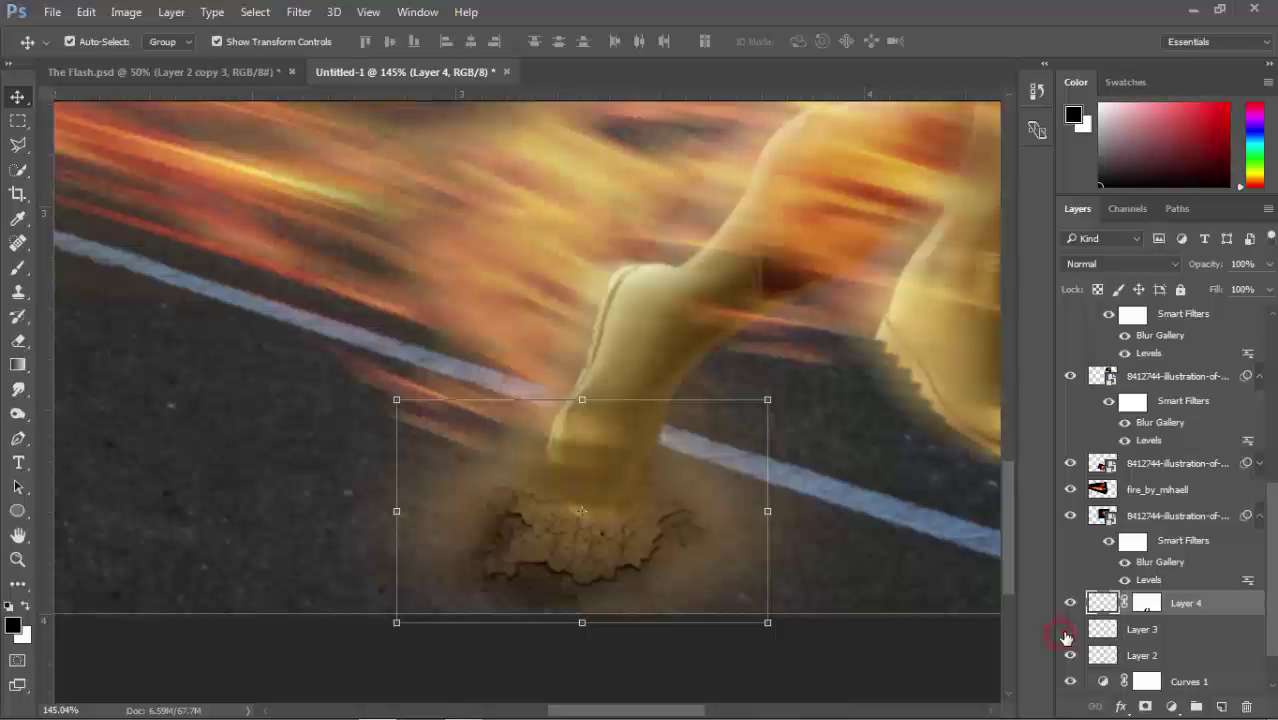
left_click(1070, 654)
left_click(1070, 654)
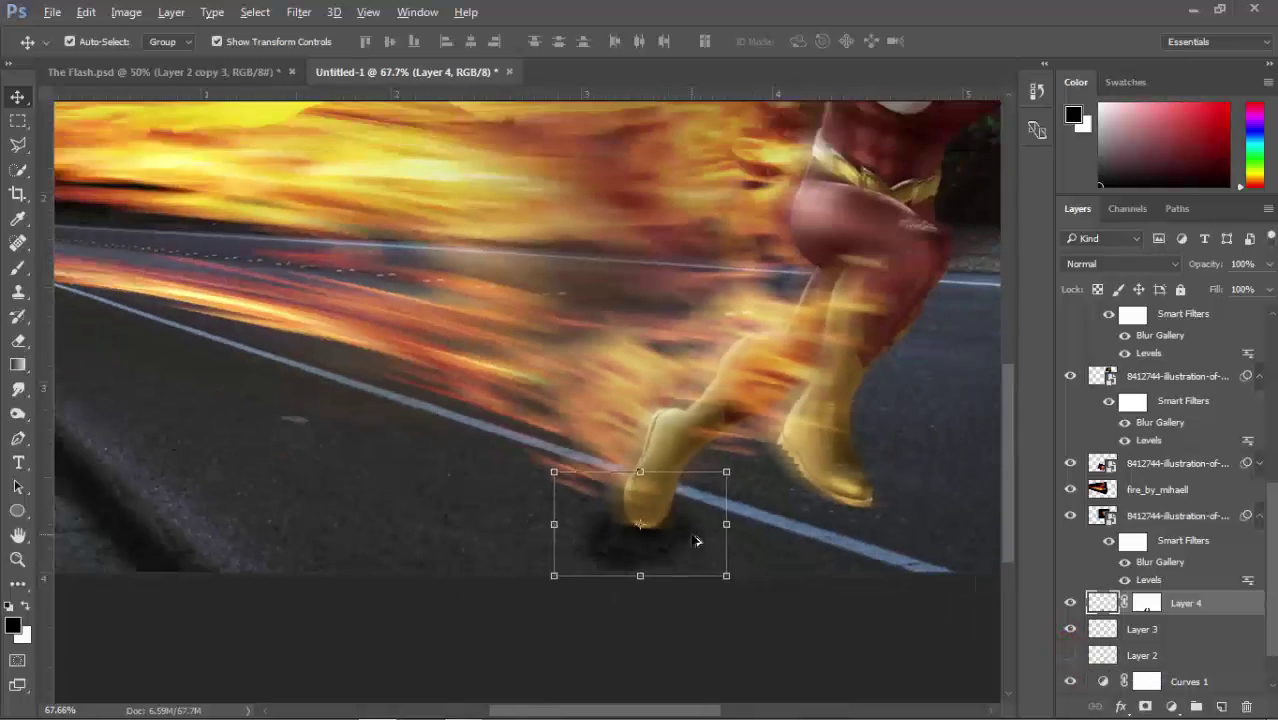
left_click_drag(683, 529, 726, 608)
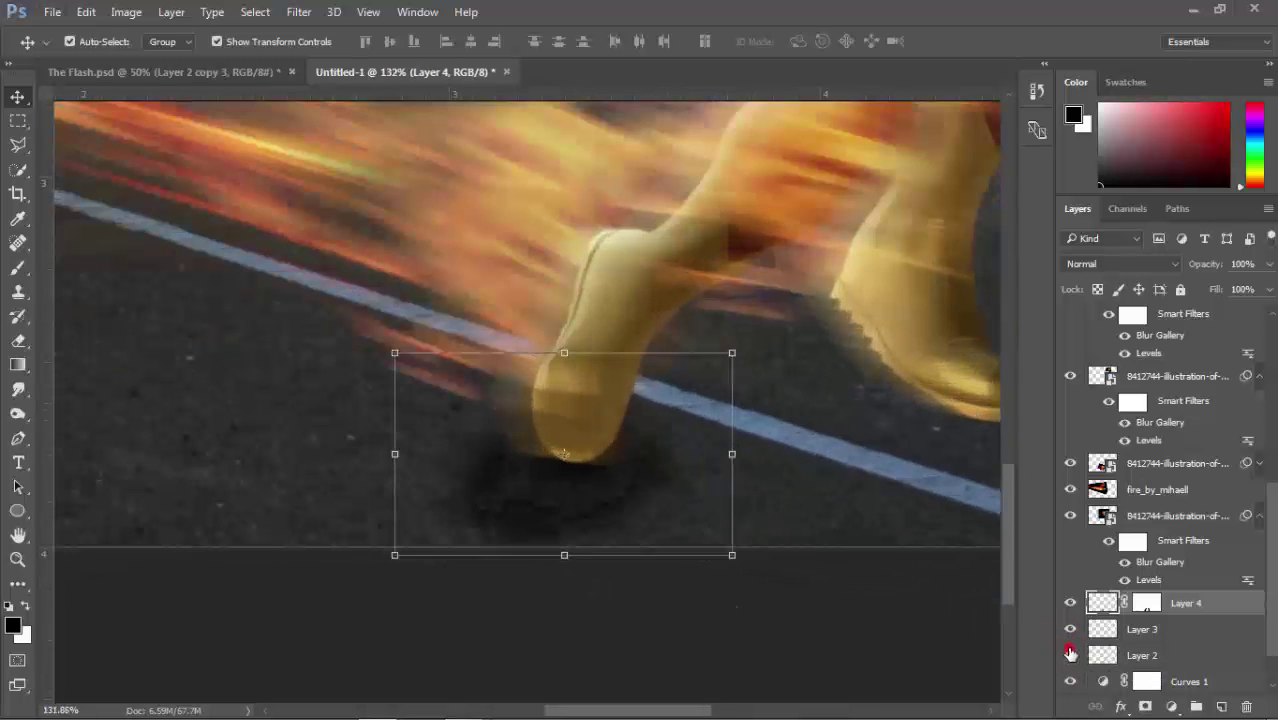
left_click(1070, 654)
- Enlarge the Layer 2 glow to about 131% at 68% opacity under the foot
left_click(1142, 655)
key("ctrl+minus")
key("ctrl+minus")
key("ctrl+minus")
key("ctrl+minus")
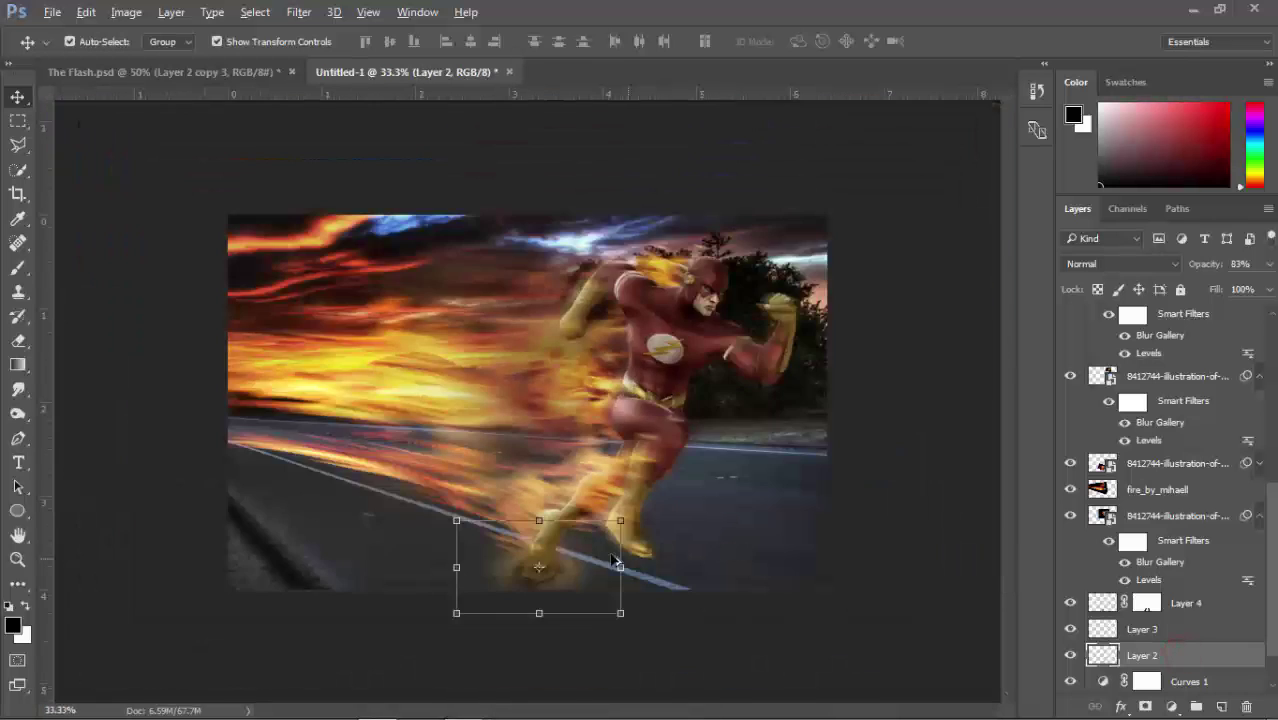
scroll(614, 562, "up", 5)
scroll(602, 582, "down", 2)
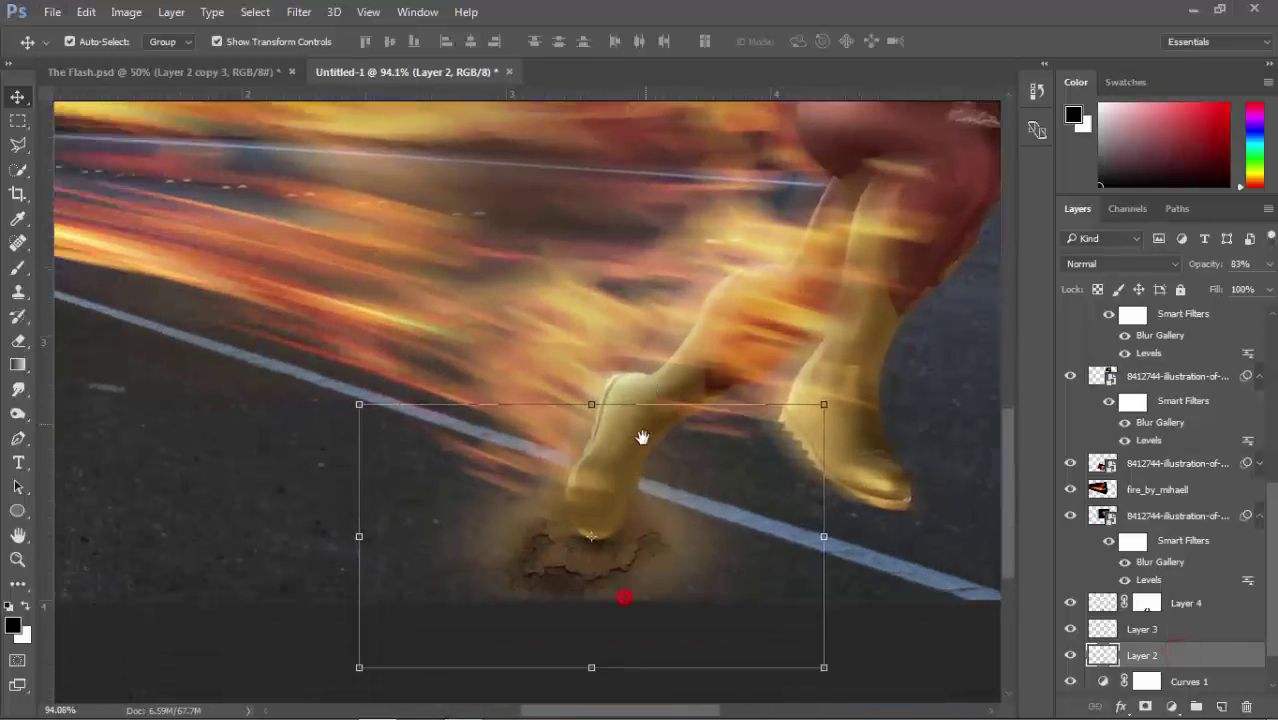
left_click_drag(641, 437, 643, 407)
left_click_drag(823, 374, 899, 332)
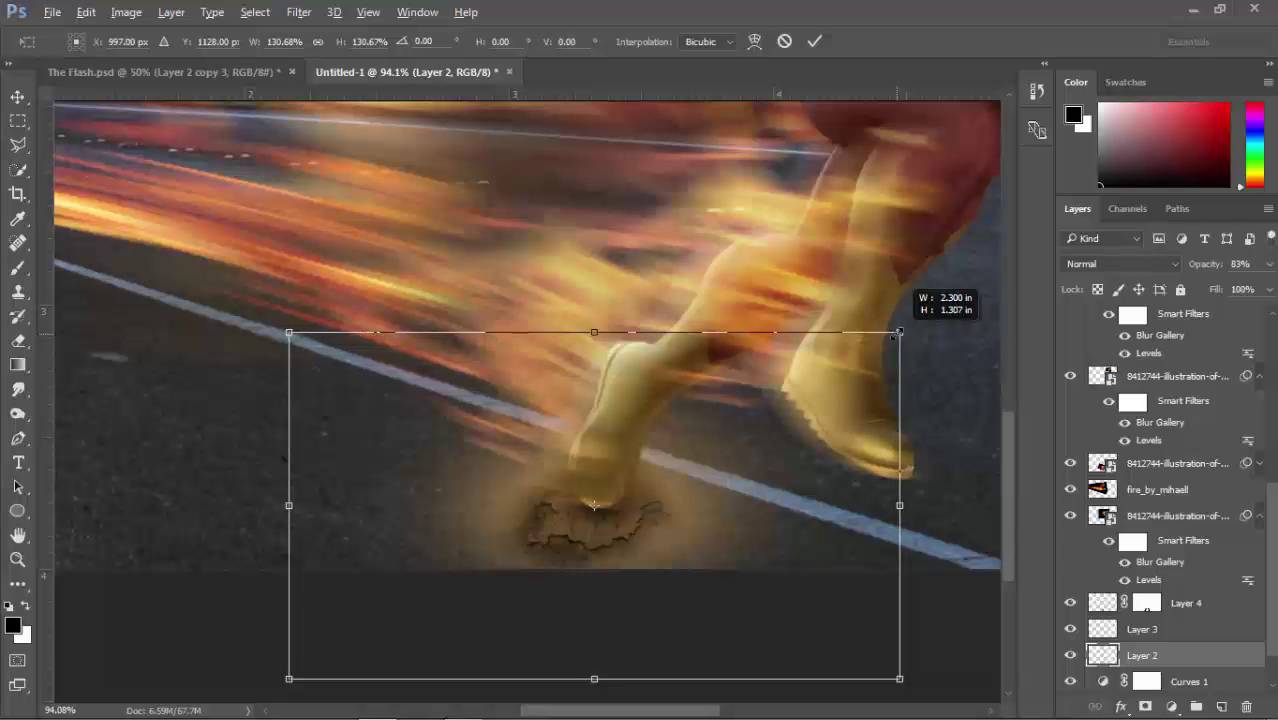
key("Return")
left_click_drag(657, 532, 661, 516)
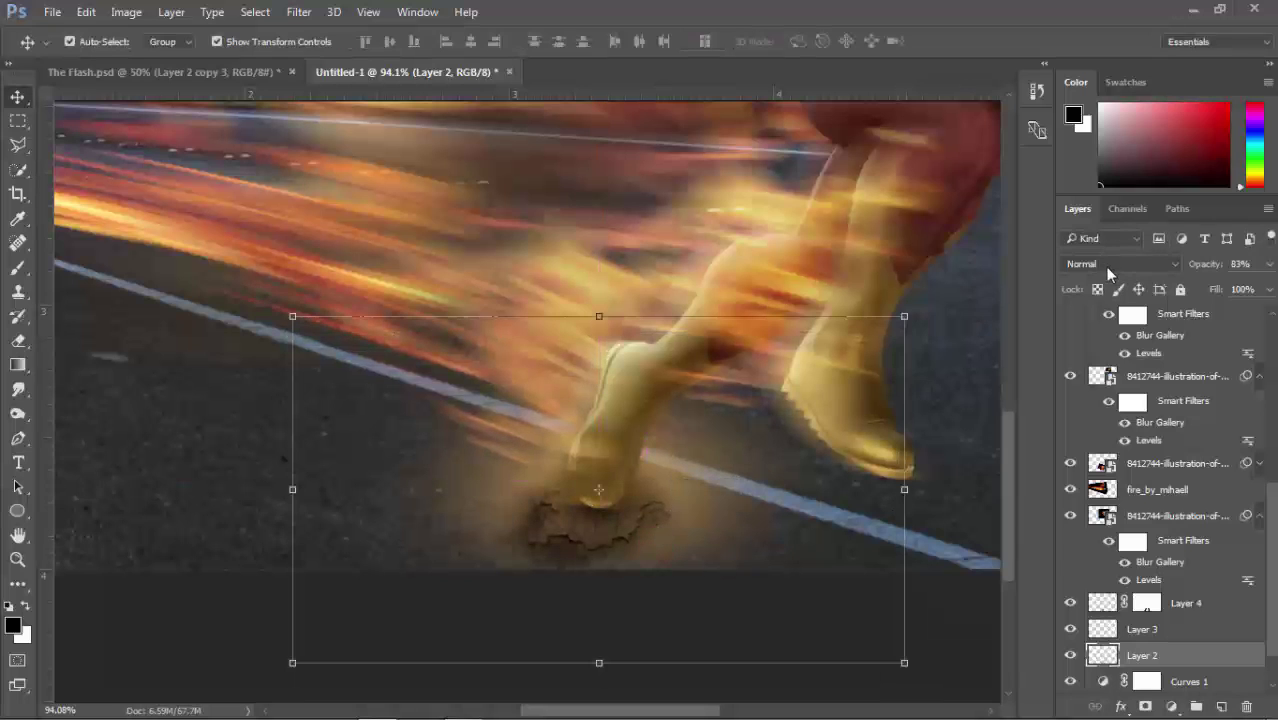
left_click_drag(1253, 289, 1240, 291)
left_click_drag(685, 505, 685, 499)
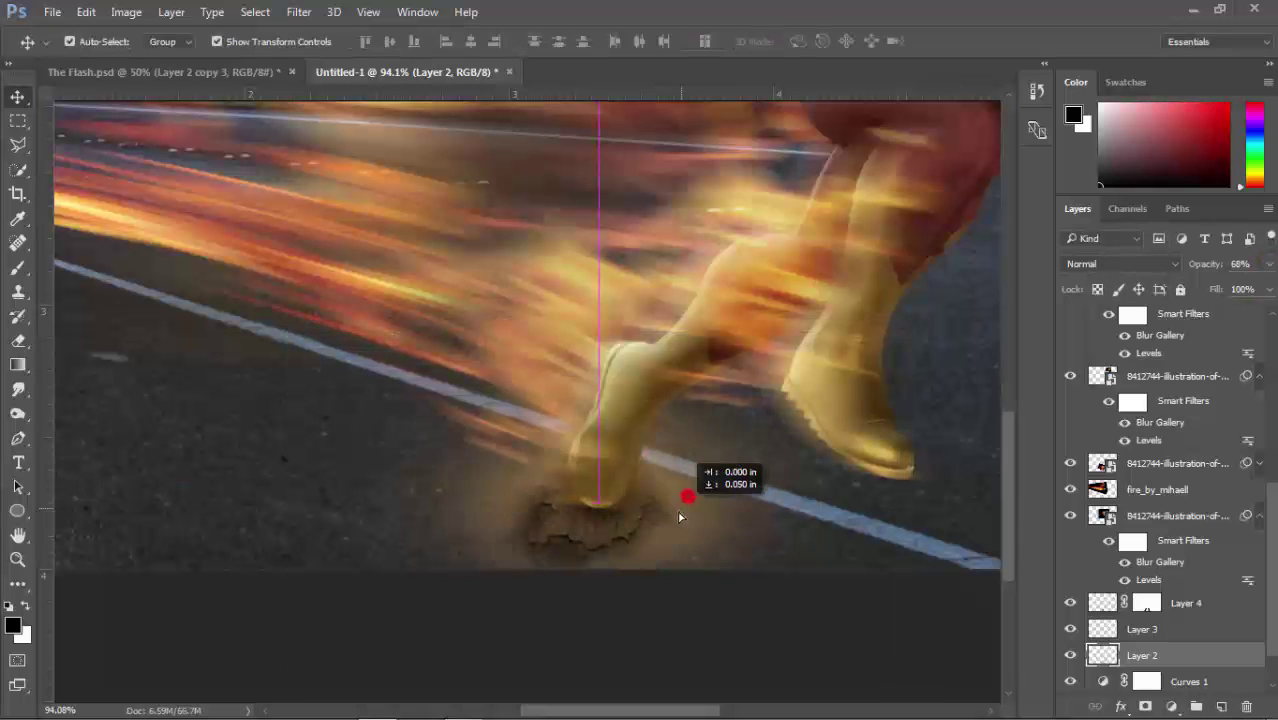
left_click(945, 630)
- Scale the glow up further and position it beneath the front foot
scroll(808, 592, "down", 3)
scroll(808, 592, "down", 1)
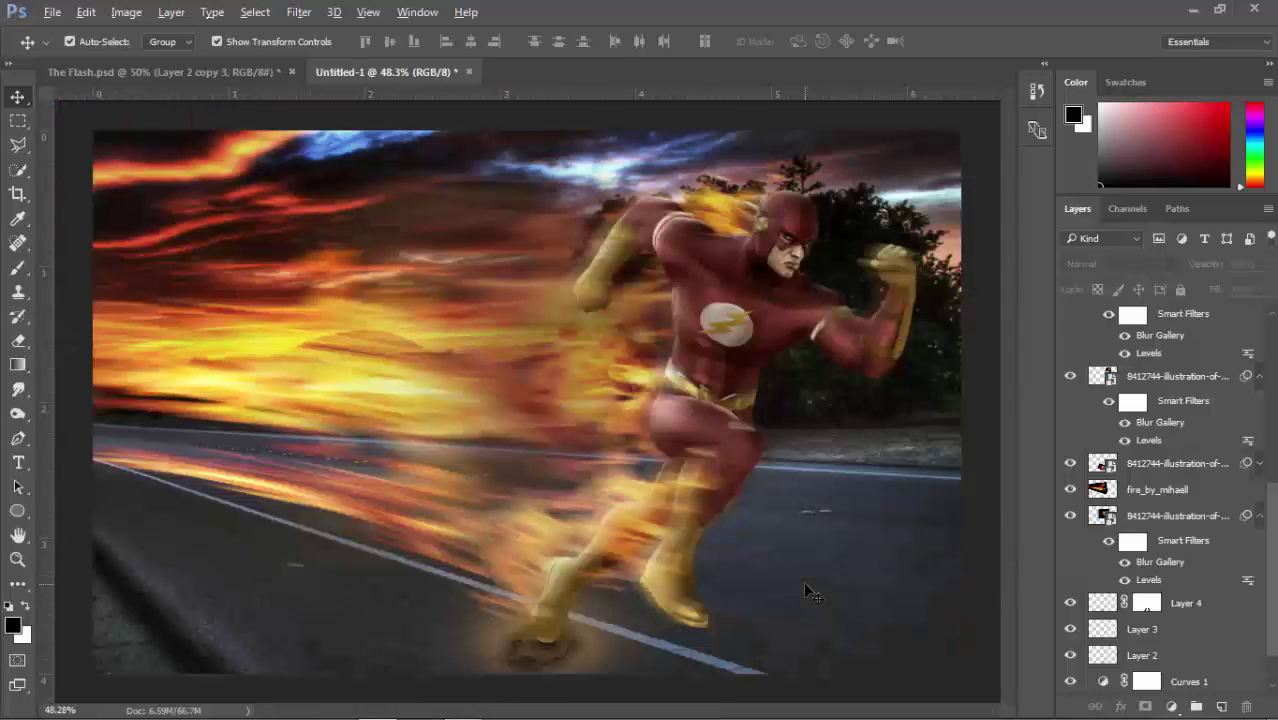
scroll(559, 669, "up", 1)
scroll(559, 669, "up", 1)
scroll(559, 669, "up", 1)
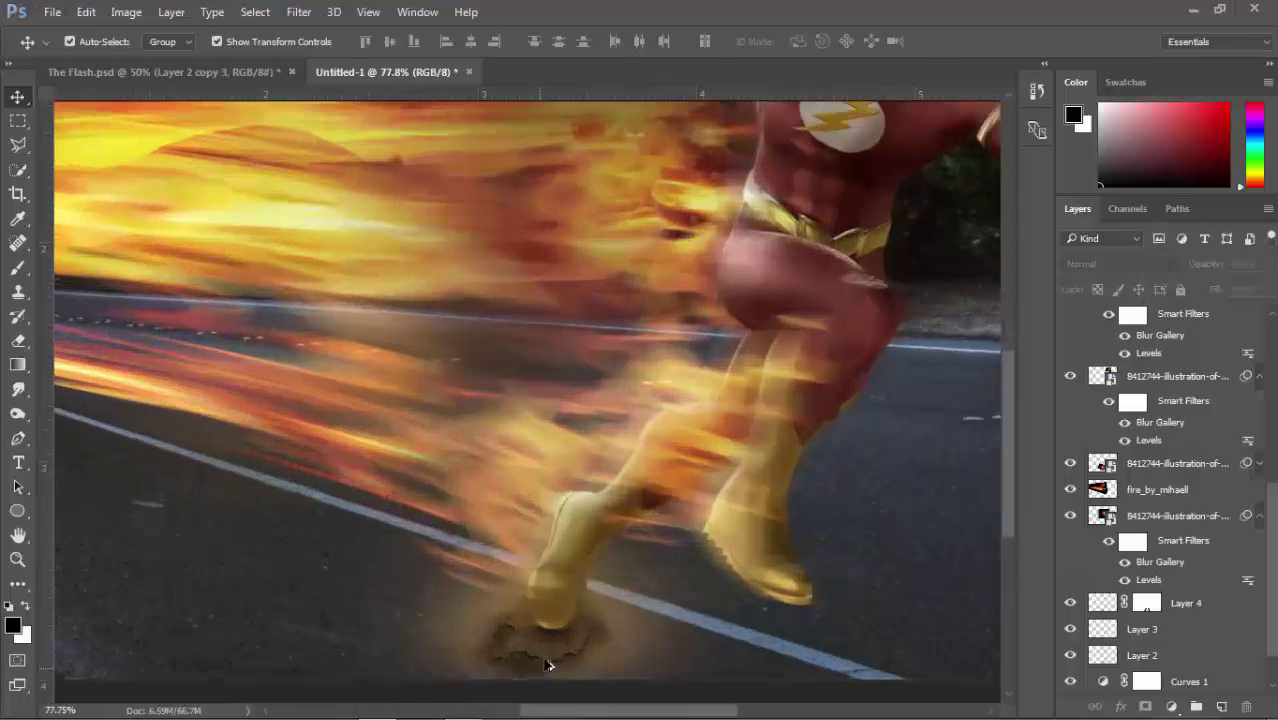
left_click_drag(570, 618, 579, 486)
left_click(623, 536)
key("ctrl+t")
left_click_drag(827, 371, 886, 322)
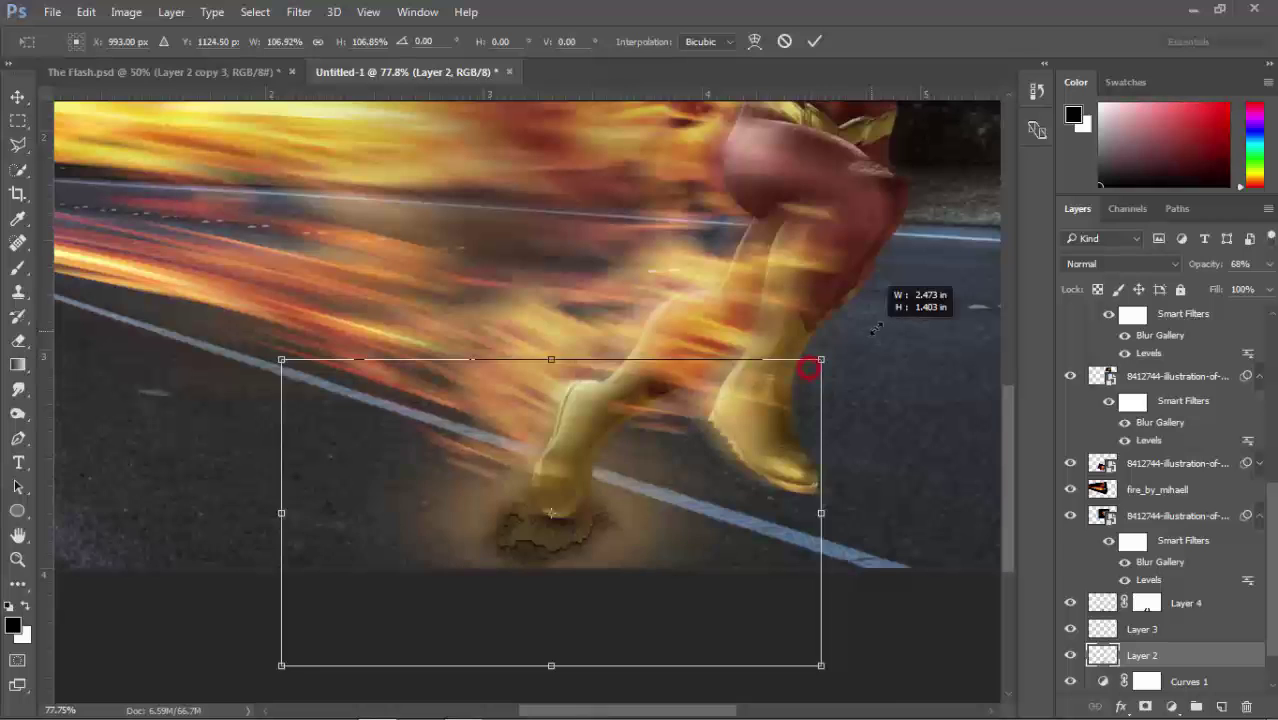
mouse_move(607, 550)
left_mouse_down()
mouse_move(644, 527)
mouse_move(622, 511)
mouse_move(588, 523)
left_mouse_up()
key("Return")
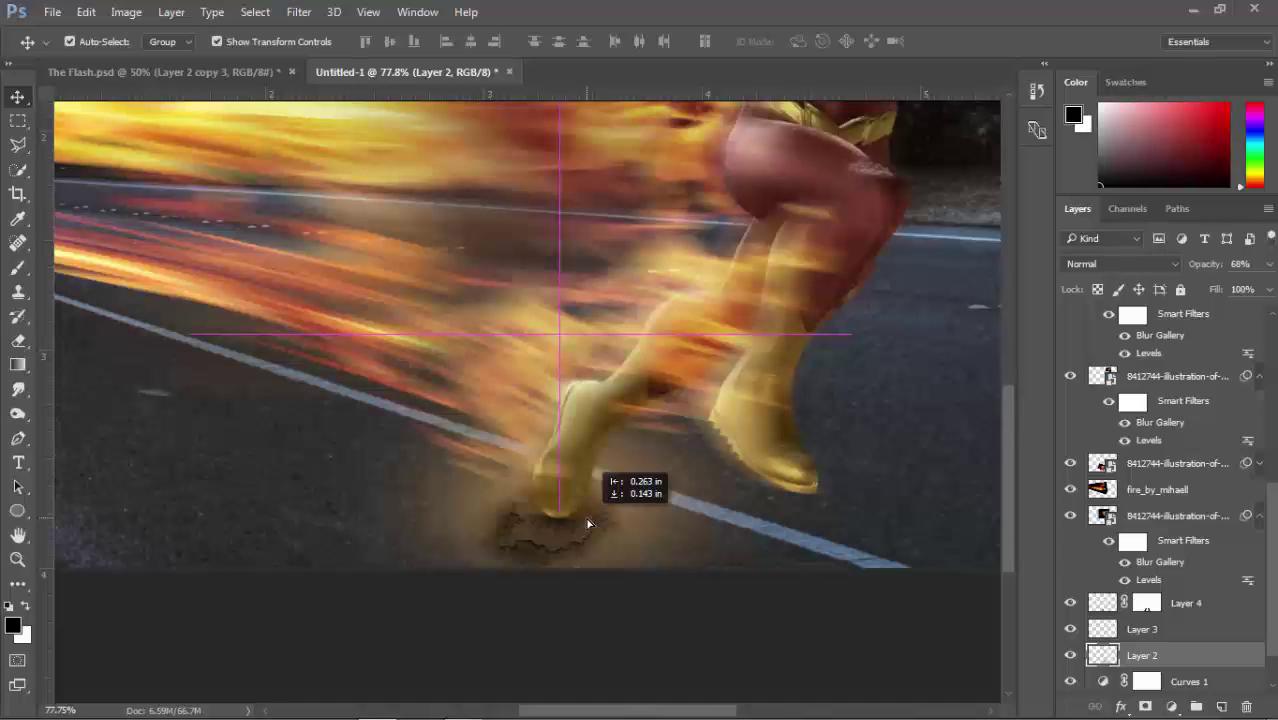
left_click_drag(588, 523, 606, 507)
left_click(802, 625)
- Resize the Layer 4 crack patch to match the glow and nudge it slightly down
scroll(802, 625, "down", 1)
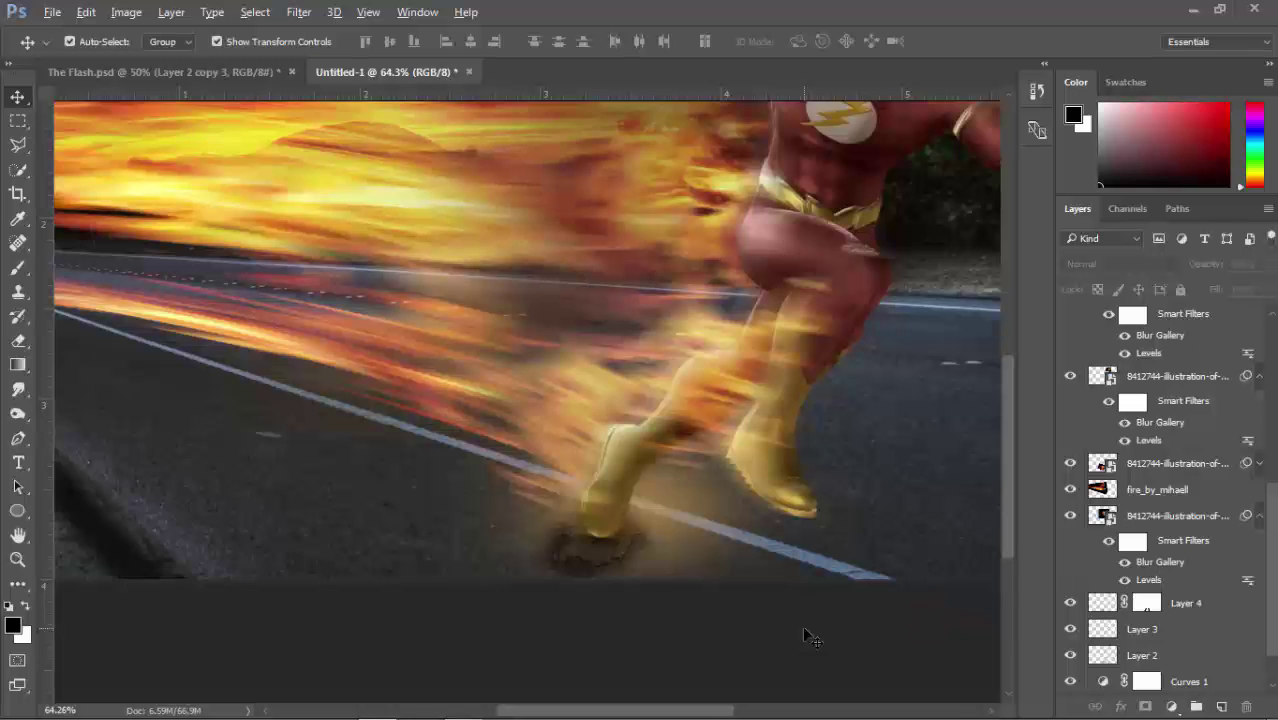
scroll(802, 625, "down", 1)
scroll(802, 625, "down", 1)
scroll(605, 594, "up", 5)
scroll(605, 560, "up", 3)
left_click(607, 521)
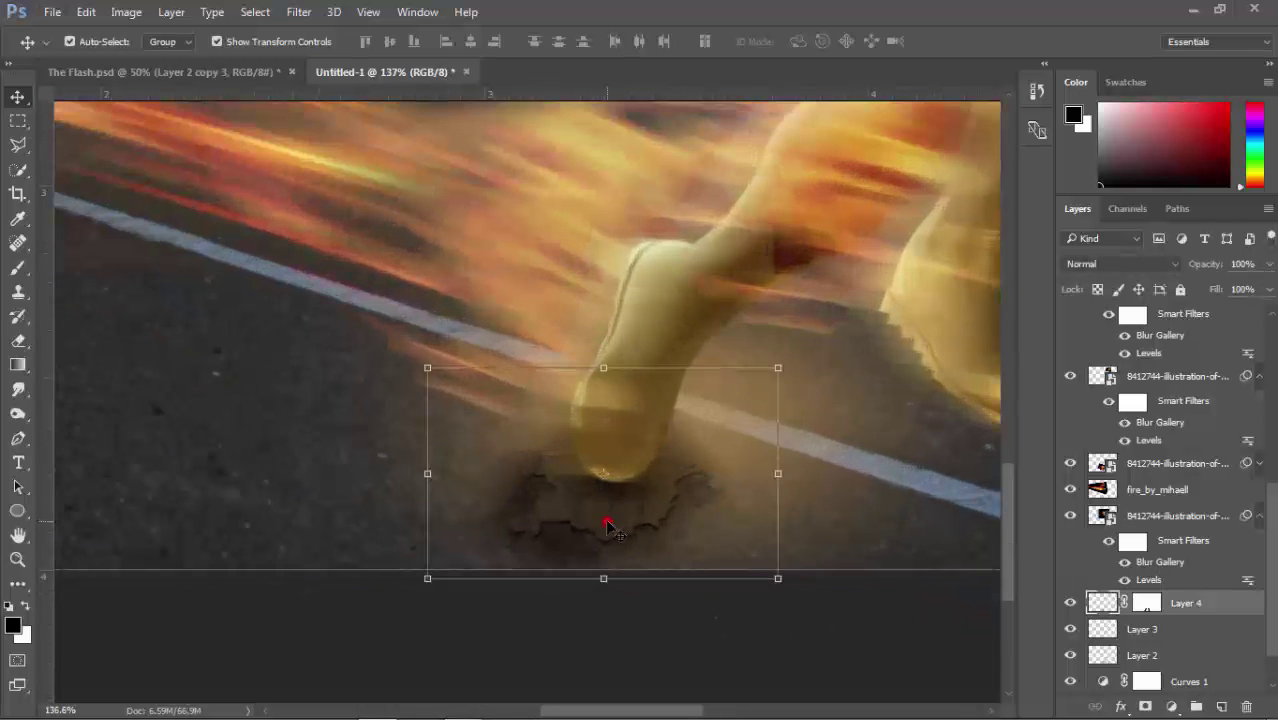
left_click_drag(427, 578, 490, 565)
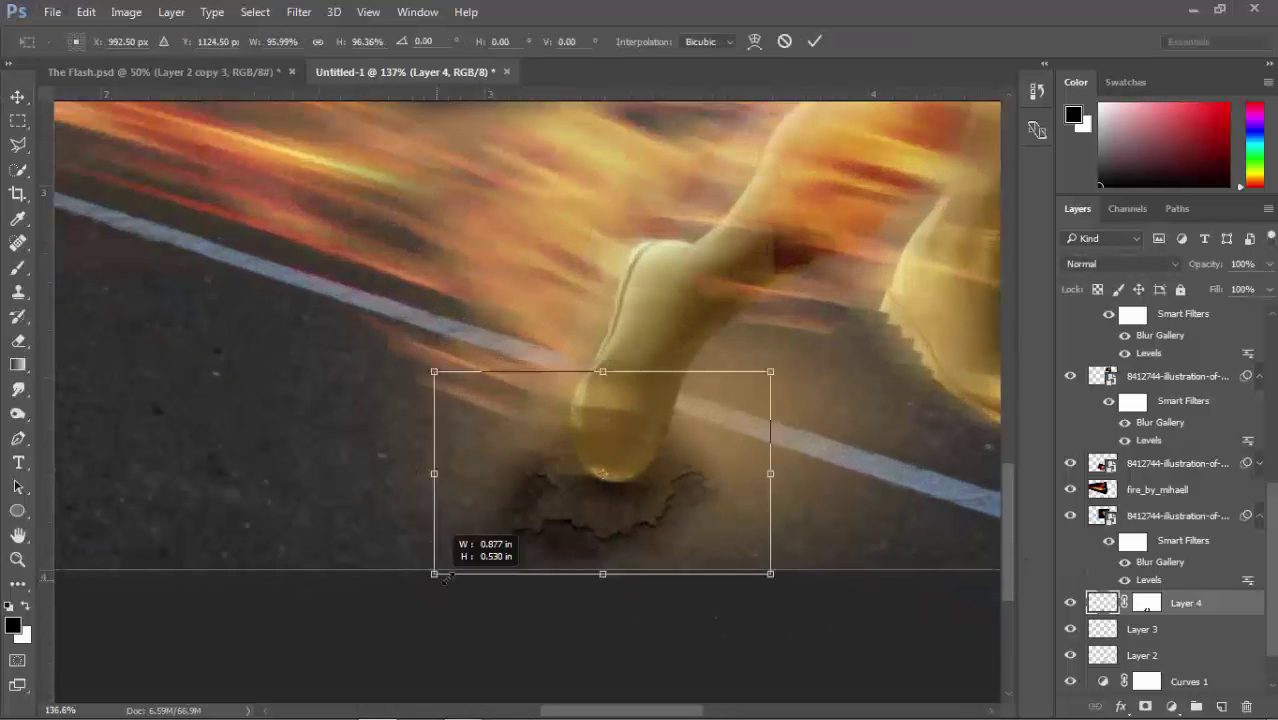
left_click(650, 650)
left_click(590, 508)
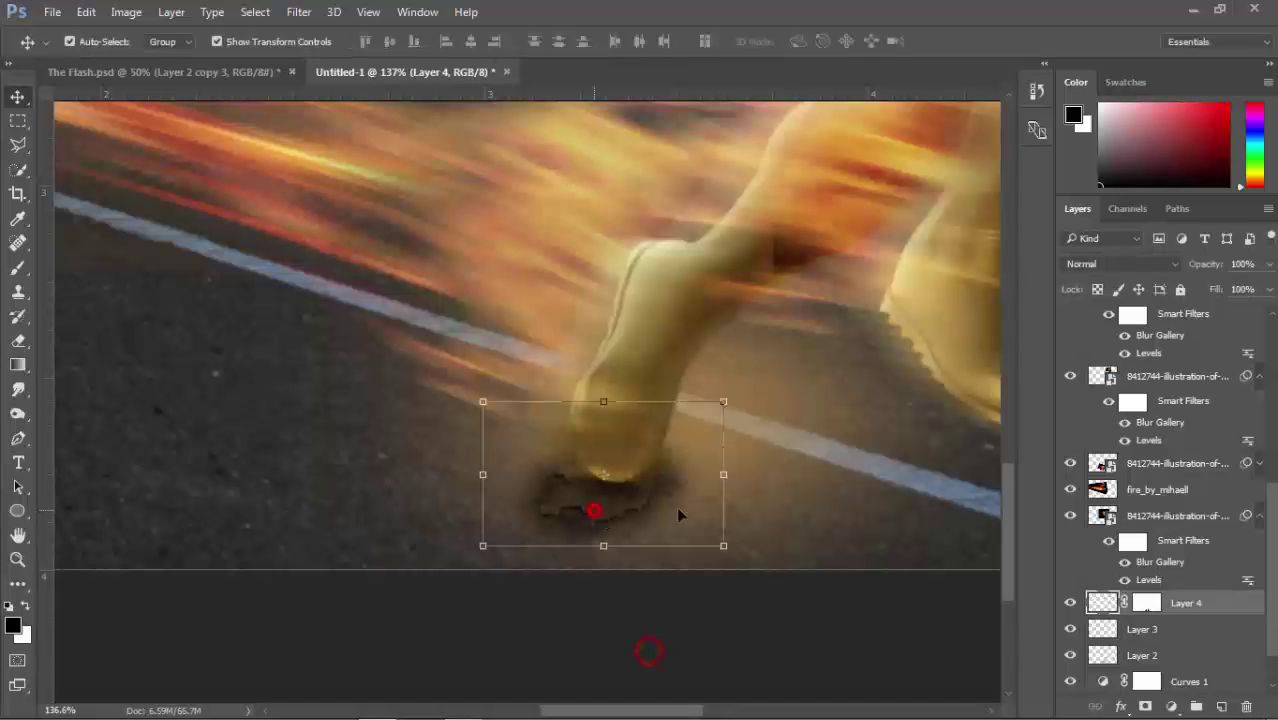
left_click_drag(723, 545, 765, 580)
left_click(858, 620)
left_click(562, 519)
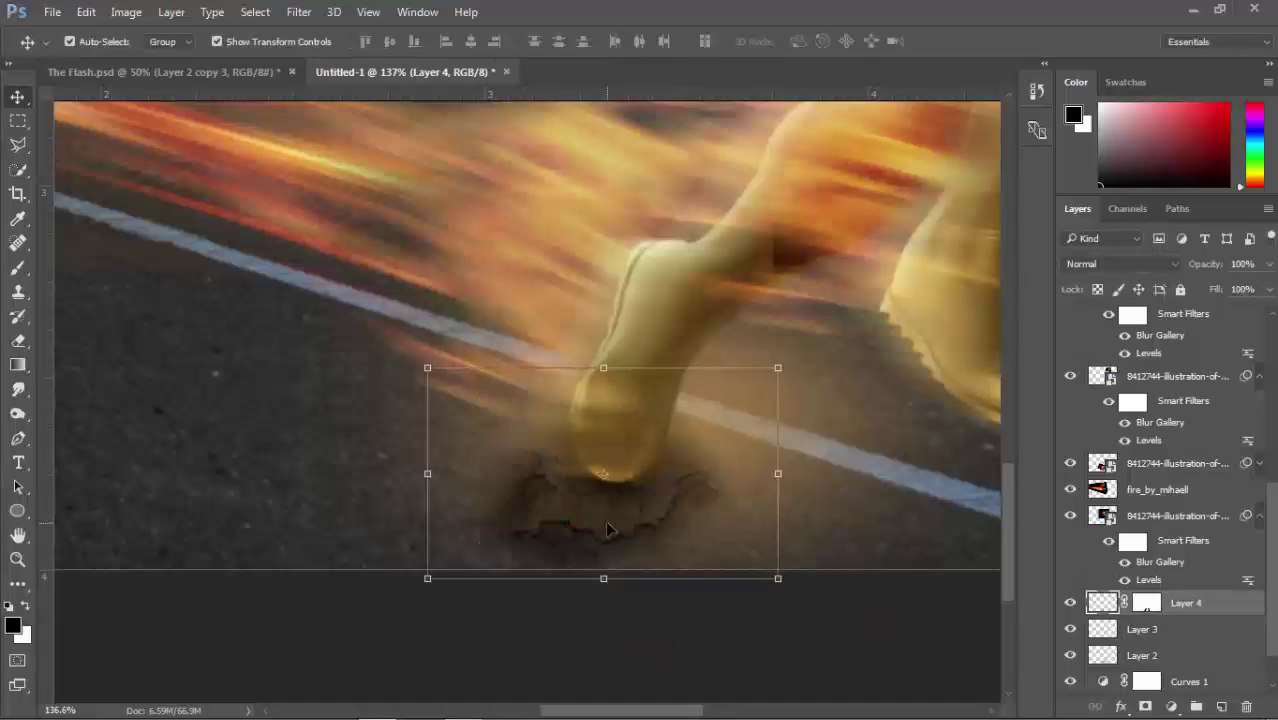
key("Down")
key("Down")
key("Down")
key("Down")
key("Down")
key("Down")
left_click(877, 608)
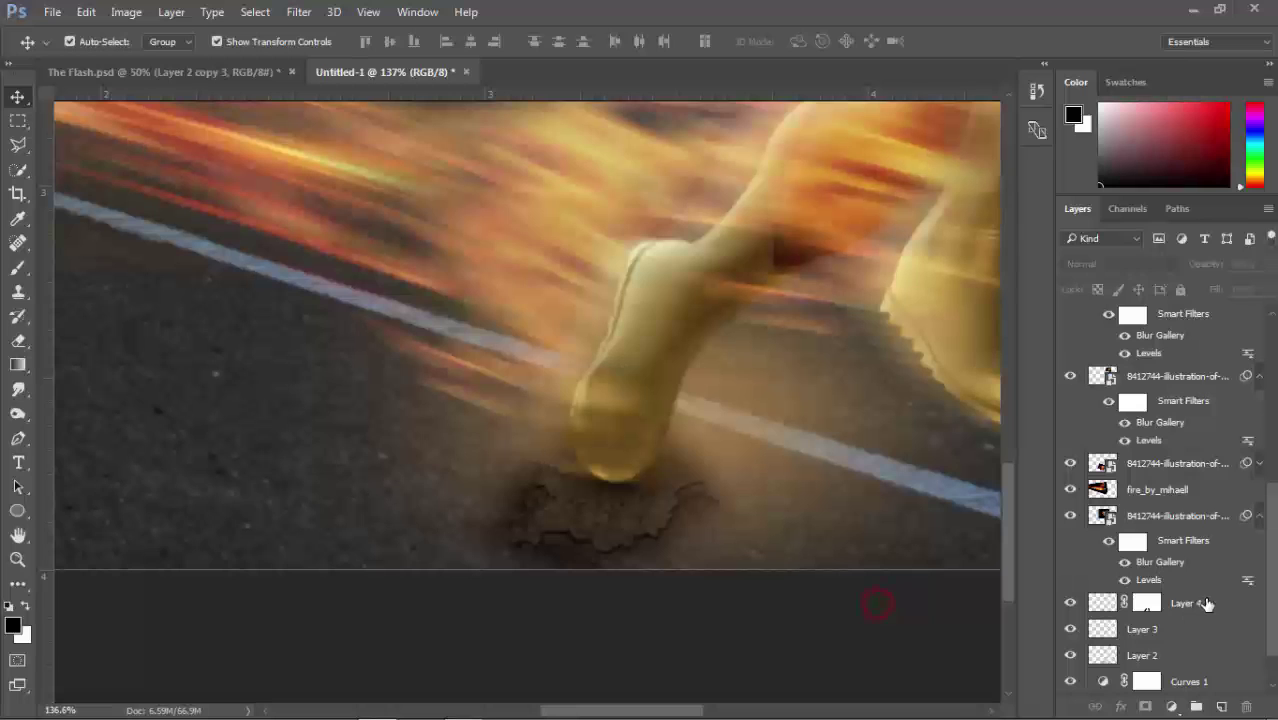
left_click(1207, 604)
left_click(1062, 604)
left_click(1062, 604)
left_click(1146, 604)
key("b")
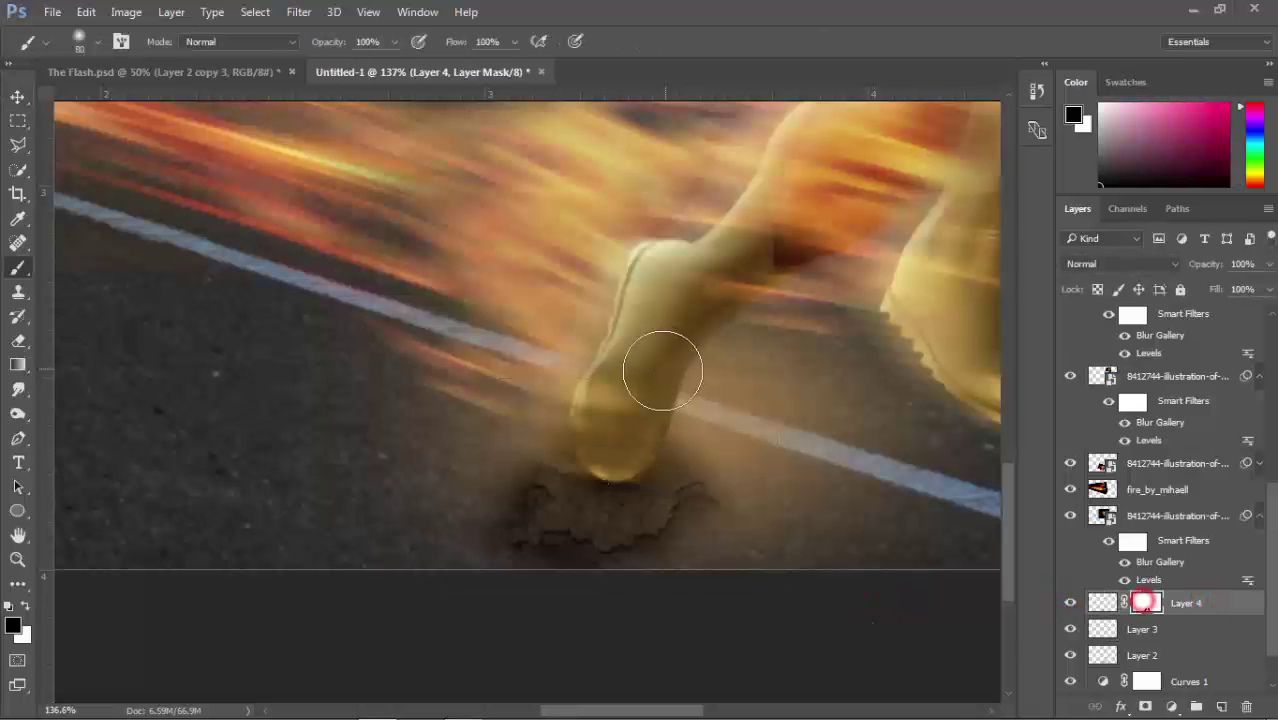
left_click(608, 385)
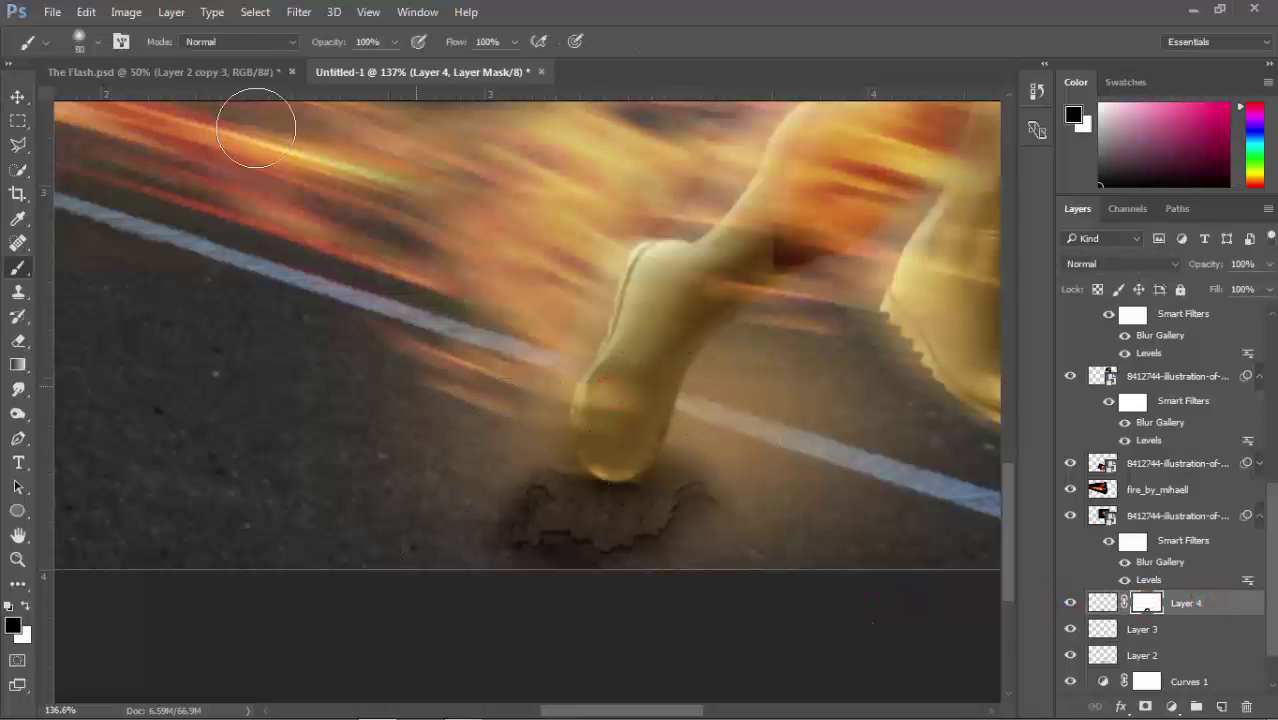
type("74")
key("Tab")
type("44")
key("Return")
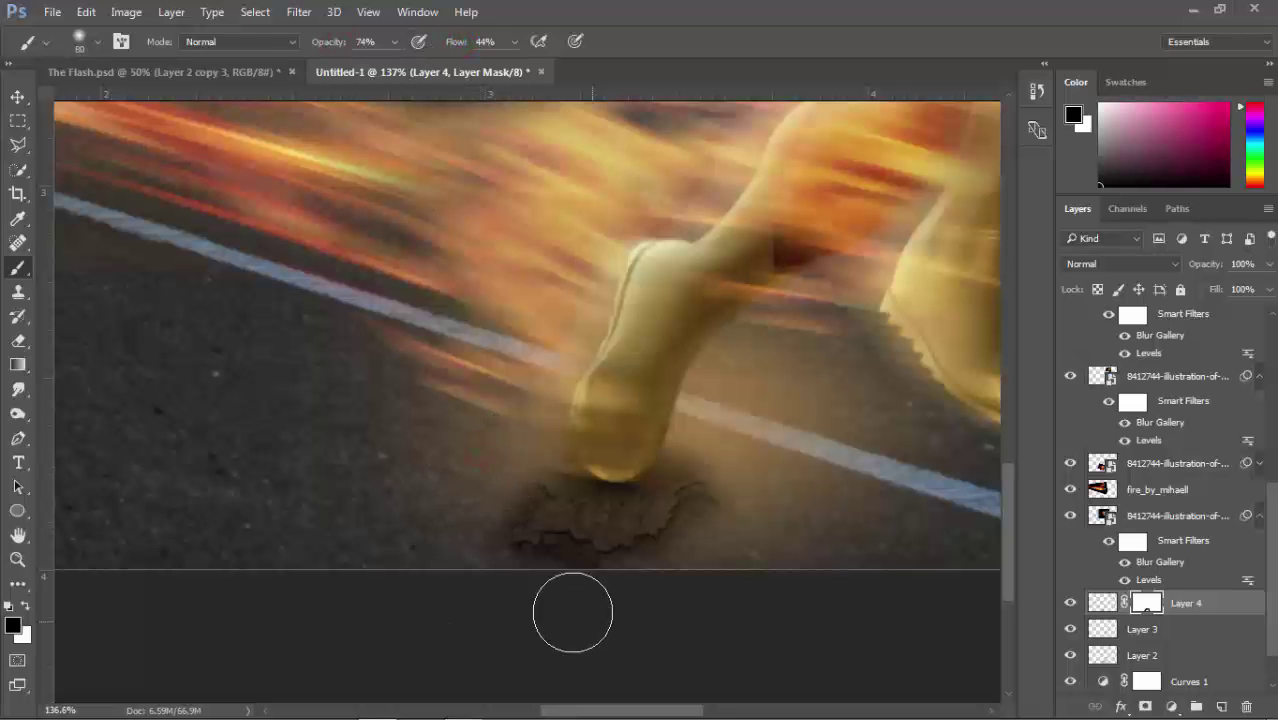
left_click_drag(573, 612, 709, 551)
scroll(645, 596, "down", 1)
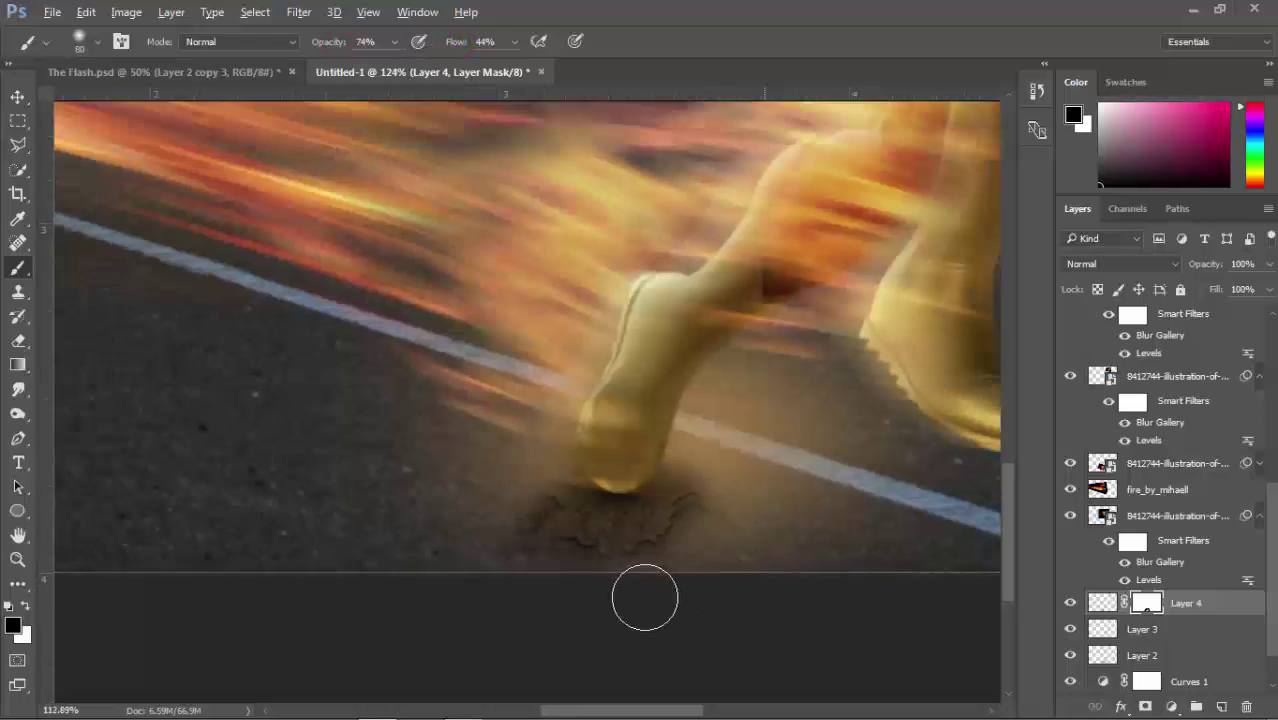
scroll(648, 593, "down", 2)
scroll(651, 591, "down", 2)
scroll(650, 600, "up", 3)
scroll(650, 600, "up", 1)
key("v")
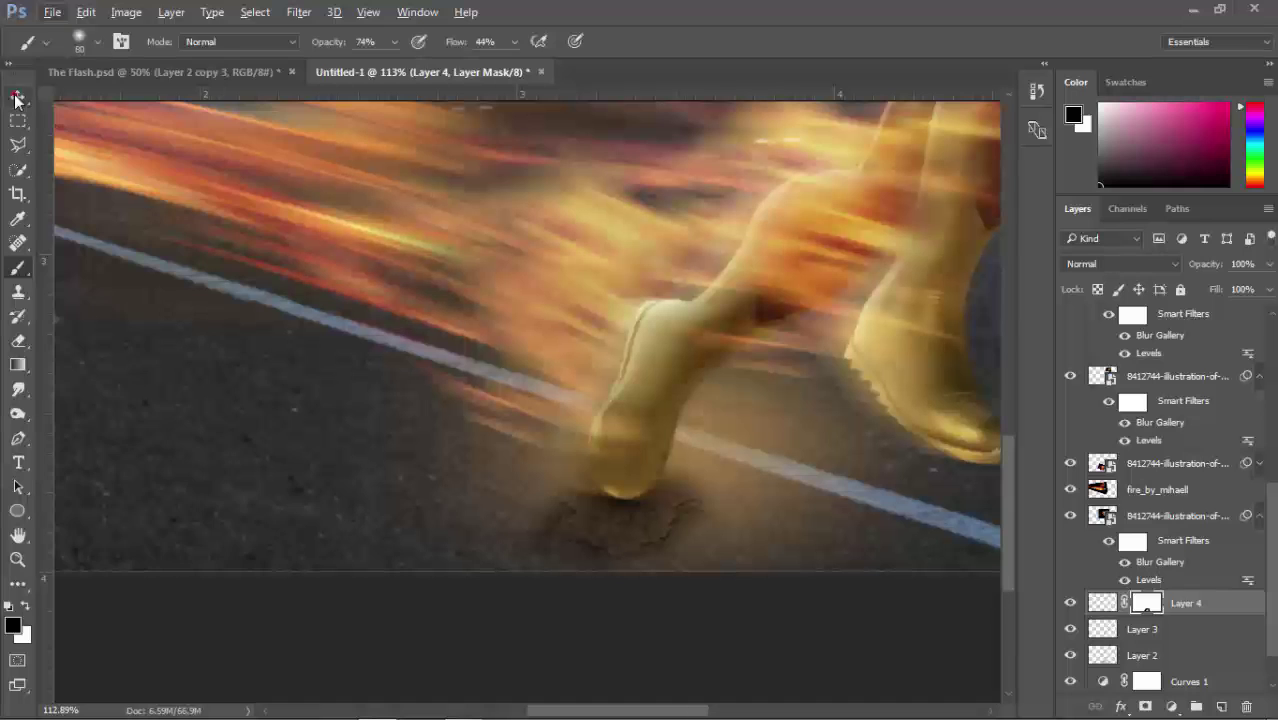
left_click(52, 12)
- Place the charcoal particles image into the composition as an embedded layer
left_click(114, 364)
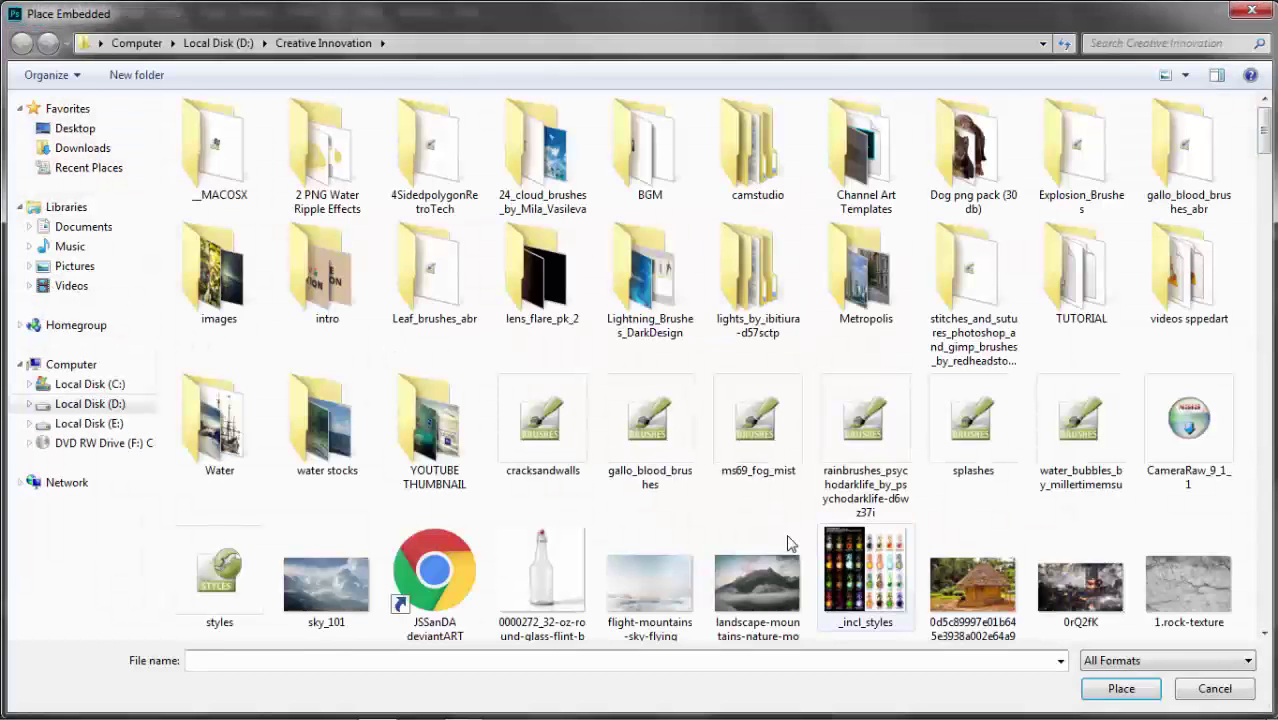
scroll(765, 560, "down", 1)
left_click(765, 557)
key("e")
key("e")
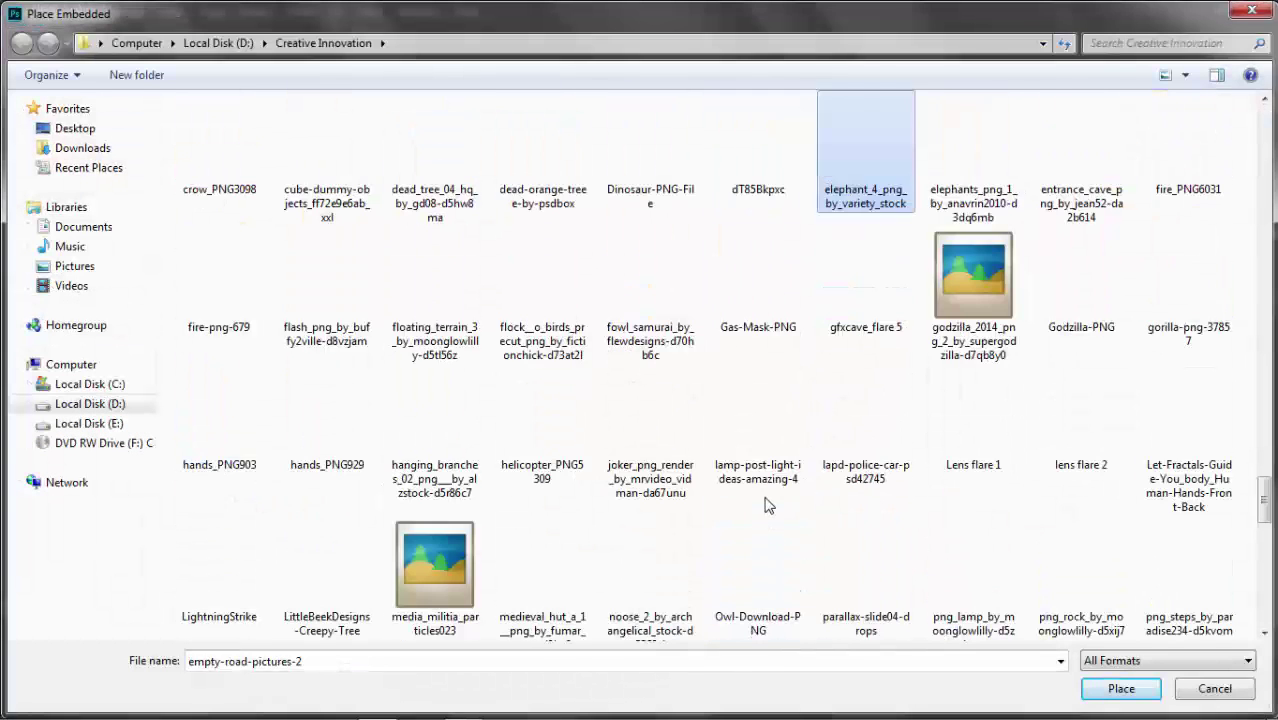
key("e")
key("e")
key("e")
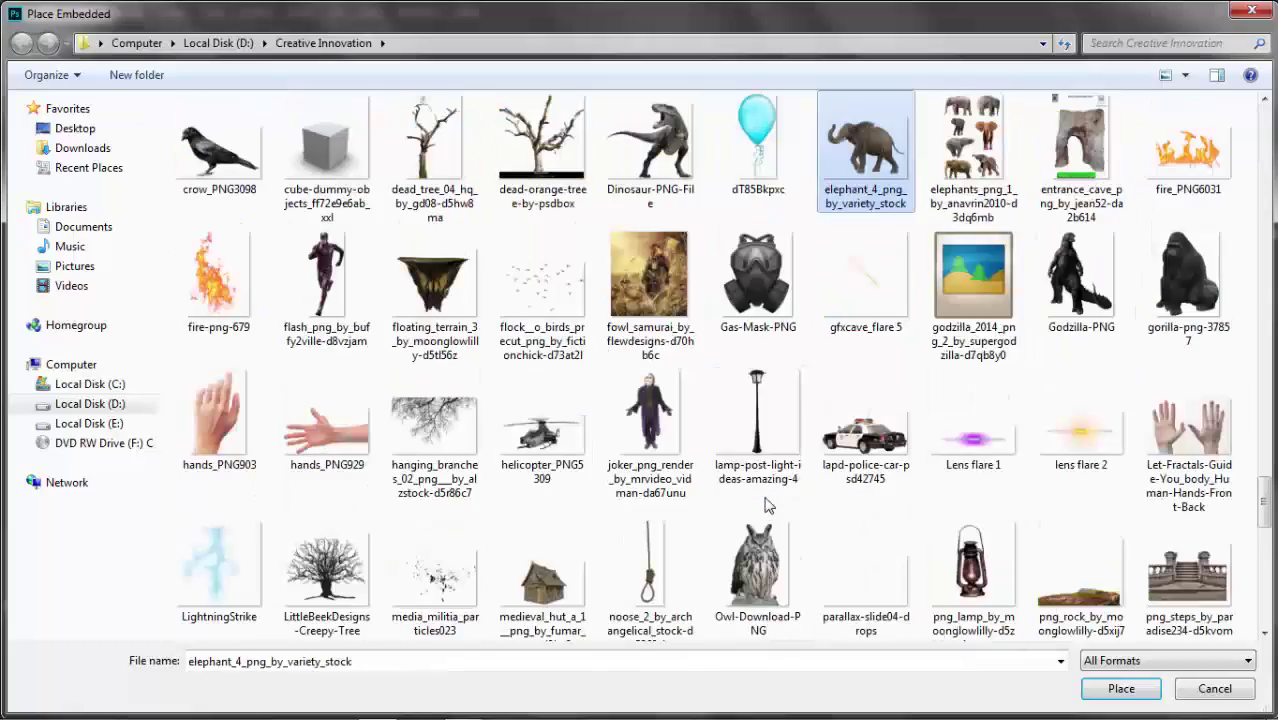
scroll(765, 500, "up", 5)
scroll(765, 500, "up", 5)
scroll(760, 500, "up", 5)
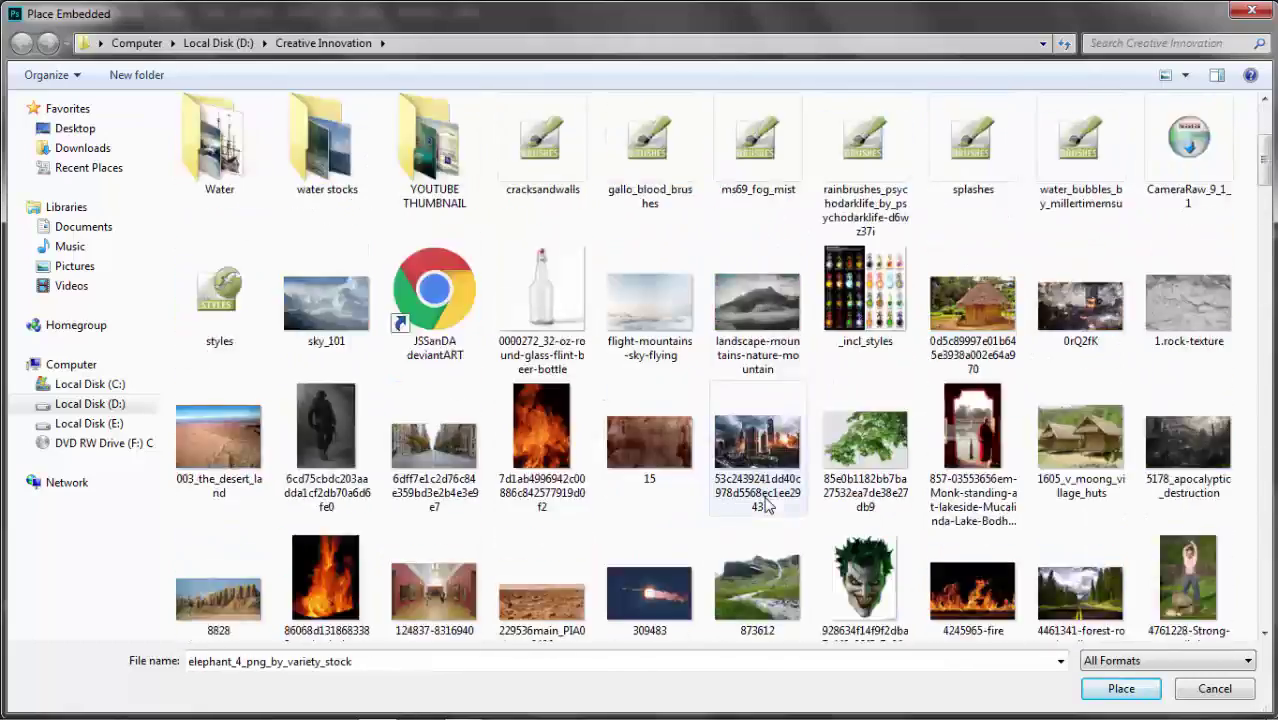
scroll(760, 500, "up", 2)
left_click_drag(1267, 140, 1267, 203)
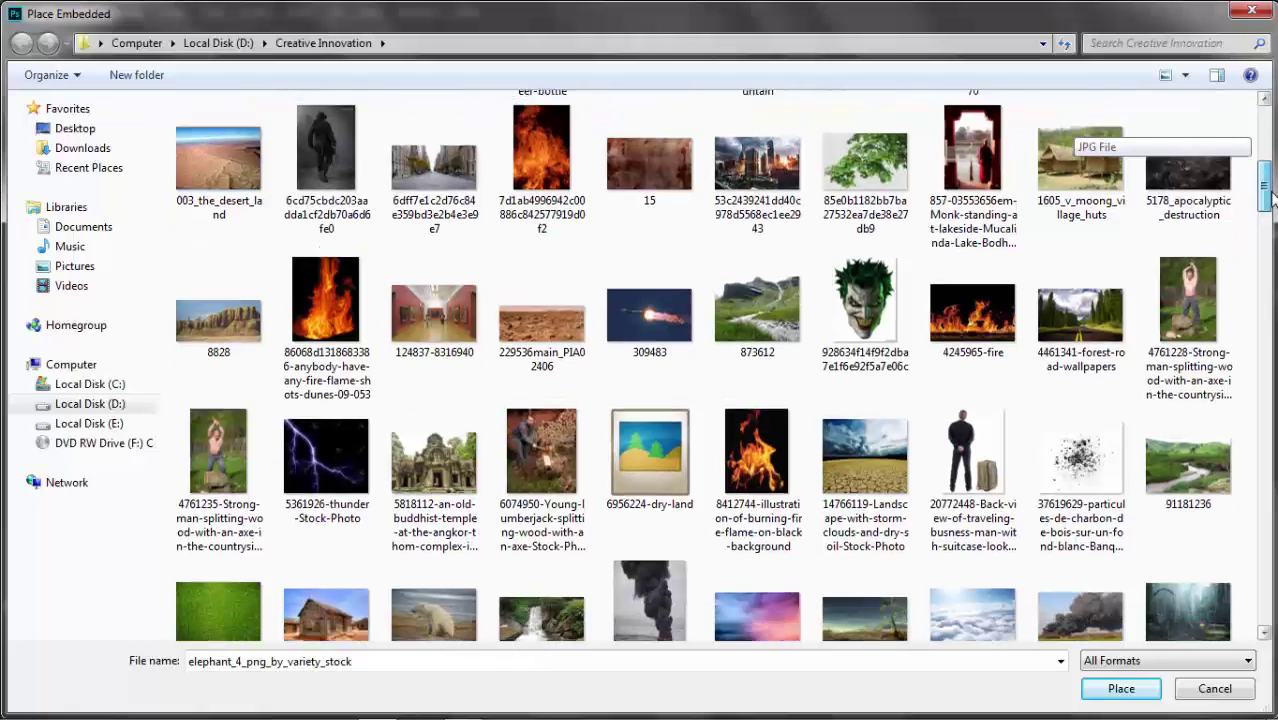
double_click(1093, 458)
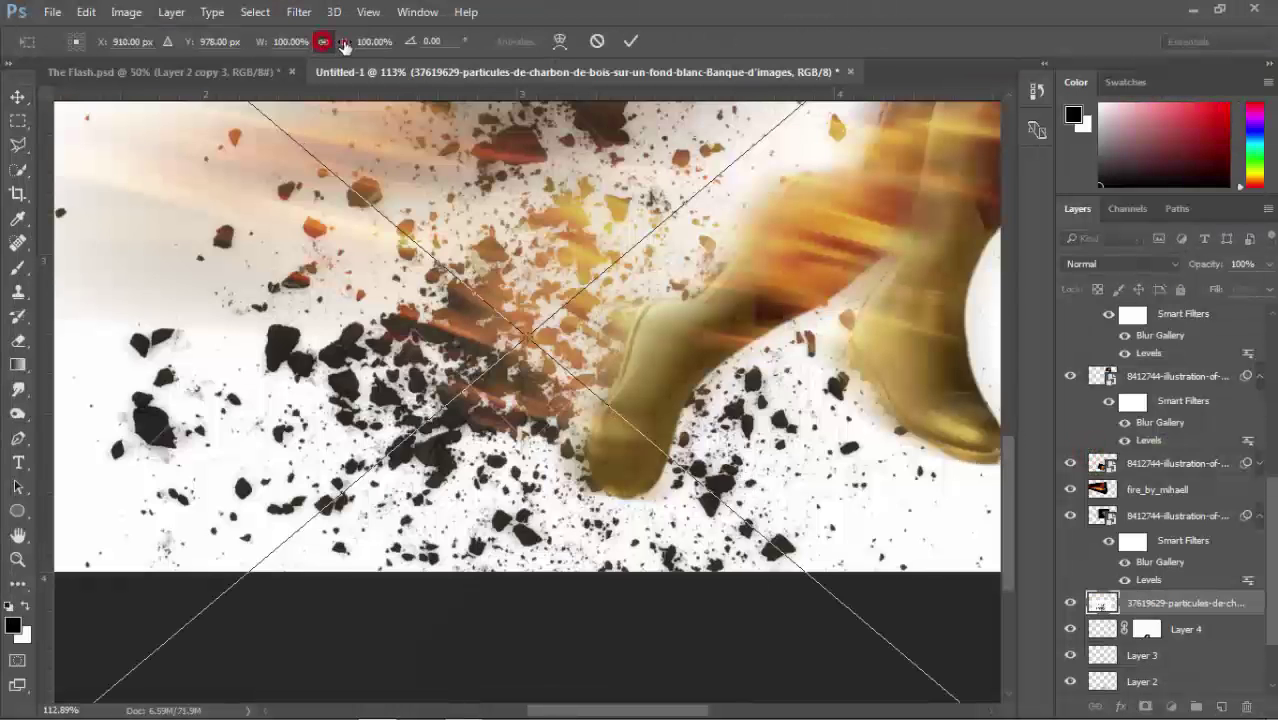
- Shrink the charcoal particles and set their blend mode to Multiply
left_click_drag(343, 45, 279, 67)
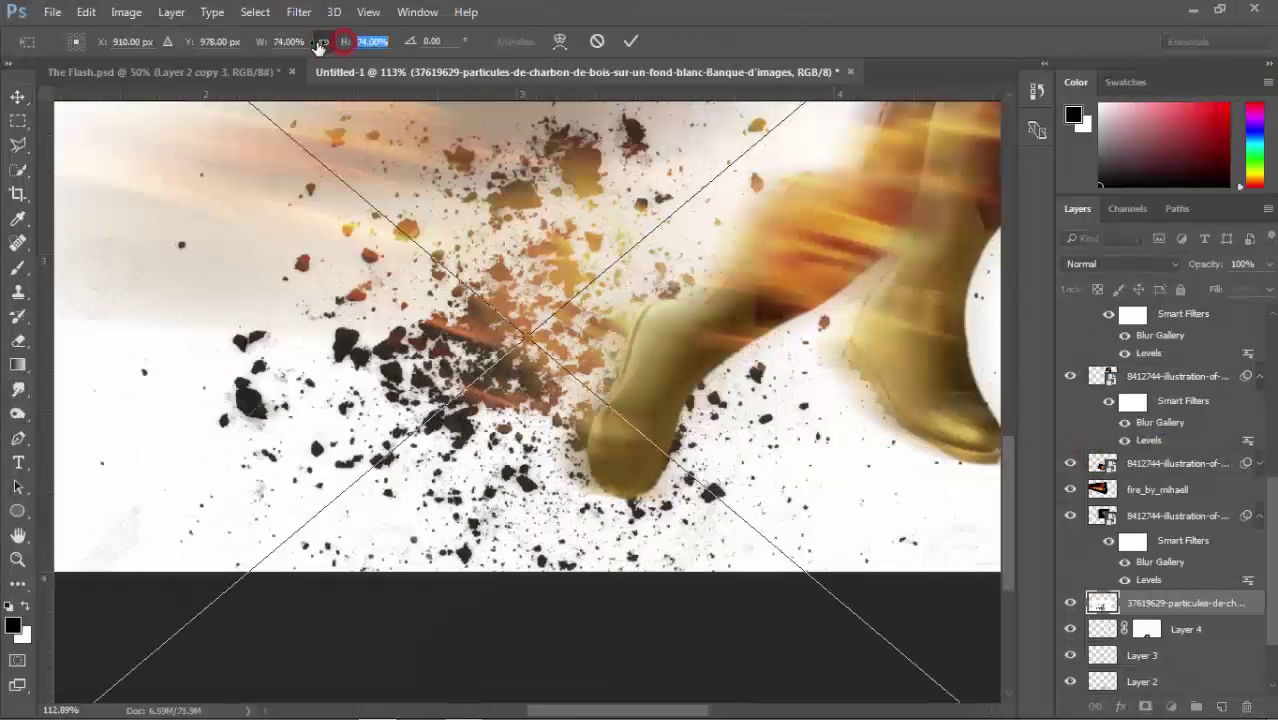
key("Return")
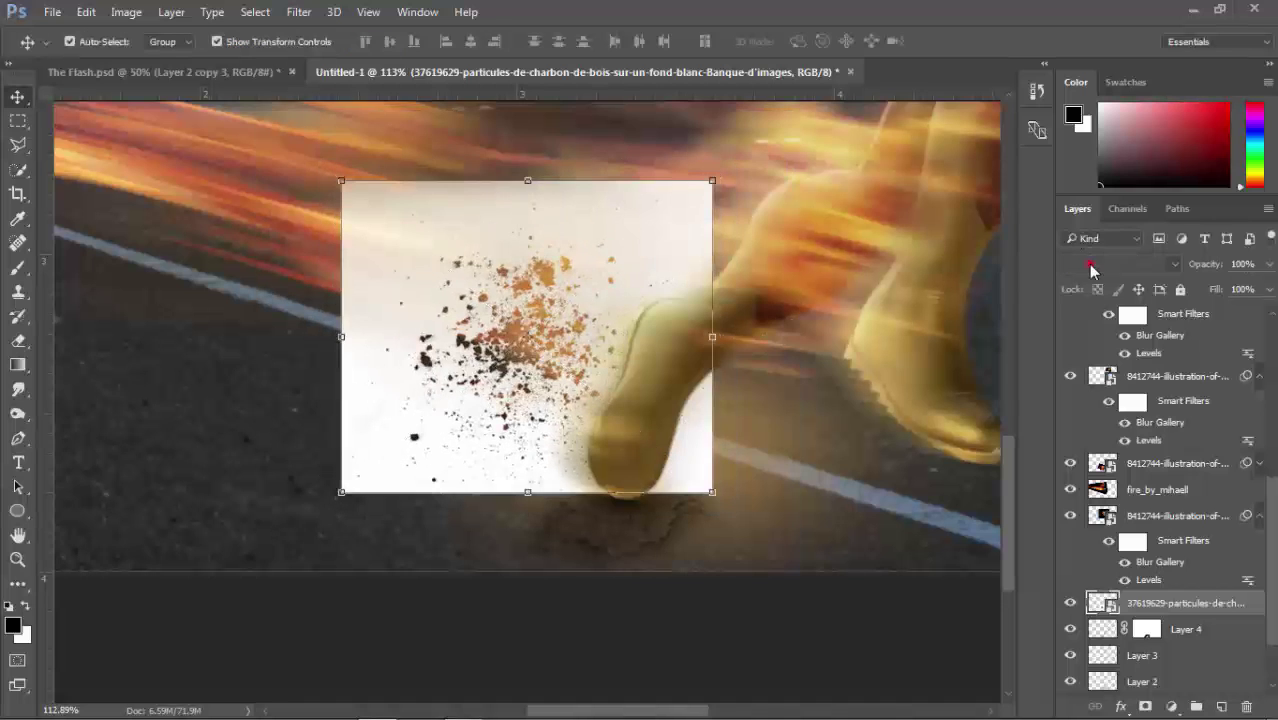
left_click(1120, 264)
left_click(1076, 392)
left_click(1148, 264)
left_click(1083, 472)
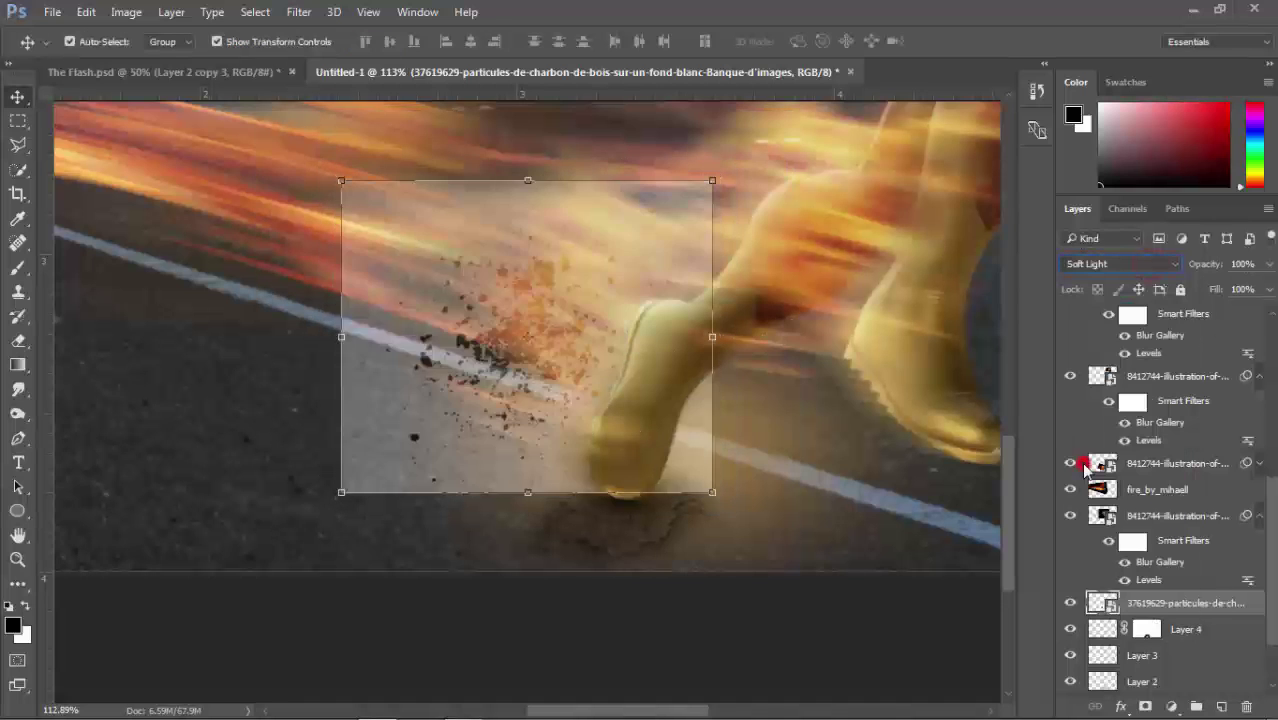
key("Up")
key("Up")
key("Up")
key("Up")
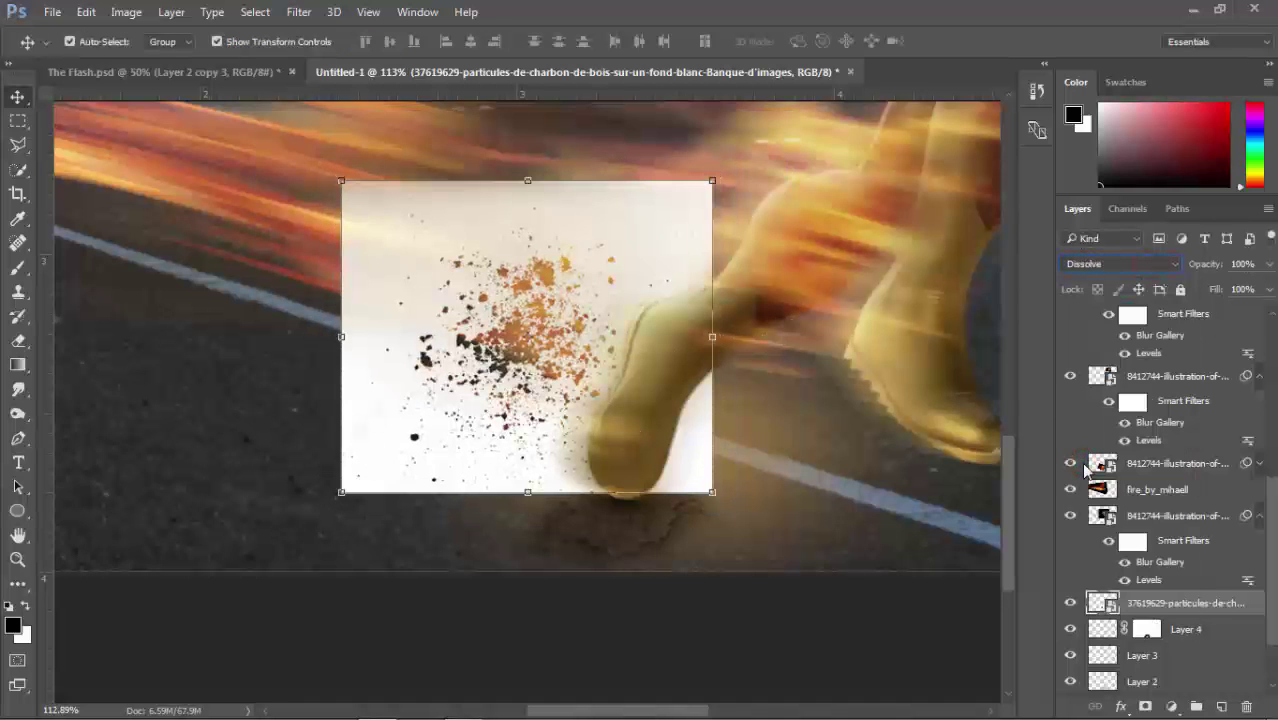
key("Down")
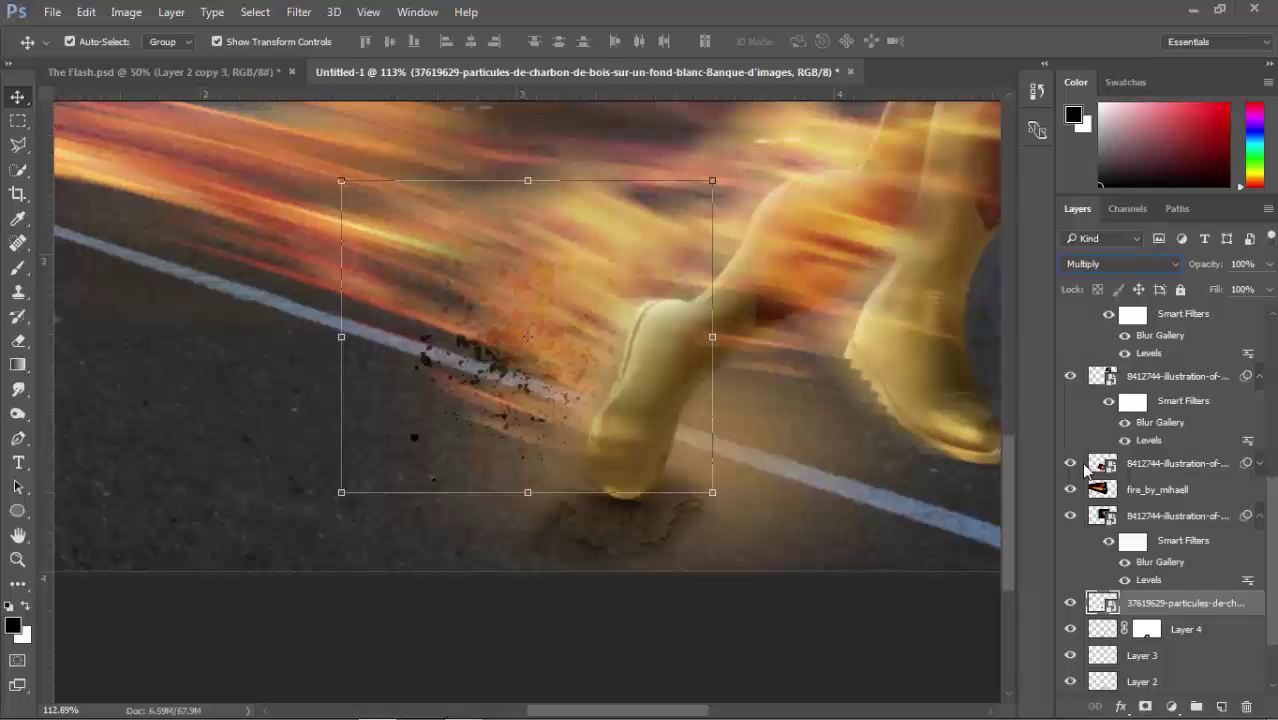
left_click(726, 652)
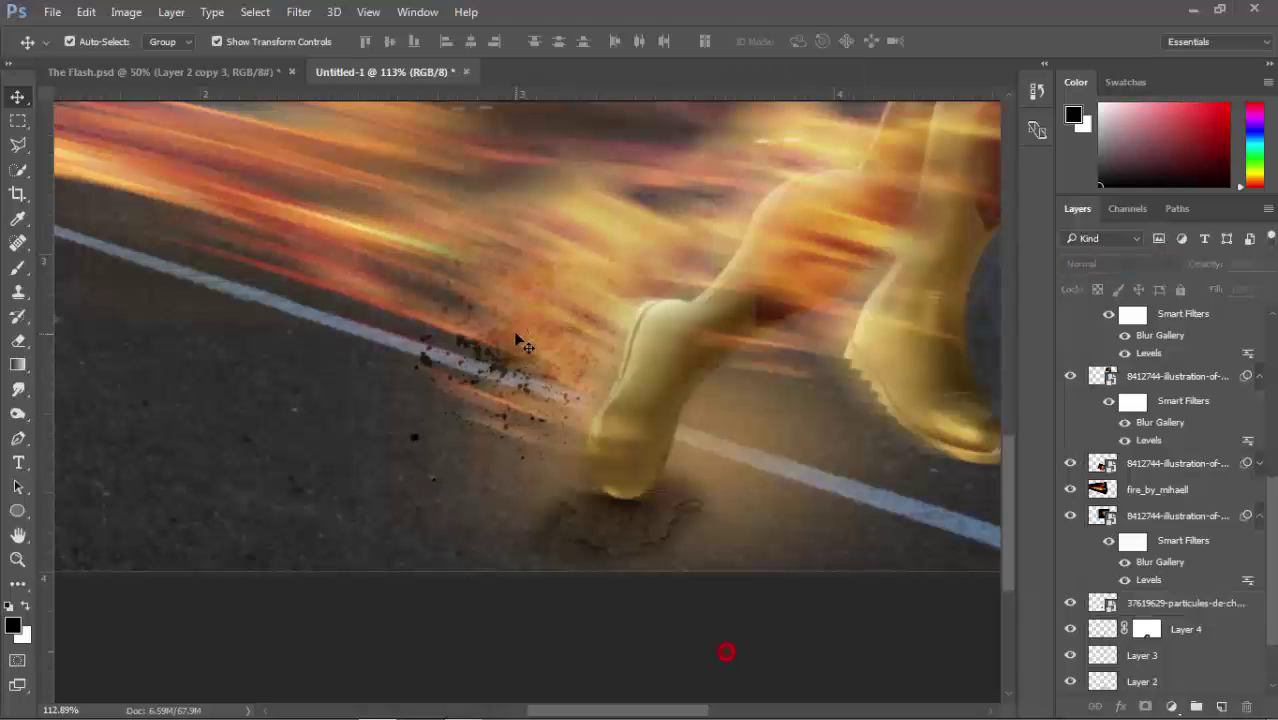
- Duplicate the fire_by_mihaell layer and raise the copy slightly
left_click(522, 343)
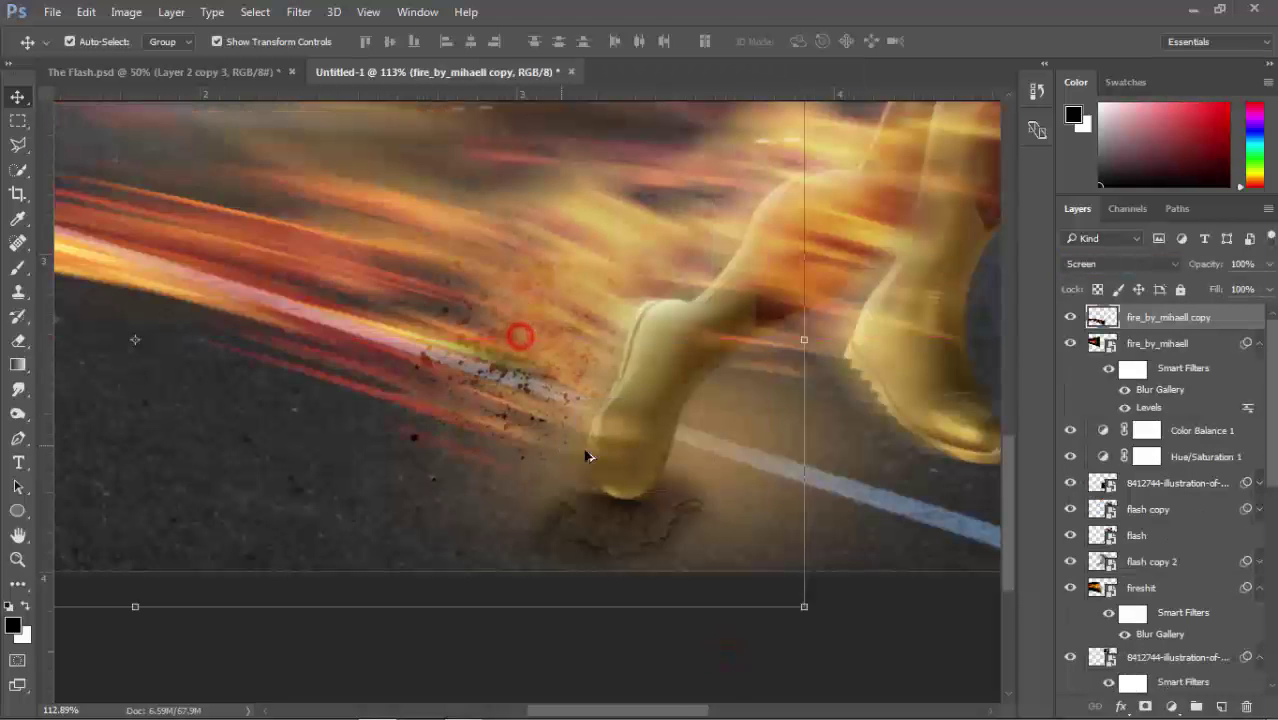
key("ctrl+j")
key("ctrl+z")
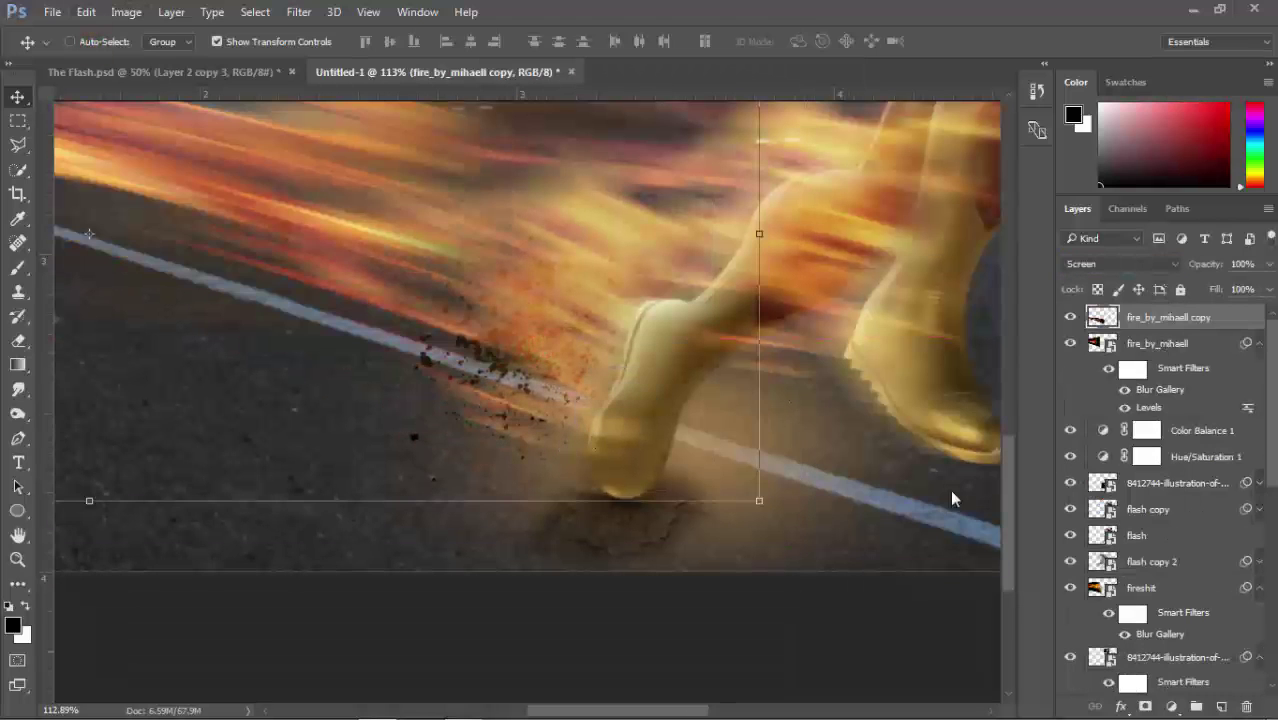
scroll(565, 379, "down", 1)
scroll(1203, 550, "down", 3)
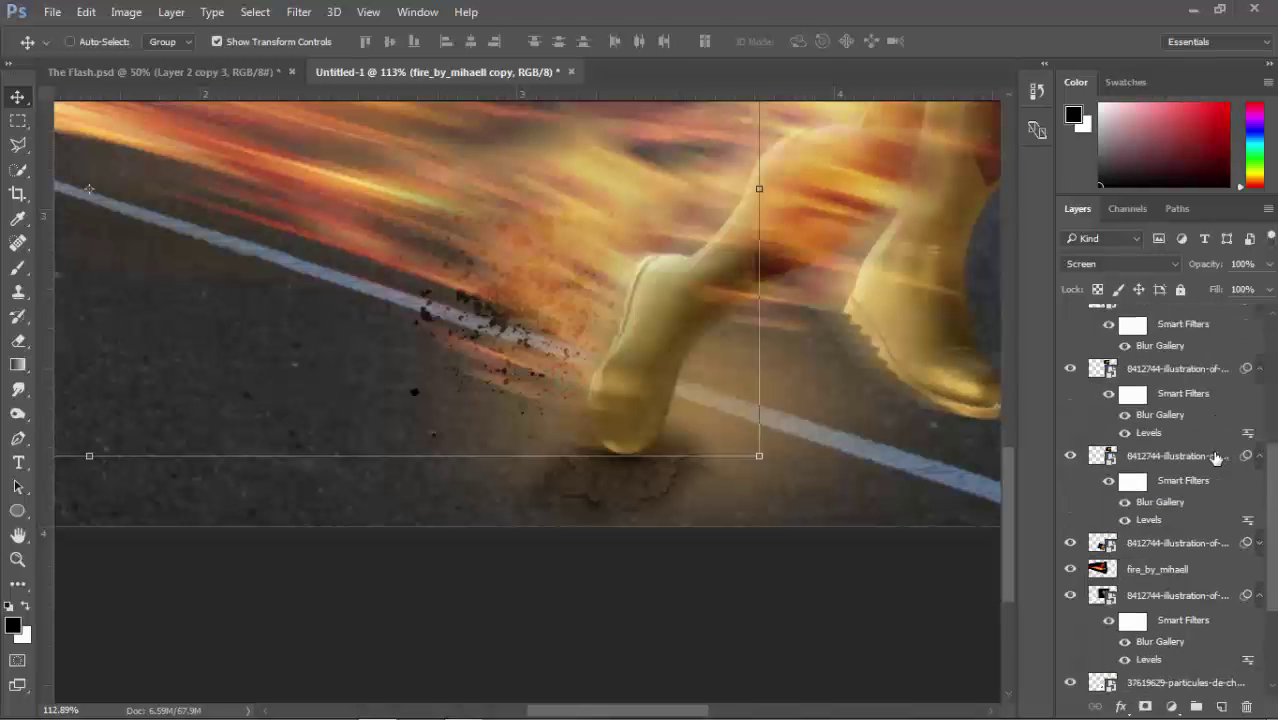
scroll(1203, 550, "down", 3)
- Move the charcoal particles layer to the top and enlarge it around the front foot
left_click(1190, 524)
left_click_drag(545, 308, 590, 409)
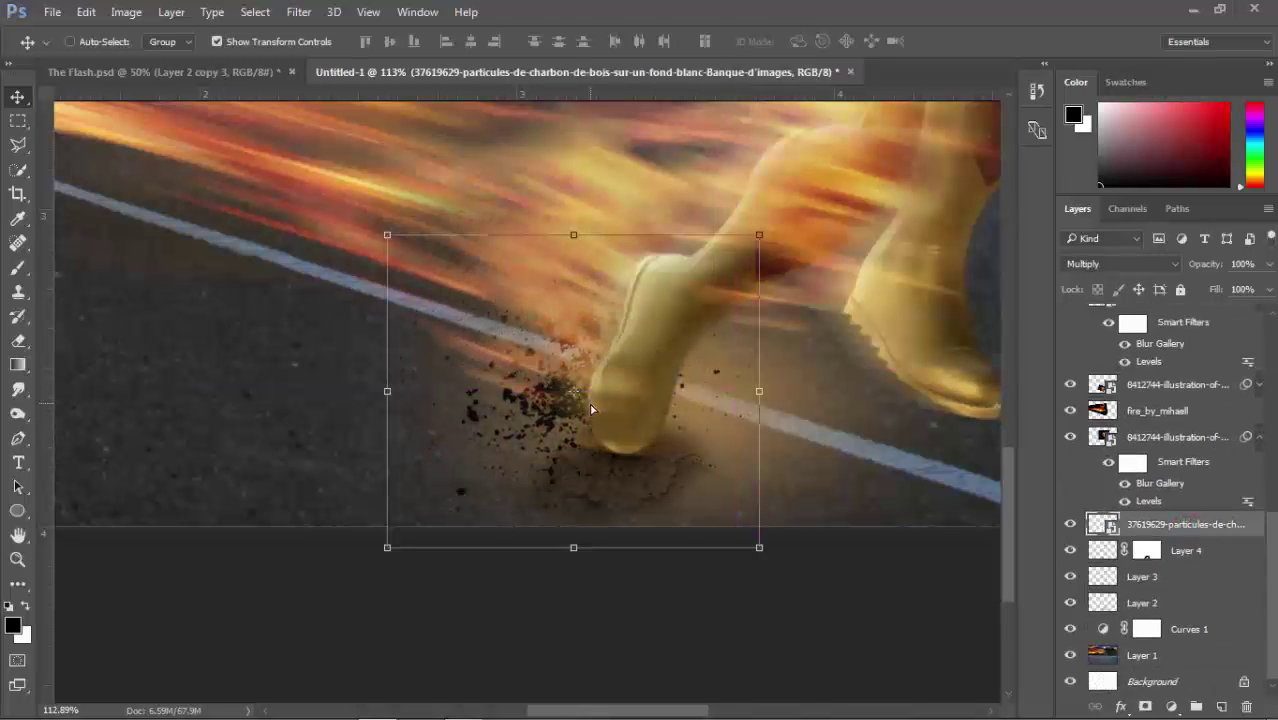
left_click_drag(1188, 530, 1150, 312)
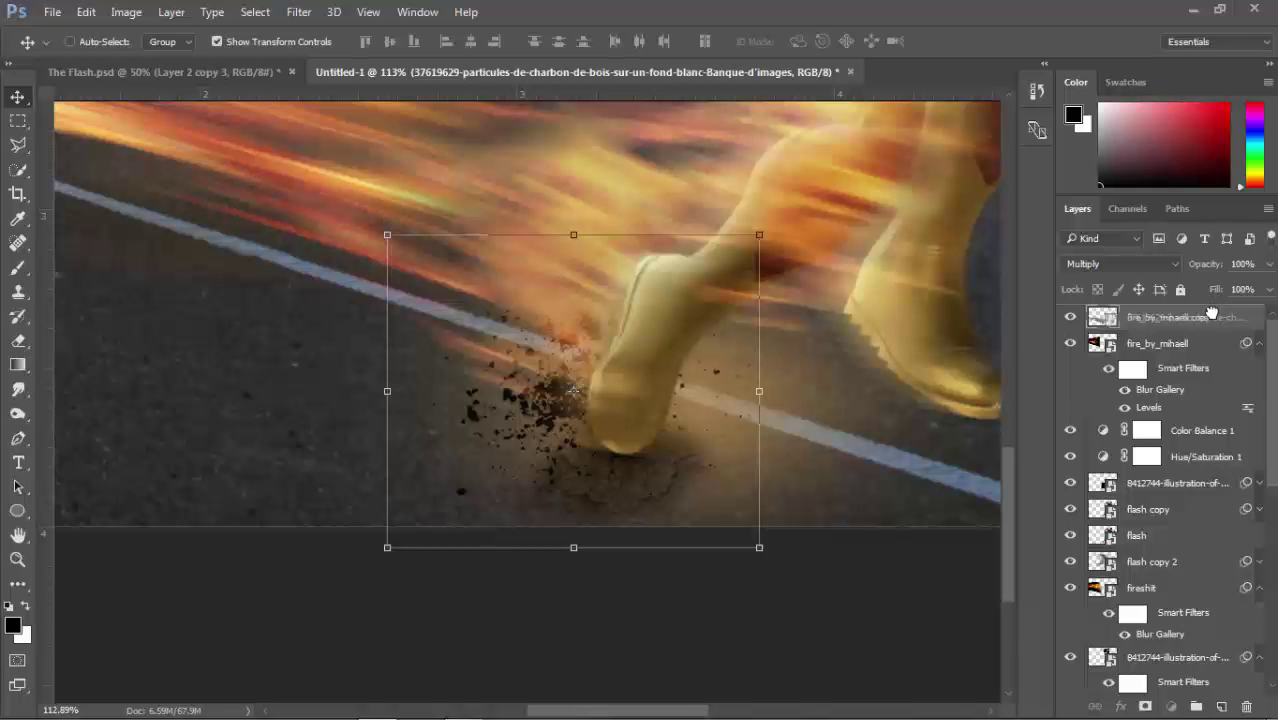
left_click_drag(565, 421, 565, 428)
scroll(555, 430, "up", 1)
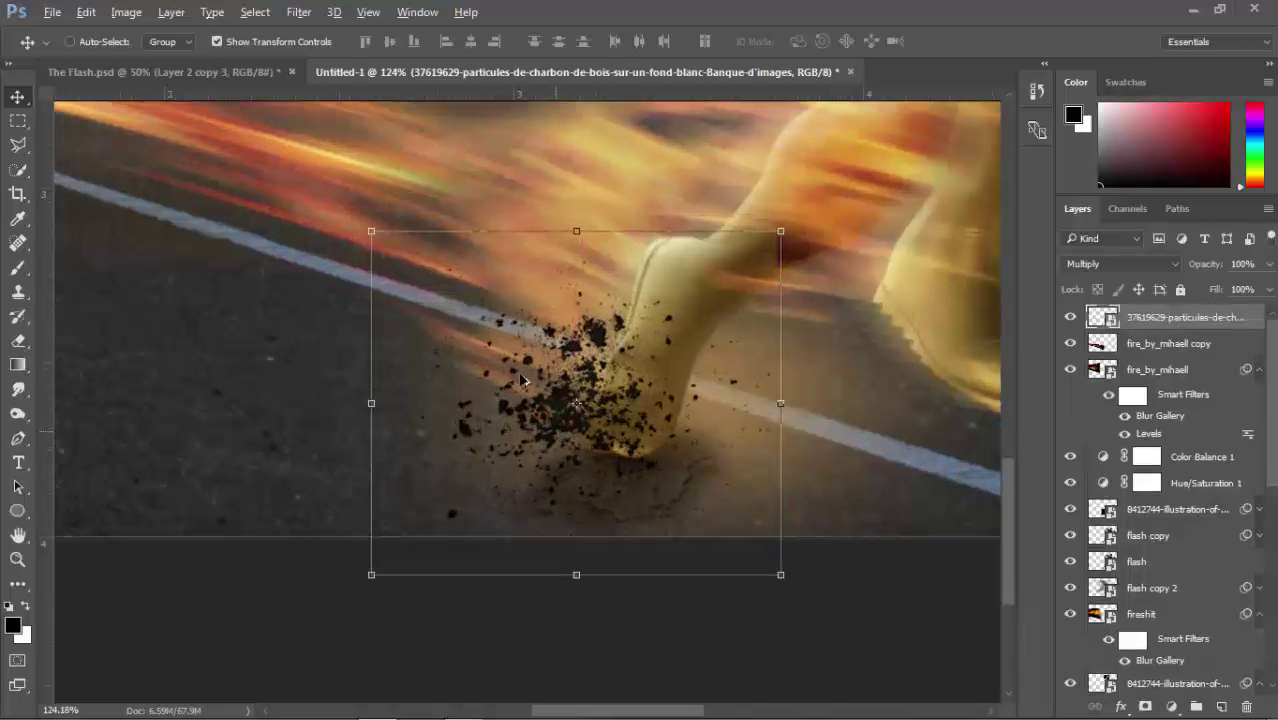
key("ctrl+t")
left_click_drag(367, 228, 320, 188)
key("Return")
- Place media_militia_particles023 into the composition as an embedded image
left_click(50, 16)
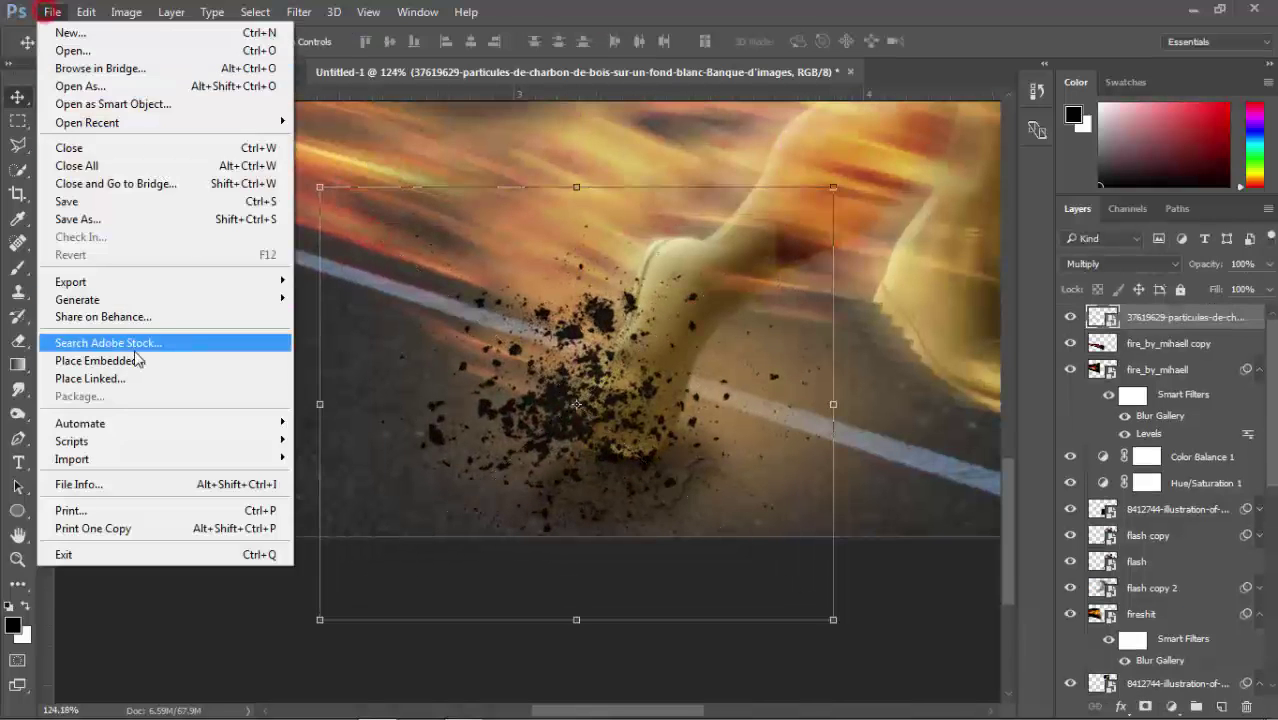
left_click(85, 355)
left_click_drag(1266, 140, 1265, 530)
double_click(421, 447)
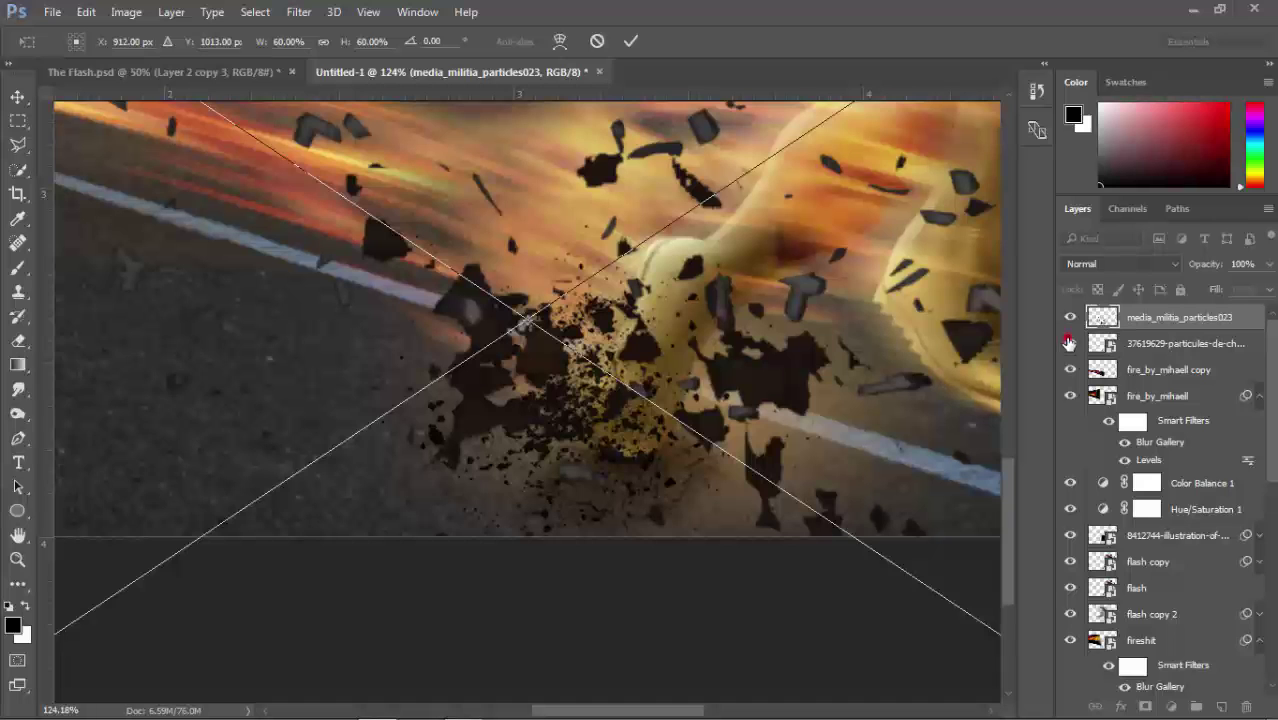
- Hide the charcoal layer, scale the new particles to 13% and blend them with Multiply
left_click(1069, 343)
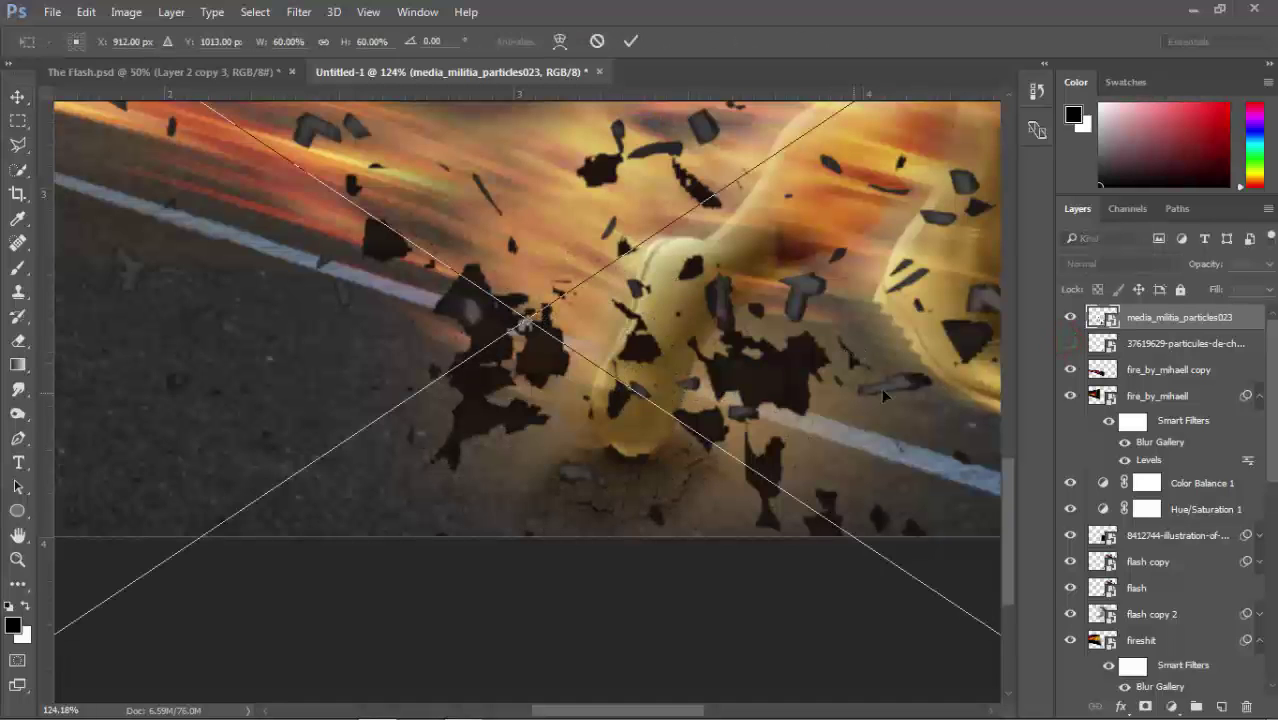
left_click_drag(341, 48, 300, 48)
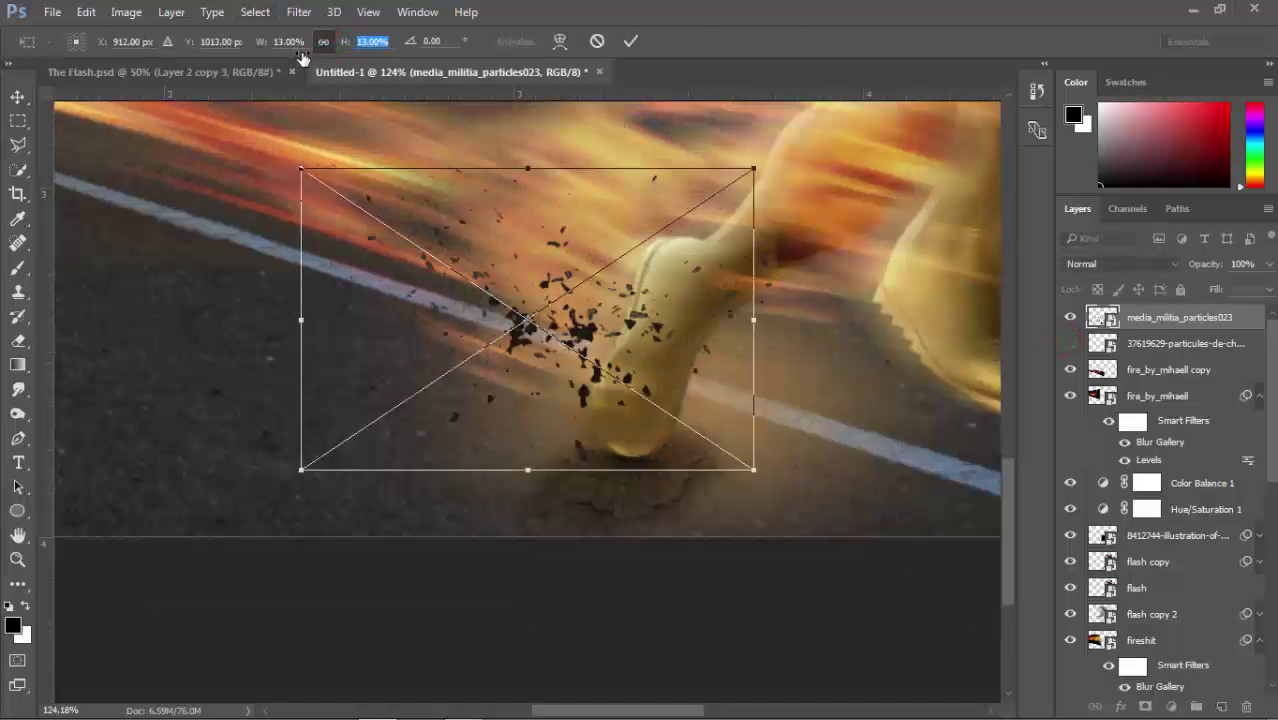
key("Return")
left_click(1120, 264)
left_click(1090, 328)
- Move the particles down onto the front foot and tilt them about 13°
left_click_drag(595, 347, 595, 393)
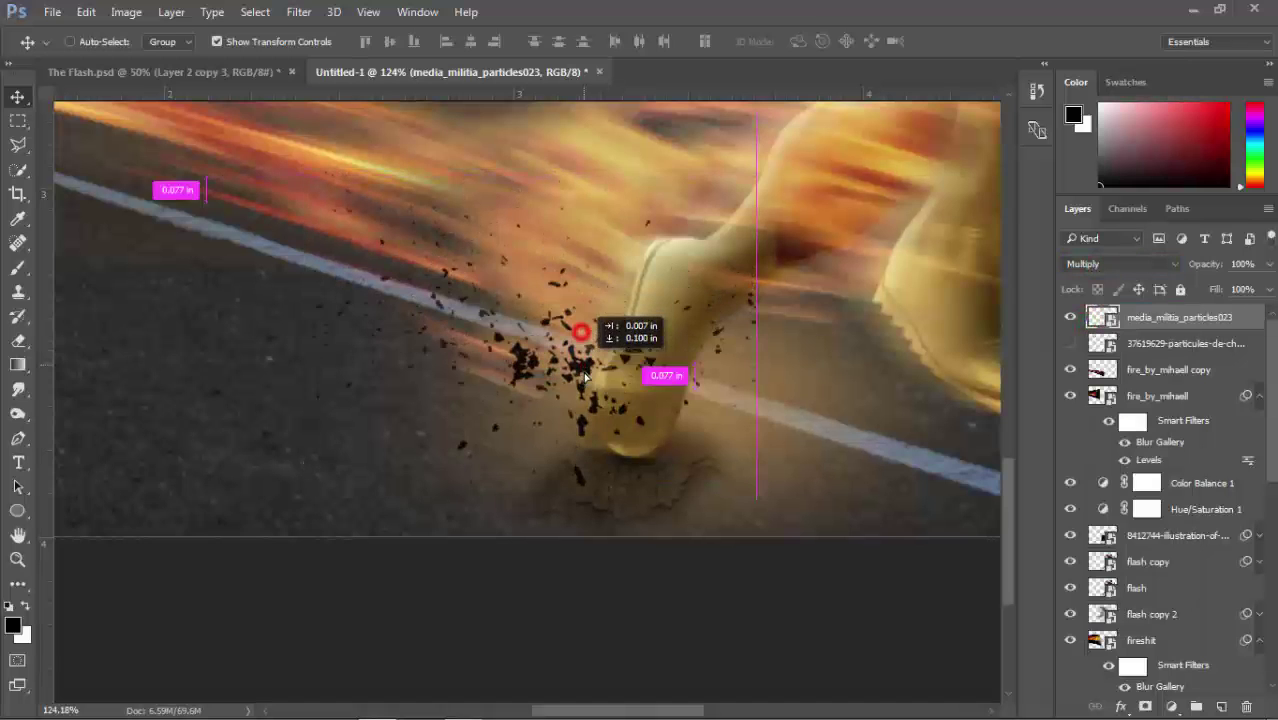
left_click_drag(766, 208, 779, 266)
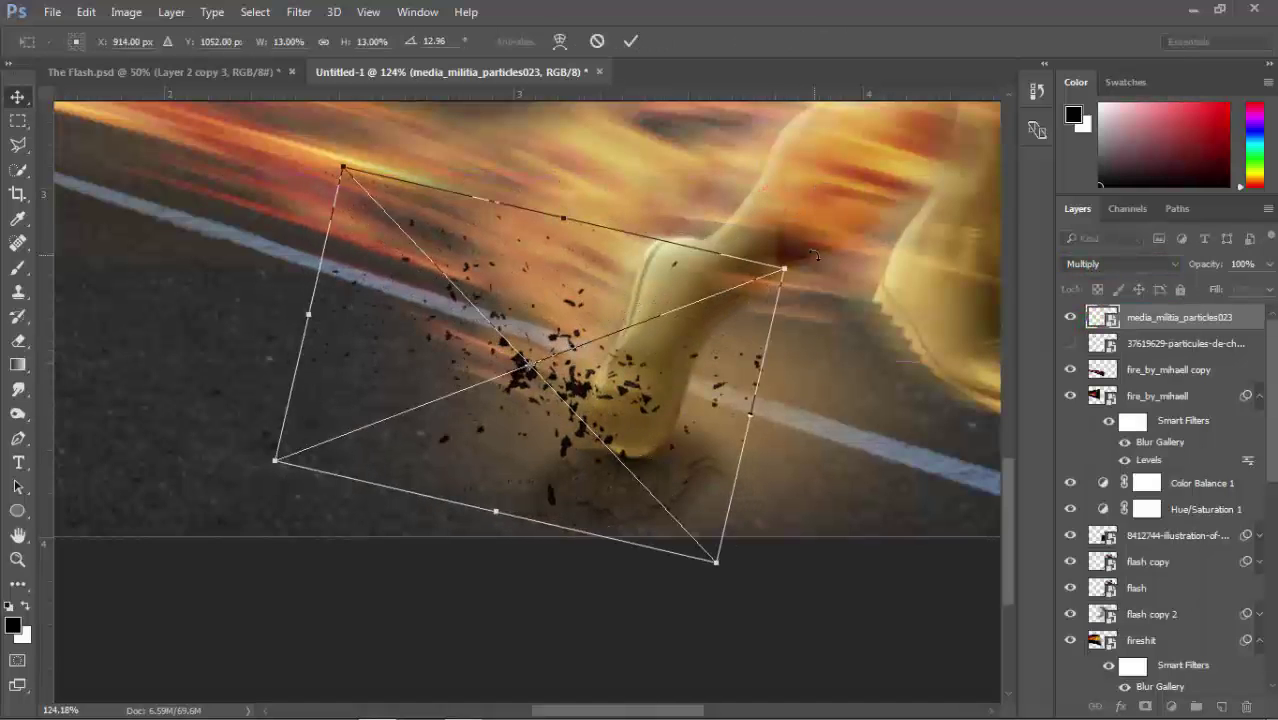
key("Return")
left_click_drag(530, 370, 542, 371)
- Add an orange inner glow to the particles layer at 69% opacity
double_click(1249, 317)
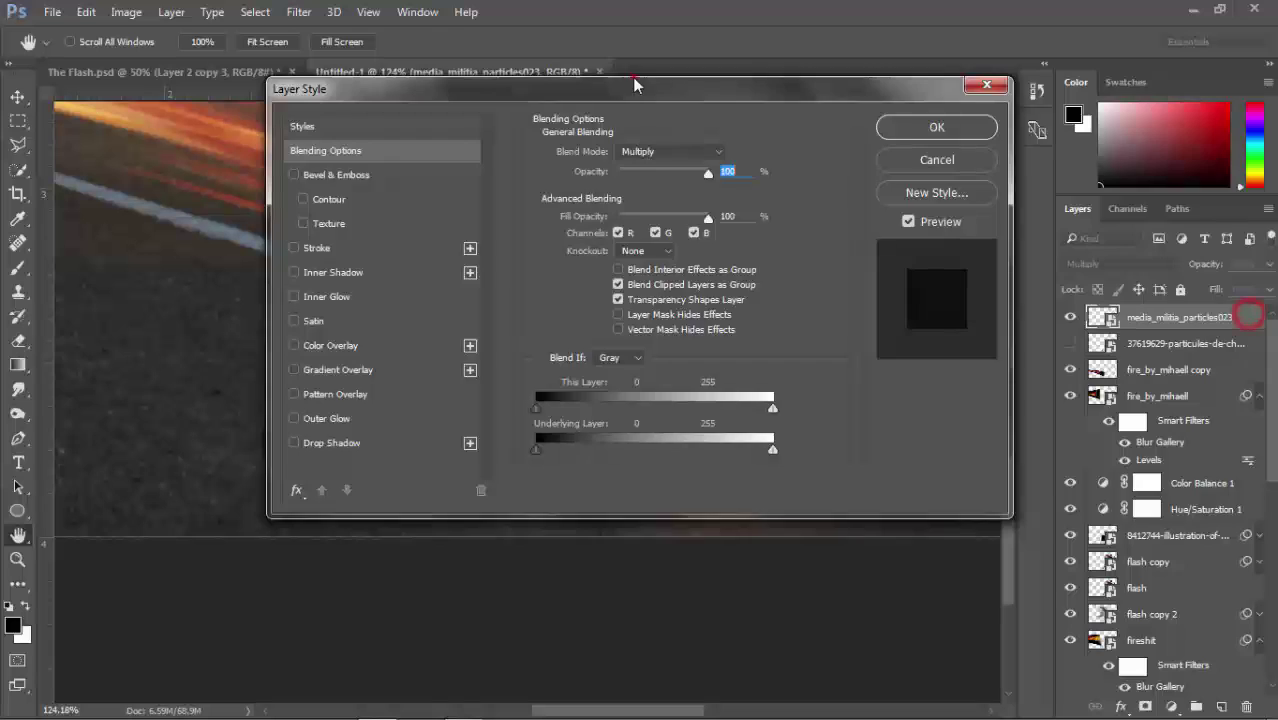
left_click_drag(348, 90, 800, 57)
left_click(790, 263)
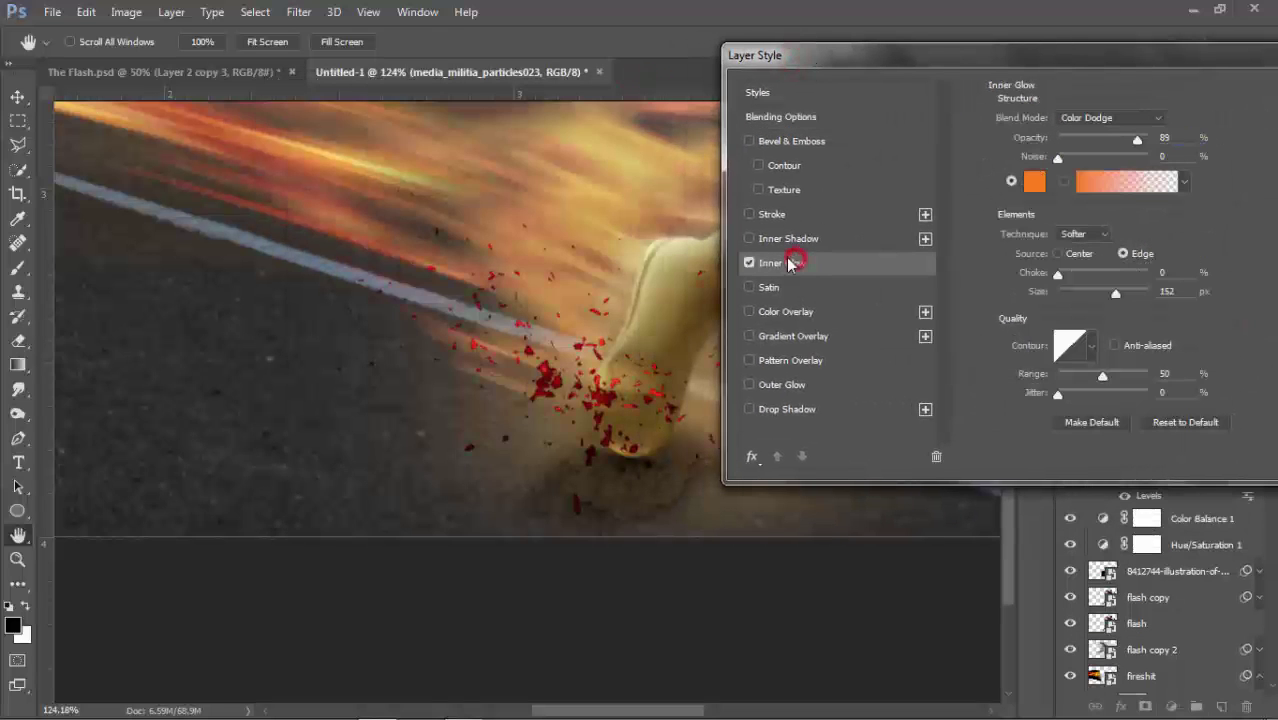
left_click_drag(1137, 140, 1120, 140)
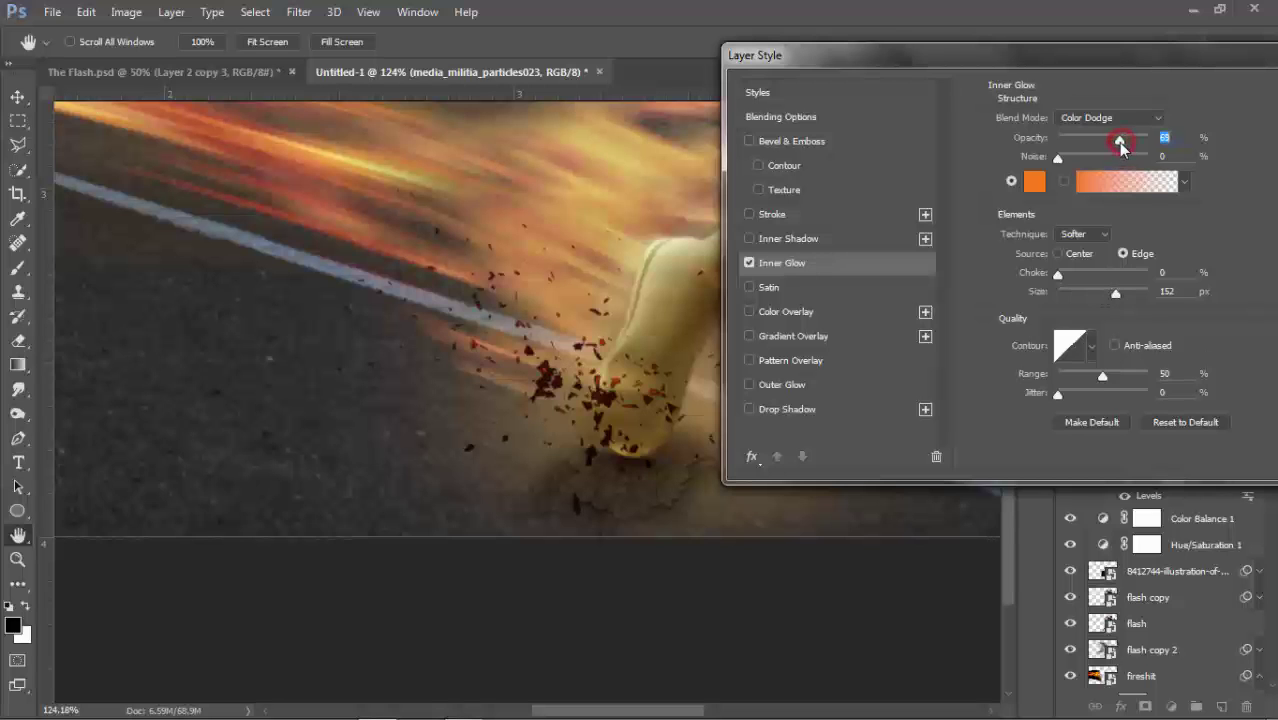
left_click_drag(930, 57, 793, 57)
left_click(1236, 115)
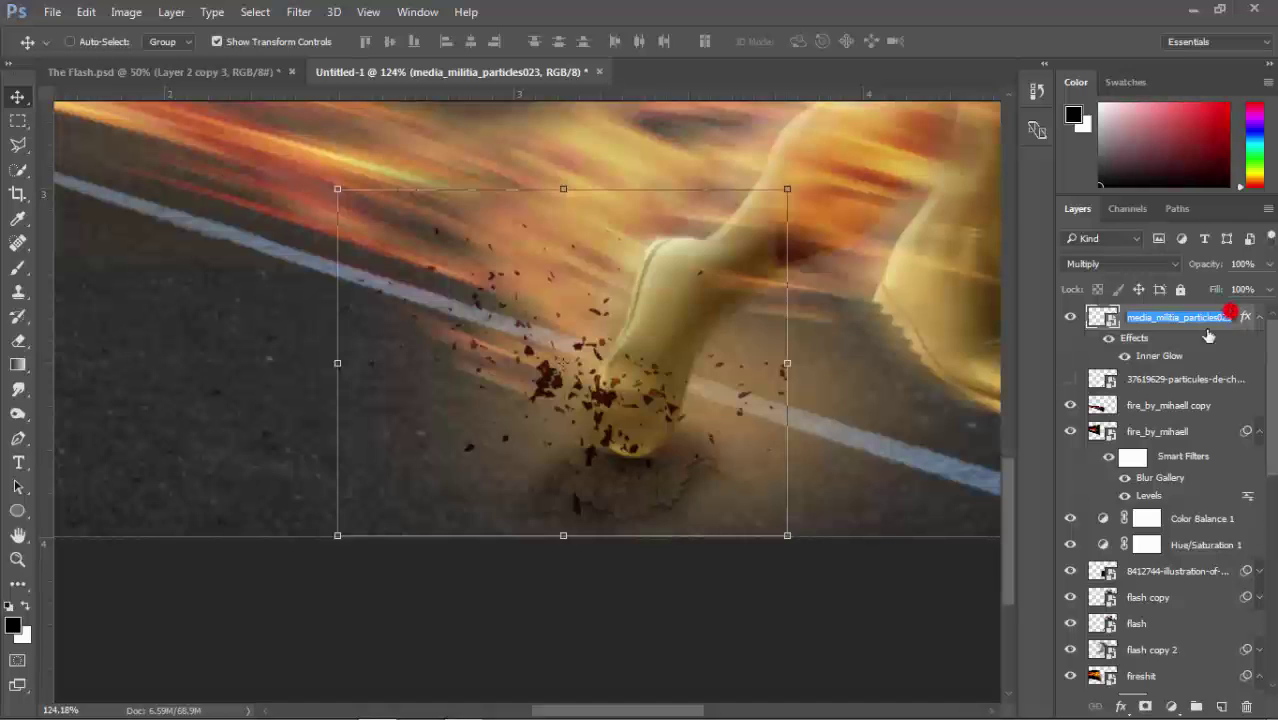
- Change the inner glow to Color Dodge blending and lower its opacity to 25%
double_click(1160, 356)
left_click(1150, 117)
left_click(1141, 268)
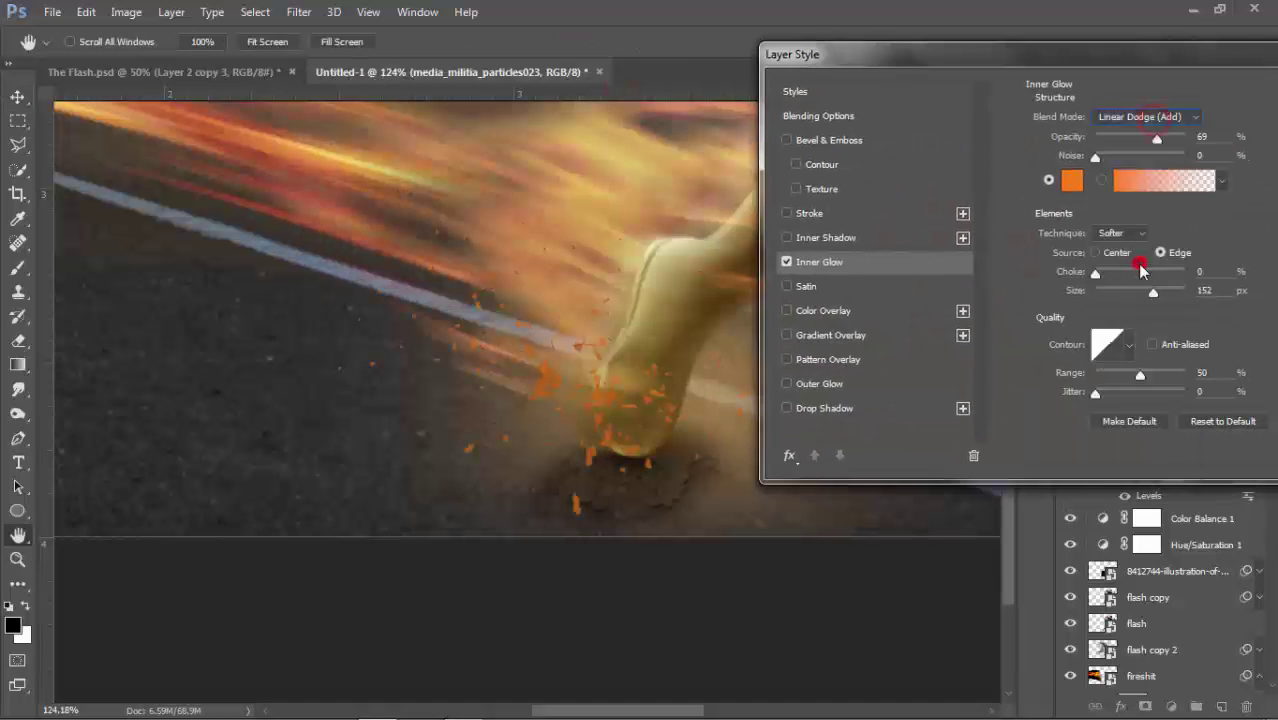
left_click_drag(1156, 139, 1118, 138)
left_click(1146, 117)
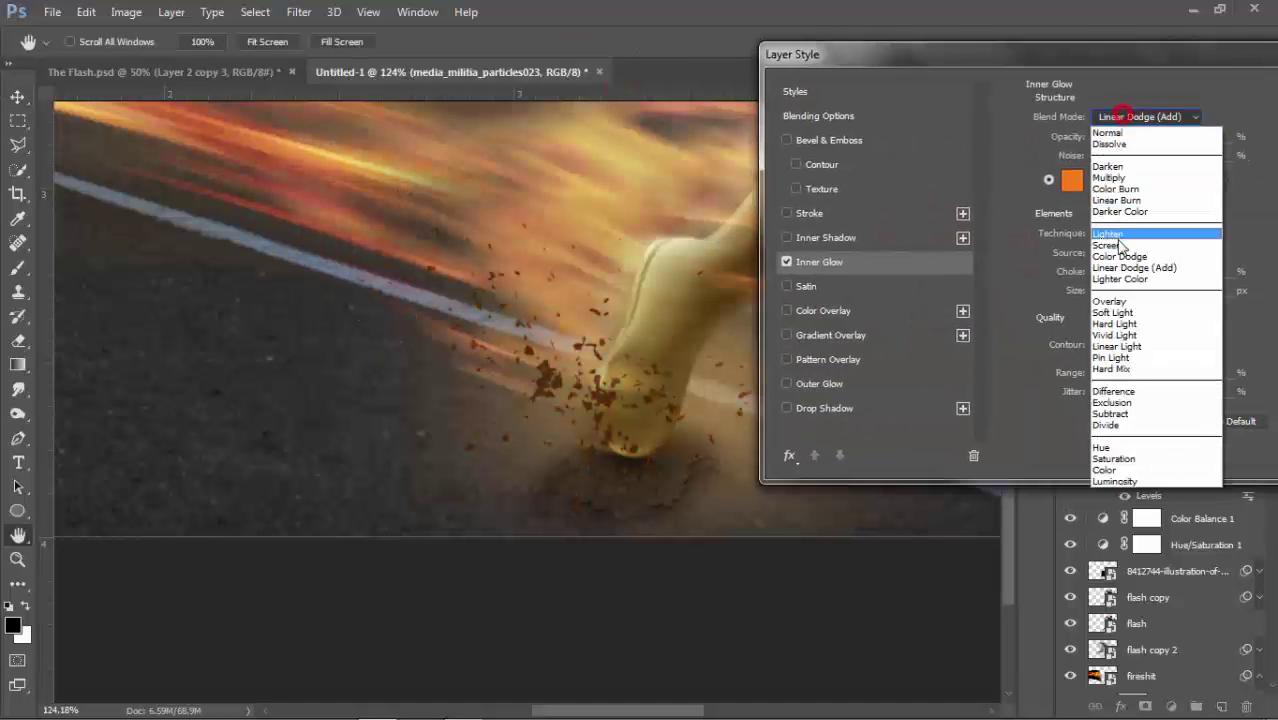
left_click(1117, 254)
- Confirm the inner glow and nudge the particle burst slightly left
left_click_drag(900, 54, 676, 54)
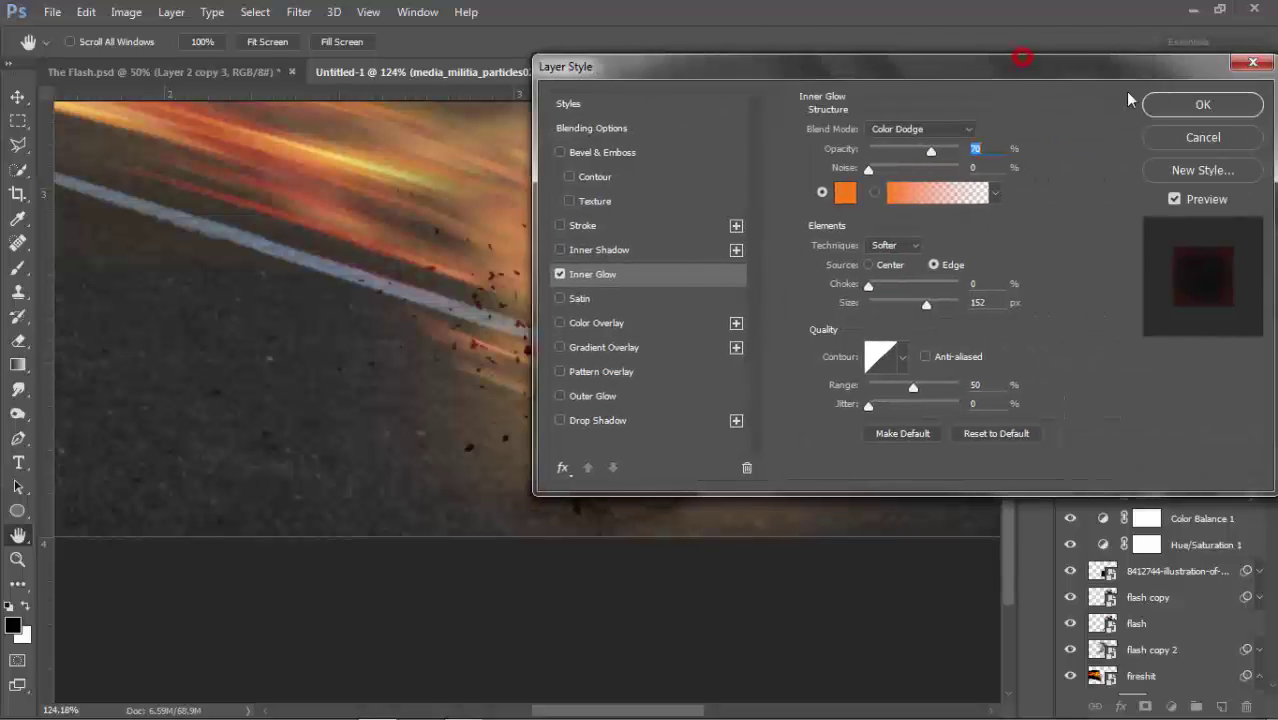
left_click(1198, 100)
key("v")
left_click_drag(595, 372, 586, 372)
- Mask the particle layer, delete the hidden charcoal layer, and paint out particles near the shoe in black
left_click(1145, 706)
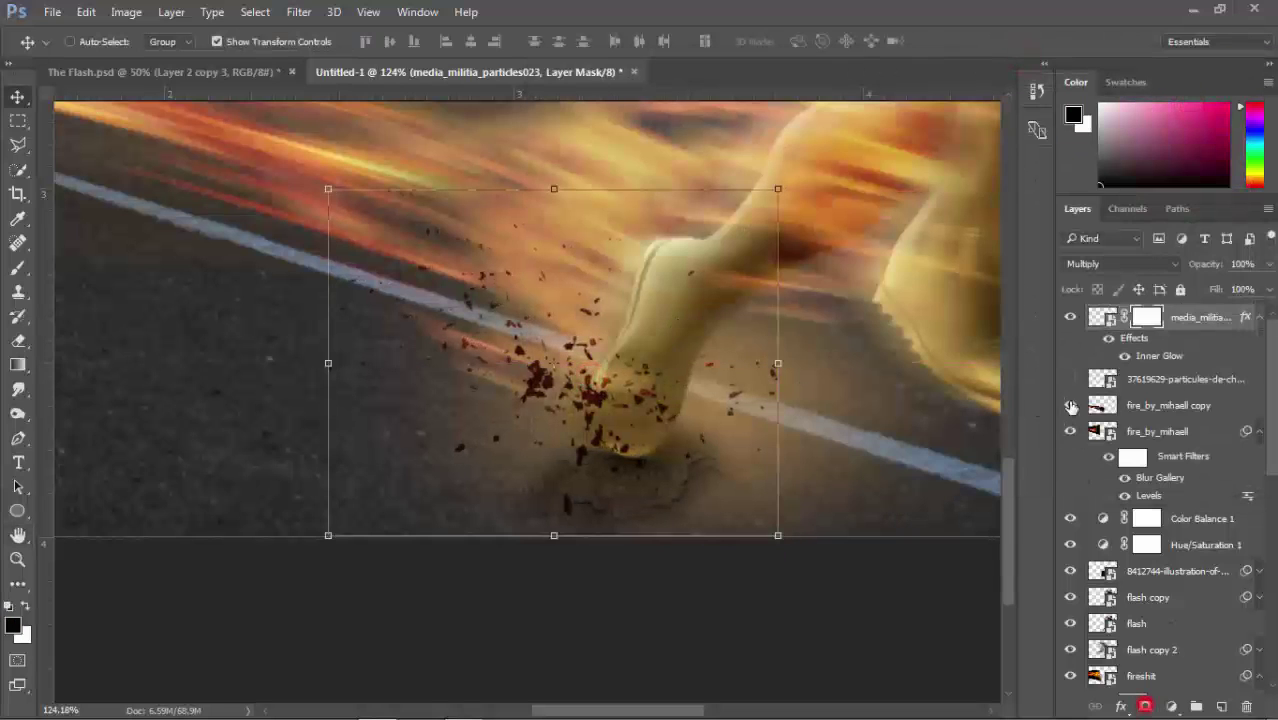
left_click(1140, 378)
key("Delete")
left_click(1146, 317)
key("d")
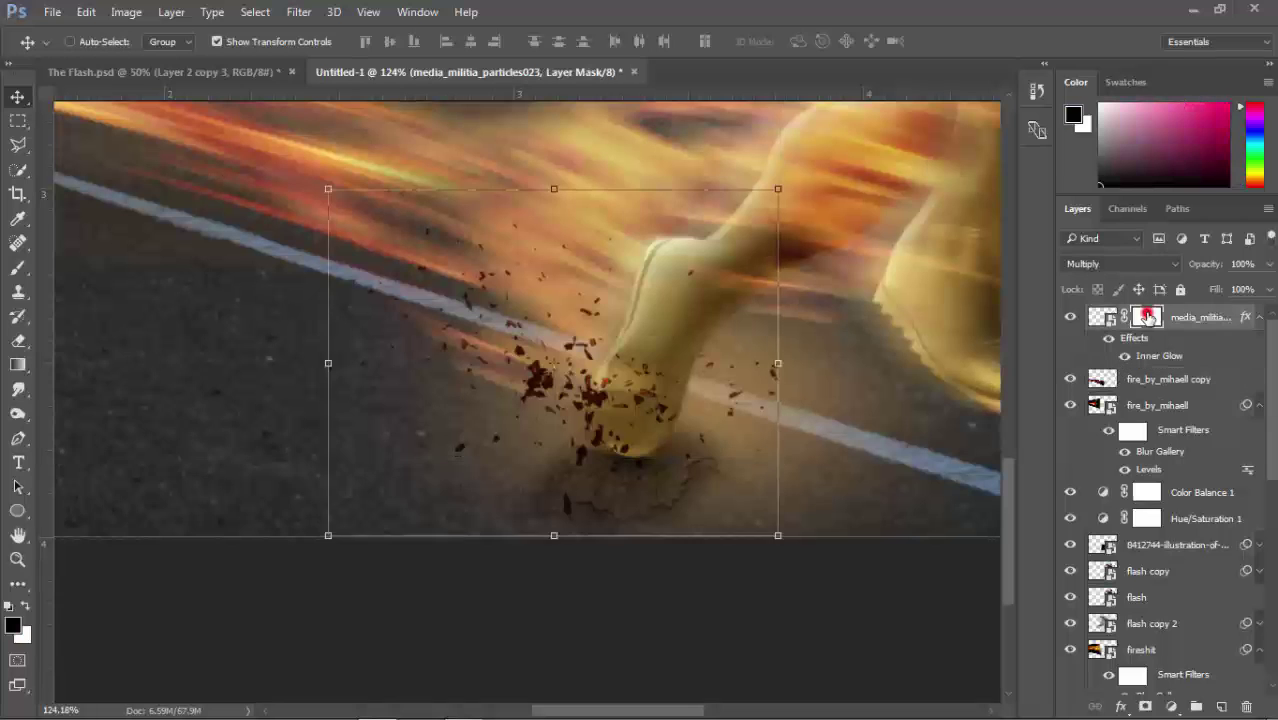
key("b")
left_click_drag(681, 257, 671, 197)
left_click_drag(328, 42, 454, 44)
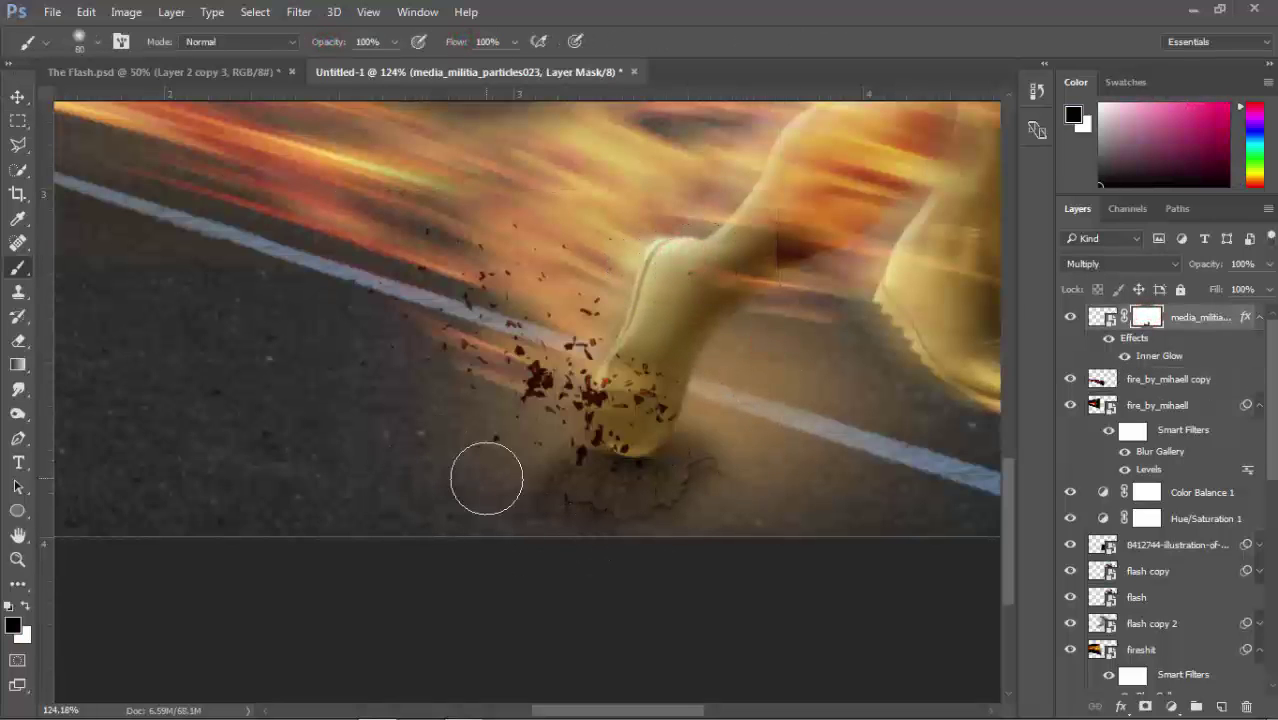
scroll(684, 405, "down", 3)
scroll(690, 400, "up", 4)
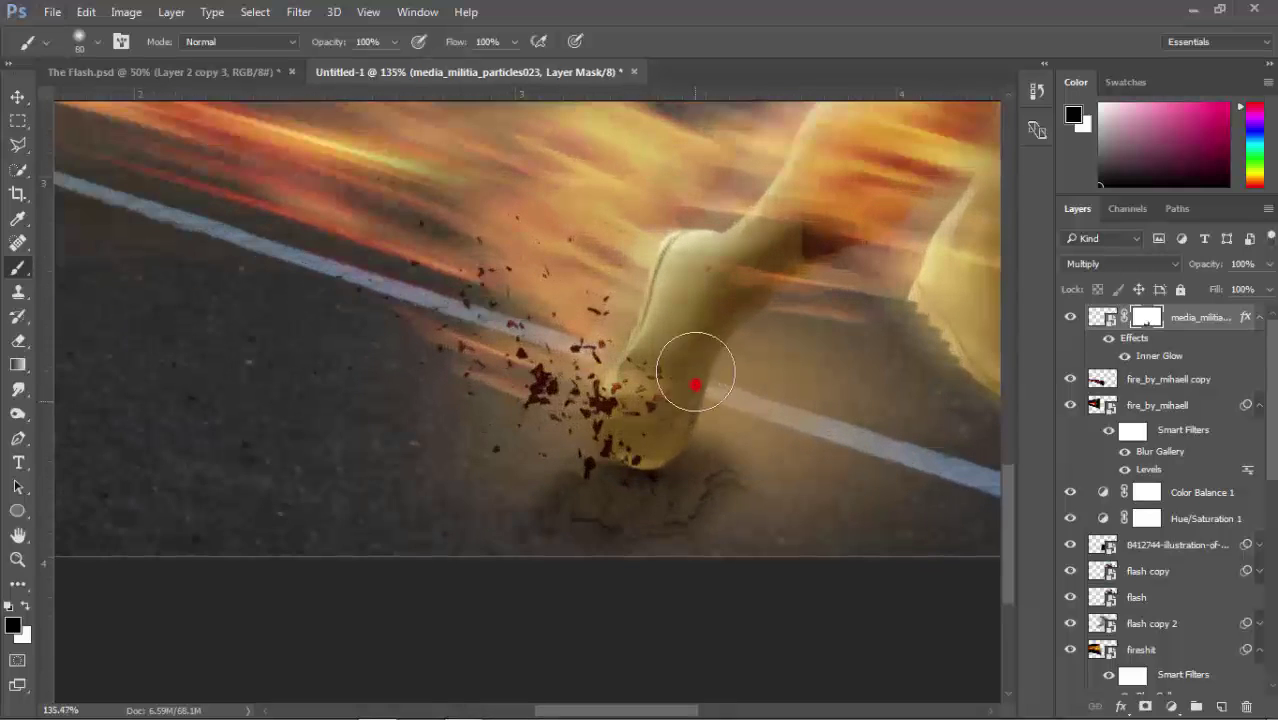
- Scale the particle burst down to about 89% around the foot
key("v")
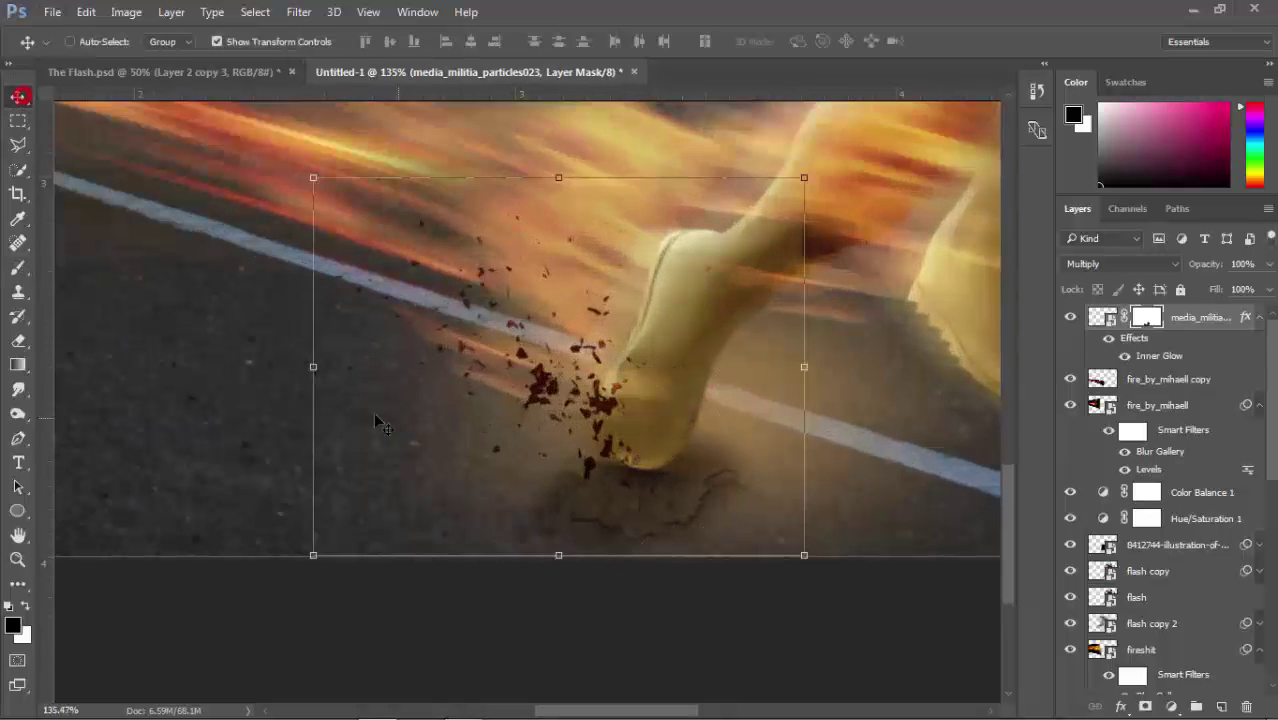
left_click(313, 176)
key("Escape")
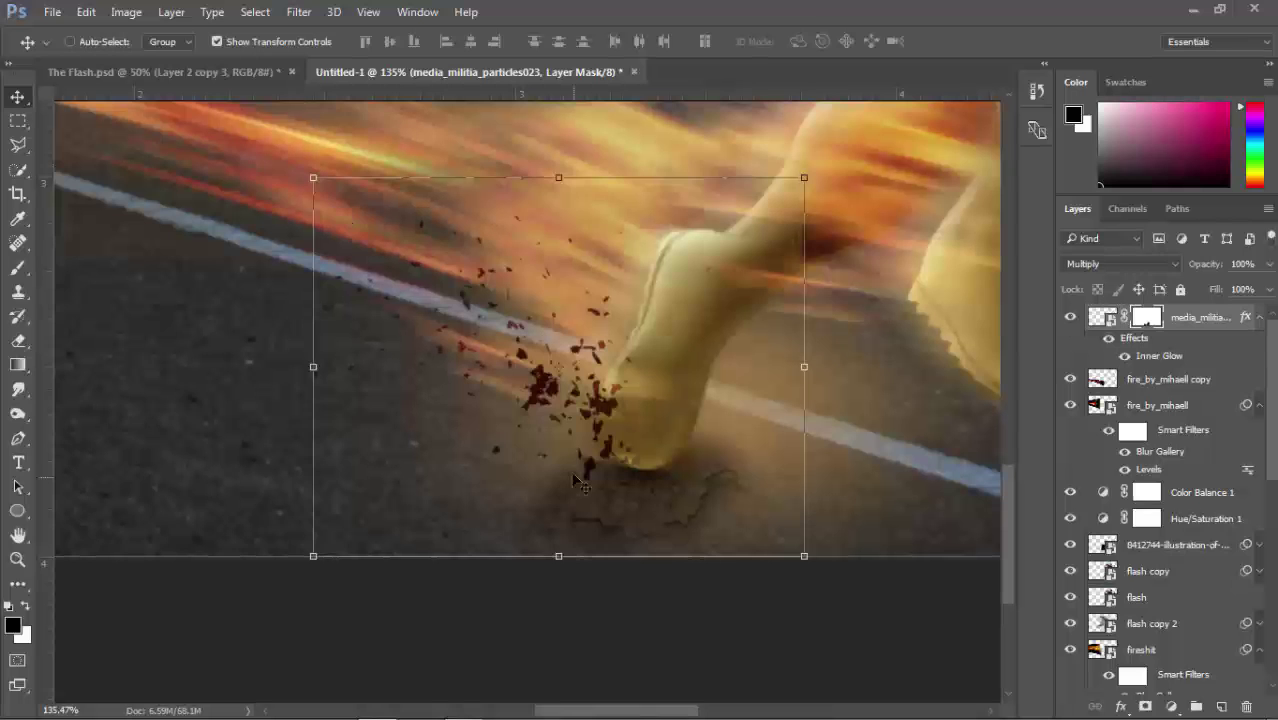
left_click(307, 166)
left_click_drag(307, 166, 343, 200)
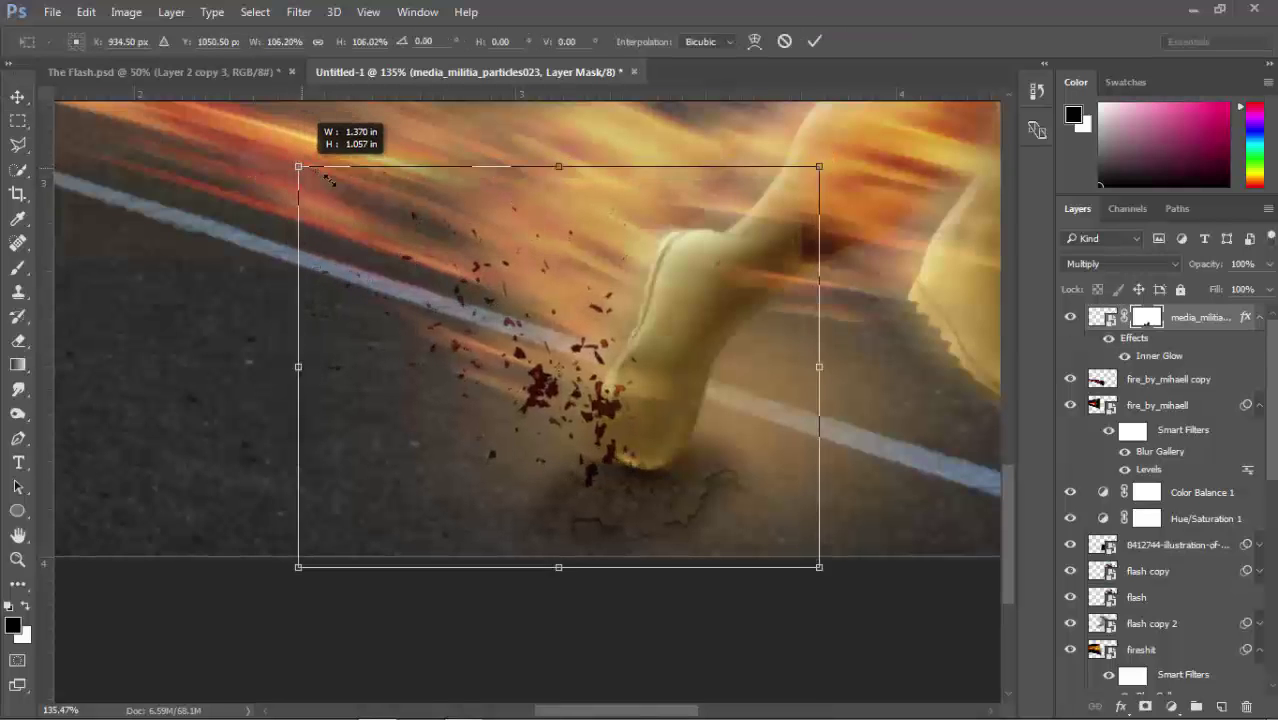
key("Return")
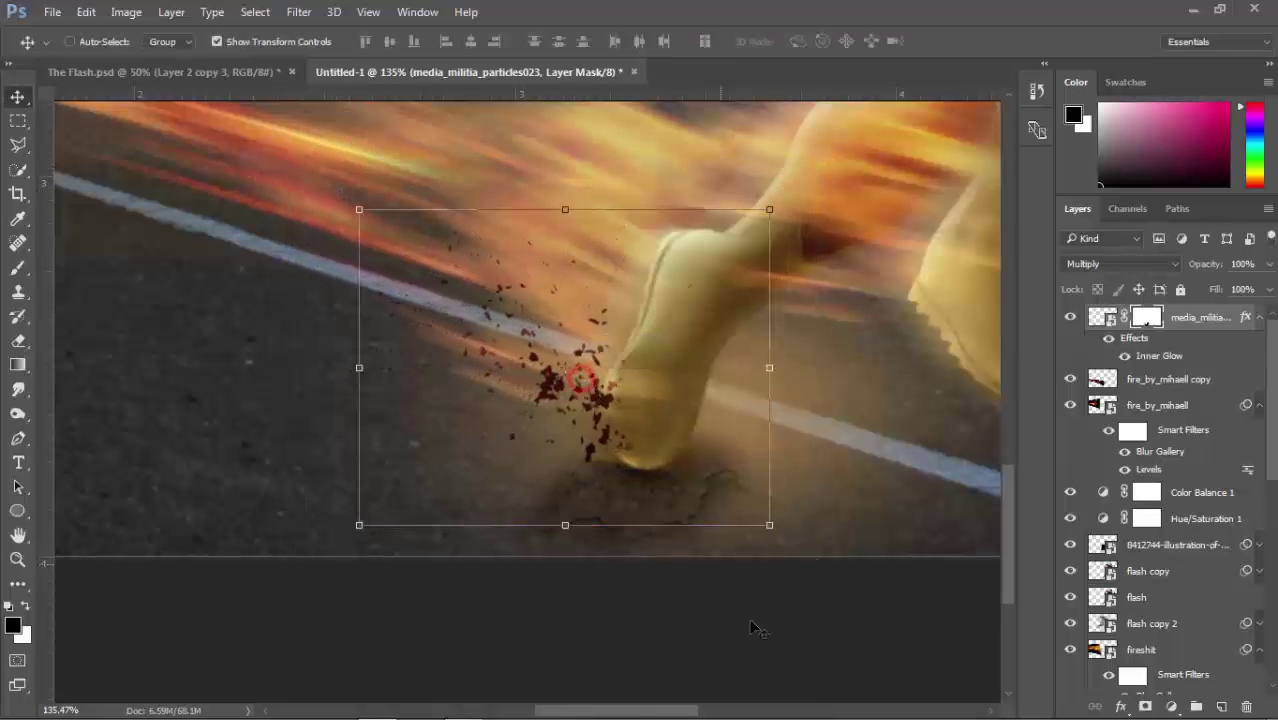
scroll(727, 636, "down", 2)
scroll(727, 636, "down", 1)
scroll(727, 636, "up", 2)
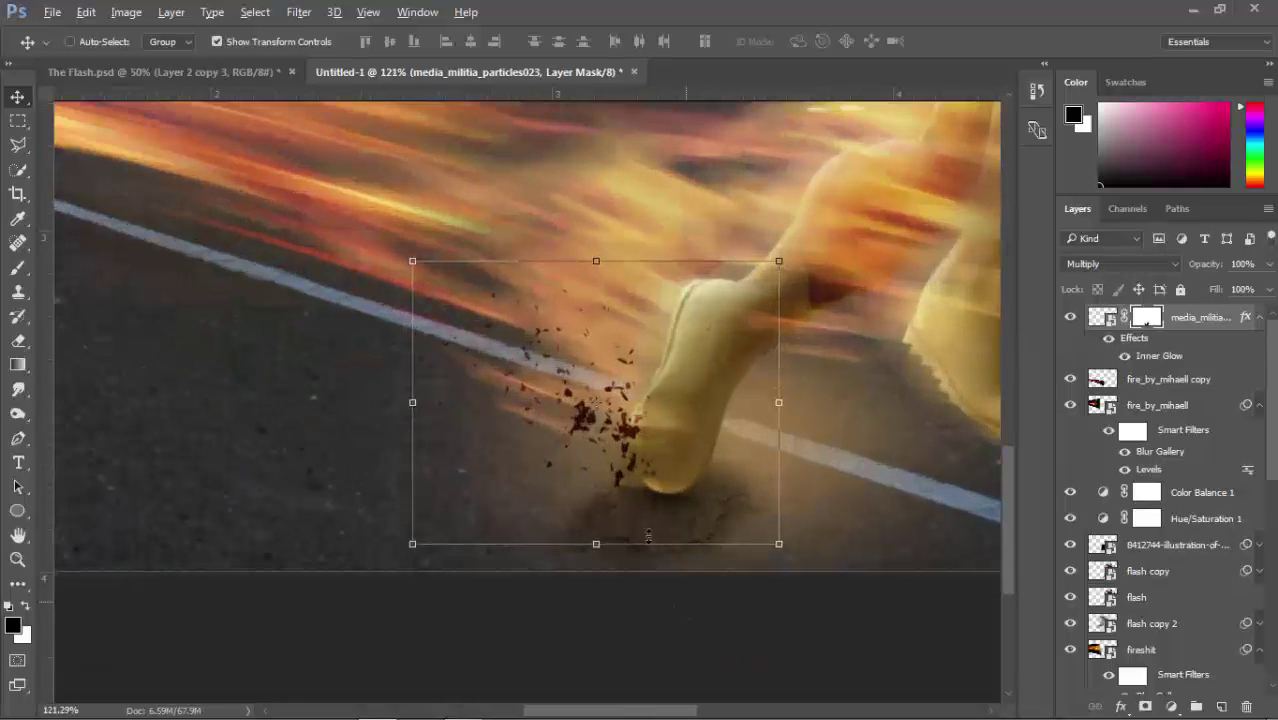
- Duplicate the particle layer, rotate the copy about 50° and move it onto the foot
key("ctrl+j")
left_click_drag(660, 439, 749, 439)
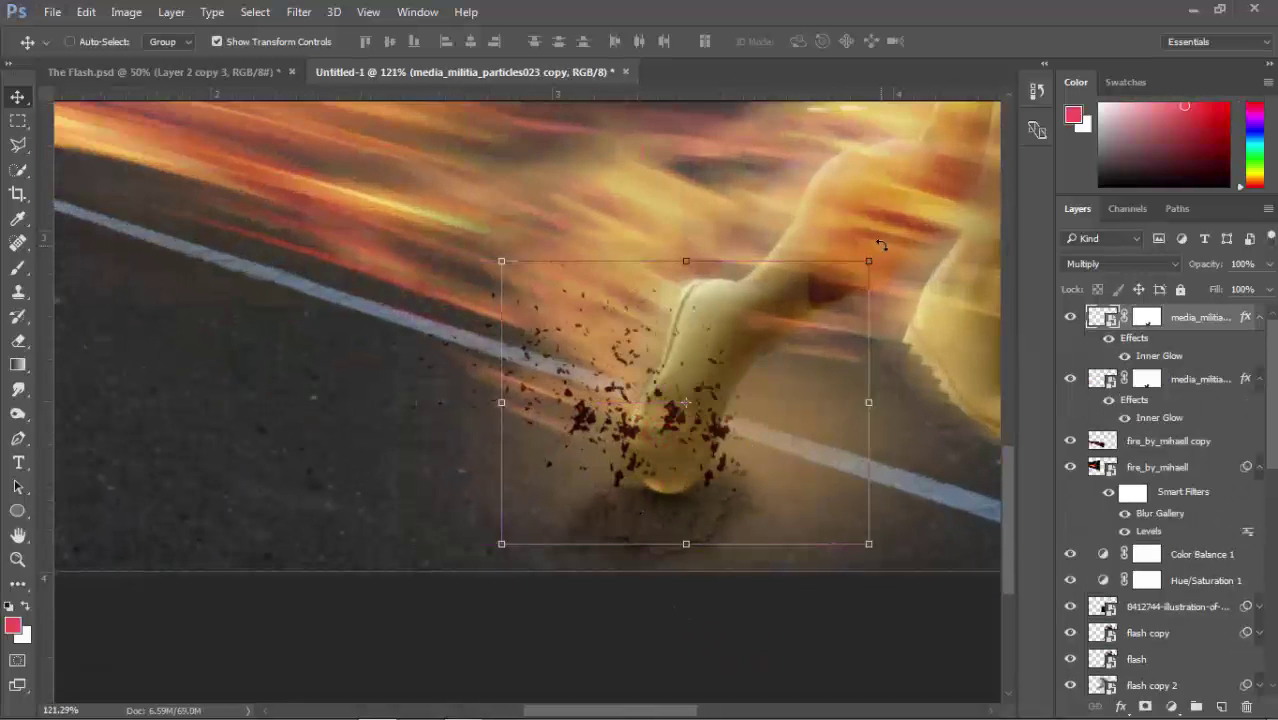
left_click_drag(880, 244, 895, 455)
mouse_move(676, 455)
left_mouse_down()
mouse_move(716, 475)
mouse_move(710, 449)
left_mouse_up()
key("Return")
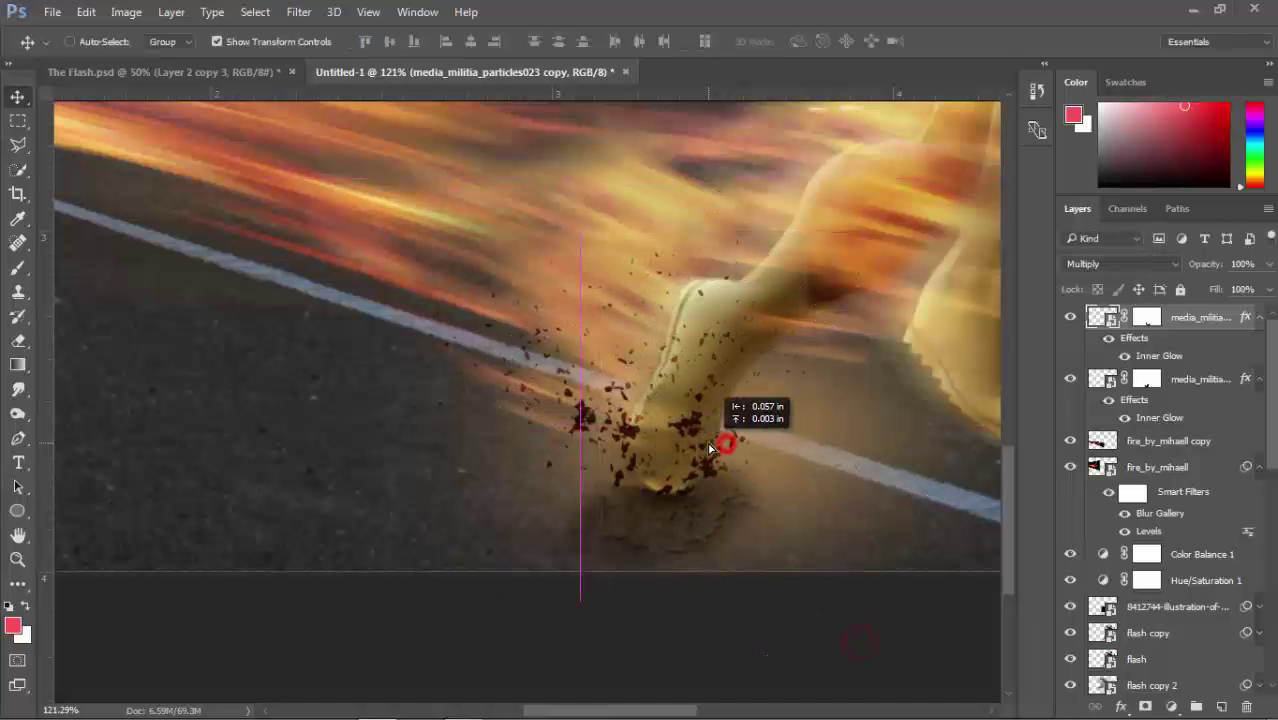
- Collapse both layers' effects and shift the original particle layer to sit at the foot
left_click(1259, 317)
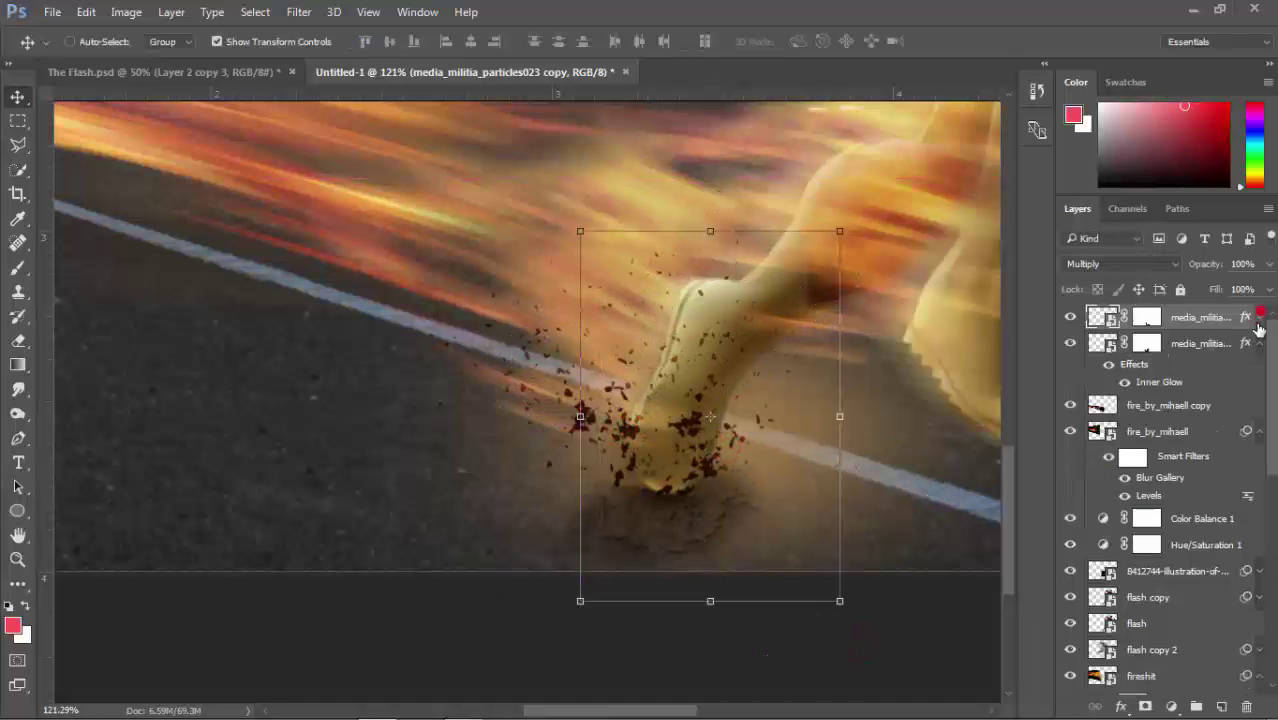
left_click(1259, 343)
left_click(1190, 343)
left_click_drag(620, 430, 612, 422)
scroll(860, 600, "down", 2)
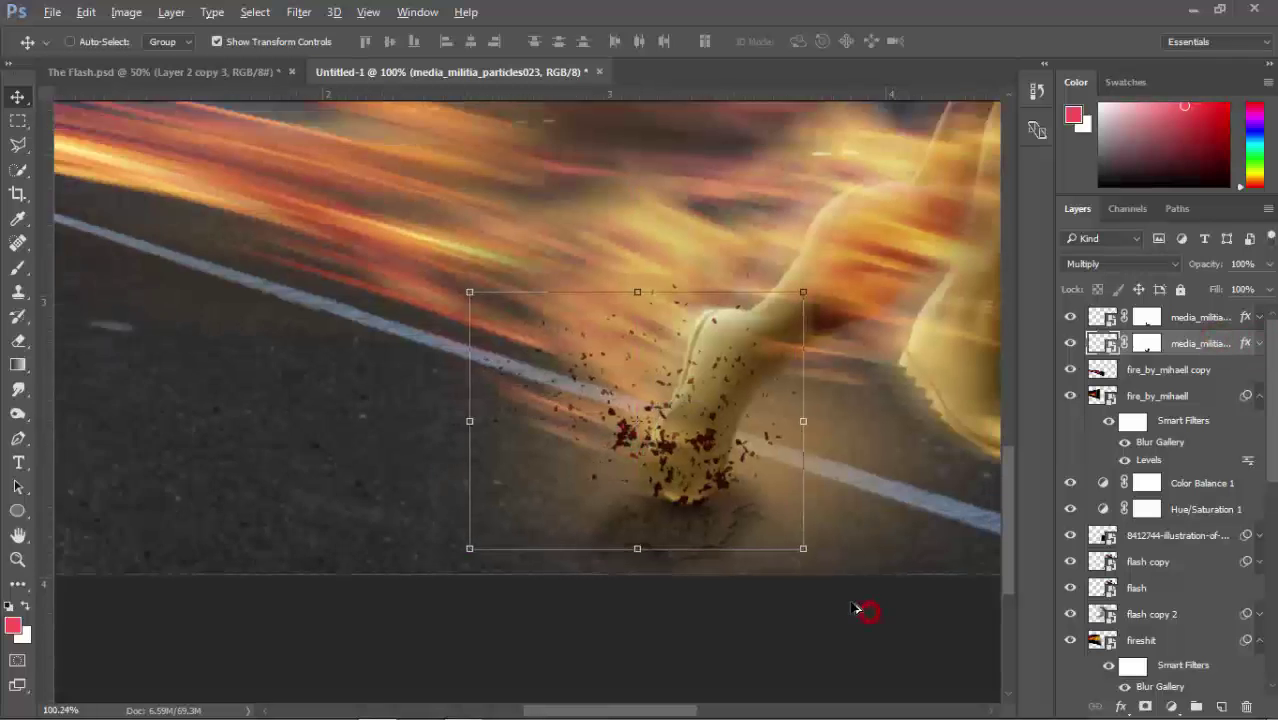
scroll(858, 600, "down", 2)
scroll(845, 600, "down", 2)
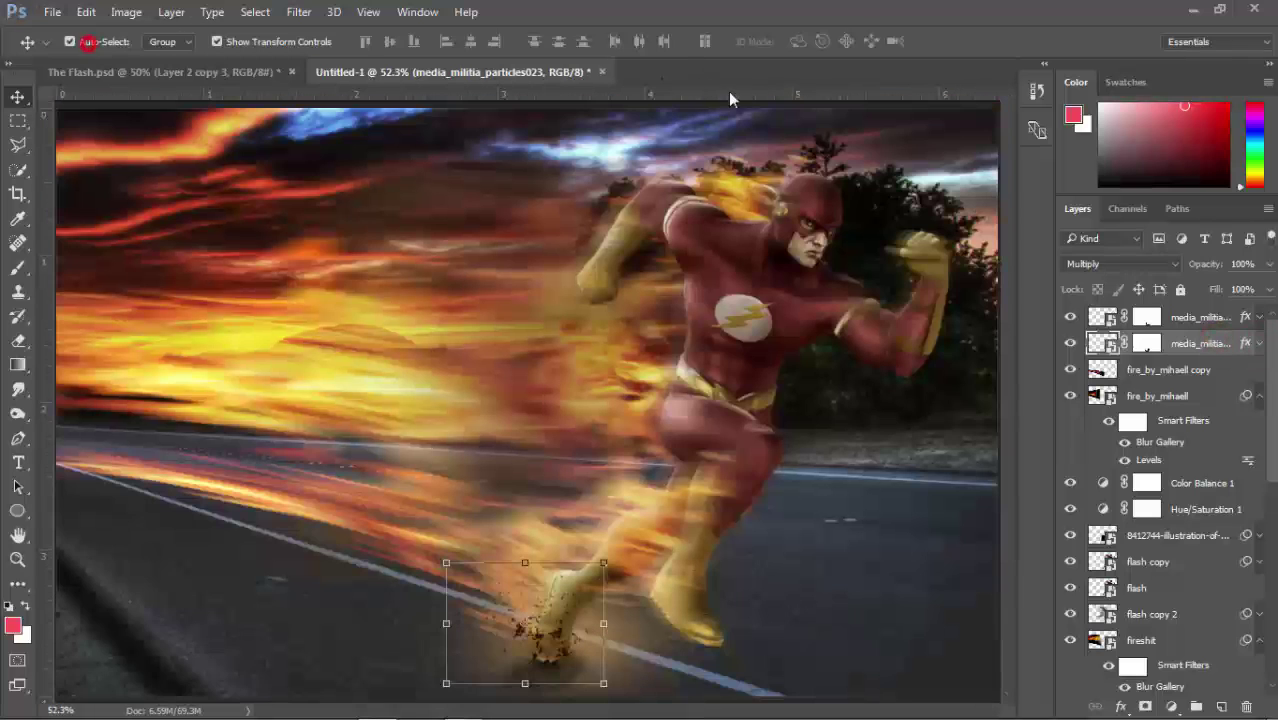
left_click(760, 136)
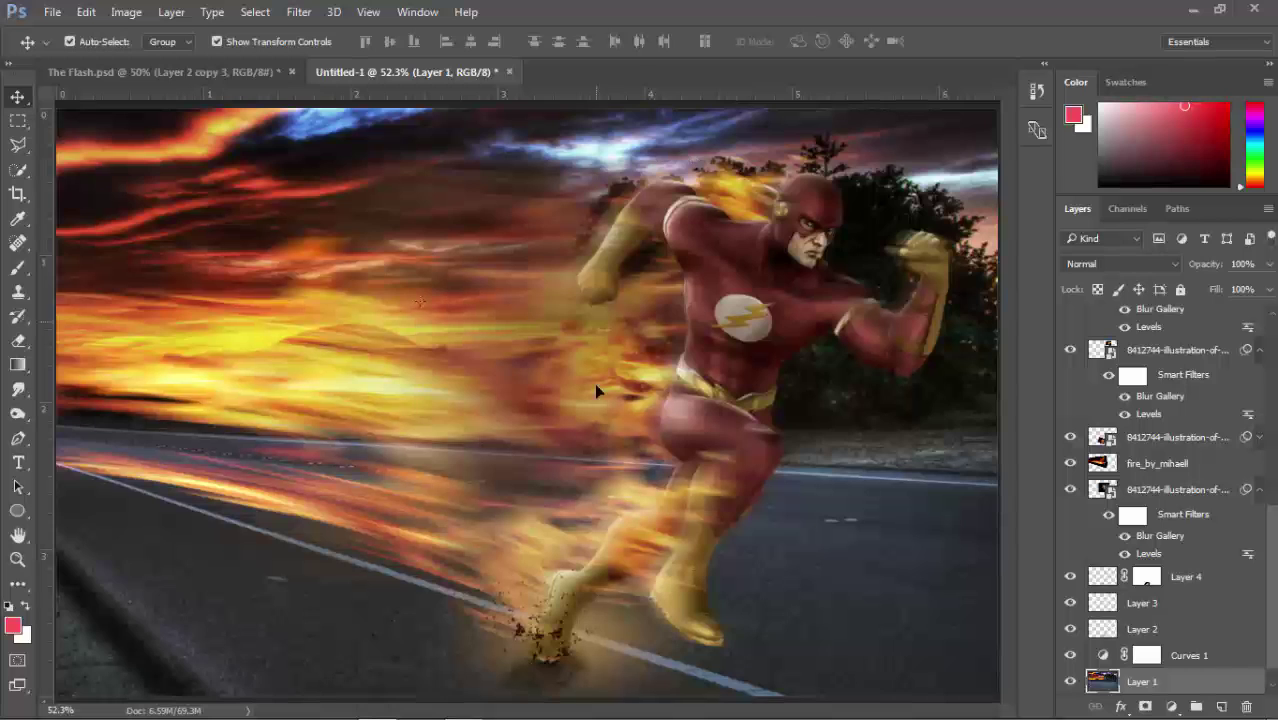
scroll(559, 676, "up", 2)
scroll(559, 676, "up", 2)
scroll(559, 676, "up", 2)
scroll(1155, 390, "up", 2)
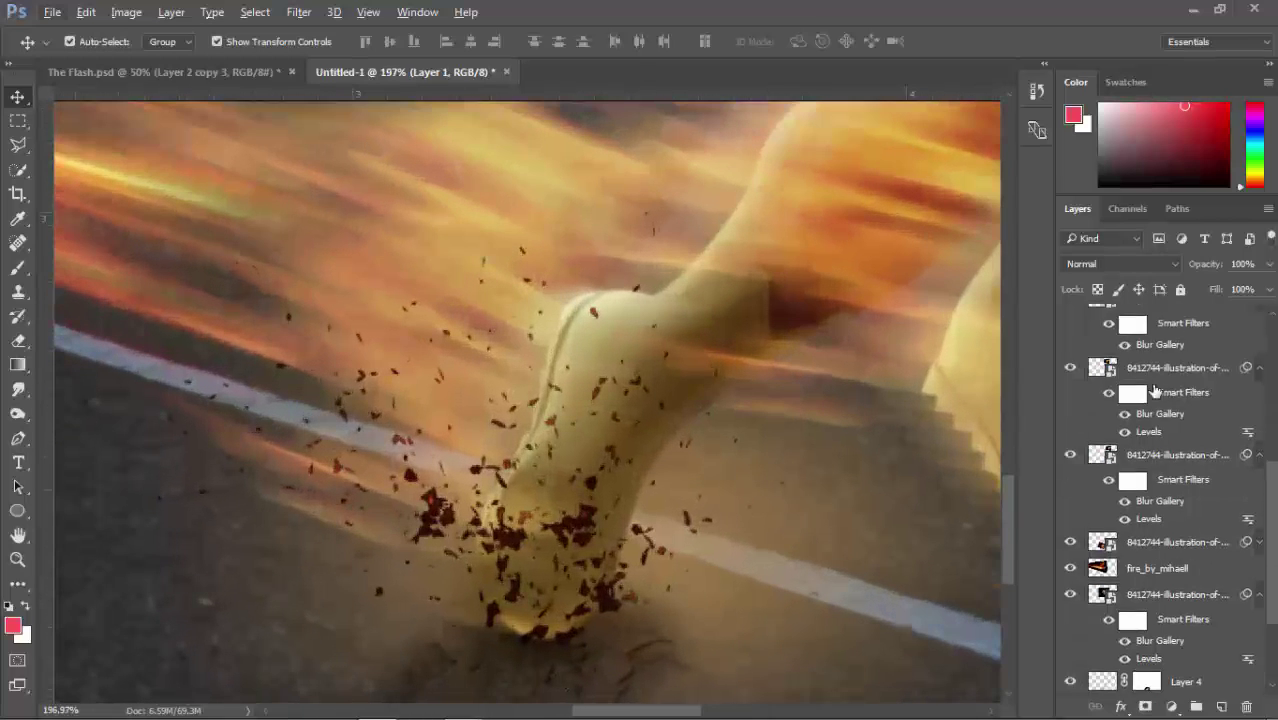
scroll(1155, 390, "up", 3)
- Paint black on both particle layer masks to clear particles covering the heel
left_click(1146, 343)
key("b")
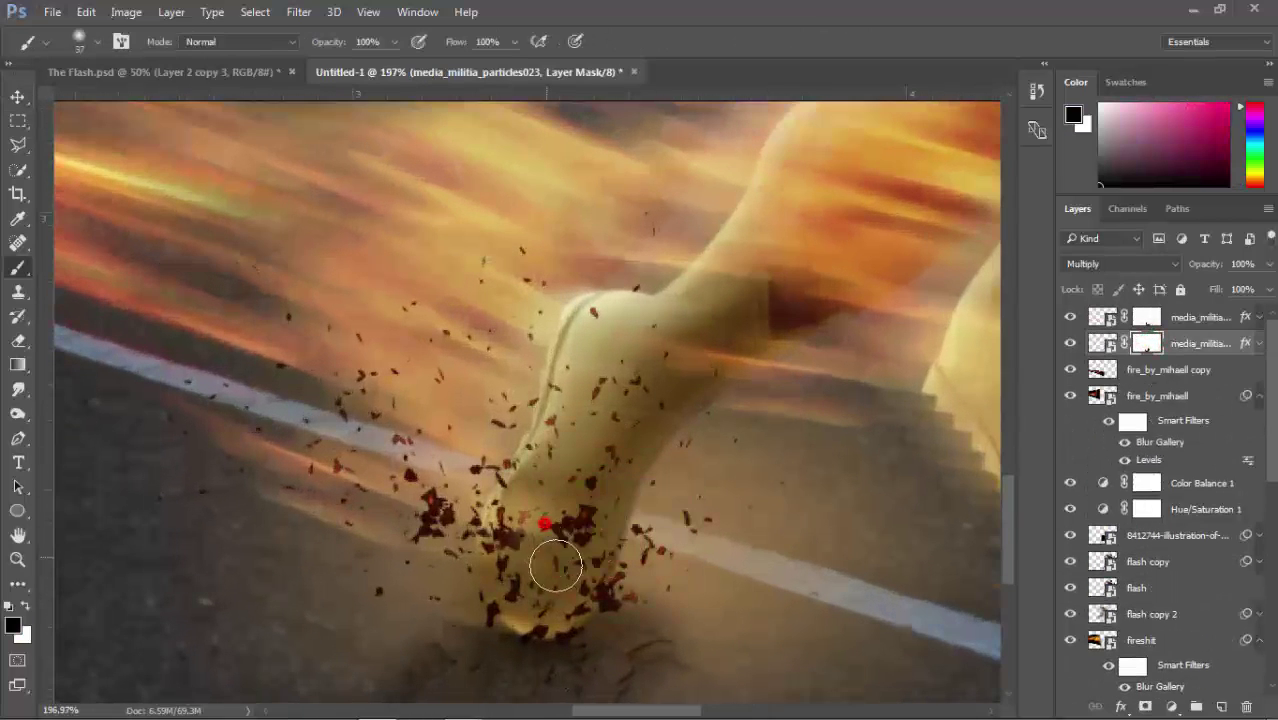
mouse_move(556, 567)
left_mouse_down()
mouse_move(528, 556)
mouse_move(519, 576)
mouse_move(579, 585)
mouse_move(531, 628)
left_mouse_up()
left_click(1151, 316)
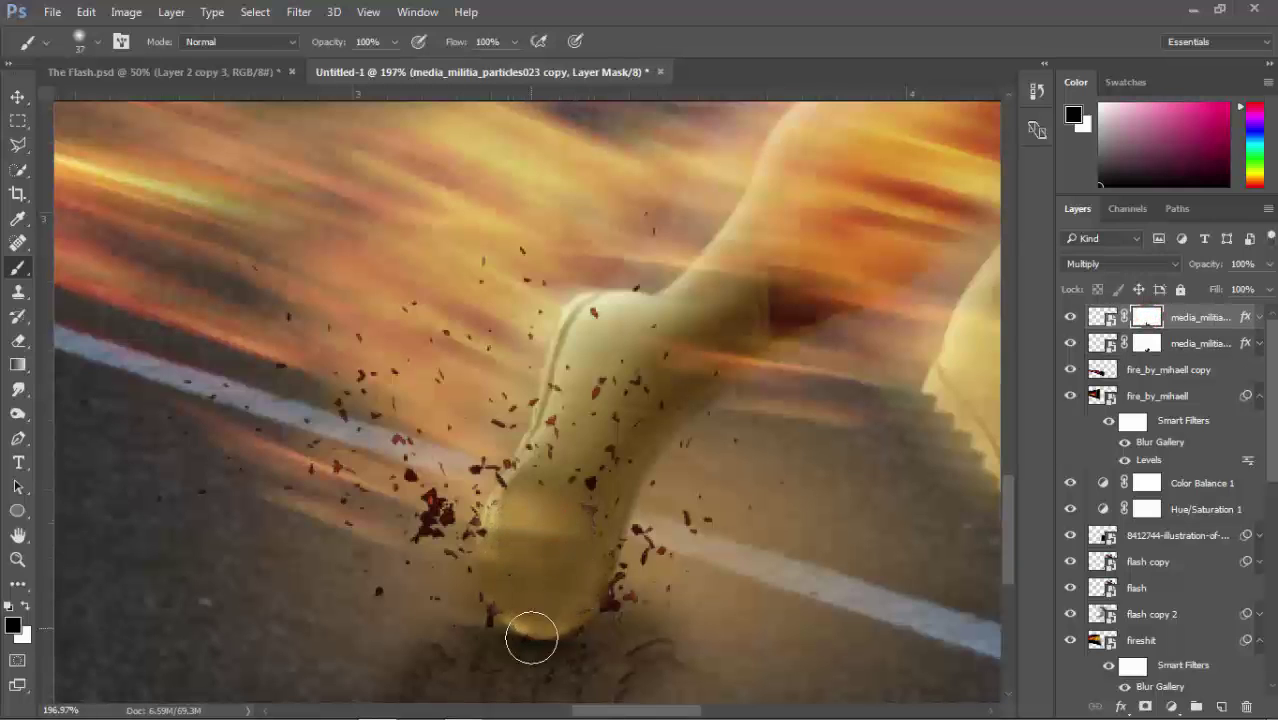
scroll(596, 588, "down", 1)
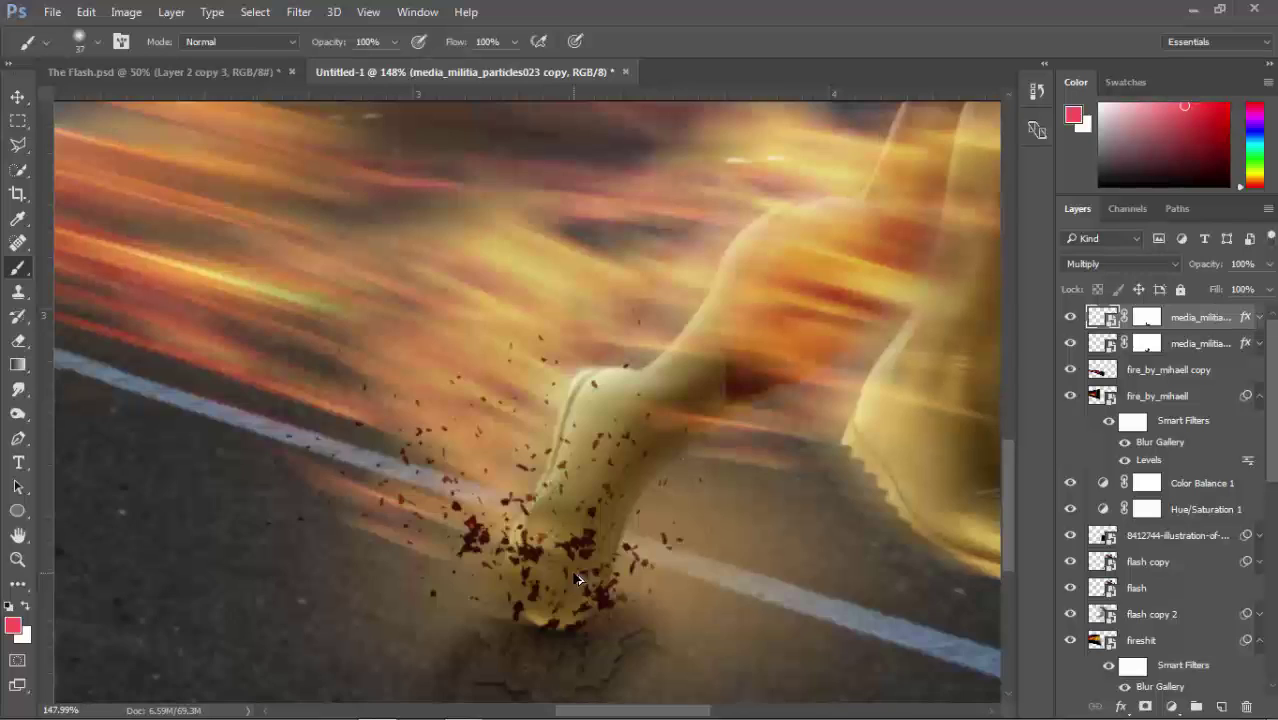
scroll(577, 578, "down", 3)
scroll(583, 566, "down", 1)
left_click(17, 97)
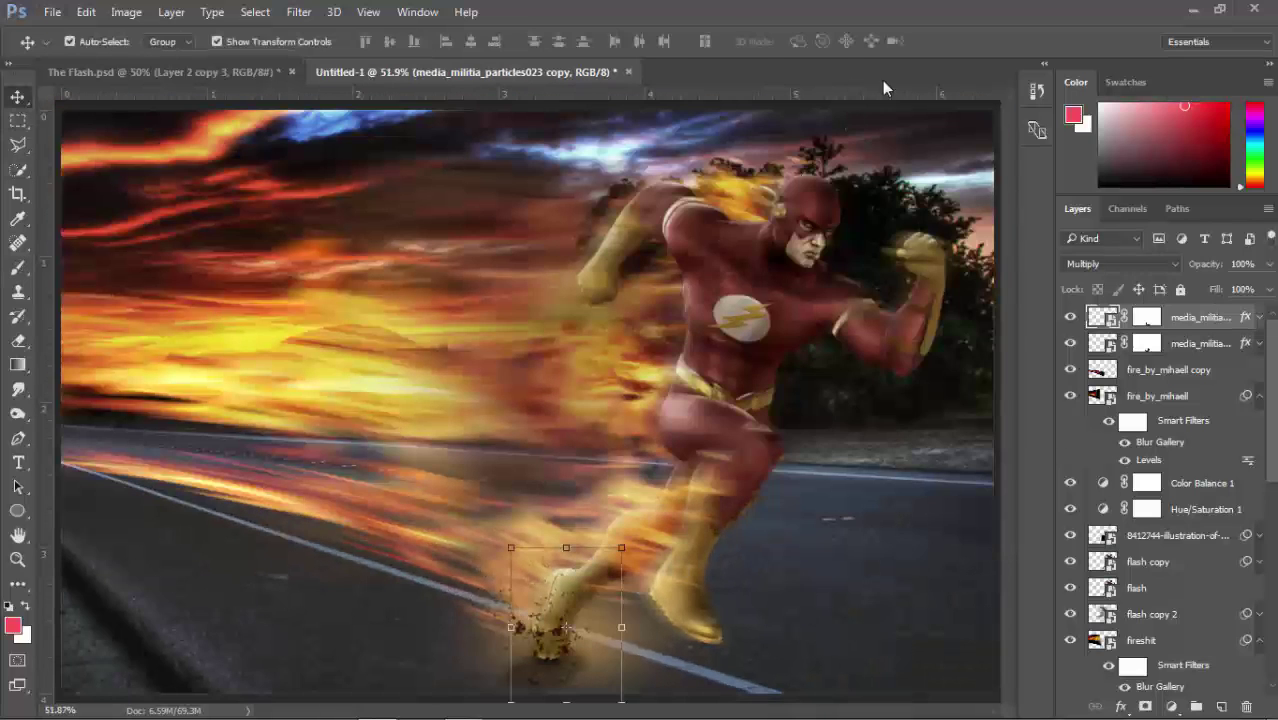
- Place gfxcave_flare 2 from lens_flare_pk_2 above the top particle copy layer
left_click(903, 121)
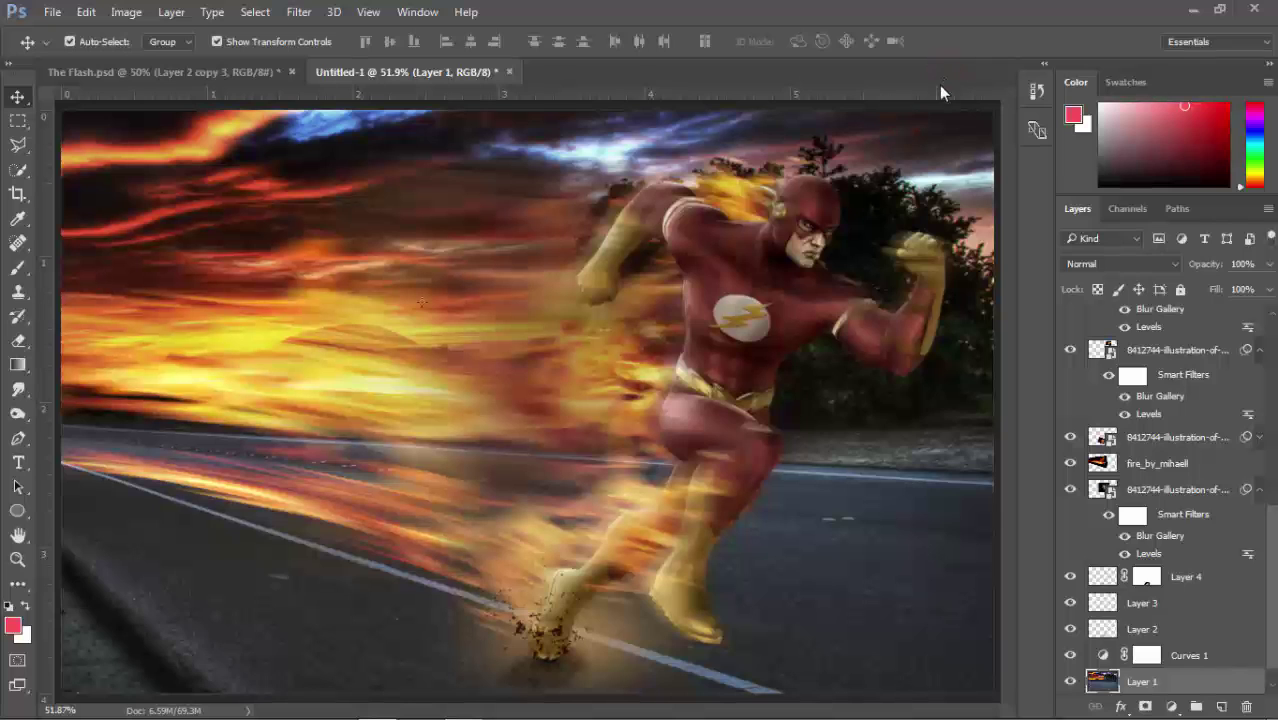
scroll(1150, 480, "up", 5)
scroll(1103, 513, "up", 5)
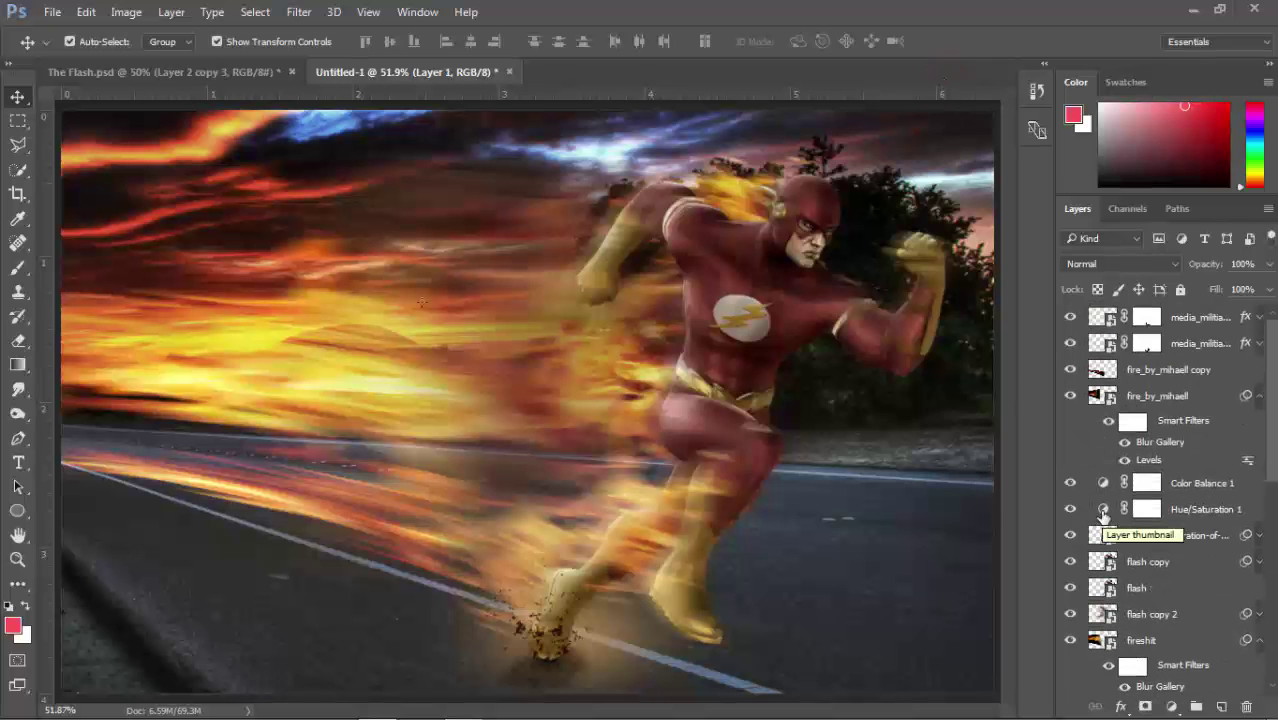
left_click(1207, 318)
left_click(52, 12)
left_click(109, 357)
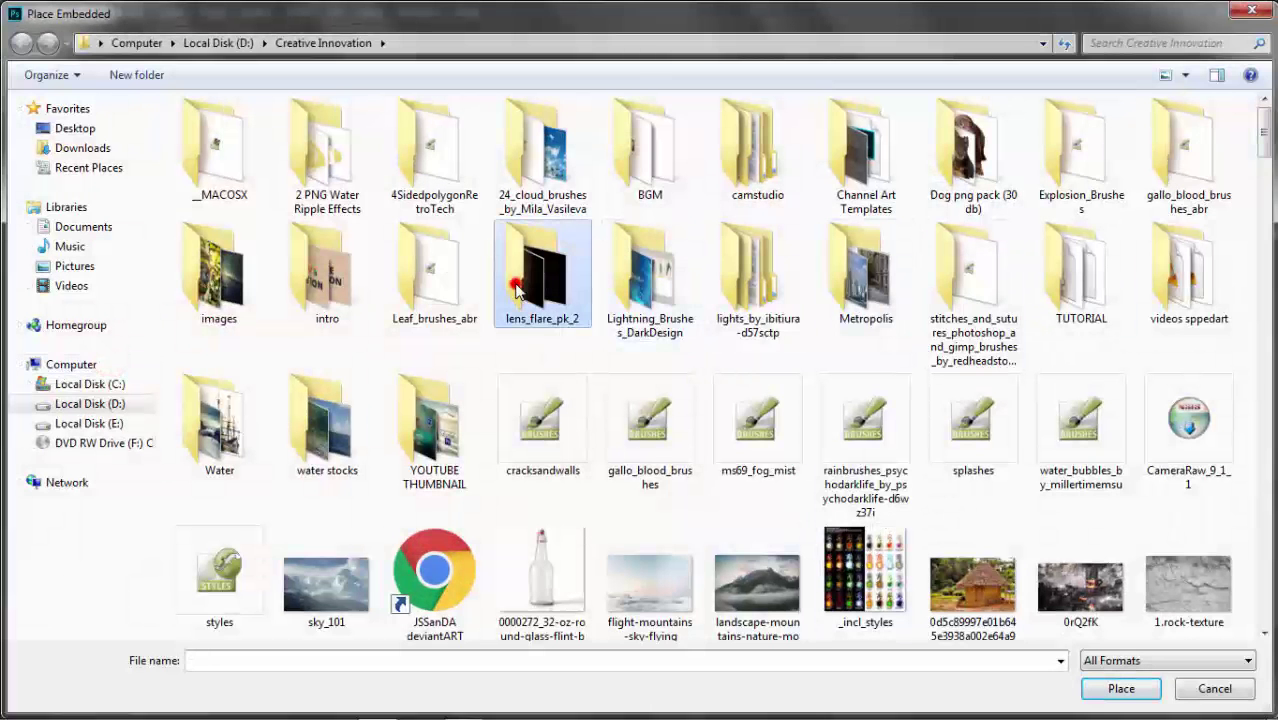
double_click(512, 283)
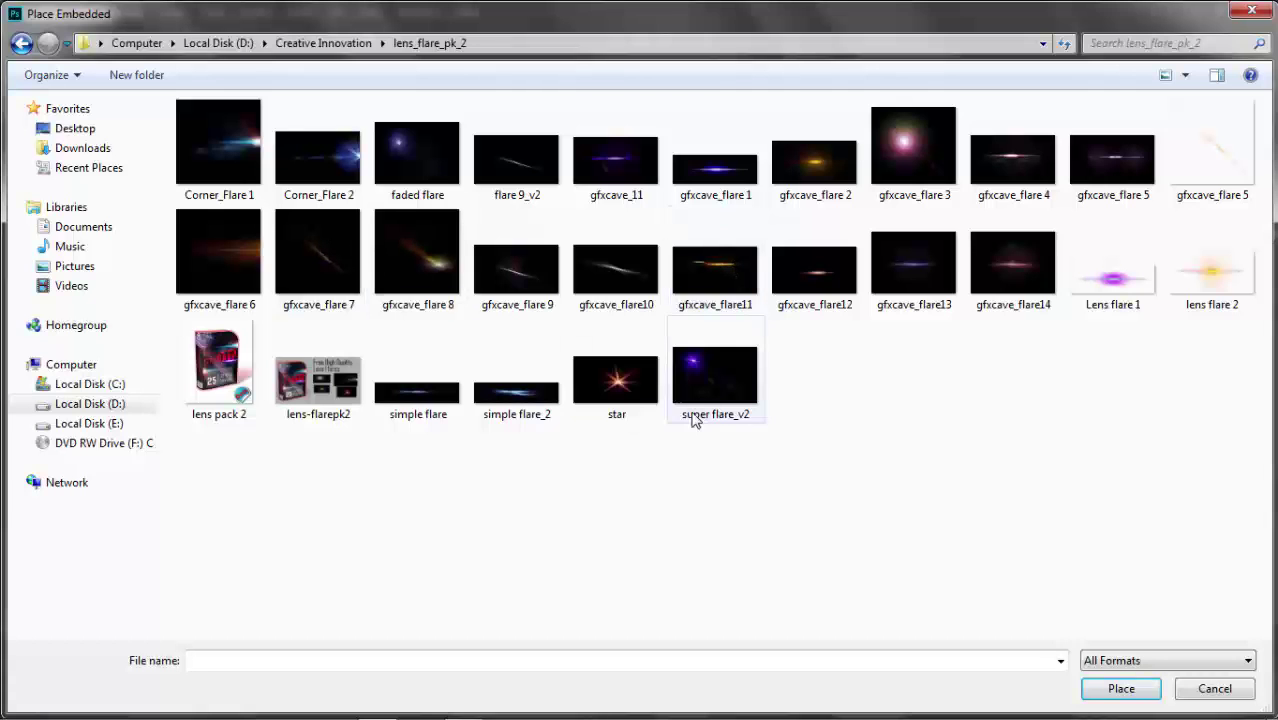
double_click(812, 180)
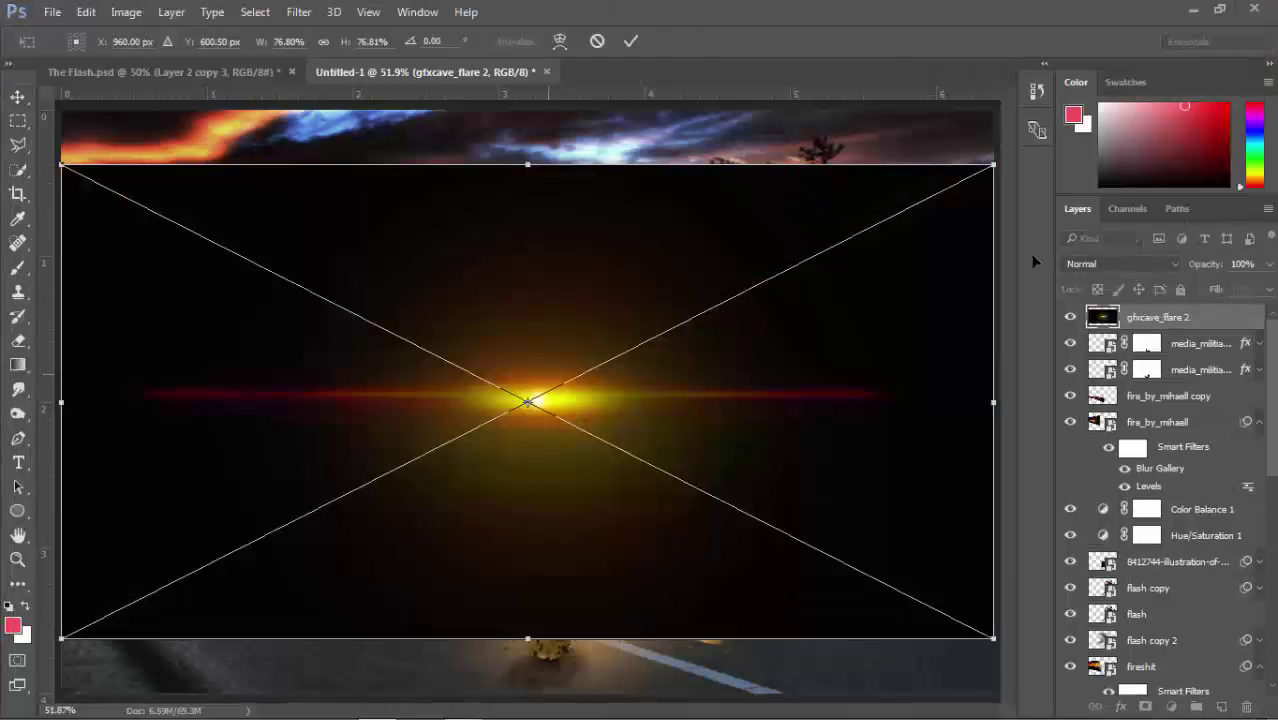
- Set the flare to Screen blending and darken it with Levels by raising the black input
left_click(1130, 264)
left_click(1087, 398)
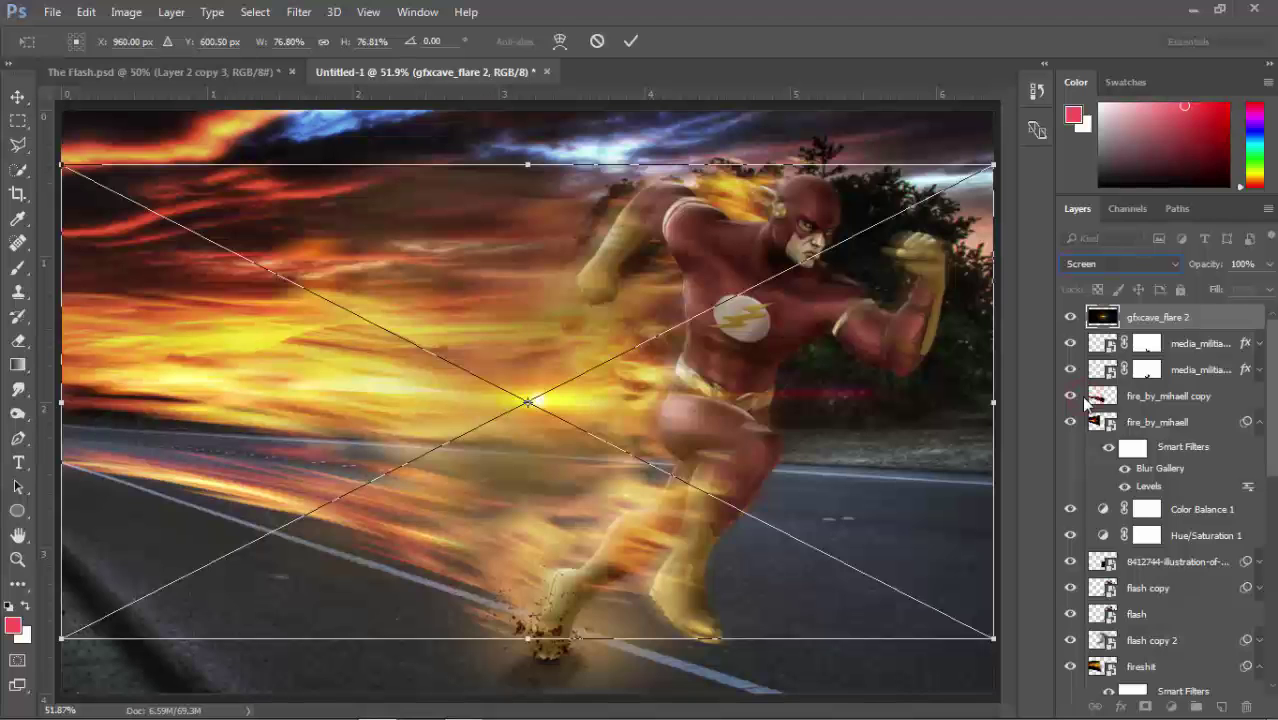
key("Return")
key("ctrl+l")
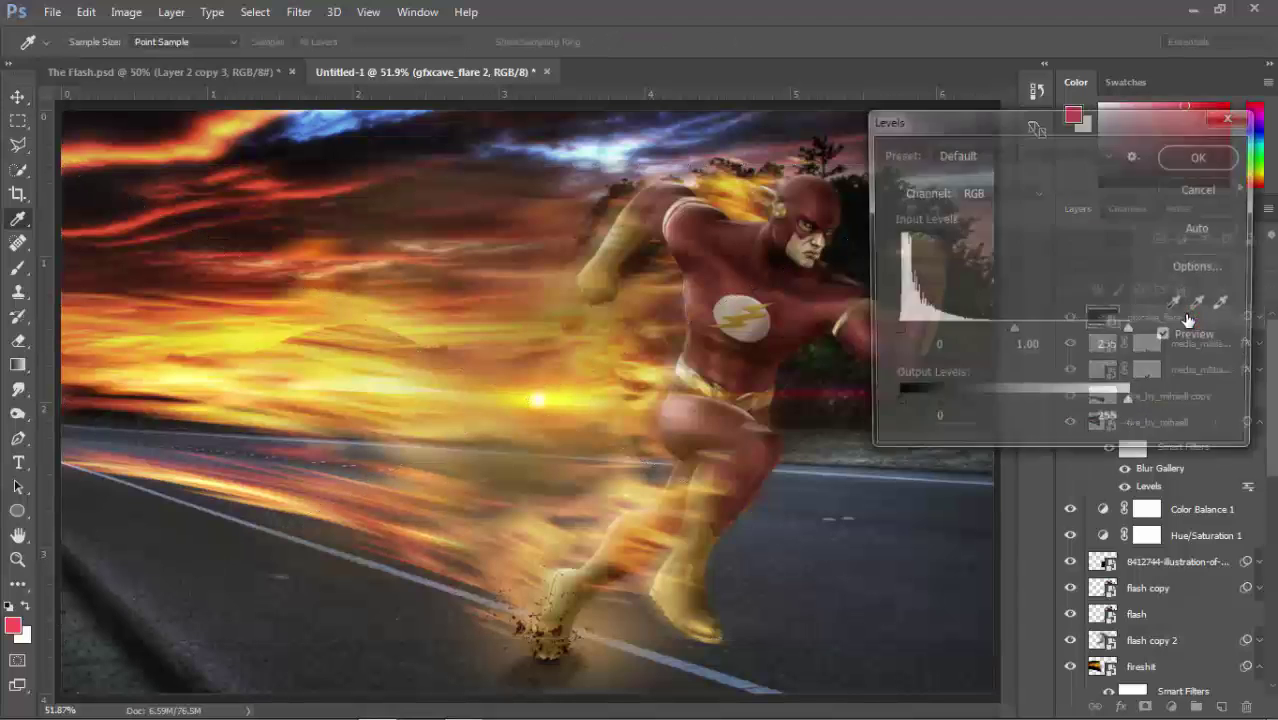
left_click_drag(893, 331, 923, 328)
key("Return")
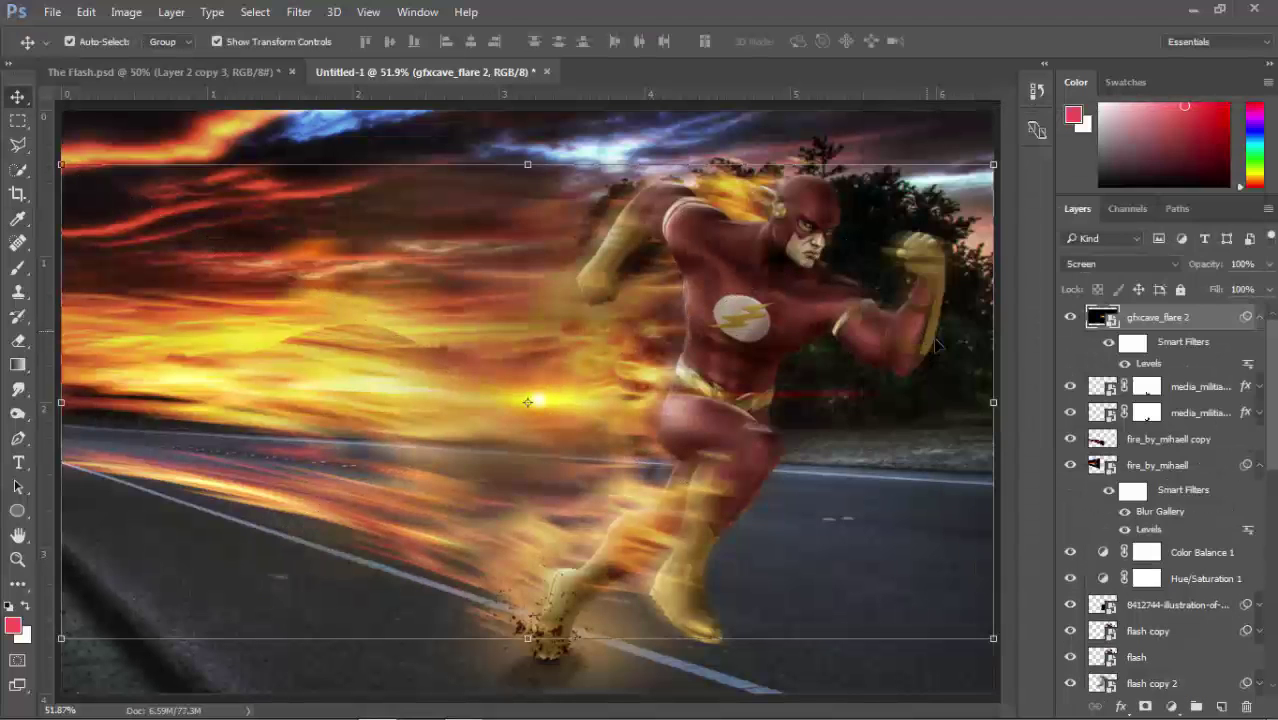
- Shrink the flare to about 32%, position it on the chest emblem, and duplicate it
key("ctrl+t")
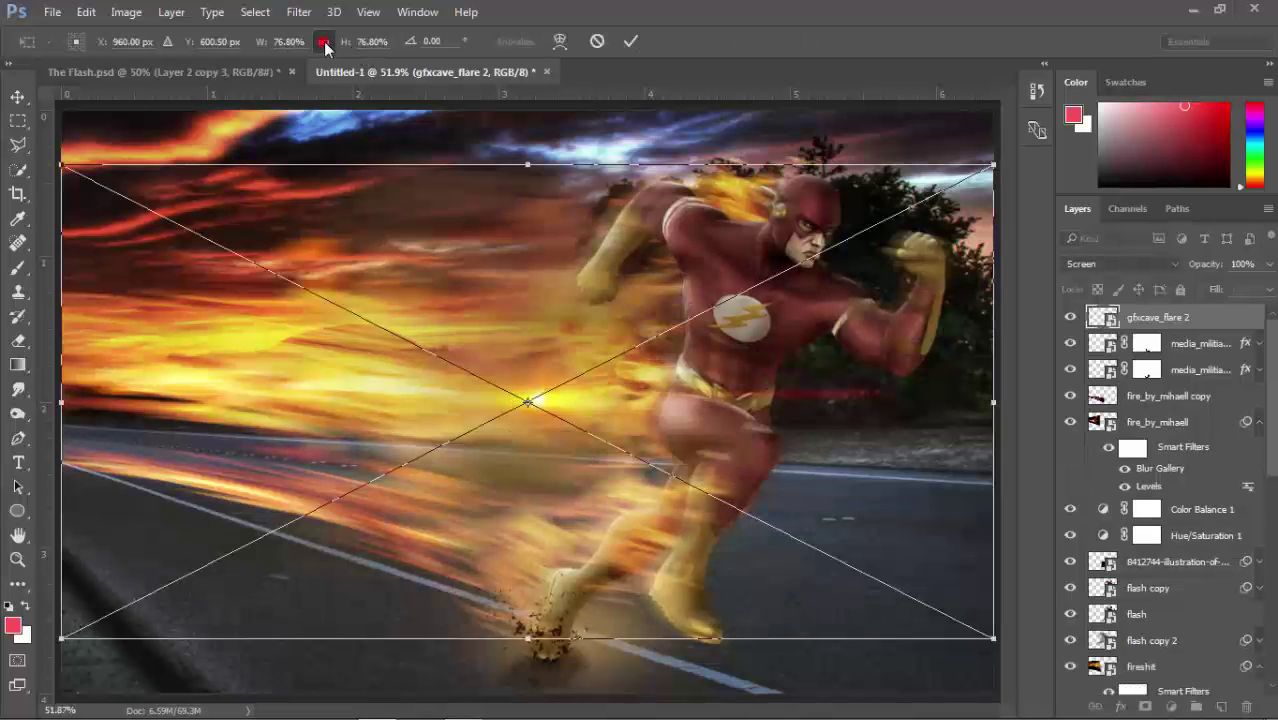
left_click_drag(344, 42, 299, 43)
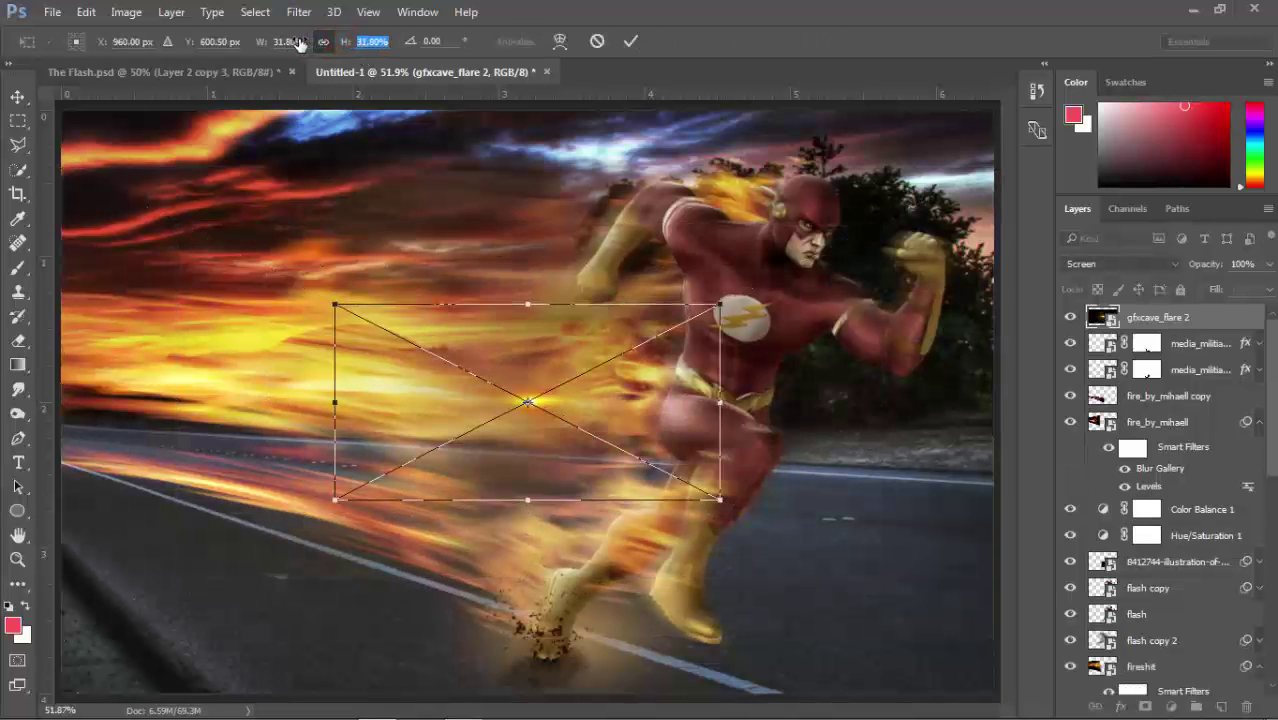
key("Return")
left_click_drag(543, 403, 757, 331)
key("Up")
key("Up")
key("Up")
key("Right")
key("Right")
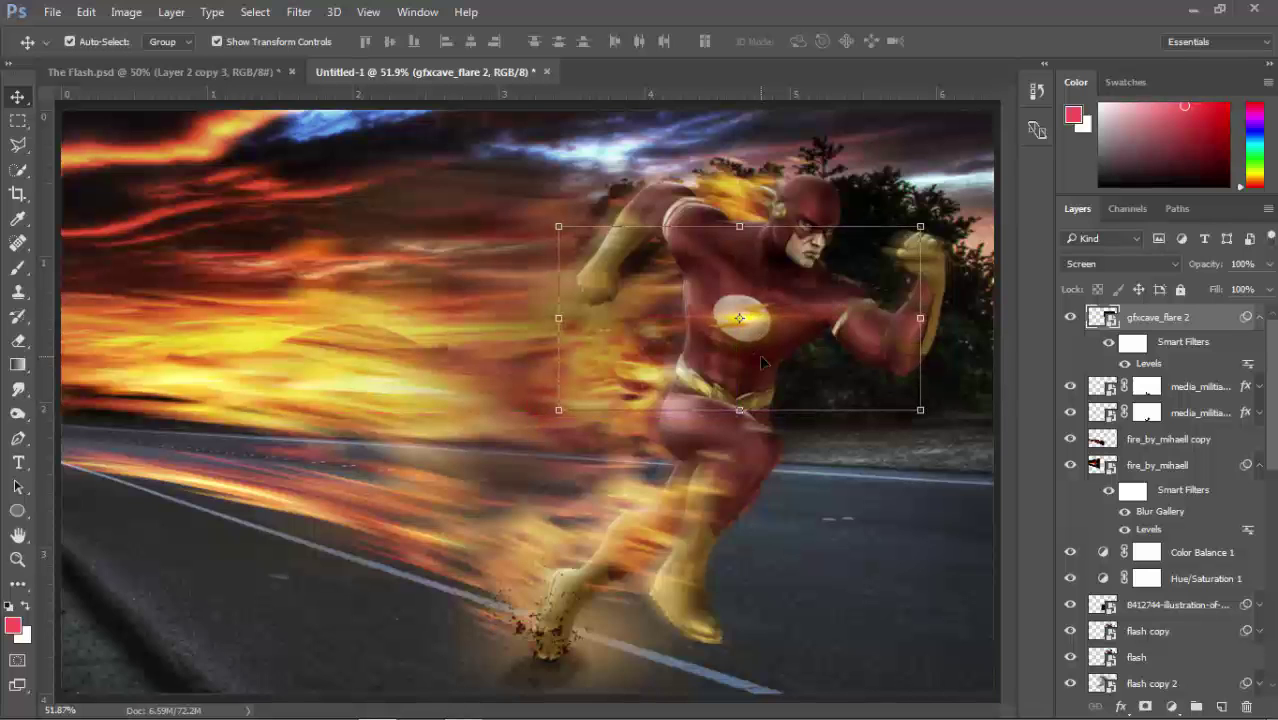
key("ctrl+j")
- Try a small flare copy rotated about 48° on the head, then delete it
key("ctrl+t")
left_click_drag(920, 226, 812, 271)
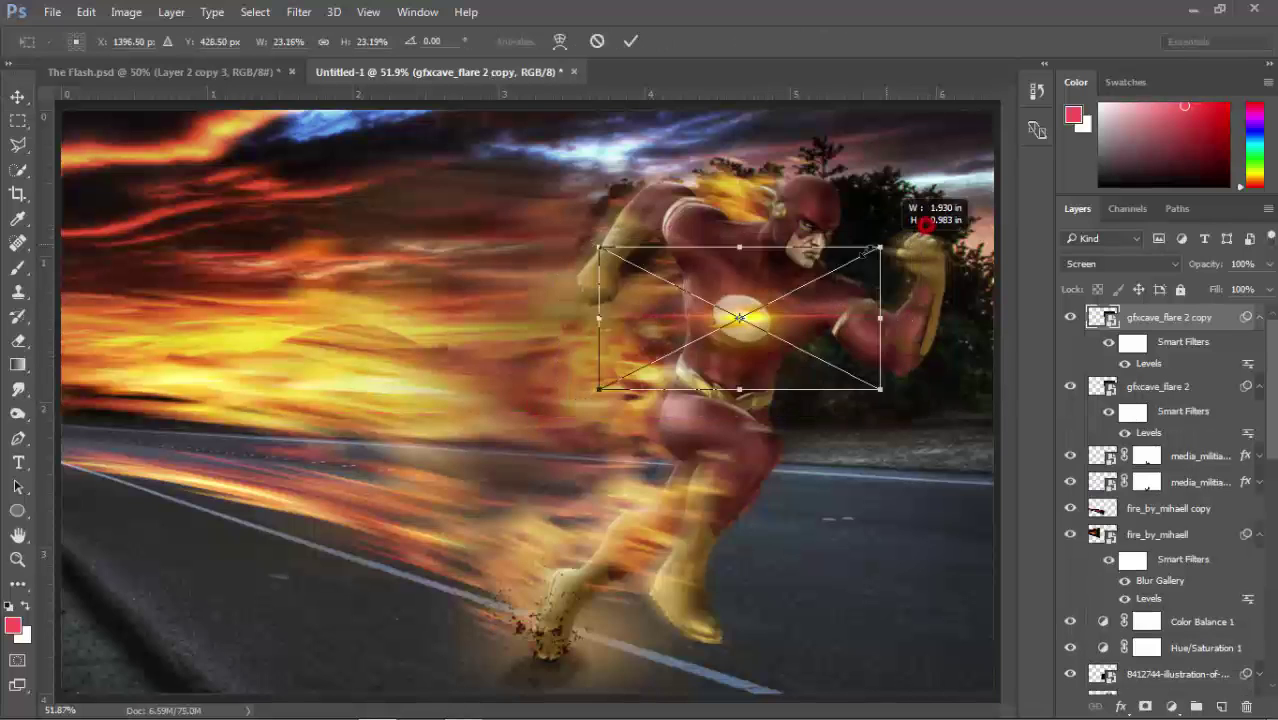
left_click_drag(762, 318, 787, 188)
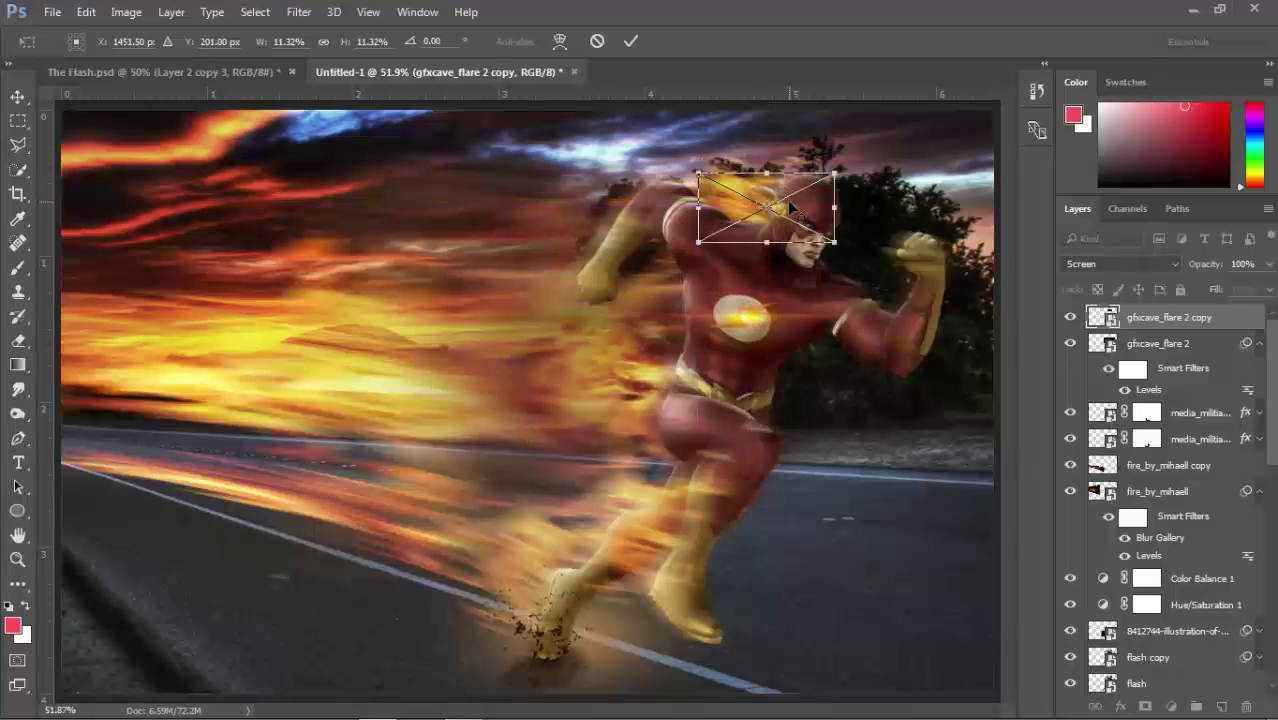
scroll(741, 232, "up", 2)
scroll(741, 232, "up", 3)
left_click_drag(733, 238, 755, 244)
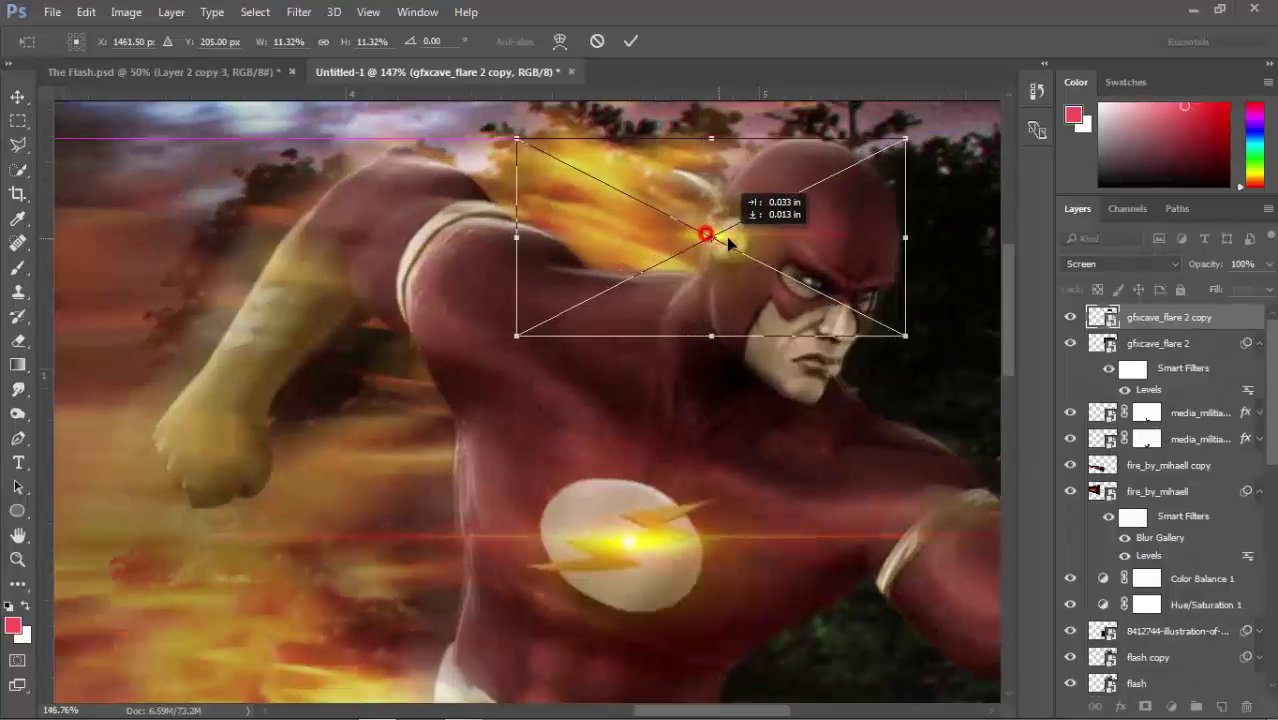
mouse_move(922, 130)
left_mouse_down()
mouse_move(943, 264)
mouse_move(858, 93)
left_mouse_up()
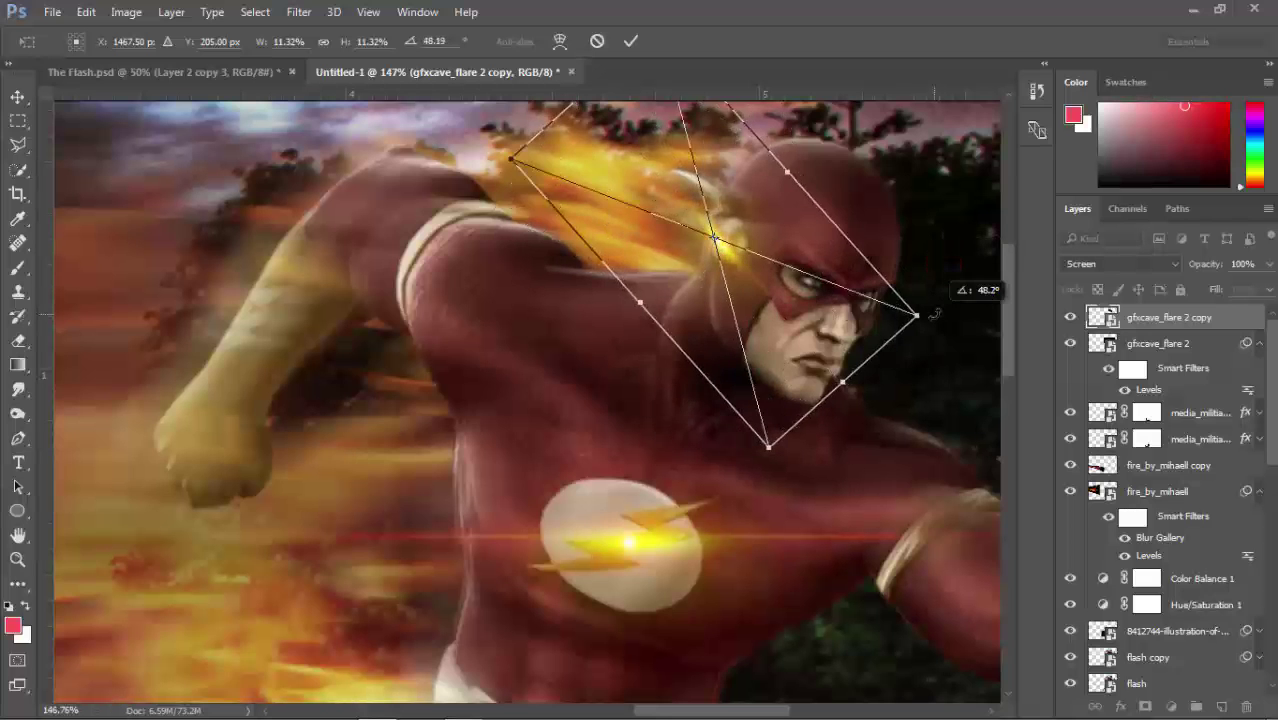
key("Return")
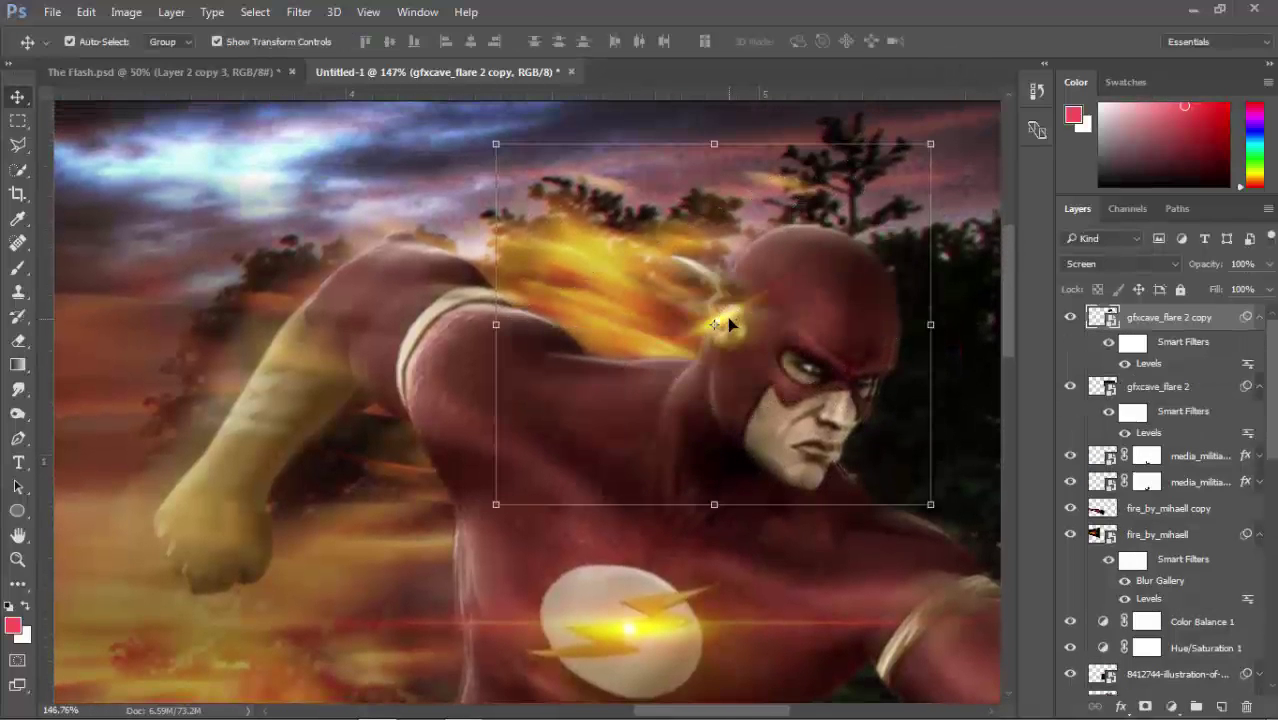
key("Delete")
- Add a new empty Layer 5 above the gfxcave_flare 2 layer
scroll(727, 318, "down", 2)
scroll(727, 318, "down", 2)
scroll(790, 220, "down", 2)
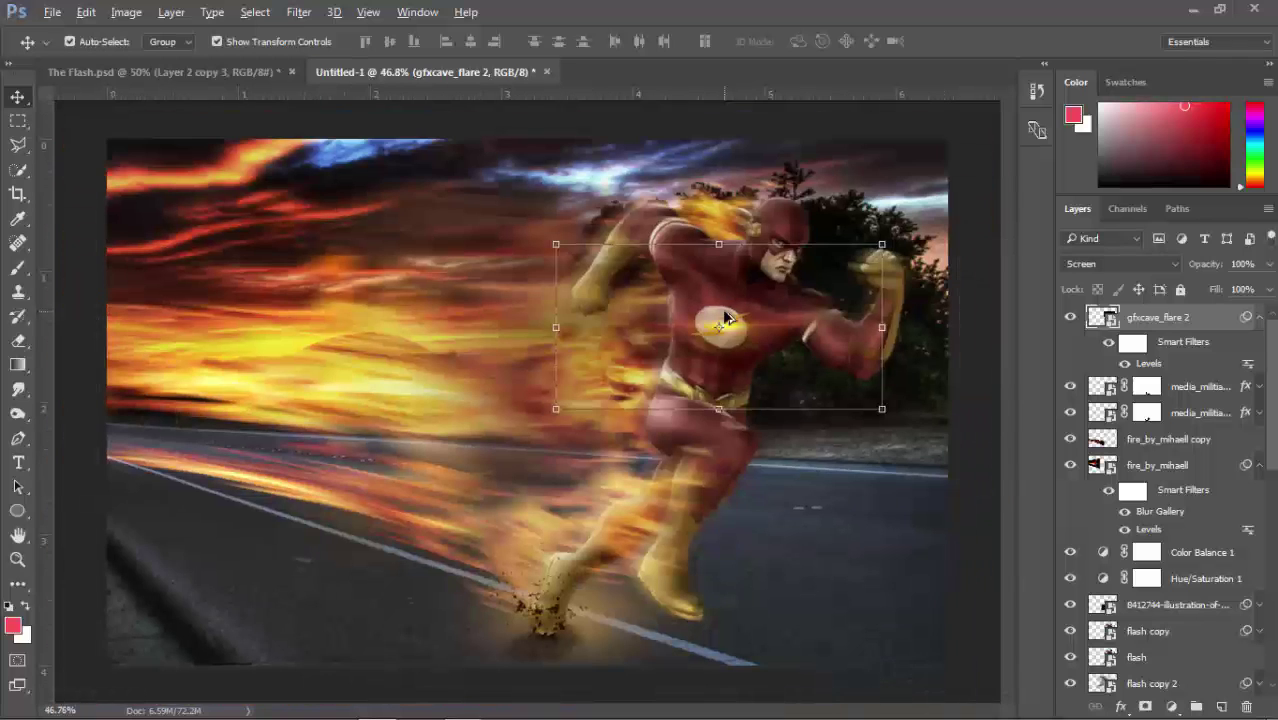
left_click(858, 120)
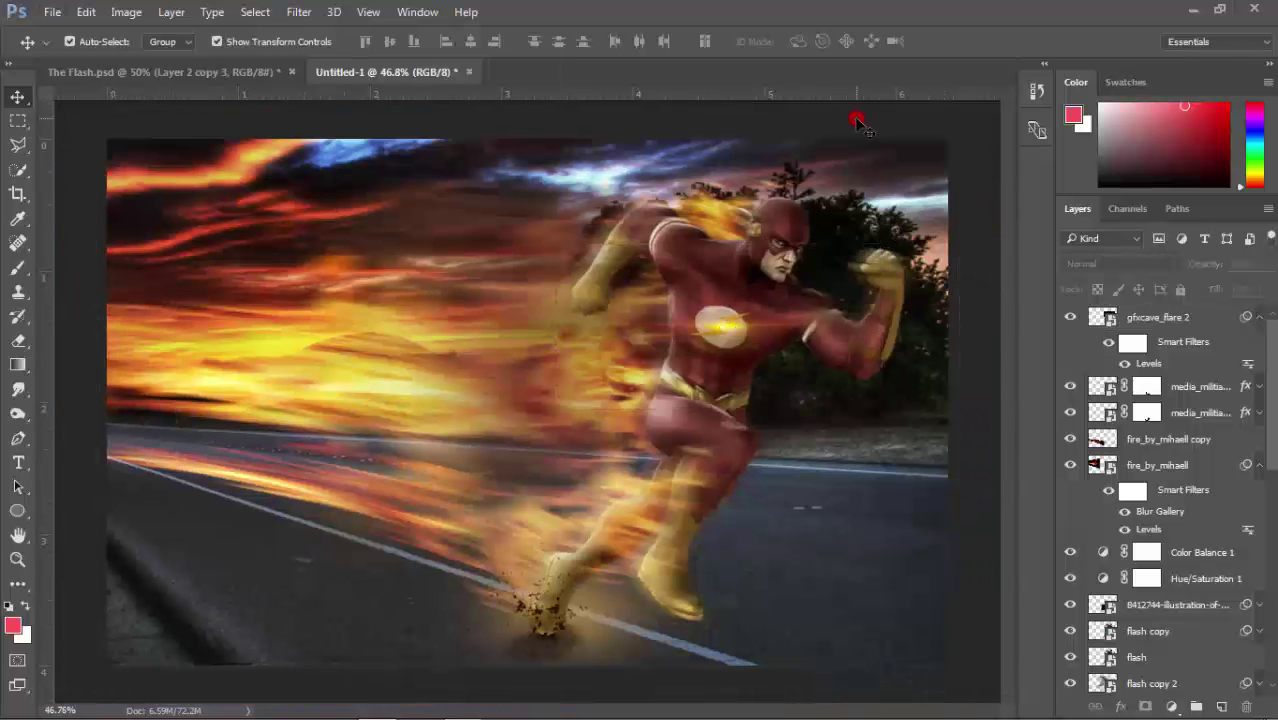
left_click(1207, 317)
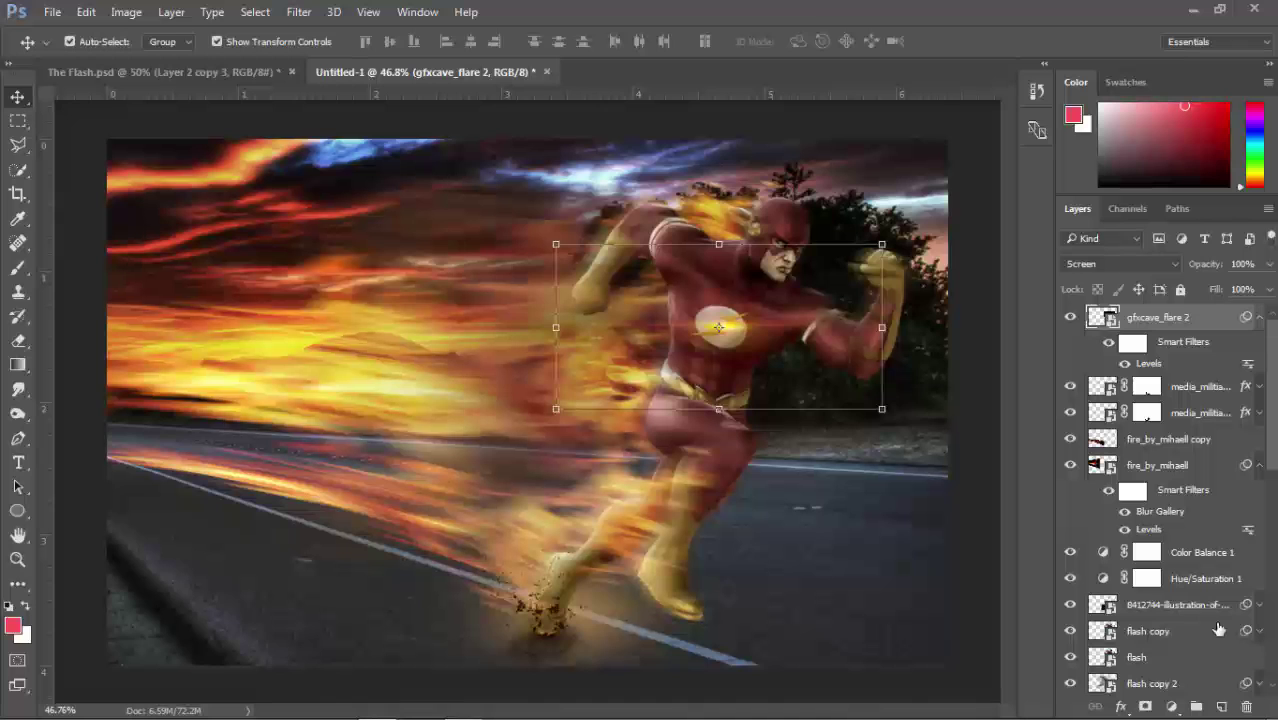
left_click(1221, 707)
scroll(700, 340, "up", 2)
scroll(700, 340, "up", 2)
- Paint pale yellow lightning strokes down the chest using the 742 lightning brush at 113 px
scroll(688, 360, "up", 1)
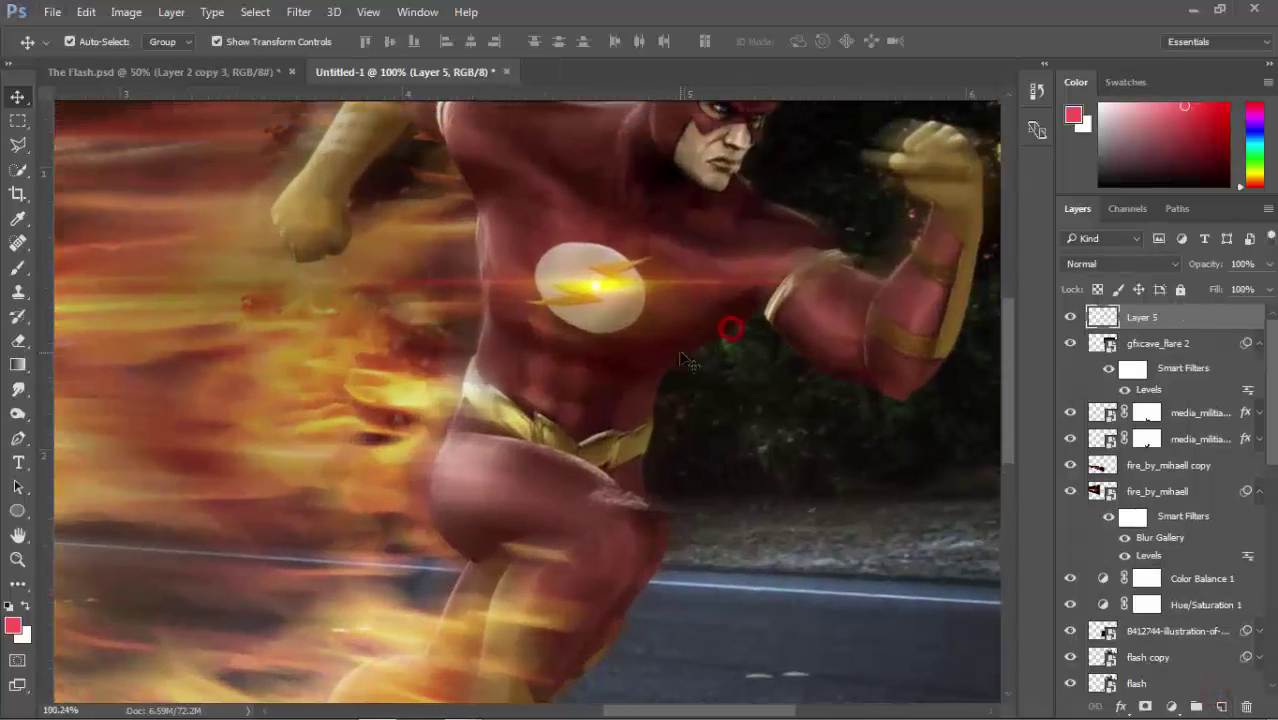
key("b")
right_click(632, 176)
scroll(957, 648, "down", 3)
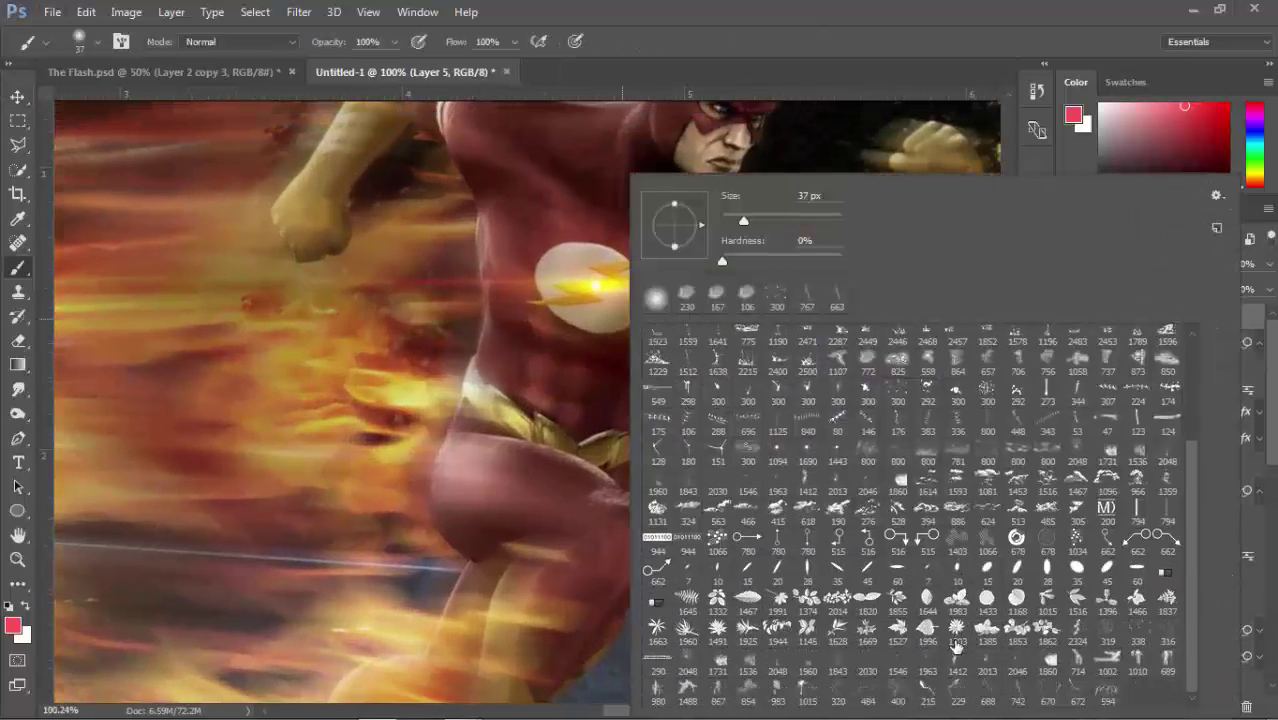
left_click(1017, 690)
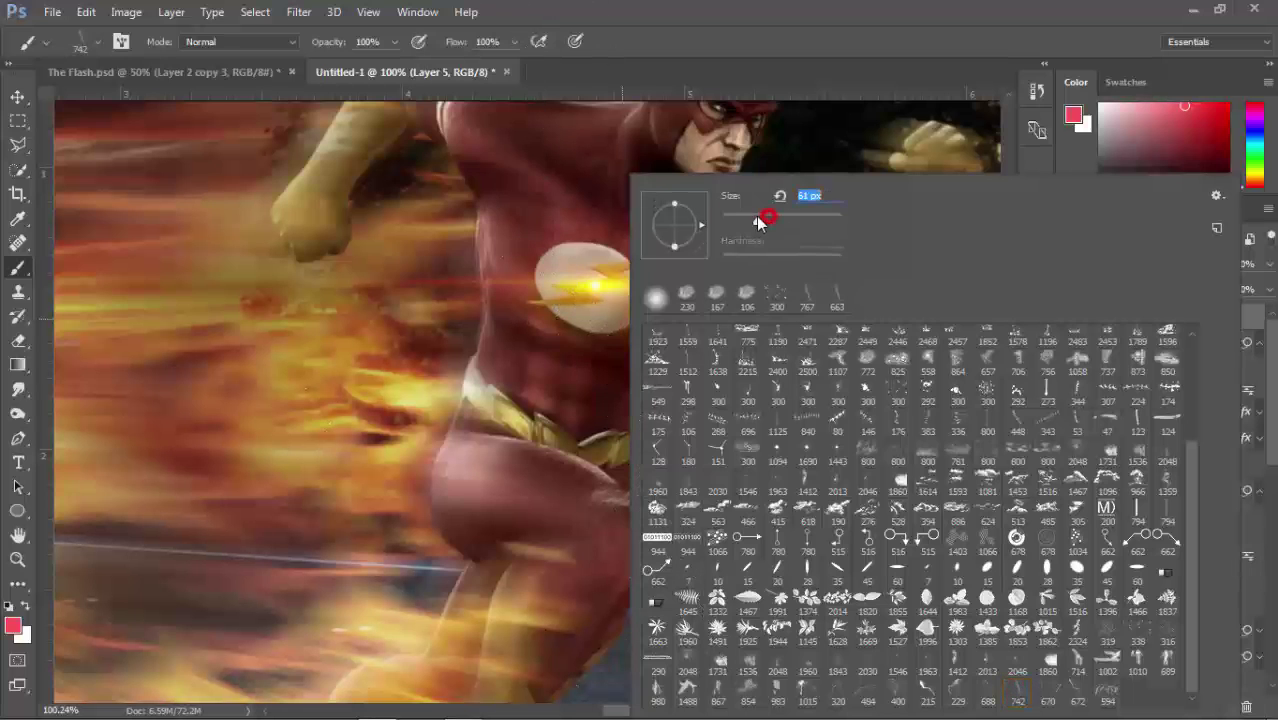
key("Escape")
left_click_drag(627, 283, 624, 290)
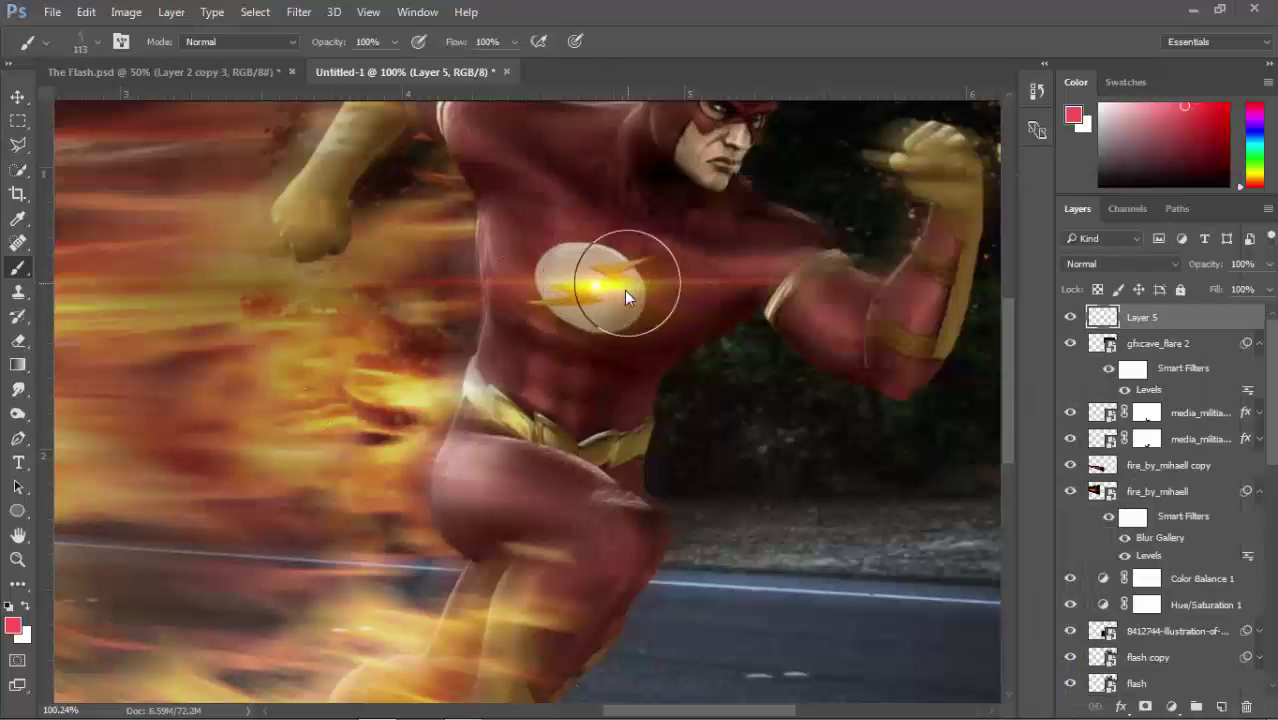
left_click(955, 68)
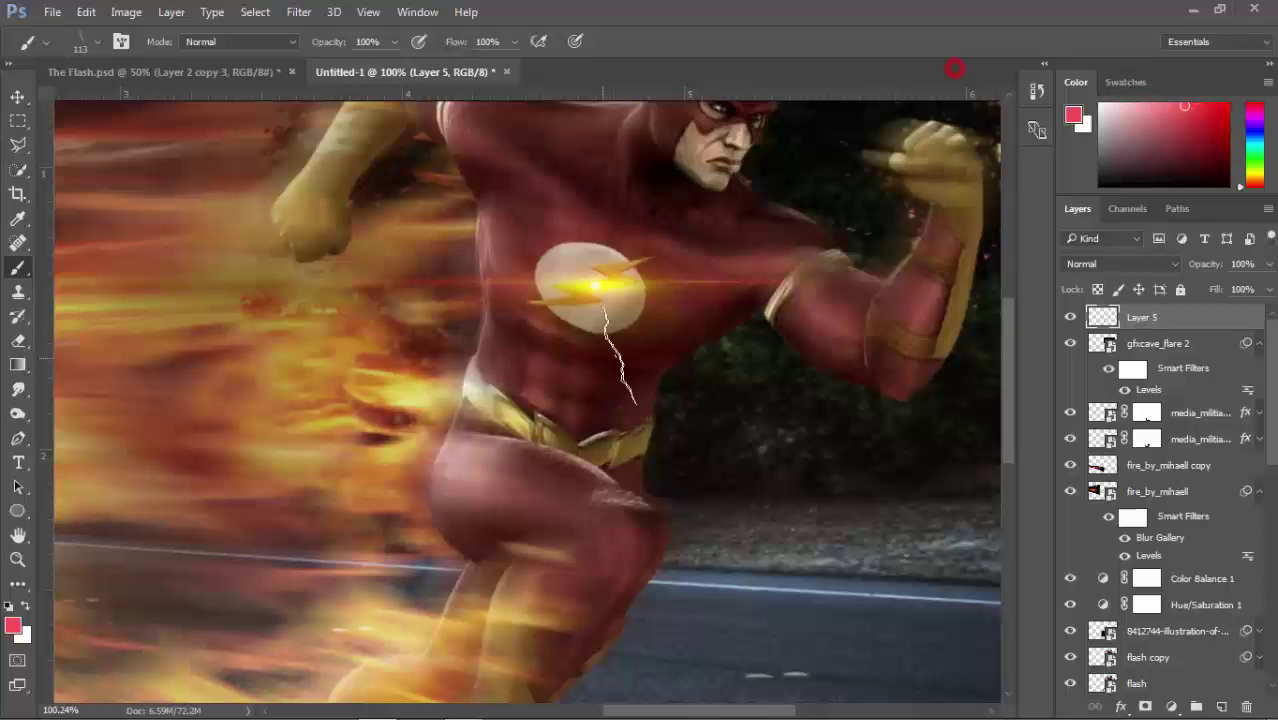
left_click(613, 290, "alt")
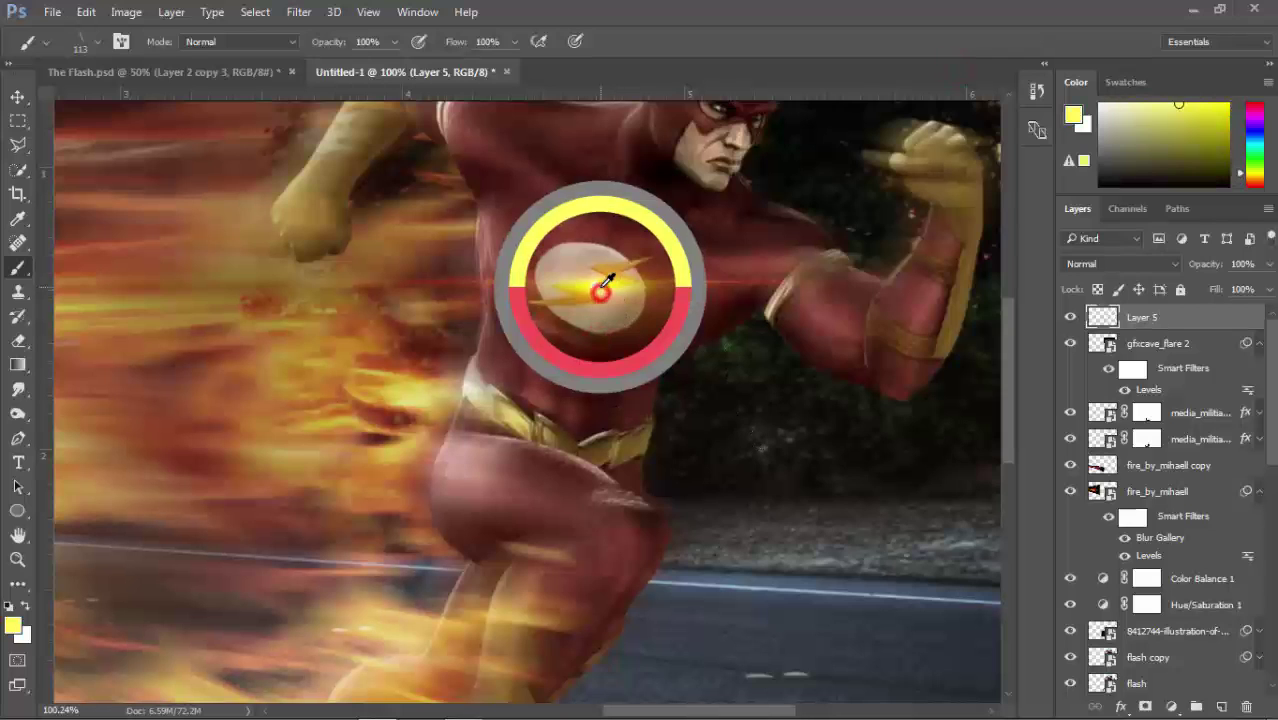
left_click_drag(603, 299, 635, 397)
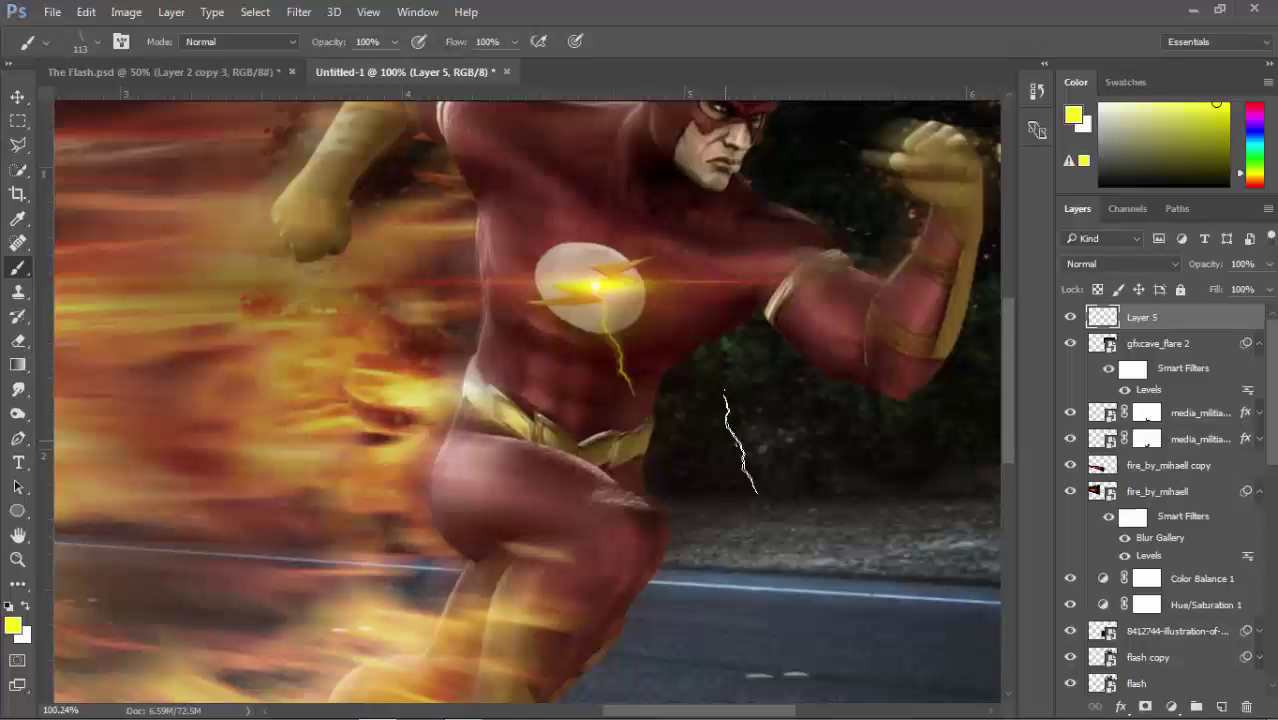
- Choose the 320 lightning brush tip at 72 px and test a stroke on the chest emblem
left_click(120, 42)
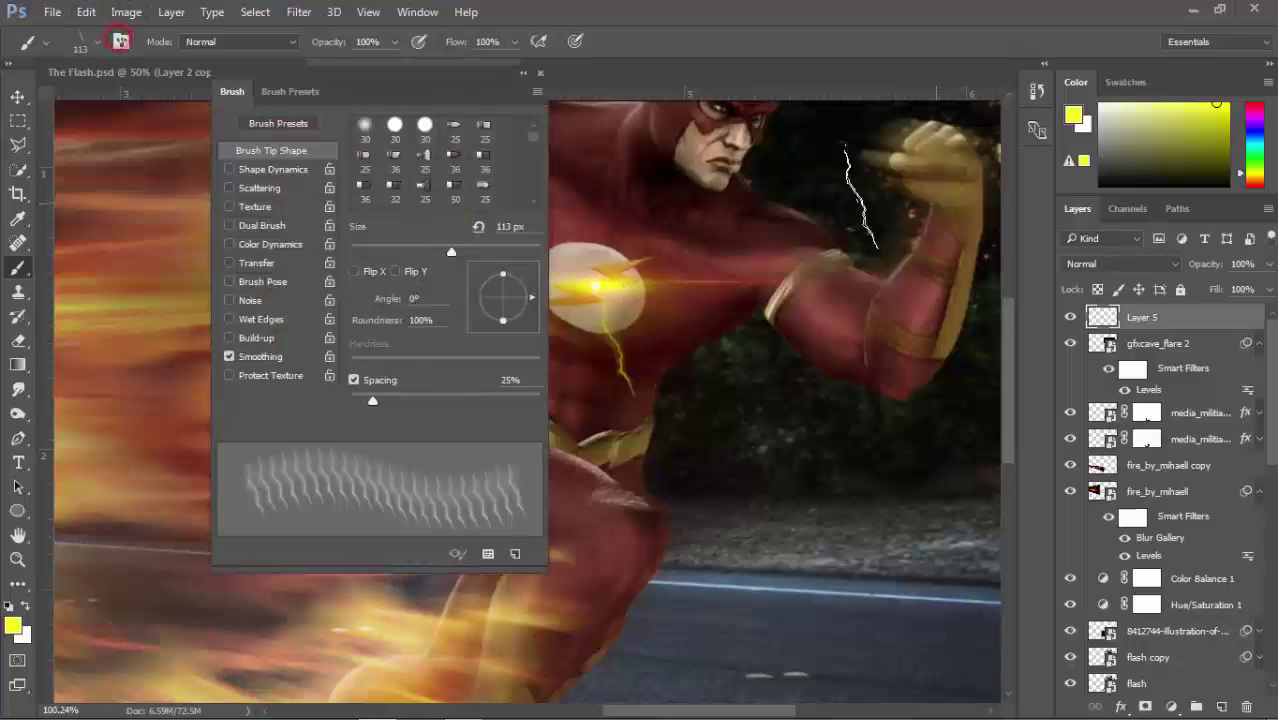
left_click_drag(425, 84, 306, 103)
mouse_move(413, 316)
left_mouse_down()
mouse_move(372, 262)
mouse_move(361, 325)
left_mouse_up()
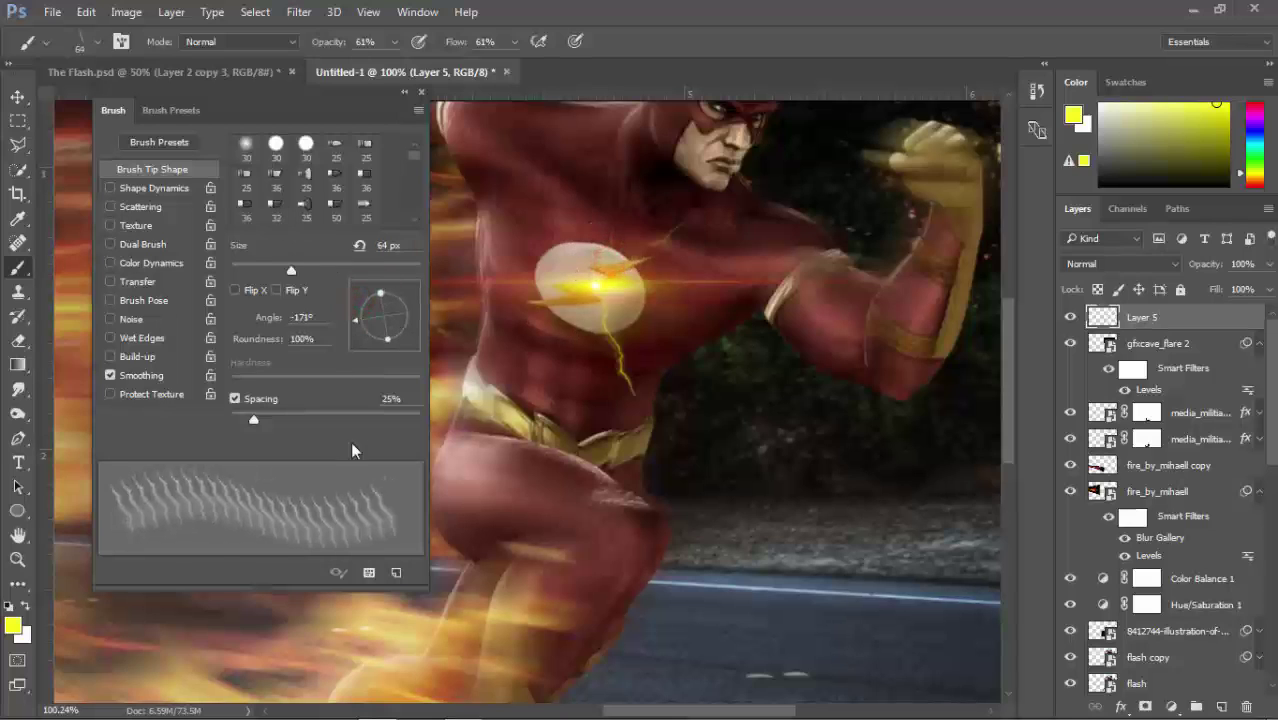
left_click_drag(413, 158, 413, 210)
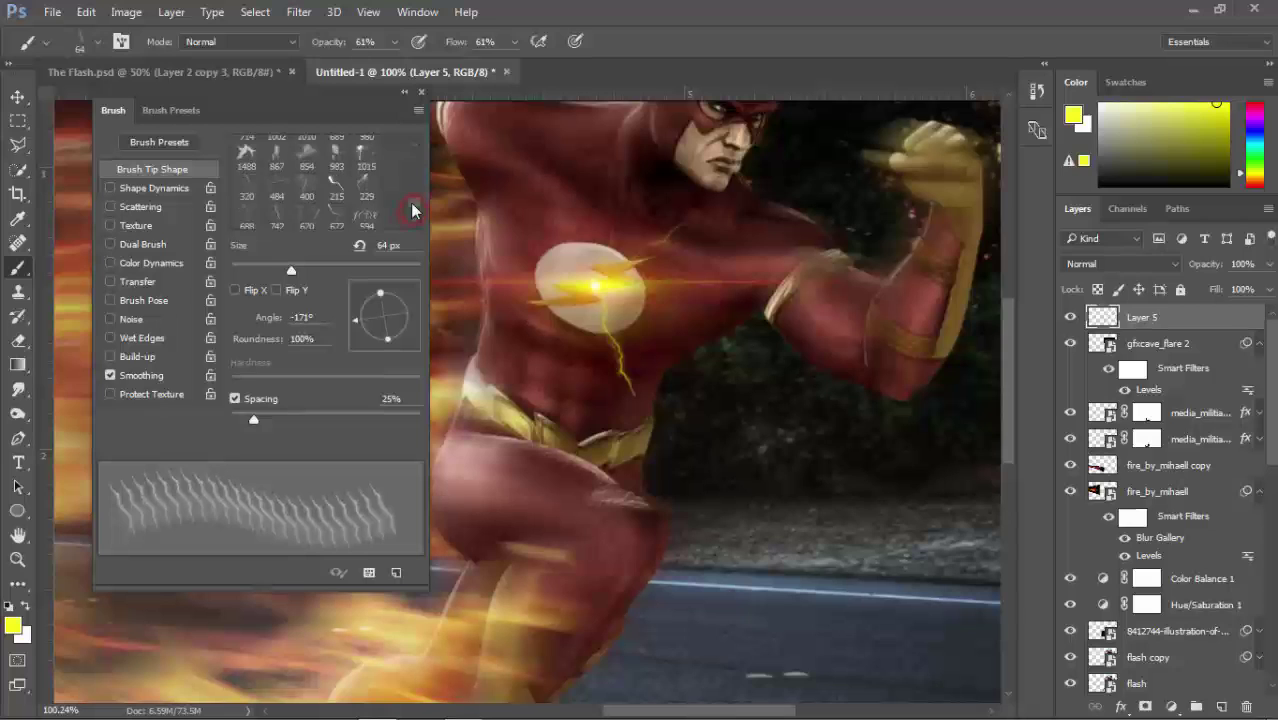
left_click(247, 196)
left_click_drag(408, 312, 358, 308)
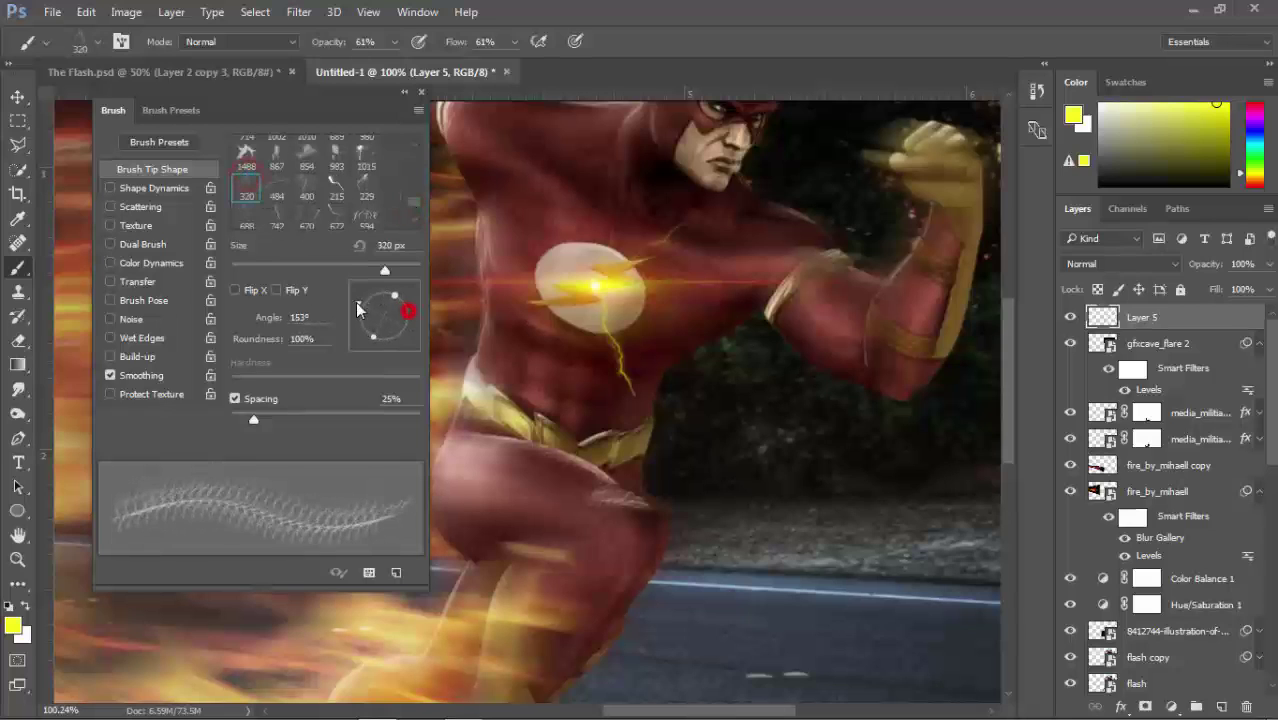
left_click_drag(273, 268, 298, 270)
left_click_drag(545, 278, 592, 262)
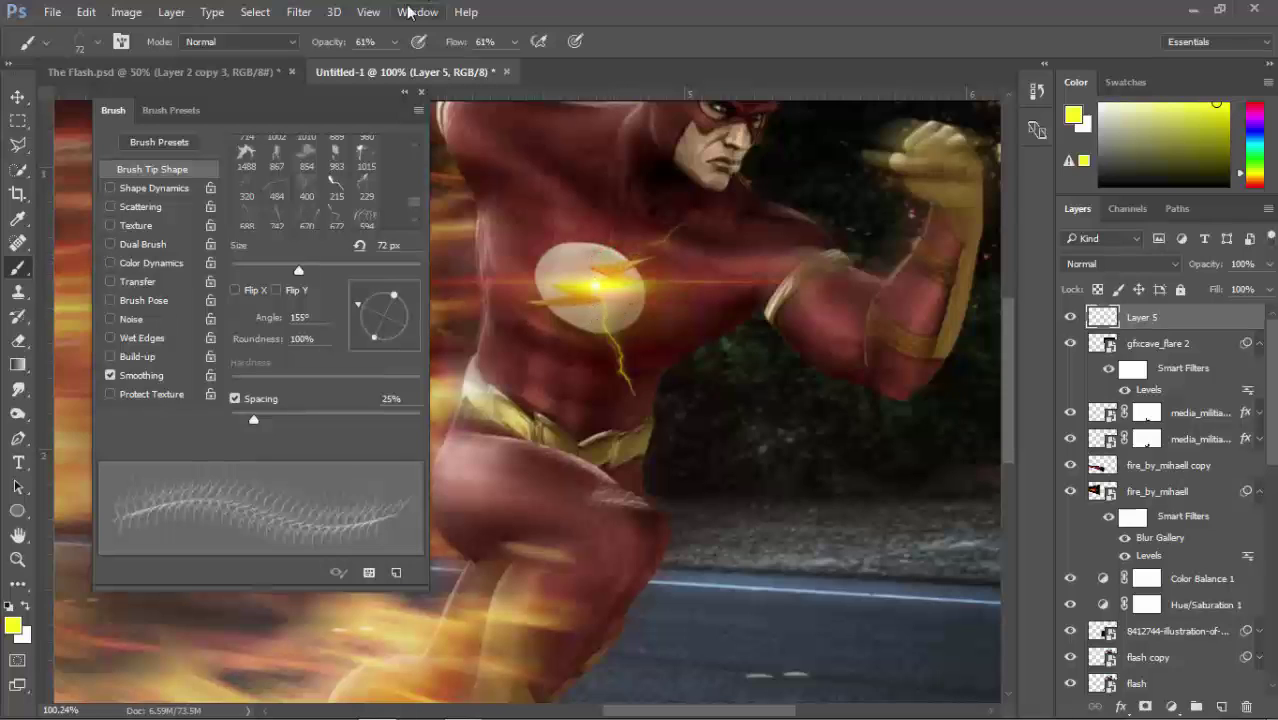
- Enlarge the lightning brush to 140 px and angle its tip to -32°
left_click_drag(394, 297, 370, 338)
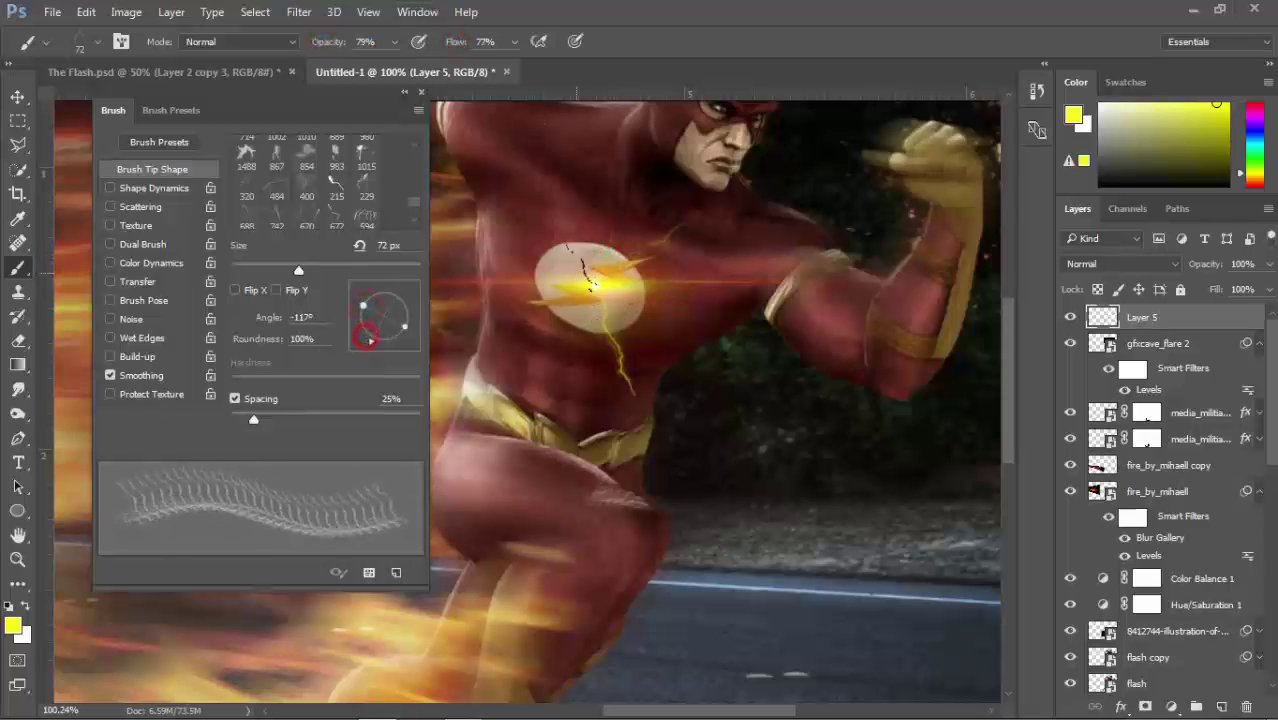
key("bracketright")
key("bracketright")
left_click_drag(317, 270, 344, 270)
left_click_drag(385, 318, 406, 330)
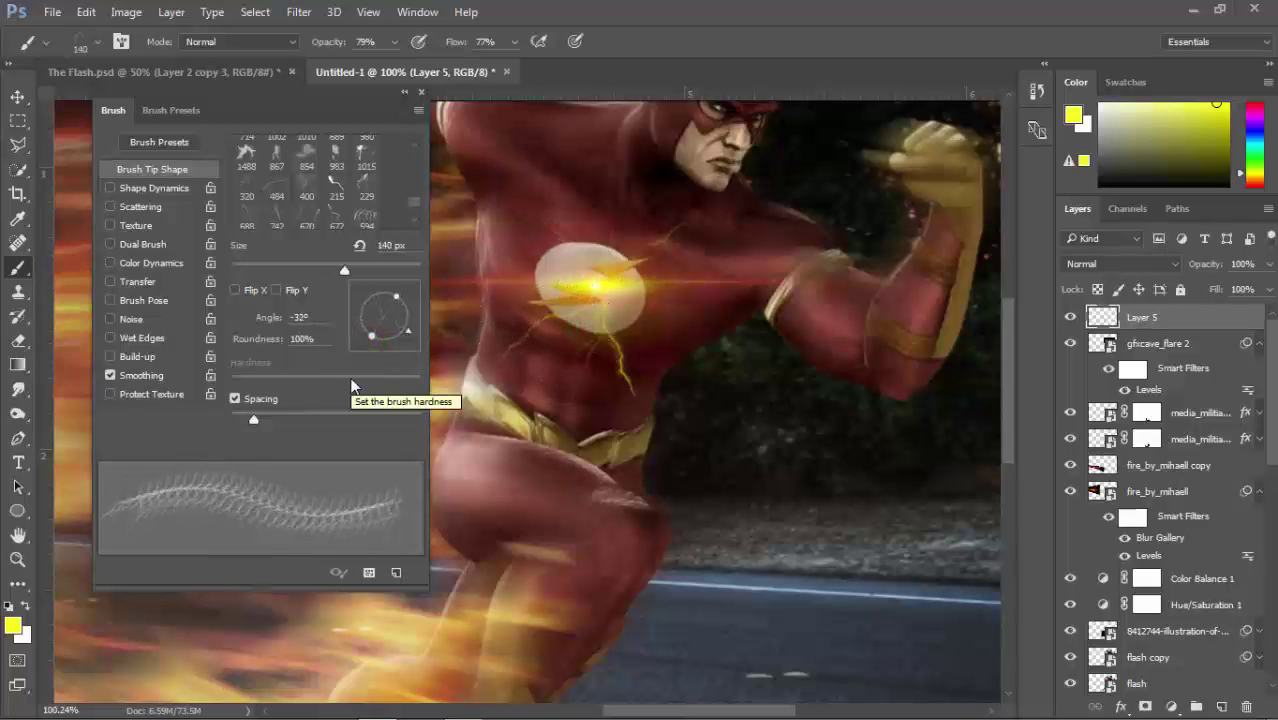
scroll(462, 288, "up", 5)
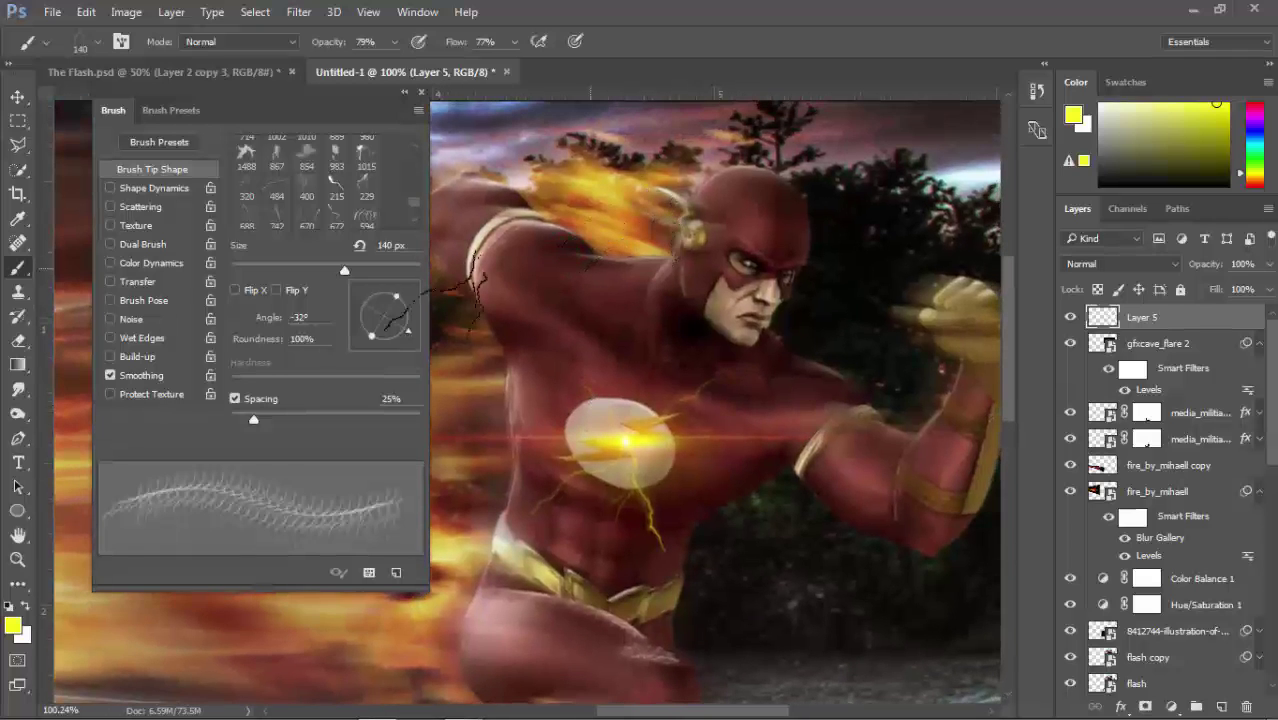
- Stamp yellow lightning bolts above Flash's head with a 55° lightning tip at 100% flow
left_click_drag(406, 338, 358, 299)
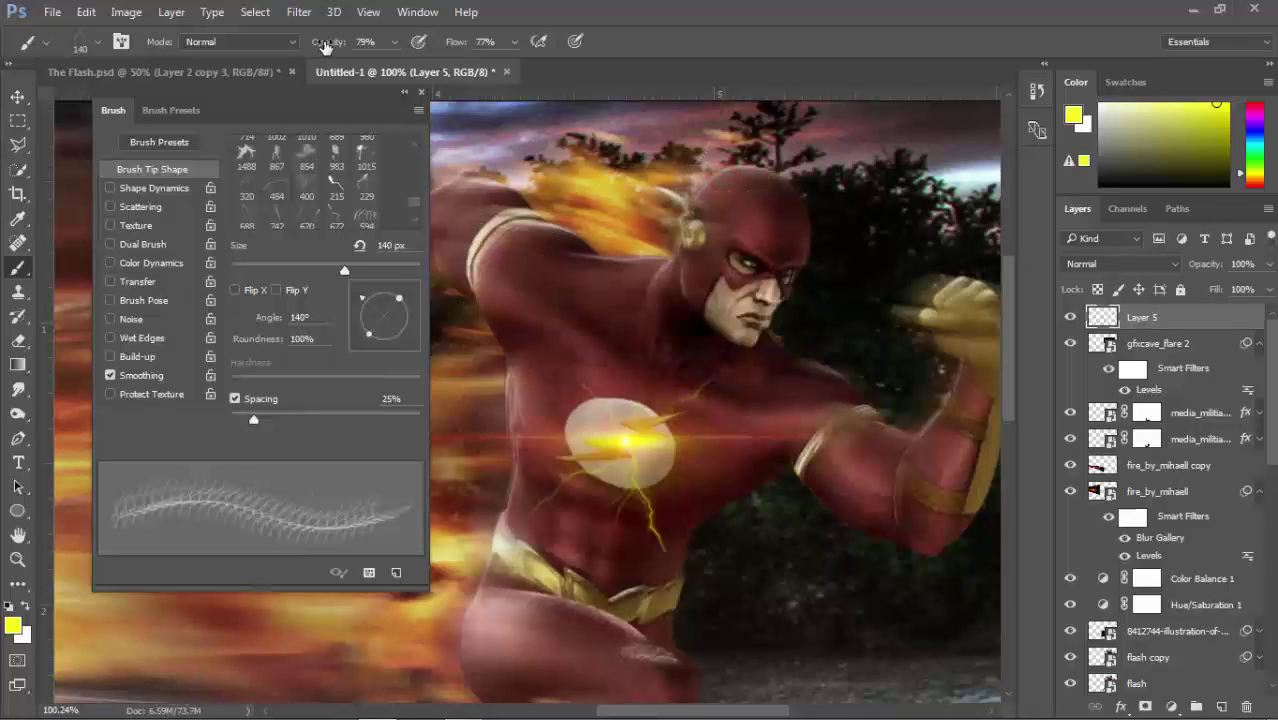
left_click_drag(484, 48, 500, 48)
left_click(723, 176)
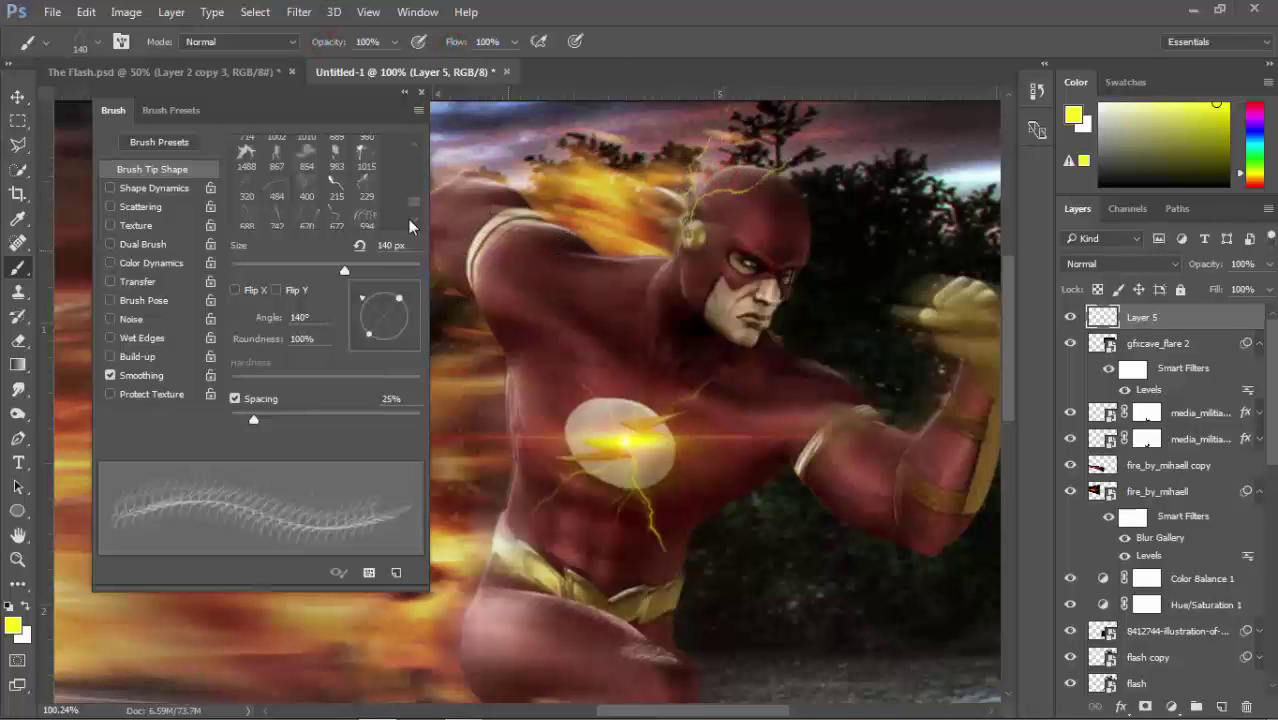
left_click_drag(362, 320, 356, 320)
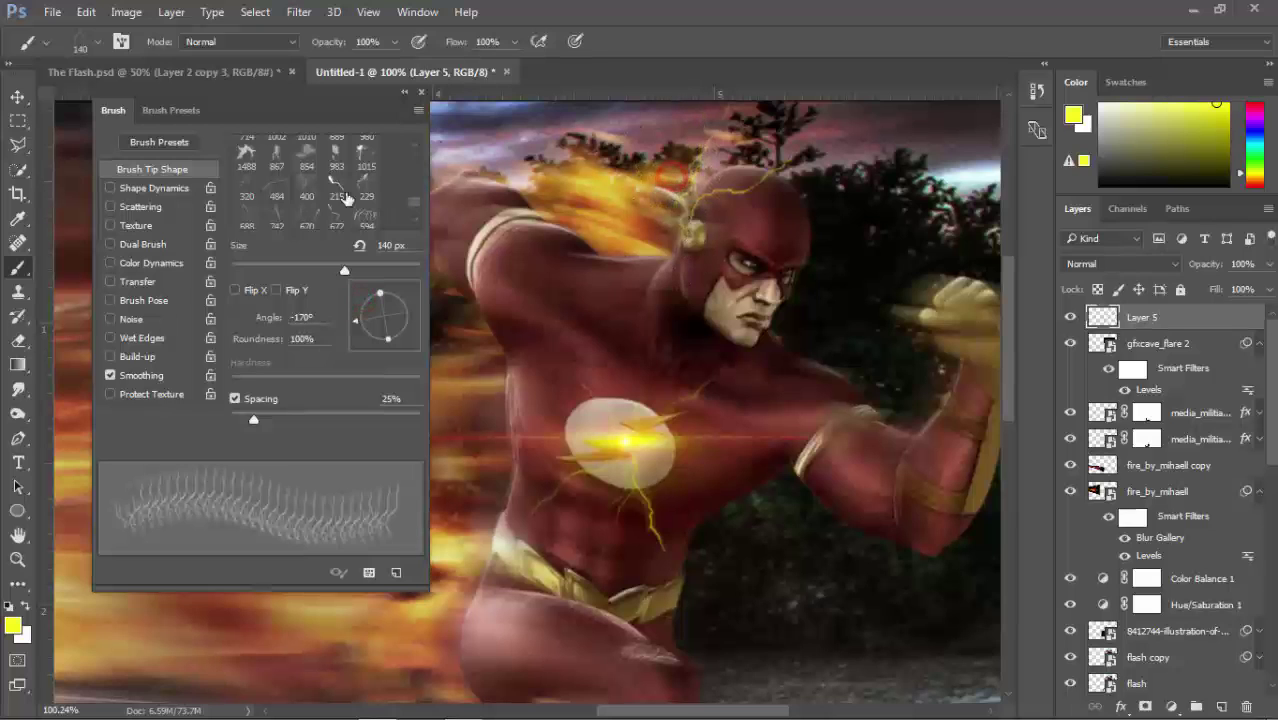
left_click(277, 185)
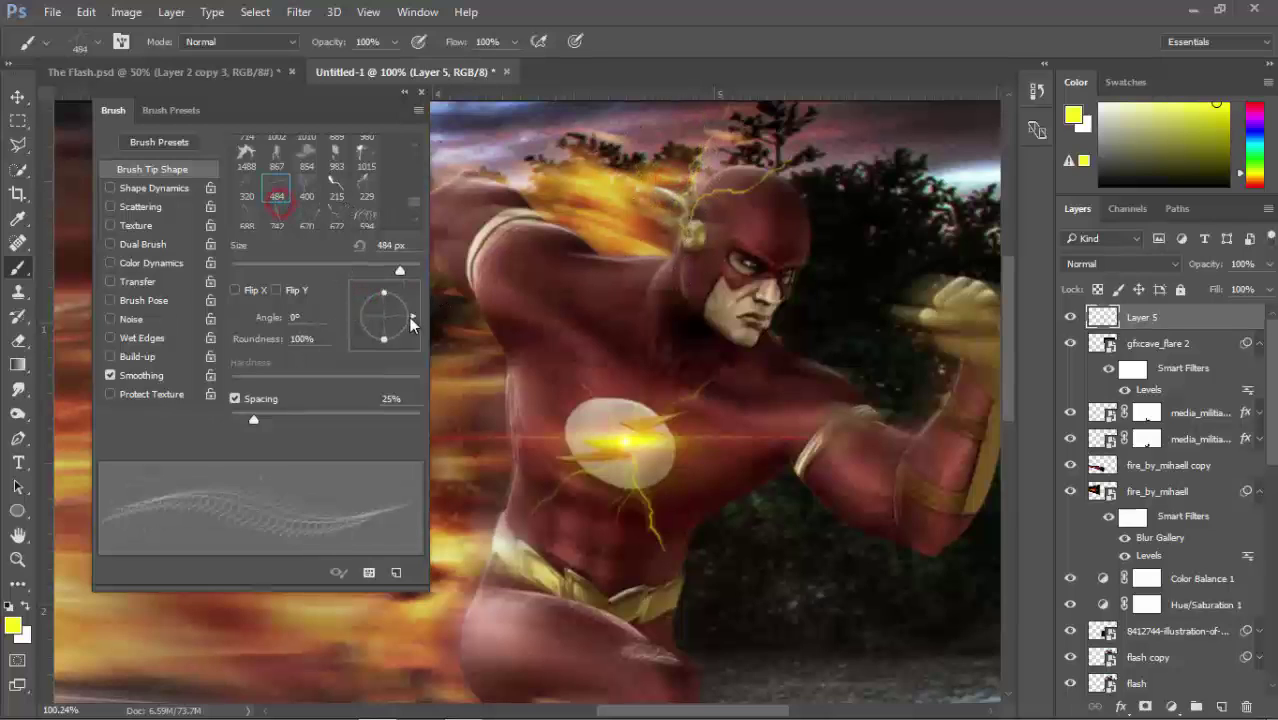
left_click_drag(356, 316, 374, 336)
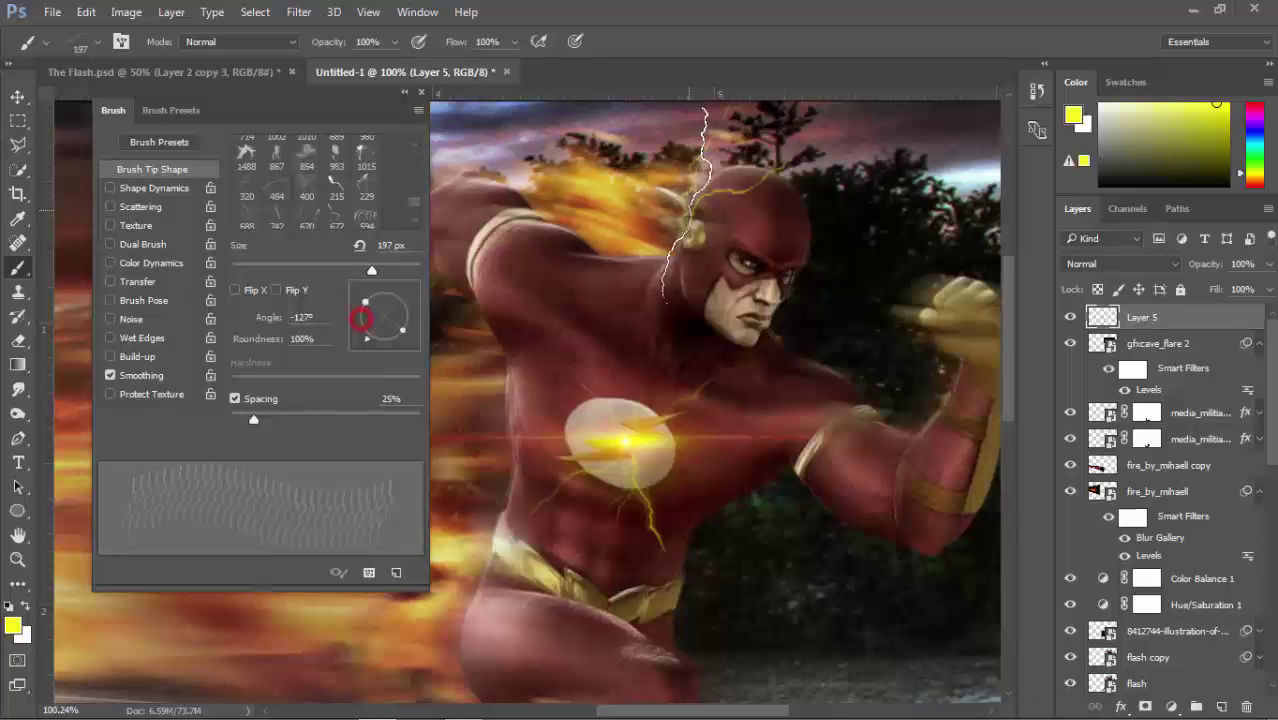
key("bracketleft")
key("bracketleft")
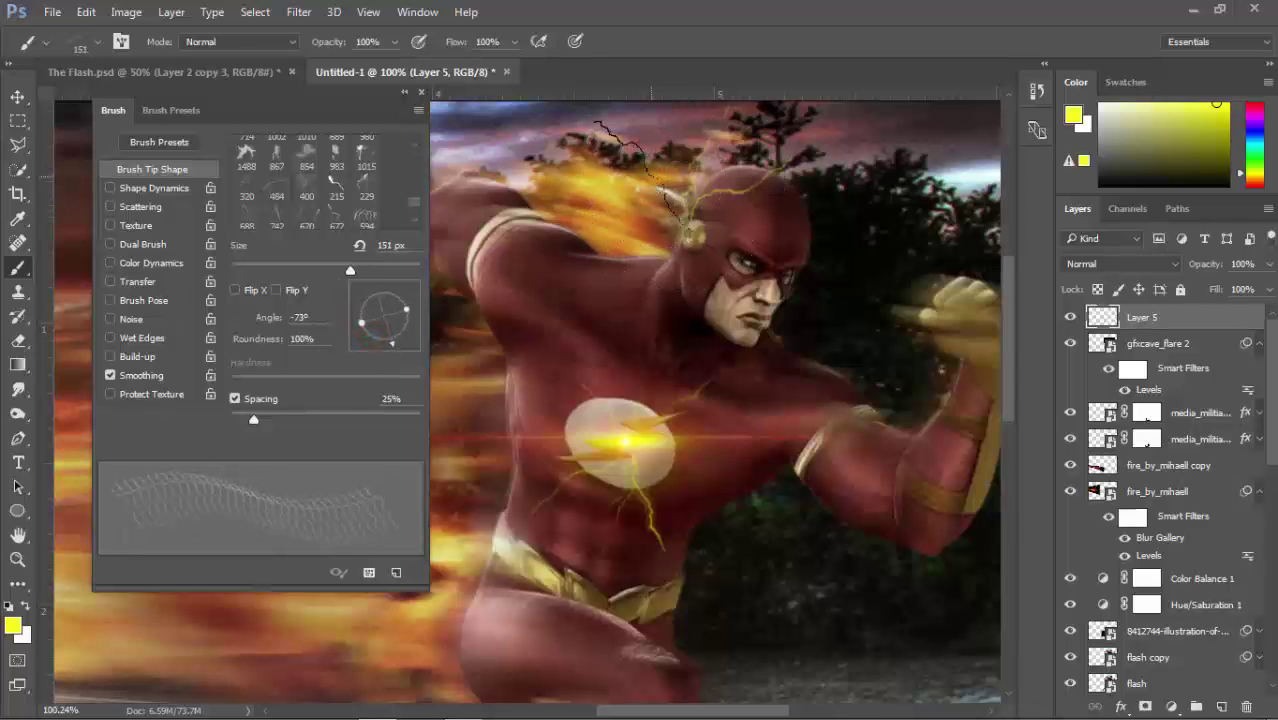
left_click(656, 180)
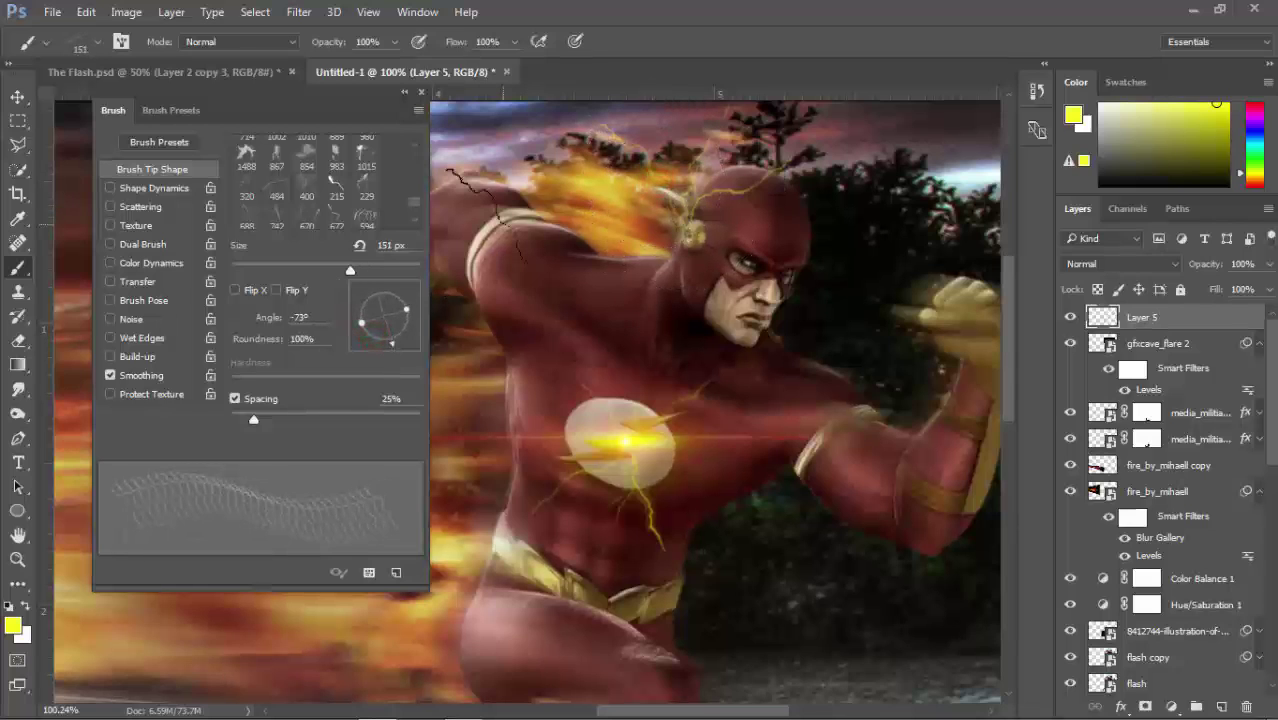
- Stamp a smaller, rotated lightning bolt on Flash's forearm
left_click_drag(831, 360, 661, 312)
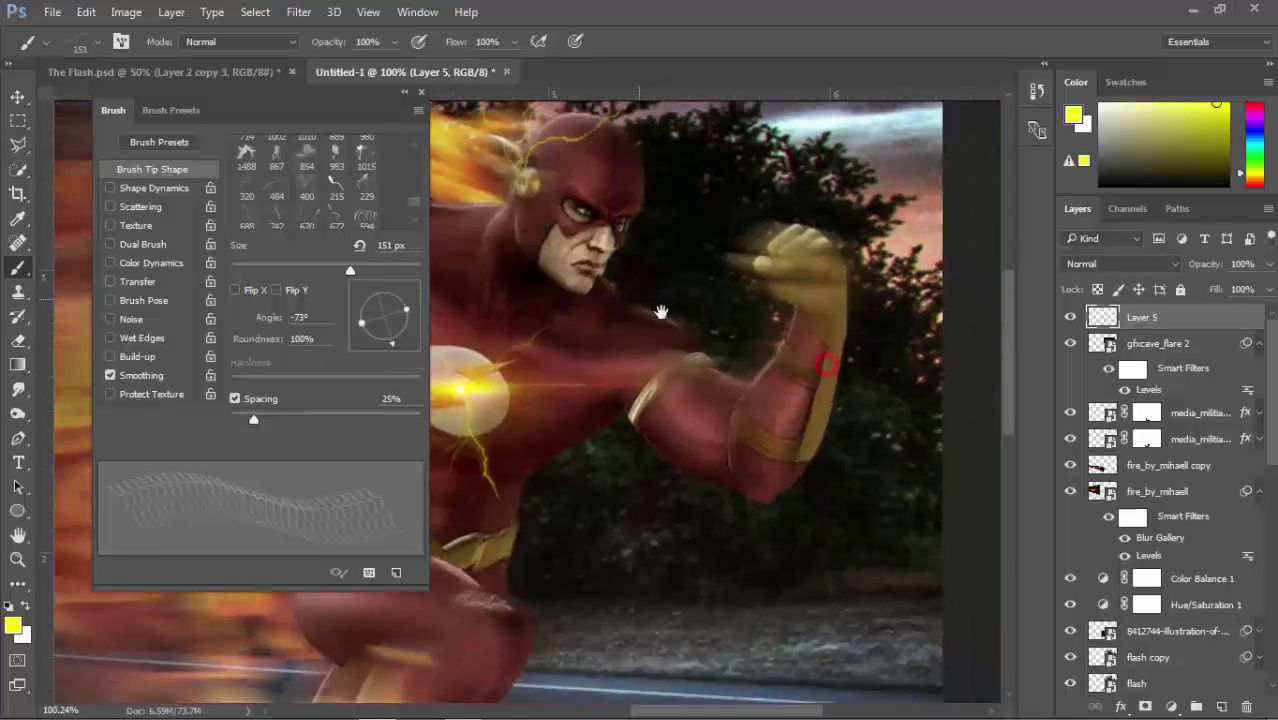
left_click_drag(381, 342, 379, 346)
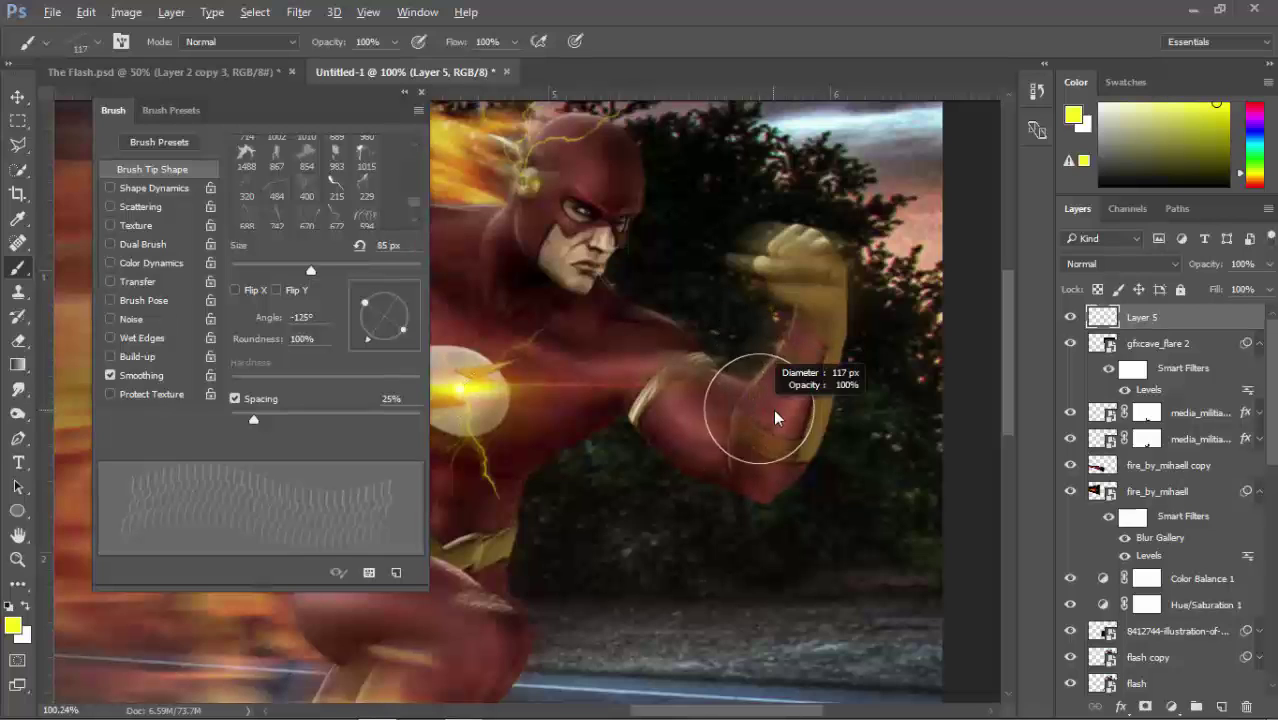
left_click_drag(756, 400, 740, 400)
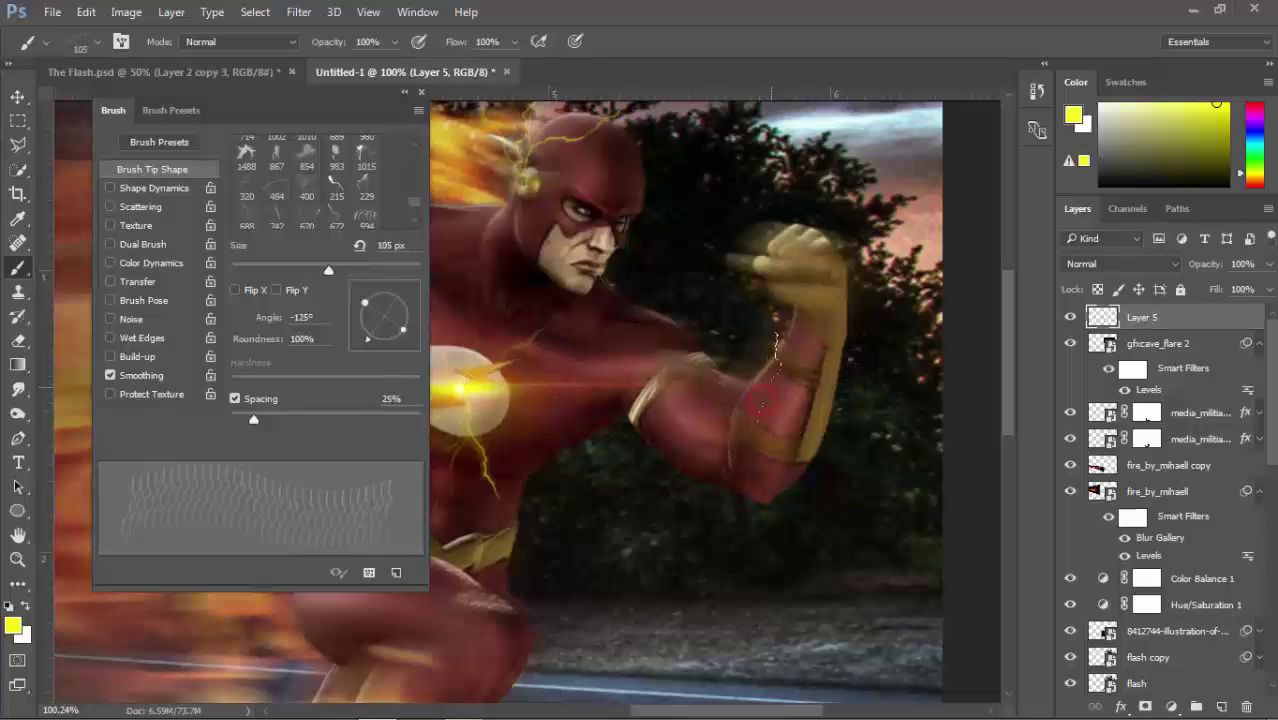
left_click(364, 186)
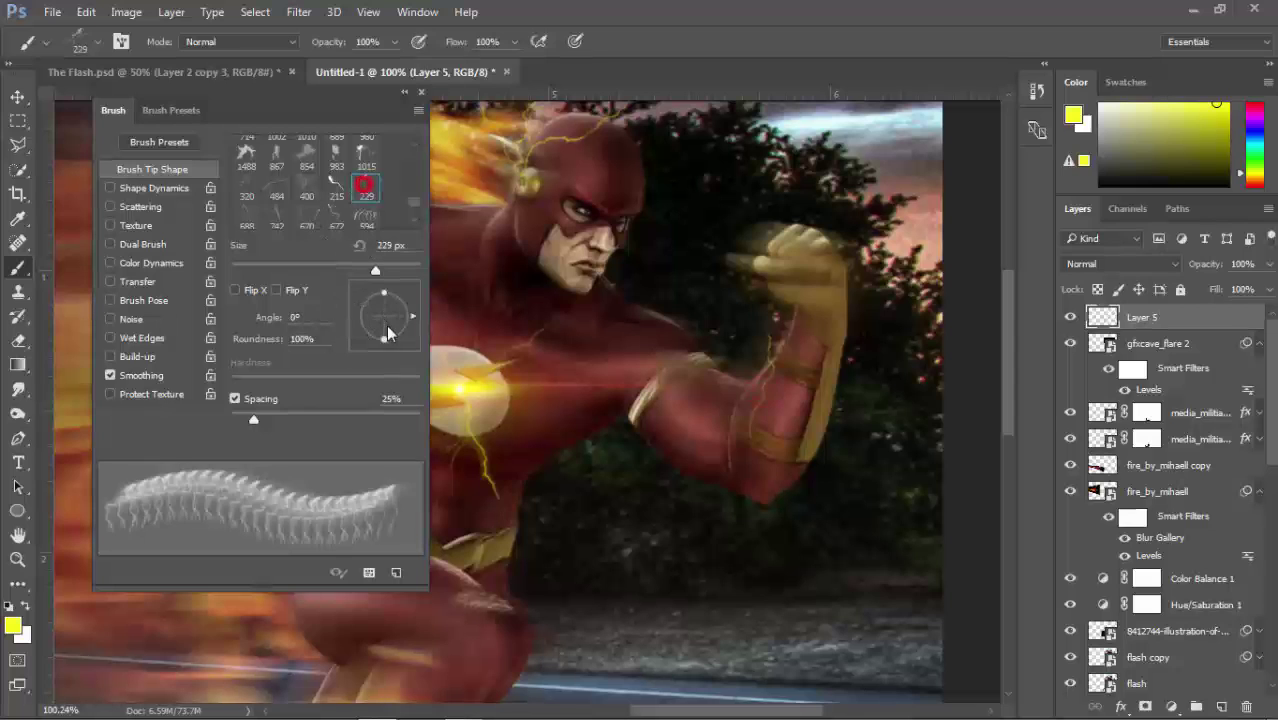
left_click_drag(399, 343, 368, 302)
left_click(778, 420)
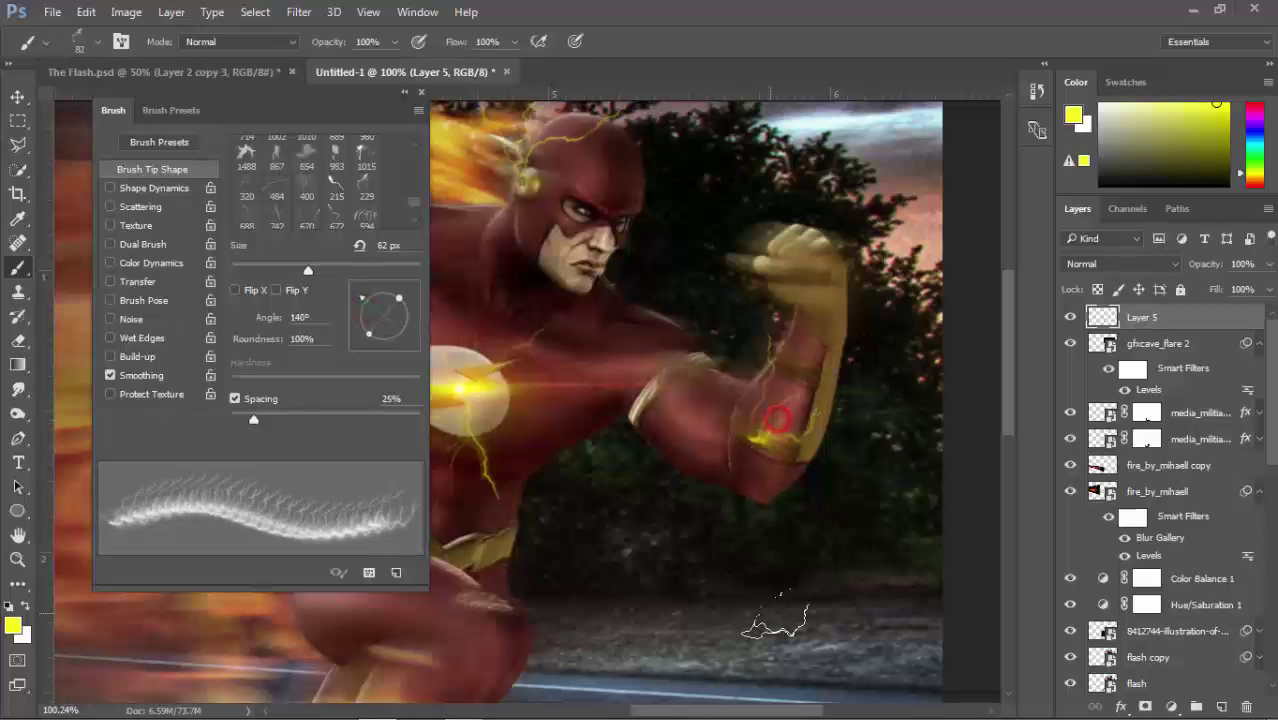
- Replace the second arm bolt with a fainter 71% opacity lightning stamp
mouse_move(371, 303)
left_mouse_down()
mouse_move(408, 300)
mouse_move(413, 313)
left_mouse_up()
left_click(747, 472)
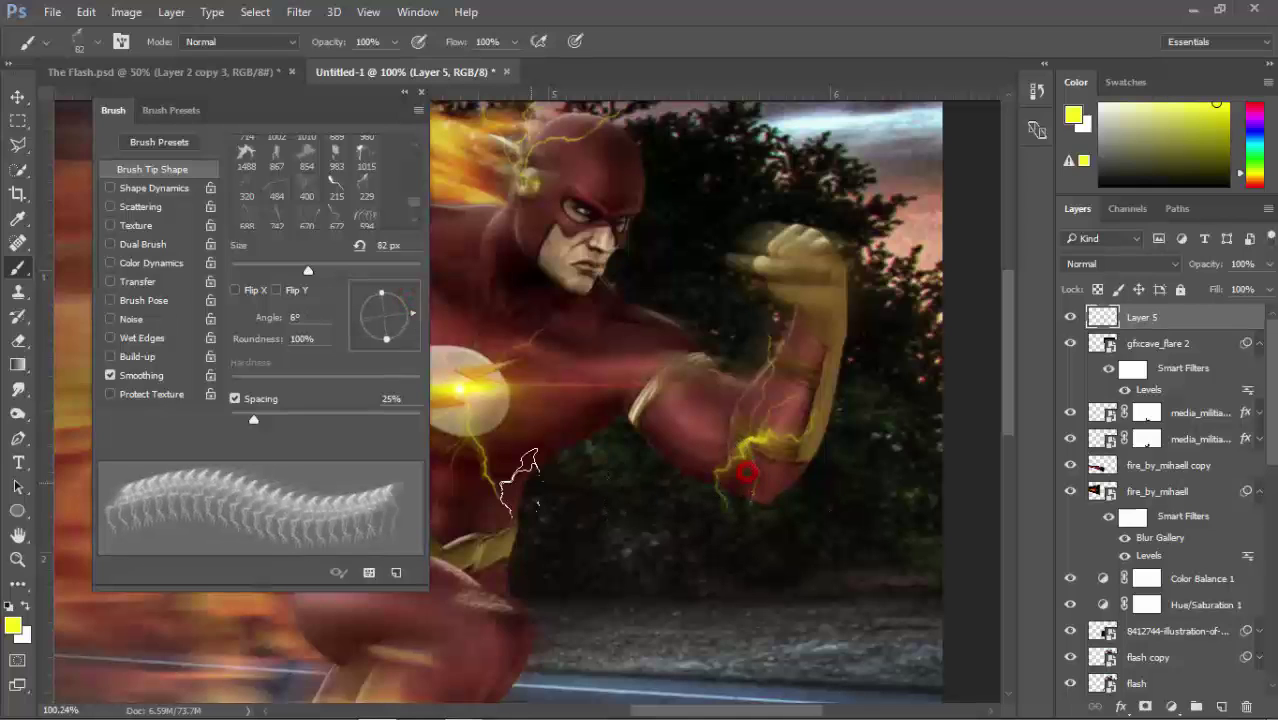
key("ctrl+z")
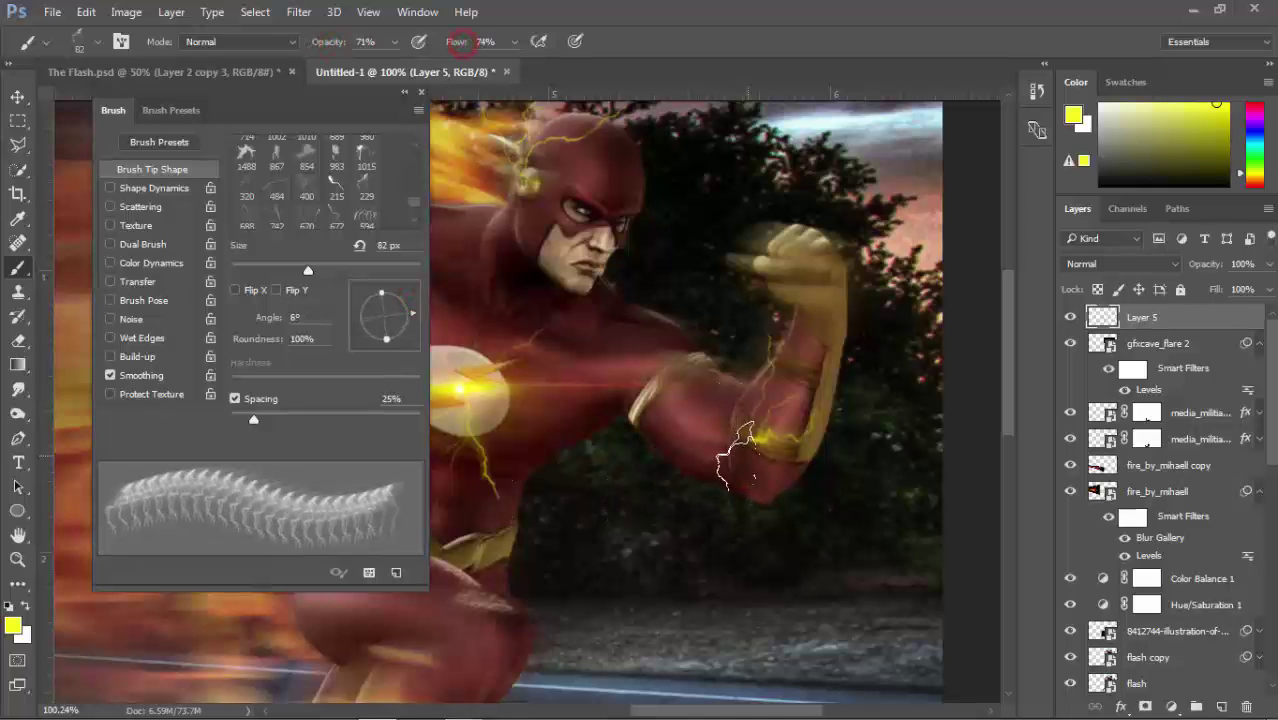
left_click(747, 469)
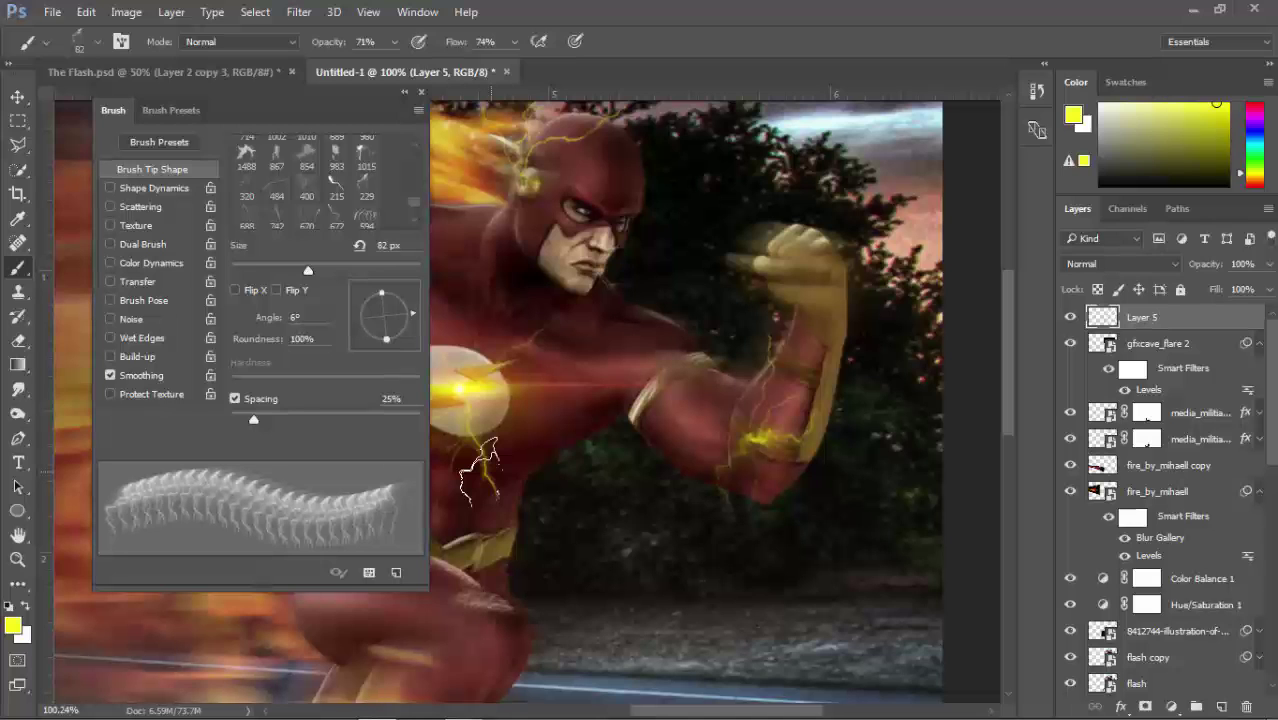
left_click_drag(525, 390, 745, 375)
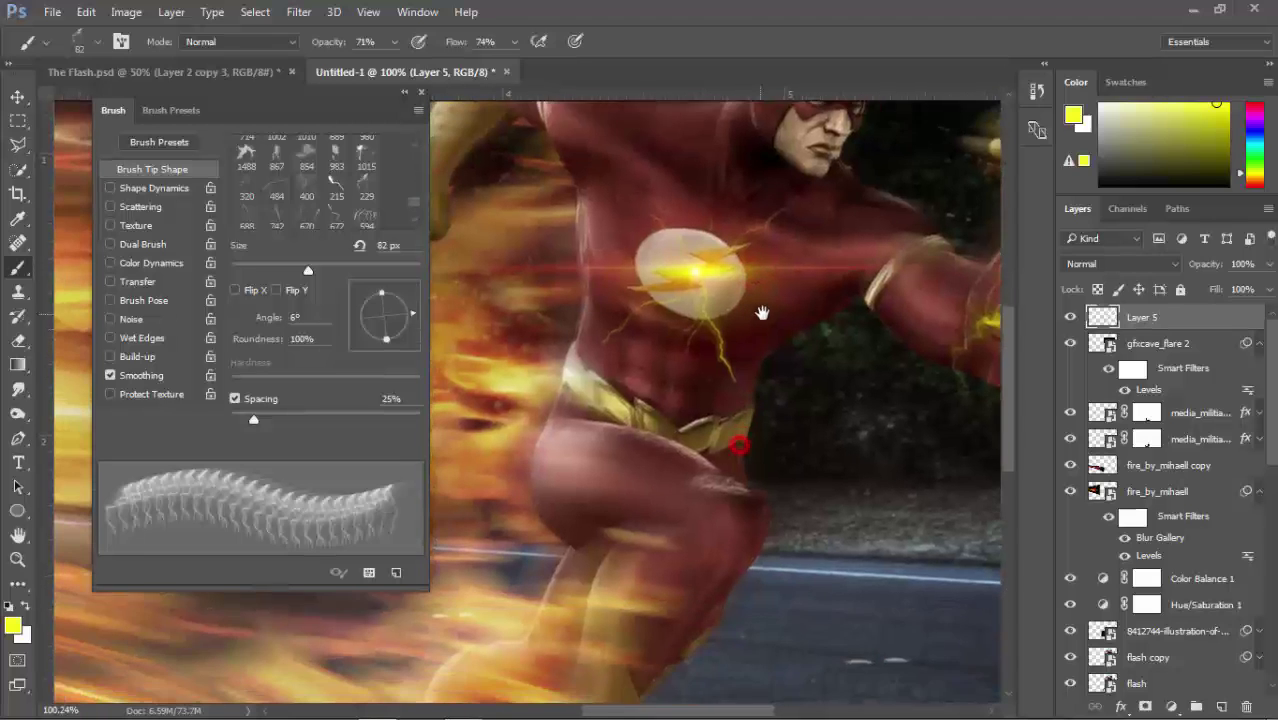
- Stamp faint lightning over the thigh with the 320 lightning tip
left_click_drag(733, 424, 763, 277)
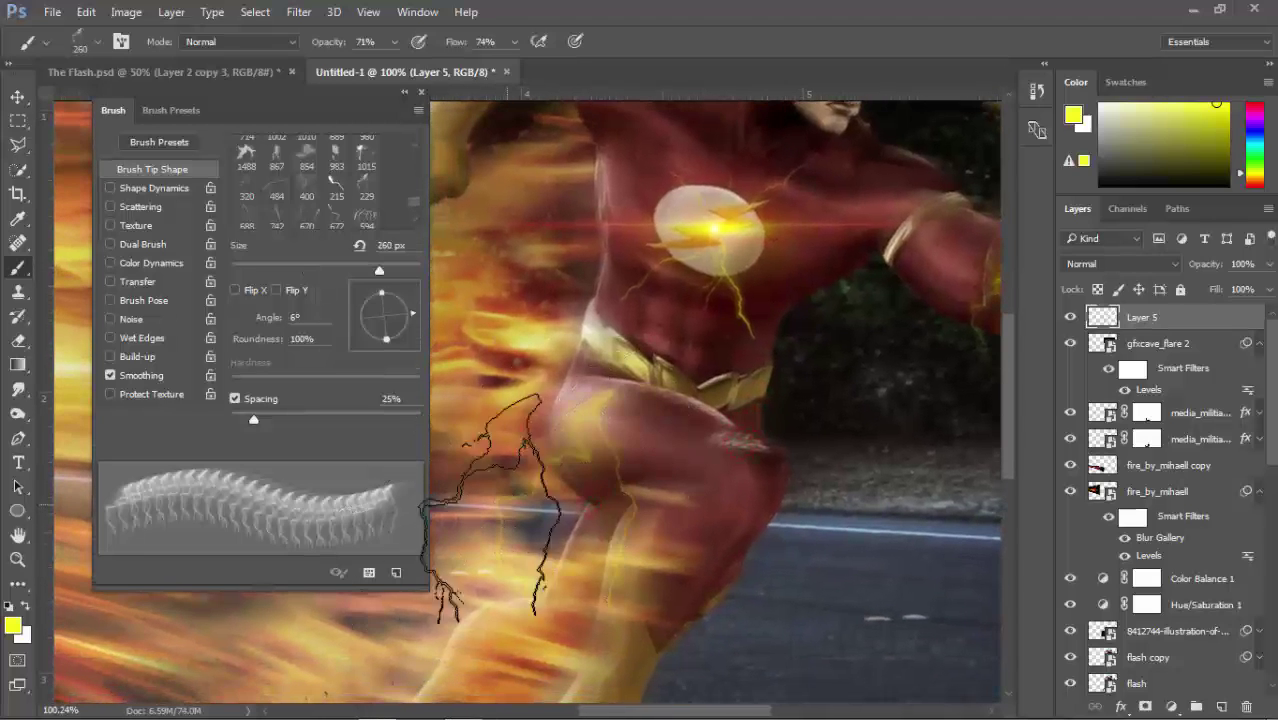
left_click(603, 468)
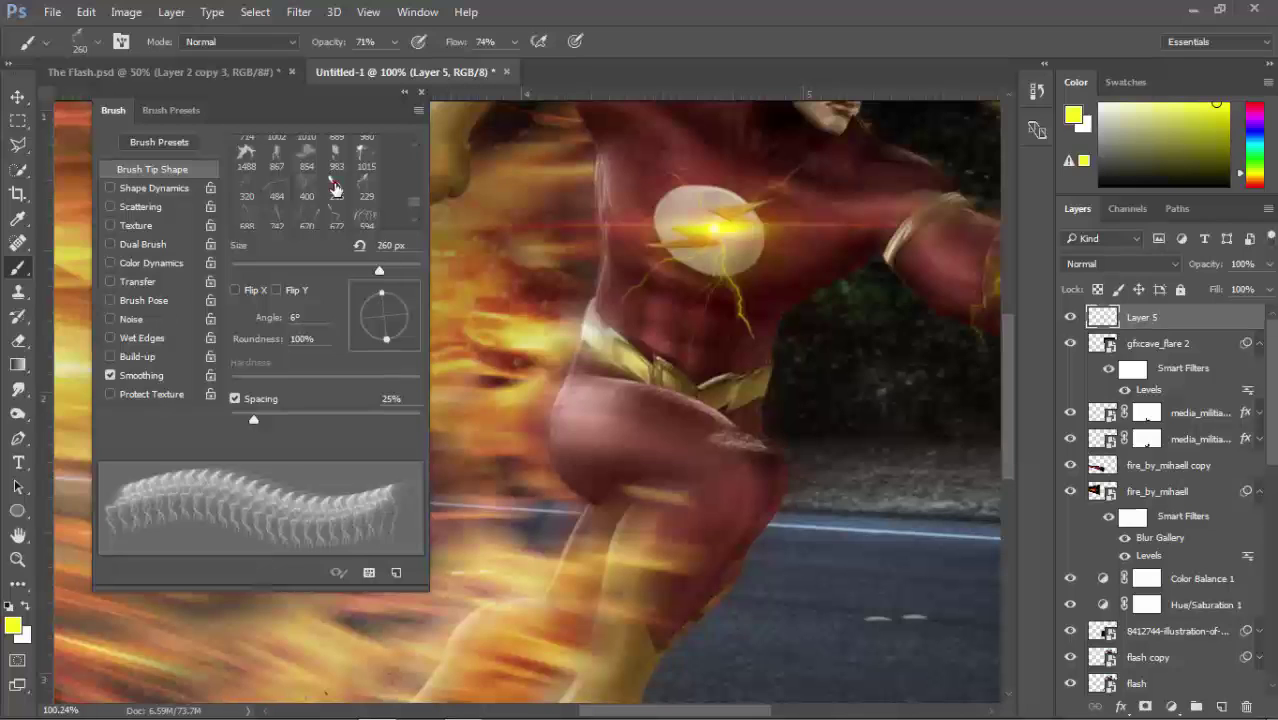
left_click(247, 186)
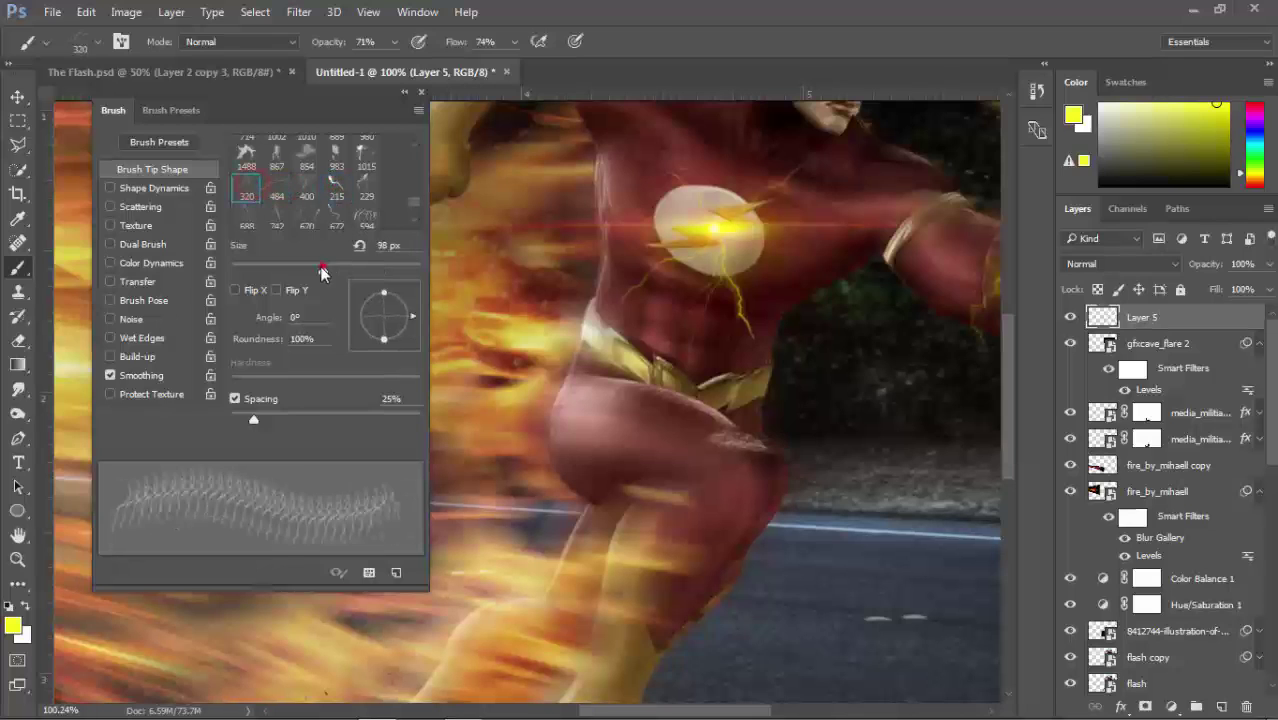
left_click(610, 440)
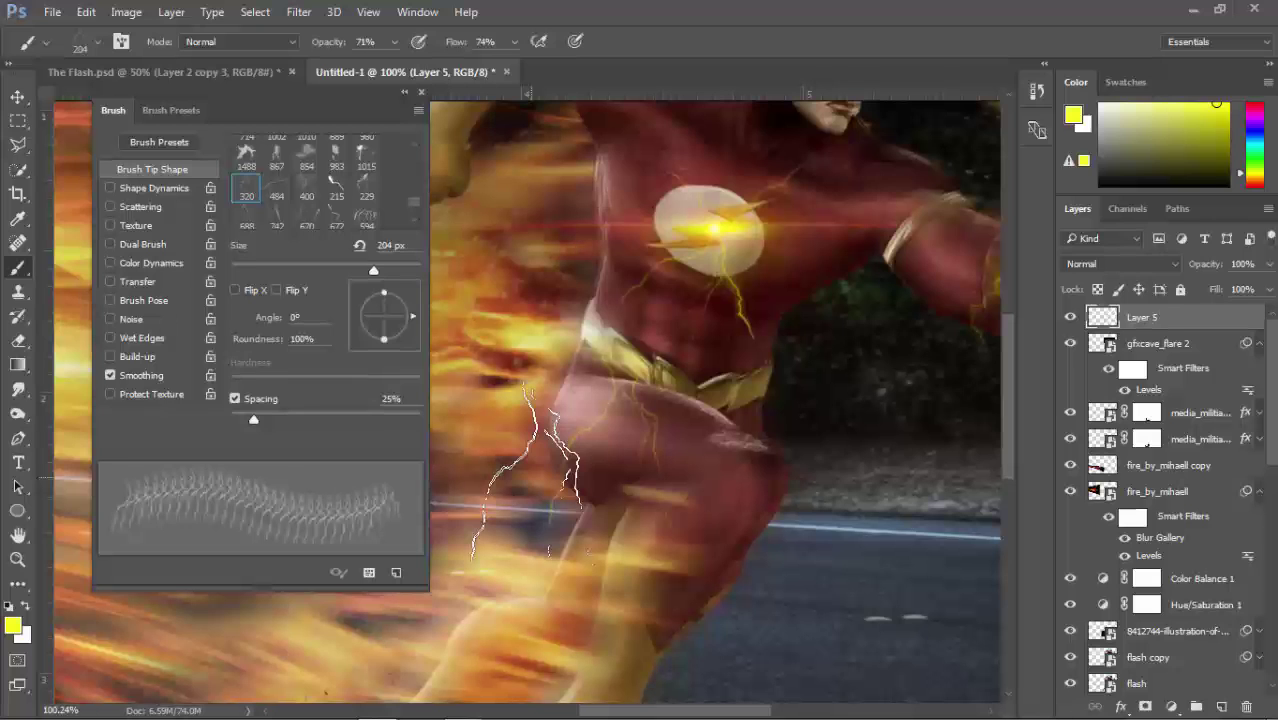
- Zoom out to 51.9% and stamp a -72°, 402 px bolt streaking back from the chest
scroll(560, 465, "down", 3)
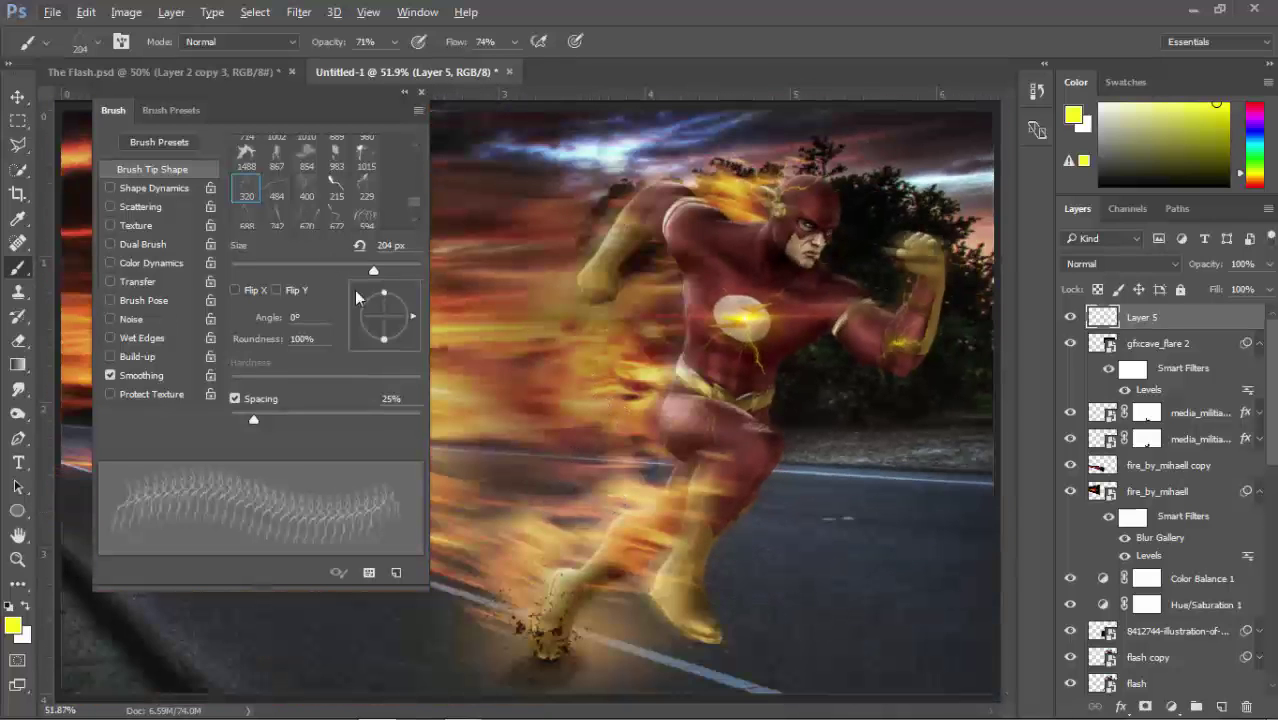
left_click_drag(402, 308, 392, 344)
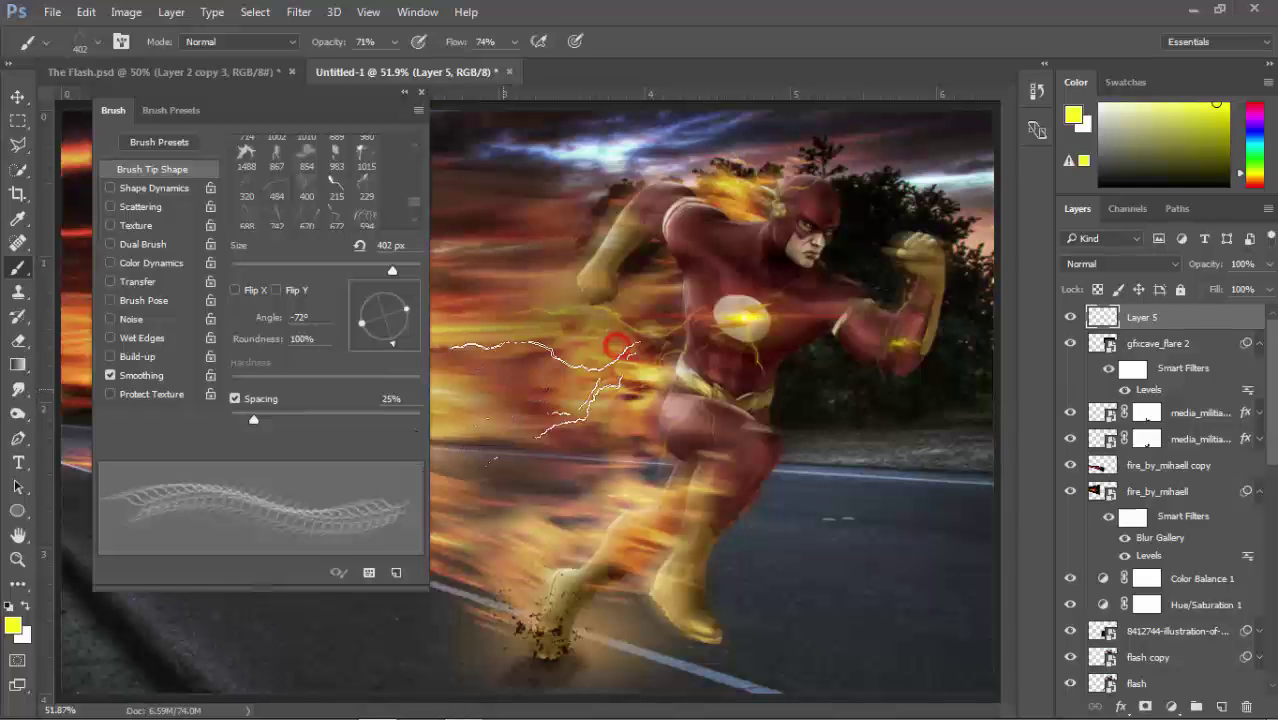
left_click(595, 350)
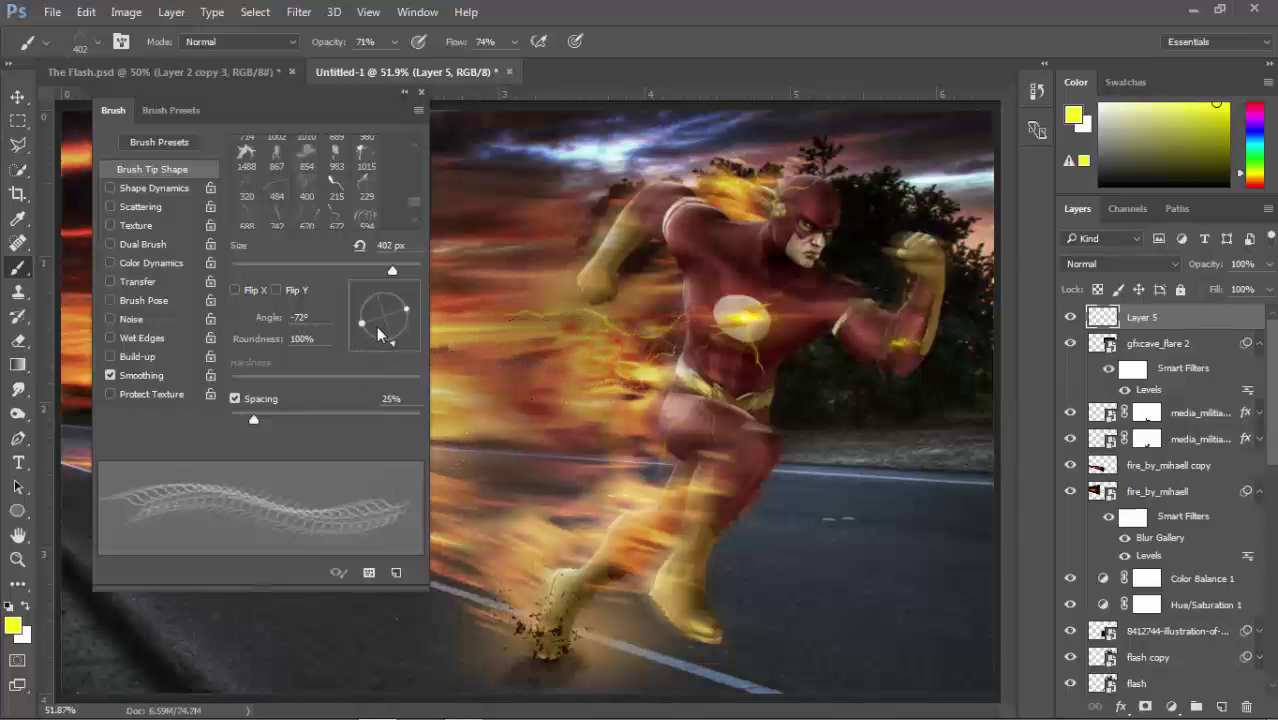
left_click_drag(378, 334, 370, 338)
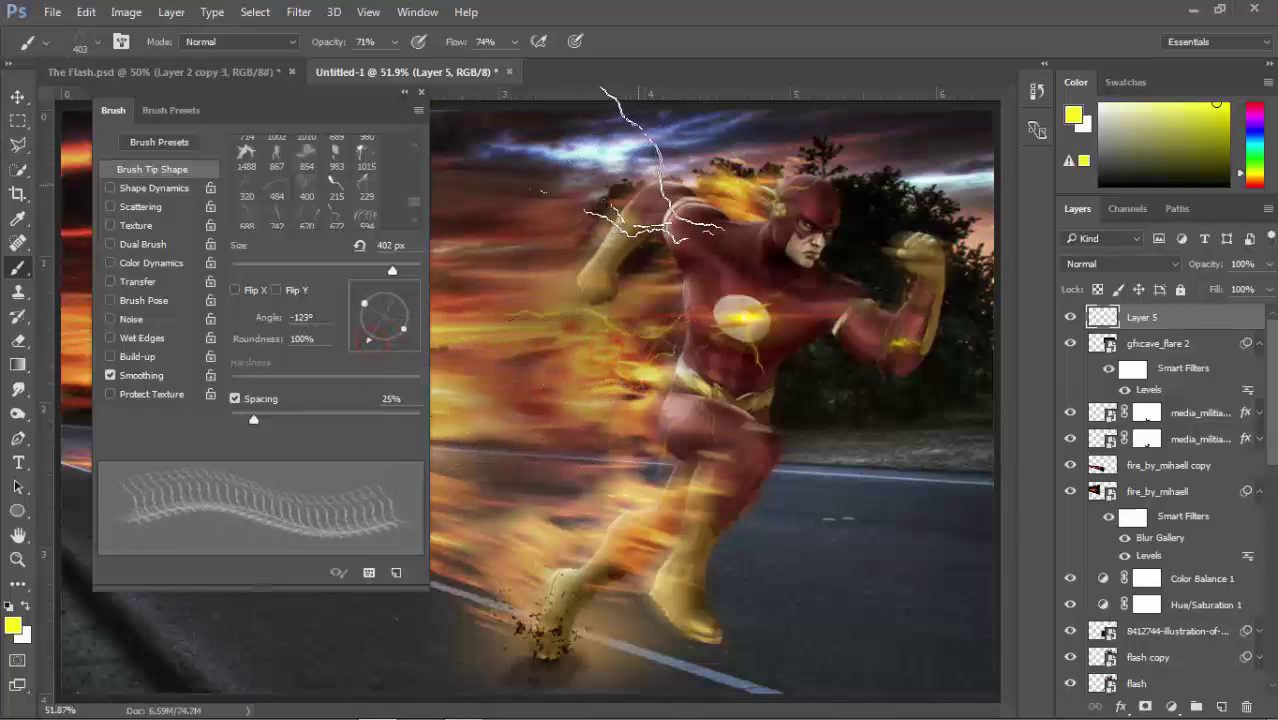
left_click_drag(1270, 445, 1260, 695)
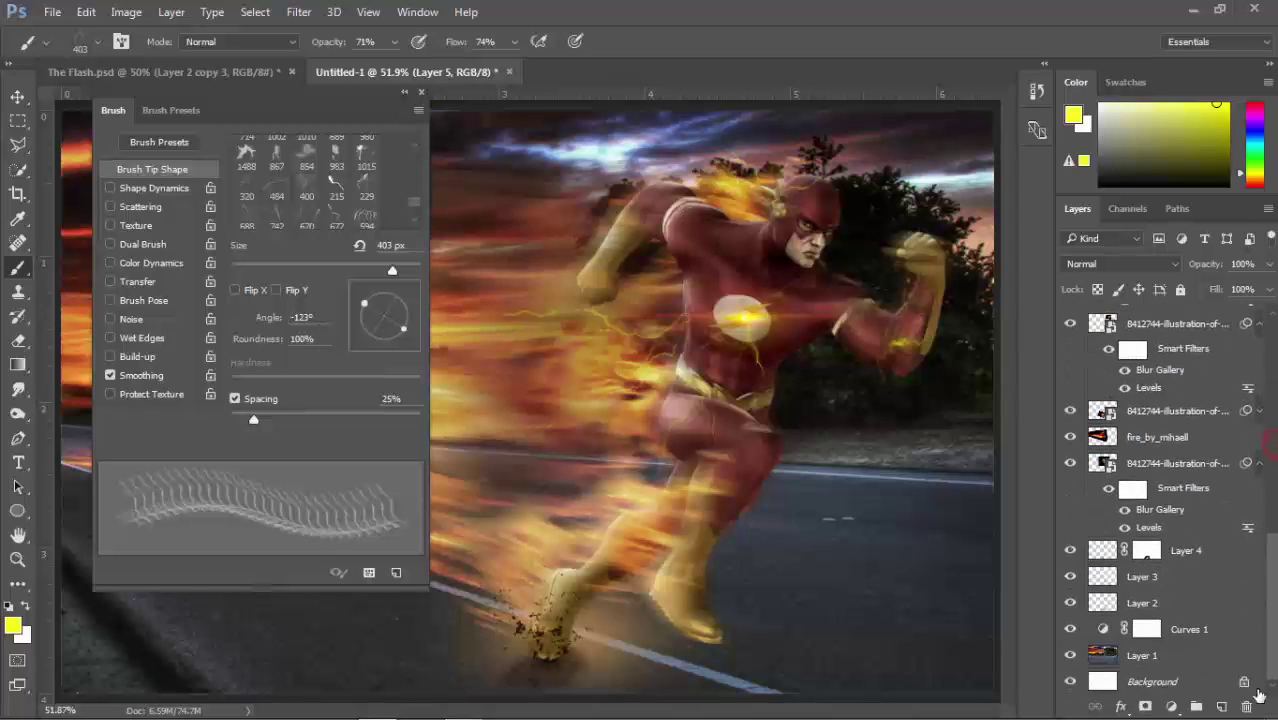
- Add a new layer above Curves 1 and paint lightning over the runner's torso and legs at 100% flow
left_click(1197, 606)
left_click(1215, 629)
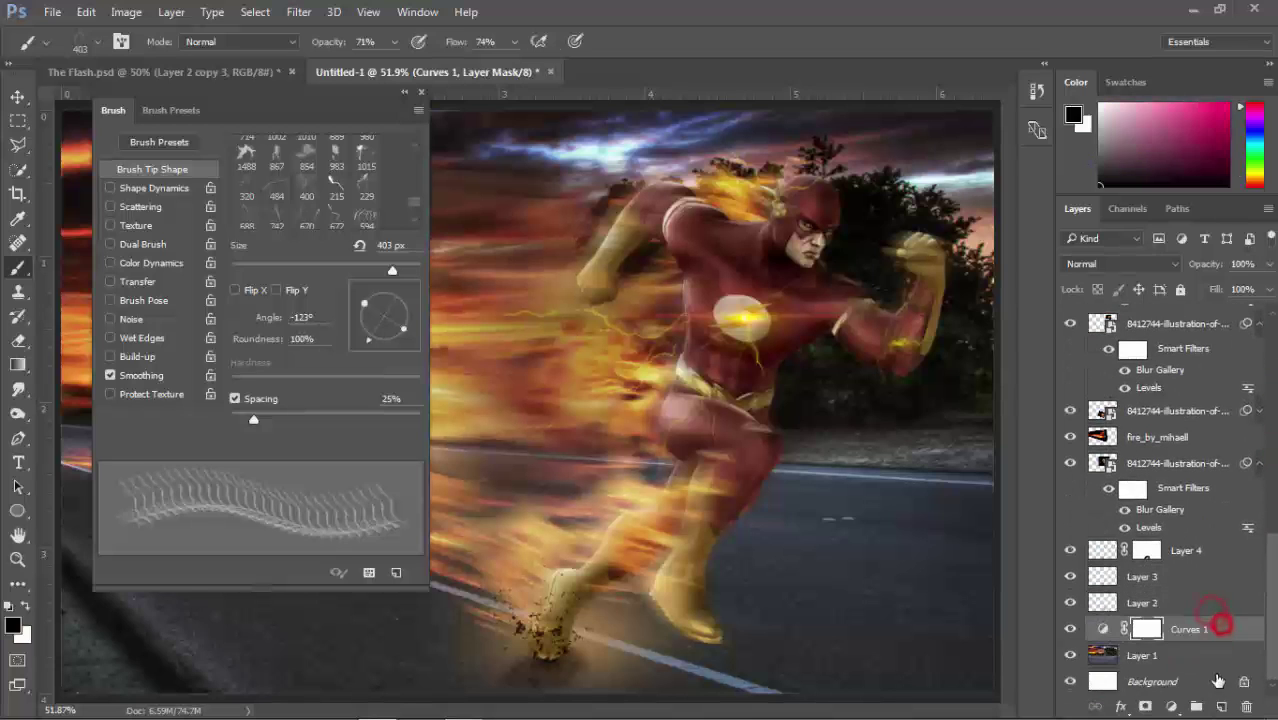
left_click(1221, 706)
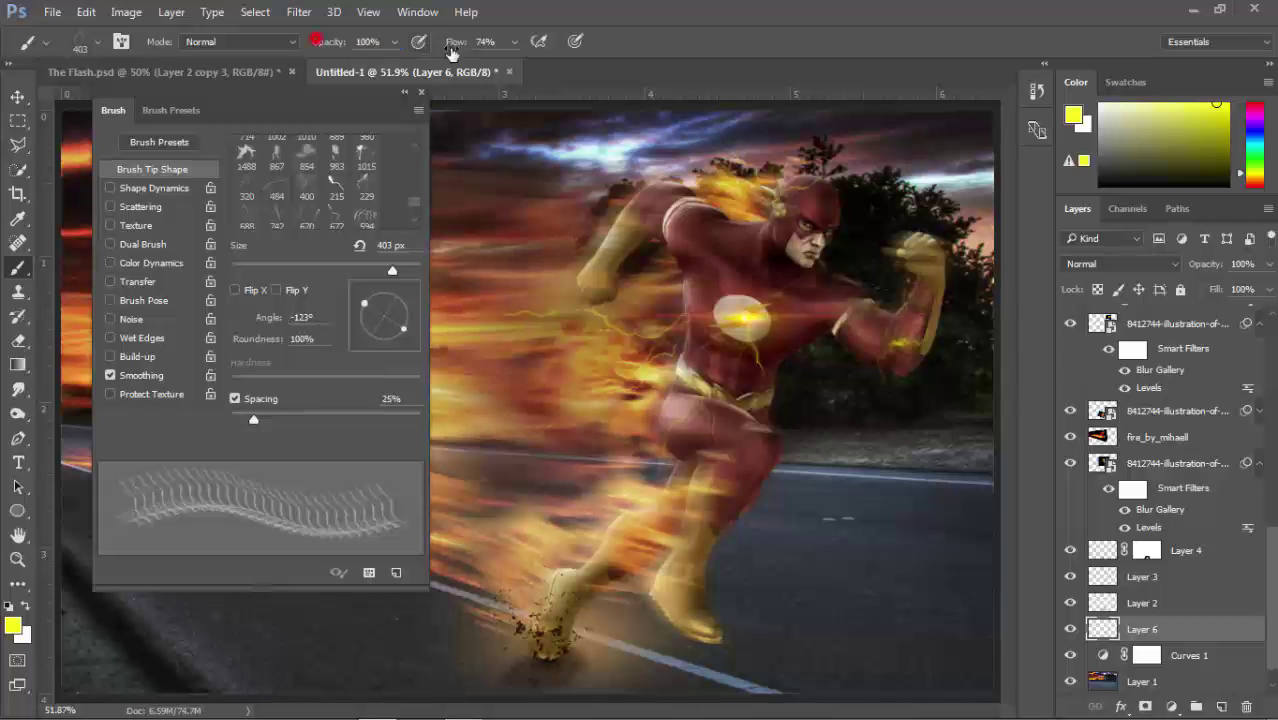
left_click_drag(451, 52, 490, 52)
left_click_drag(625, 112, 645, 200)
left_click_drag(625, 315, 745, 455)
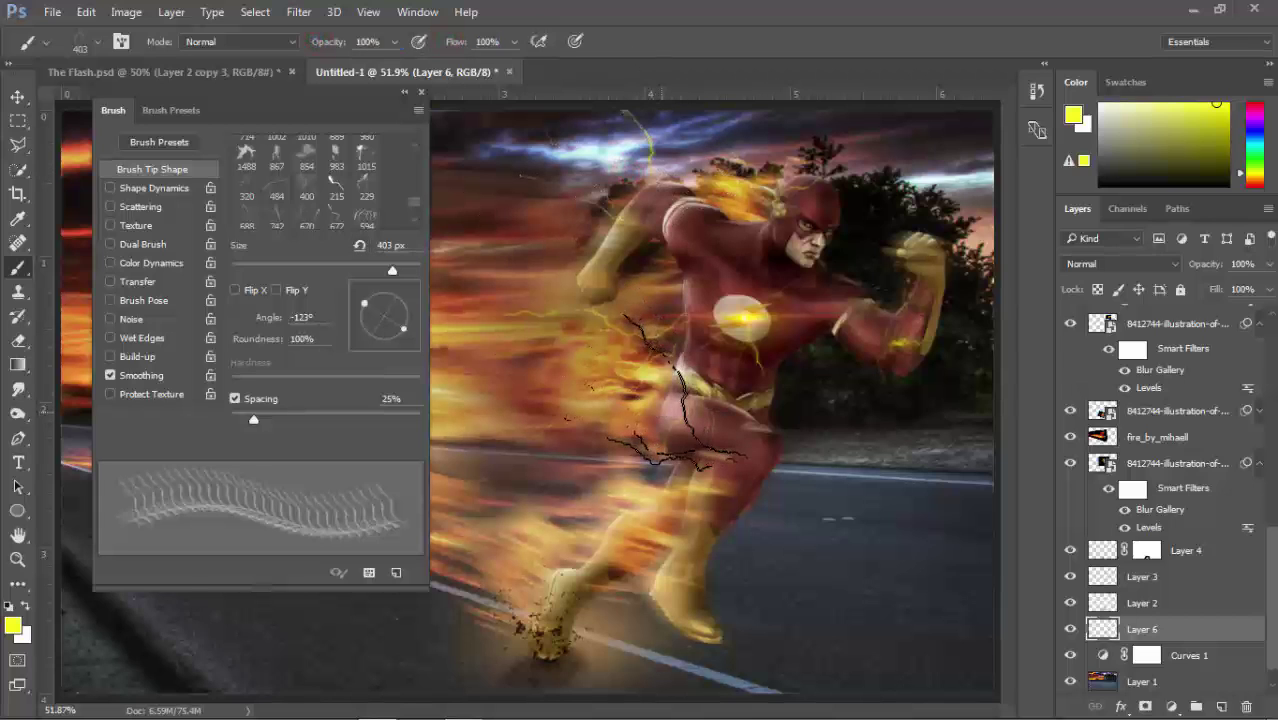
- Stamp lightning across the road, then a 742-tip bolt at 55° beside the runner
mouse_move(372, 334)
left_mouse_down()
mouse_move(410, 327)
mouse_move(405, 299)
left_mouse_up()
key("bracketright")
key("bracketright")
key("bracketright")
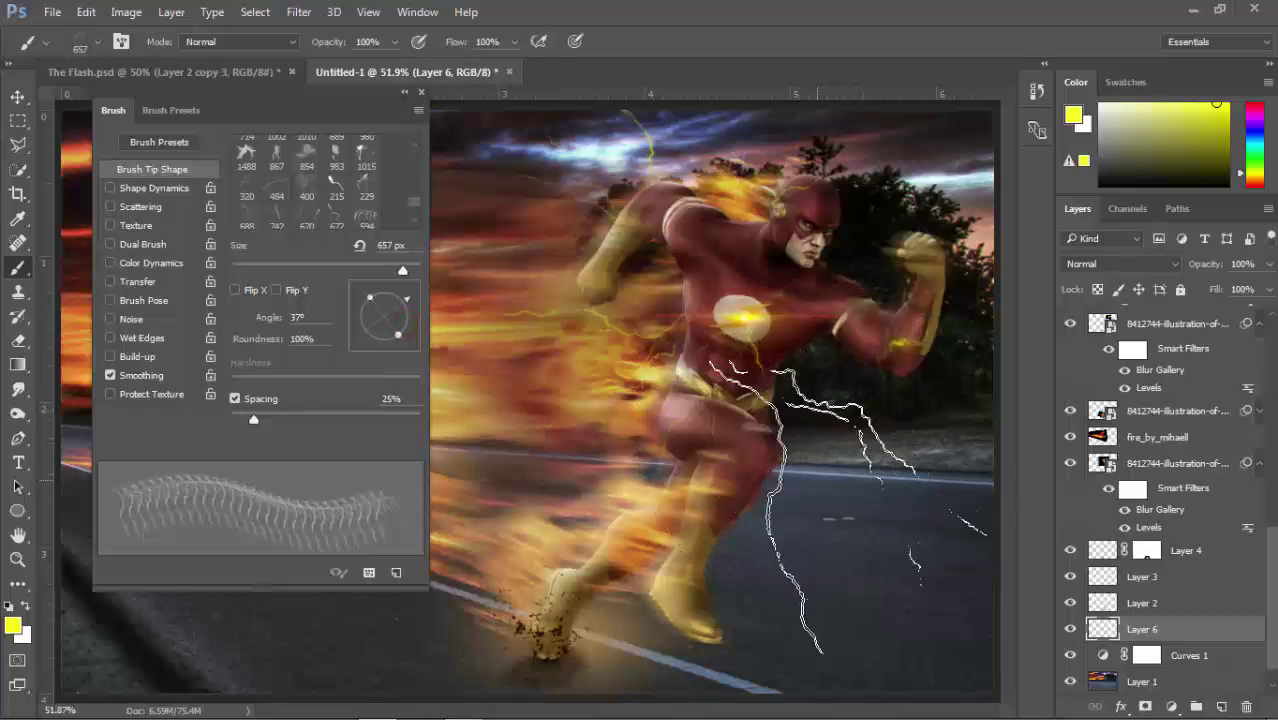
left_click(848, 505)
left_click(335, 215)
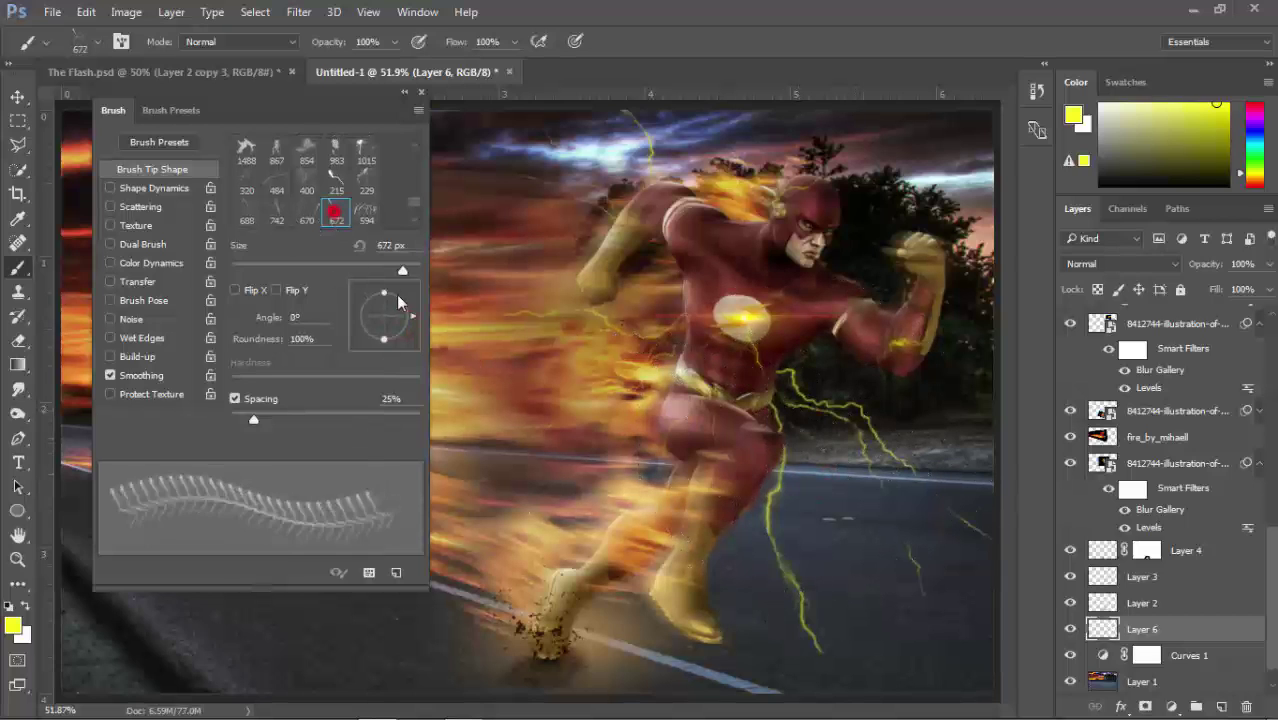
left_click(276, 212)
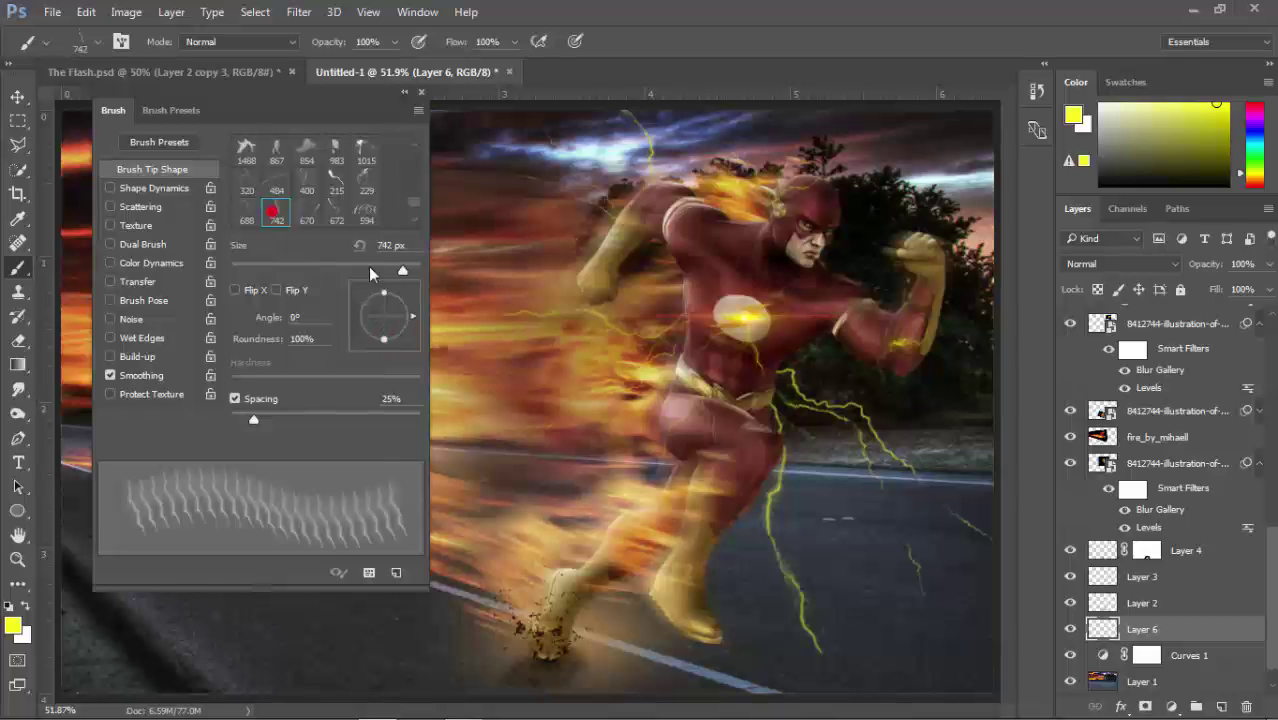
mouse_move(412, 316)
left_mouse_down()
mouse_move(409, 287)
mouse_move(399, 298)
left_mouse_up()
left_click(873, 287)
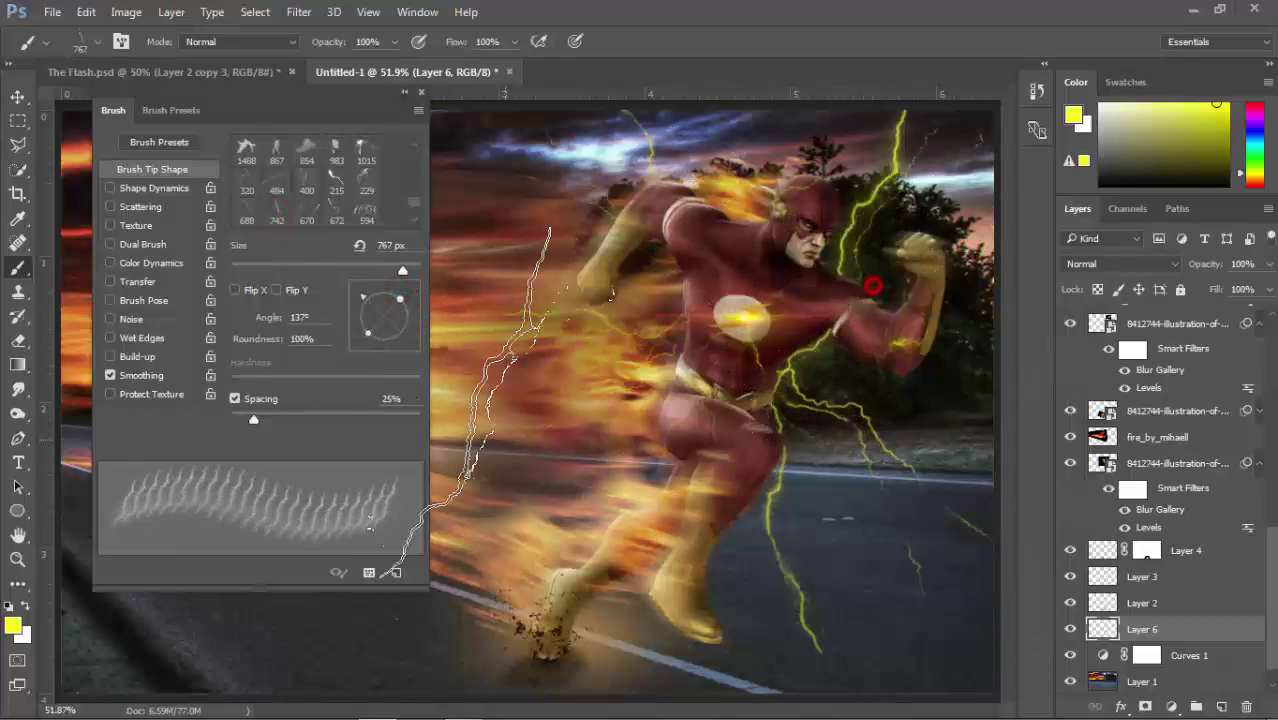
- Move and dock the Brush settings panel, then close its panel group
scroll(540, 405, "down", 1)
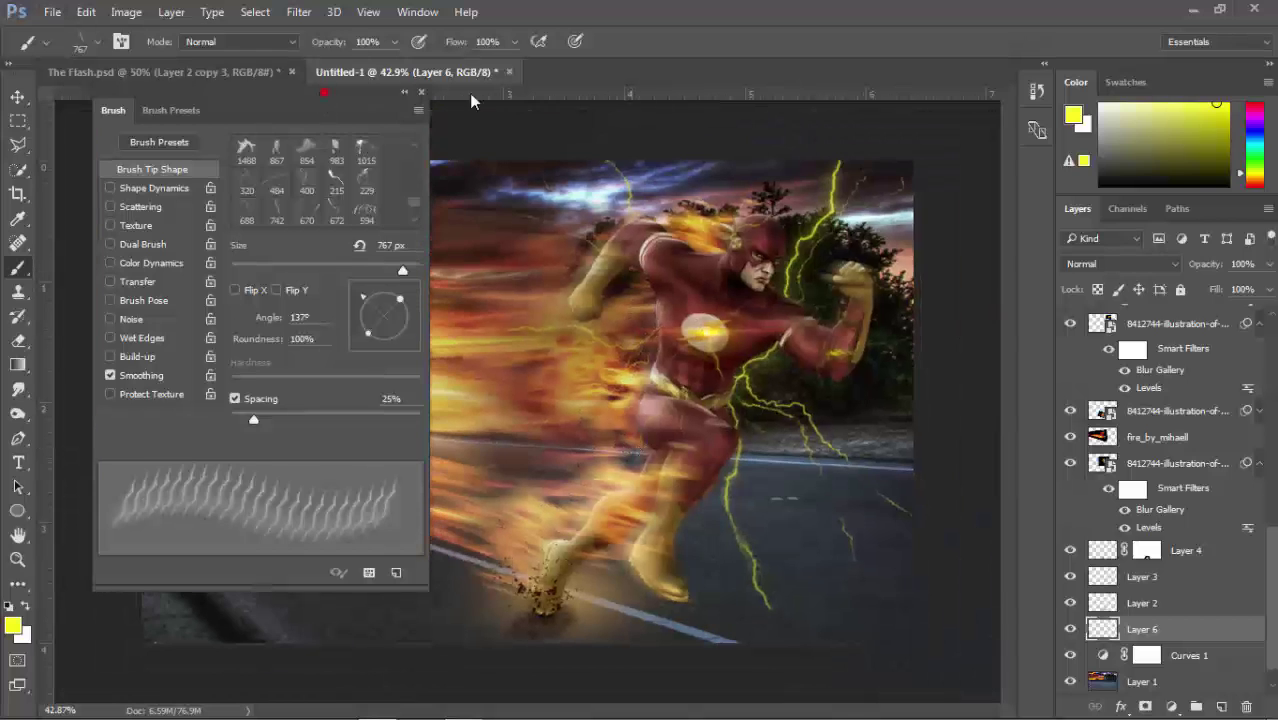
left_click_drag(380, 93, 1200, 105)
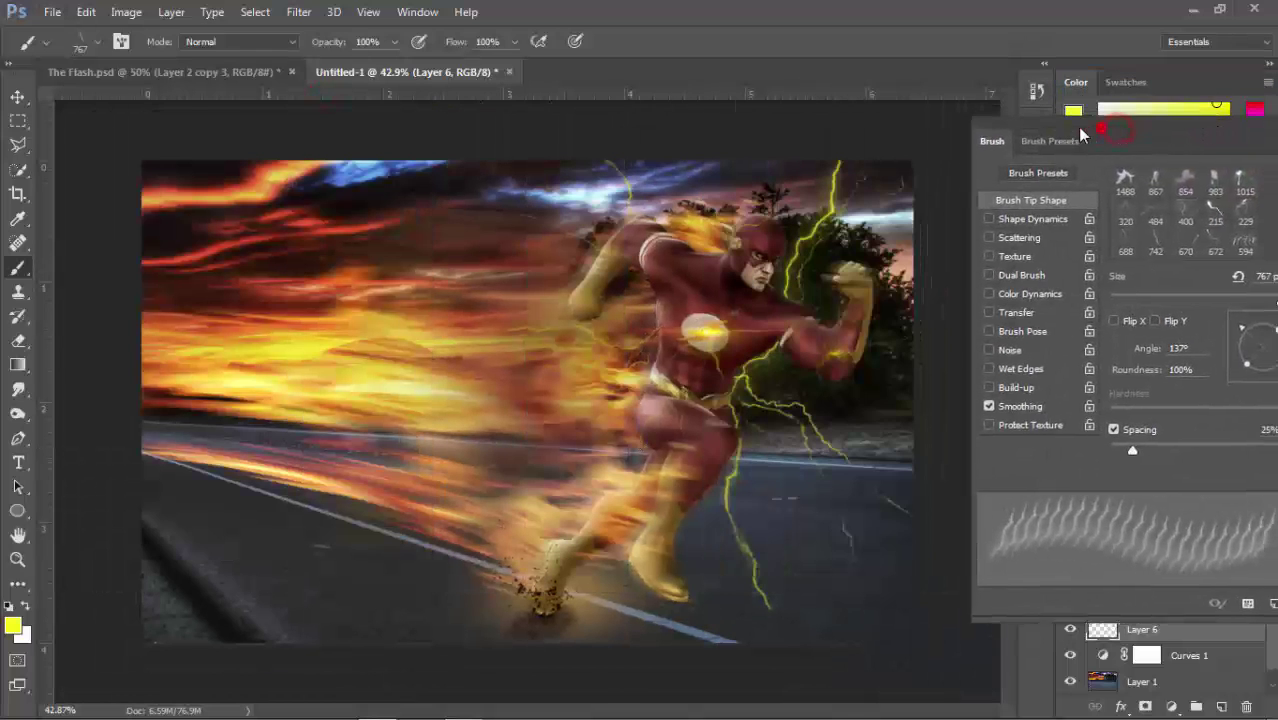
left_click_drag(1100, 133, 1040, 110)
left_click(1043, 66)
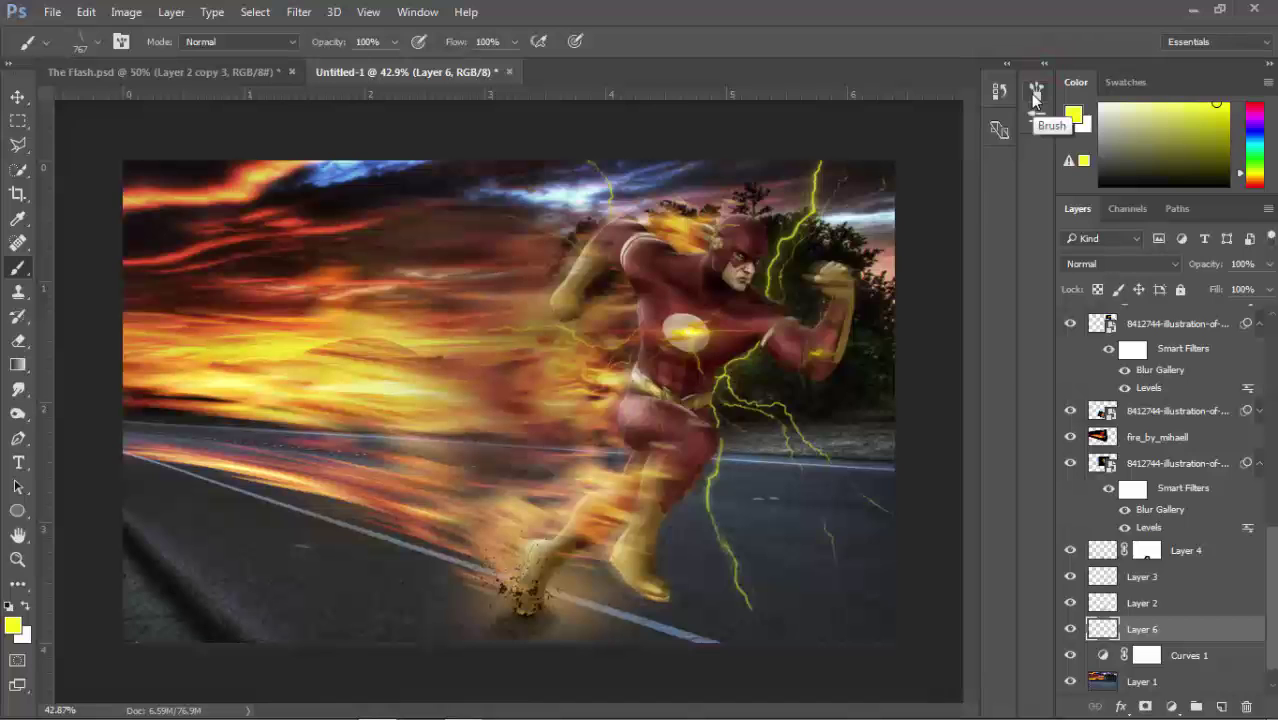
left_click(1034, 92)
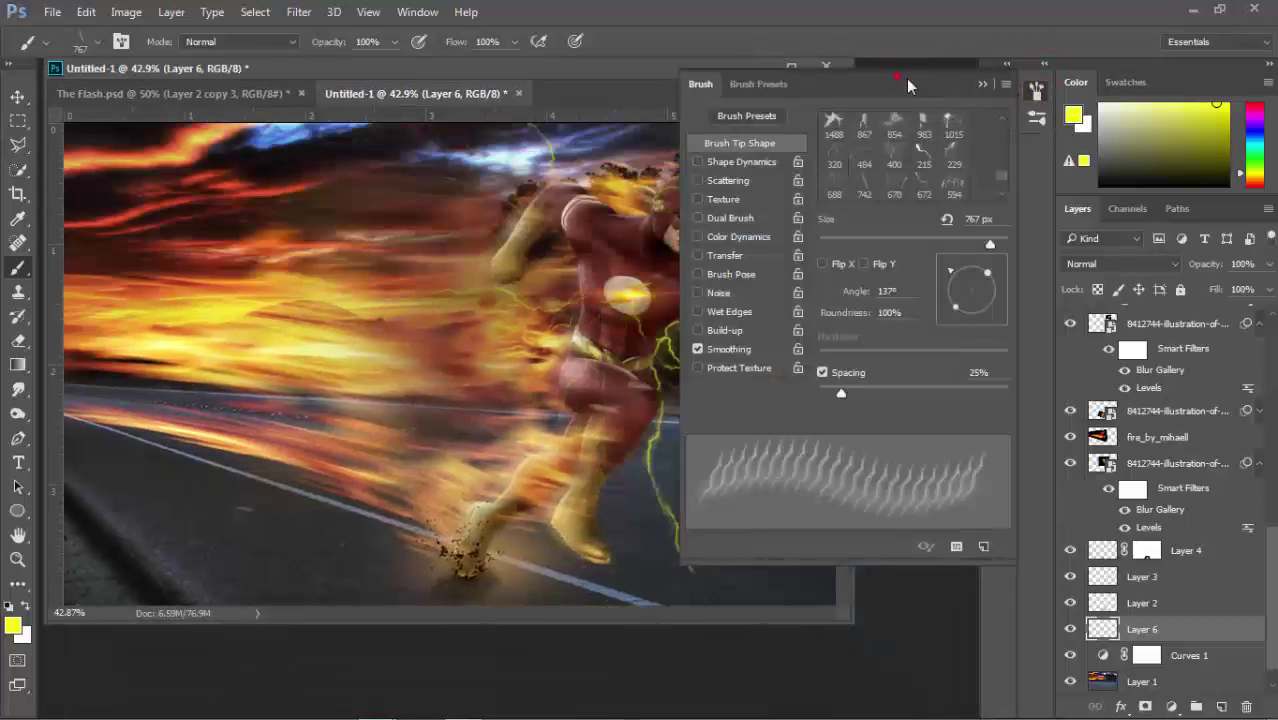
mouse_move(906, 78)
left_mouse_down()
mouse_move(1147, 157)
mouse_move(1069, 237)
left_mouse_up()
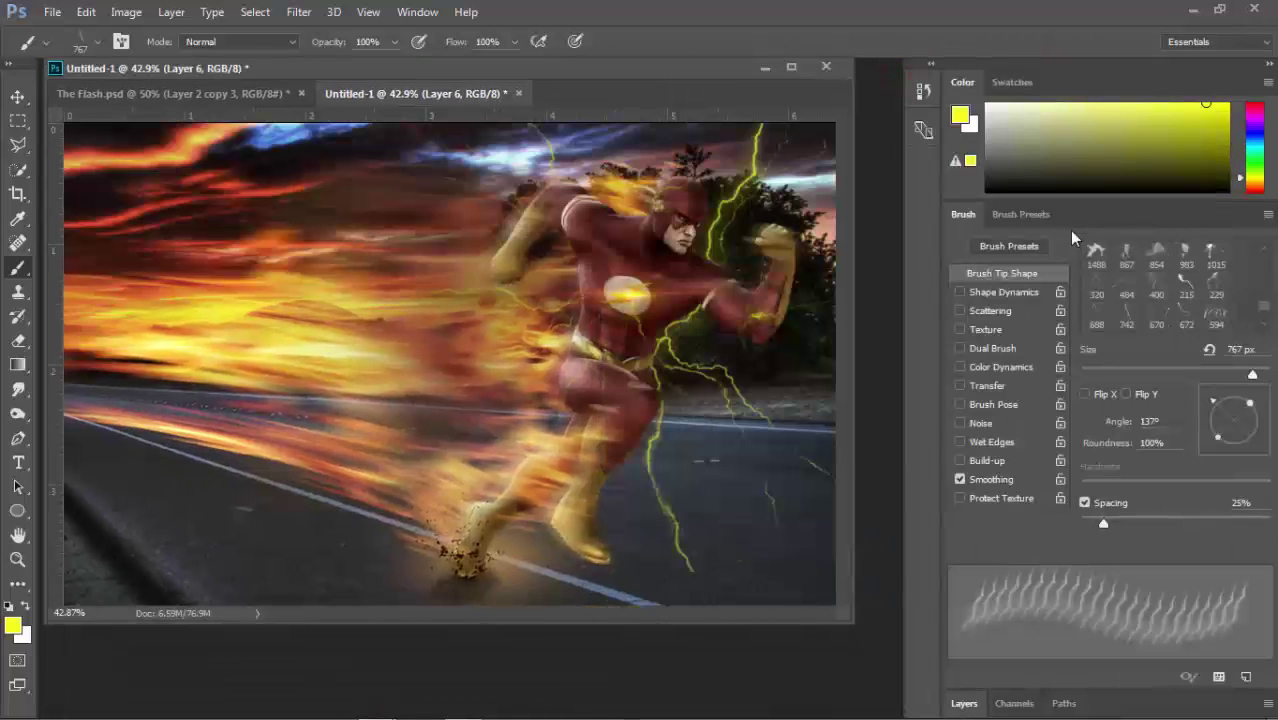
left_click(1268, 214)
left_click(1156, 331)
- Reset the workspace to Essentials and bring the Brush settings back beside the right panels
left_click(417, 11)
mouse_move(435, 51)
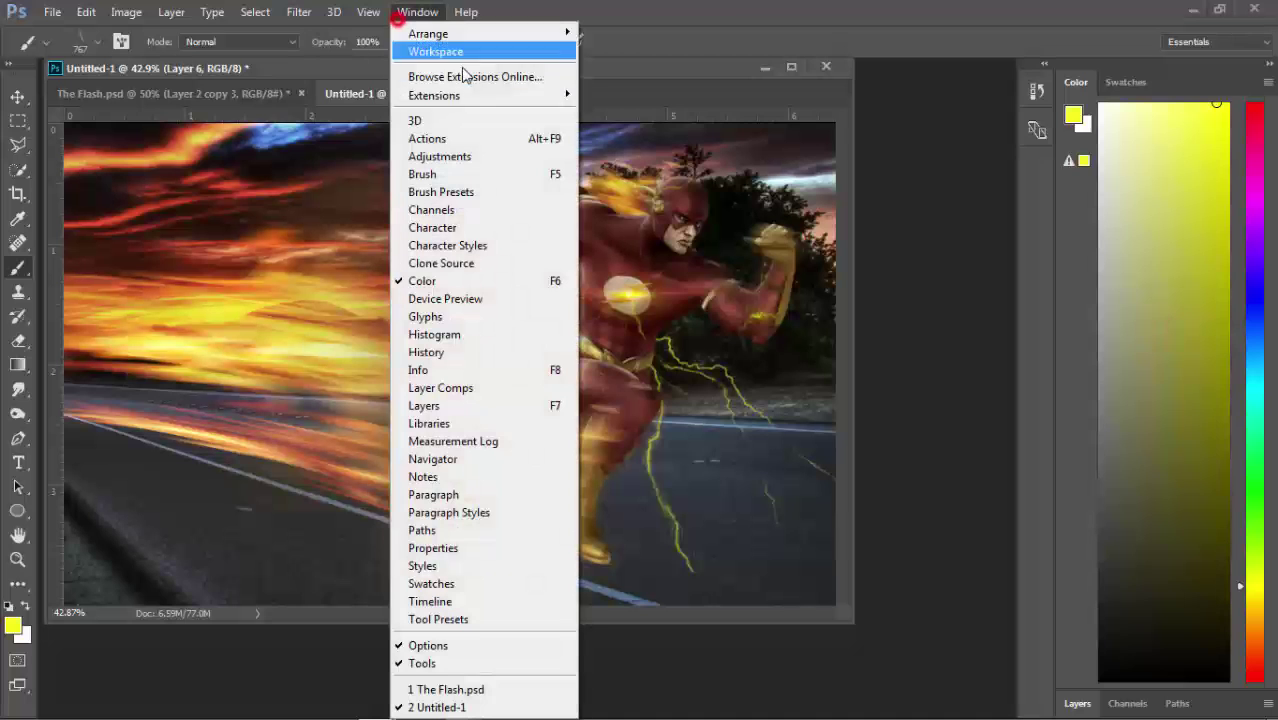
left_click(630, 165)
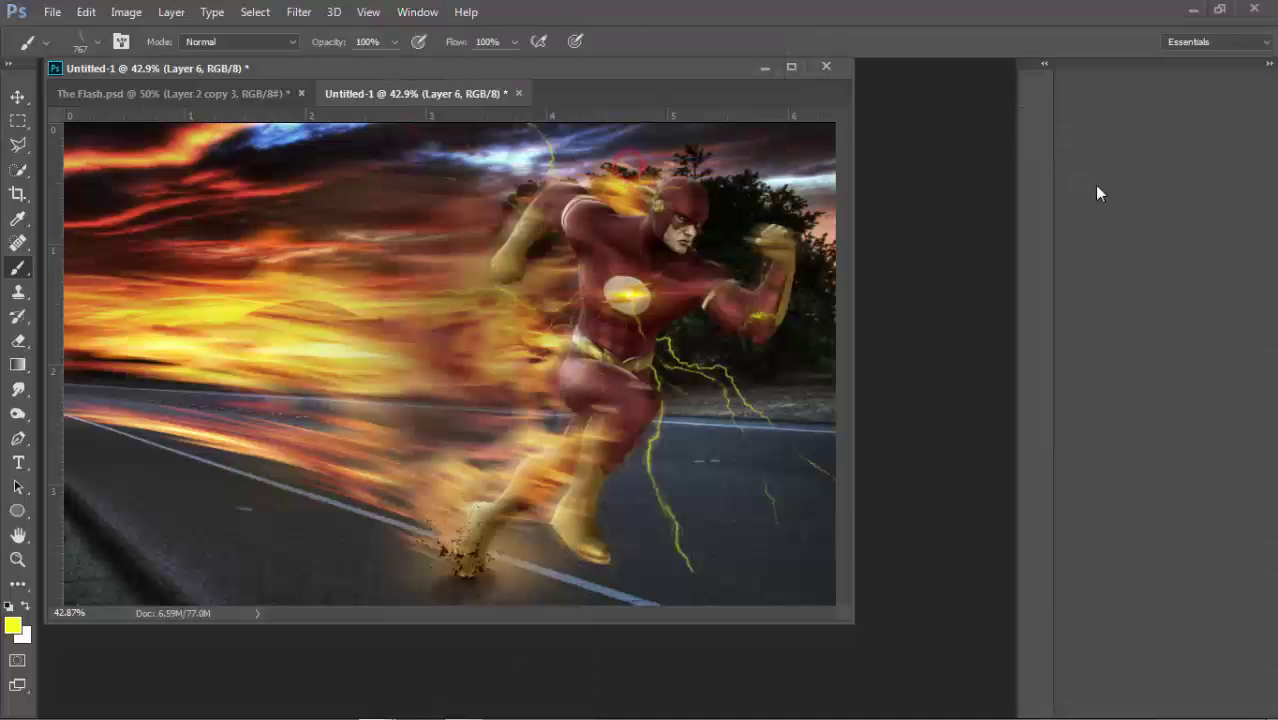
mouse_move(654, 72)
left_mouse_down()
mouse_move(686, 75)
mouse_move(640, 70)
left_mouse_up()
left_click(120, 41)
mouse_move(879, 200)
left_mouse_down()
mouse_move(1100, 195)
mouse_move(1122, 135)
left_mouse_up()
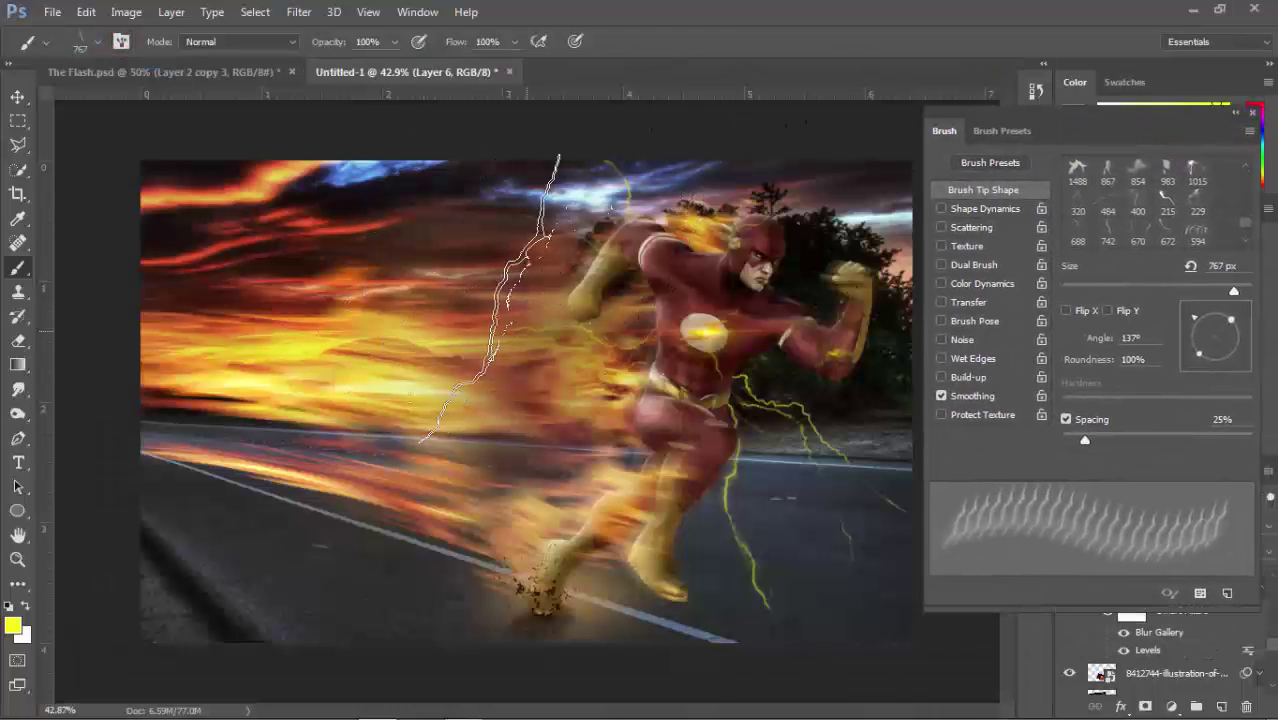
- Try two lightning stamps in the upper-left sky and undo both
left_click_drag(1225, 328, 1190, 341)
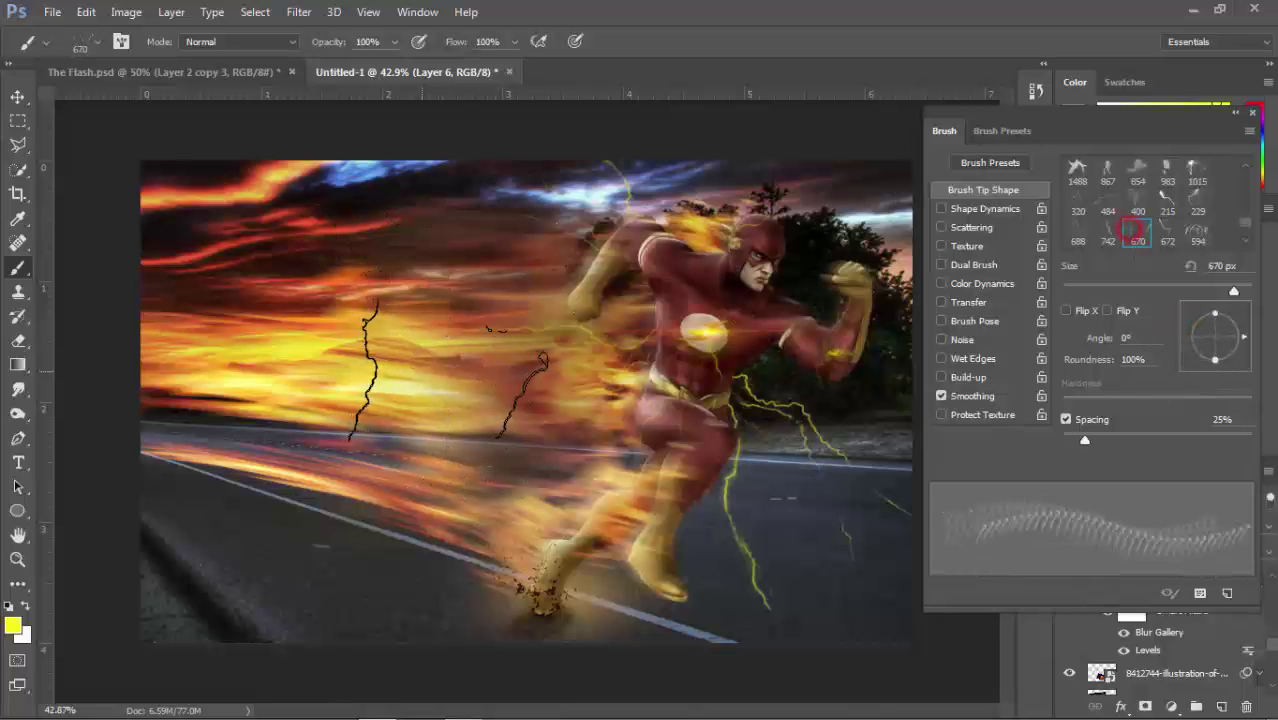
left_click(1077, 234)
left_click(420, 305)
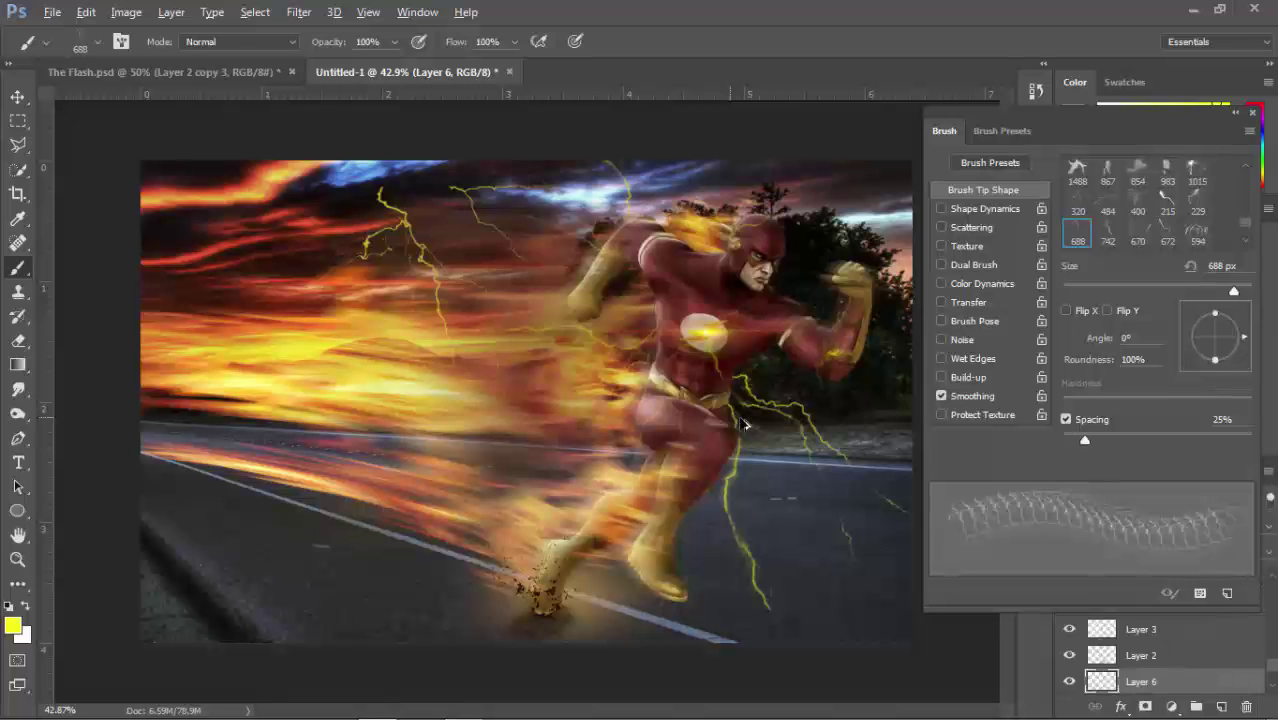
key("ctrl+z")
left_click(1108, 234)
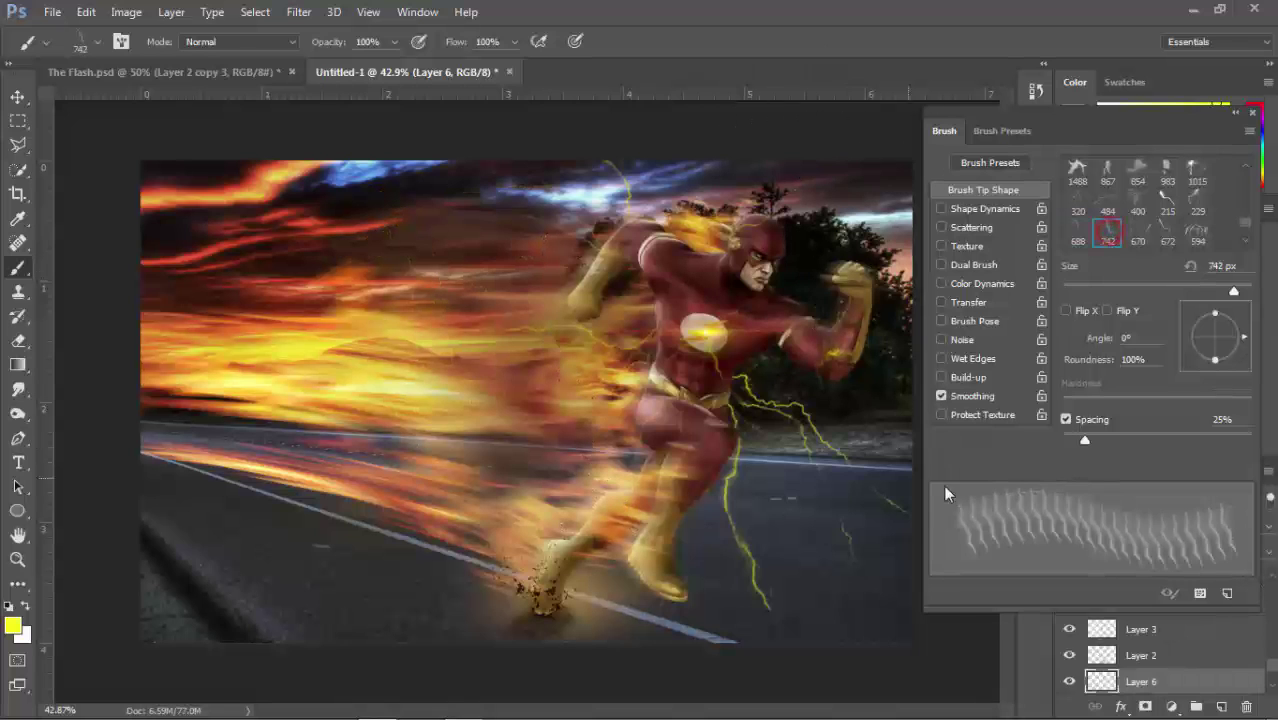
left_click(440, 260)
key("ctrl+z")
- Stamp a -92° lightning bolt on the road left of the runner
left_click_drag(1230, 340, 1215, 370)
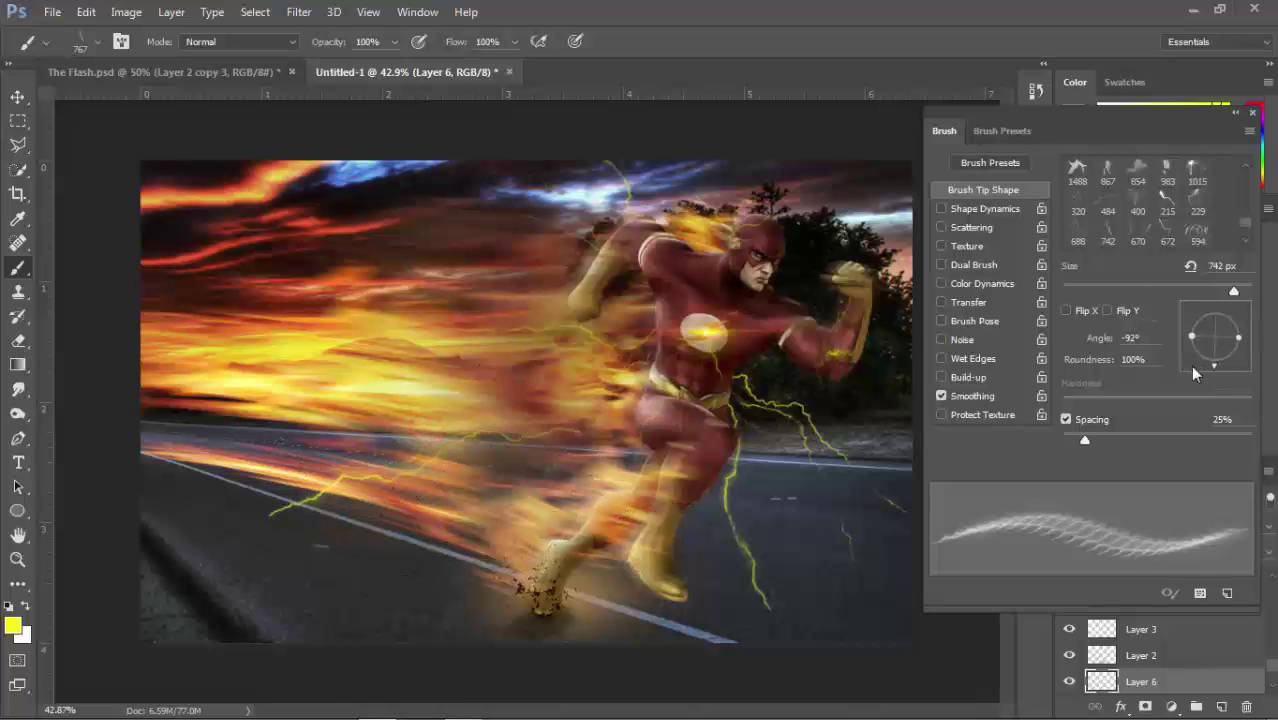
left_click(476, 472)
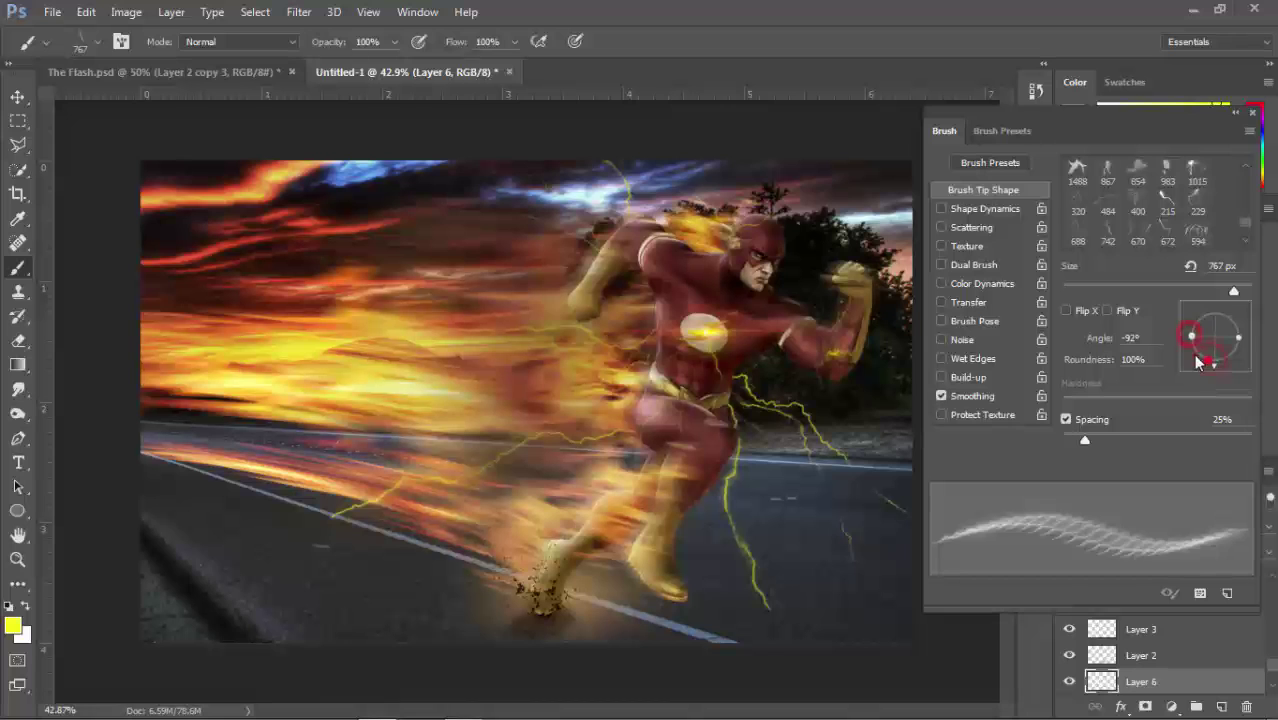
mouse_move(1199, 362)
left_mouse_down()
mouse_move(1195, 314)
mouse_move(1233, 320)
left_mouse_up()
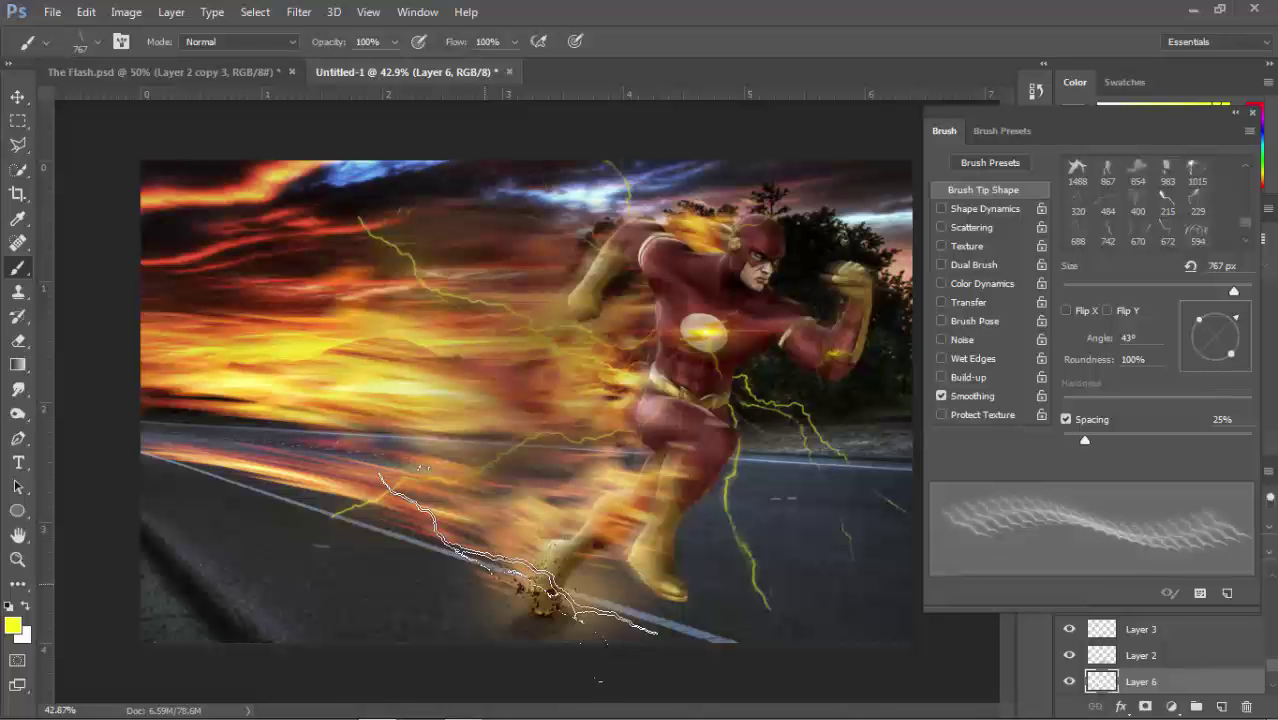
mouse_move(1063, 117)
left_mouse_down()
mouse_move(458, 142)
mouse_move(307, 134)
left_mouse_up()
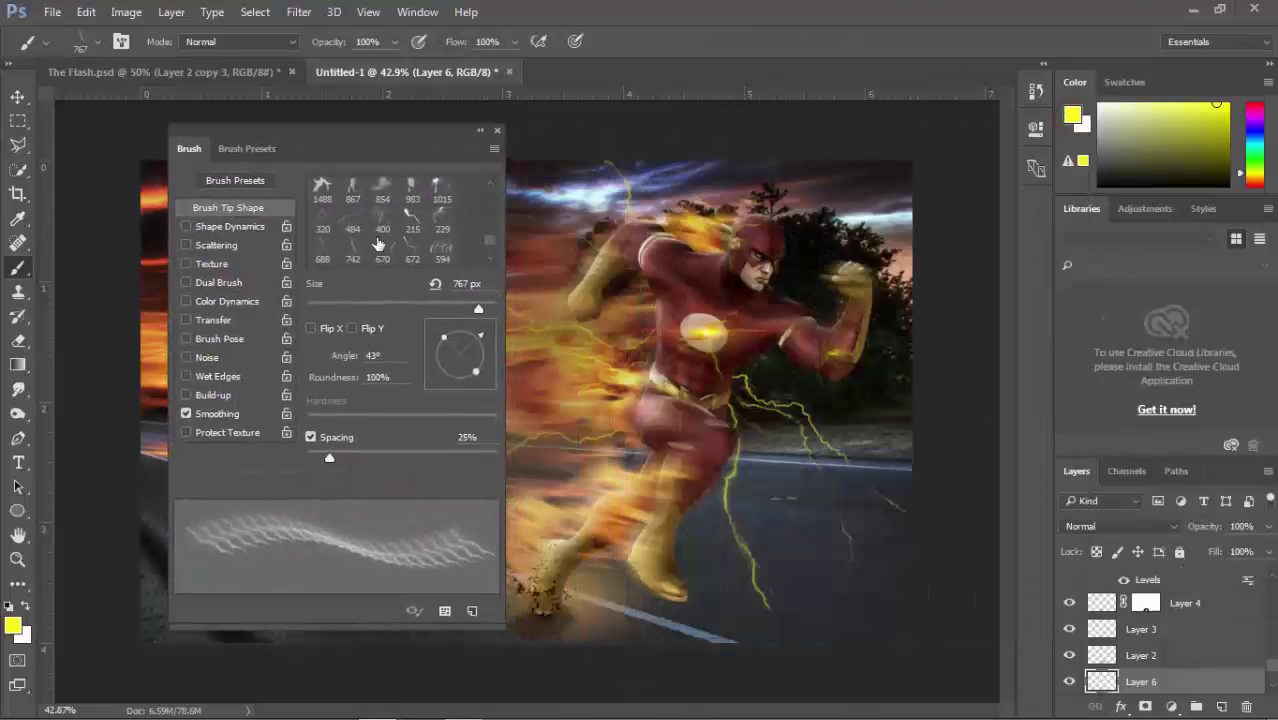
- Add 742 px lightning bolts at the upper right and across the runner
left_click(352, 245)
left_click_drag(482, 350, 450, 338)
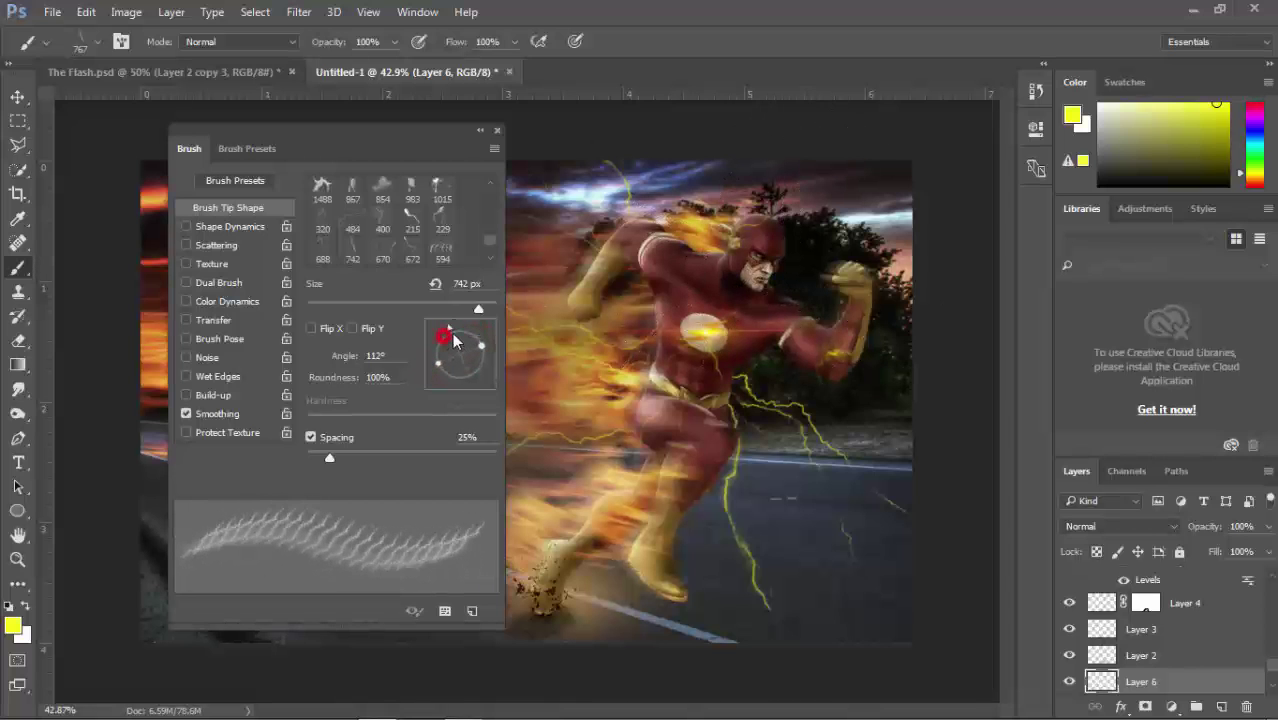
left_click_drag(880, 165, 790, 245)
left_click_drag(705, 412, 822, 233)
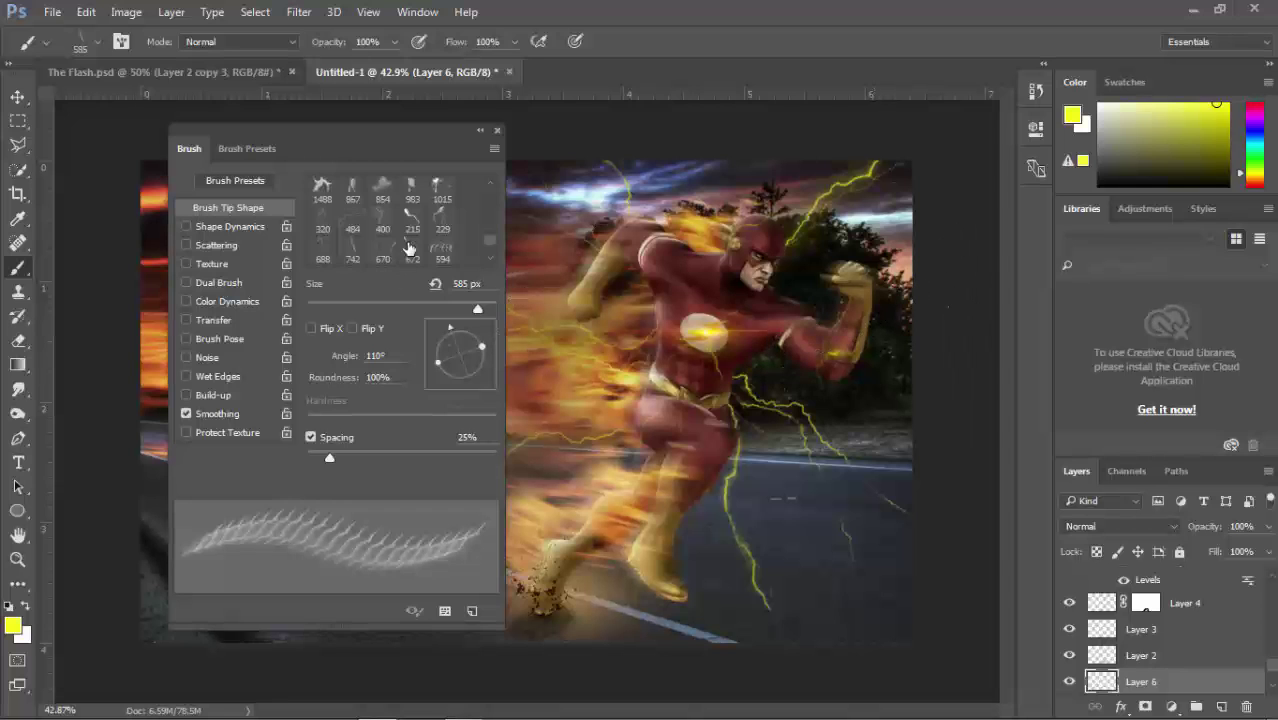
- Stamp a 320 px lightning bolt low on the road to the right
left_click(322, 218)
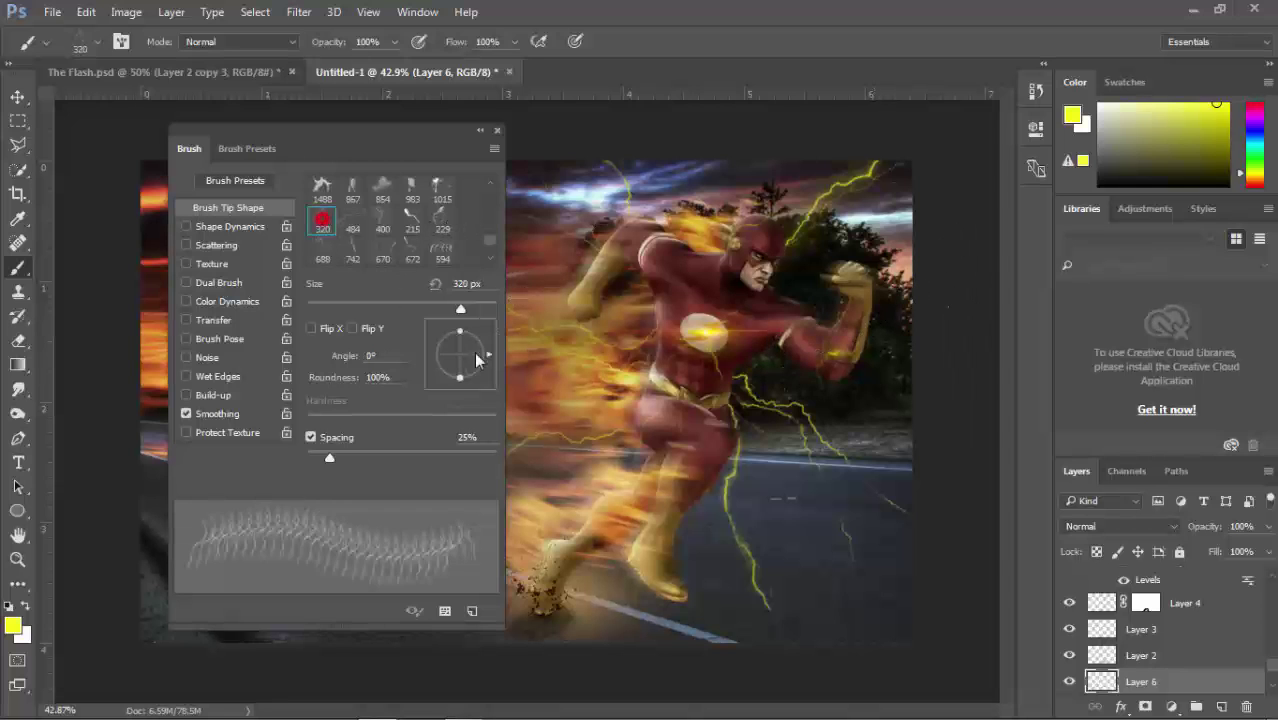
left_click_drag(480, 358, 478, 363)
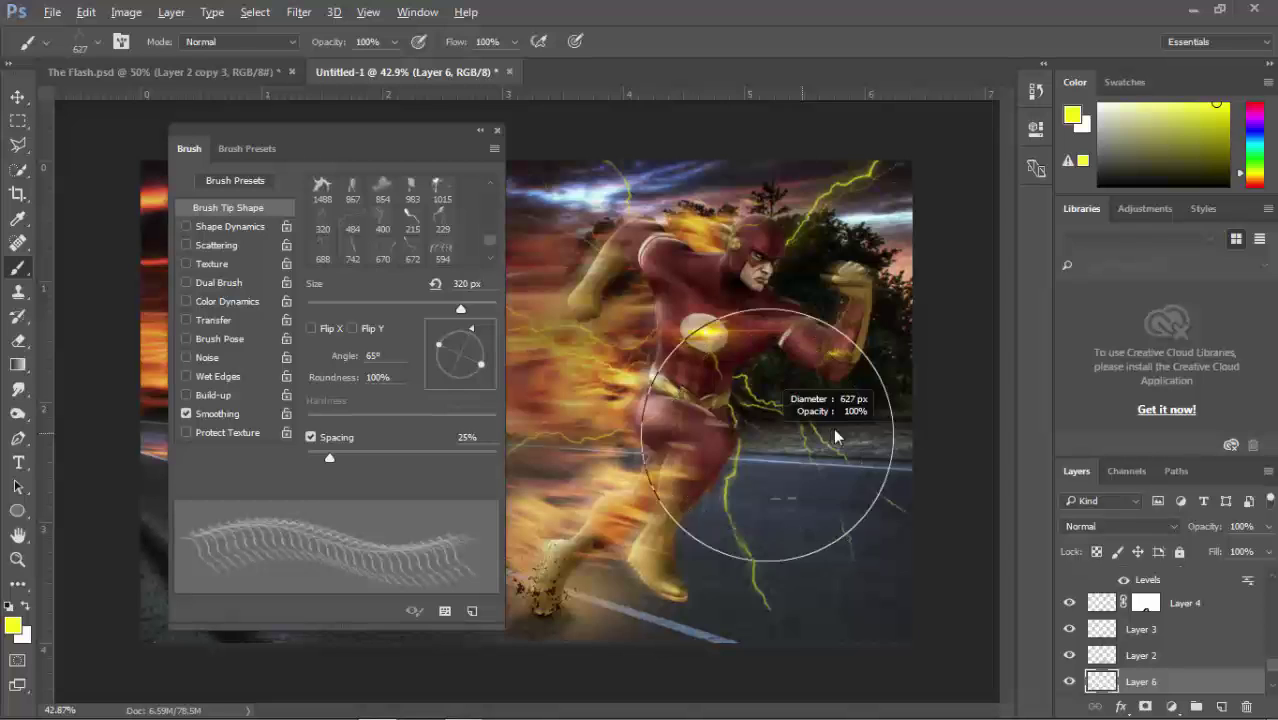
left_click(815, 470)
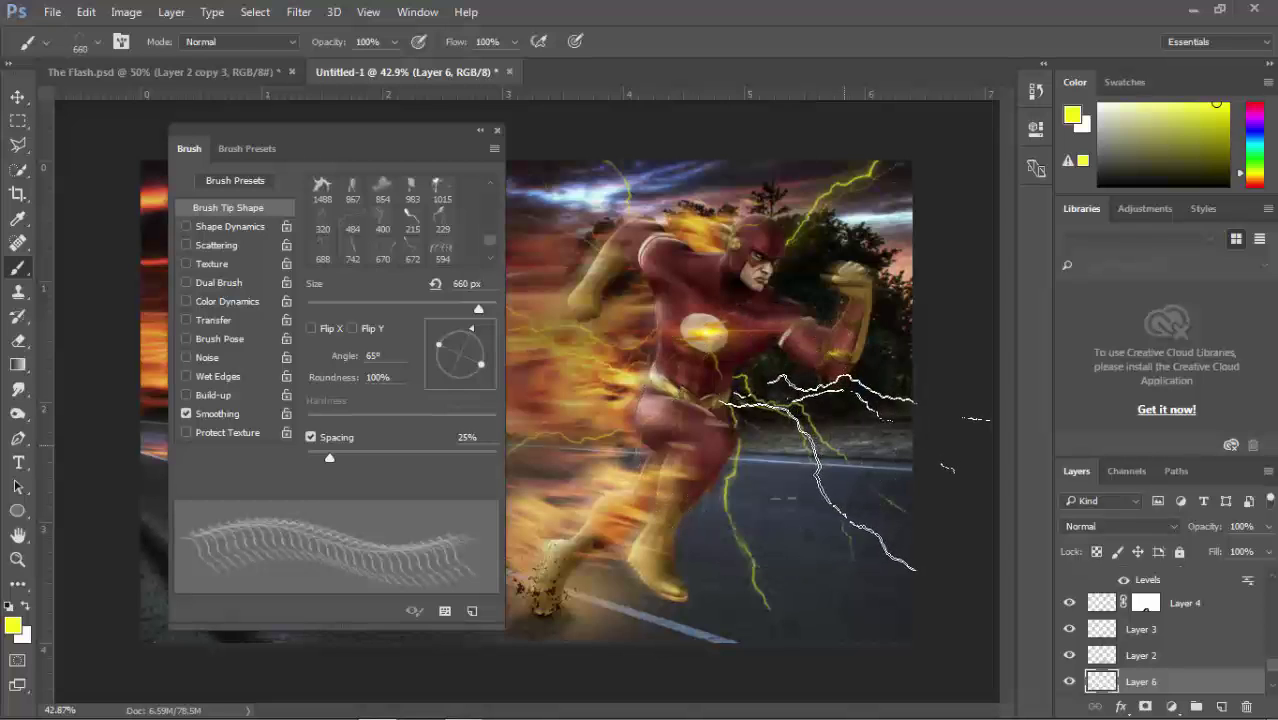
key("ctrl+z")
left_click(762, 535)
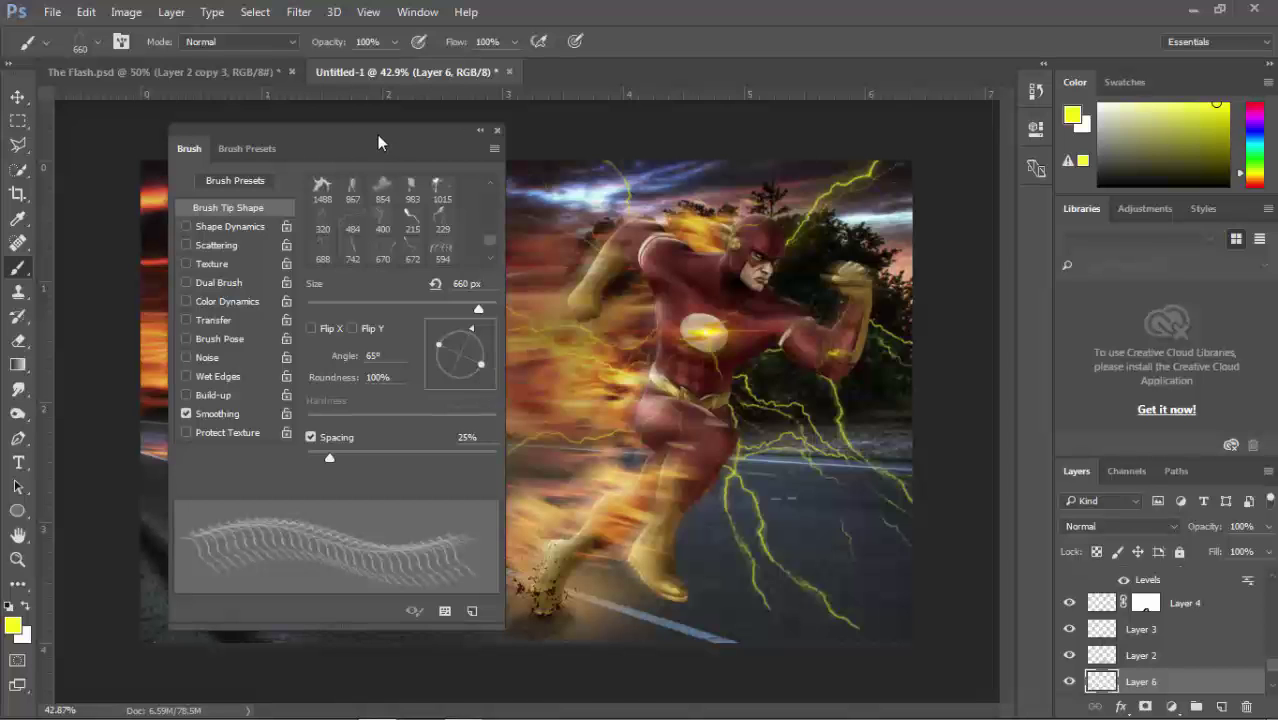
- Adjust the 742 px lightning tip's angle and size, then close the Brush settings panel
left_click_drag(377, 140, 940, 145)
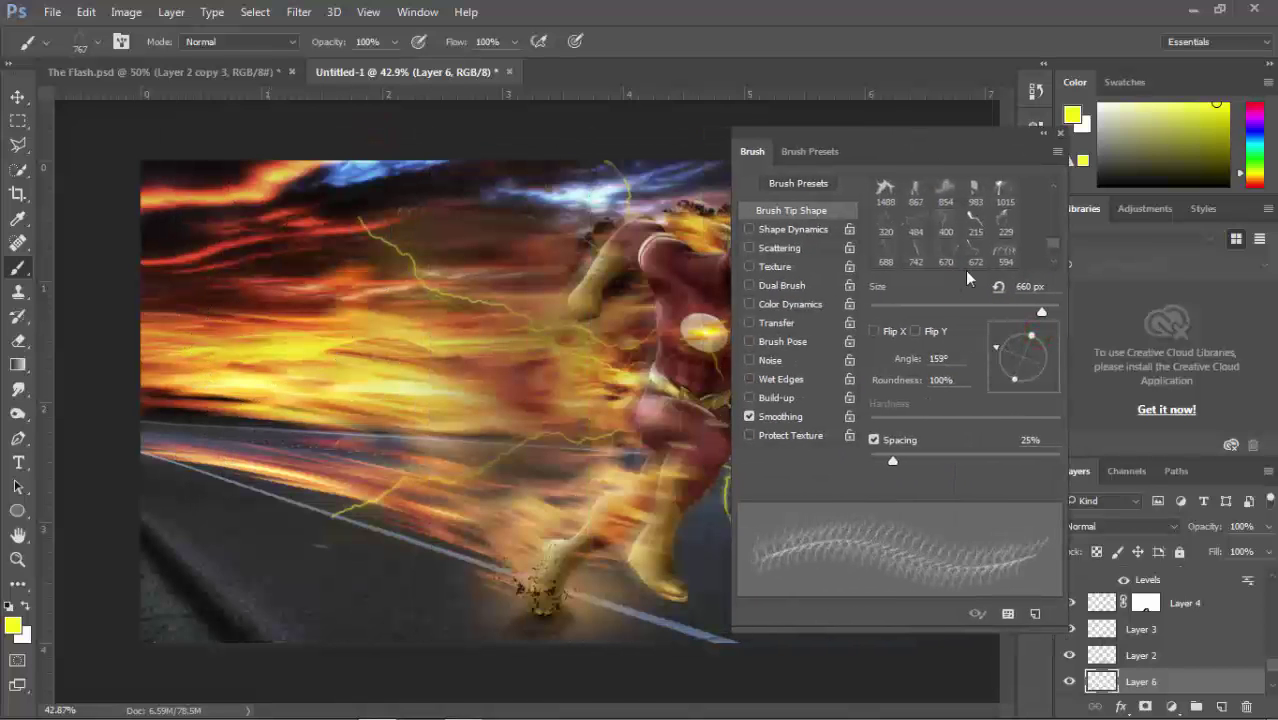
left_click(915, 250)
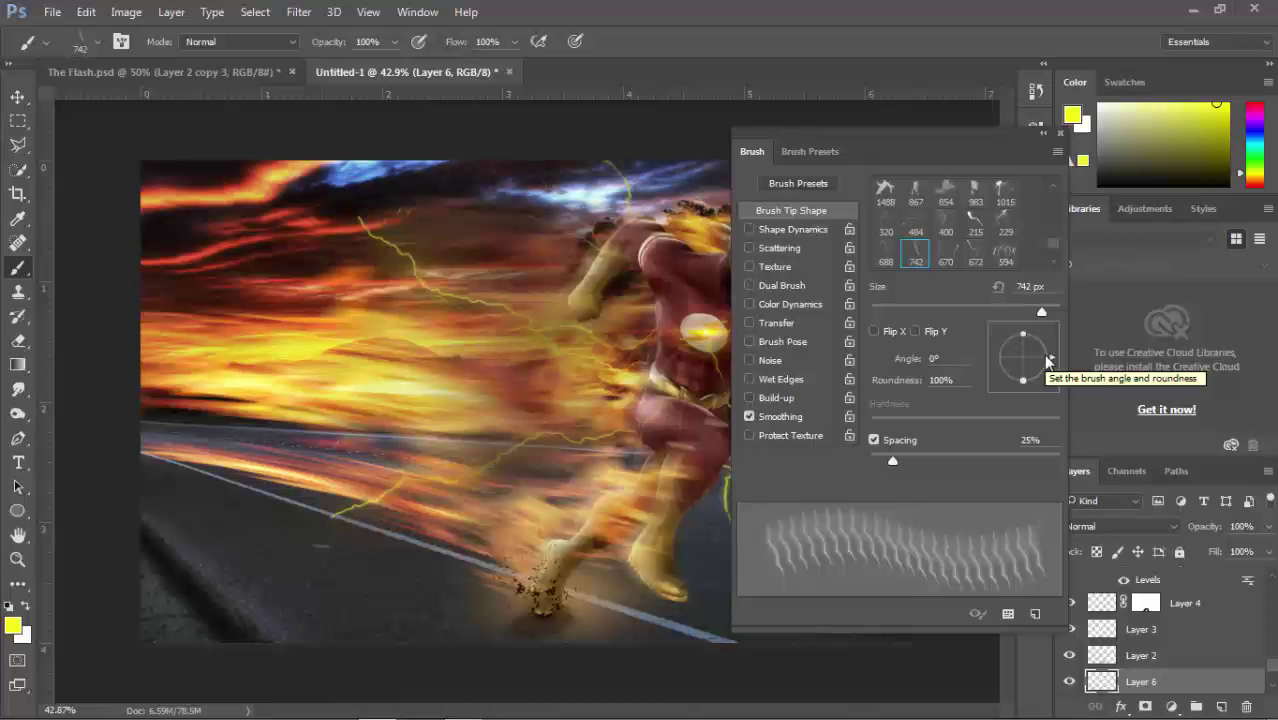
mouse_move(1045, 358)
left_mouse_down()
mouse_move(1003, 343)
mouse_move(1012, 380)
left_mouse_up()
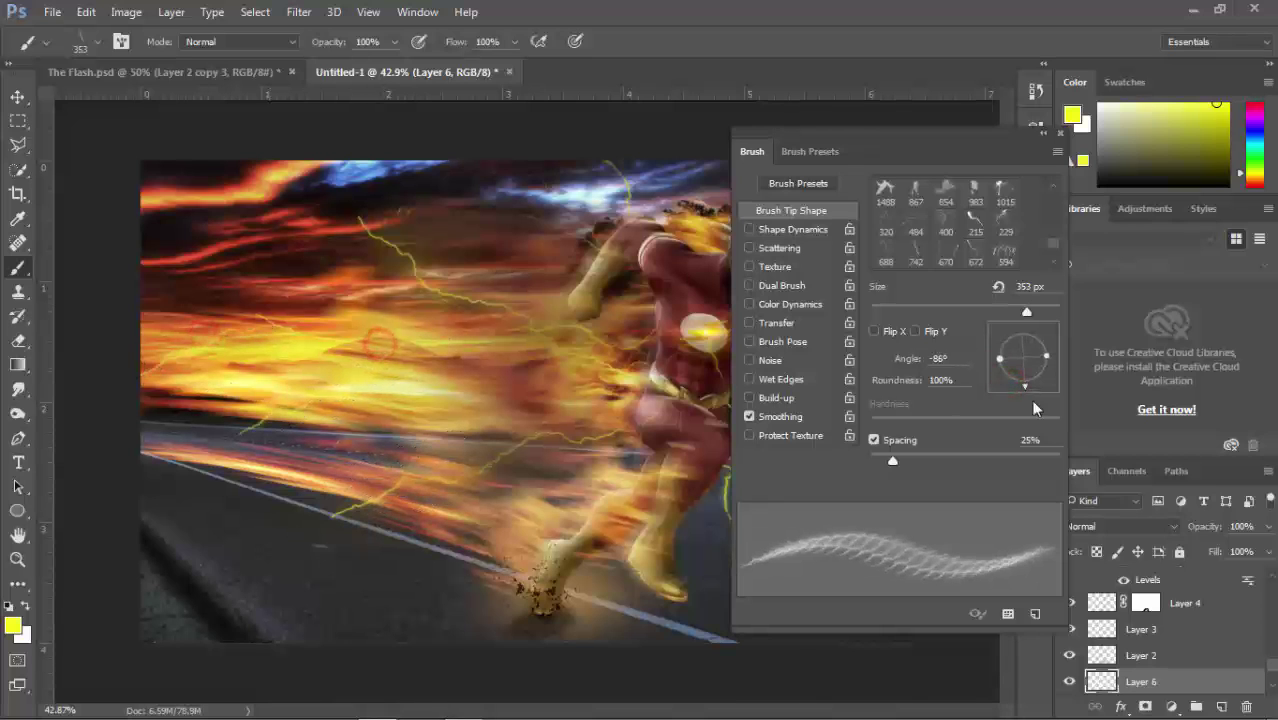
left_click_drag(1028, 386, 1005, 378)
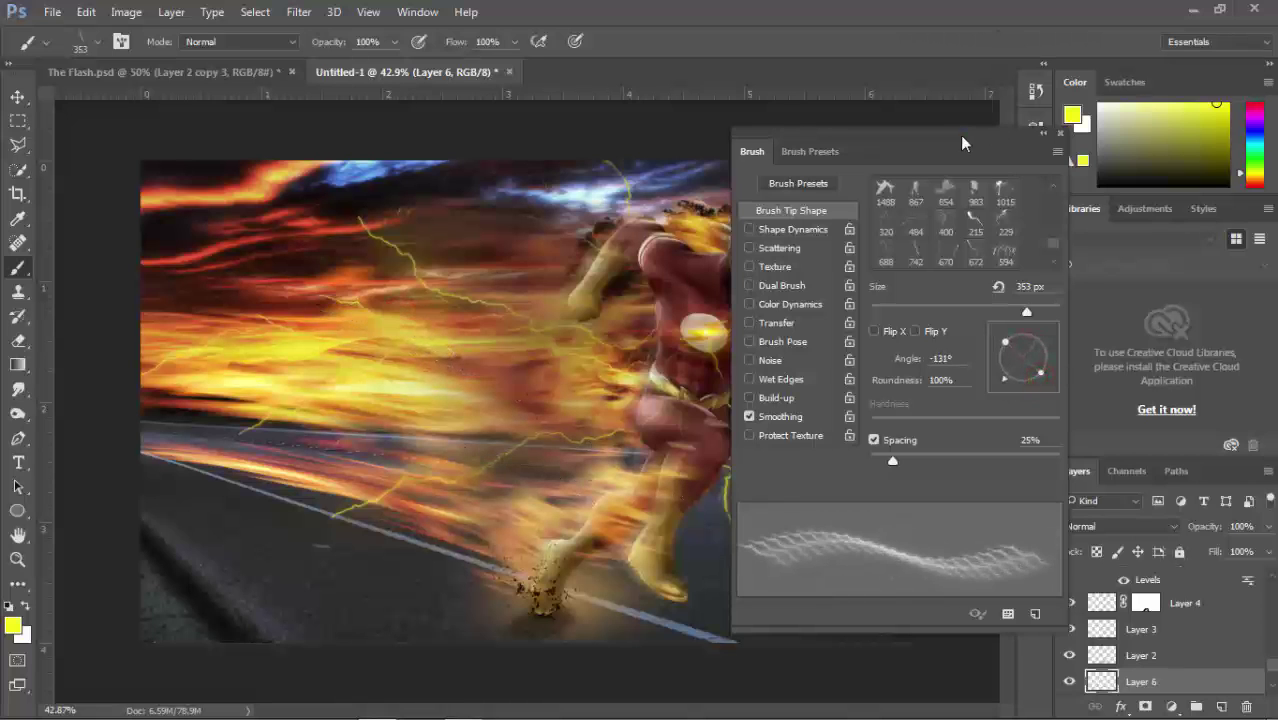
left_click_drag(962, 143, 317, 130)
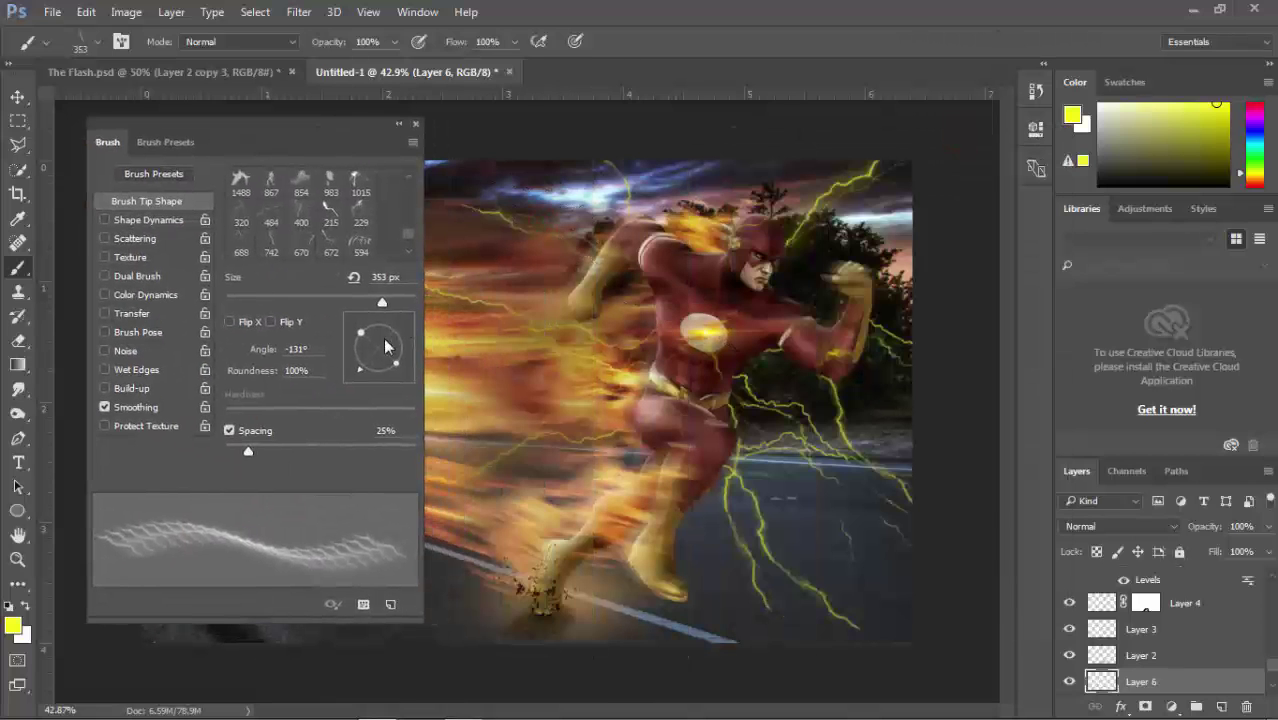
mouse_move(387, 346)
left_mouse_down()
mouse_move(358, 354)
mouse_move(390, 328)
left_mouse_up()
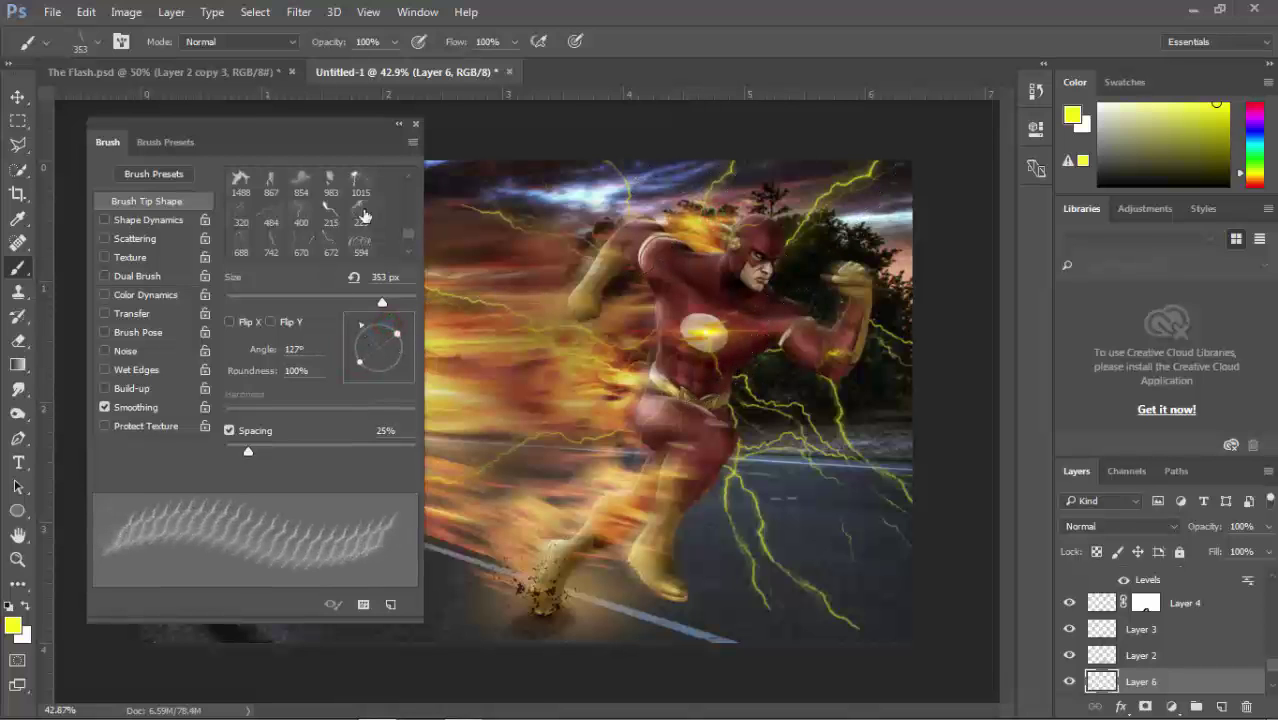
left_click(298, 241)
left_click_drag(400, 352, 368, 372)
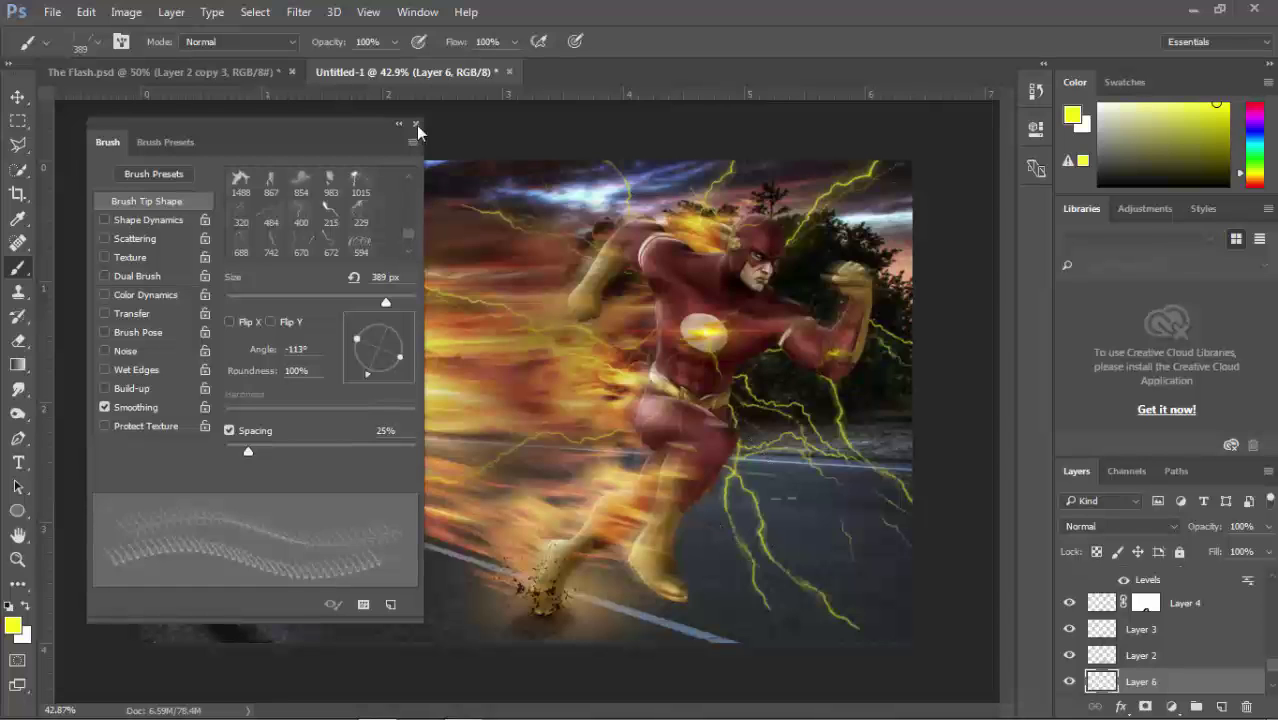
left_click(417, 125)
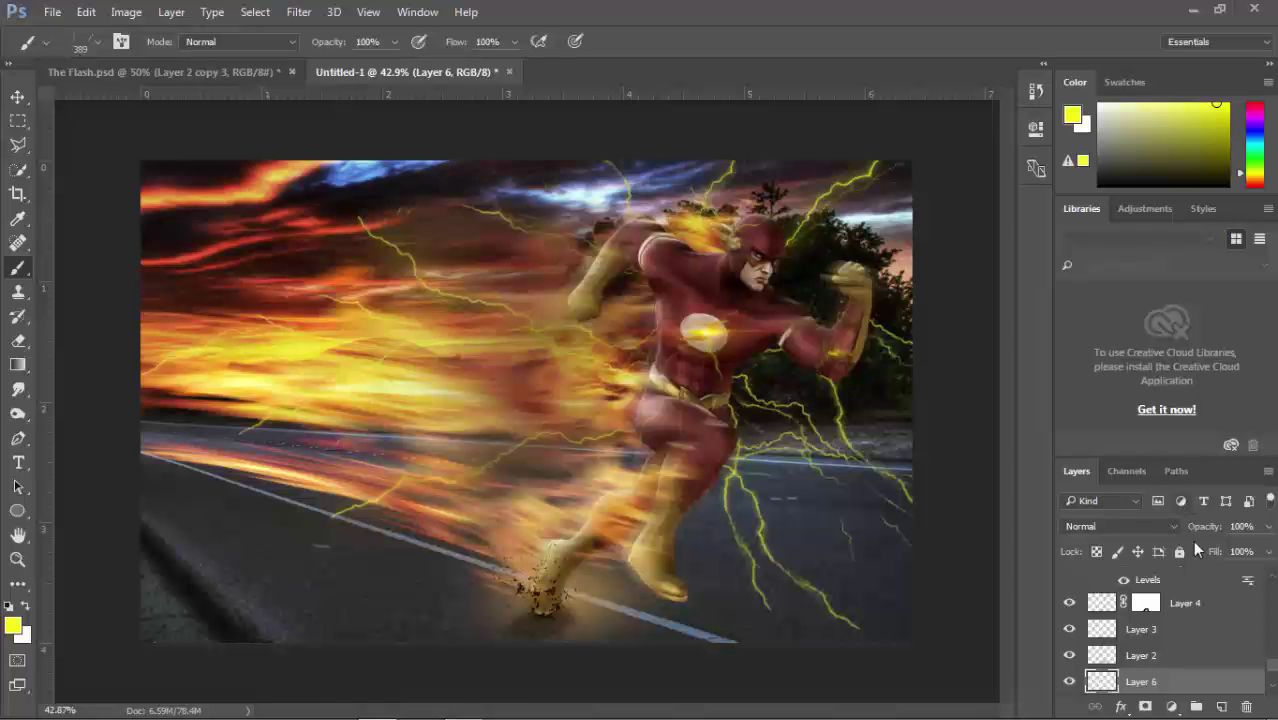
- Close the Libraries panel group and open Layer 6's Layer Style dialog
left_click(1268, 209)
left_click(1157, 363)
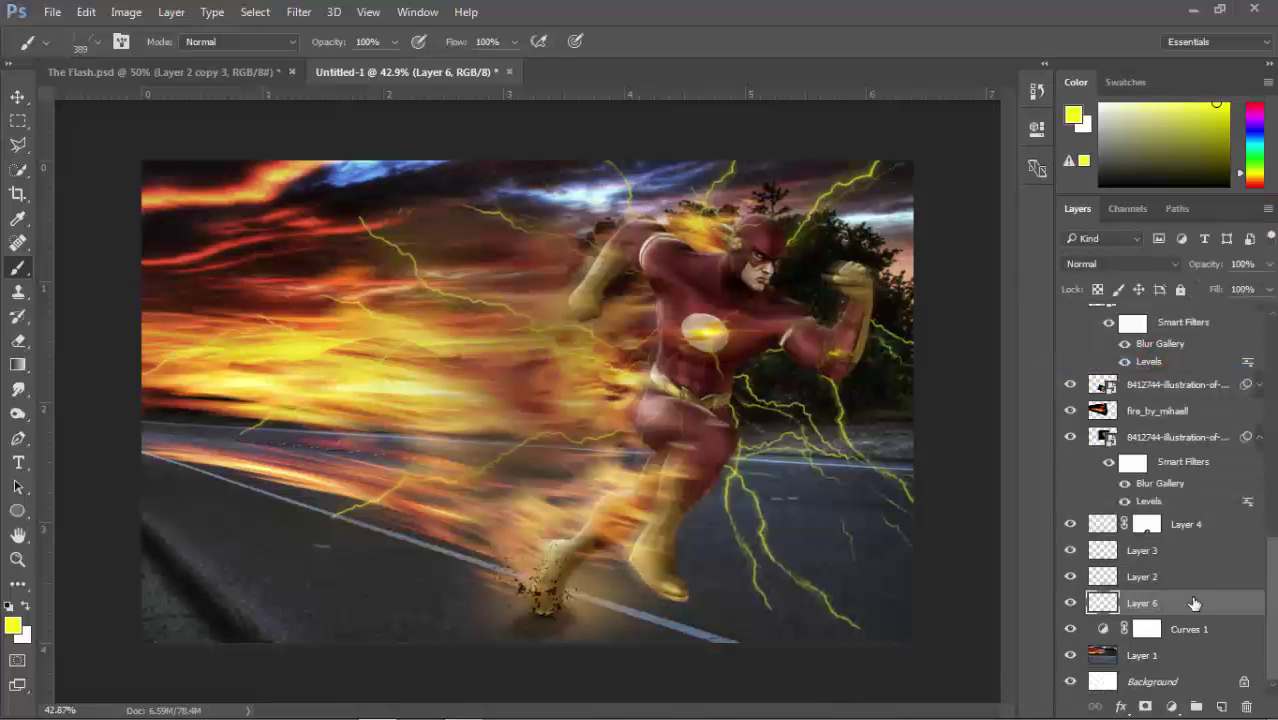
key("h")
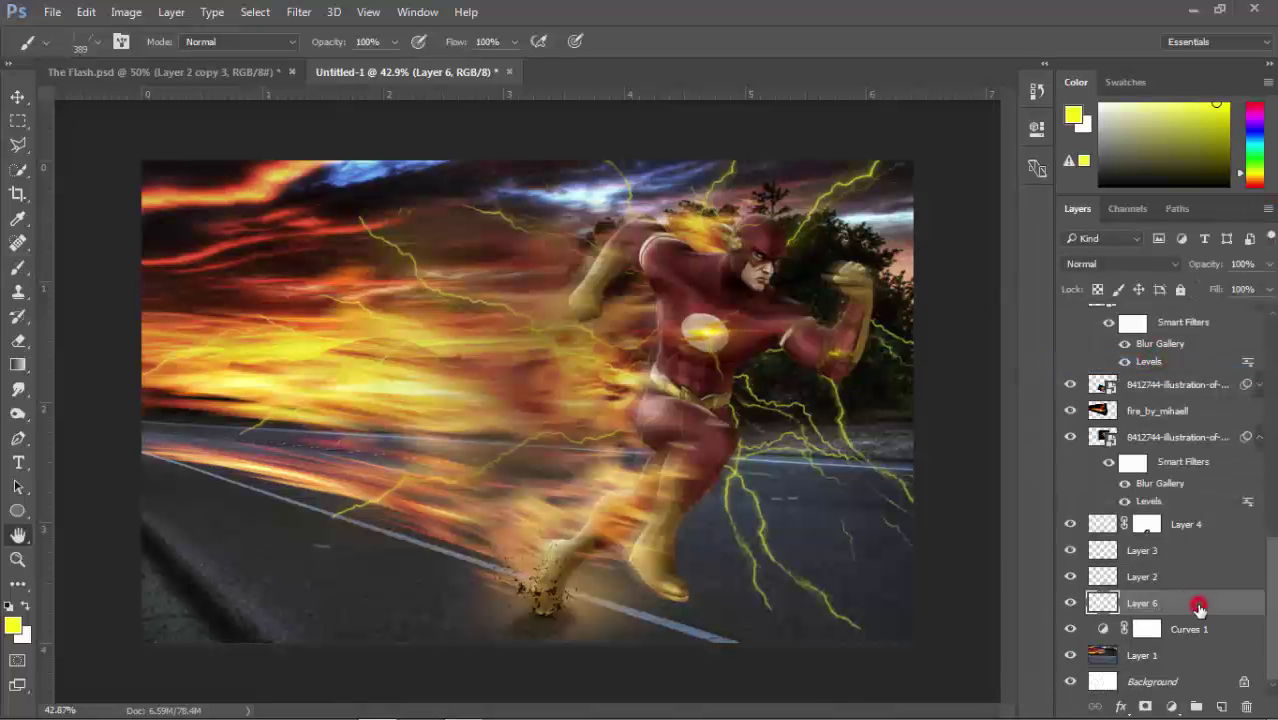
double_click(1198, 606)
- Enable Inner Glow on Layer 6 and reset it to default settings
left_click_drag(566, 100, 860, 63)
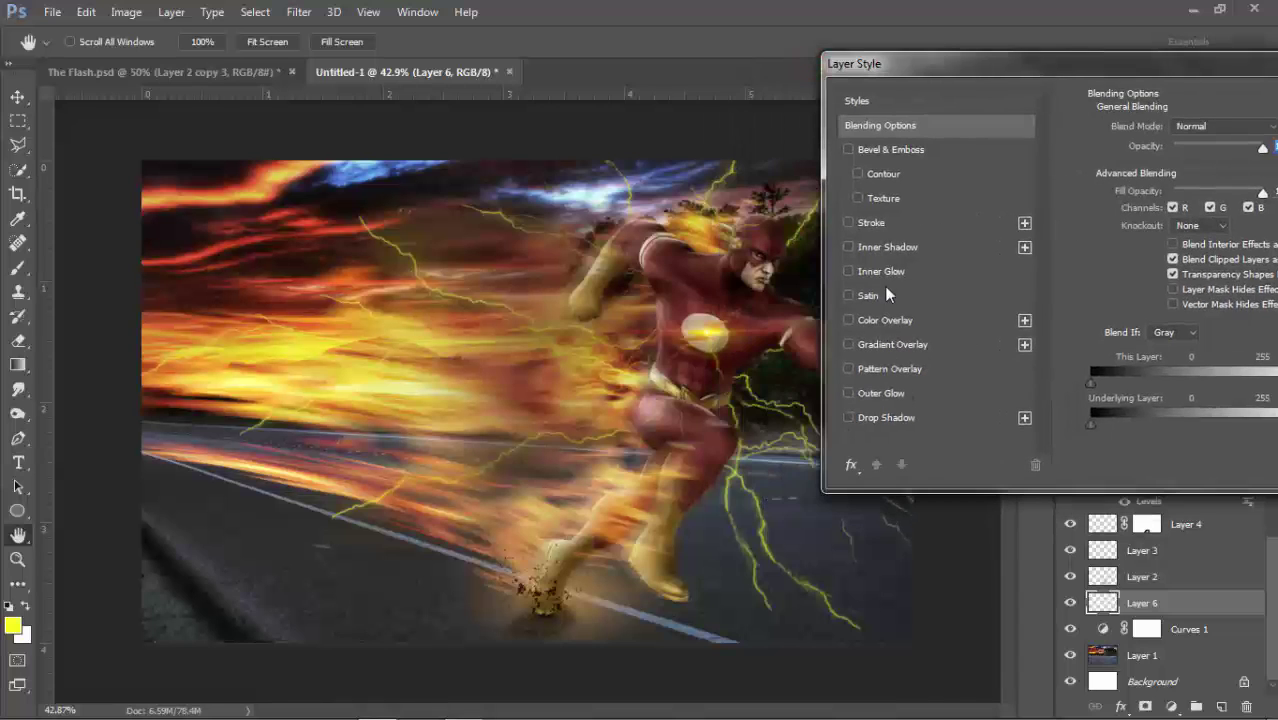
left_click(893, 271)
left_click(849, 271)
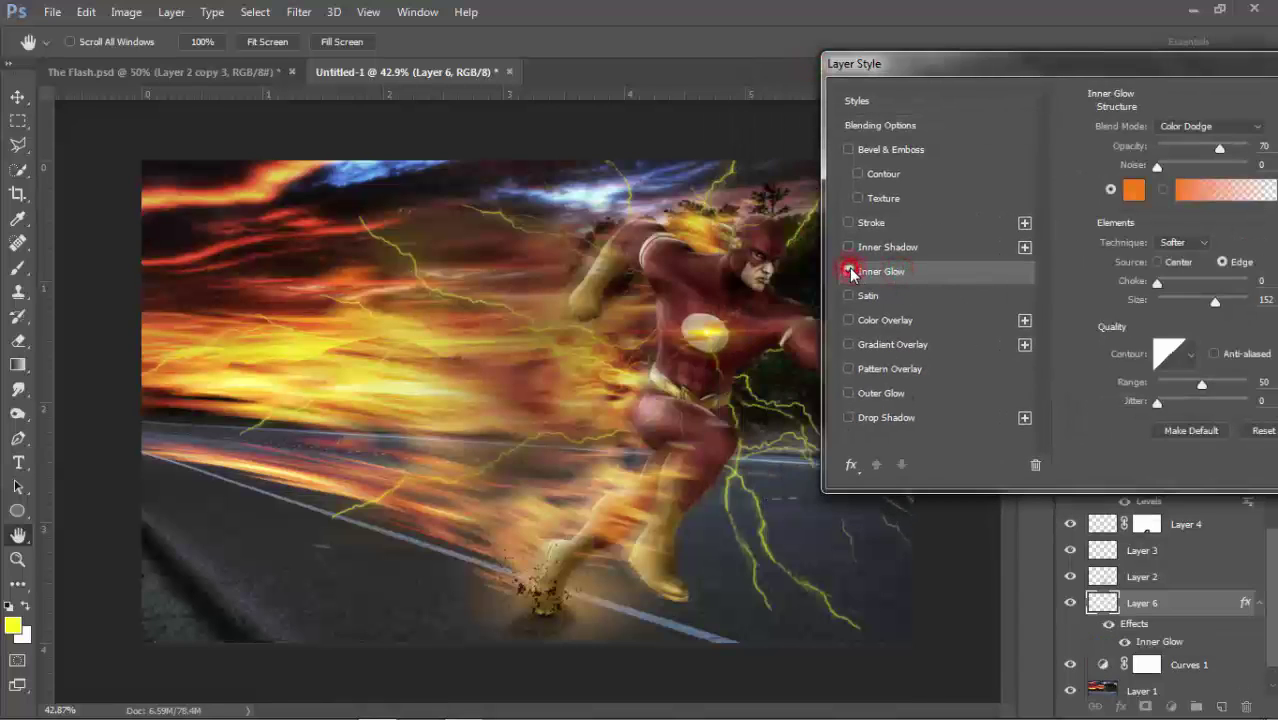
left_click(849, 271)
left_click(849, 271)
left_click(848, 272)
left_click(1259, 431)
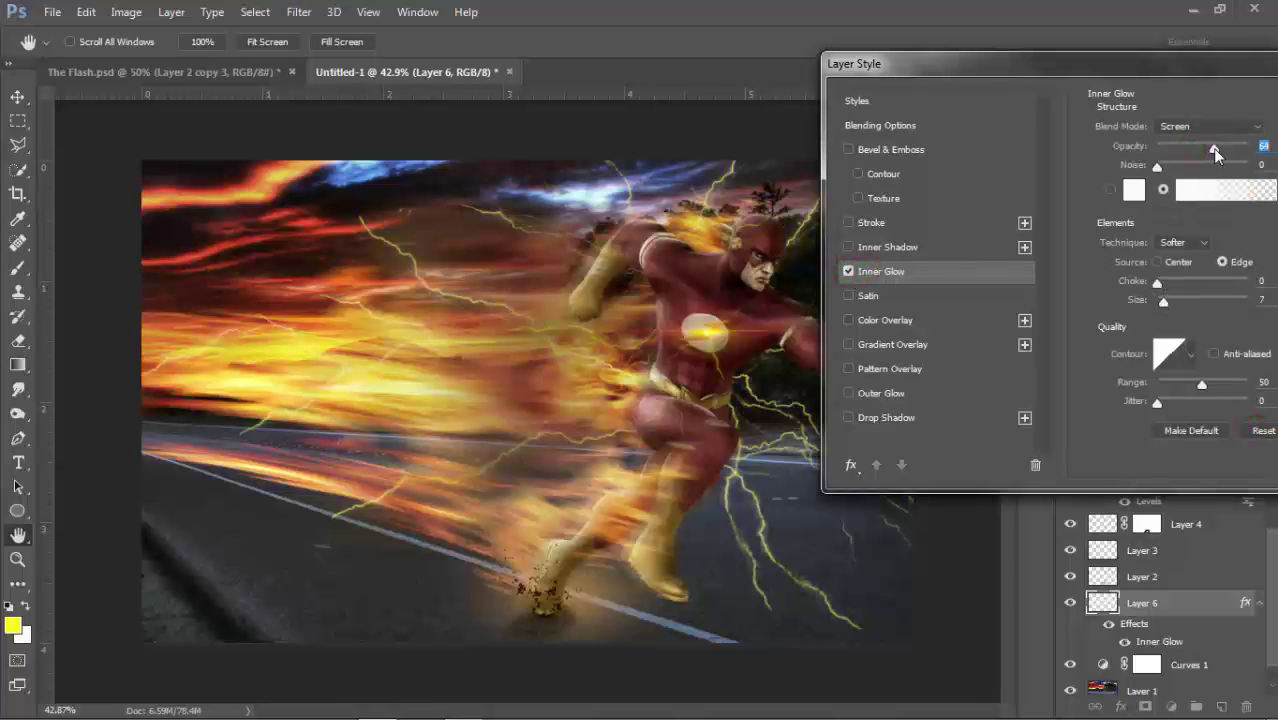
- Give the inner glow a peach colour with Linear Dodge (Add) blending
left_click(1131, 190)
left_click_drag(937, 357, 937, 374)
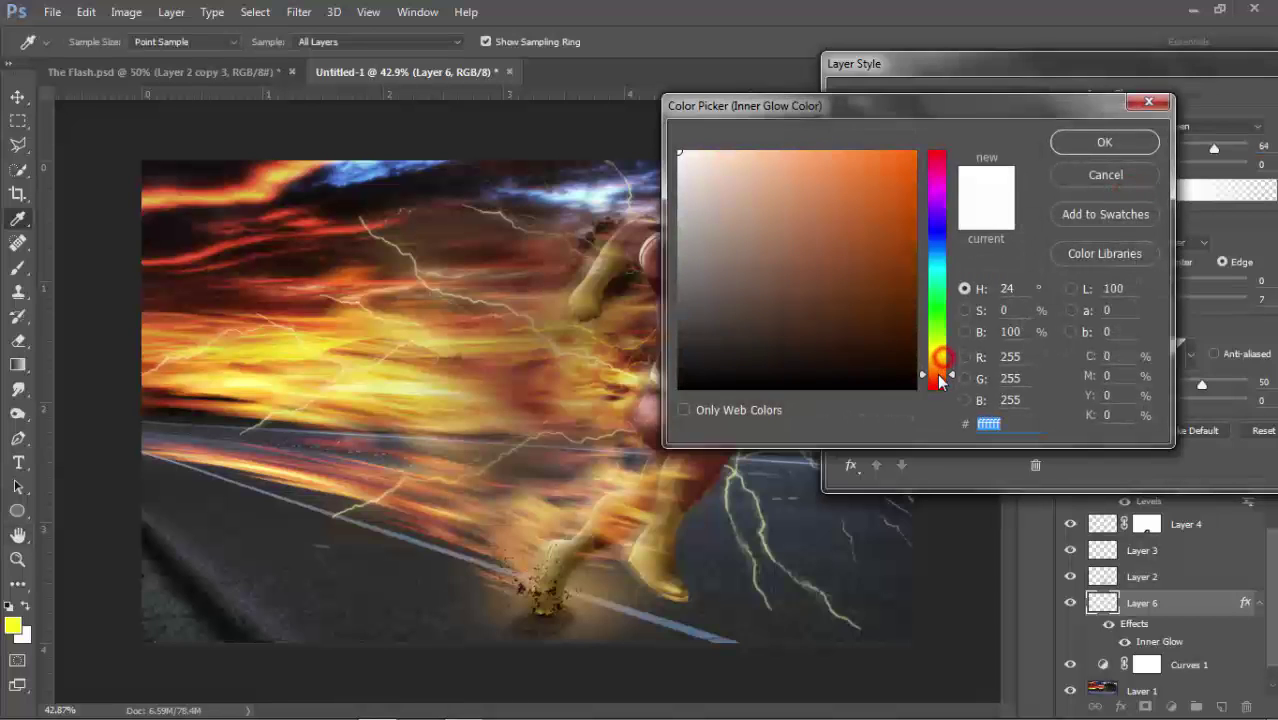
left_click(807, 171)
left_click(1104, 142)
left_click(1205, 126)
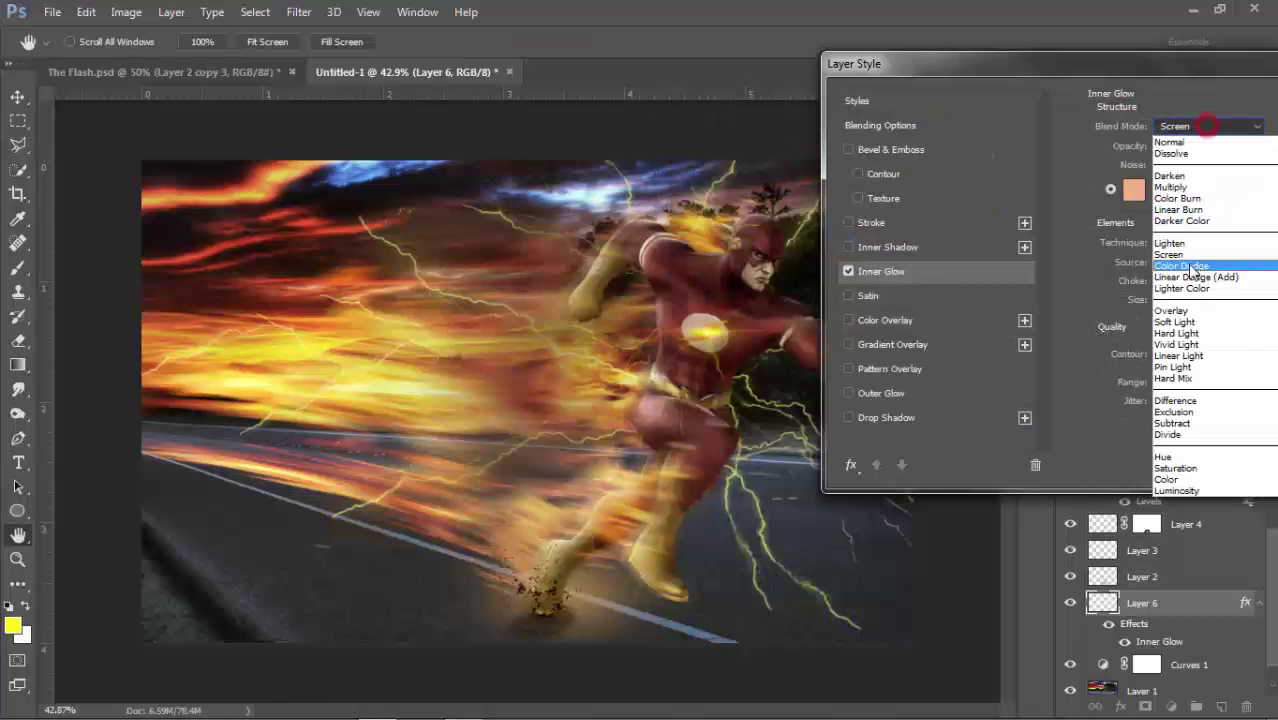
left_click(1184, 257)
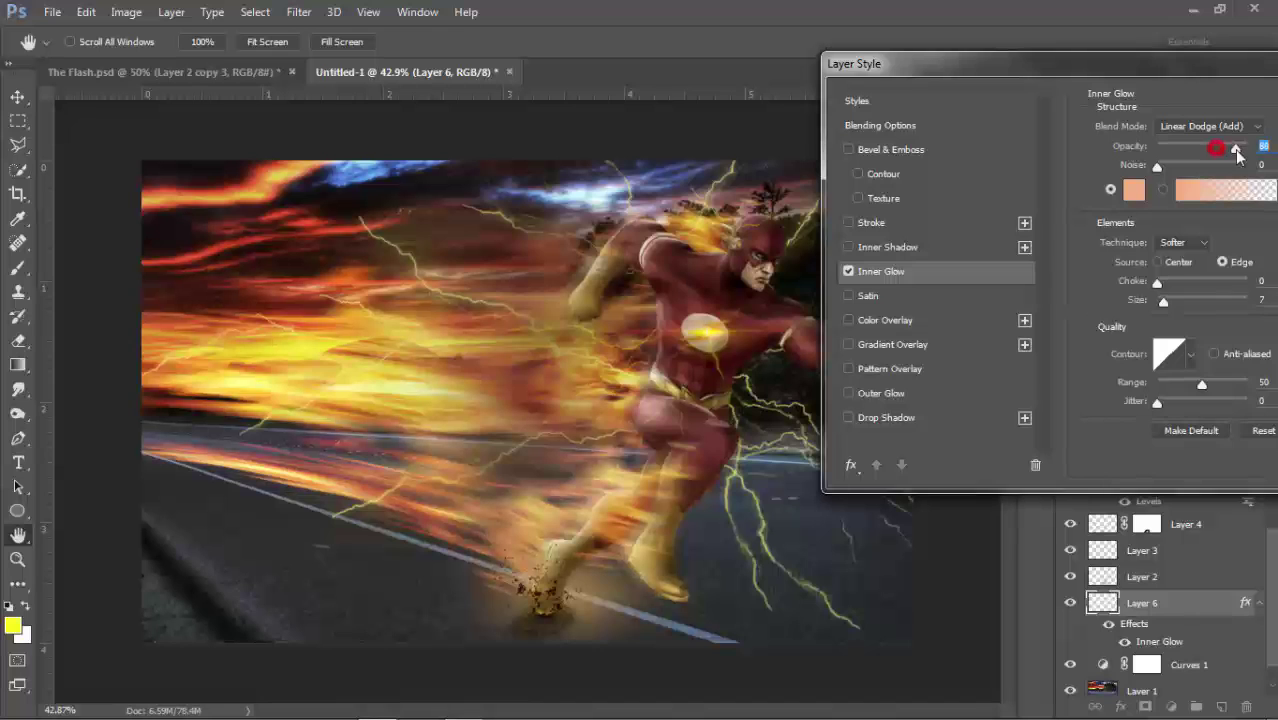
- Switch the inner glow to Screen mode and choose a darker warm brown colour
left_click_drag(1087, 63, 861, 37)
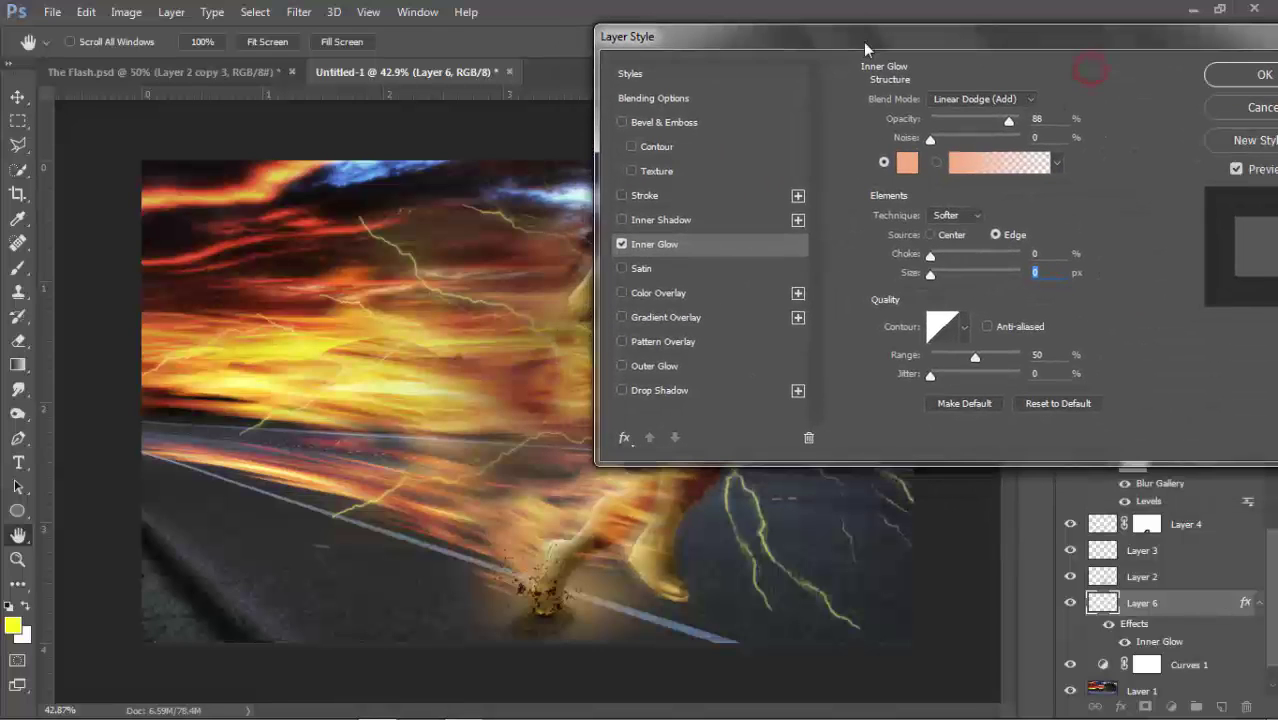
left_click(1020, 98)
left_click(950, 228)
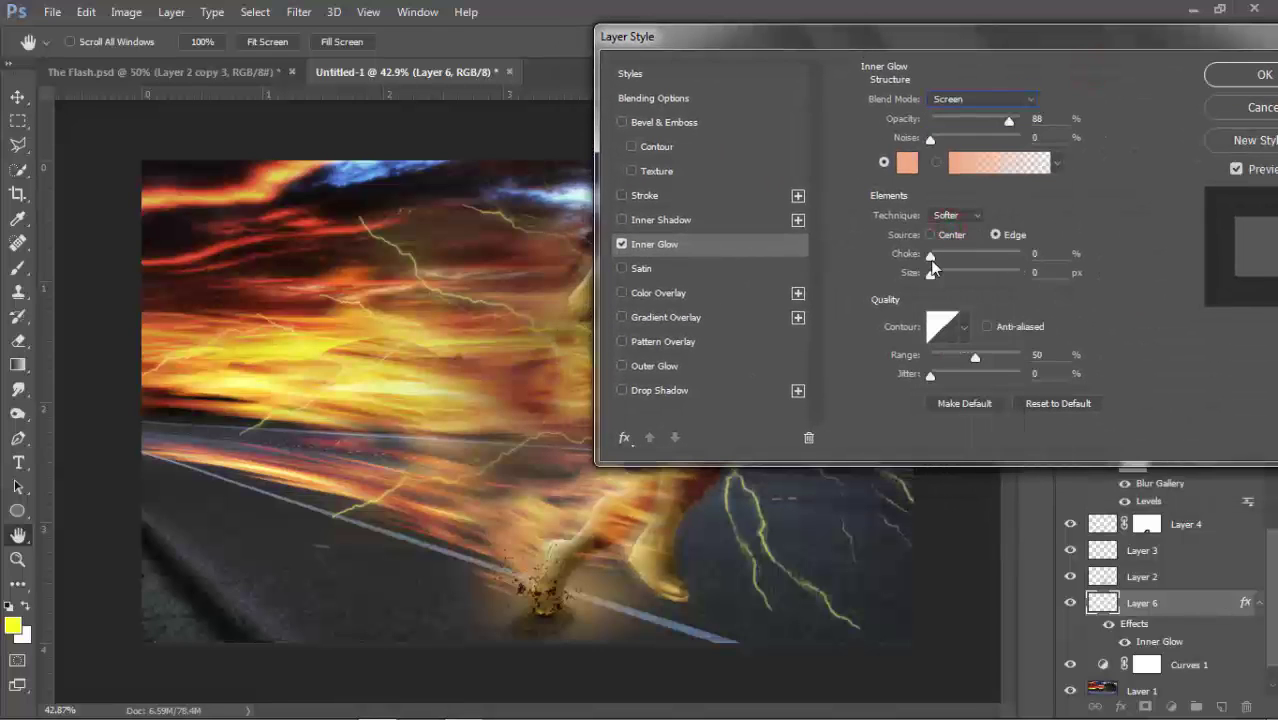
left_click(620, 246)
left_click(911, 165)
left_click(799, 257)
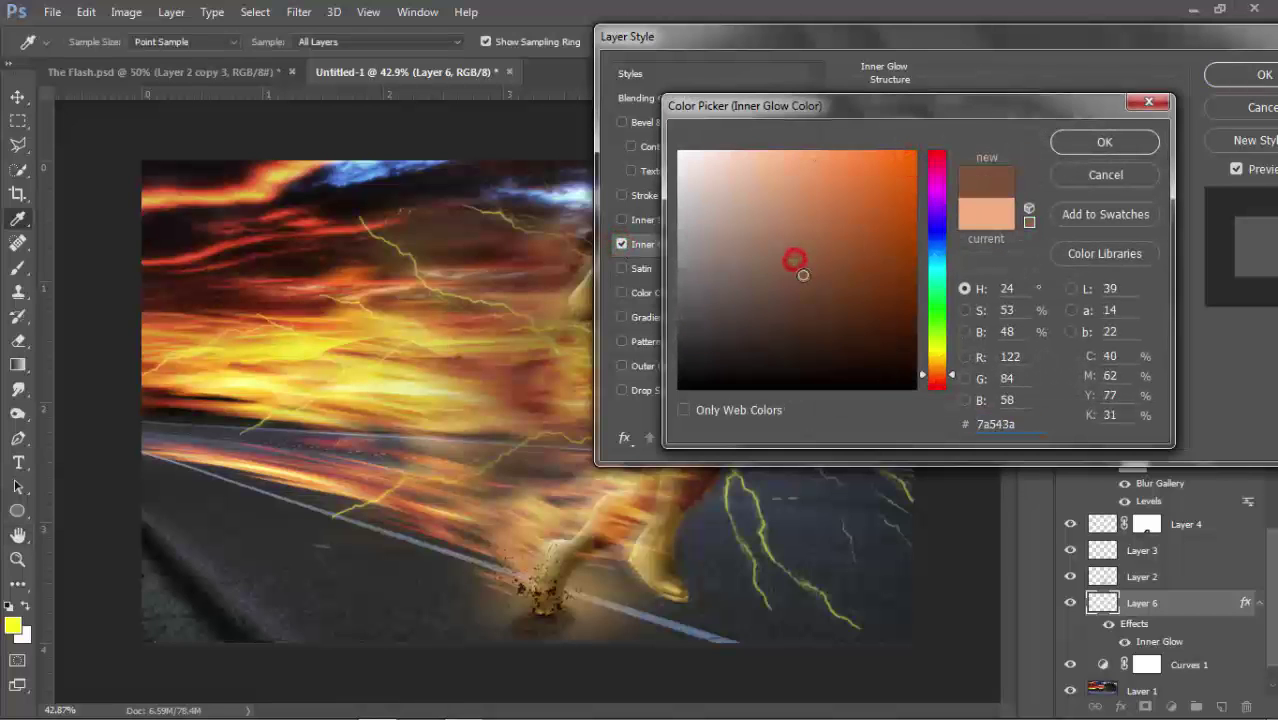
- Confirm the inner glow colour and add a default Outer Glow in Color Dodge mode
left_click(1061, 140)
left_click(622, 367)
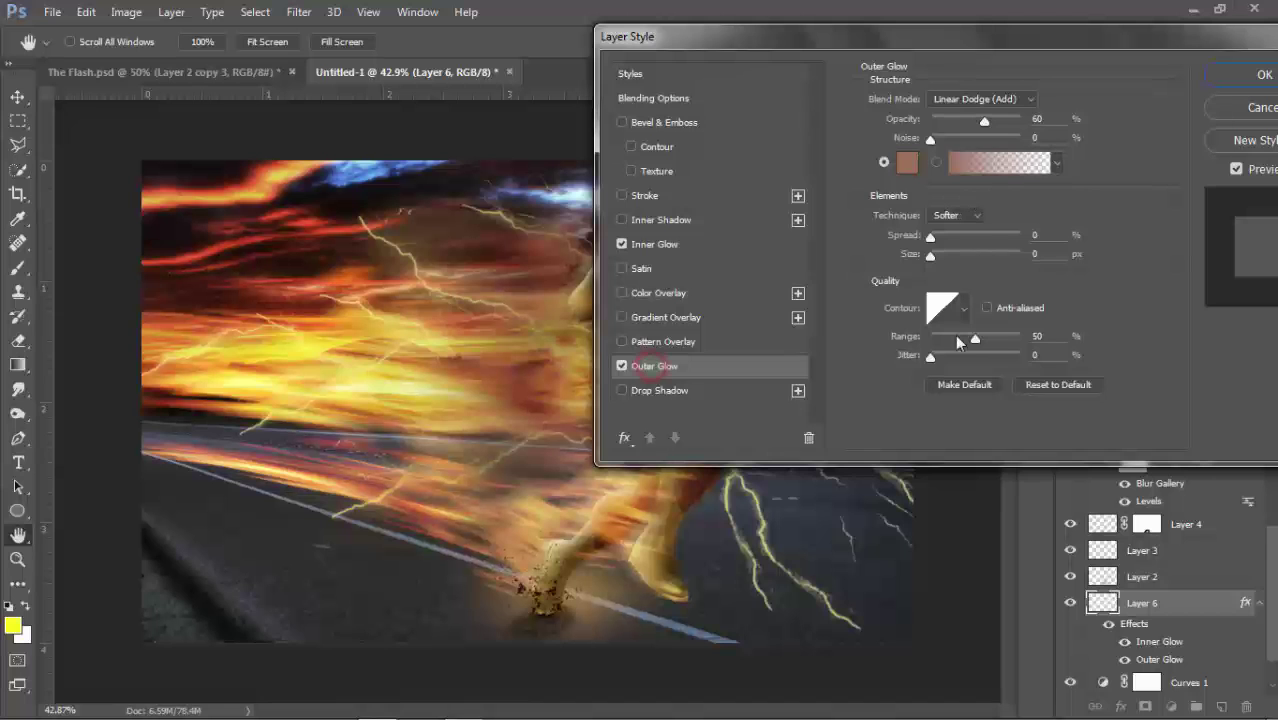
left_click(1033, 380)
left_click(975, 248)
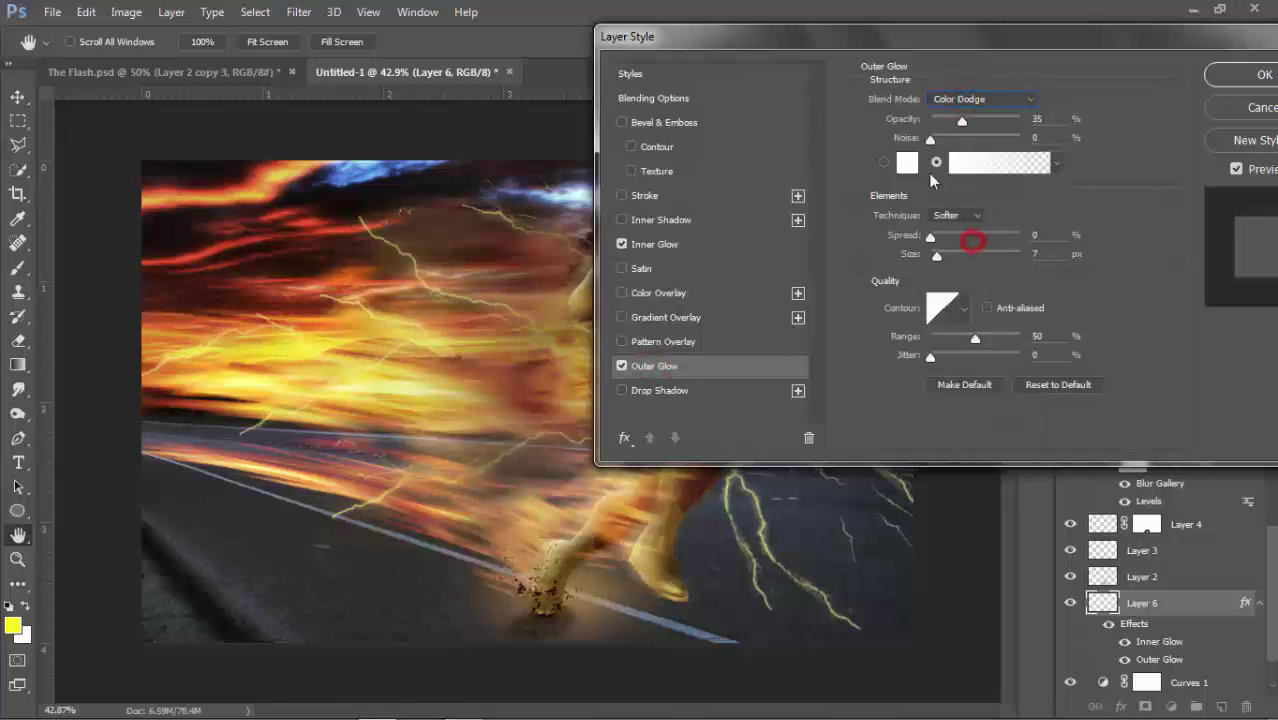
- Give the outer glow a brown-orange colour, 76% opacity and 9 px size
left_click(907, 162)
left_click_drag(937, 385, 937, 367)
left_click(820, 268)
key("Return")
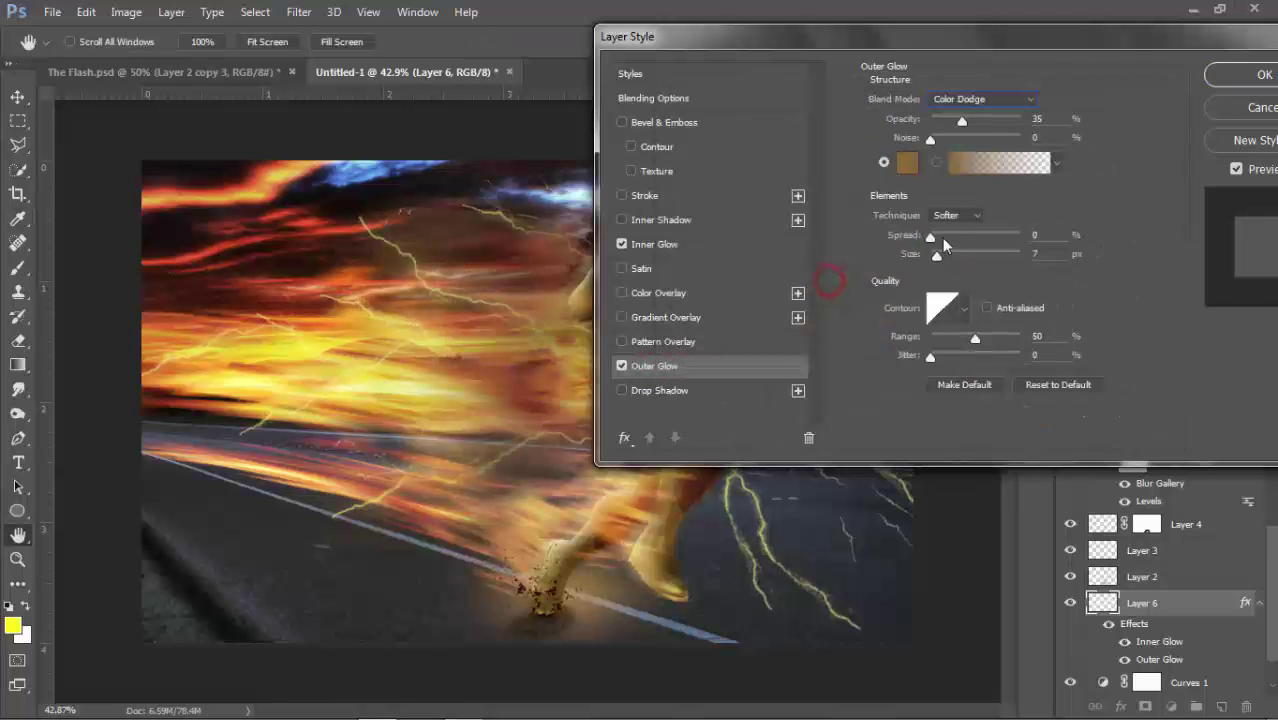
left_click_drag(962, 121, 998, 121)
left_click_drag(937, 255, 939, 259)
- Change the outer glow colour to light peach and compare it on and off
left_click(907, 163)
left_click(779, 180)
key("Return")
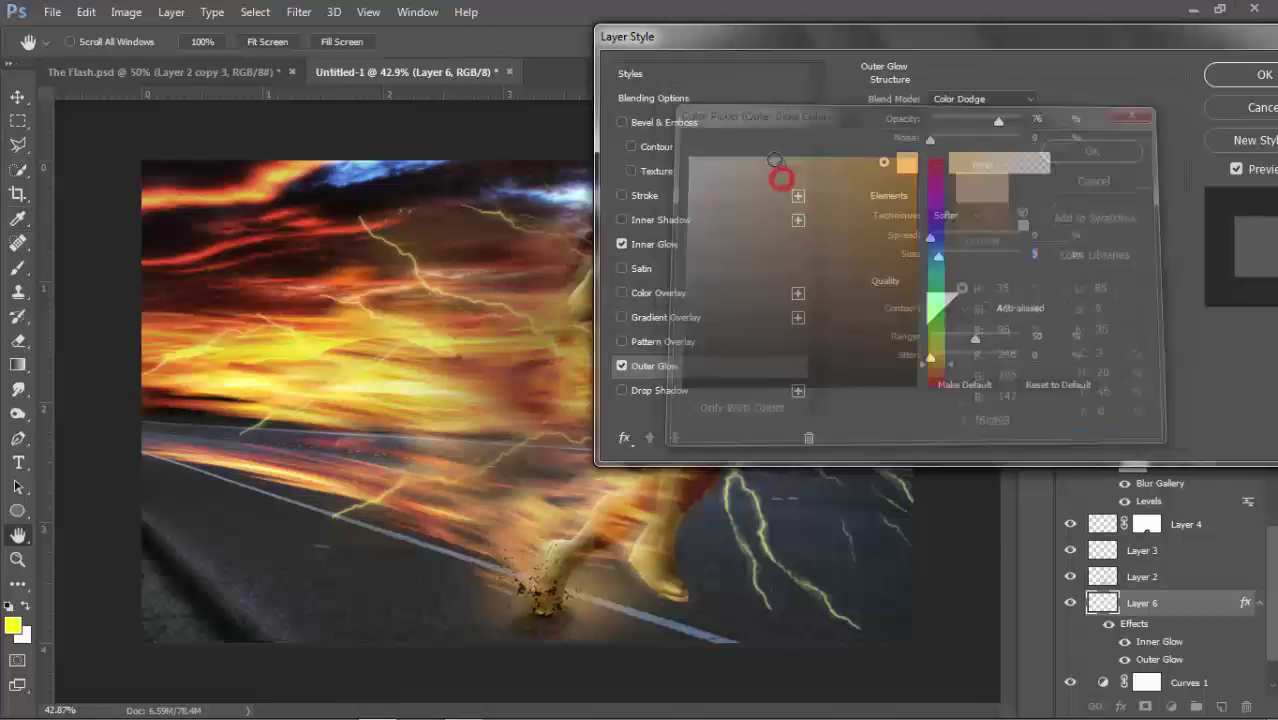
left_click(622, 366)
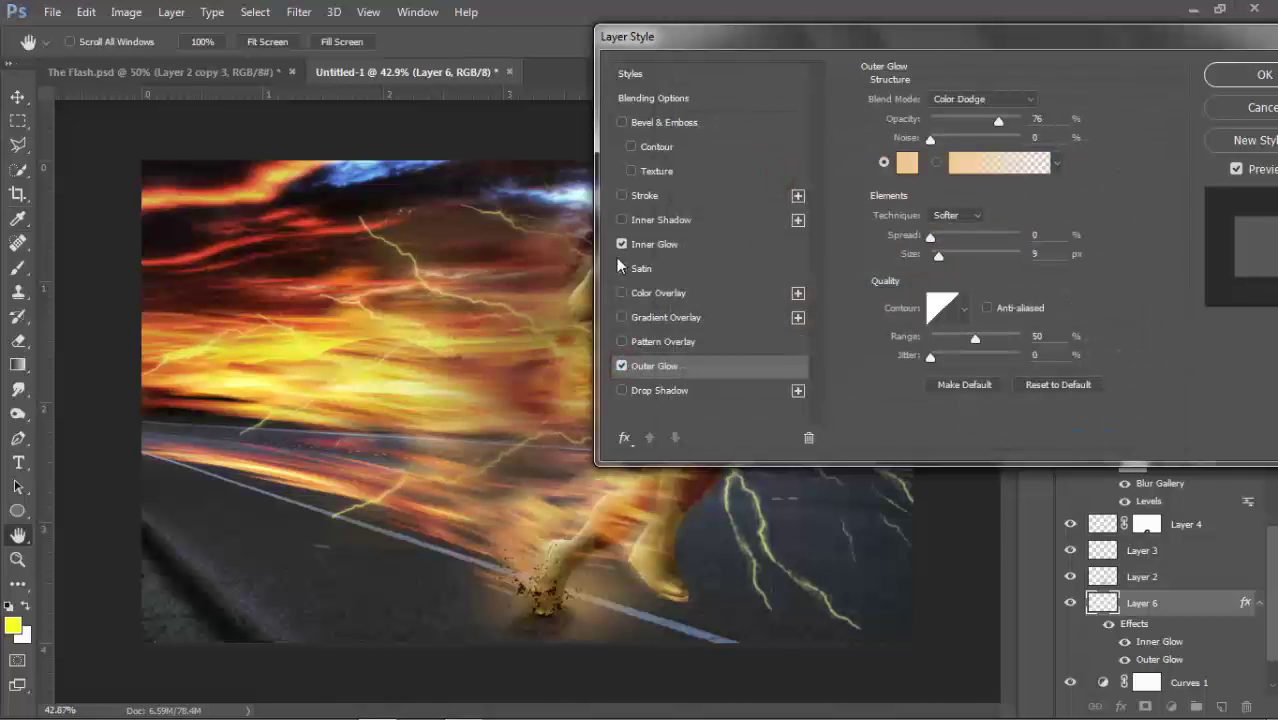
- Apply the glow layer styles, select Layer 6 and stamp the visible layers
left_click(1236, 78)
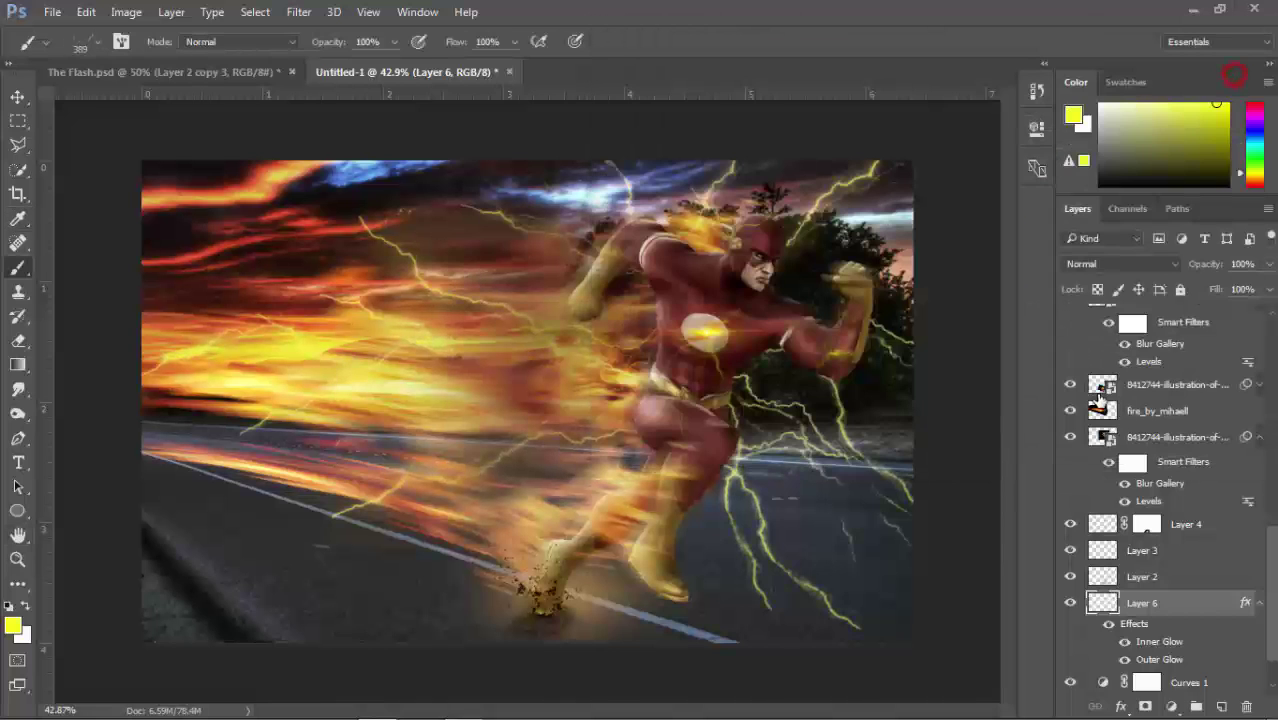
left_click_drag(1244, 604, 1238, 322)
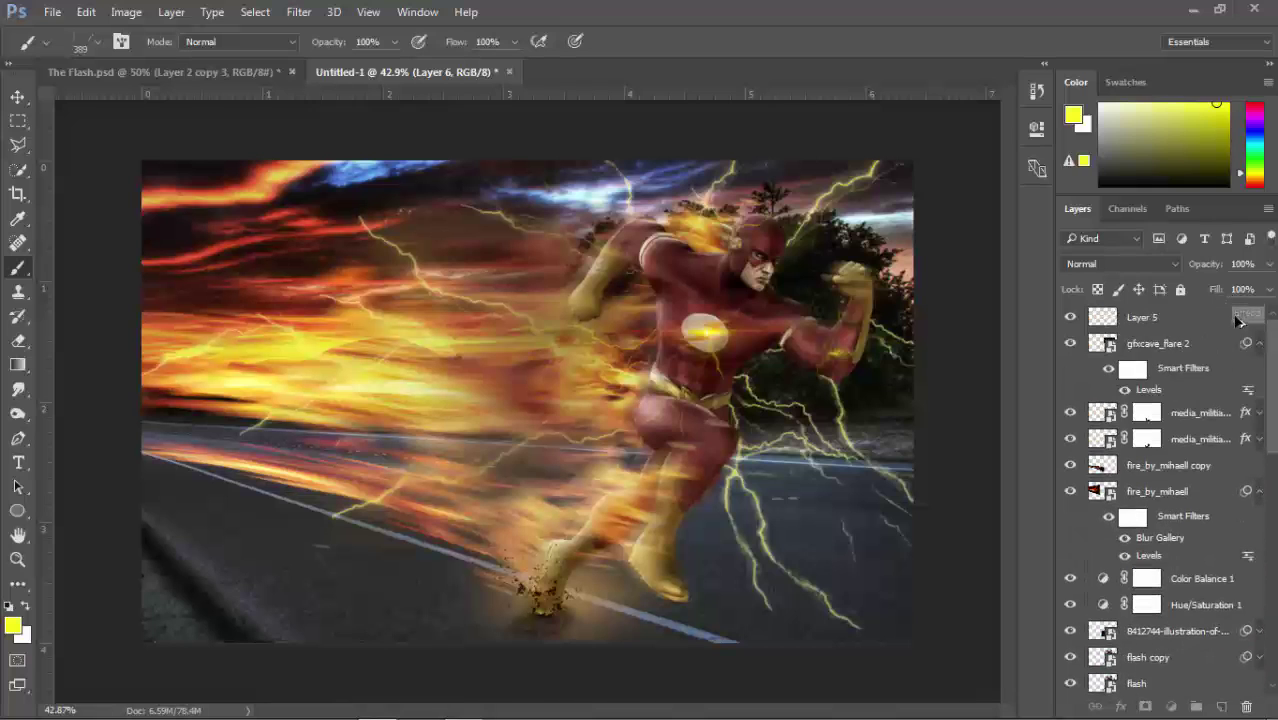
key("v")
left_click(108, 159)
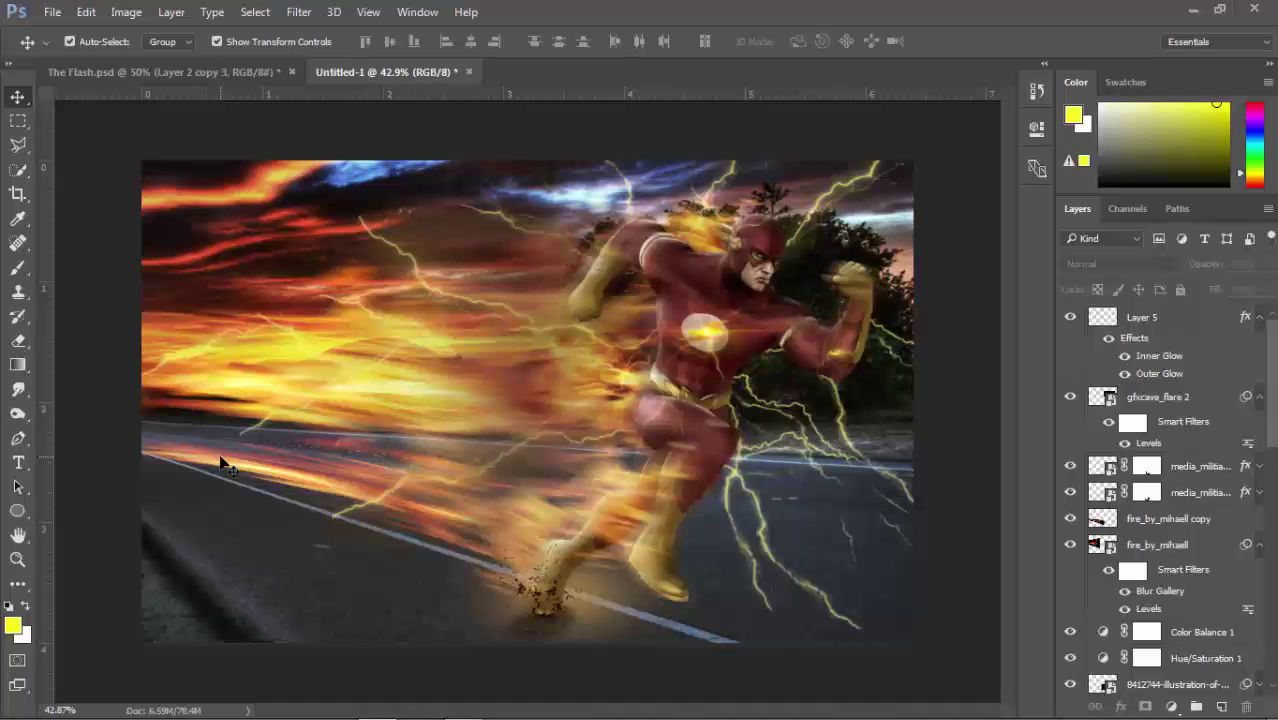
left_click(584, 606)
key("ctrl+alt+shift+e")
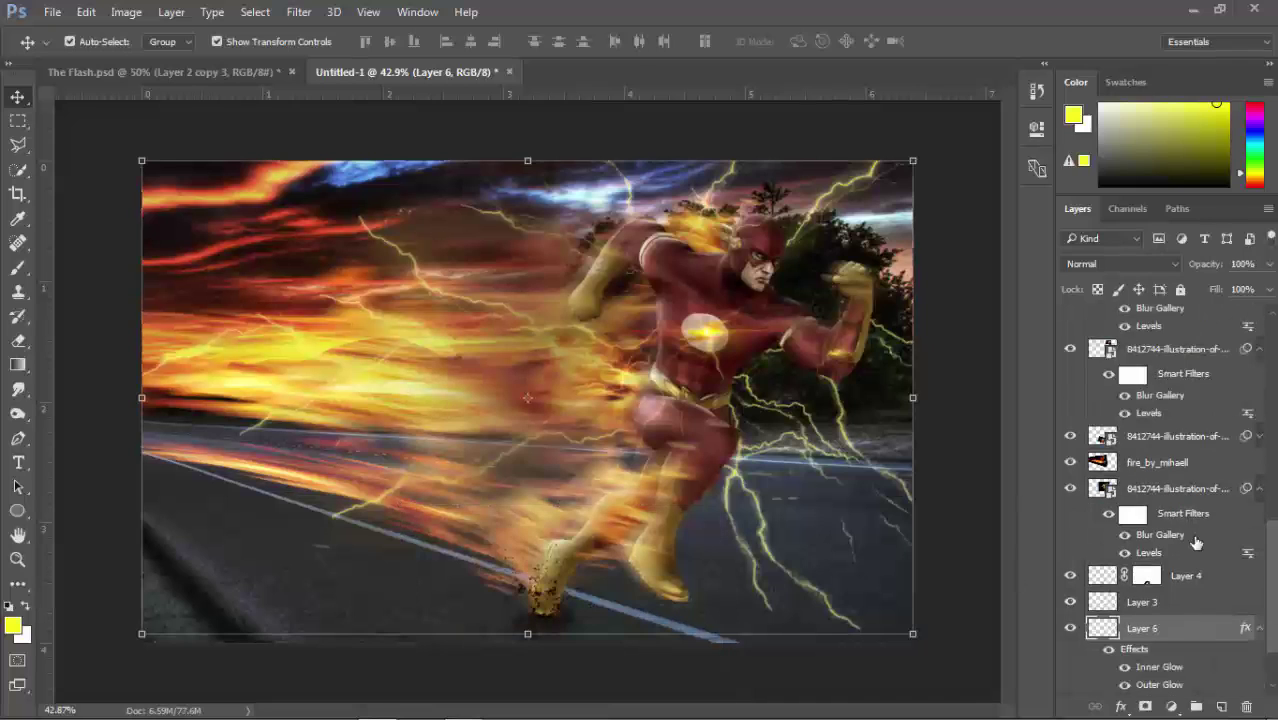
- Add a new empty layer (Layer 7) and choose a soft round brush at 552 px
left_click(1221, 706)
key("b")
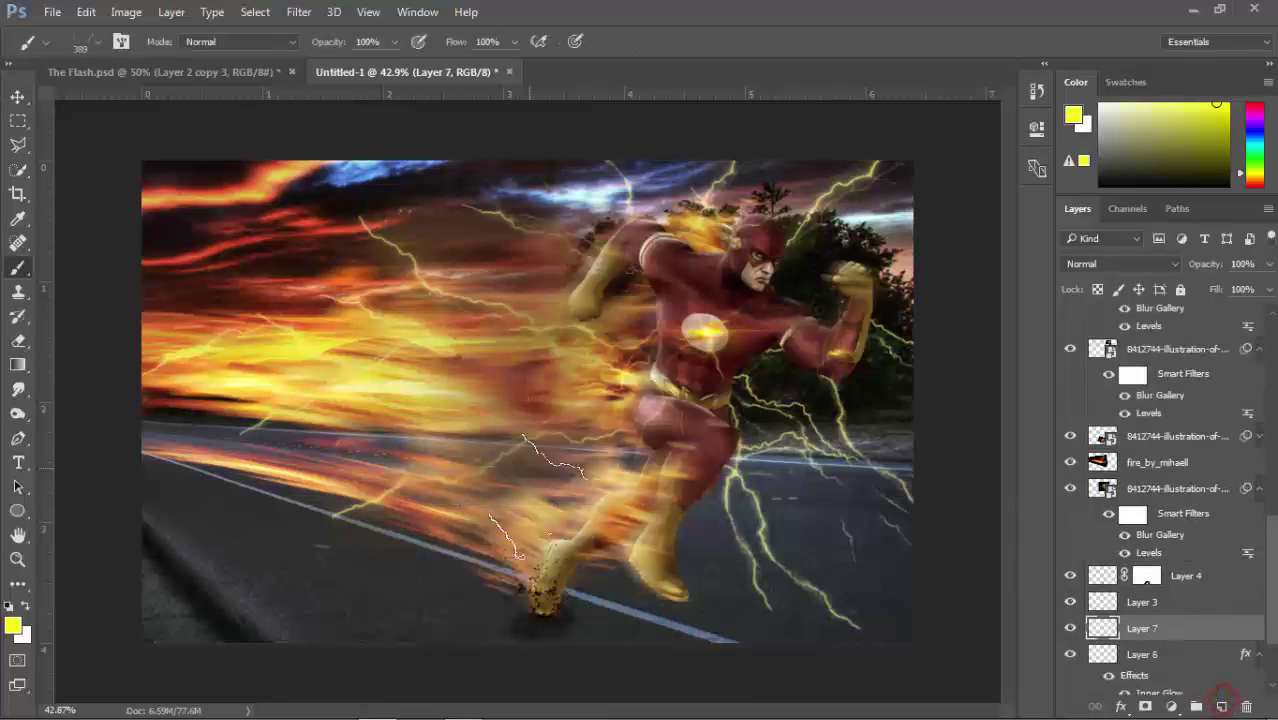
left_click_drag(578, 328, 640, 369)
mouse_move(545, 407)
left_mouse_down()
mouse_move(575, 447)
mouse_move(660, 421)
left_mouse_up()
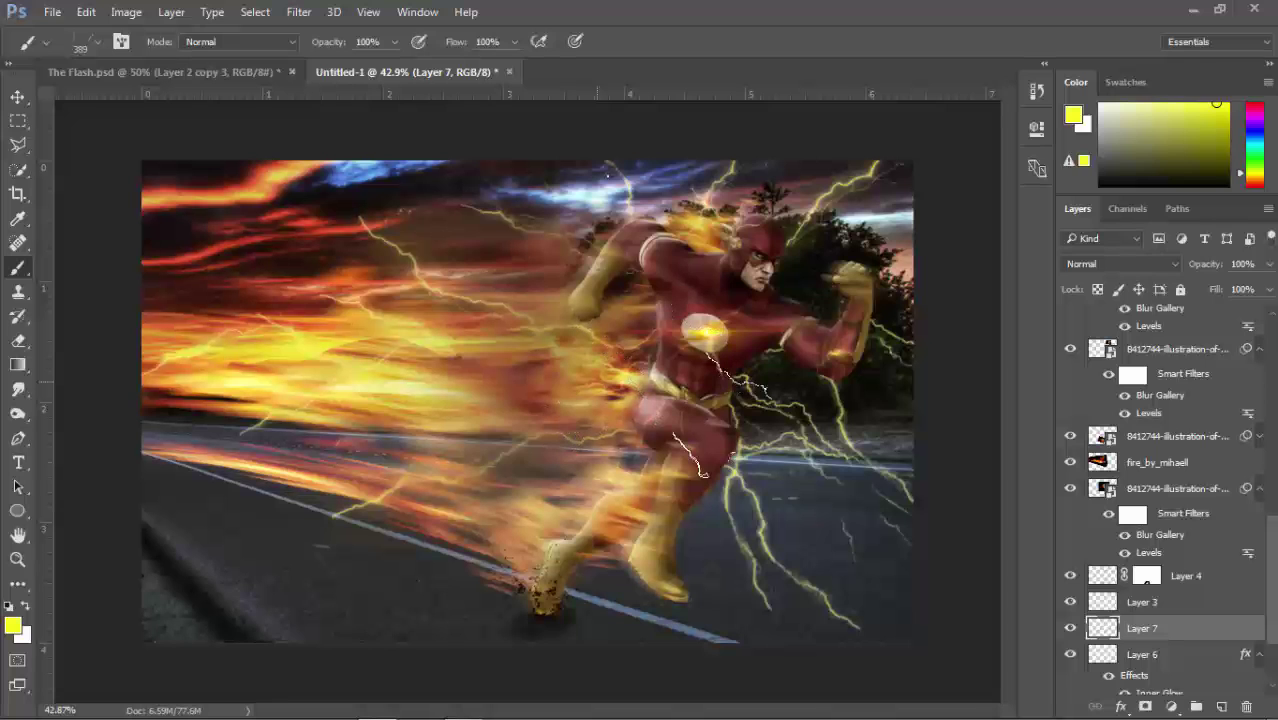
right_click(862, 234)
scroll(805, 395, "up", 1)
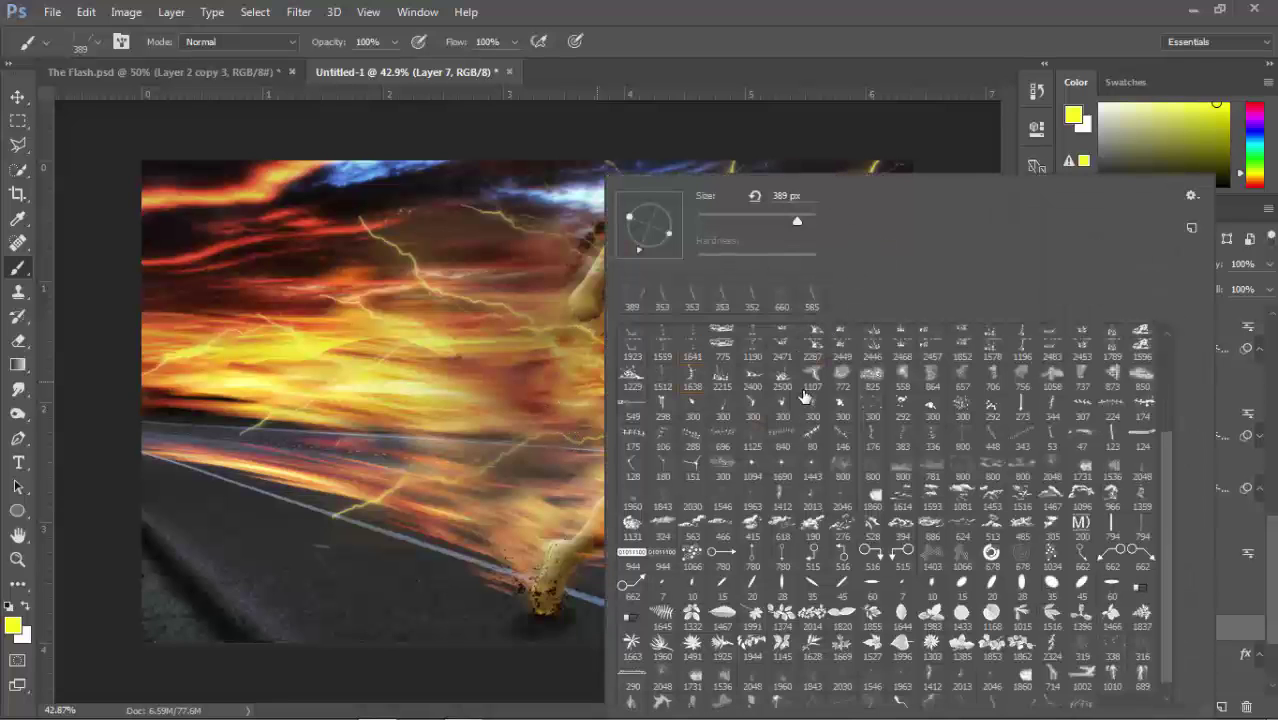
left_click_drag(1164, 458, 1164, 363)
double_click(752, 338)
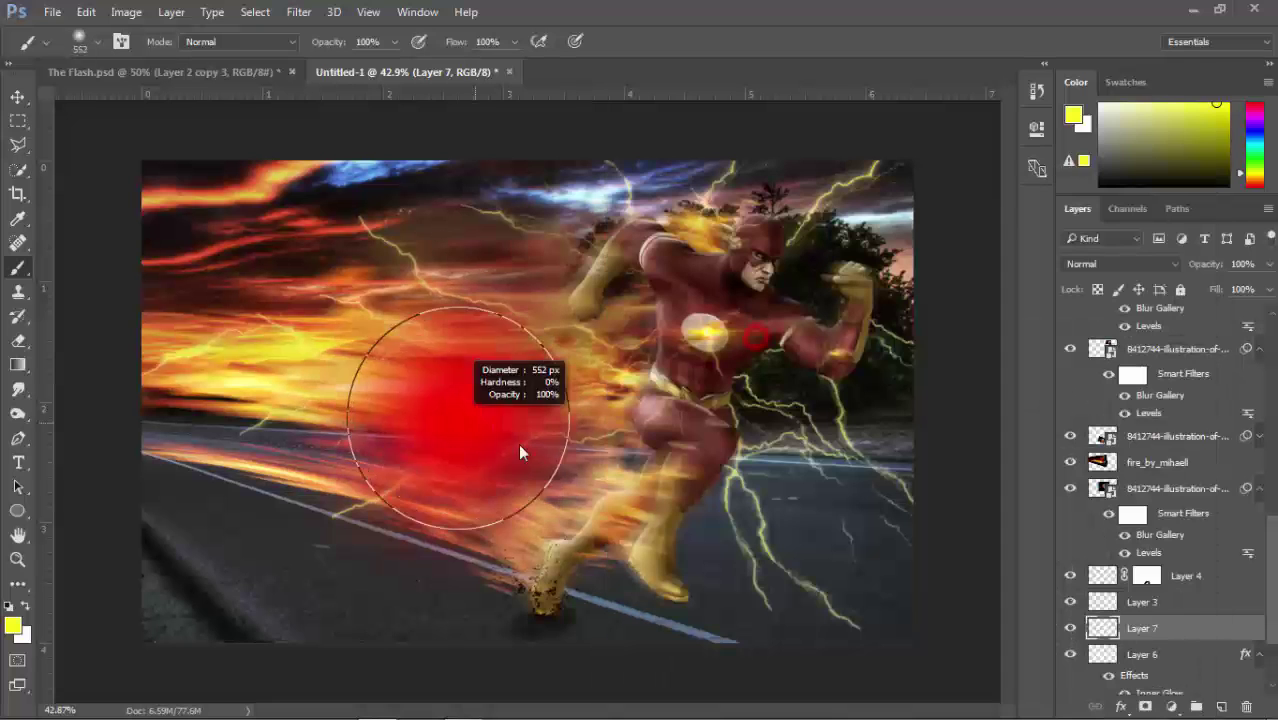
- Pick a brownish orange paint colour and set Layer 7 to Color Dodge
left_click_drag(1254, 170, 1196, 227)
left_click(1177, 153)
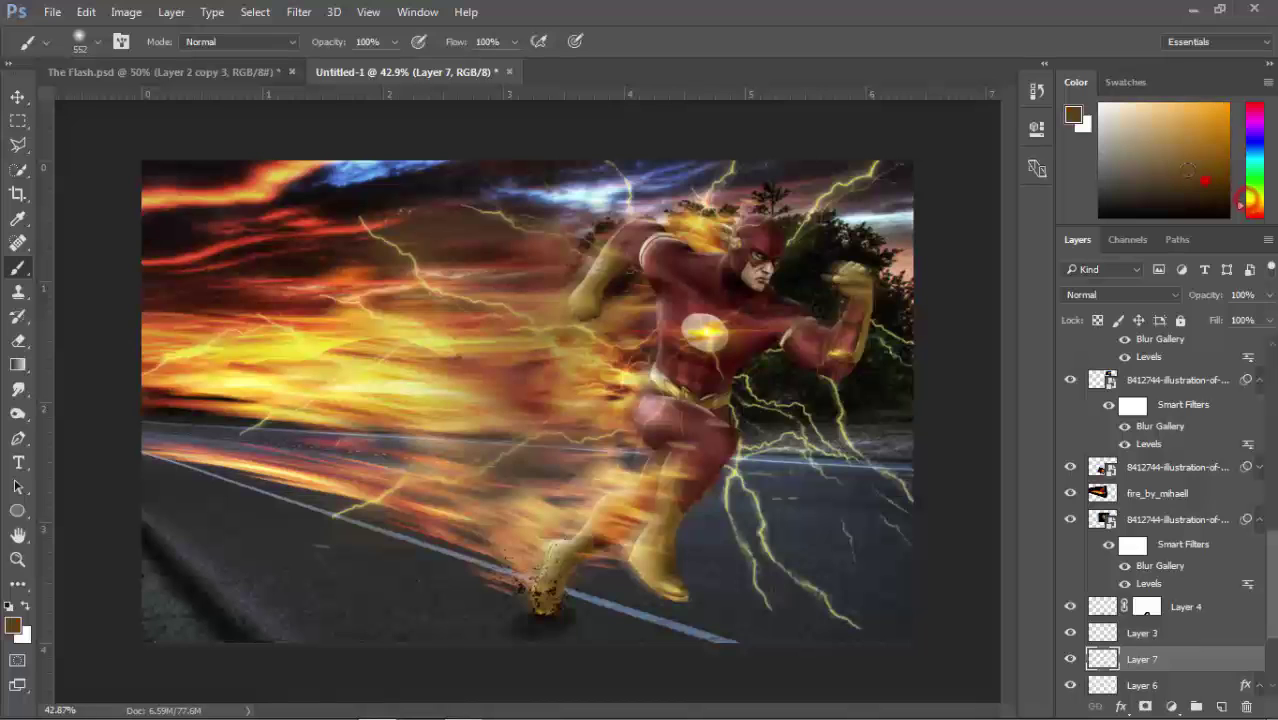
left_click(1127, 293)
left_click(1110, 410)
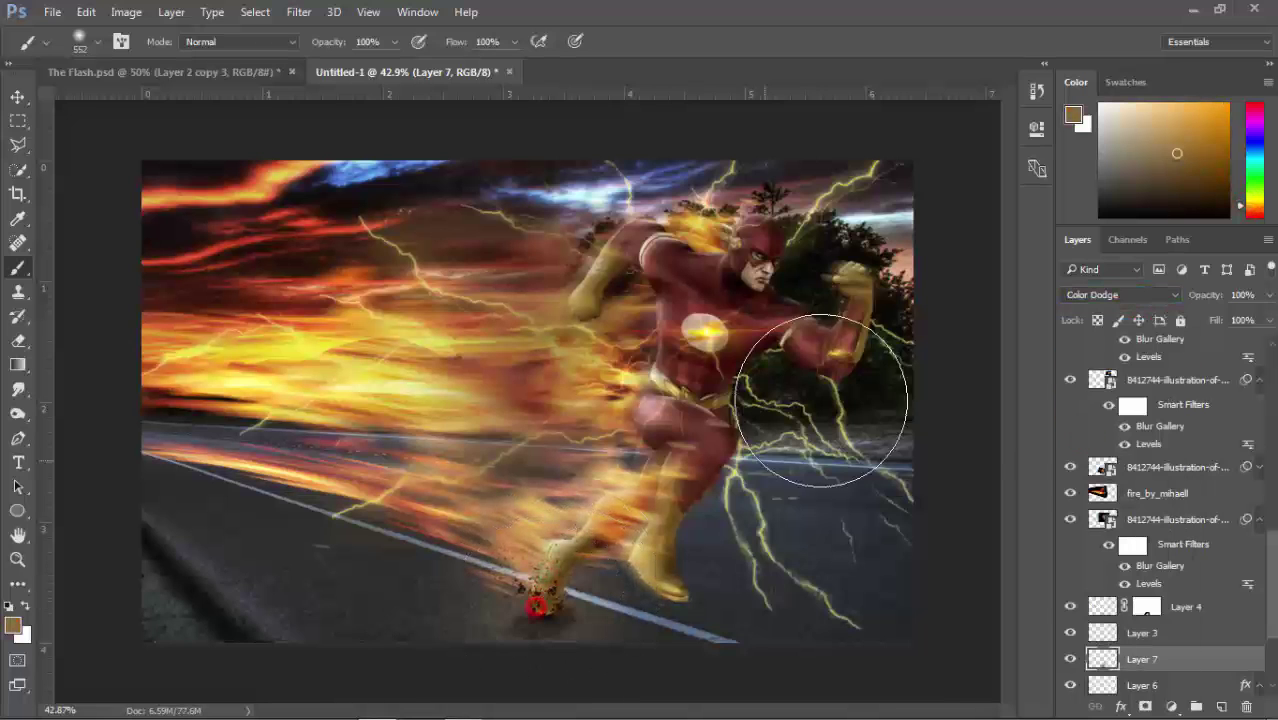
key("v")
key("b")
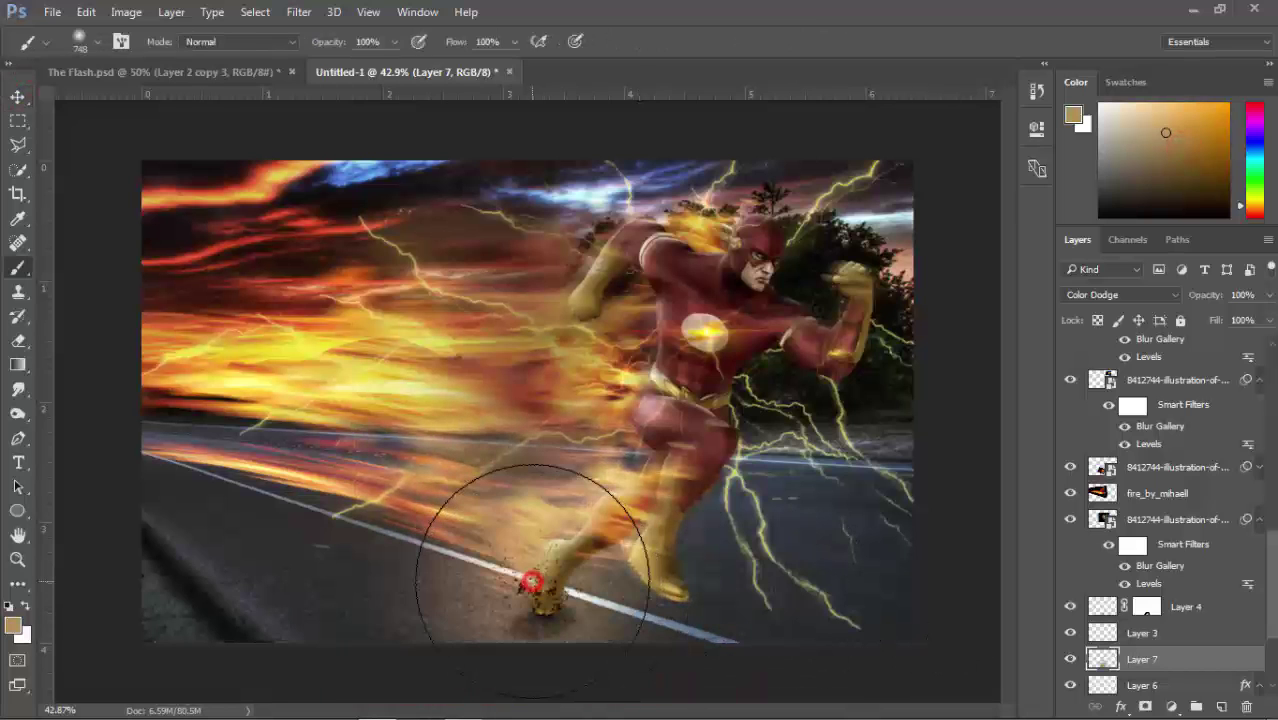
key("v")
left_click(60, 166)
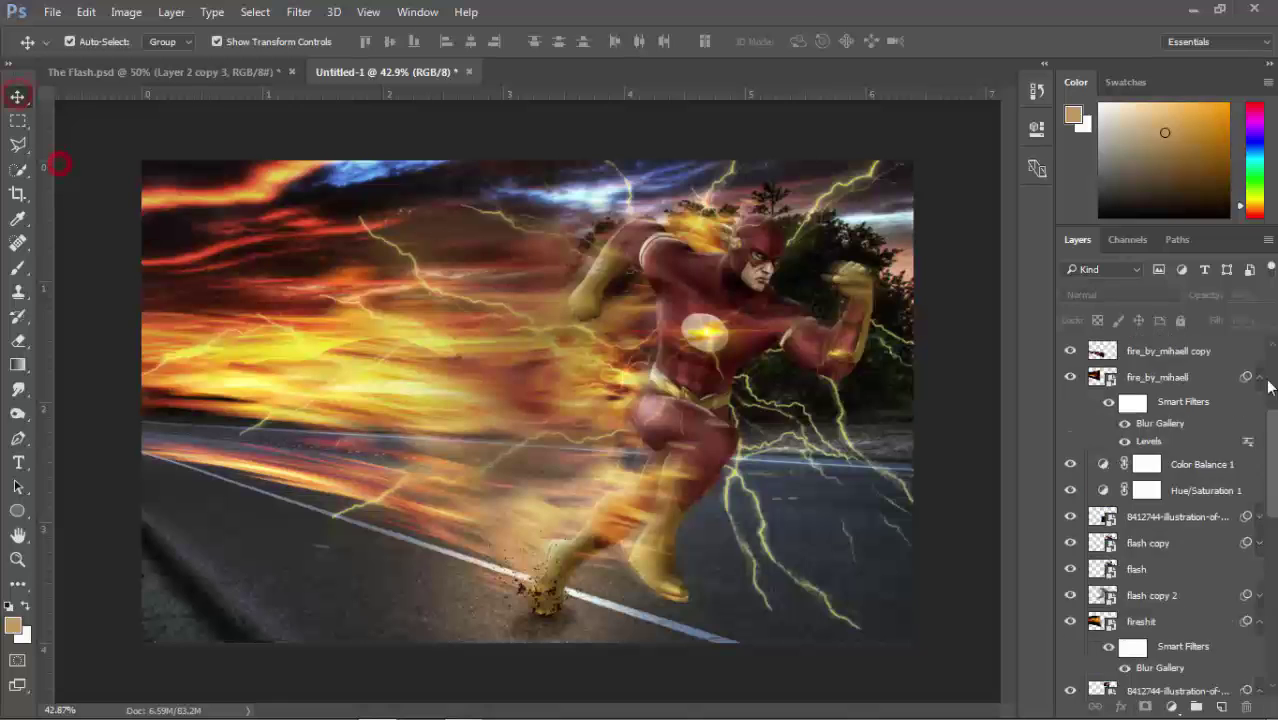
- Try a darkening Curves adjustment above Layer 5, then discard it
left_click(1198, 343)
left_click(1170, 706)
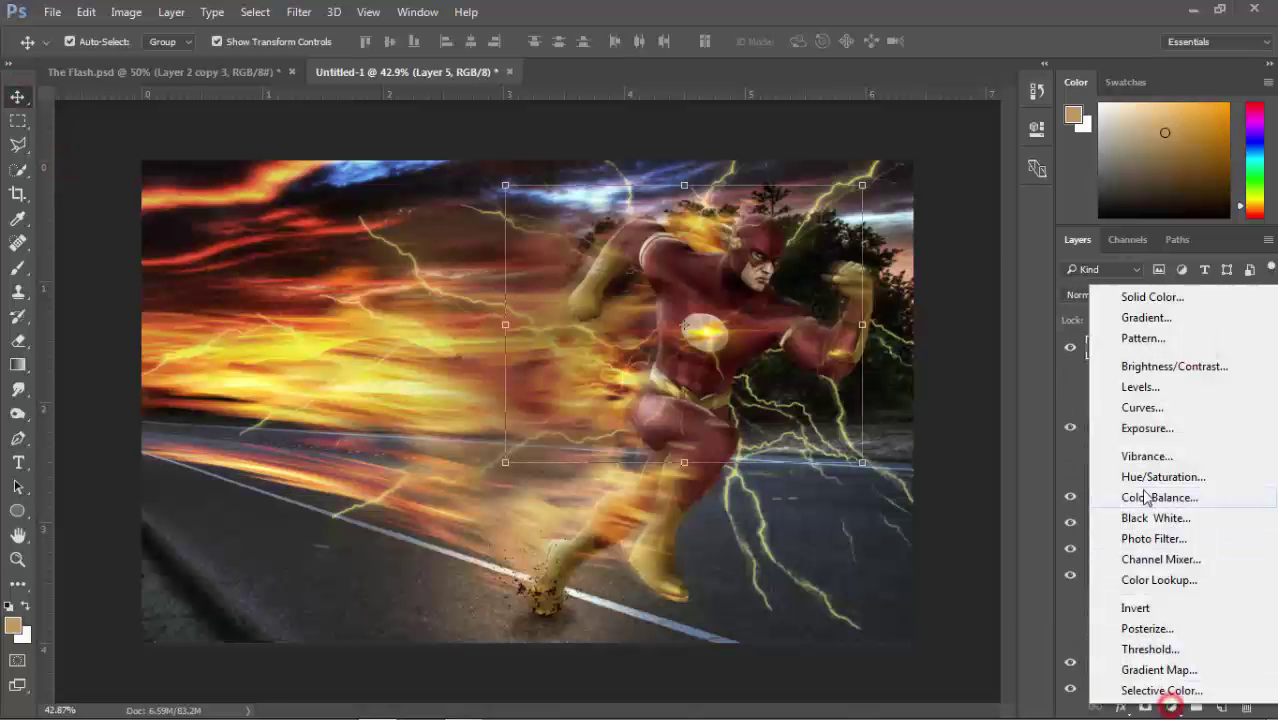
left_click(1142, 407)
left_click_drag(888, 322, 888, 350)
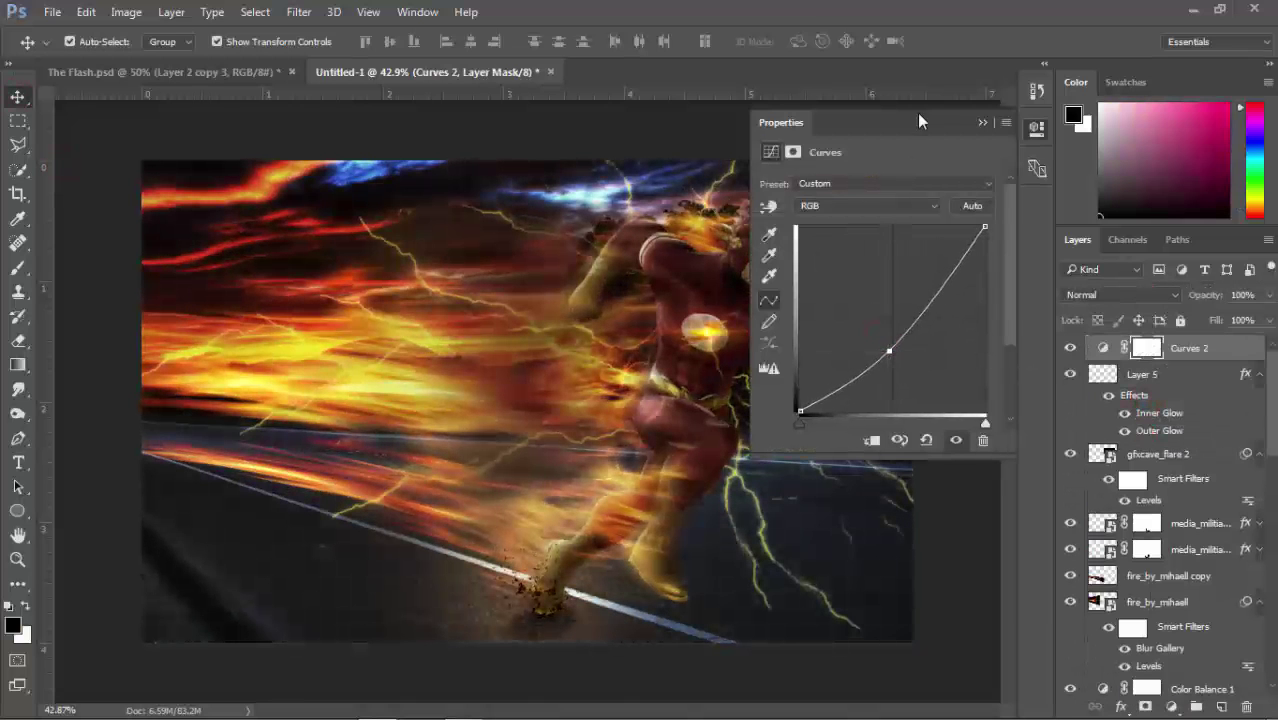
left_click_drag(917, 113, 1088, 163)
left_click(1059, 400)
left_click_drag(1059, 400, 1045, 411)
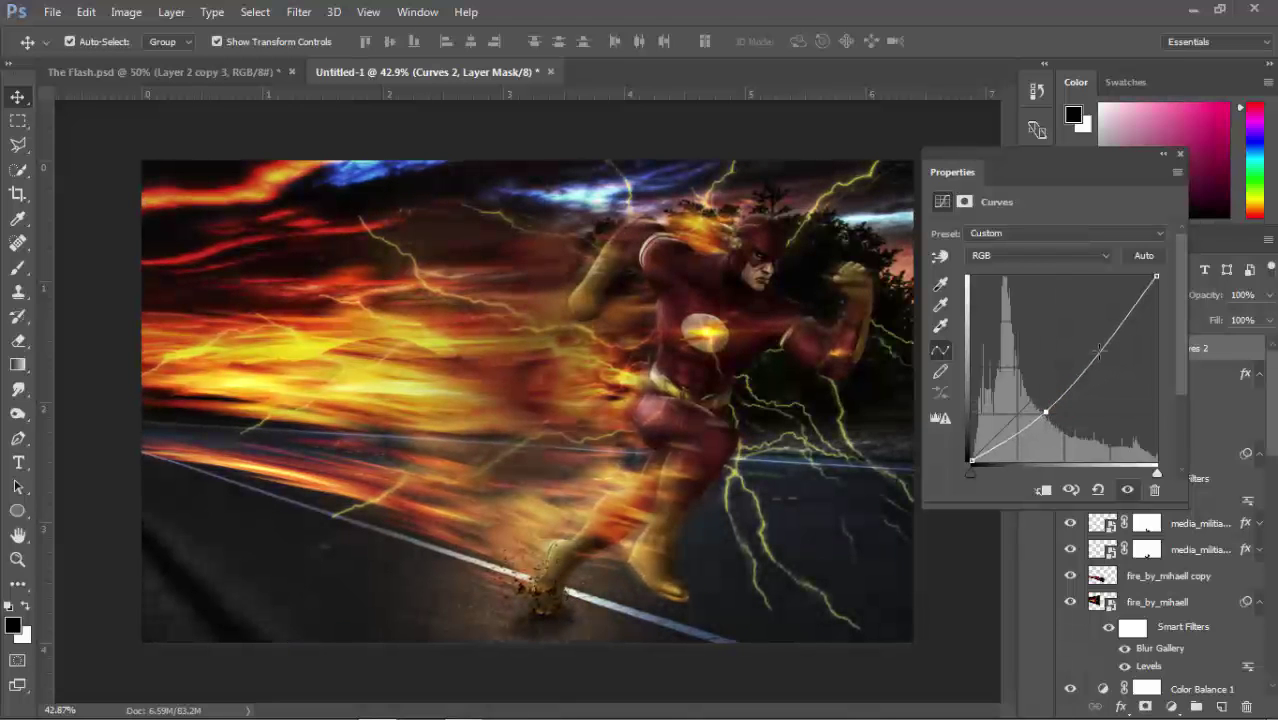
left_click(1180, 153)
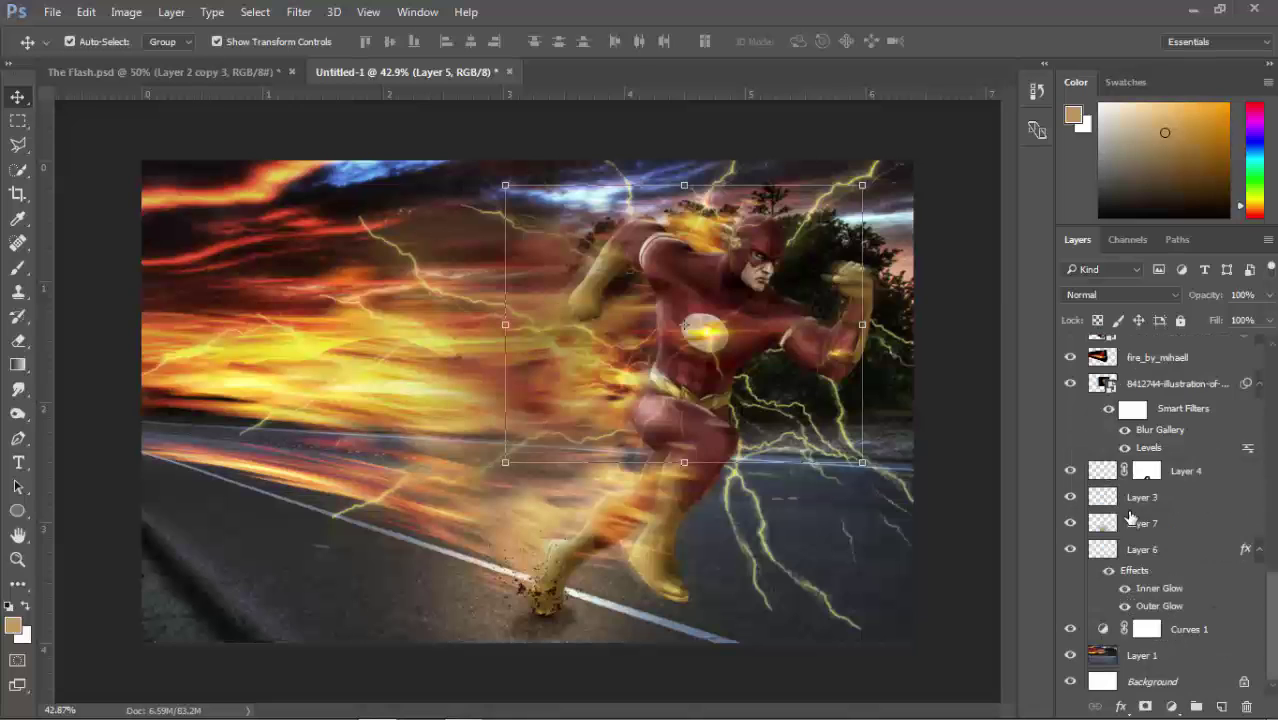
- Lower the Curves 1 point to darken, then toggle Color Balance 1 and Hue/Saturation 1 to compare
double_click(1100, 629)
left_click_drag(1050, 380, 1057, 421)
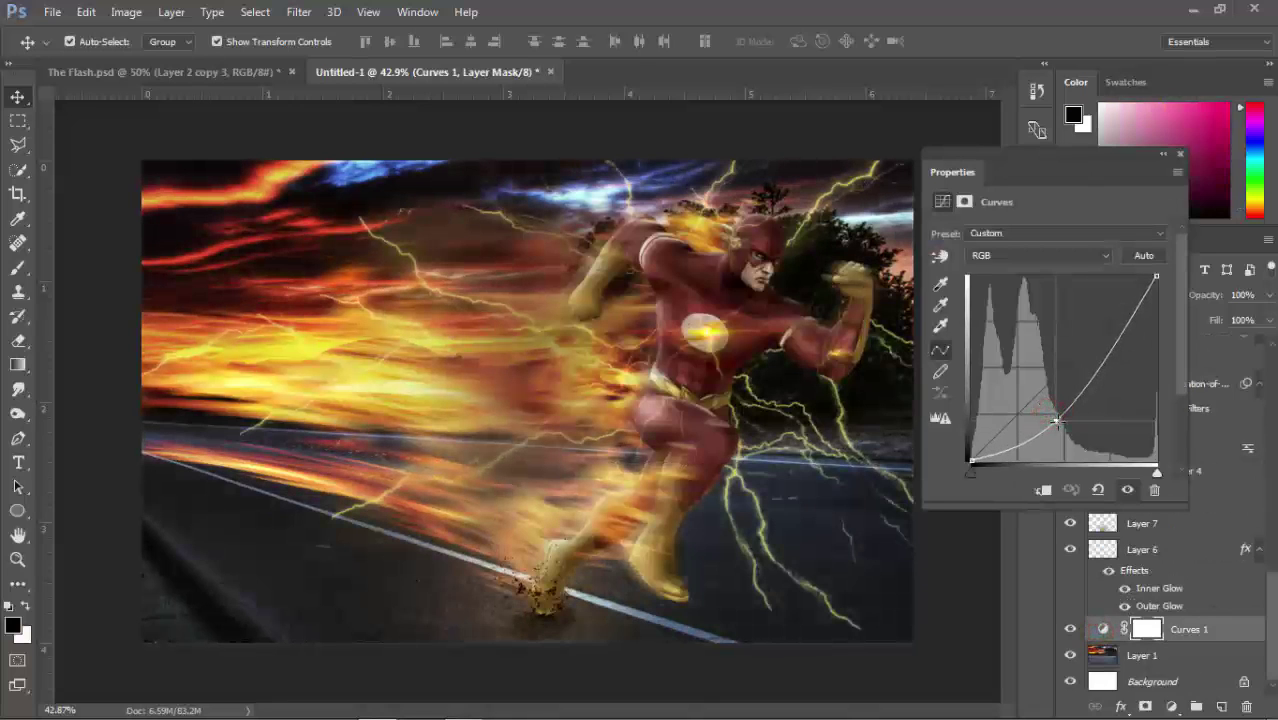
left_click(1180, 153)
scroll(1168, 452, "up", 3)
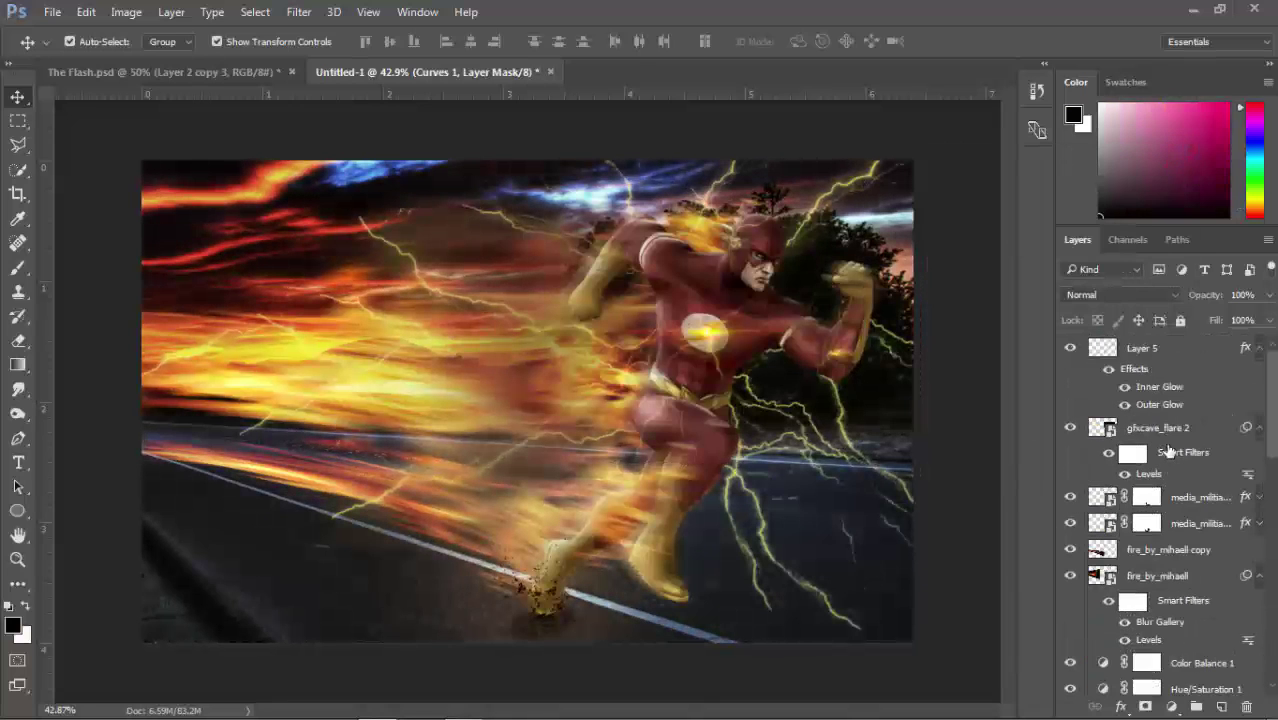
scroll(1168, 452, "down", 4)
left_click(1069, 503)
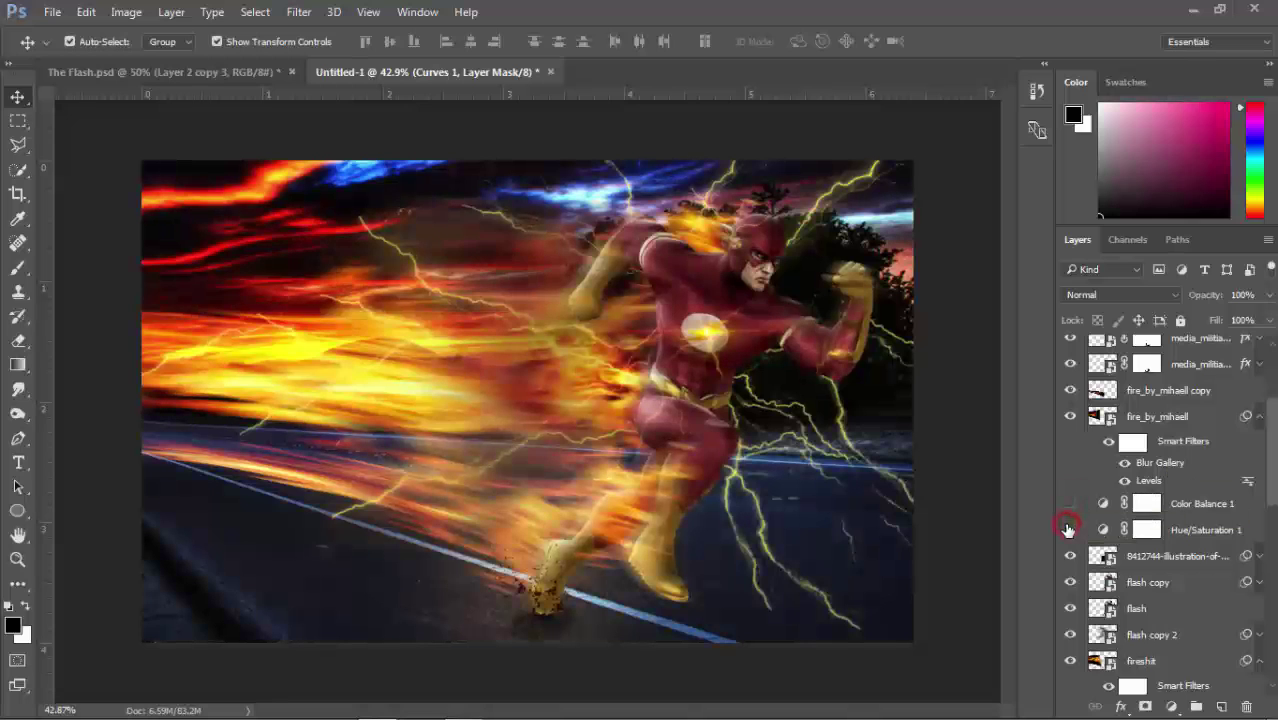
left_click(1068, 514)
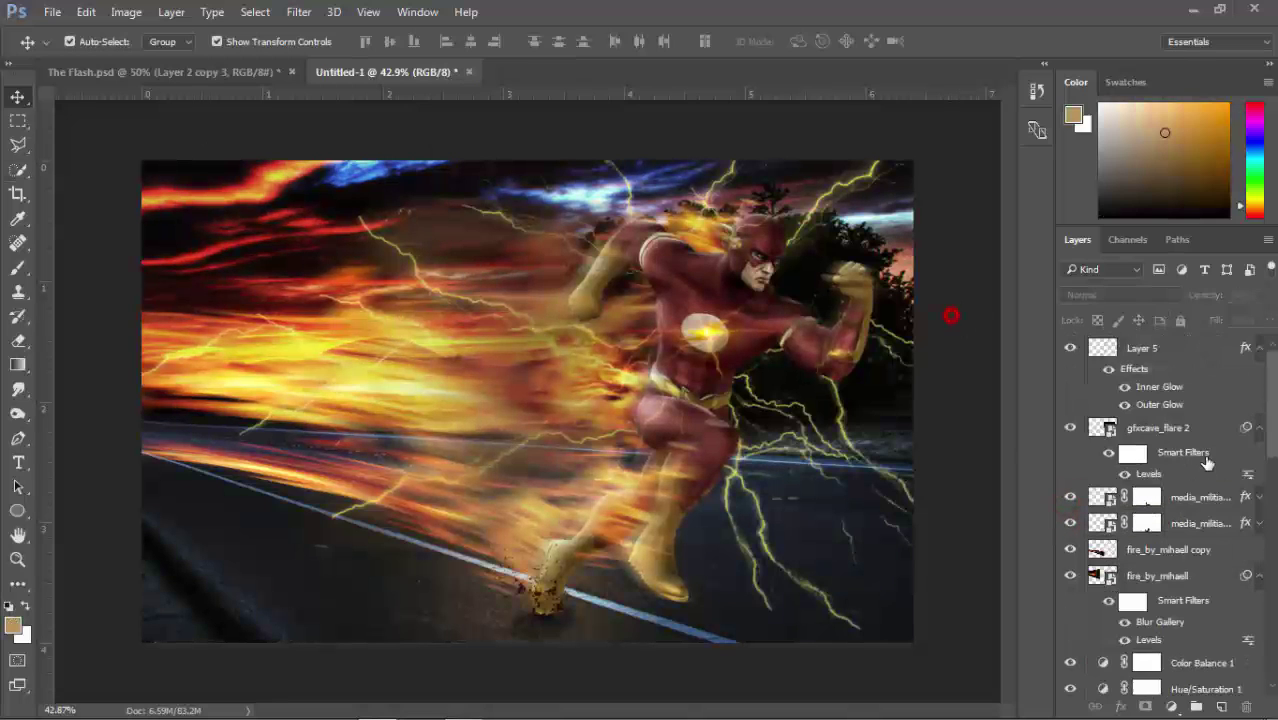
- Add a Color Balance adjustment layer above Layer 5
left_click(1201, 345)
left_click(1171, 706)
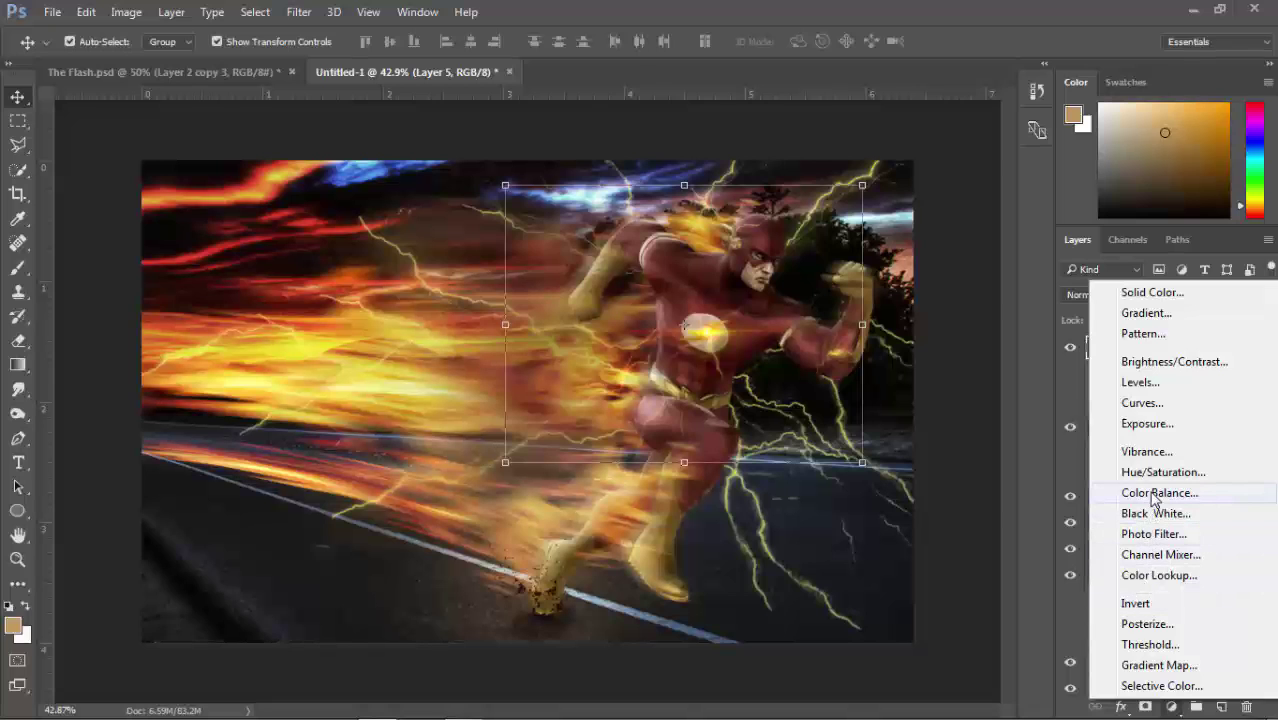
left_click(1155, 494)
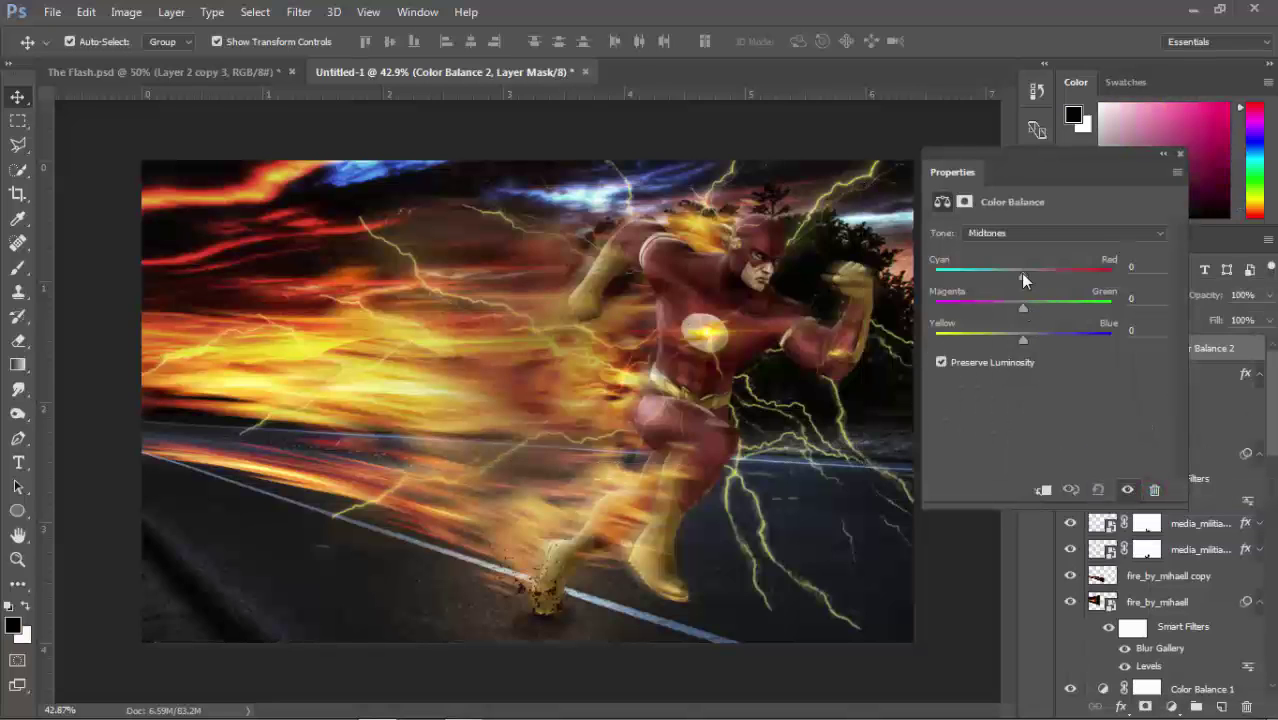
left_click(1180, 154)
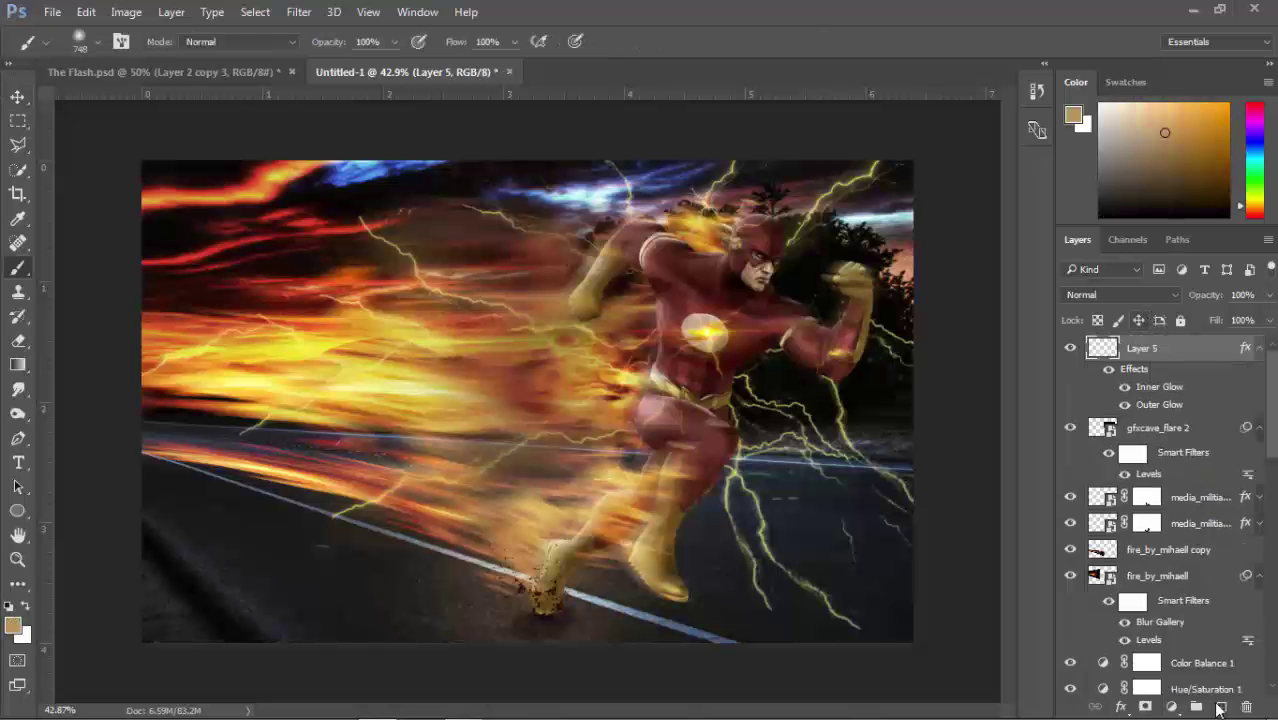
- On Layer 7, paint light tan glow near the leg with a brush of about 907 px
scroll(1180, 527, "down", 5)
scroll(1180, 527, "down", 3)
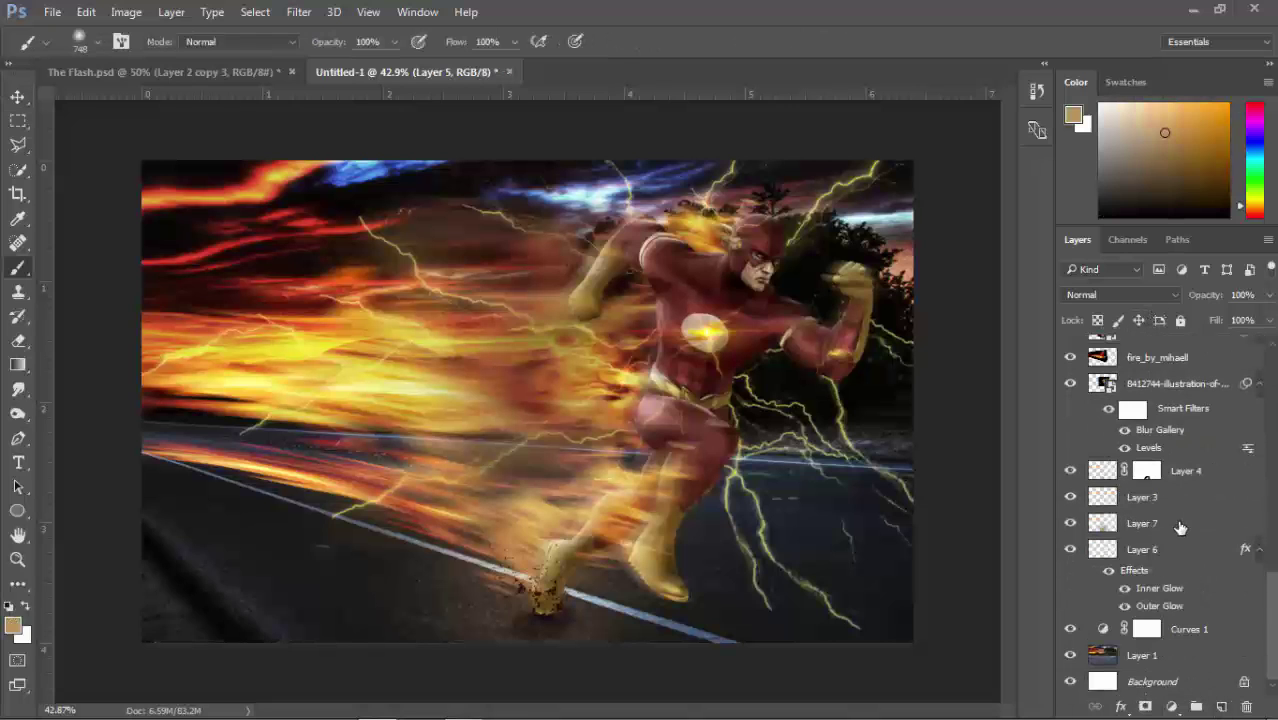
left_click(1070, 549)
left_click(1070, 523)
left_click(1070, 523)
left_click(1178, 521)
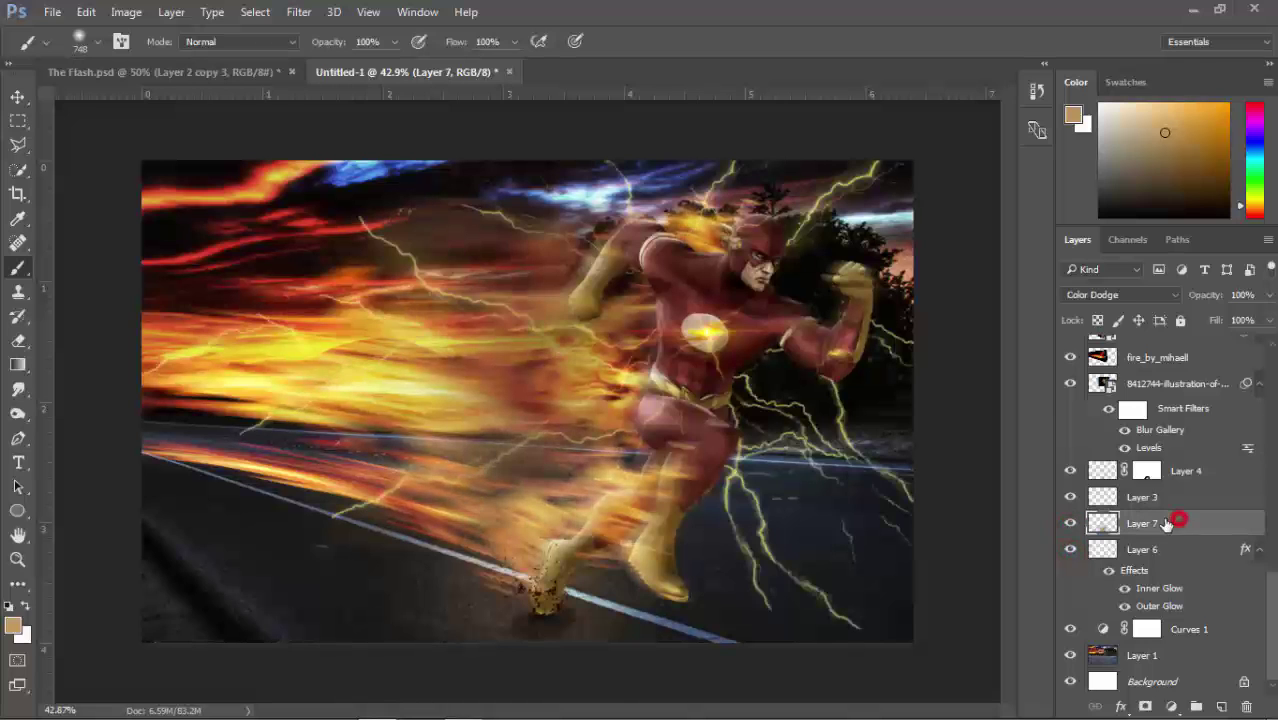
left_click_drag(542, 528, 560, 512)
left_click(1149, 120)
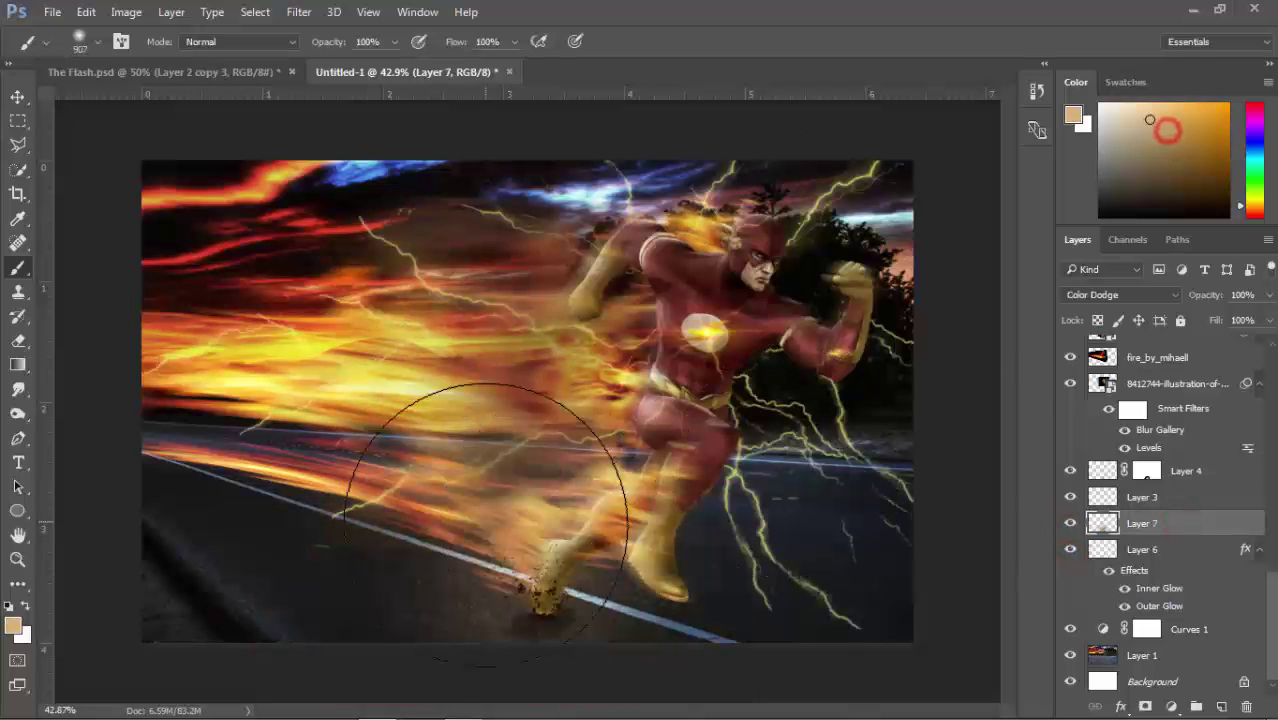
left_click(442, 530)
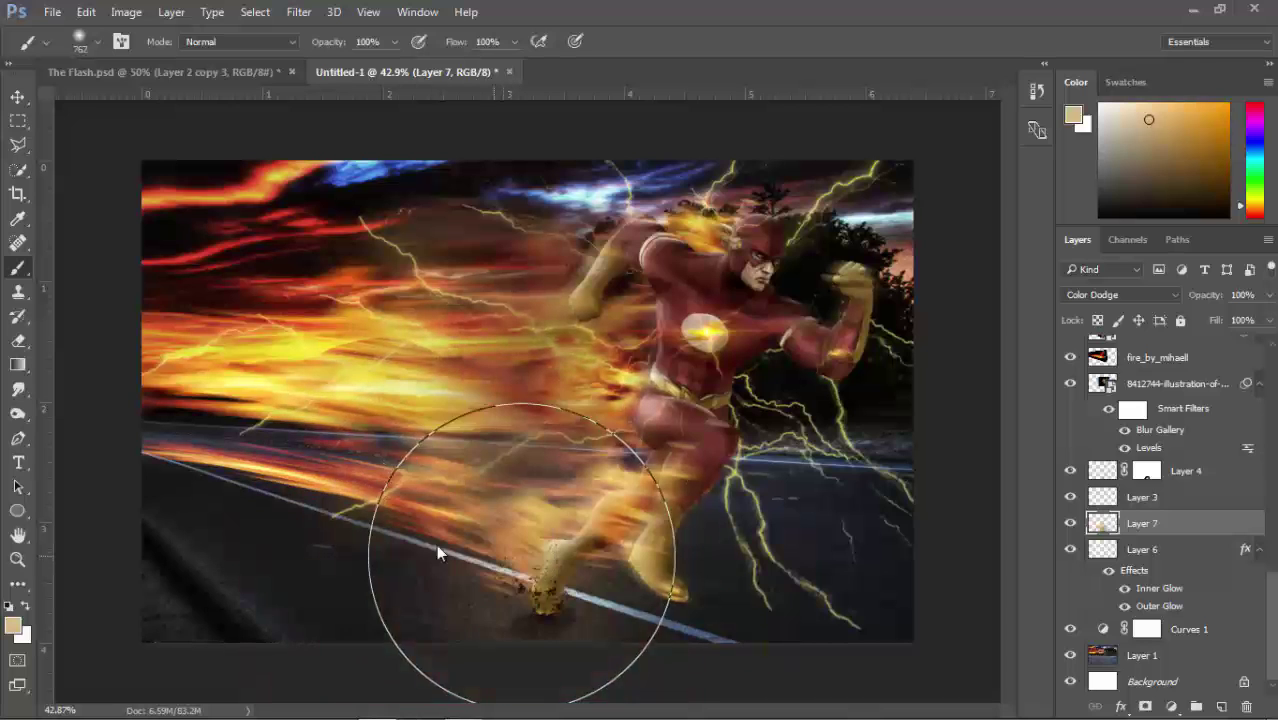
- Paint darker tan glow around the foot at about 762 px, then toggle Layers 4 and 7 to compare
left_click_drag(434, 542, 400, 542)
left_click(421, 532, "alt")
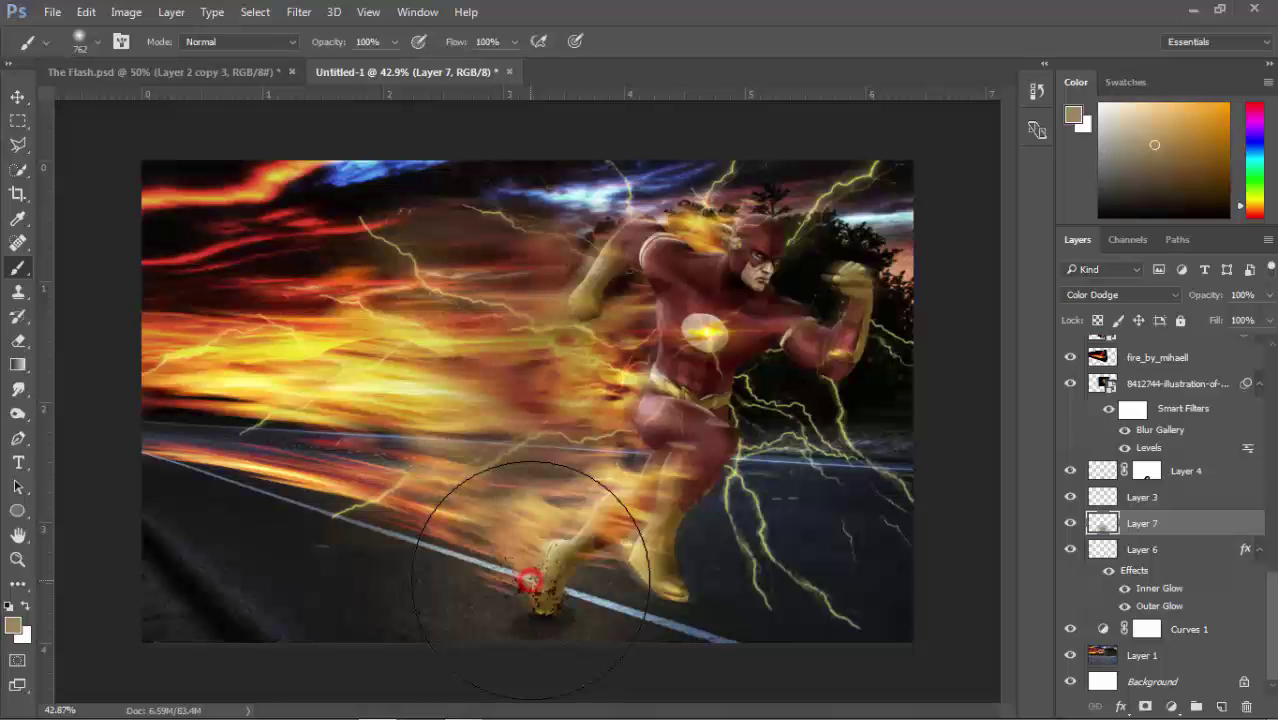
left_click(425, 535)
key("v")
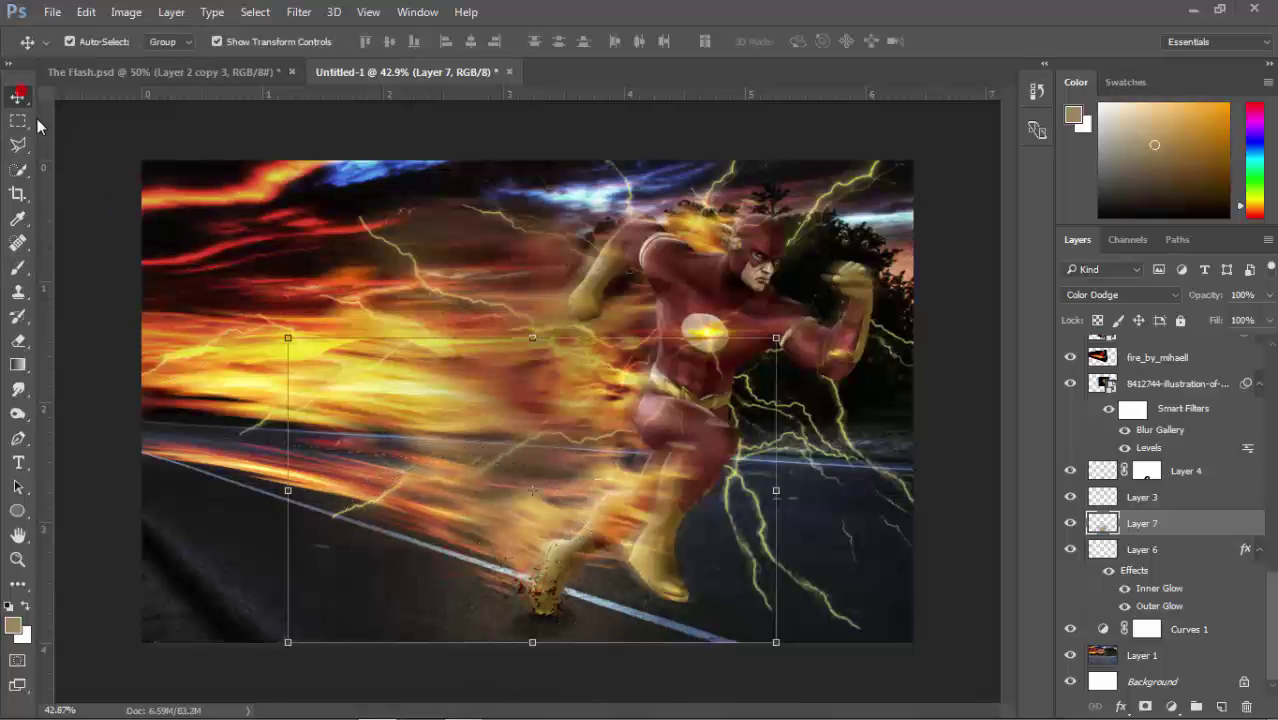
left_click(87, 173)
left_click(1070, 470)
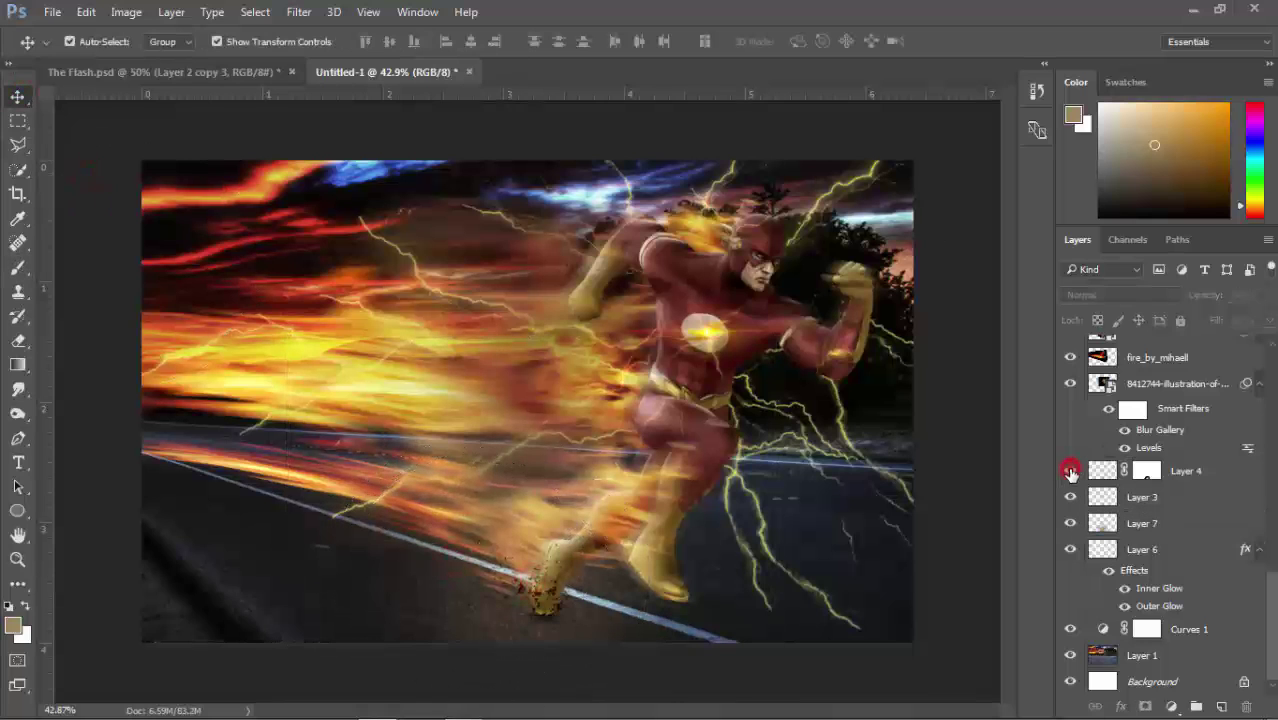
left_click(1071, 523)
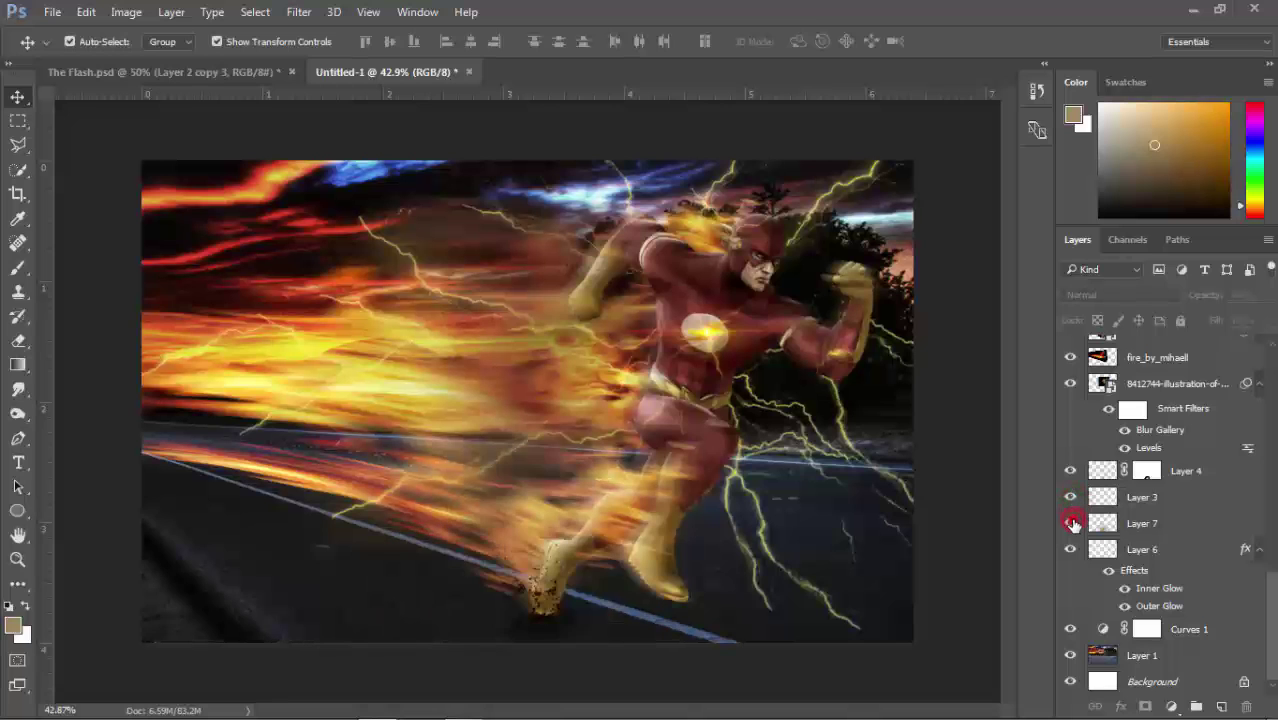
scroll(1160, 450, "up", 3)
- Add a red-leaning Color Balance adjustment (Red +13) above Layer 5
left_click(1167, 345)
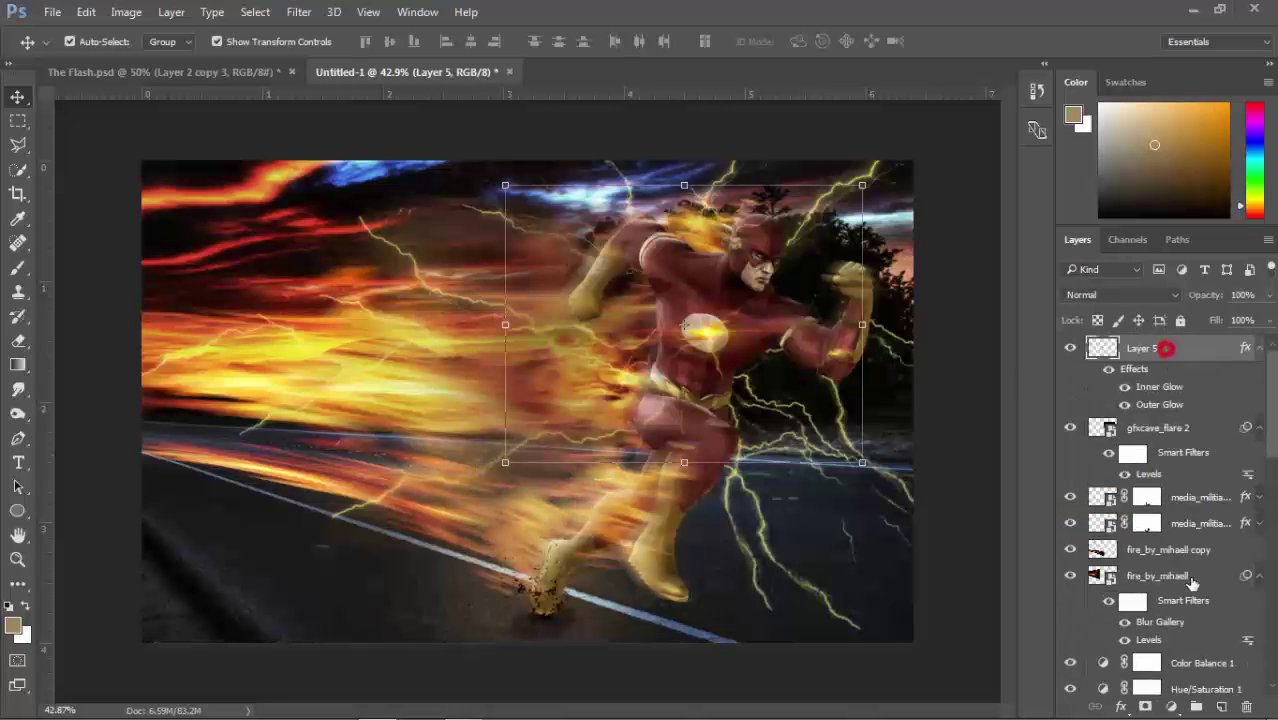
left_click(1171, 706)
left_click(1155, 502)
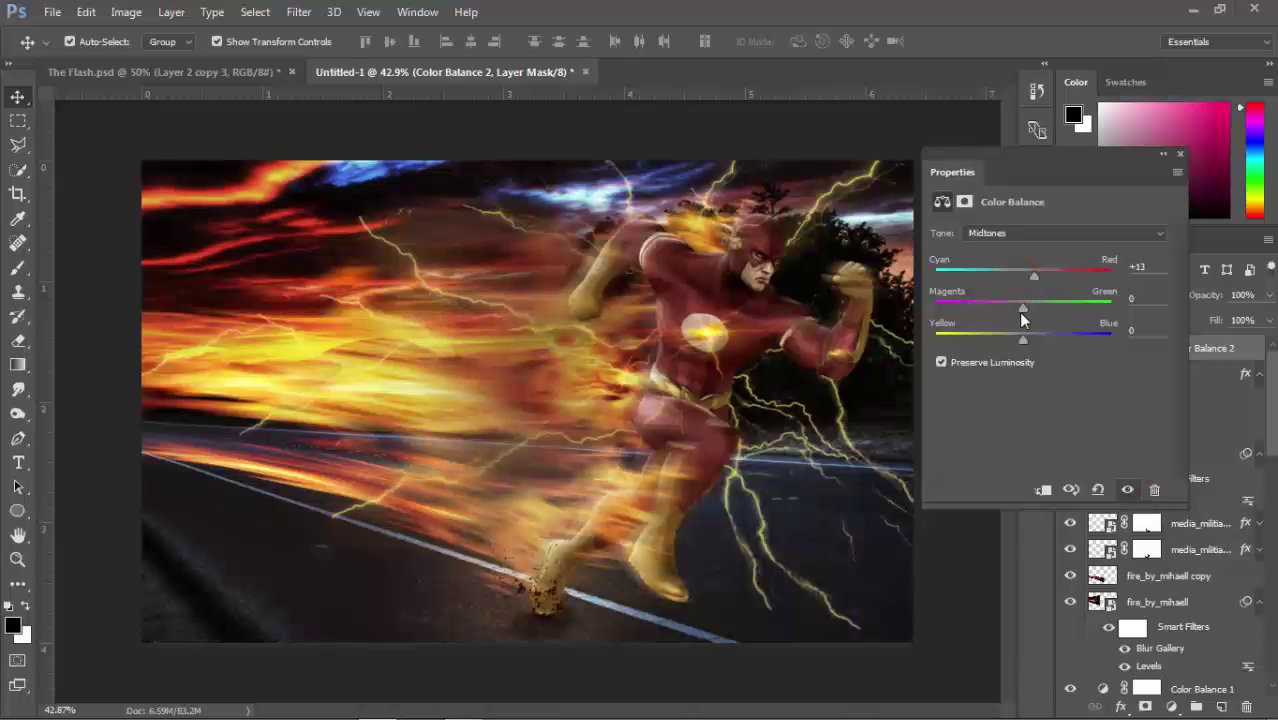
left_click_drag(1023, 307, 1016, 340)
left_click(1180, 154)
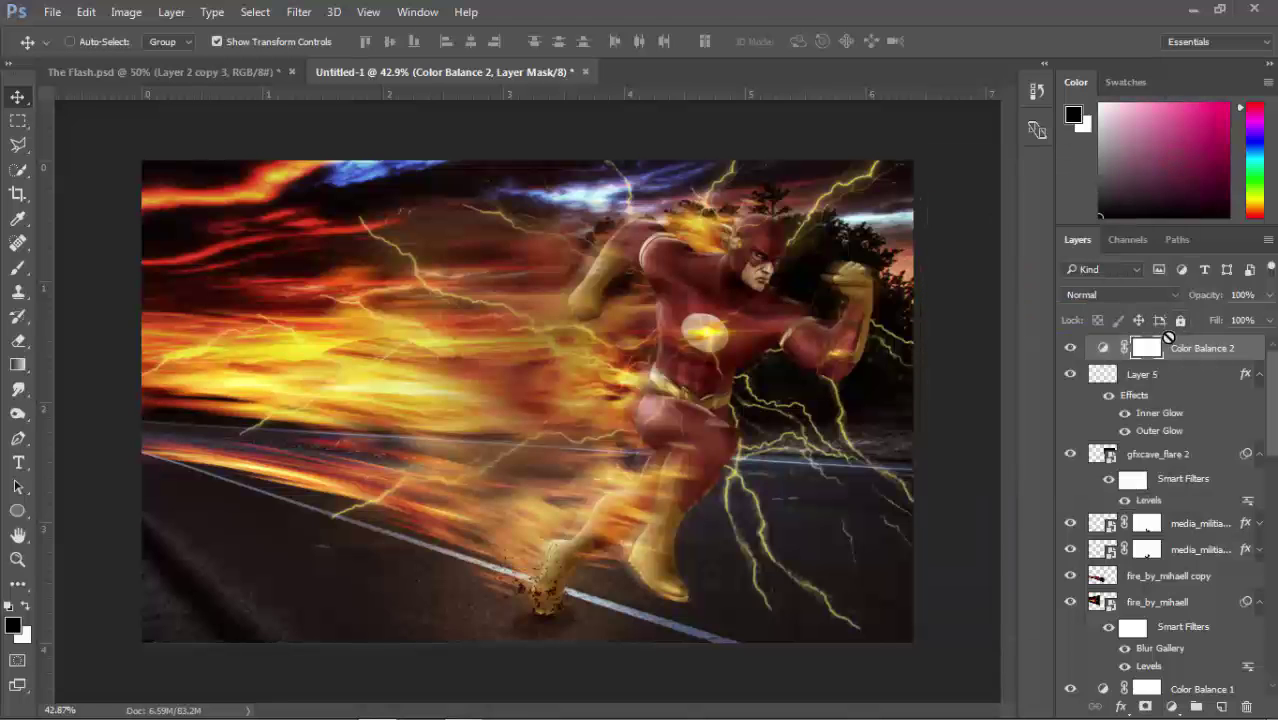
- Add a Gradient Map adjustment using the dark-to-copper gradient preset
left_click(1172, 706)
left_click(1150, 657)
left_click(997, 243)
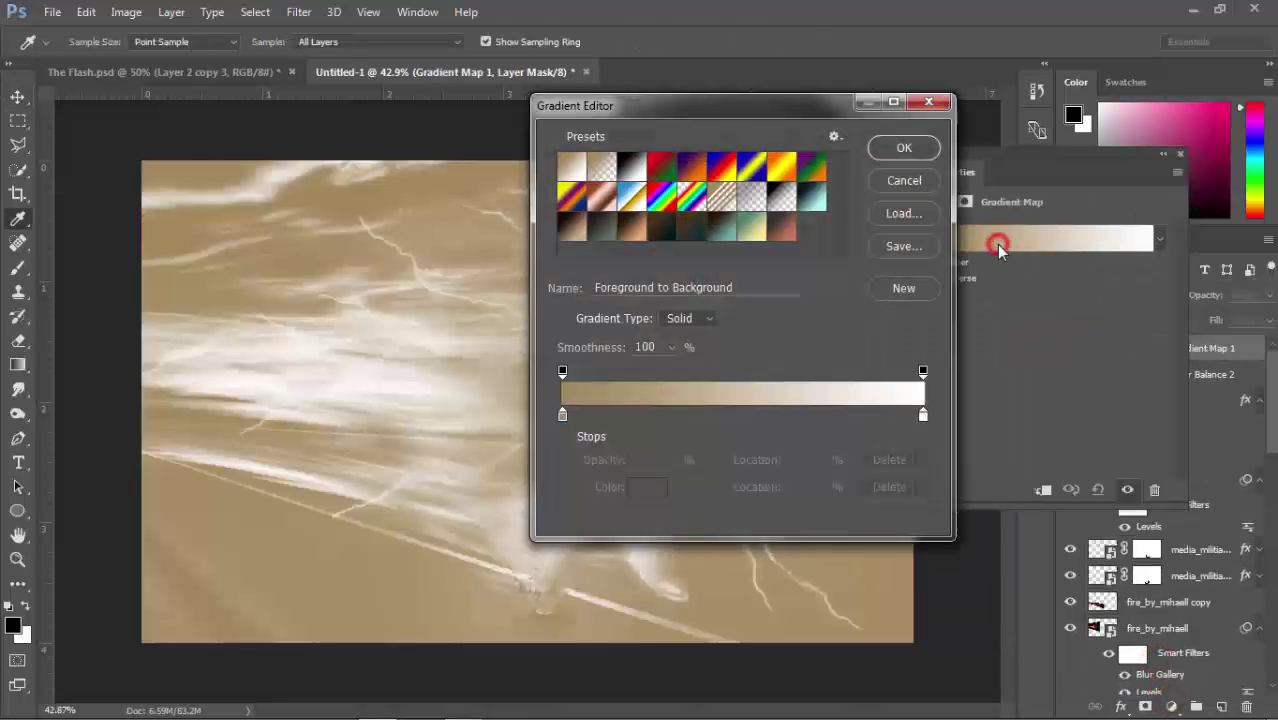
left_click(712, 224)
left_click(897, 148)
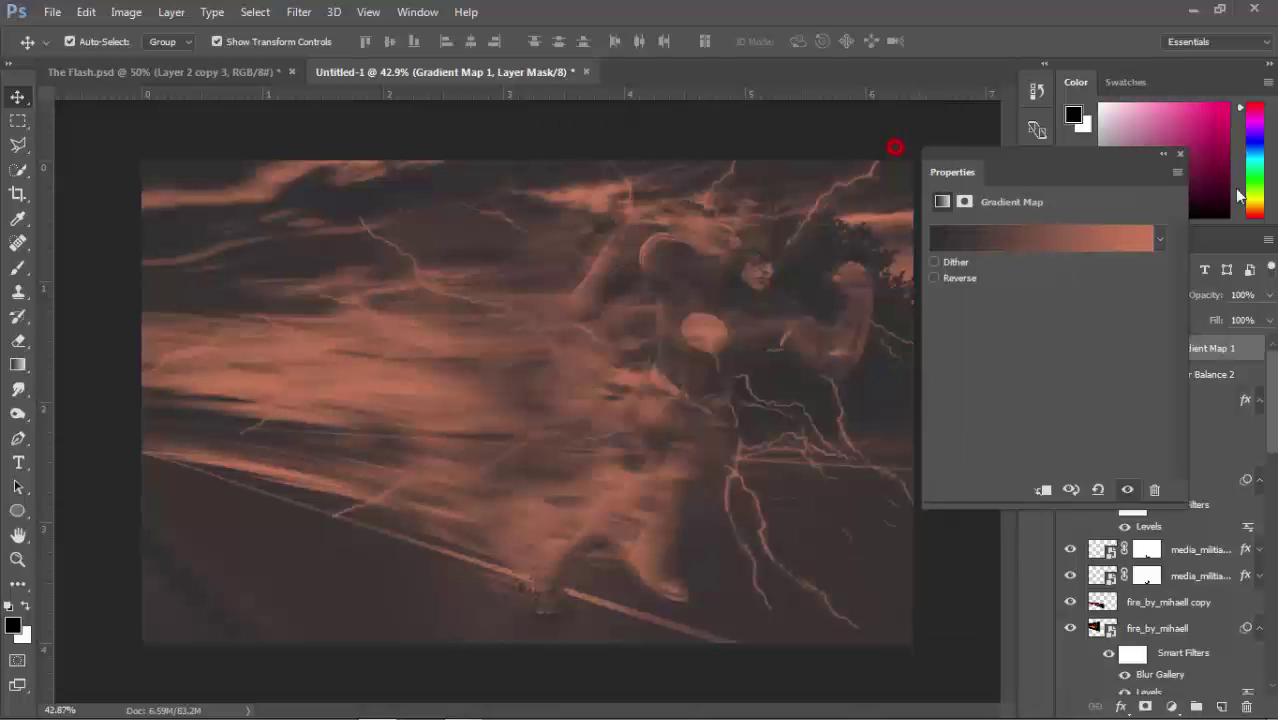
left_click(1180, 154)
- Blend Gradient Map 1 in Soft Light at 50% opacity
left_click(1120, 295)
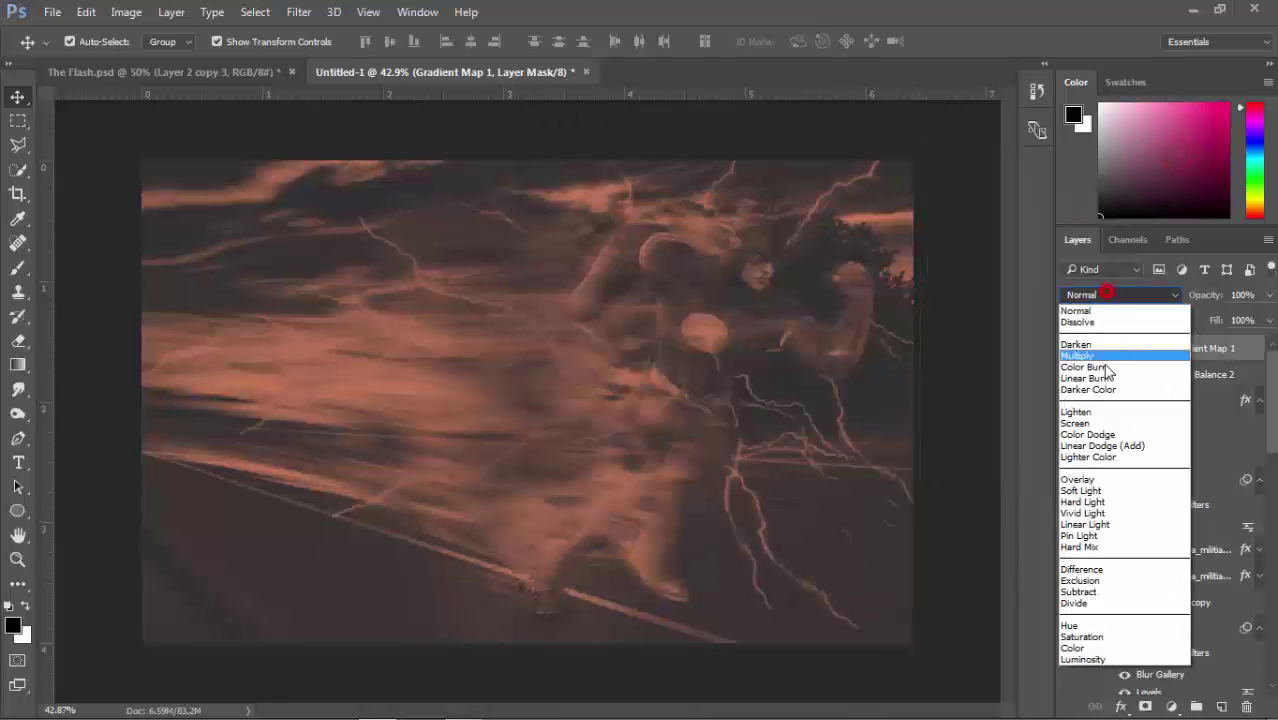
left_click(1094, 490)
key("Up")
key("Down")
key("Down")
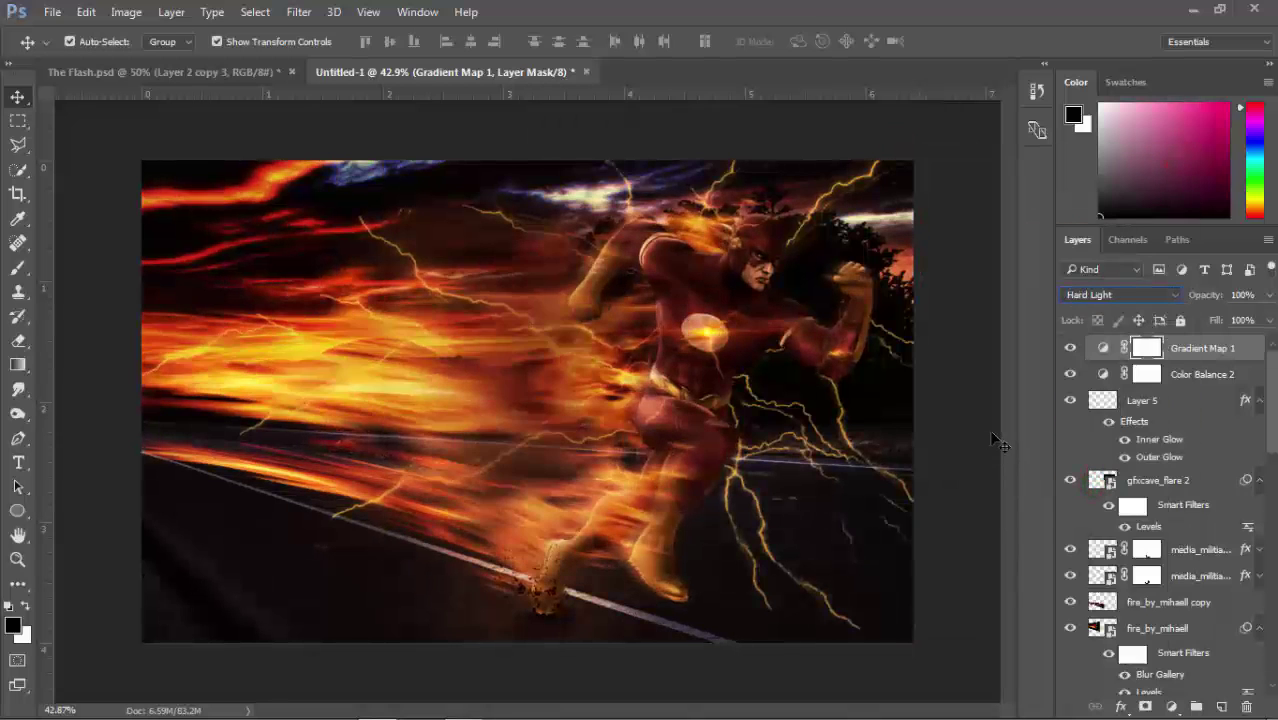
key("Up")
left_click(1195, 293)
type("50")
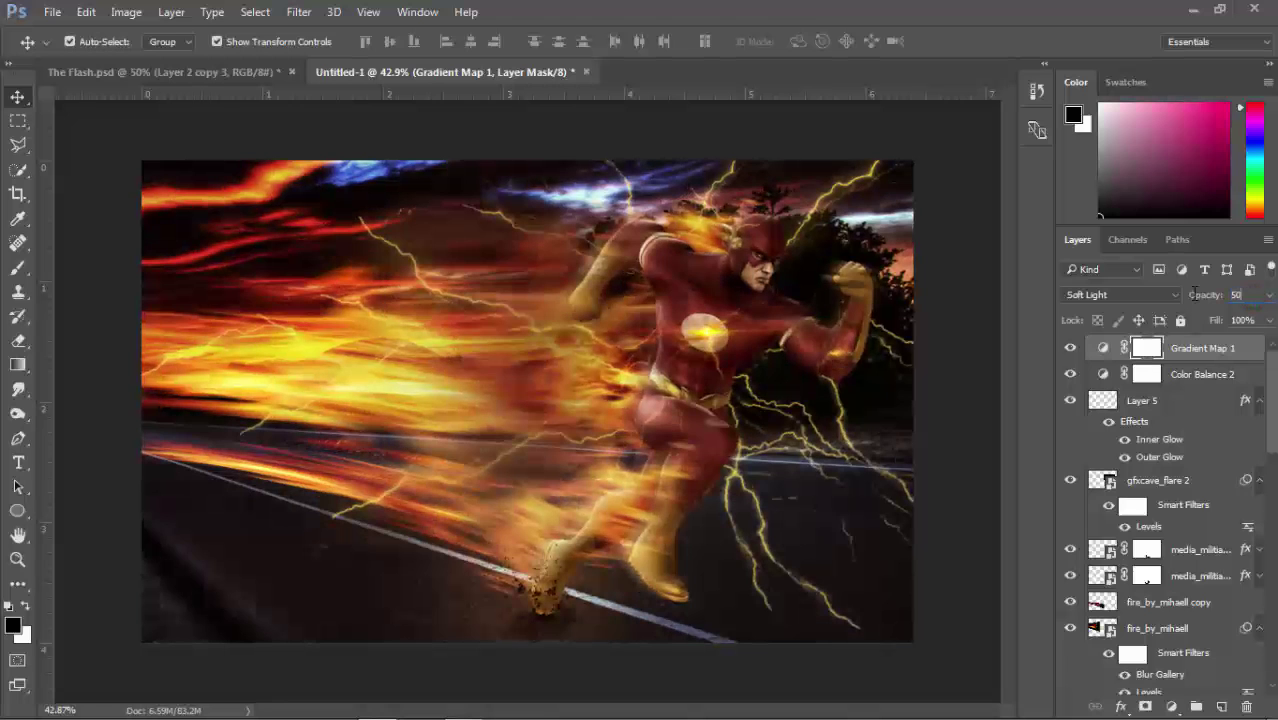
left_click(1071, 347)
- Merge all visible layers into Layer 8 and apply the Camera Raw Filter
key("ctrl+shift+alt+e")
left_click(299, 12)
left_click(334, 160)
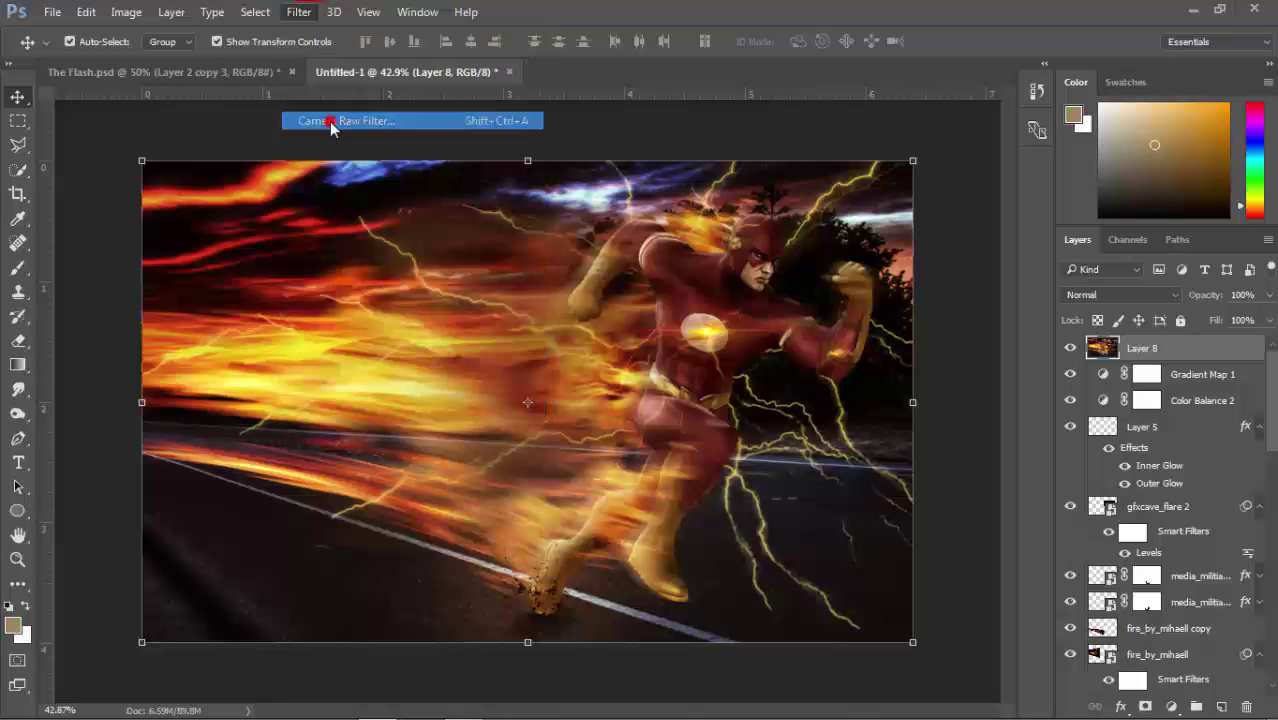
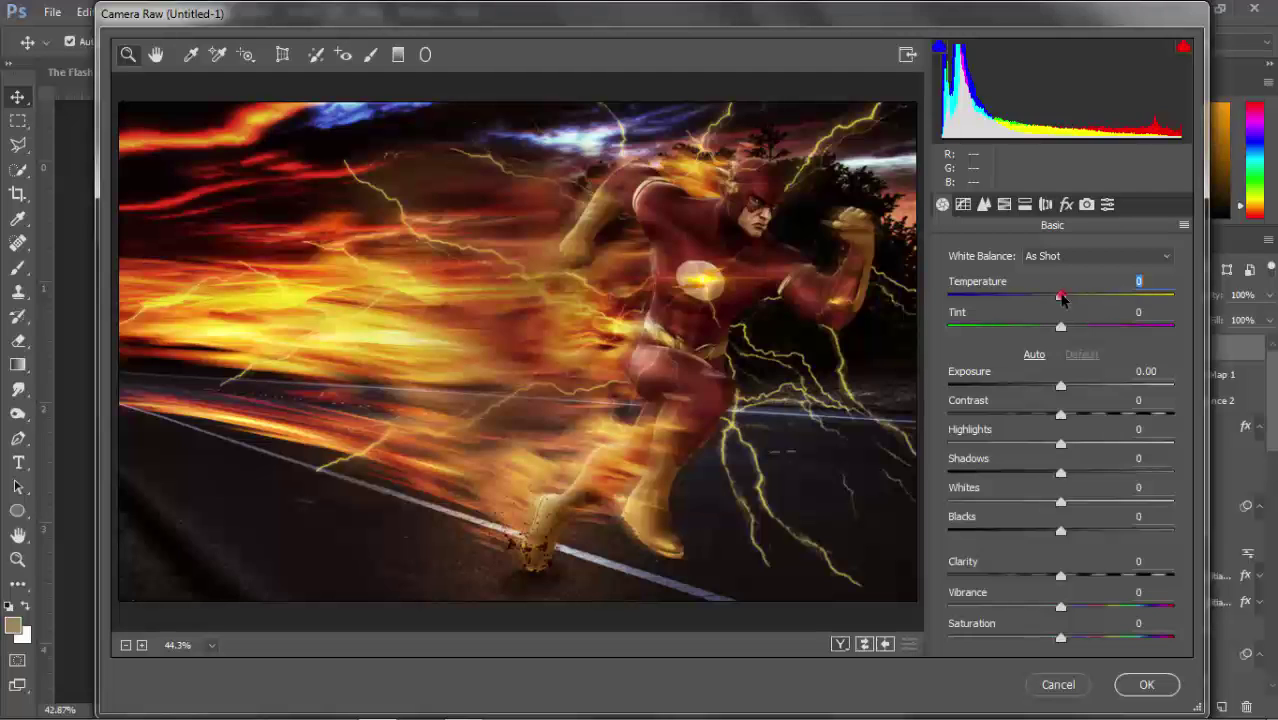
- In Camera Raw, set Temperature +8, Clarity +38 and Shadows +15
mouse_move(1062, 297)
left_mouse_down()
mouse_move(1035, 298)
mouse_move(1064, 302)
left_mouse_up()
mouse_move(1063, 572)
left_mouse_down()
mouse_move(1131, 577)
mouse_move(1104, 577)
left_mouse_up()
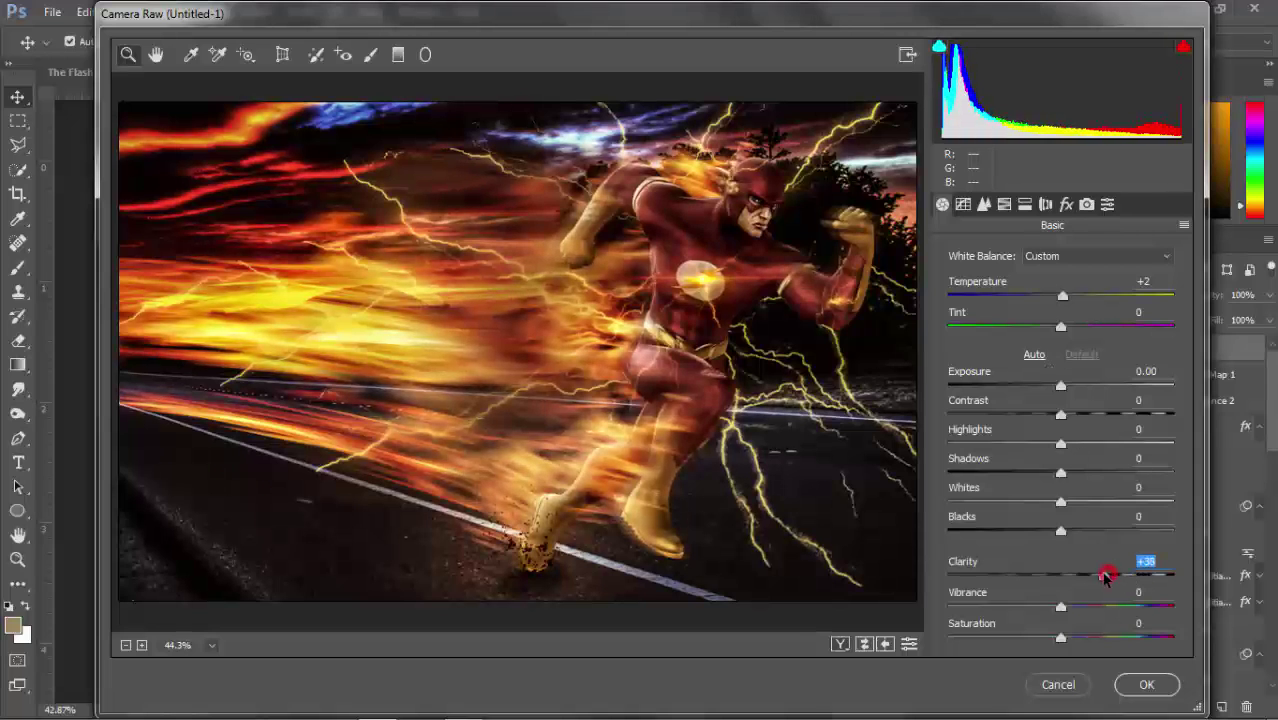
left_click_drag(1062, 296, 1070, 297)
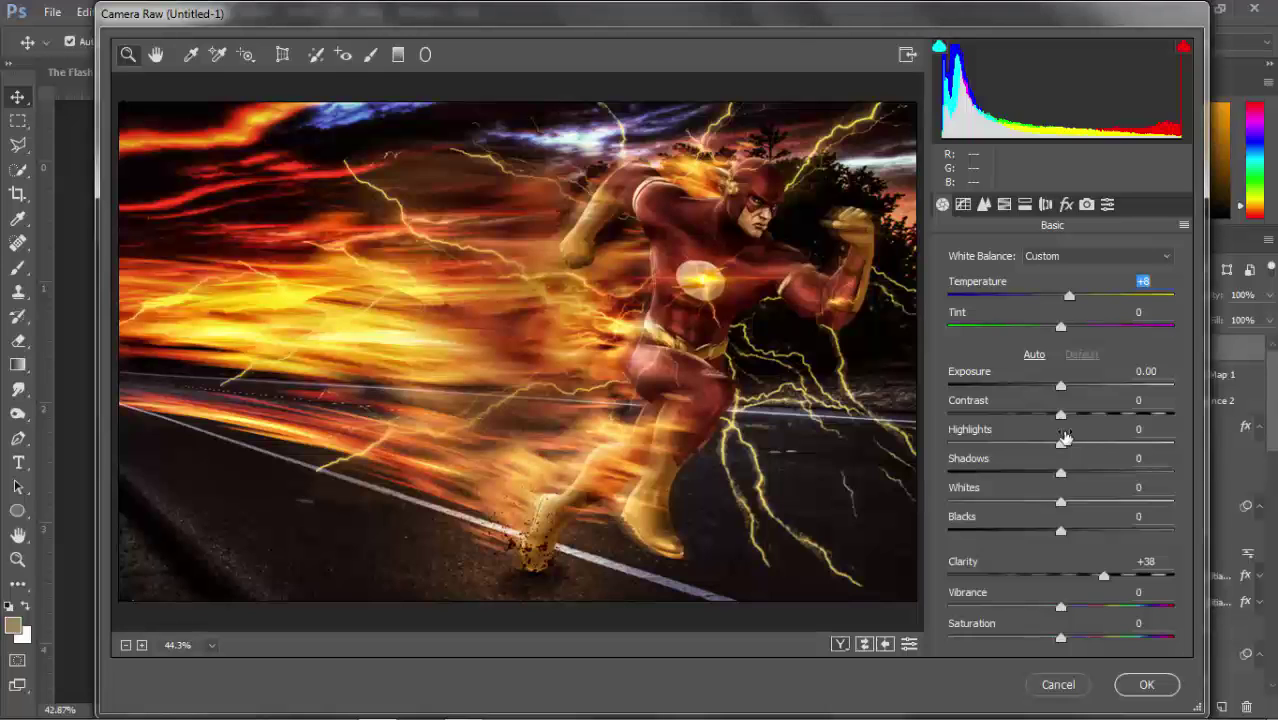
mouse_move(1062, 474)
left_mouse_down()
mouse_move(1040, 476)
mouse_move(1078, 476)
left_mouse_up()
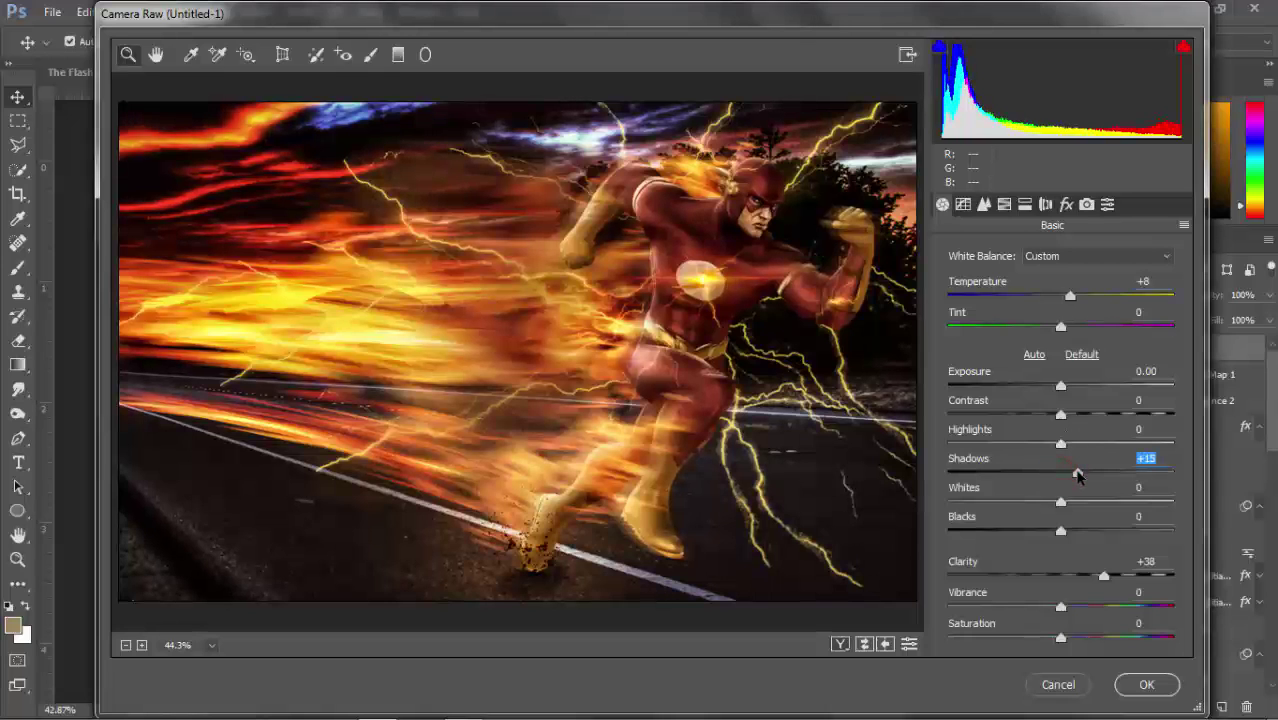
- Tweak the Oranges saturation in HSL and the highlight hue in Split Toning
left_click(1005, 204)
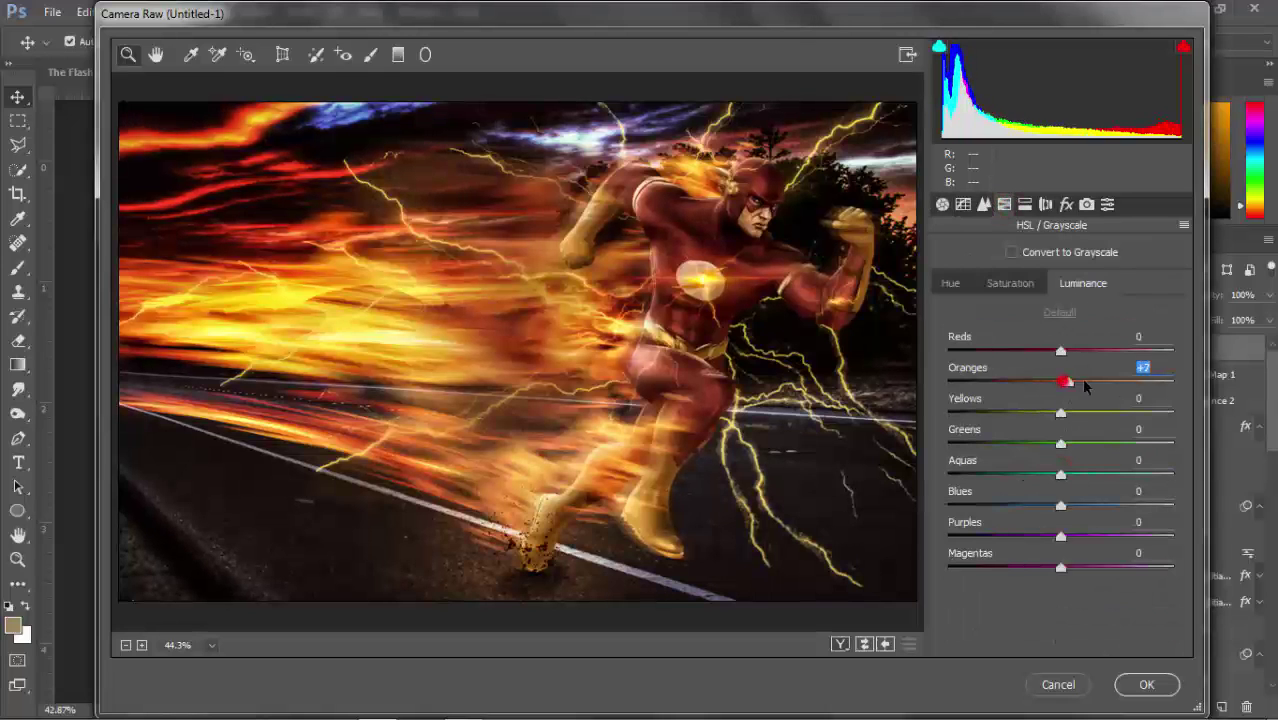
left_click(1010, 283)
mouse_move(1061, 382)
left_mouse_down()
mouse_move(1033, 383)
mouse_move(1062, 382)
left_mouse_up()
left_click(1059, 383)
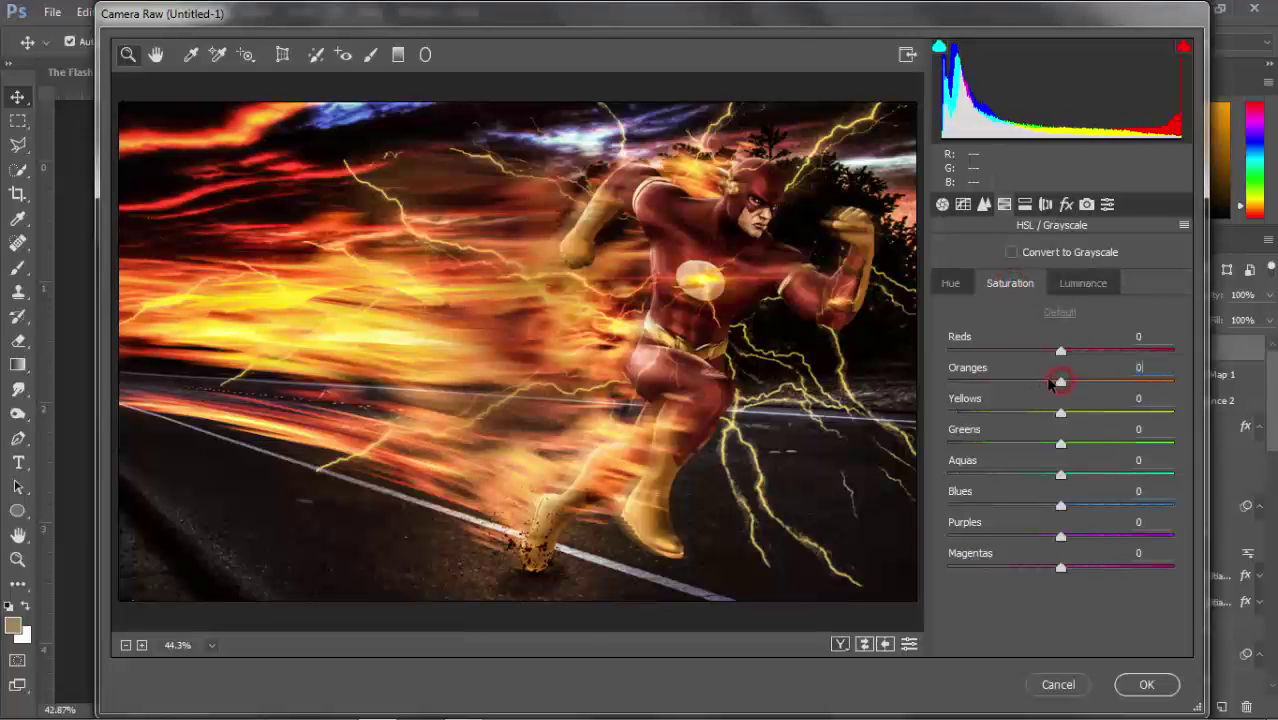
left_click(1027, 205)
left_click(955, 311)
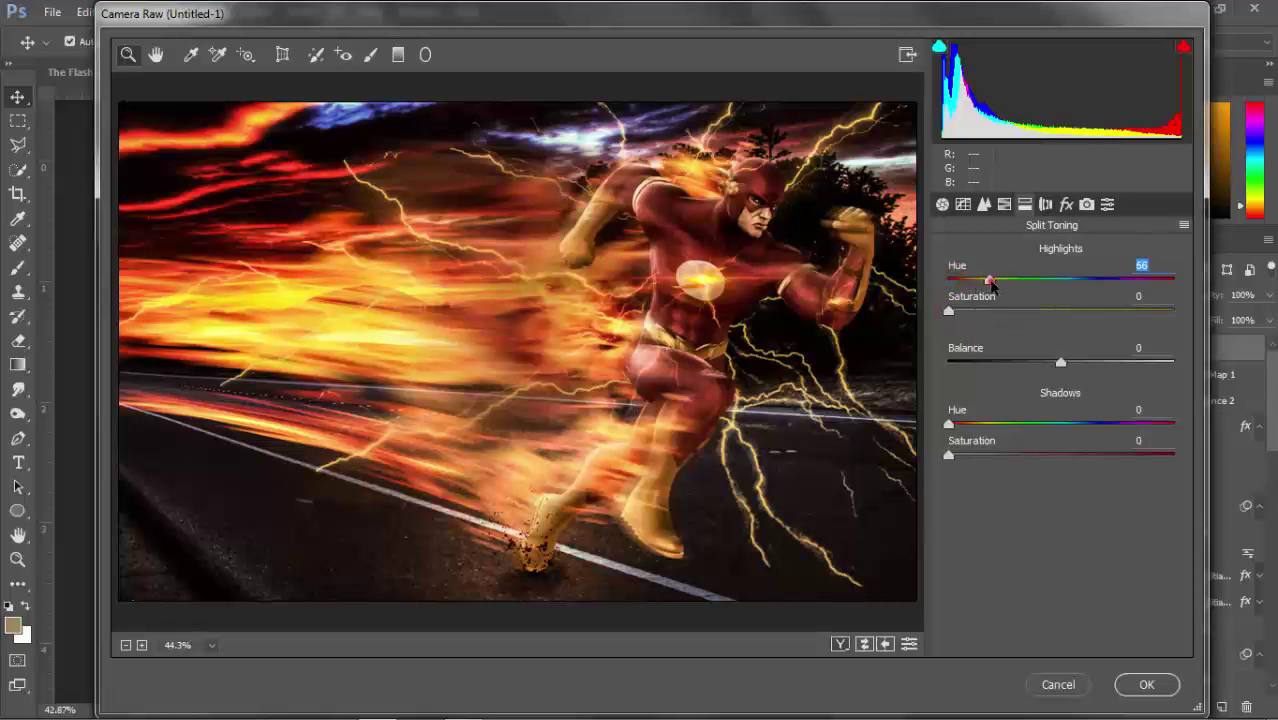
- Set Dehaze to +28, try the grain amount, and apply the Camera Raw grade
left_click(1046, 205)
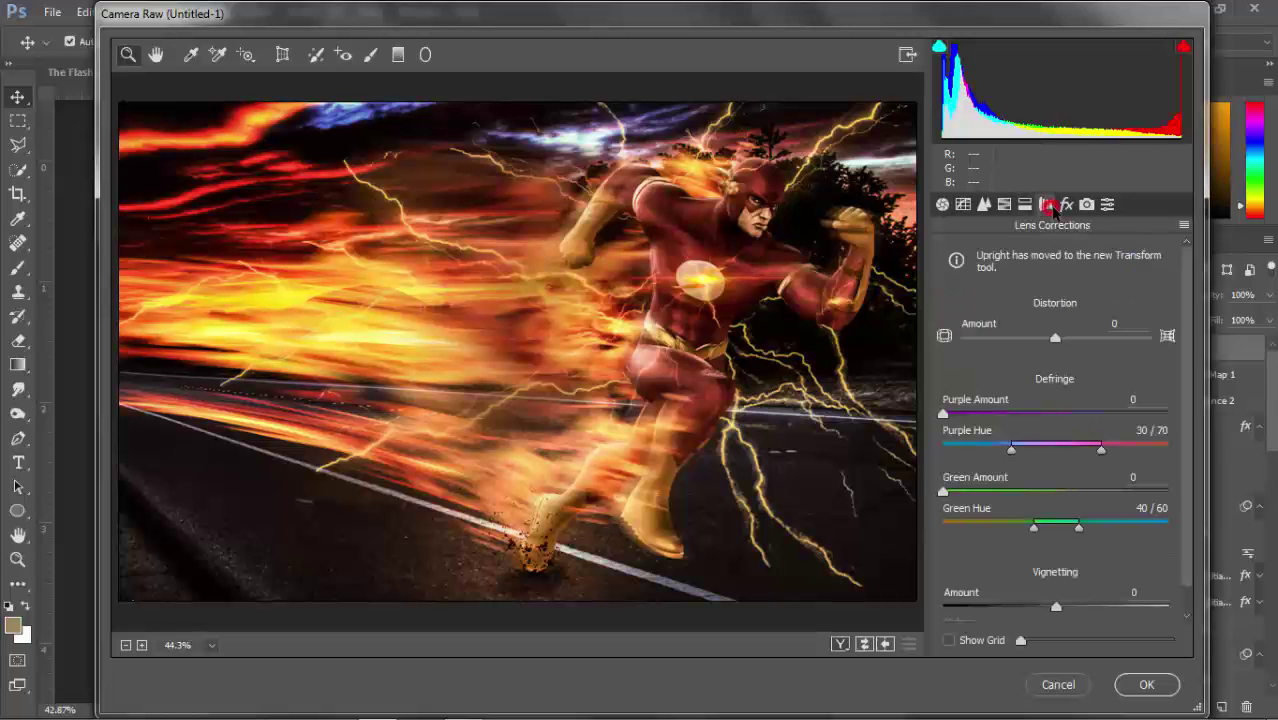
left_click(1066, 205)
mouse_move(1059, 285)
left_mouse_down()
mouse_move(1036, 288)
mouse_move(1092, 289)
left_mouse_up()
left_click_drag(949, 350, 914, 366)
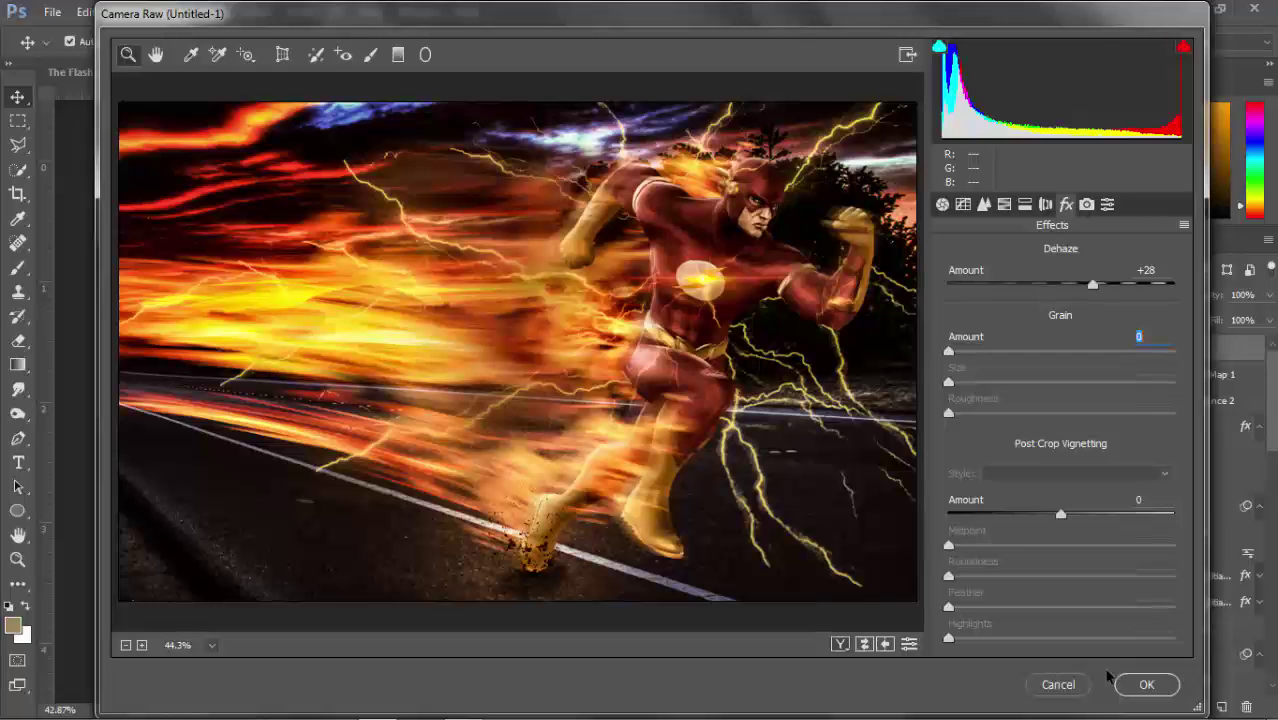
left_click(1130, 683)
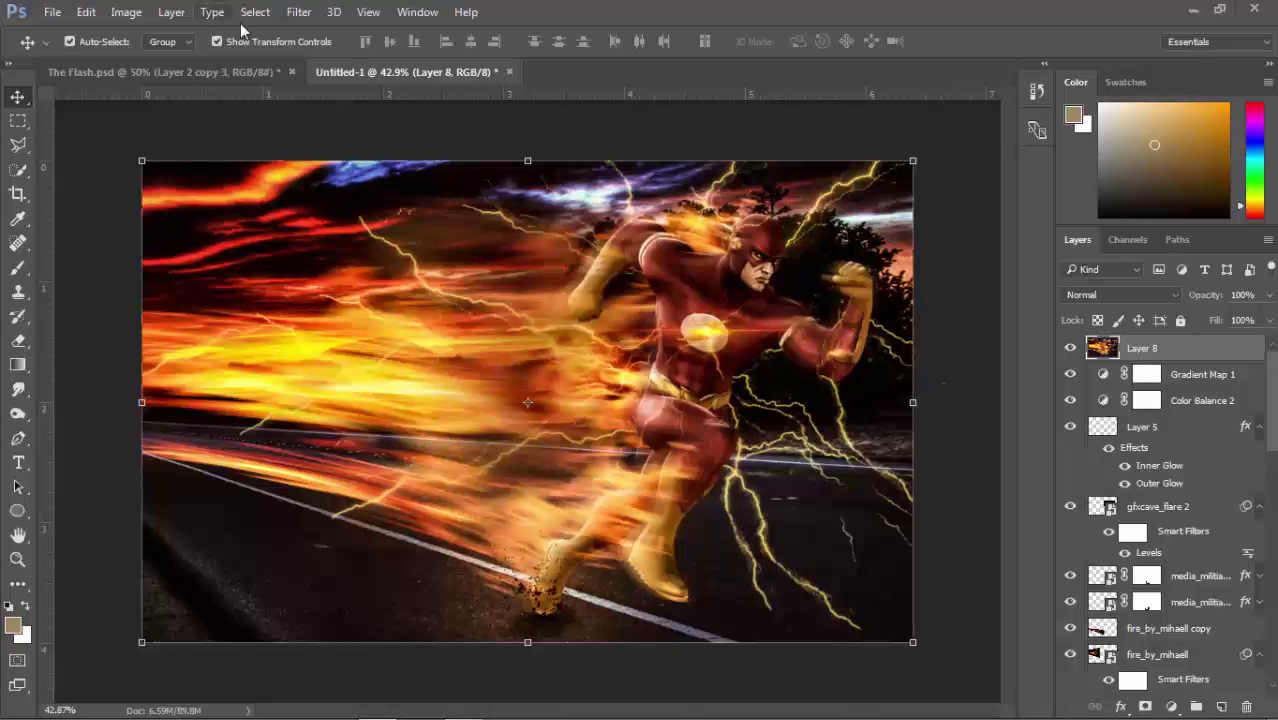
- Launch Color Efex Pro 4 from the Nik Collection and choose the Contrast Only filter
left_click(299, 12)
left_click(607, 418)
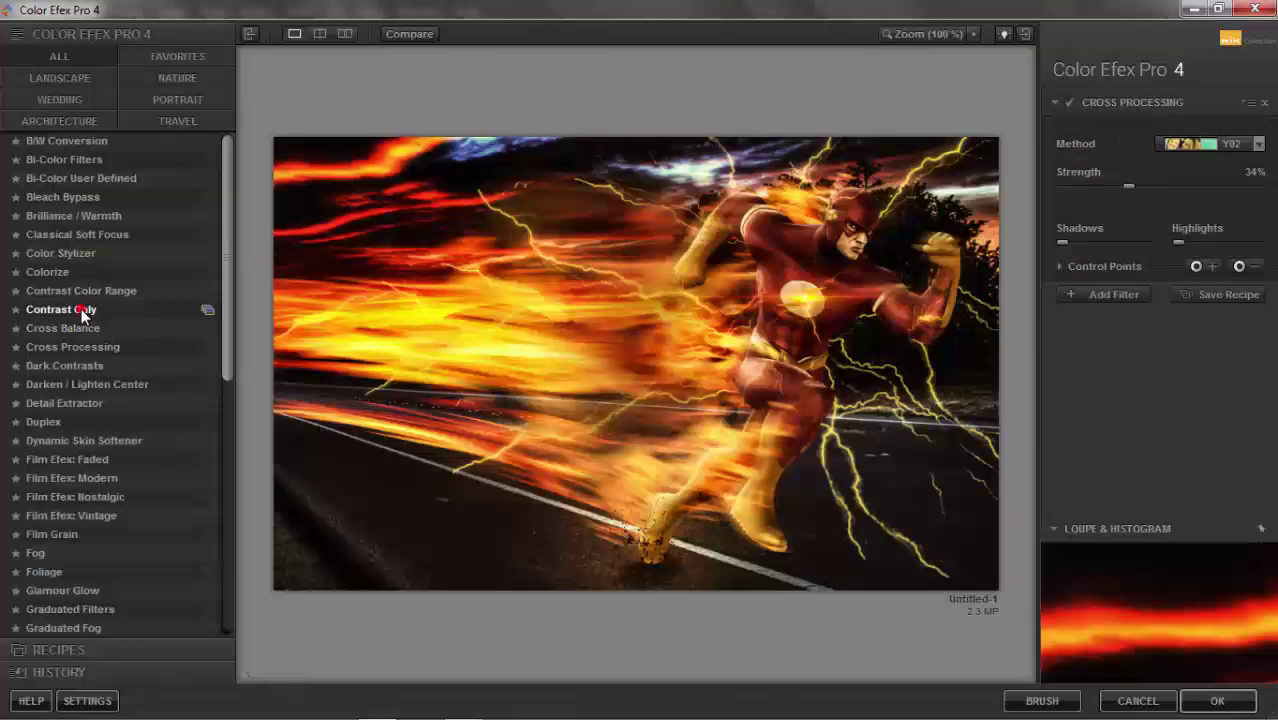
left_click(81, 309)
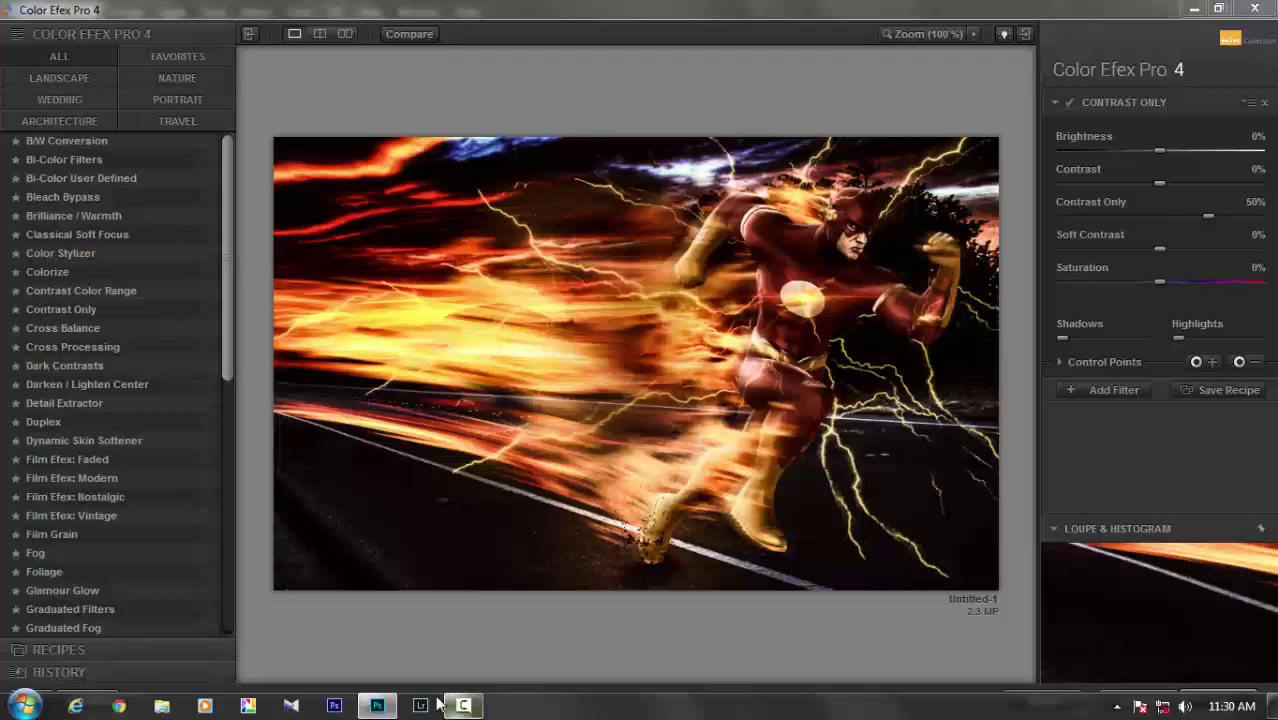
- Set Soft Contrast 33%, Contrast -1% and Contrast Only 1%, then compare before and after
left_click(1181, 658)
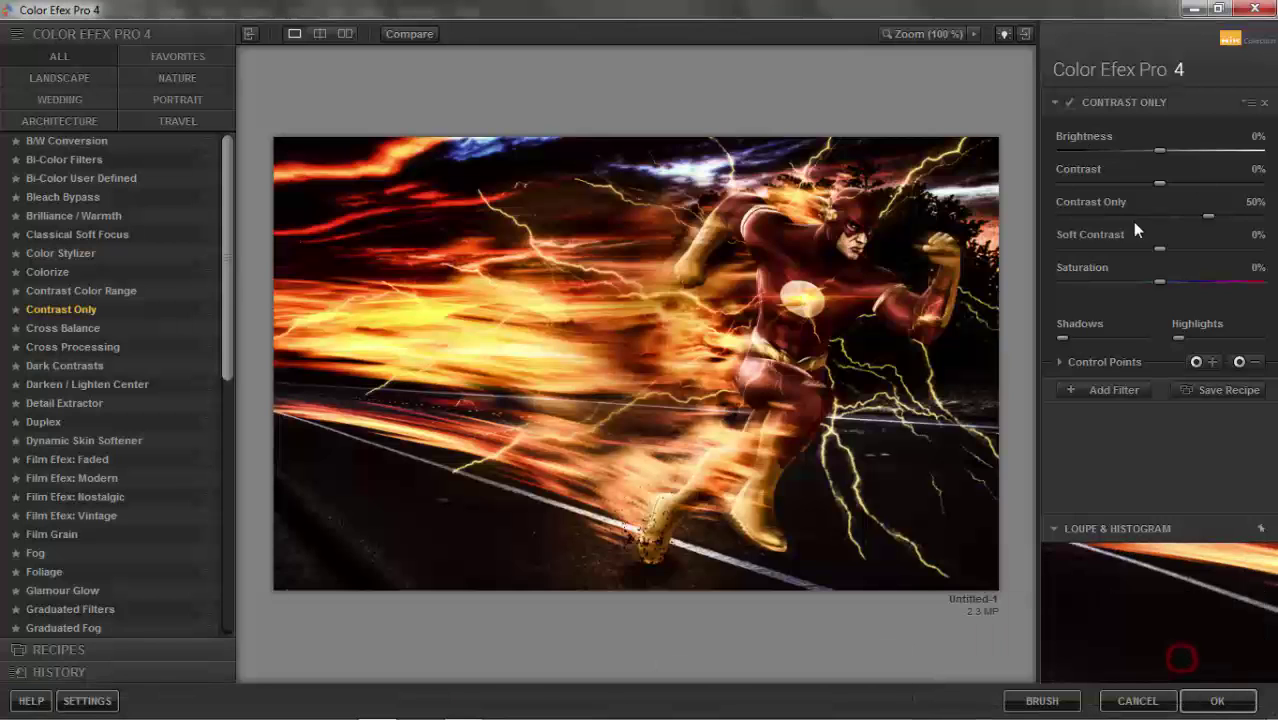
mouse_move(1180, 222)
left_mouse_down()
mouse_move(1167, 216)
mouse_move(1184, 240)
left_mouse_up()
left_click(1158, 243)
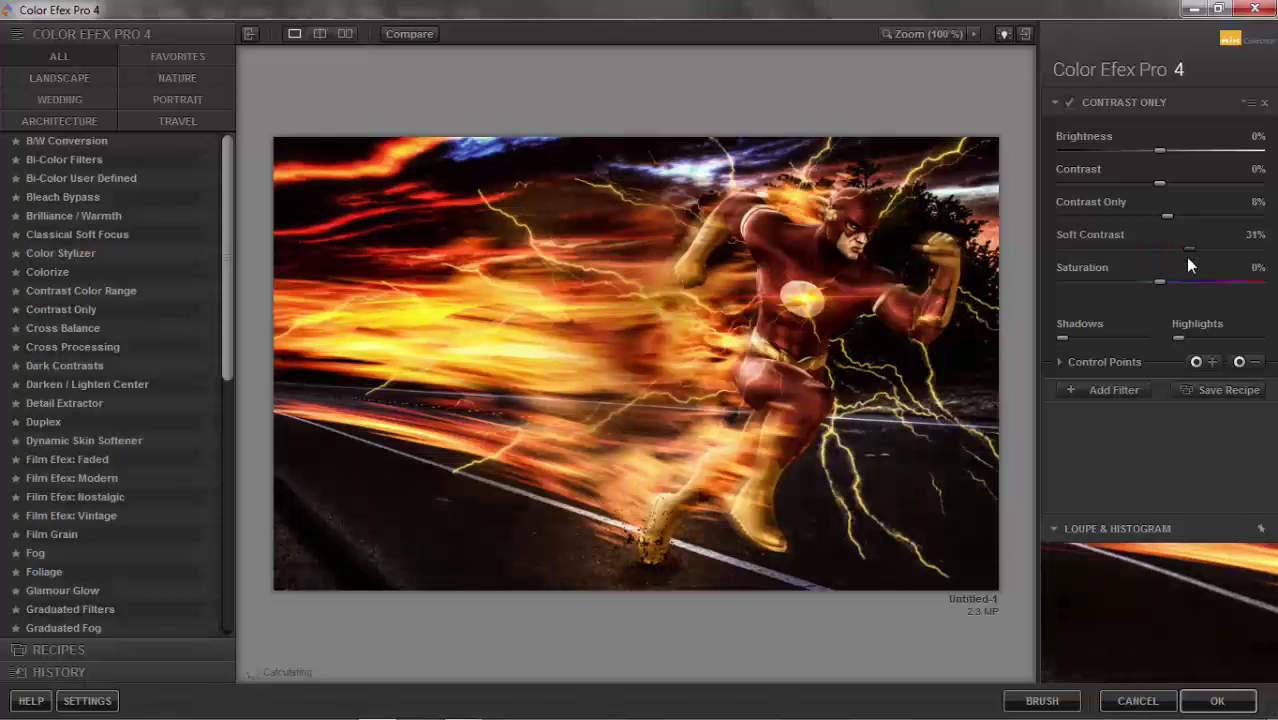
mouse_move(1163, 183)
left_mouse_down()
mouse_move(1178, 220)
mouse_move(1161, 213)
left_mouse_up()
left_click(1063, 101)
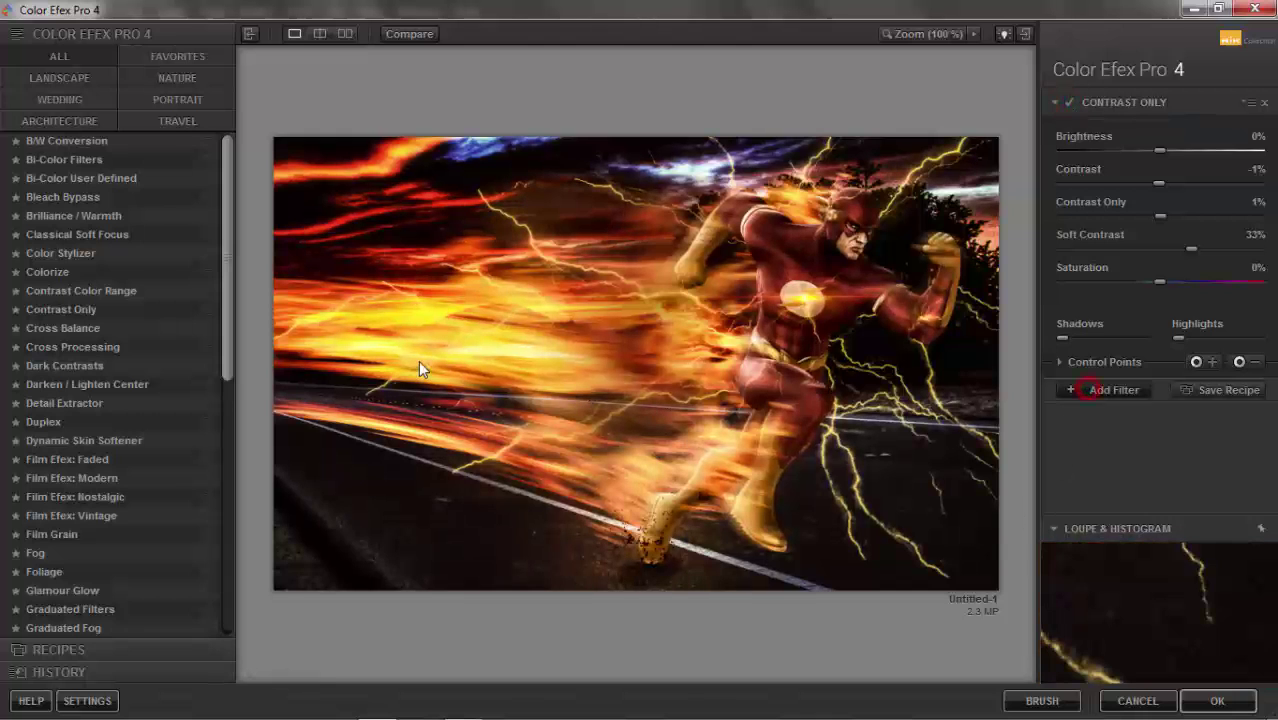
- Add a Detail Extractor filter at 6% strength with Contrast 10%
left_click(86, 403)
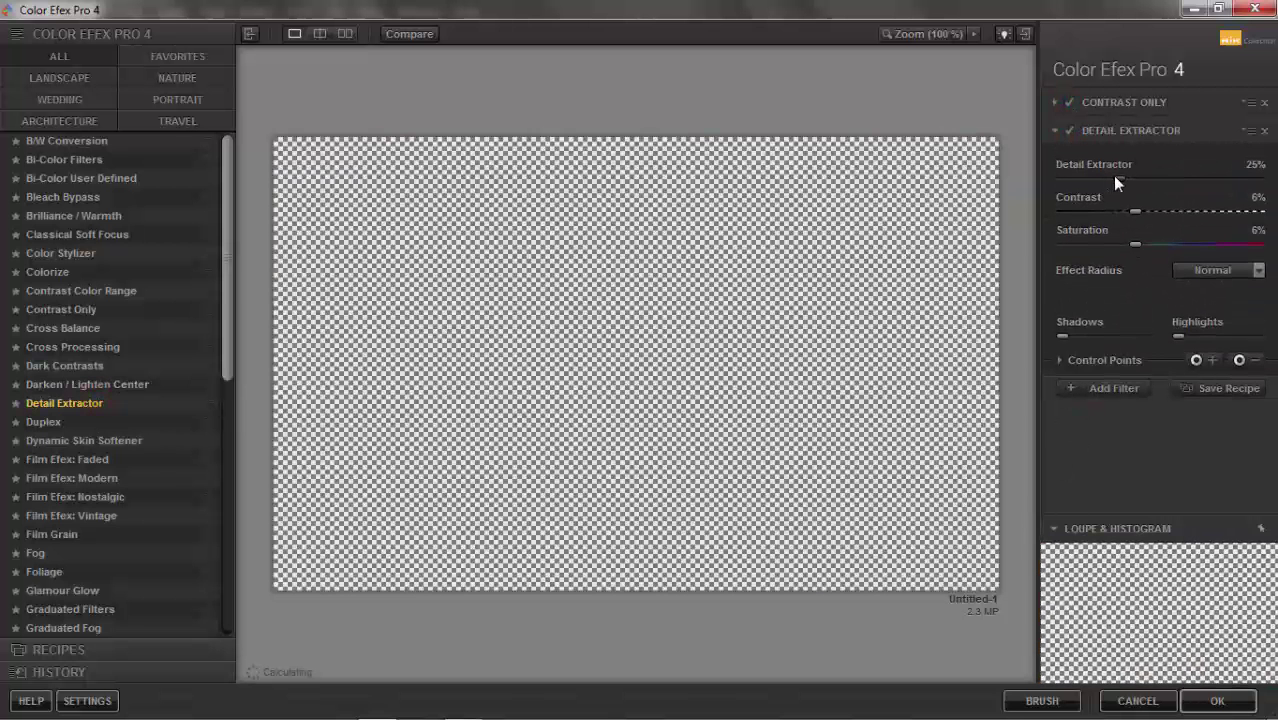
left_click_drag(1115, 178, 1081, 178)
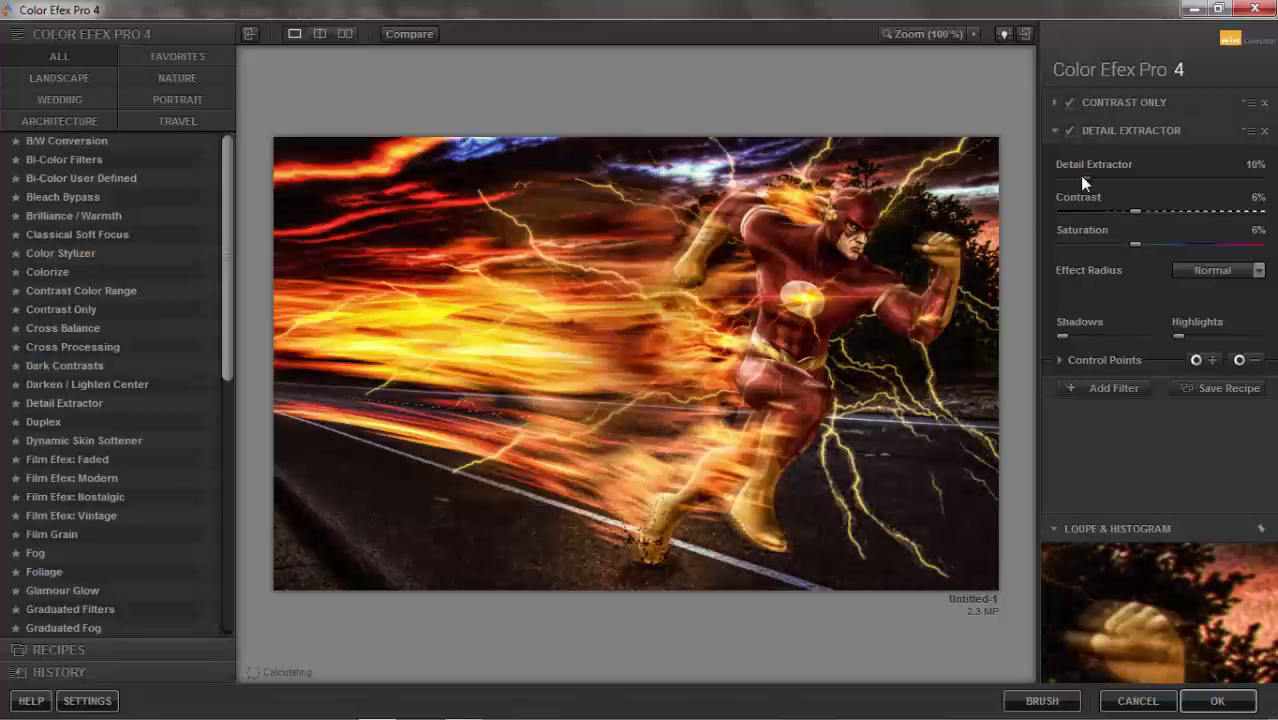
left_click_drag(1133, 211, 1139, 211)
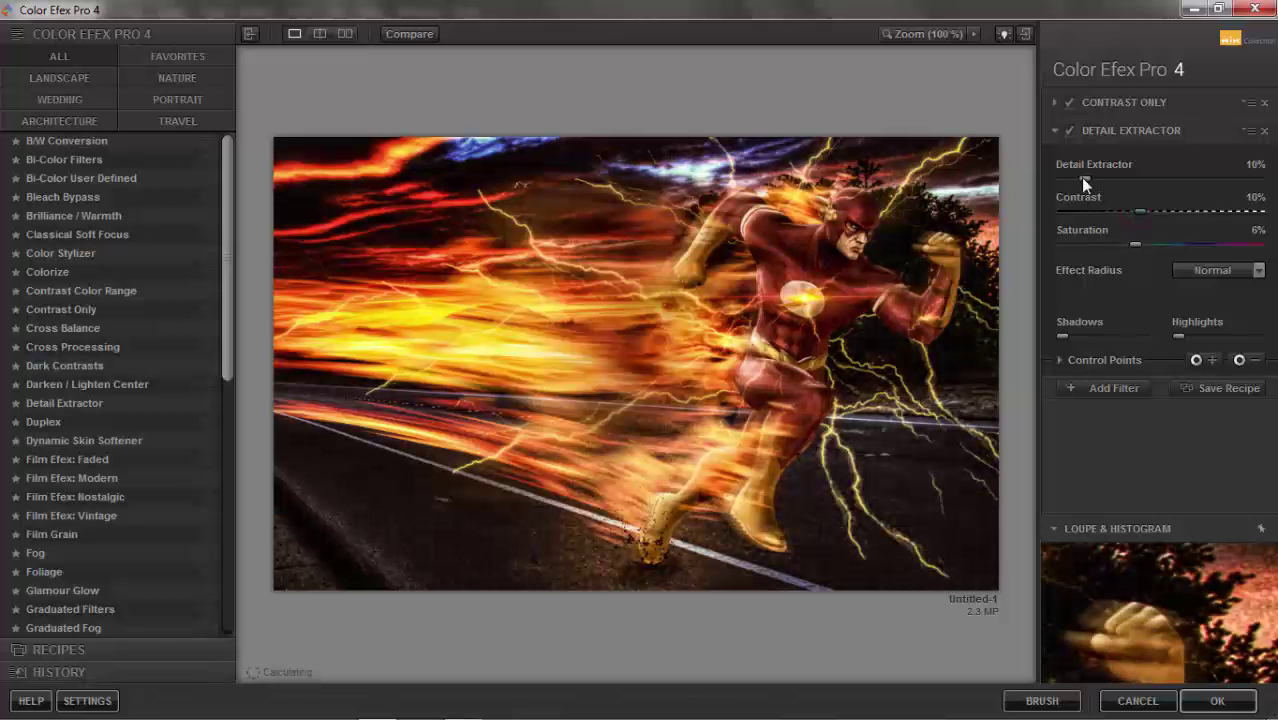
left_click_drag(1082, 178, 1074, 178)
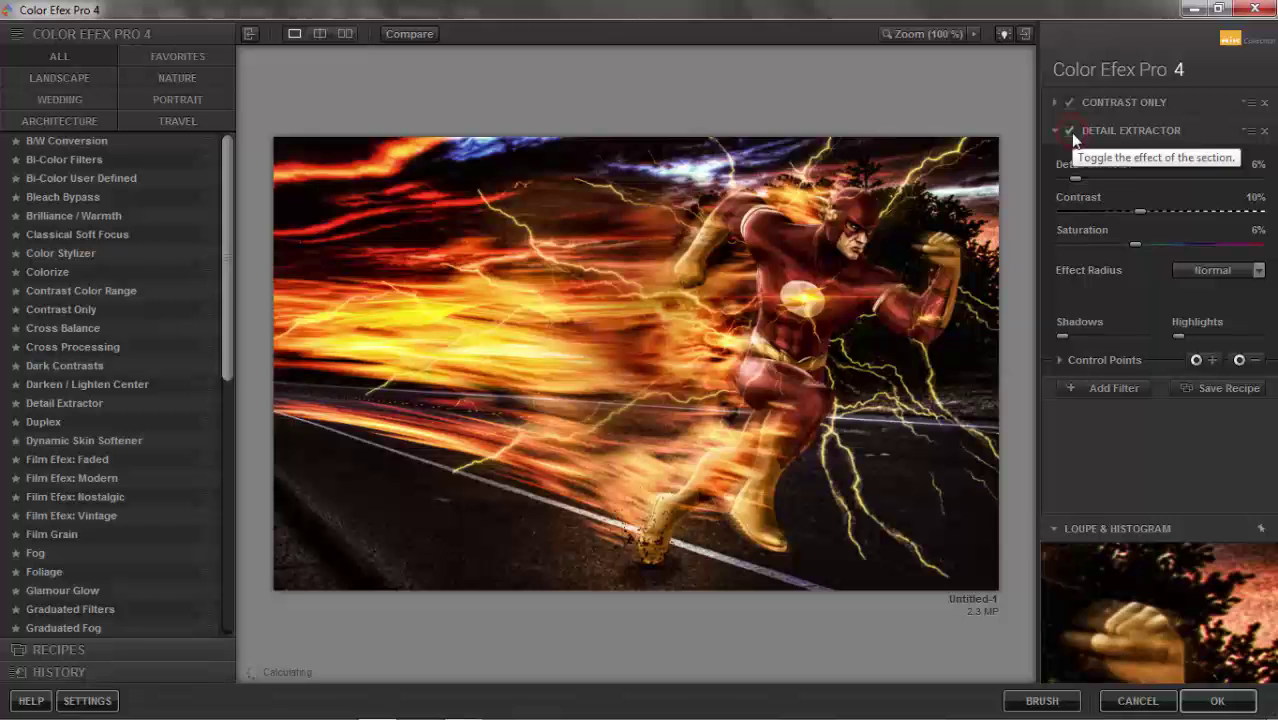
- Add Cross Processing with method T04 at 40% strength and output the result to Photoshop
left_click(1107, 388)
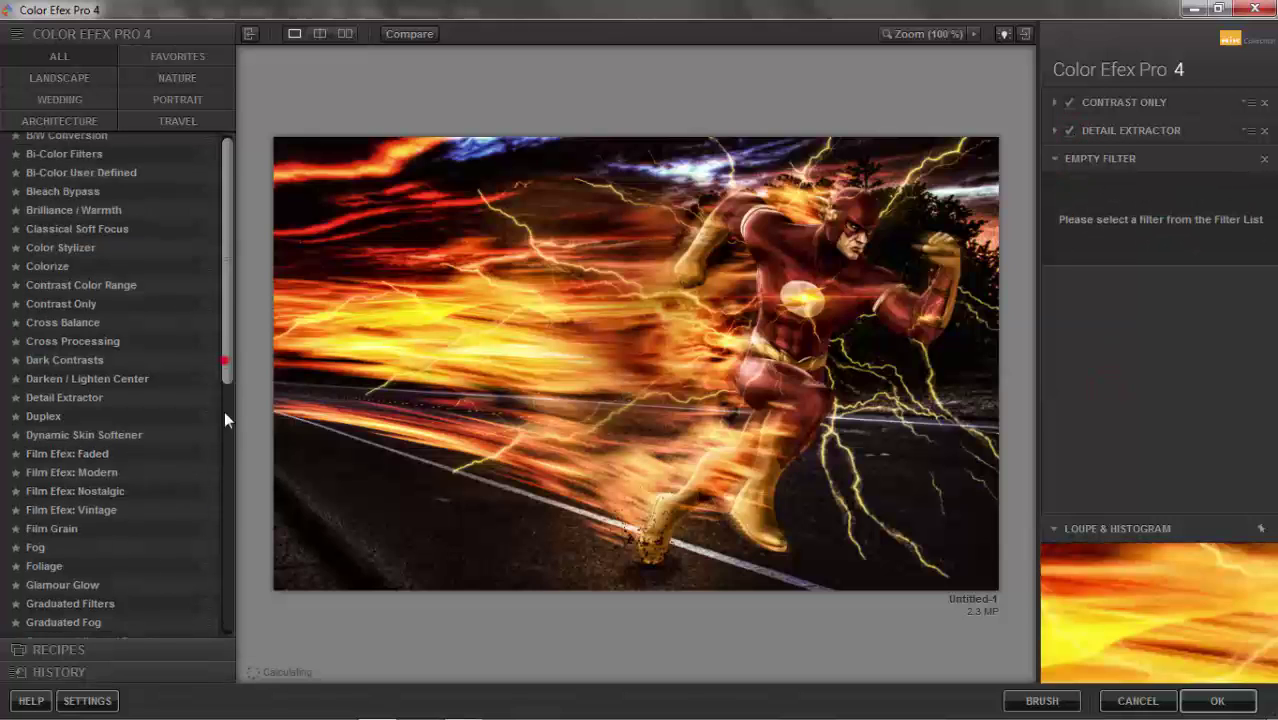
scroll(211, 585, "down", 10)
scroll(210, 275, "up", 10)
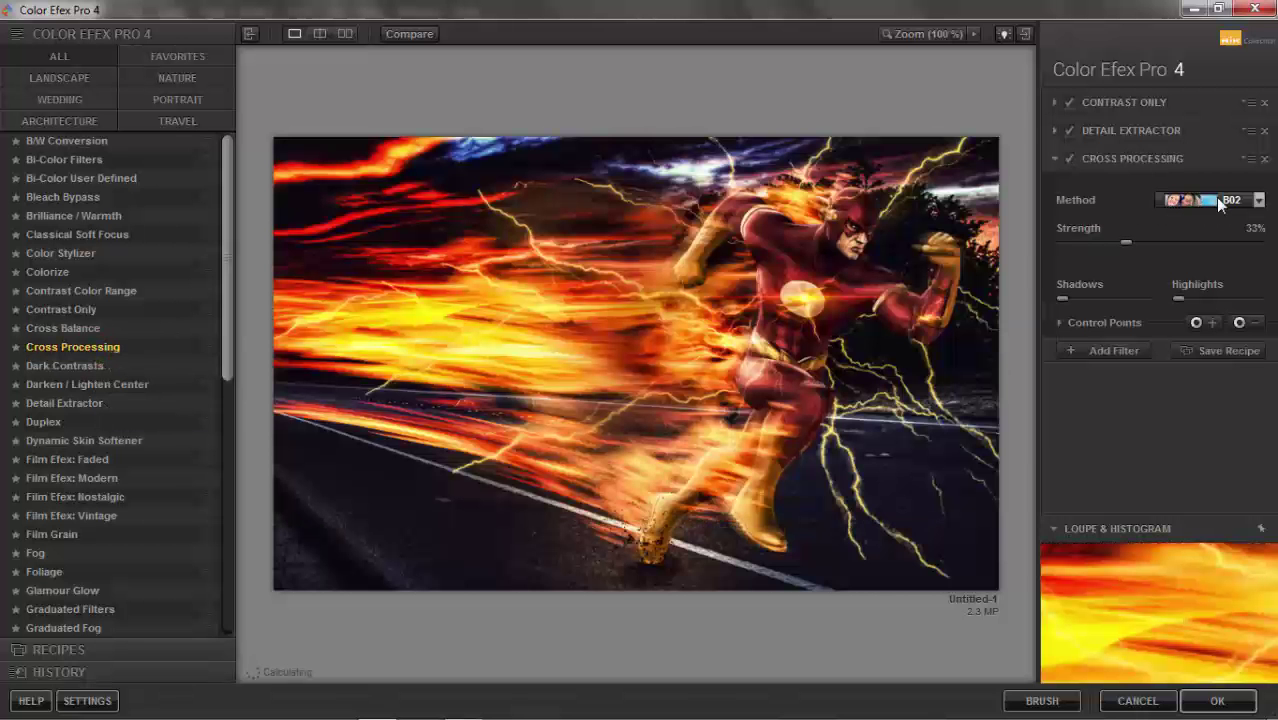
left_click(1200, 200)
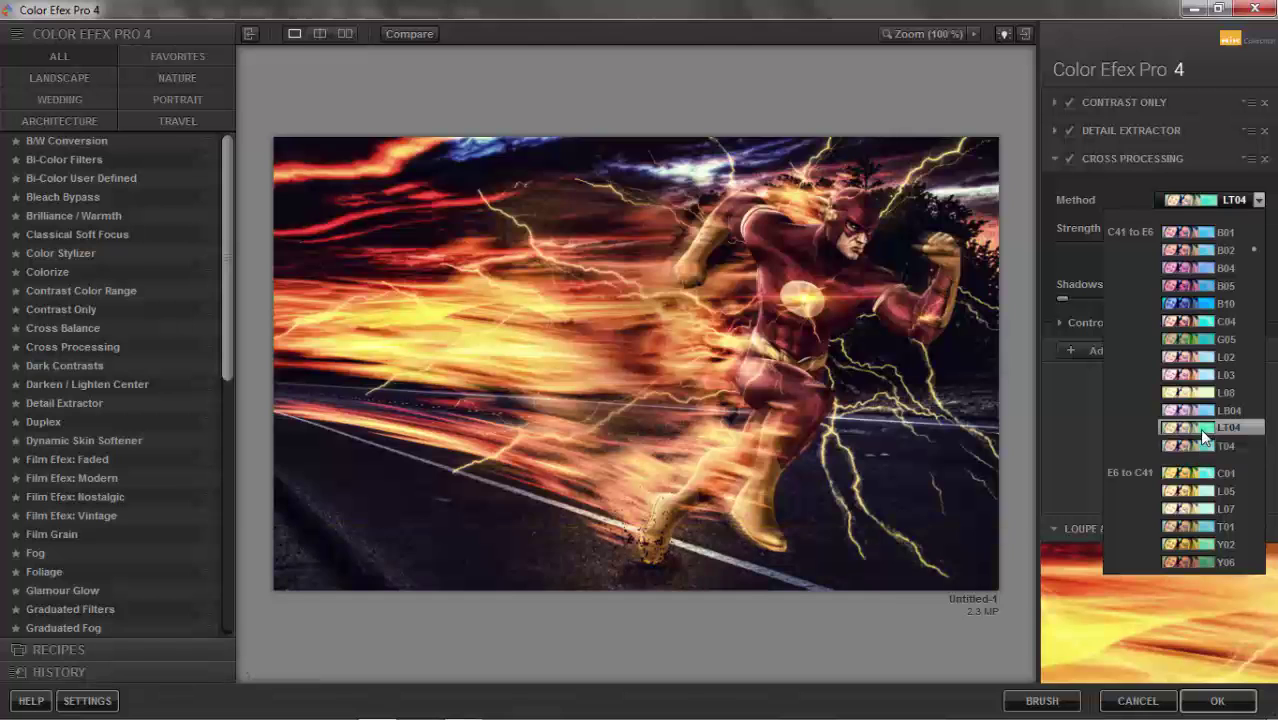
key("Up")
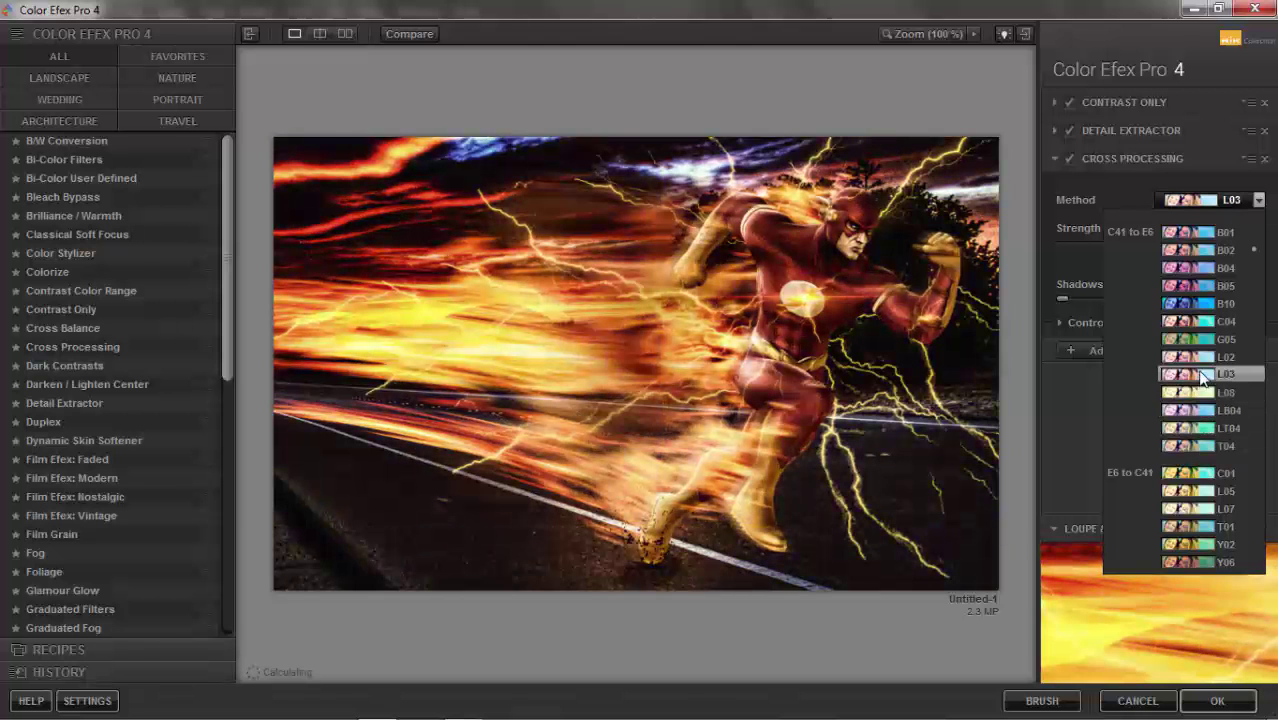
left_click(1203, 445)
left_click_drag(1122, 244, 1138, 248)
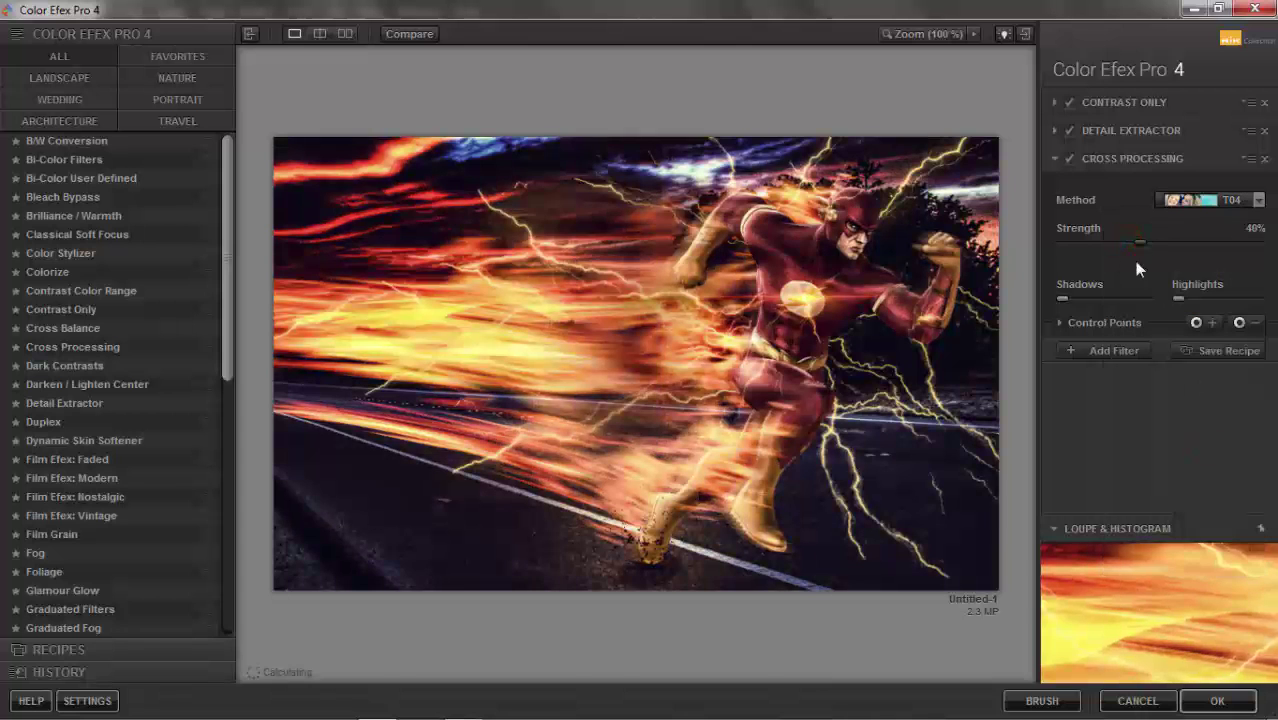
left_click(1214, 700)
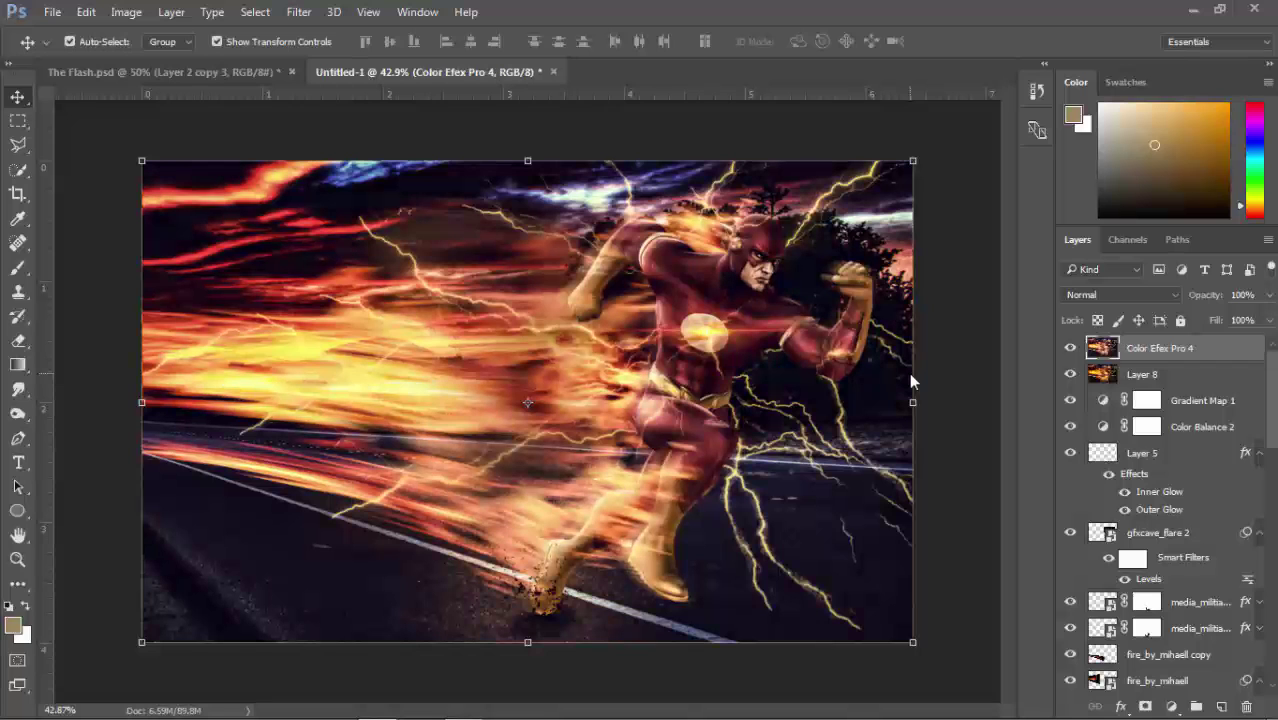
- Launch Sharpener Pro 3 Output Sharpener, set Local Contrast 22%, and preview the Flash's head at 100%
left_click(299, 12)
mouse_move(333, 405)
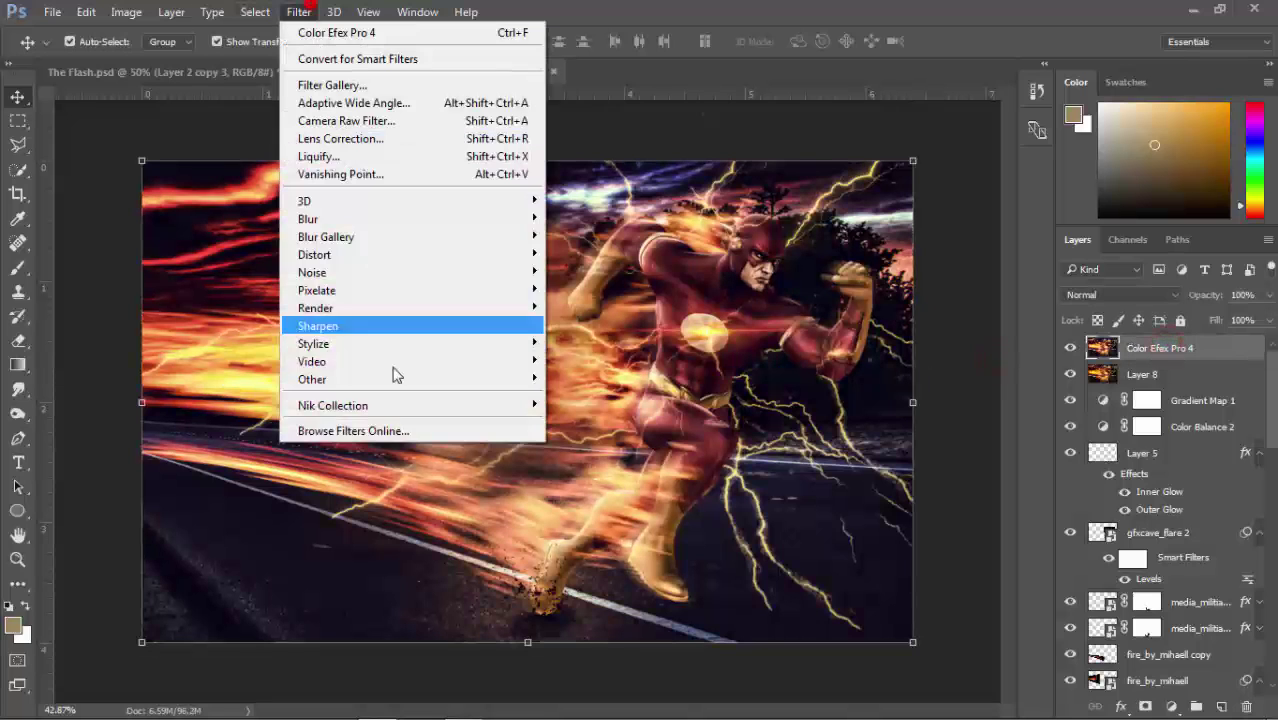
left_click(620, 494)
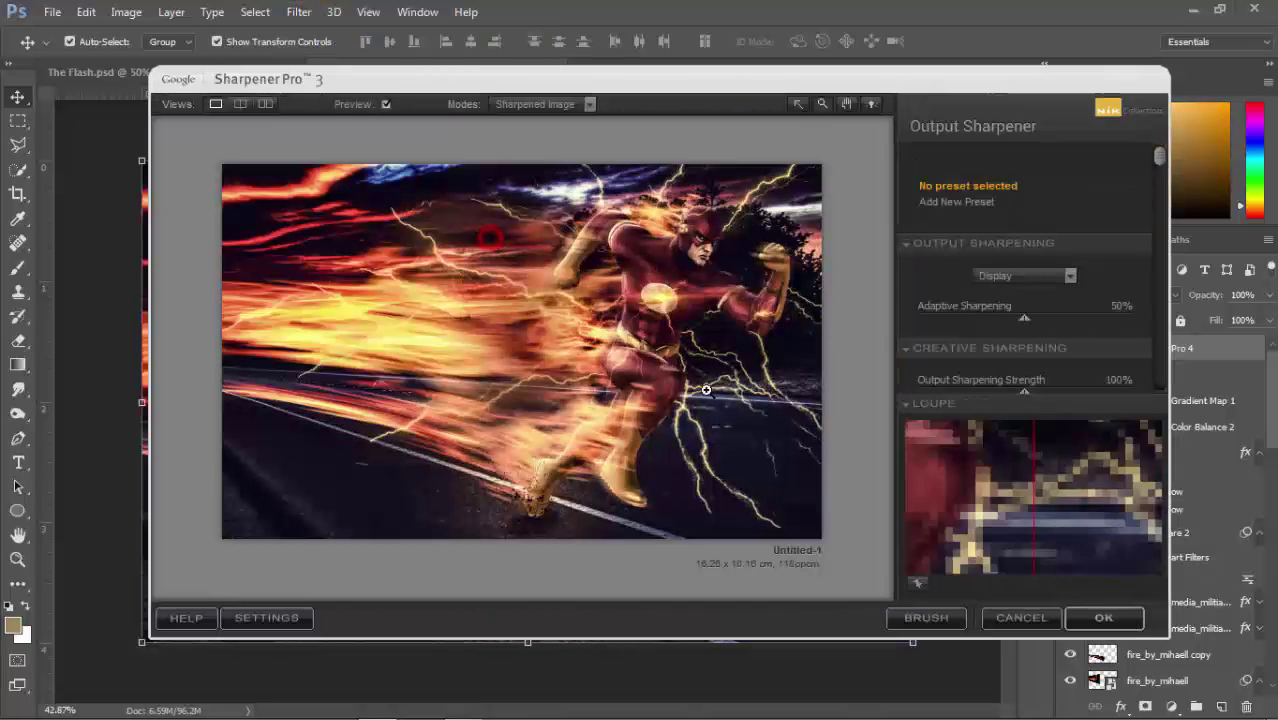
scroll(1046, 323, "down", 3)
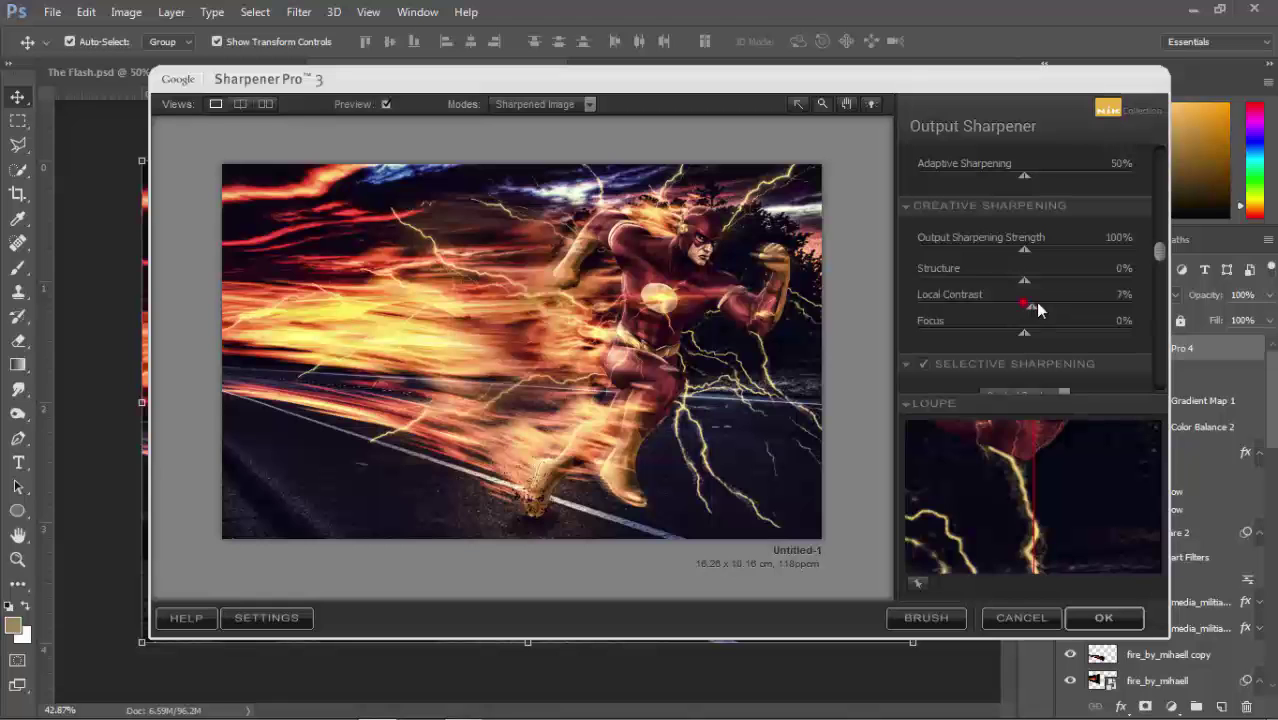
left_click_drag(1024, 305, 1047, 304)
left_click(656, 228)
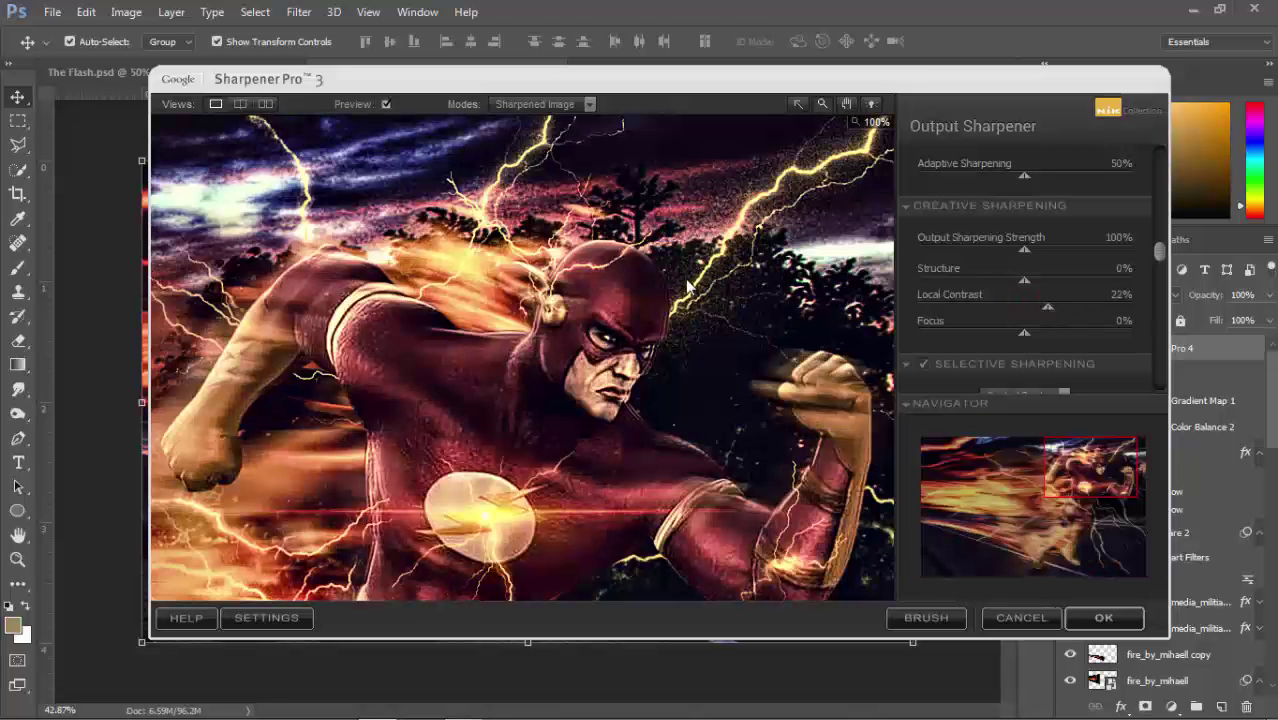
left_click_drag(766, 390, 600, 251)
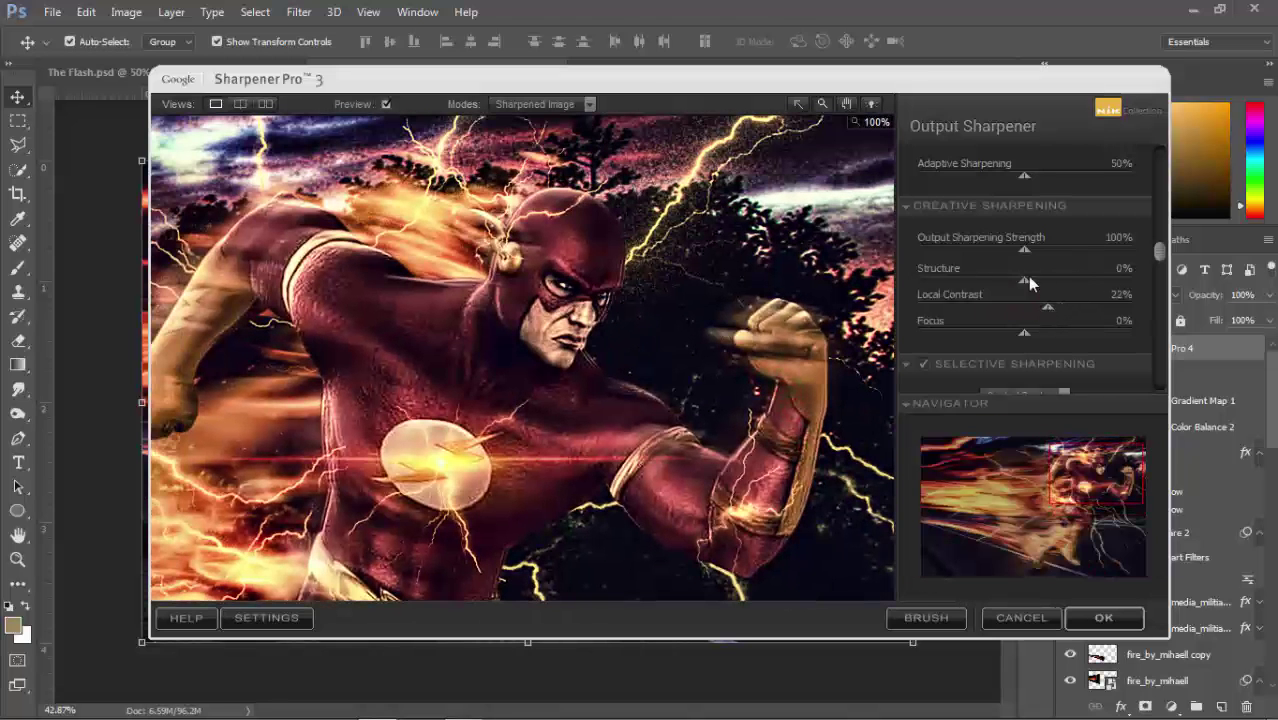
- Raise output sharpening strength to 110% and Focus to 8%, then apply it as a new layer
left_click_drag(1025, 250, 1036, 257)
left_click_drag(1024, 332, 1047, 330)
left_click(1103, 617)
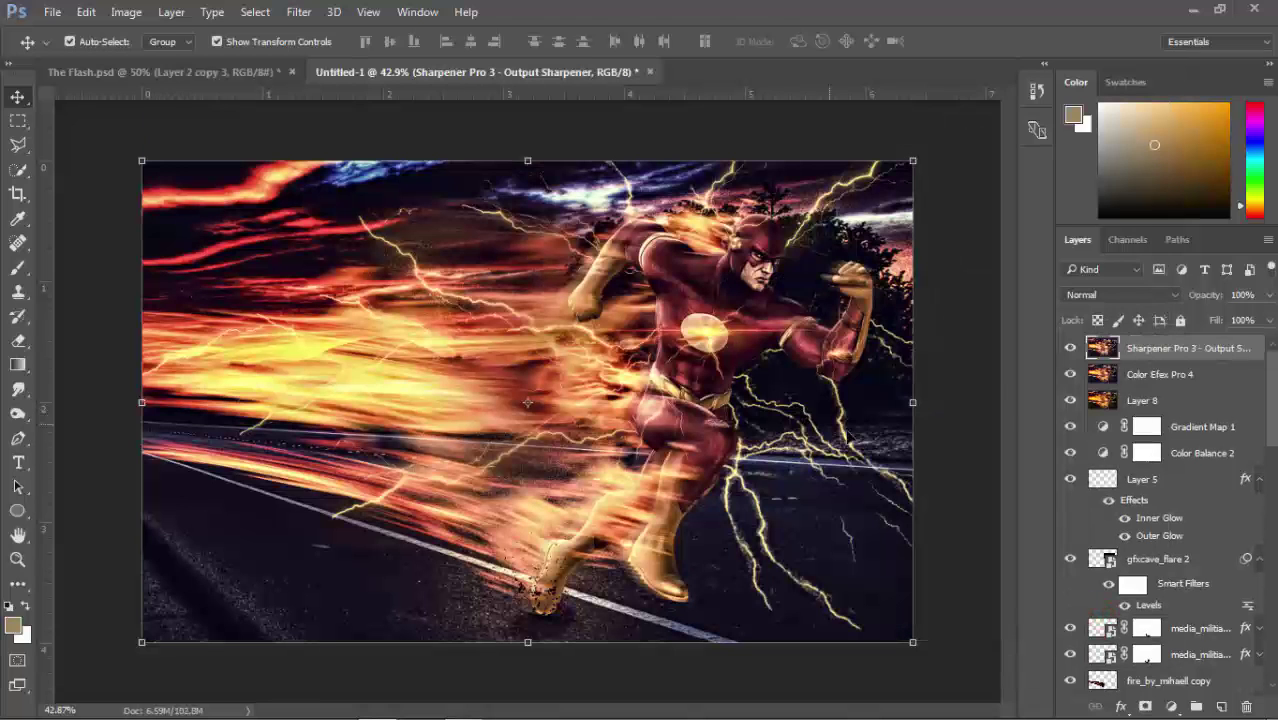
left_click(999, 330)
left_click(28, 463)
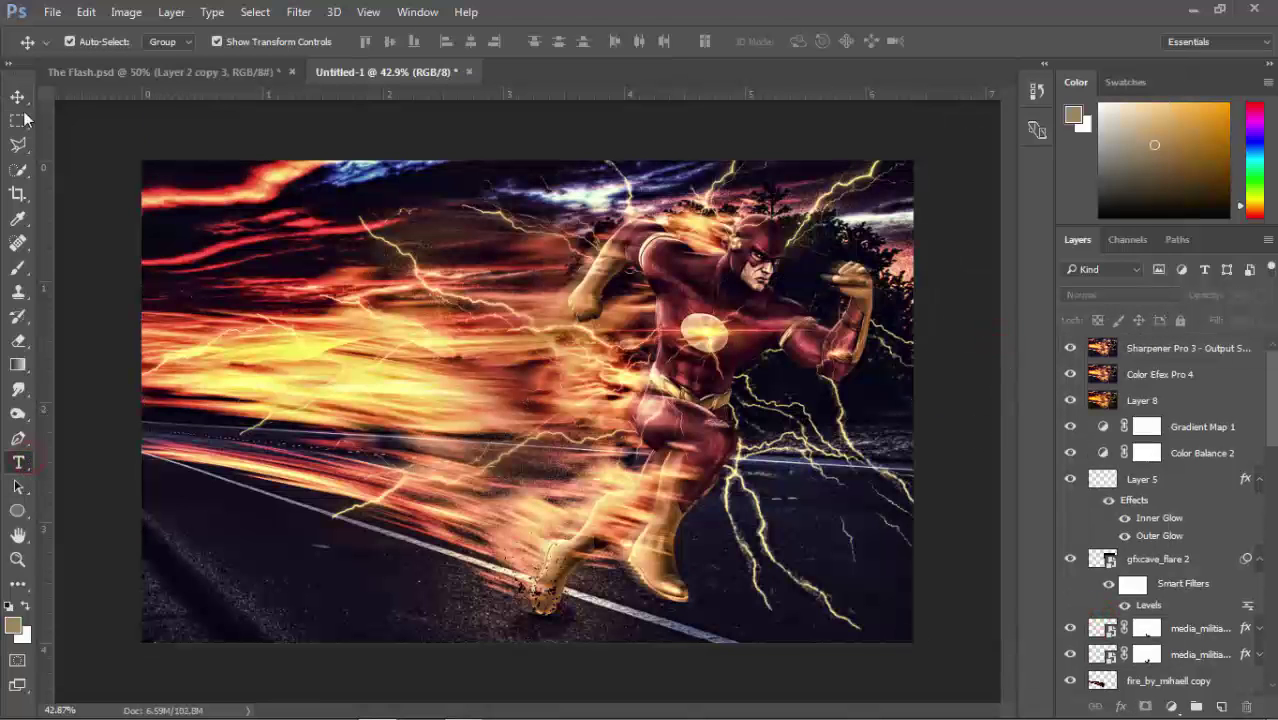